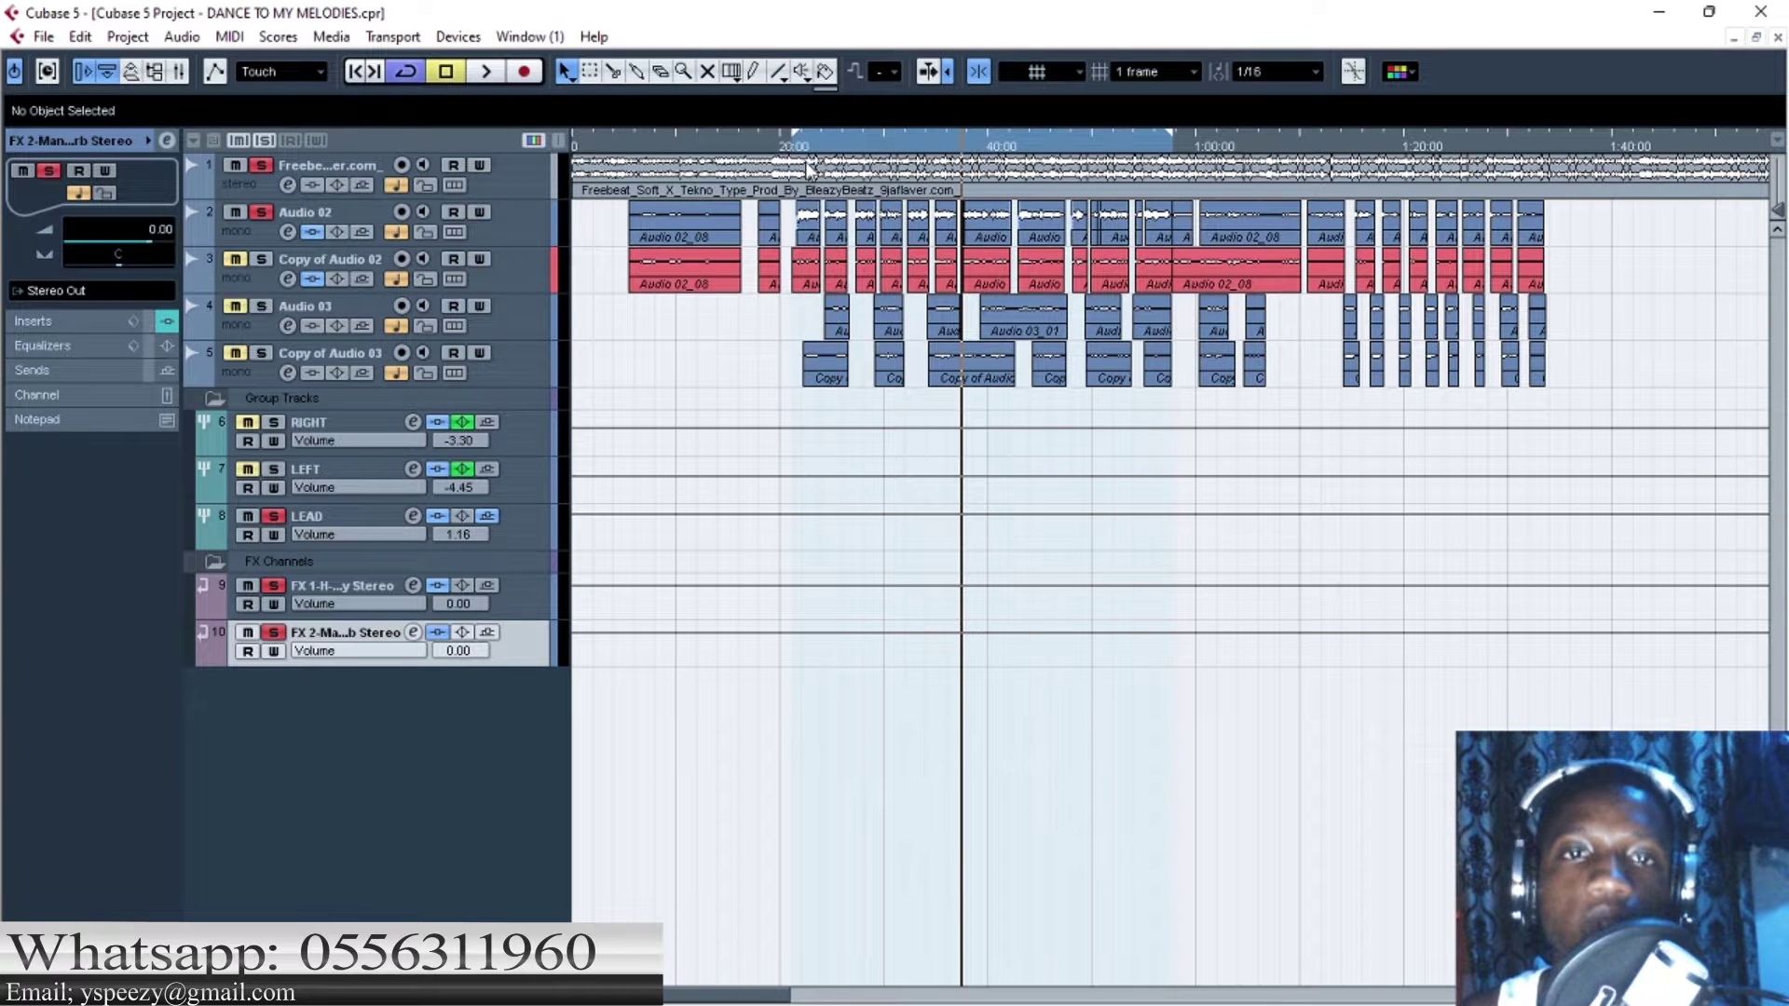
Move the playback cursor to the start of the cycle range
{"action": "key", "text": "g"}
{"action": "key", "text": "g"}
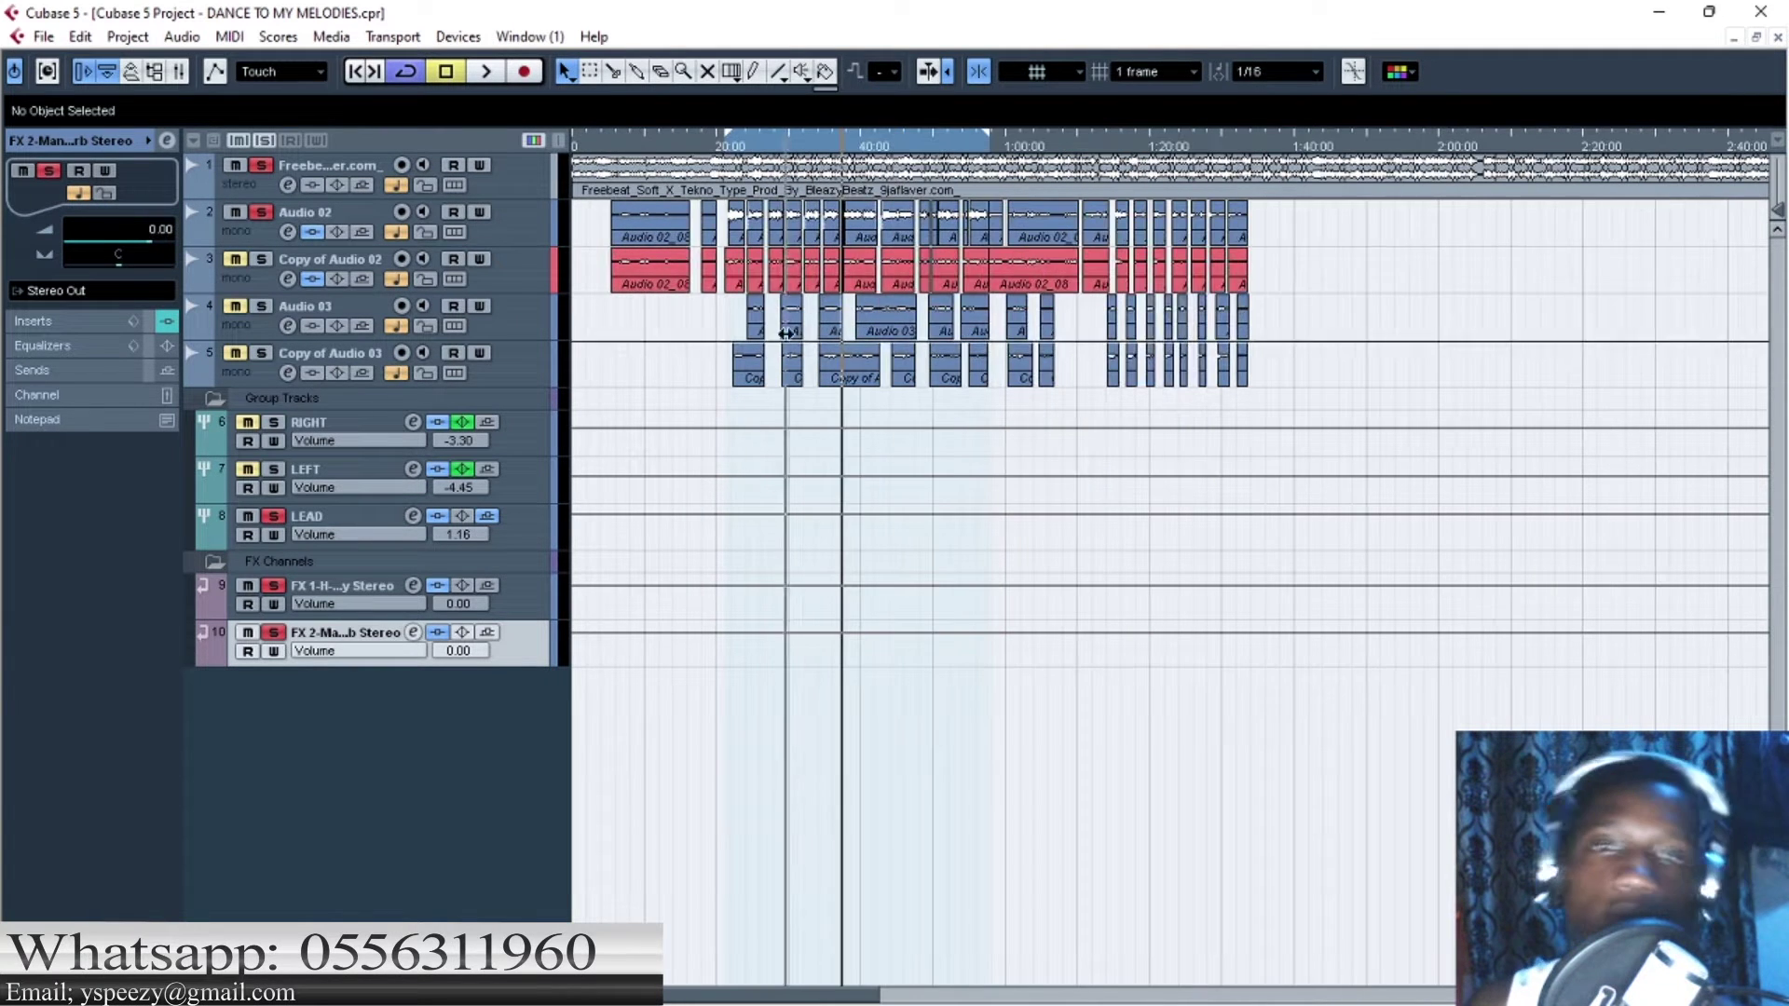
{"action": "left_click", "coordinate": [731, 155]}
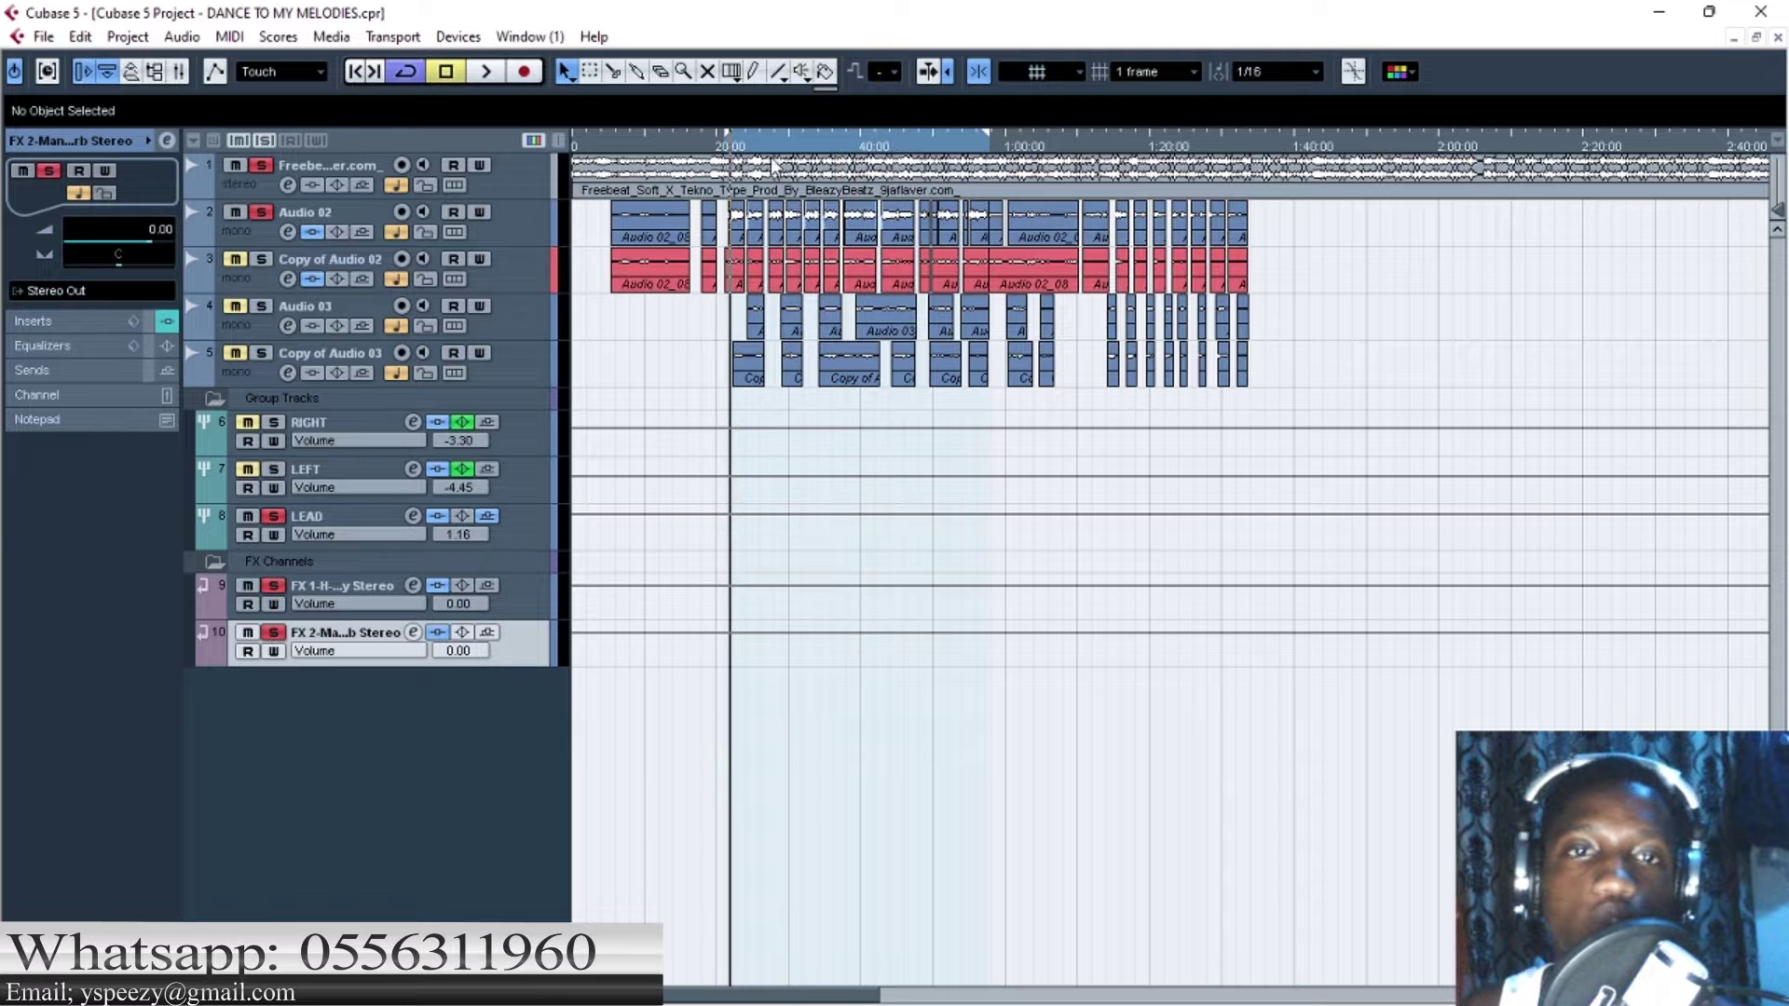
{"action": "key", "text": "h"}
{"action": "key", "text": "h"}
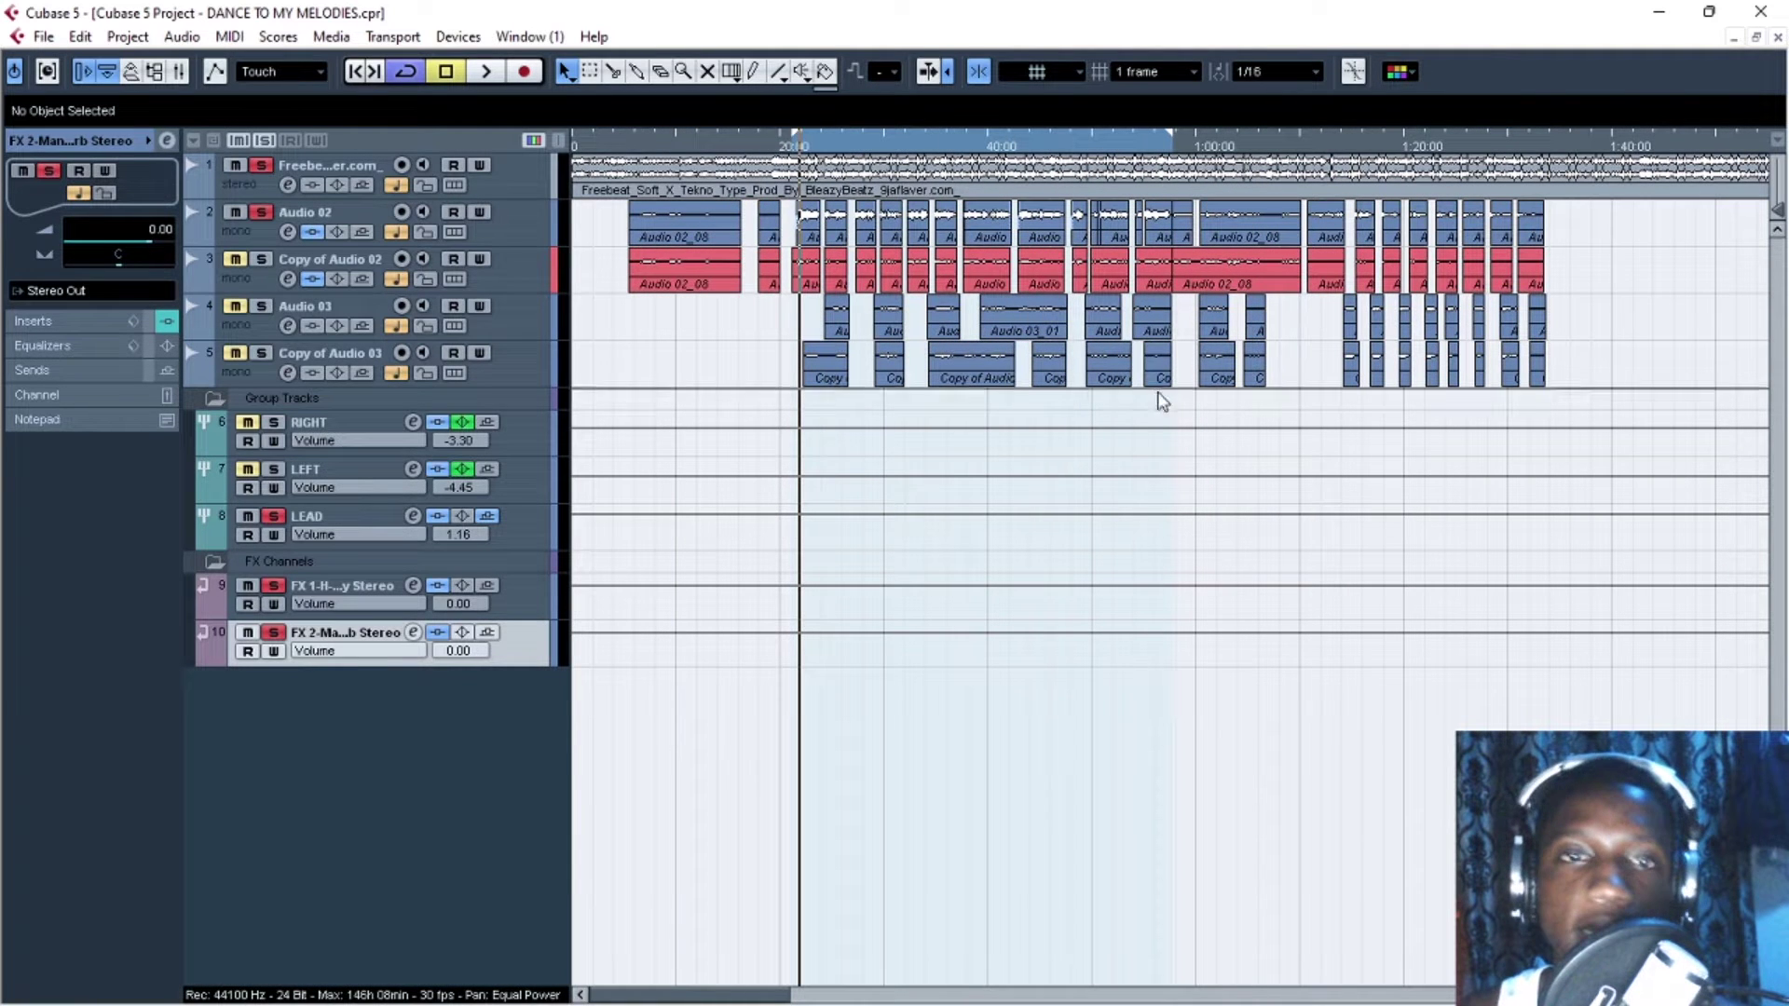
Deactivate solo on all soloed tracks and channels of the project
{"action": "key", "text": "g"}
{"action": "key", "text": "g"}
{"action": "key", "text": "g"}
{"action": "key", "text": "g"}
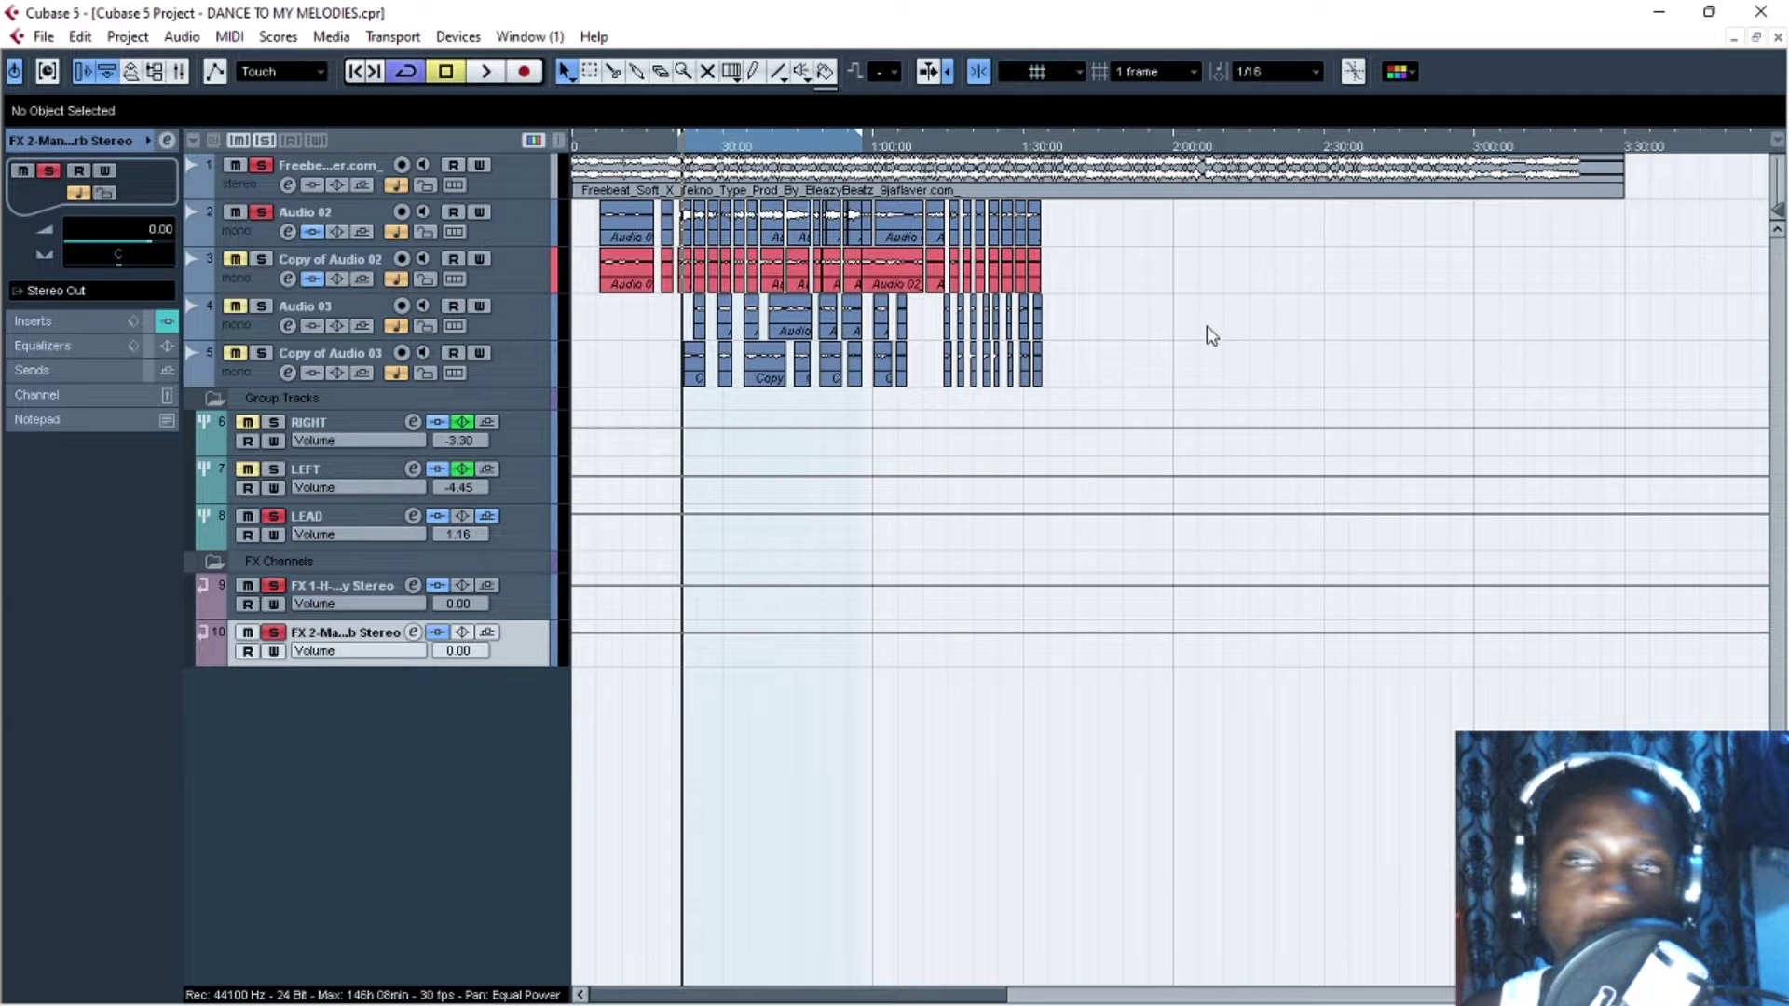
{"action": "key", "text": "h"}
{"action": "key", "text": "g"}
{"action": "key", "text": "g"}
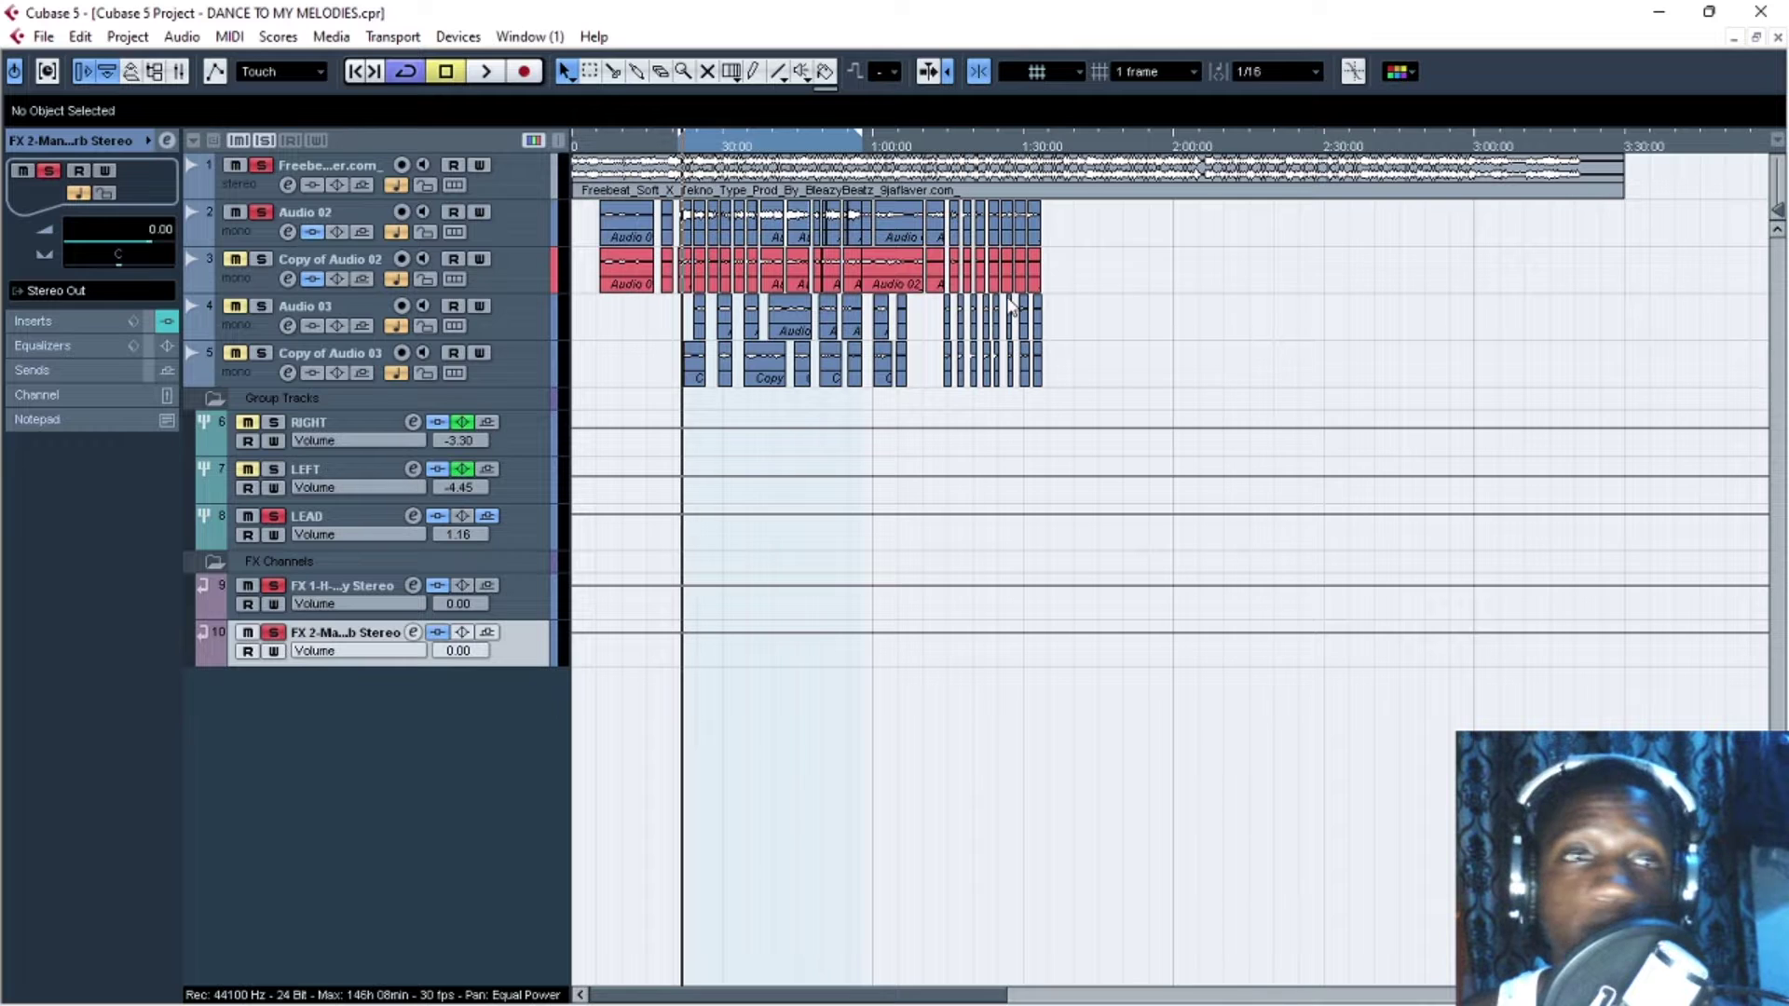
{"action": "left_click", "coordinate": [263, 142]}
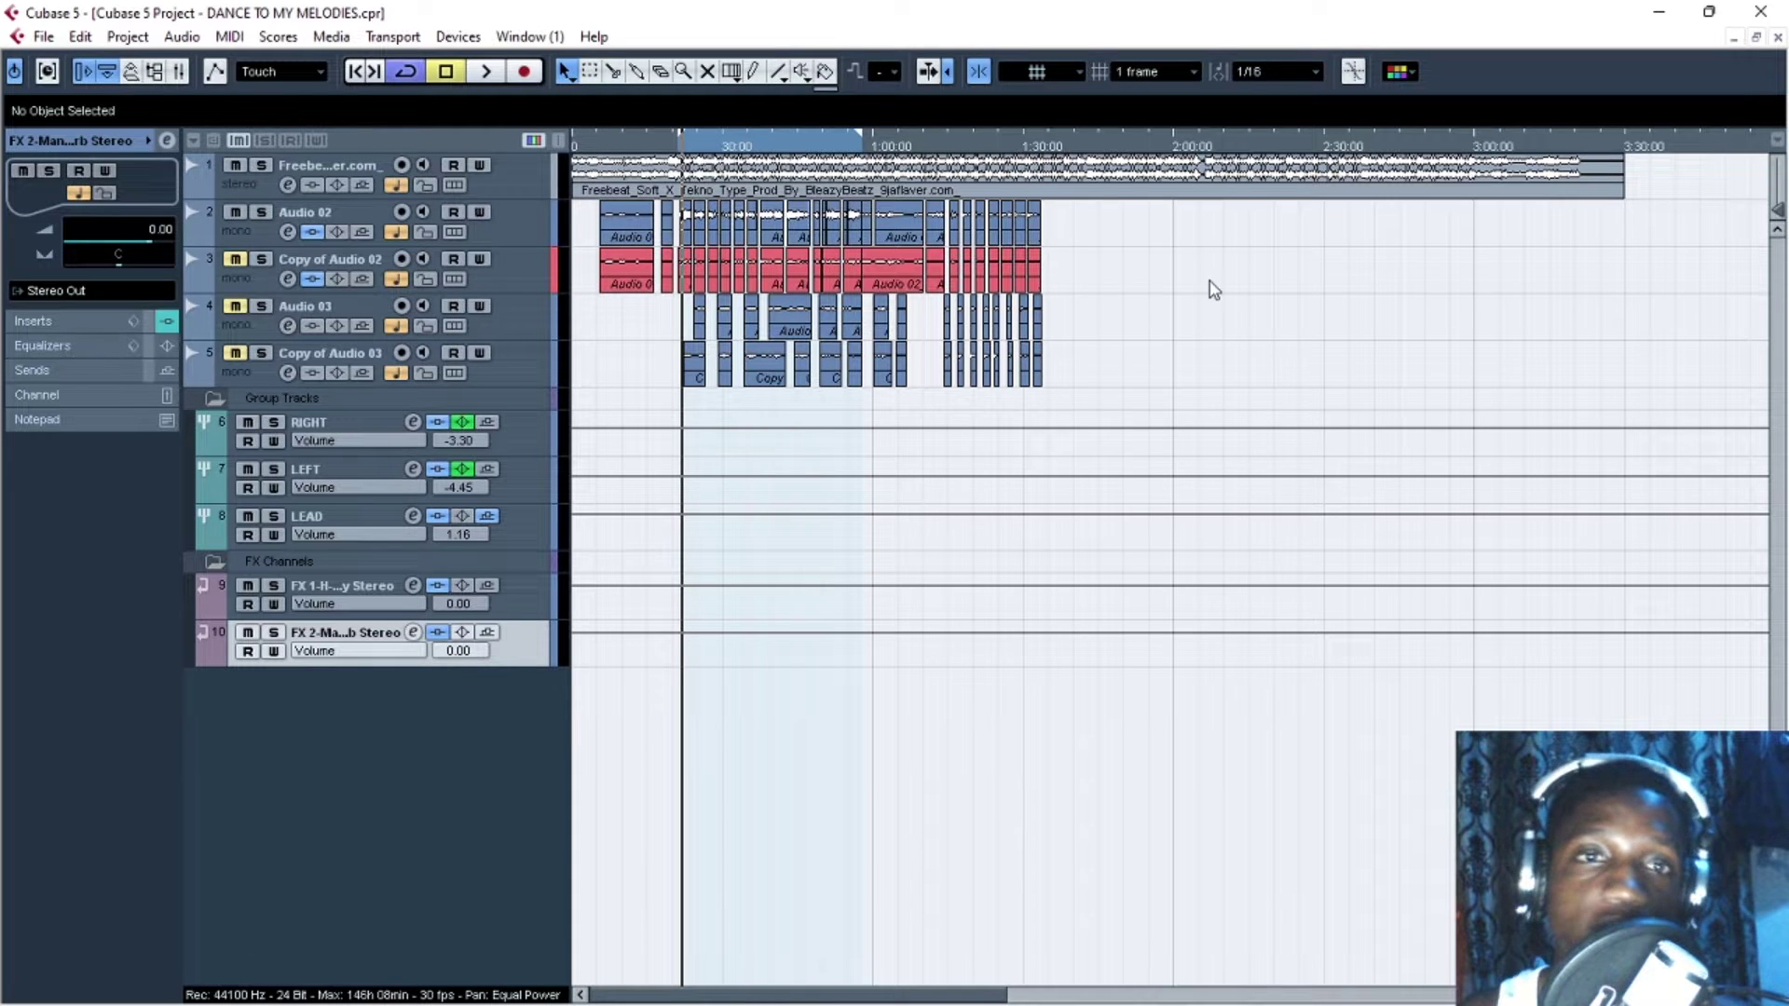
{"action": "key", "text": "h"}
{"action": "key", "text": "h"}
{"action": "key", "text": "h"}
{"action": "key", "text": "h"}
{"action": "key", "text": "h"}
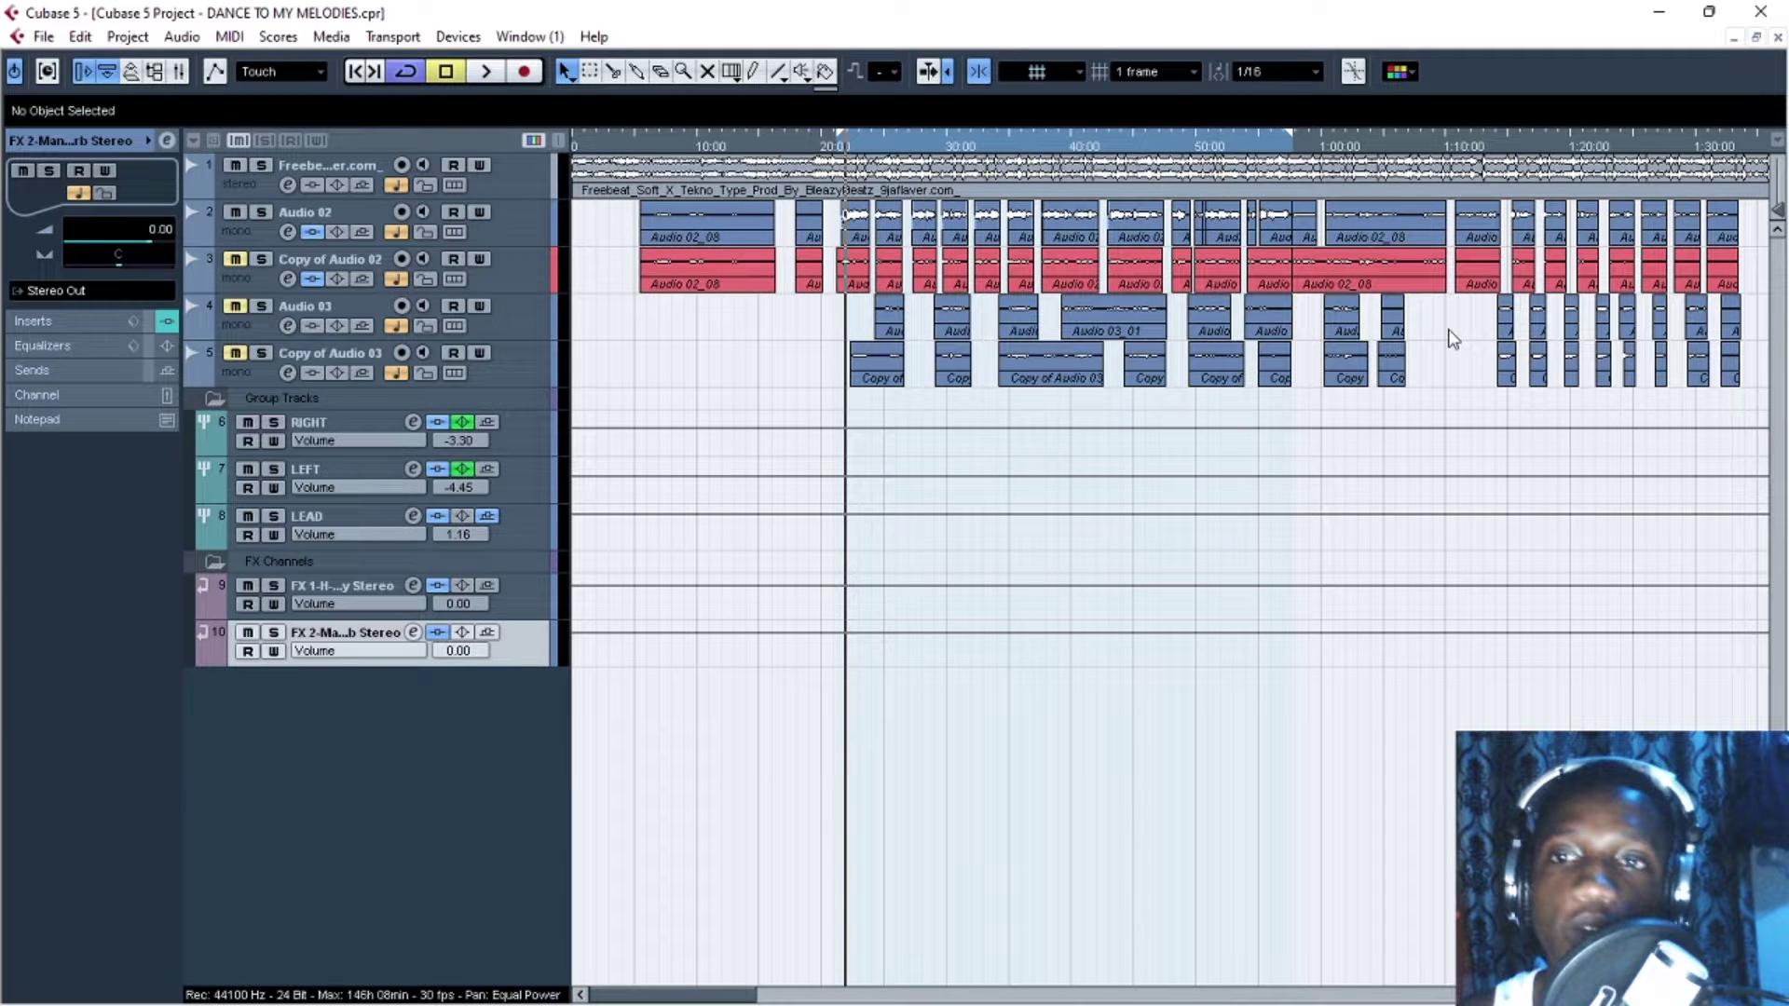
{"action": "key", "text": "g"}
{"action": "key", "text": "g"}
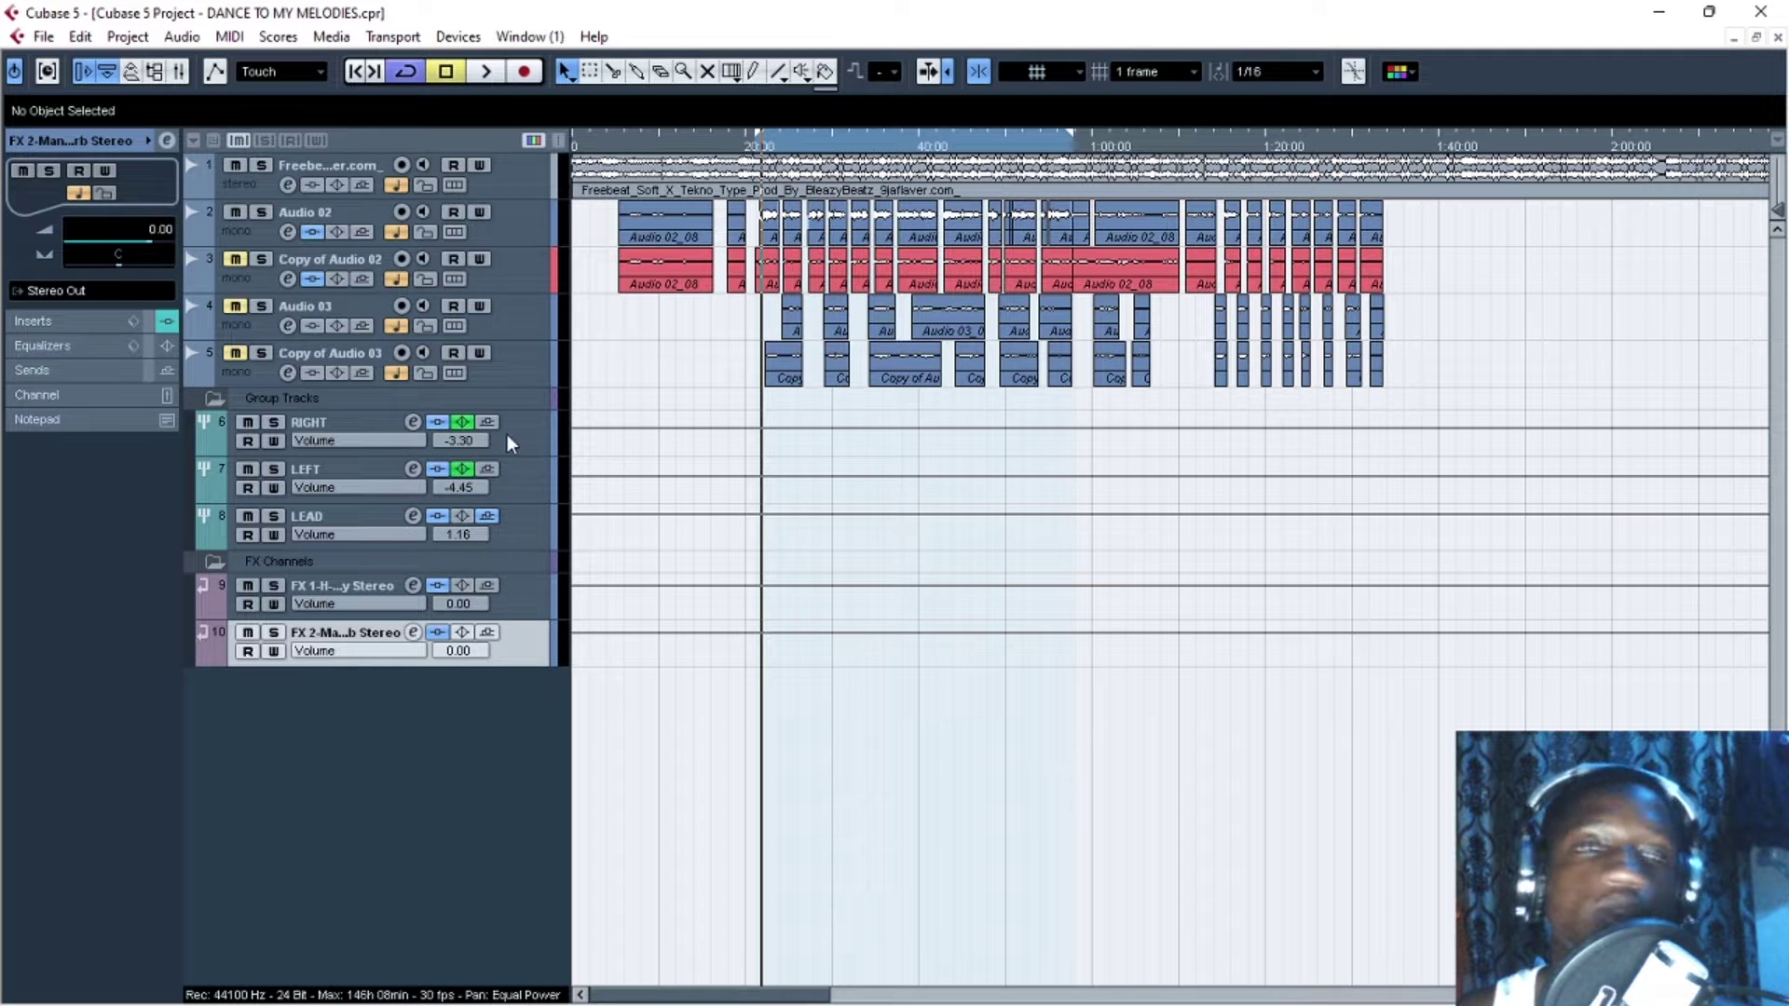
{"action": "key", "text": "g"}
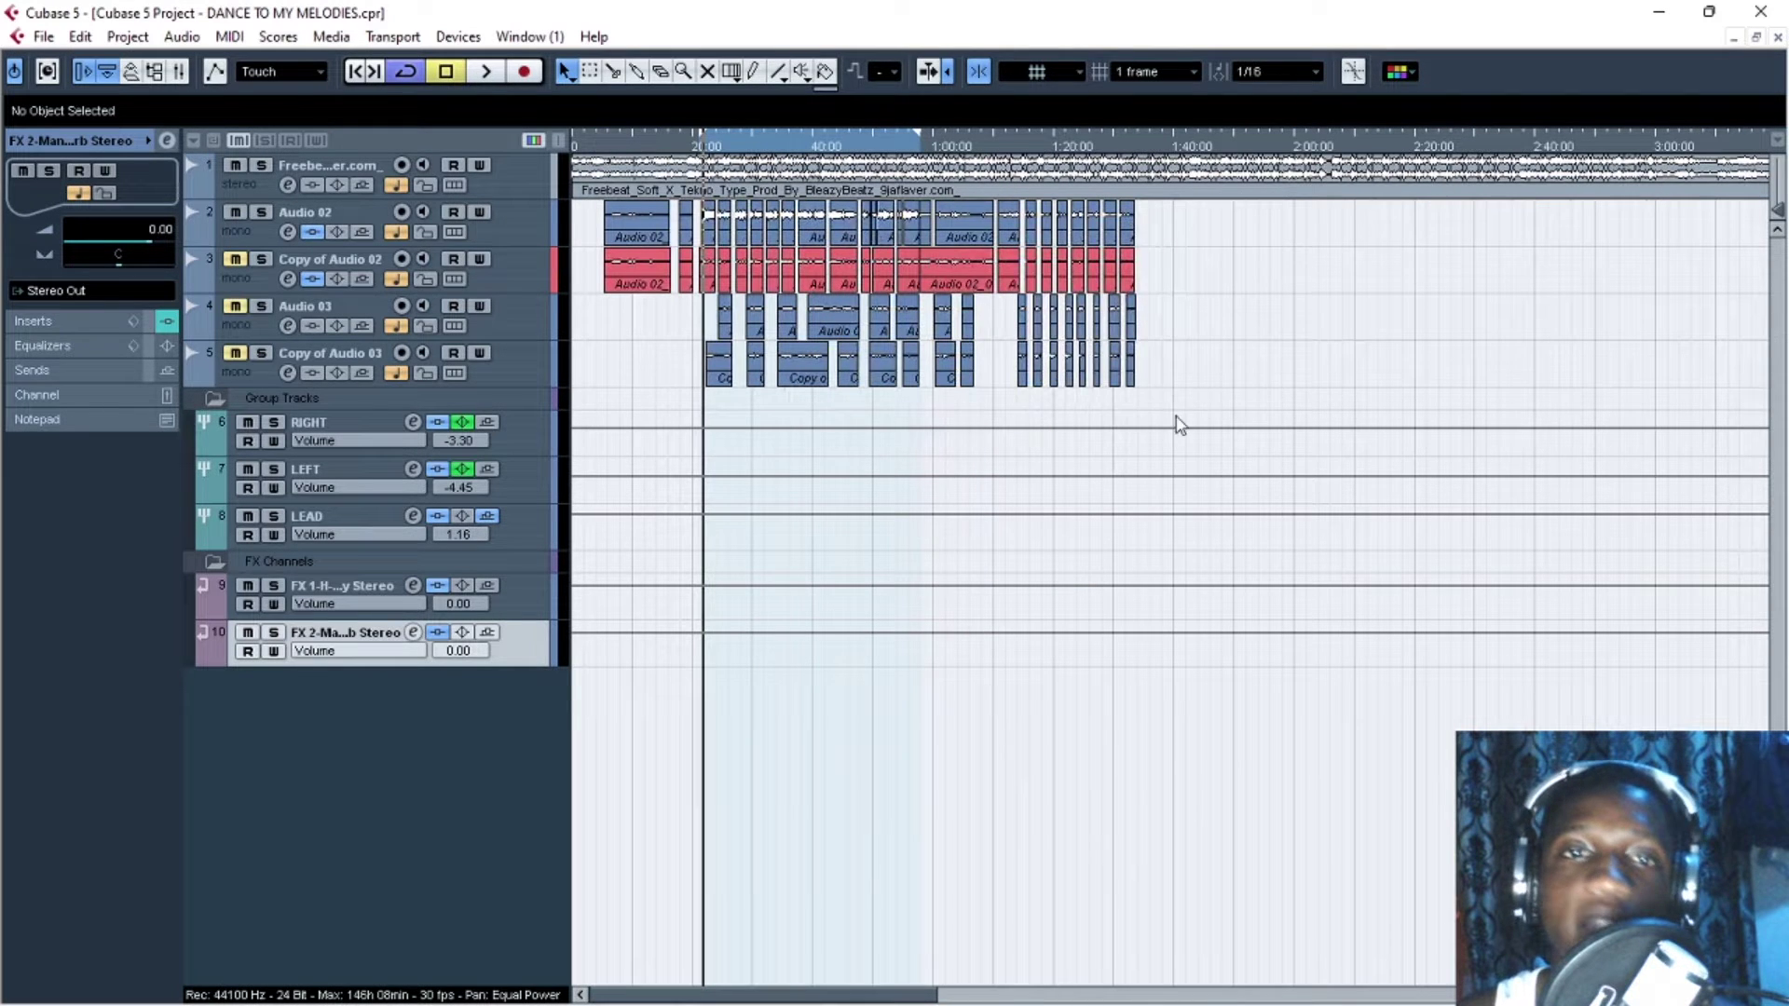
{"action": "key", "text": "g"}
{"action": "key", "text": "g"}
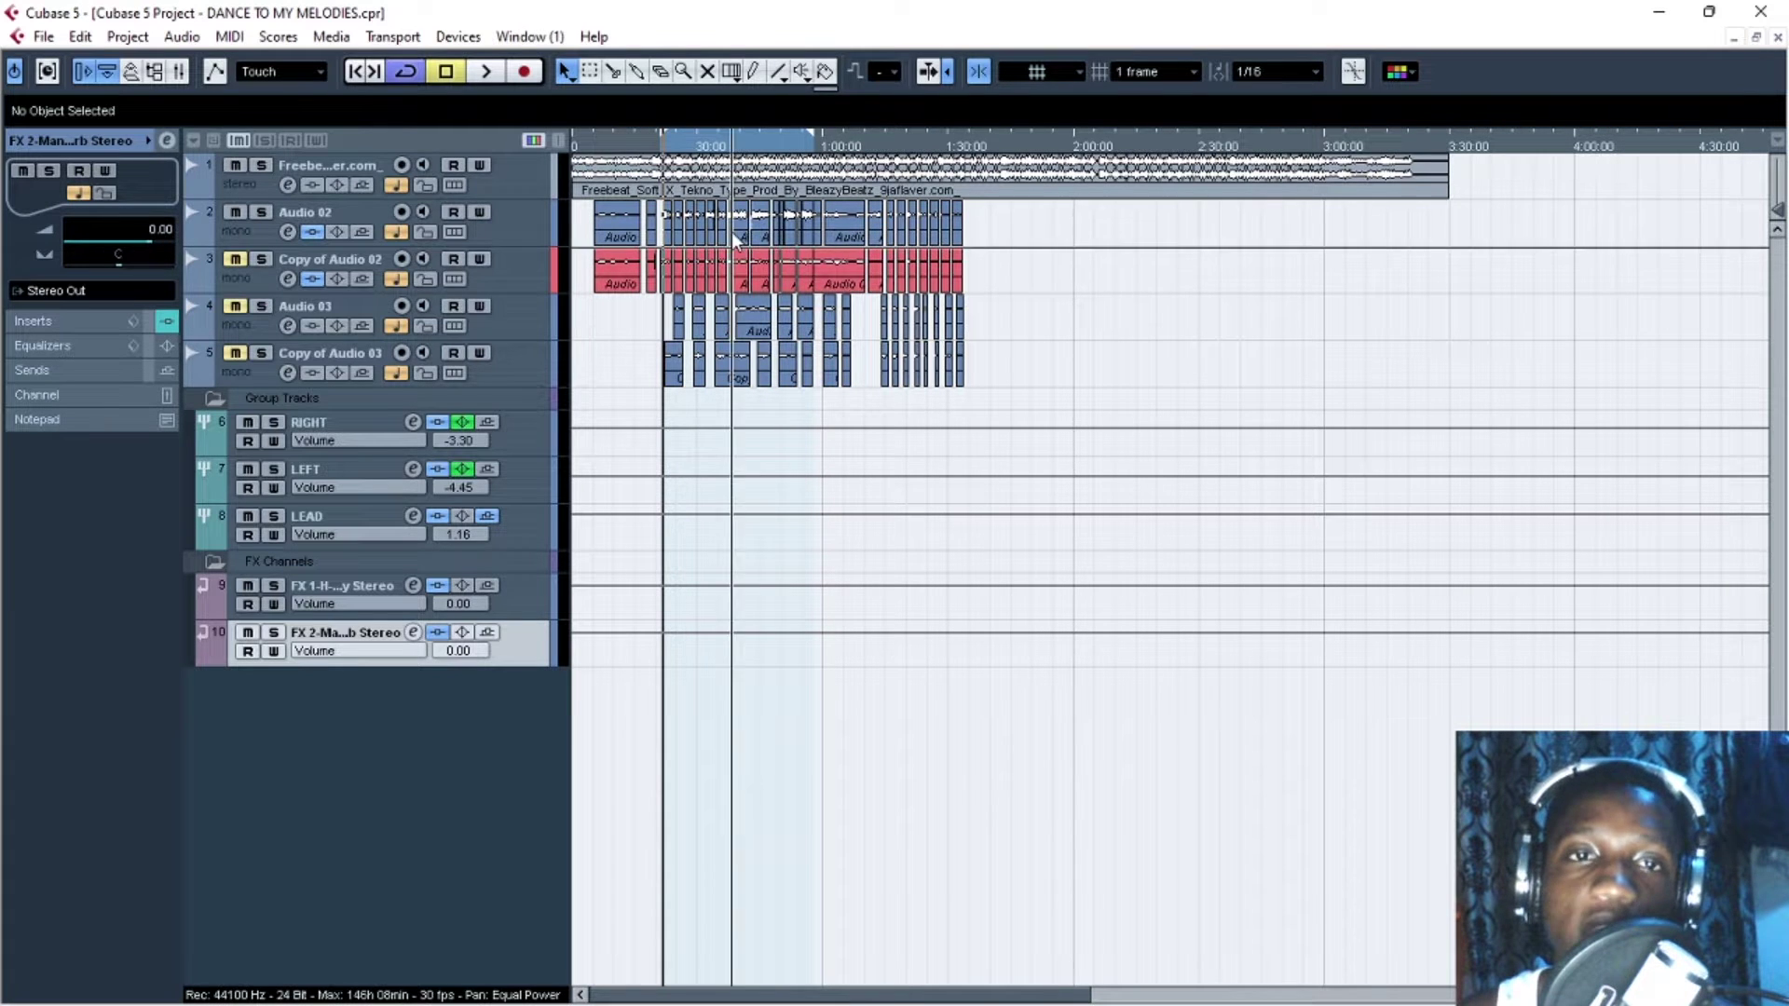
{"action": "key", "text": "h"}
{"action": "key", "text": "h"}
{"action": "key", "text": "h"}
{"action": "key", "text": "h"}
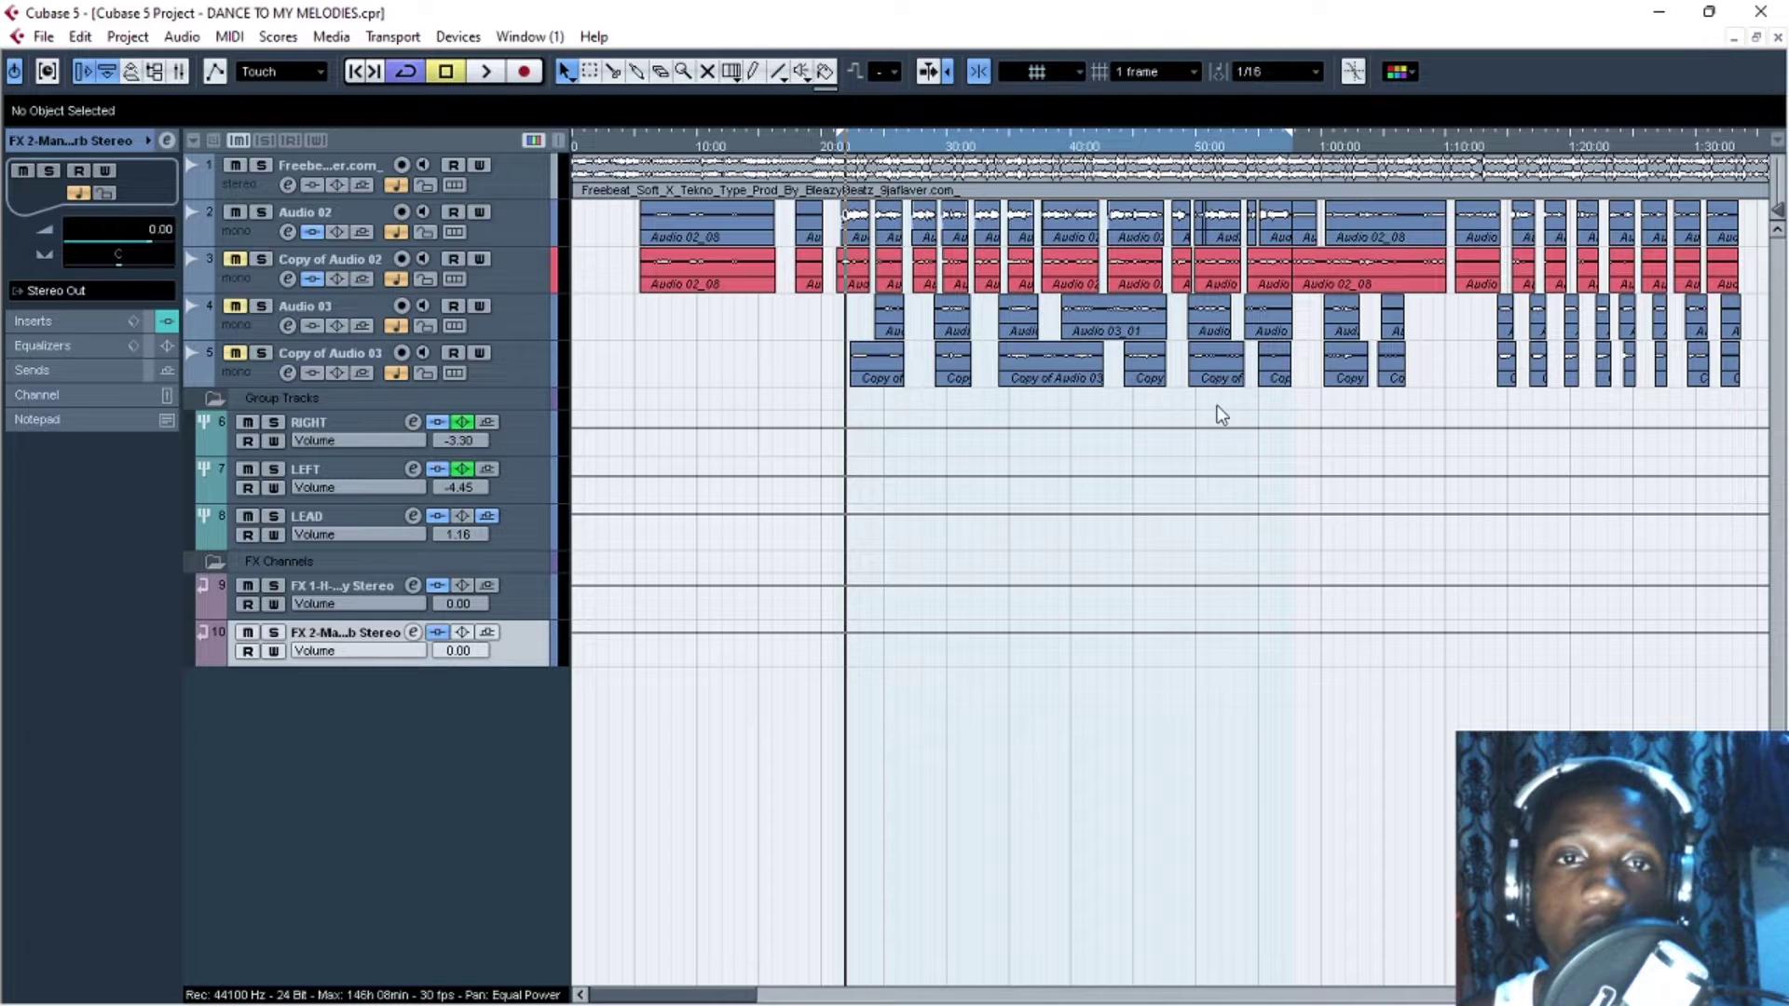
{"action": "key", "text": "g"}
{"action": "key", "text": "g"}
{"action": "key", "text": "g"}
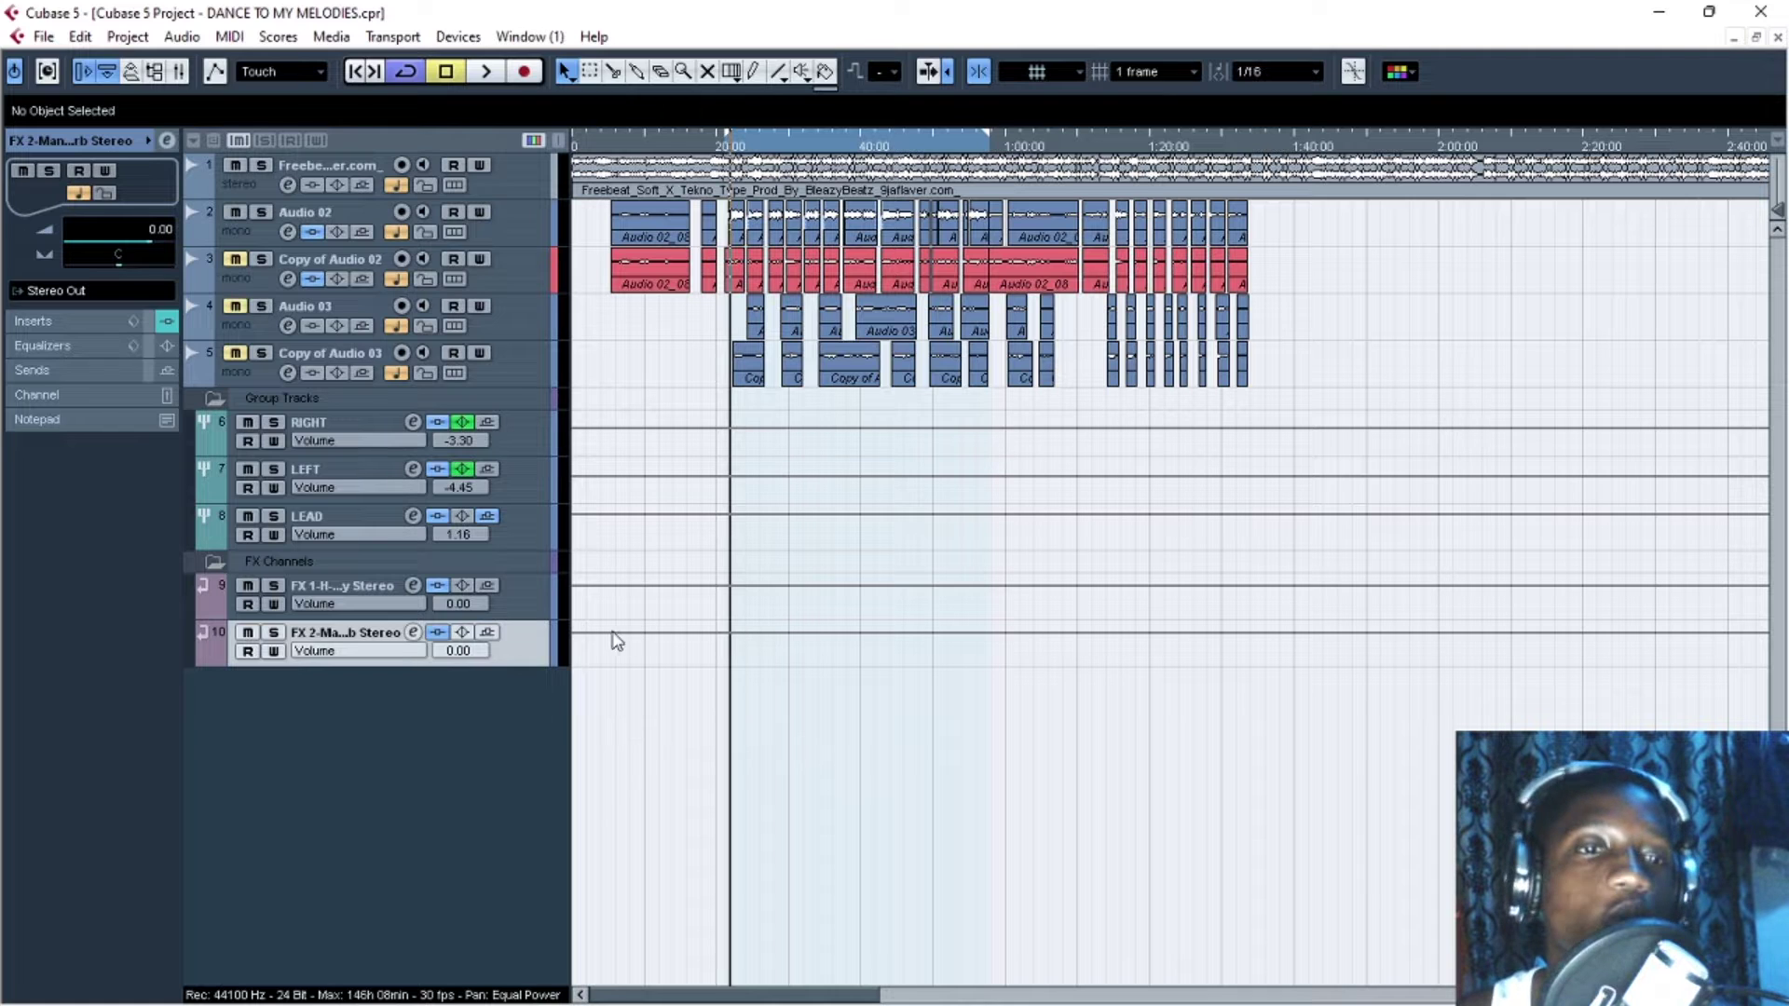
{"action": "left_click", "coordinate": [522, 238]}
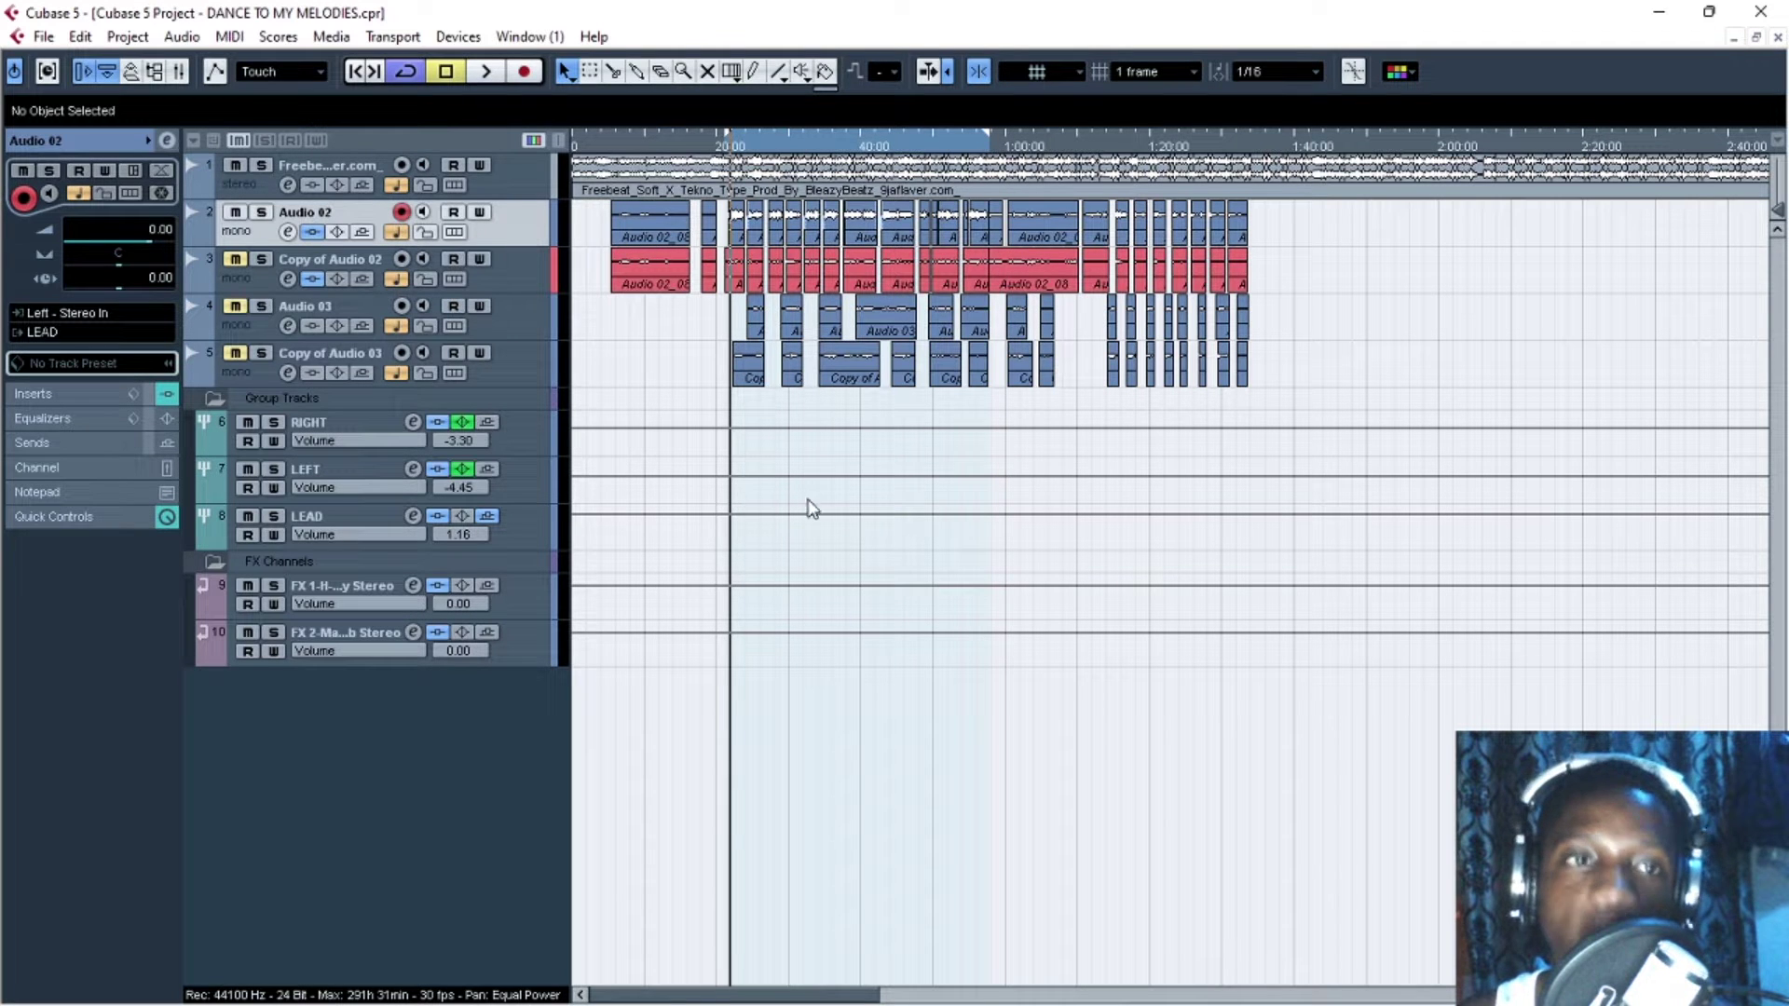
{"action": "left_click", "coordinate": [522, 534]}
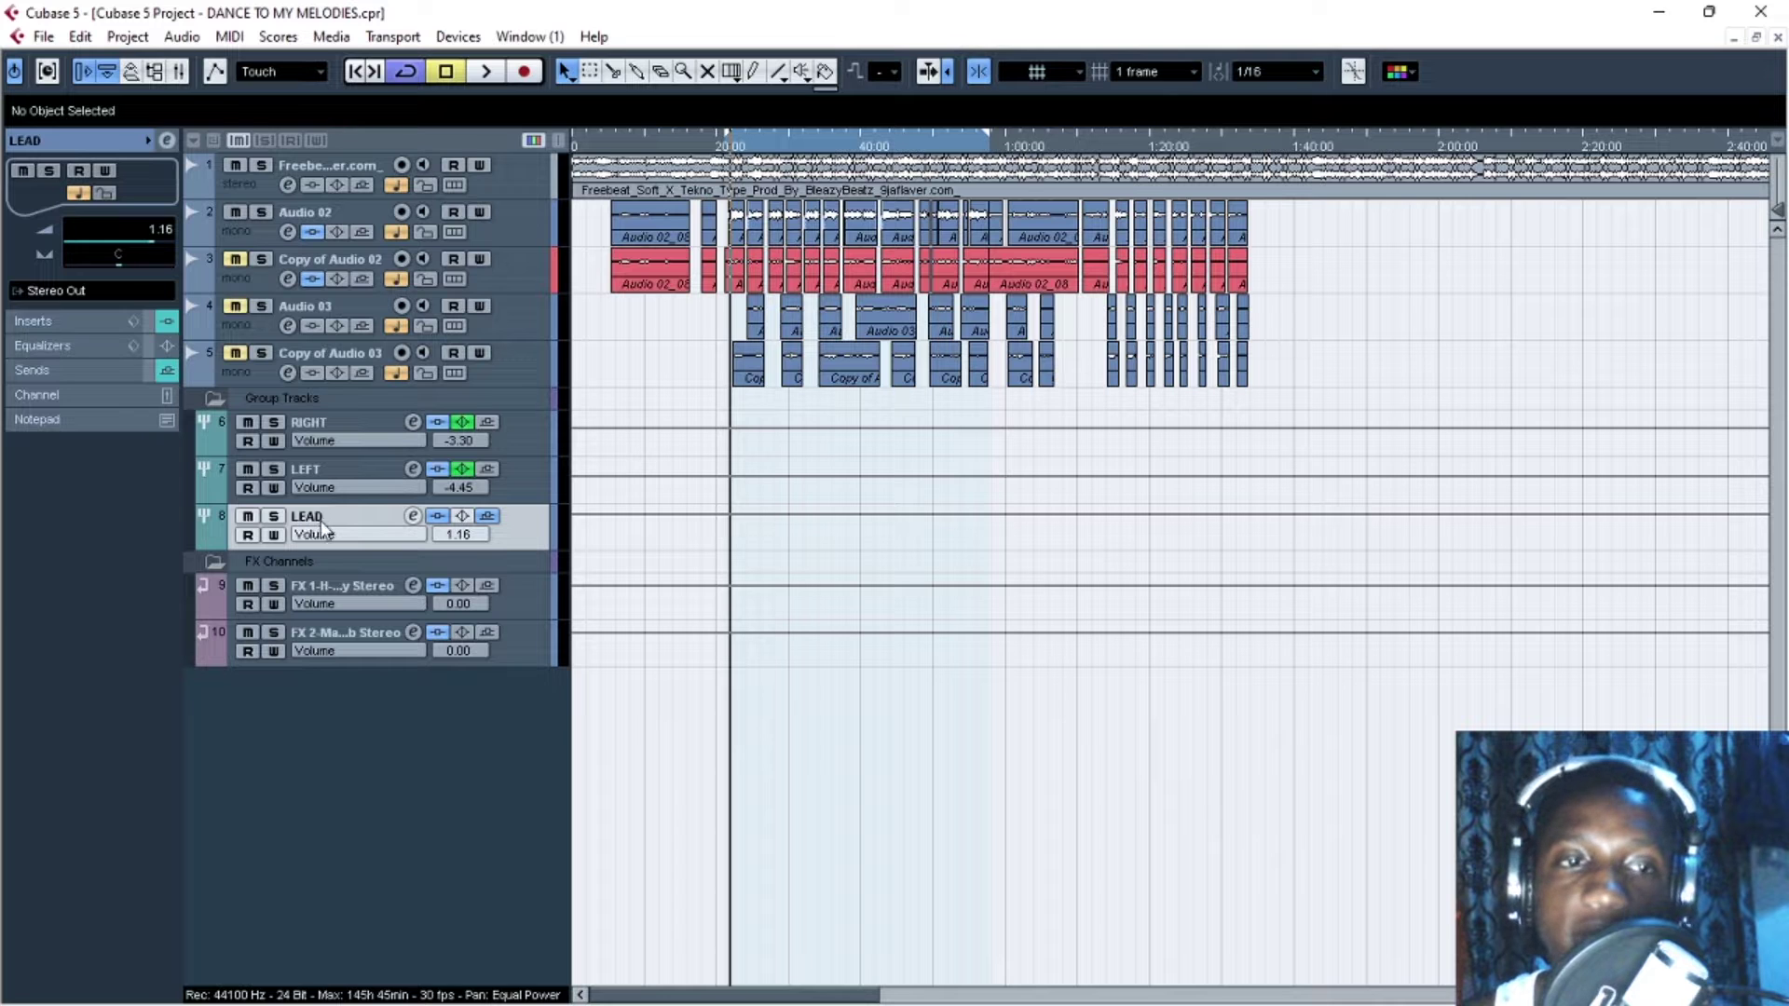
{"action": "key", "text": "h"}
{"action": "key", "text": "h"}
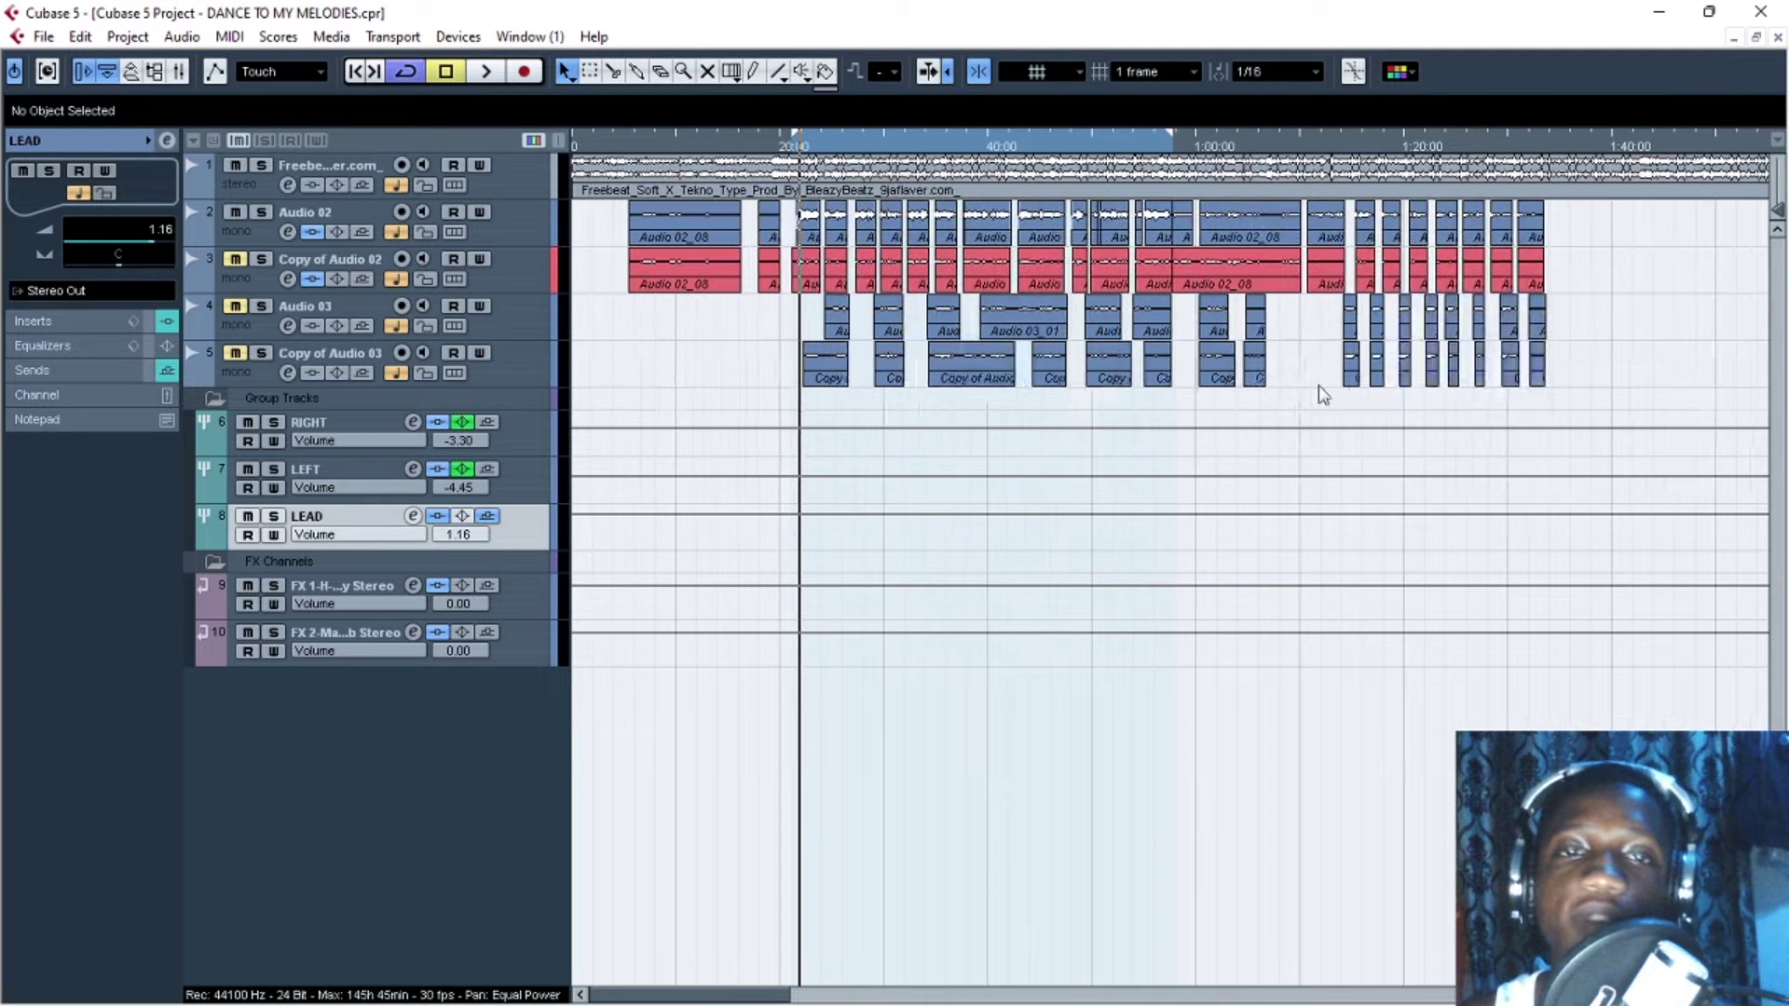
Turn off the AutoTuneVST insert in the Audio 02 track's channel settings
{"action": "left_click", "coordinate": [524, 229]}
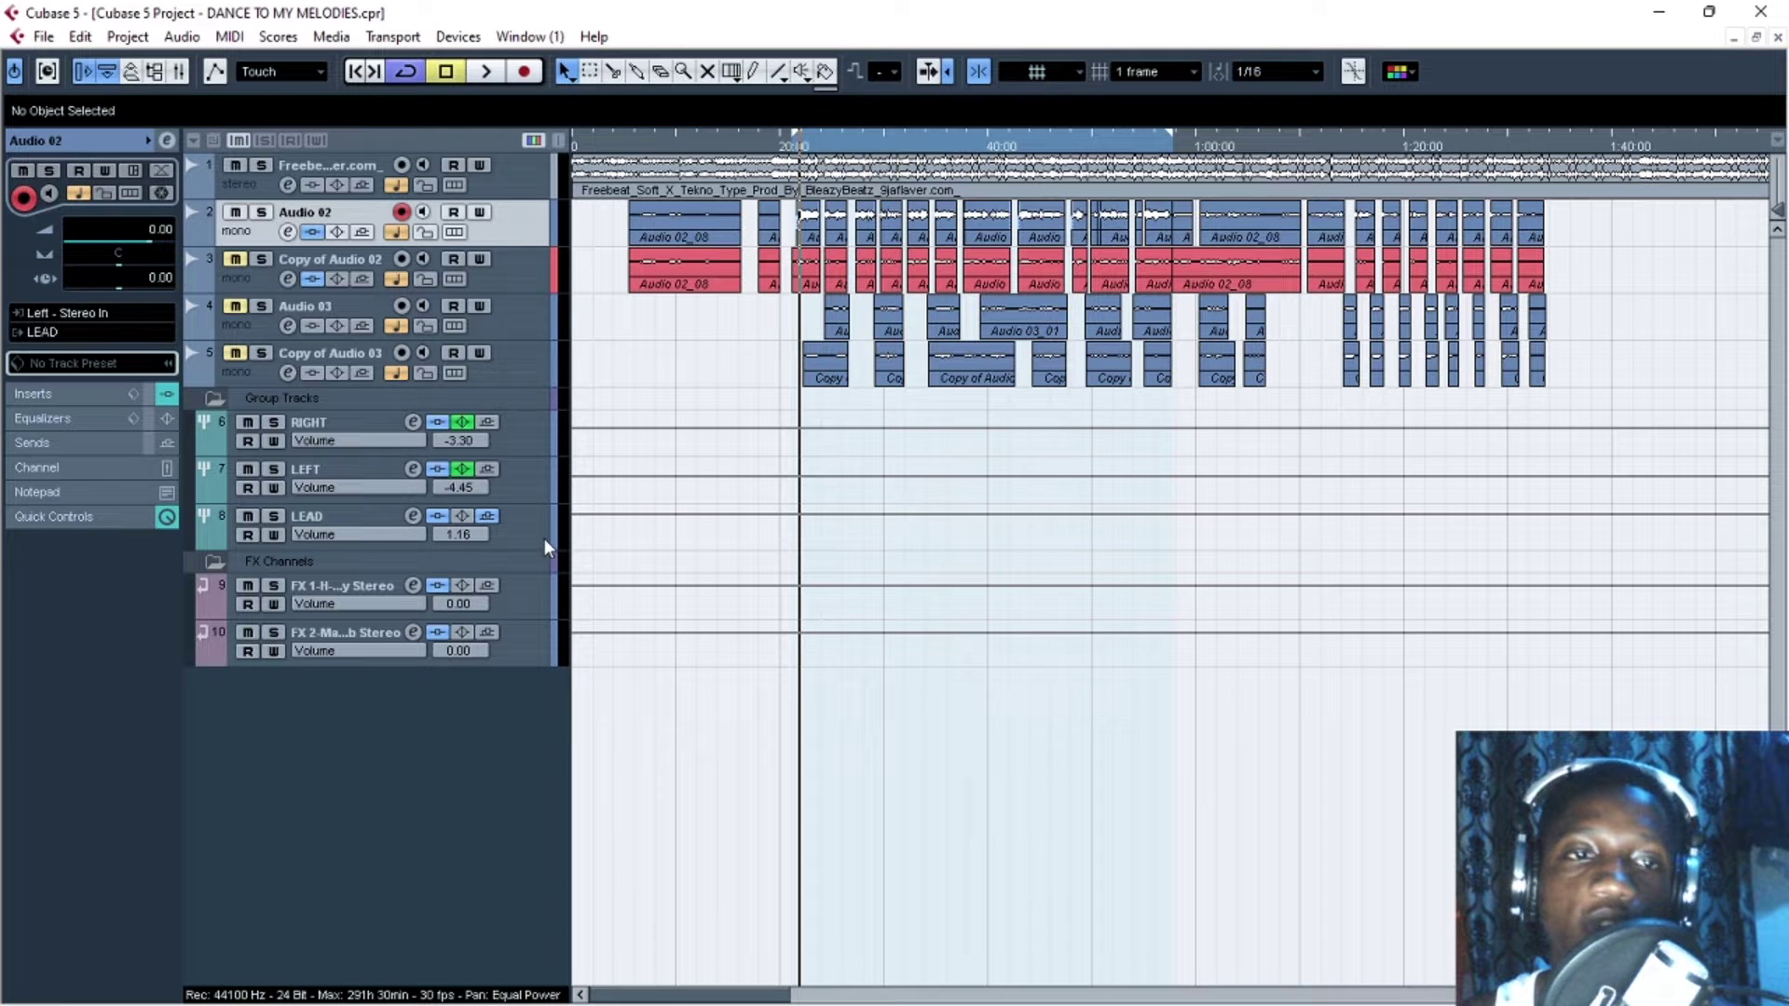
{"action": "key", "text": "g"}
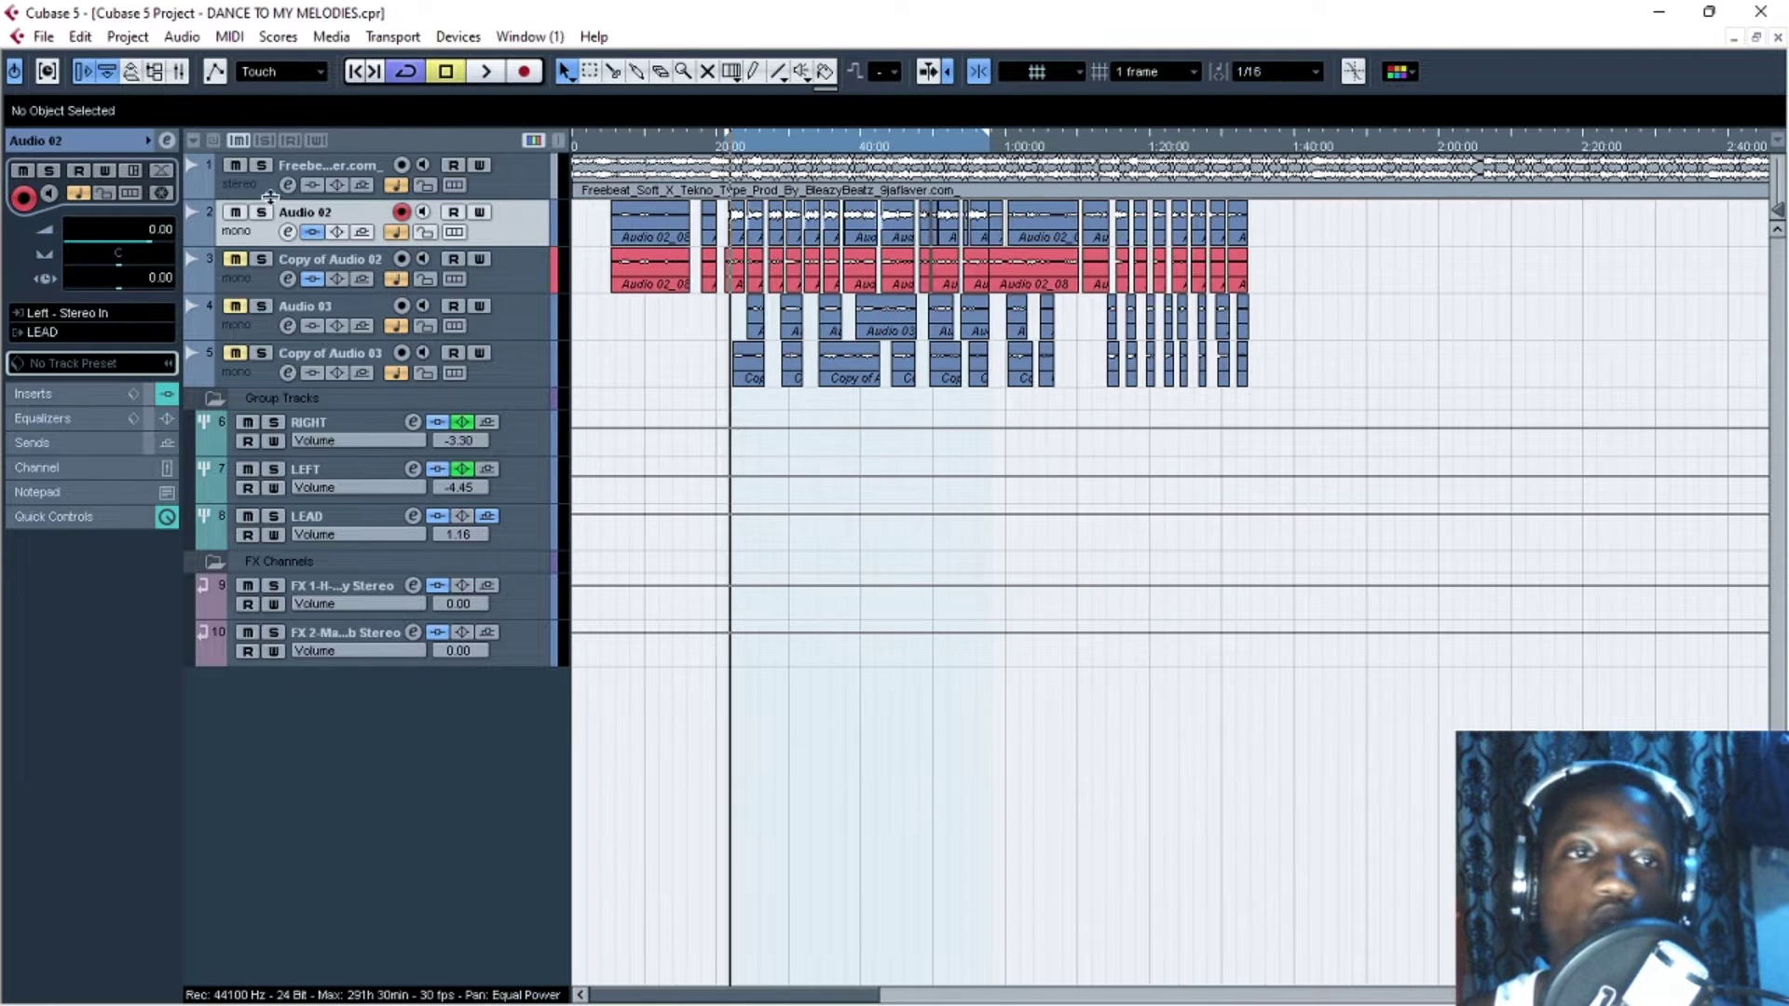
{"action": "left_click", "coordinate": [167, 140]}
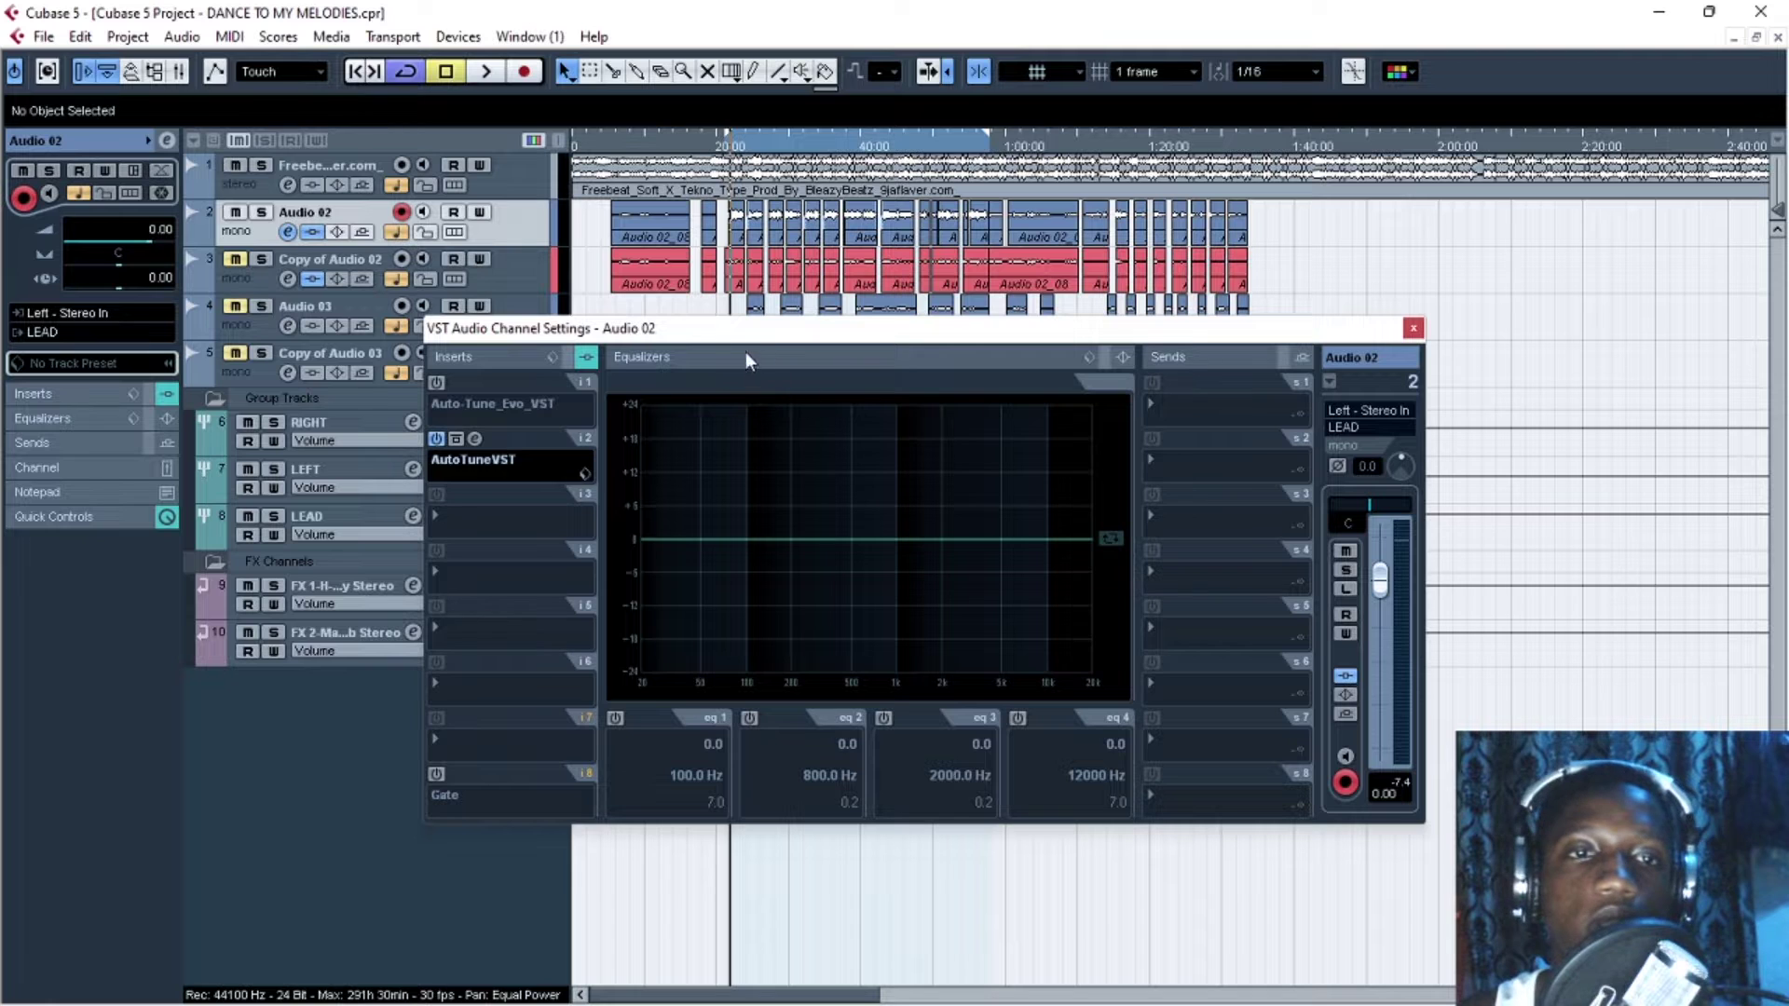
{"action": "left_click_drag", "start_coordinate": [757, 338], "coordinate": [948, 306]}
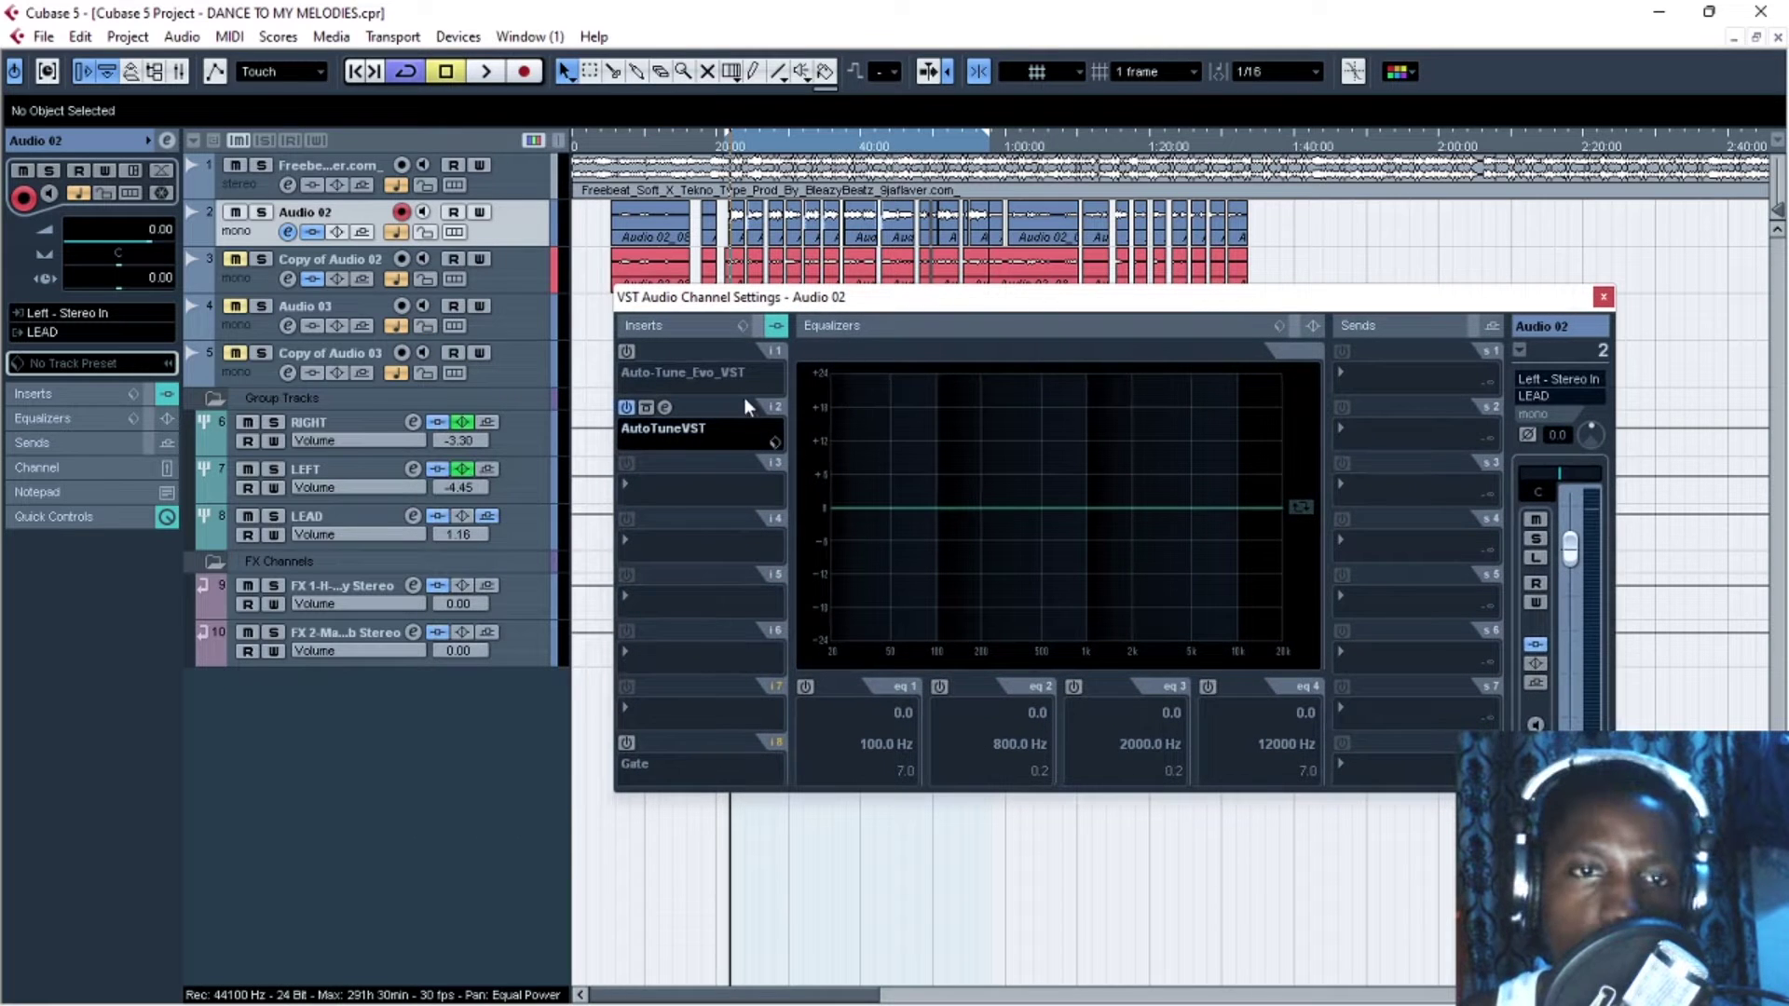
{"action": "left_click", "coordinate": [627, 408]}
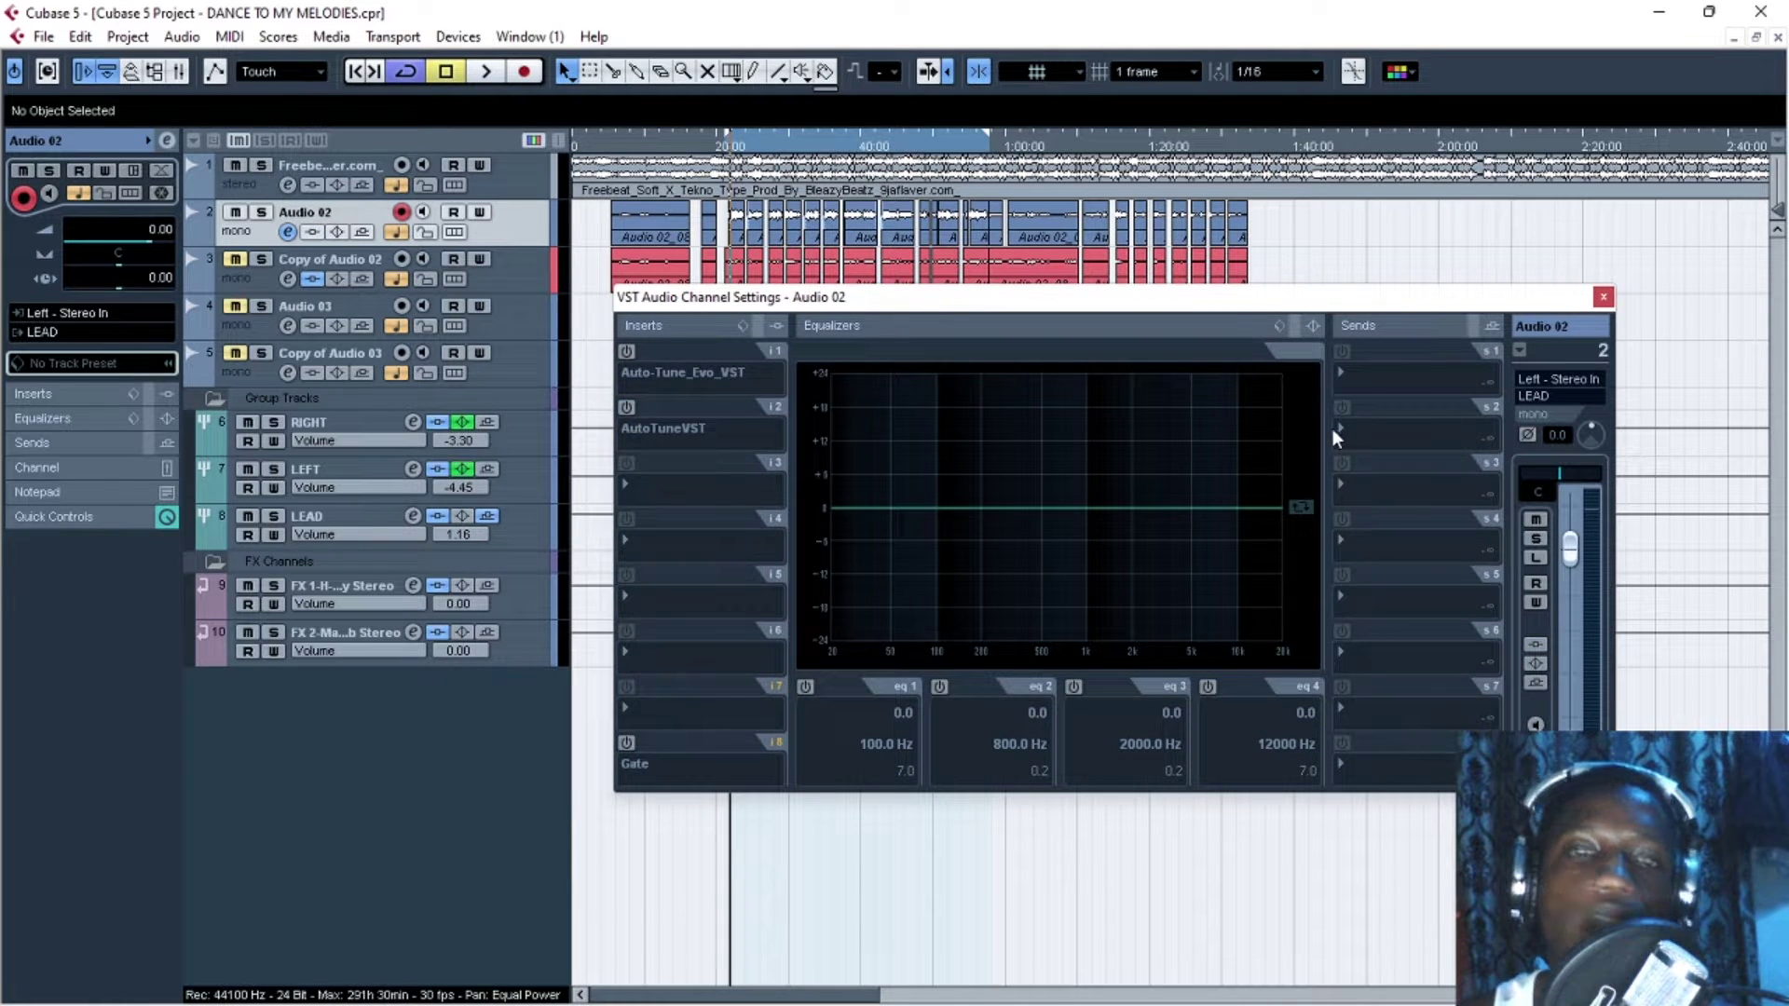
Turn off the LEAD group's Compressor, FabFilter Pro-Q 3, SSLChannel, FabFilter Pro-C 2 and Vitamin inserts and its FX 1-H-Delay send, closing its channel settings
{"action": "left_click", "coordinate": [549, 524]}
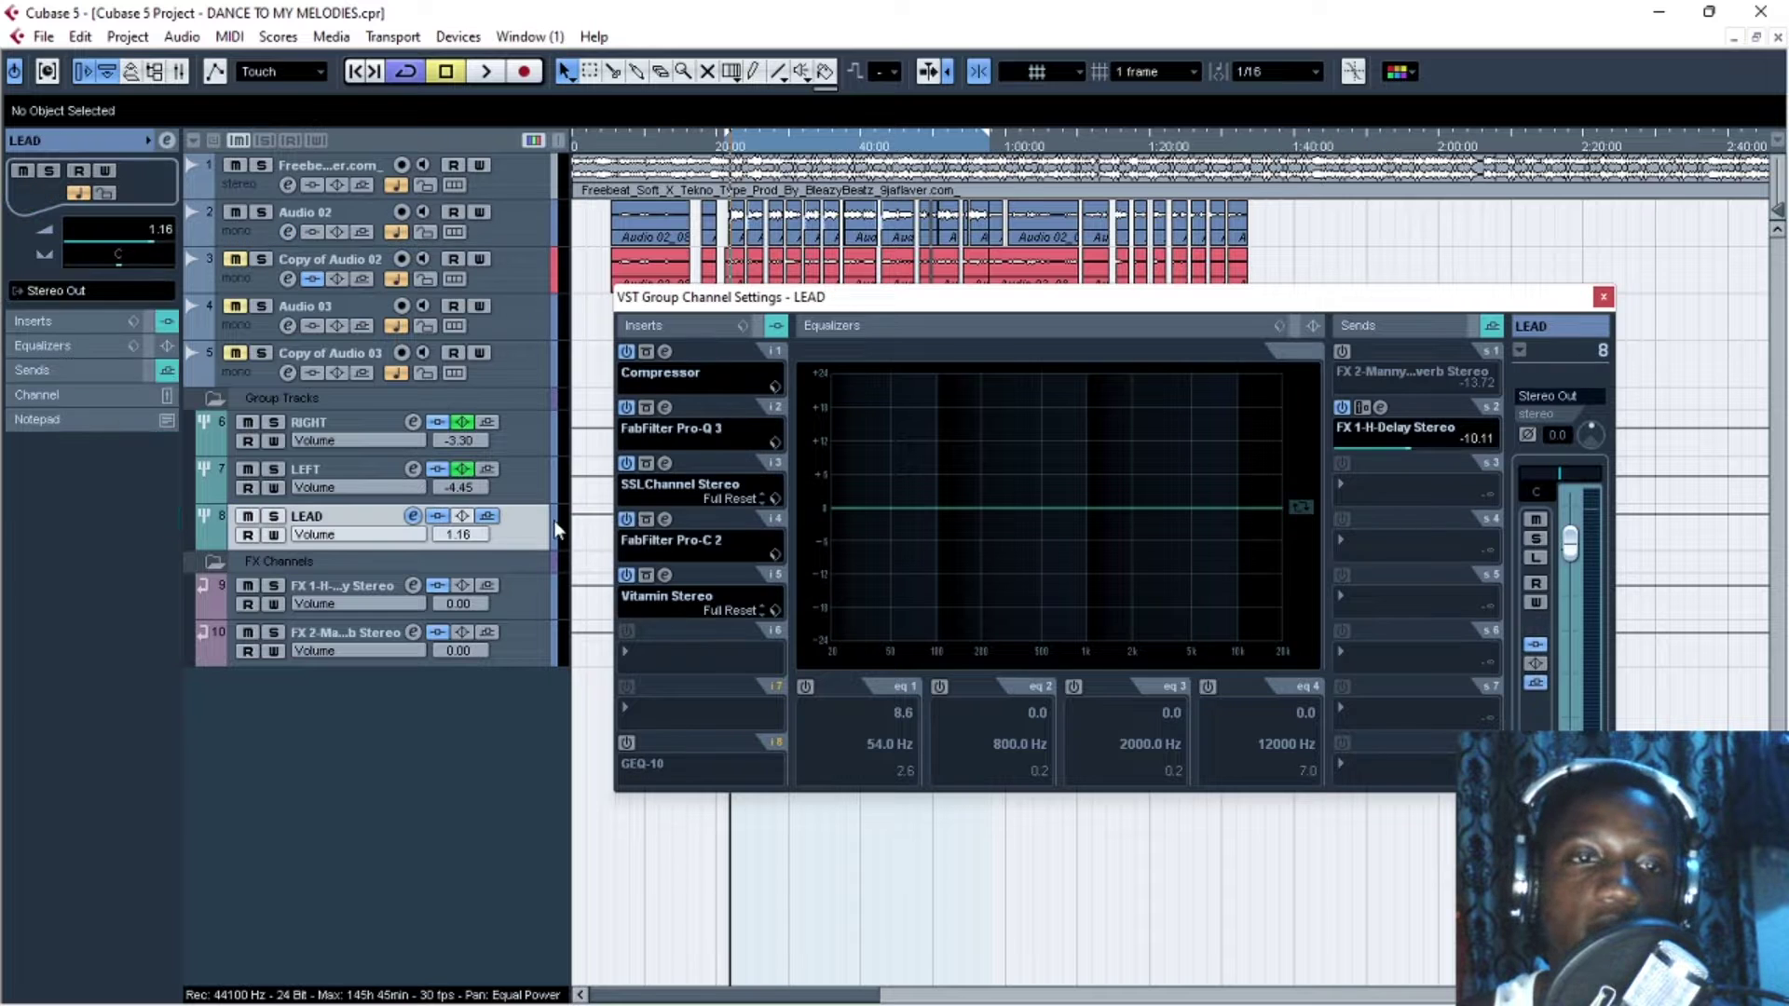
{"action": "left_click", "coordinate": [628, 354]}
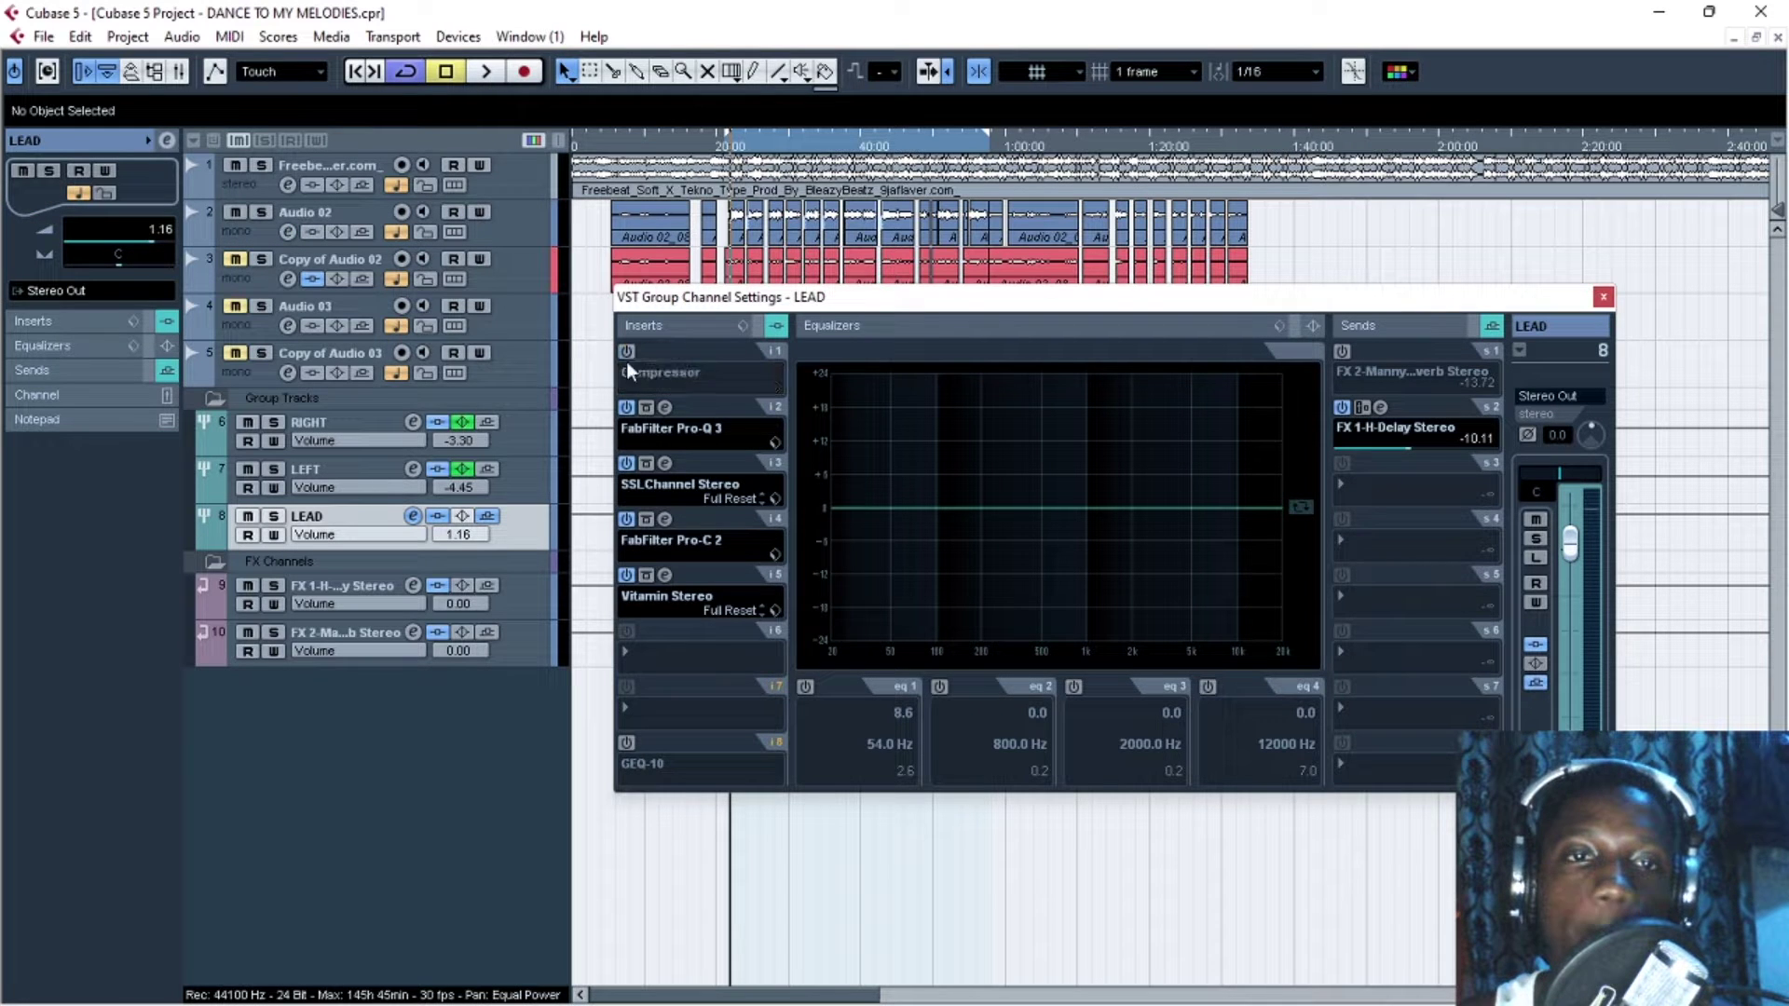
{"action": "left_click", "coordinate": [629, 407]}
{"action": "left_click", "coordinate": [627, 464]}
{"action": "left_click", "coordinate": [626, 519]}
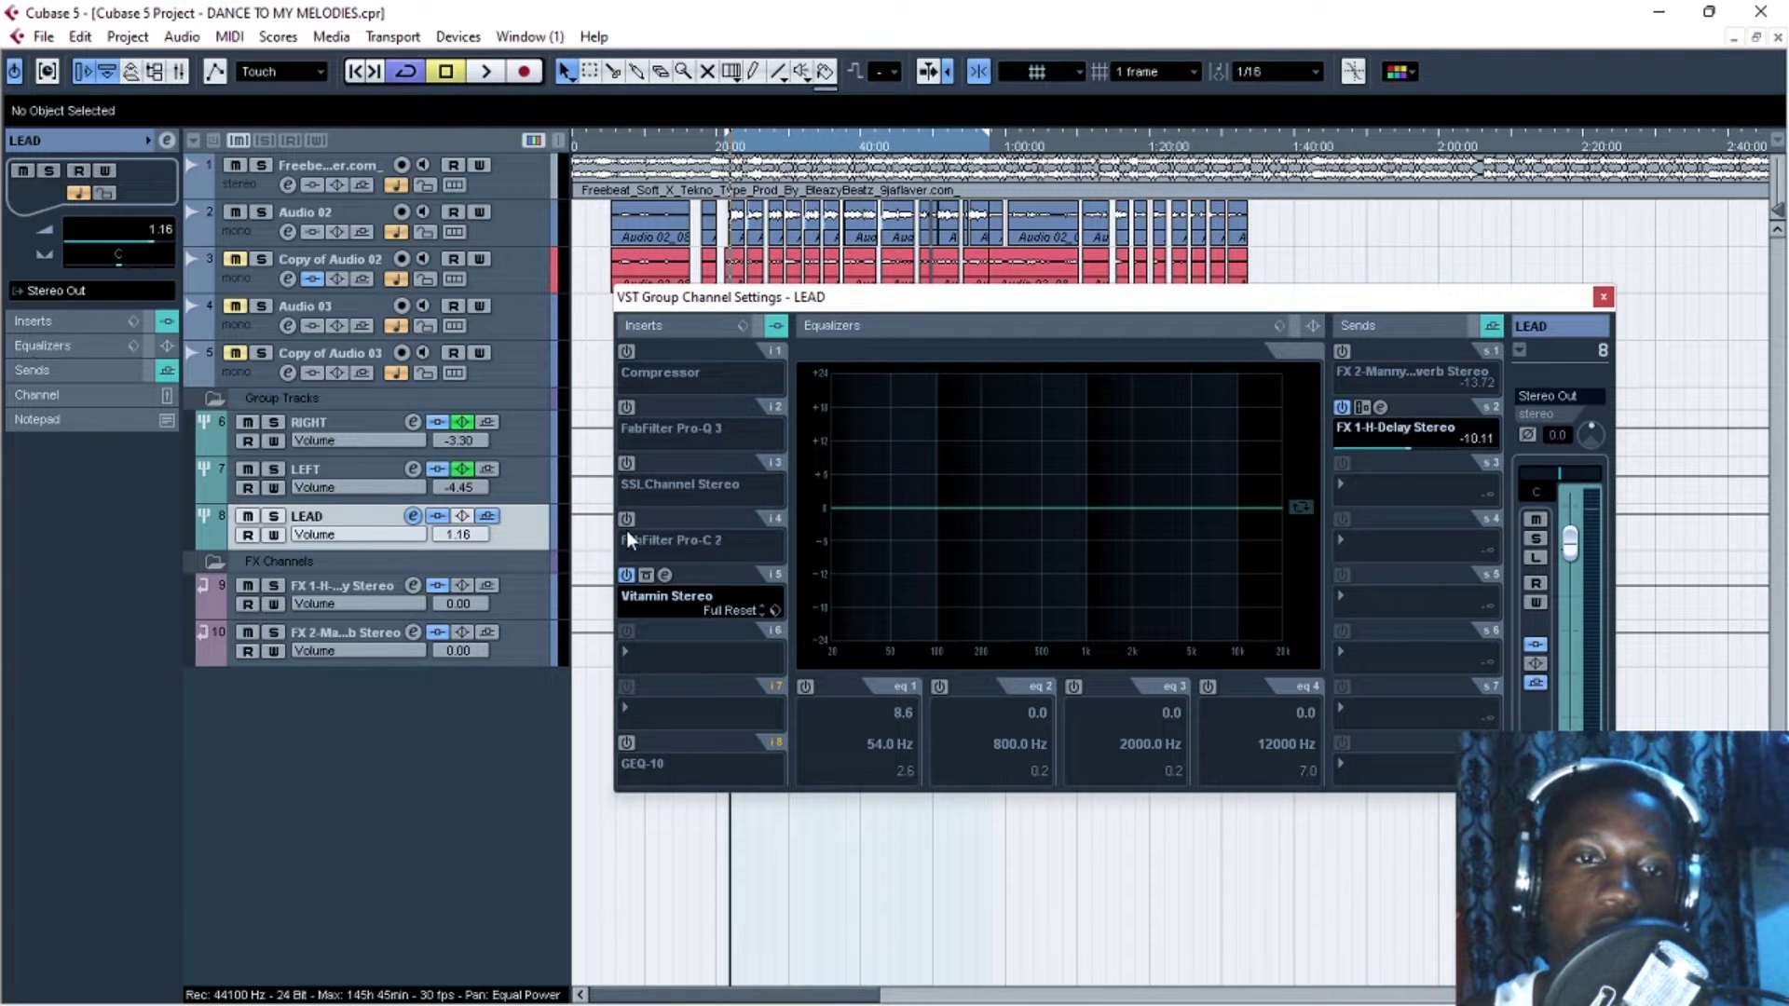
{"action": "left_click", "coordinate": [627, 575]}
{"action": "left_click", "coordinate": [1340, 408]}
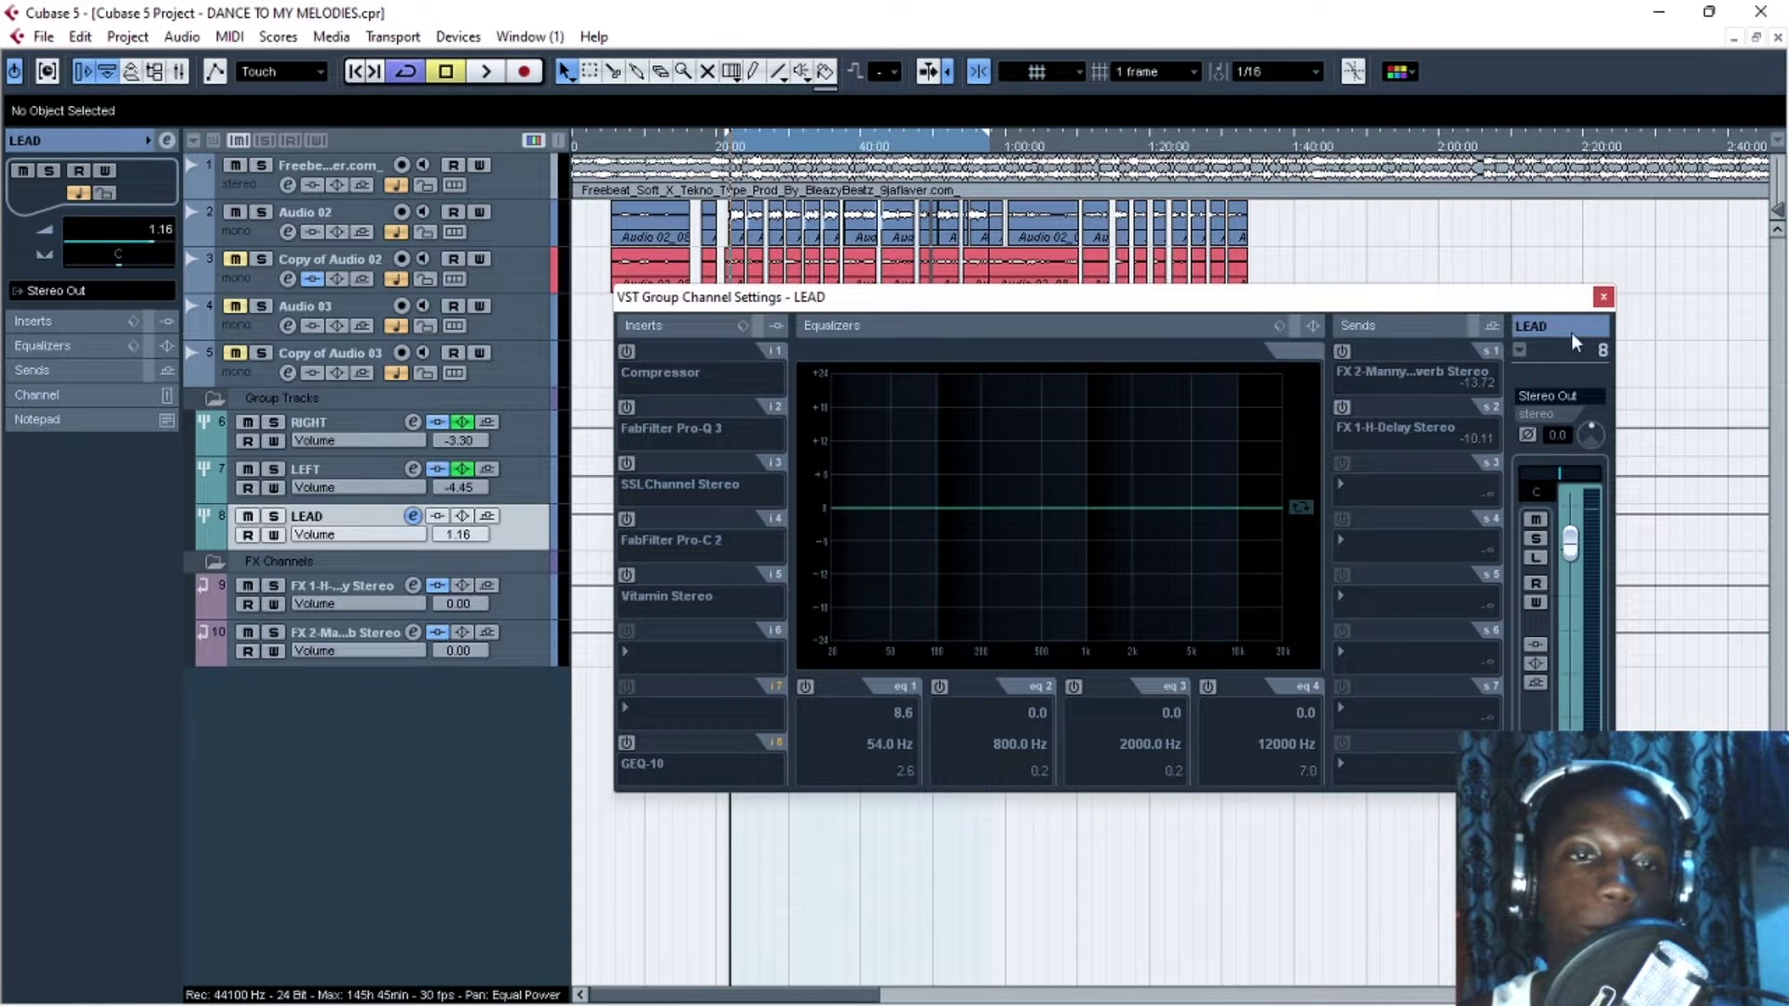
{"action": "left_click", "coordinate": [1599, 300]}
Place the playback cursor near the beginning of the cycle range for playback
{"action": "key", "text": "h"}
{"action": "key", "text": "h"}
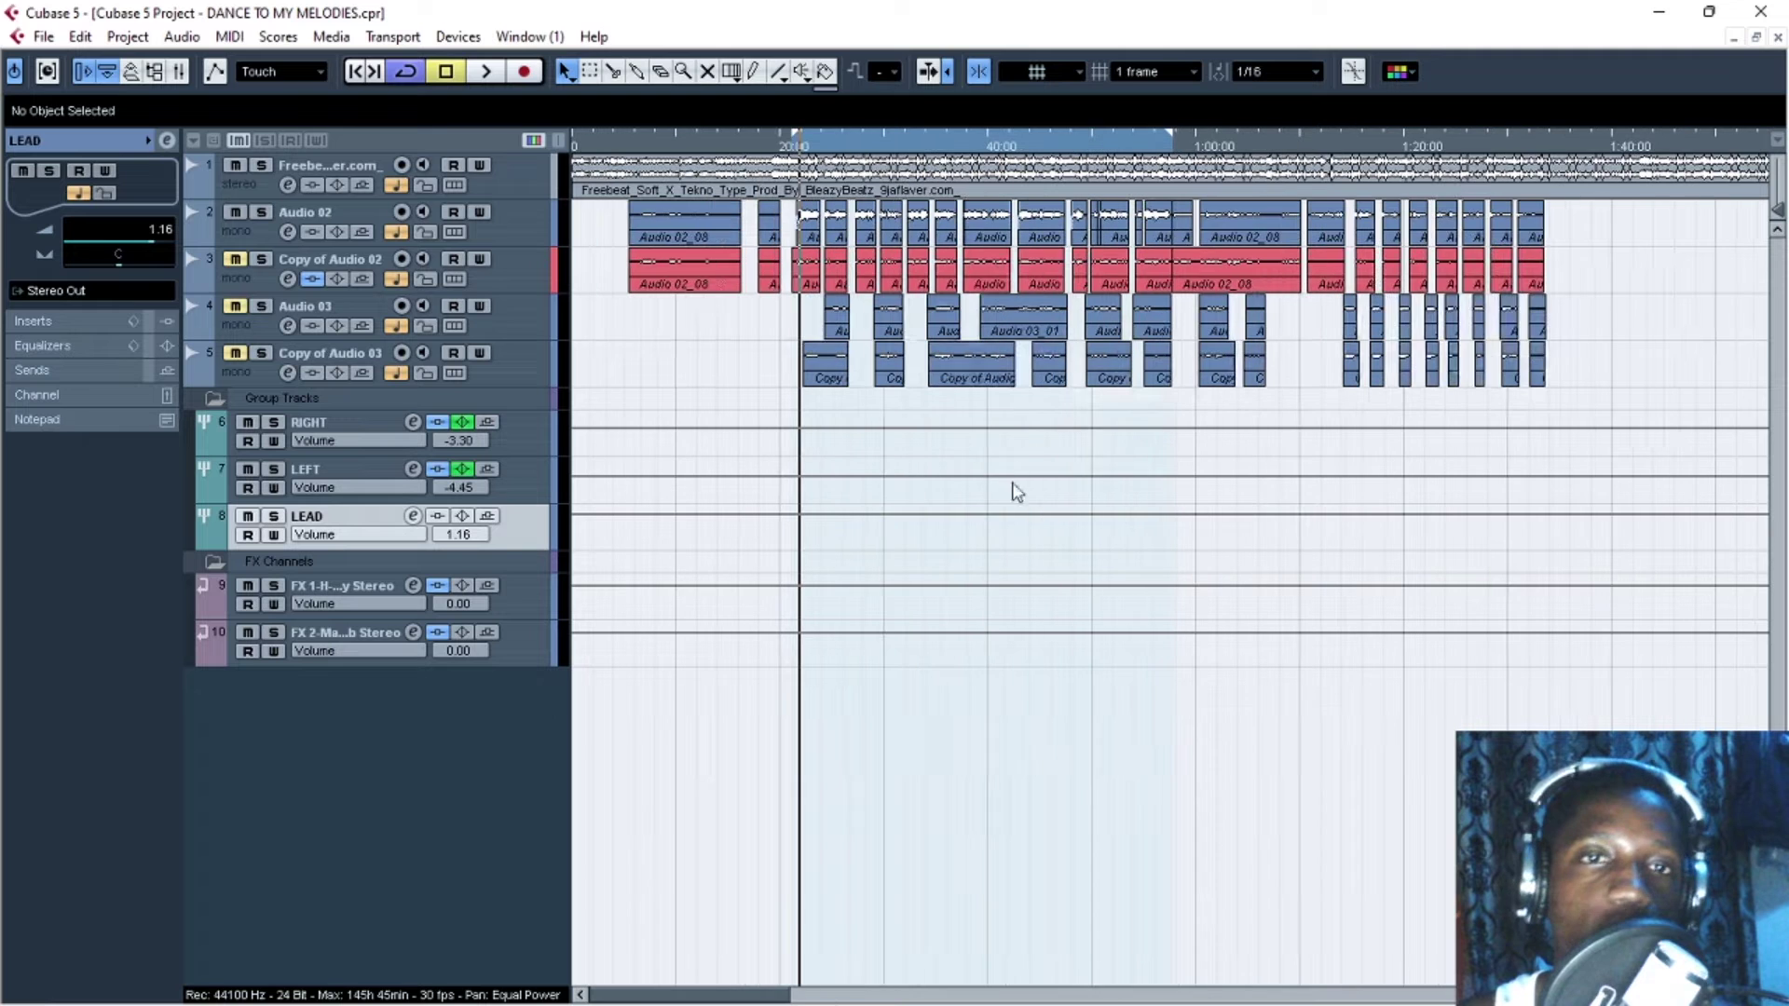
{"action": "left_click", "coordinate": [810, 149]}
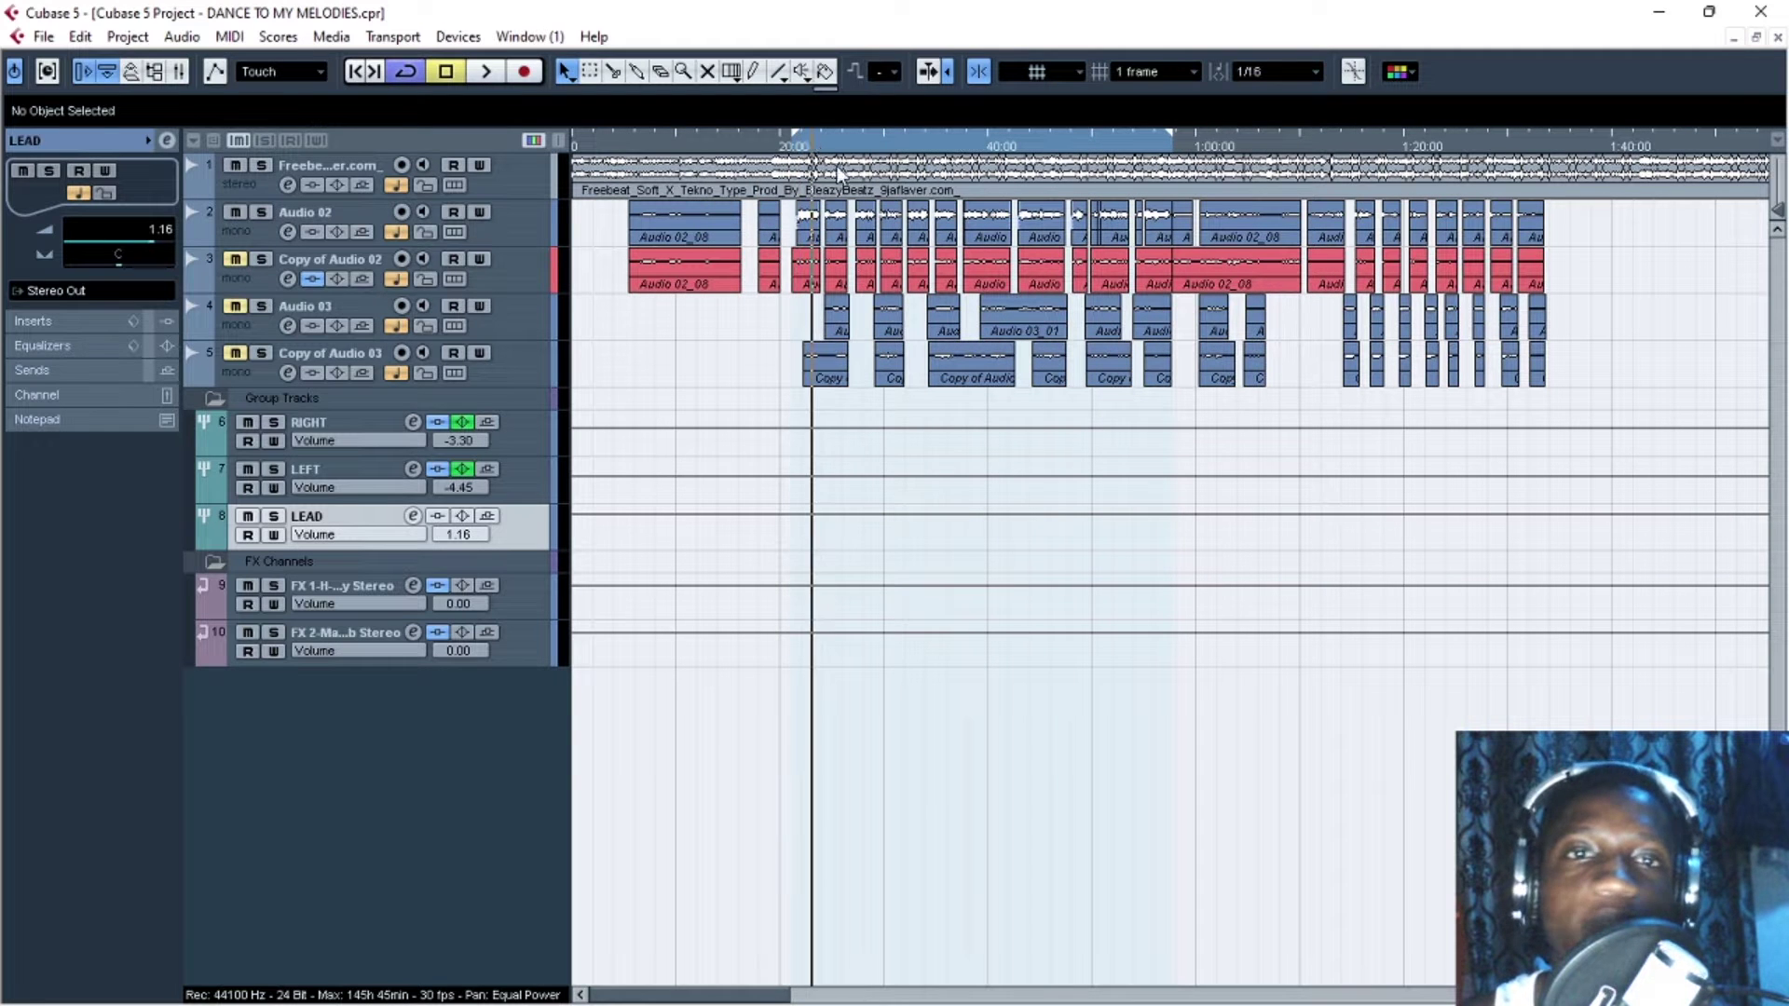
{"action": "key", "text": "g"}
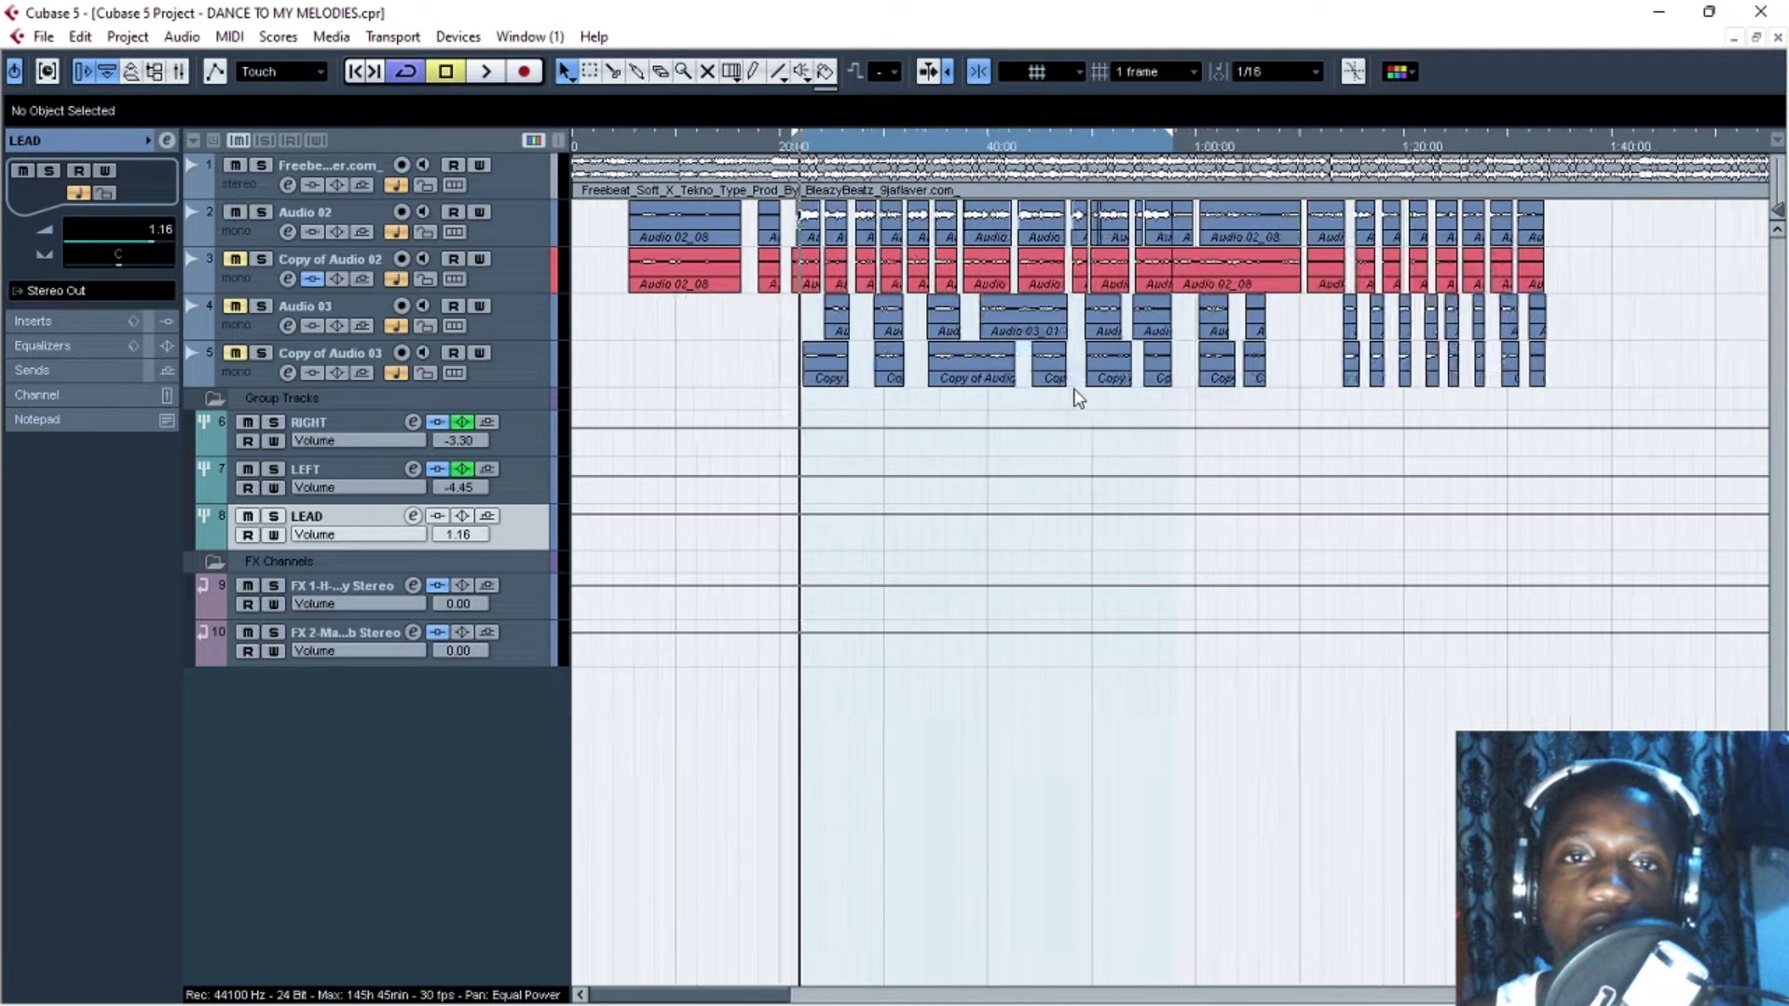
{"action": "key", "text": "h"}
{"action": "key", "text": "h"}
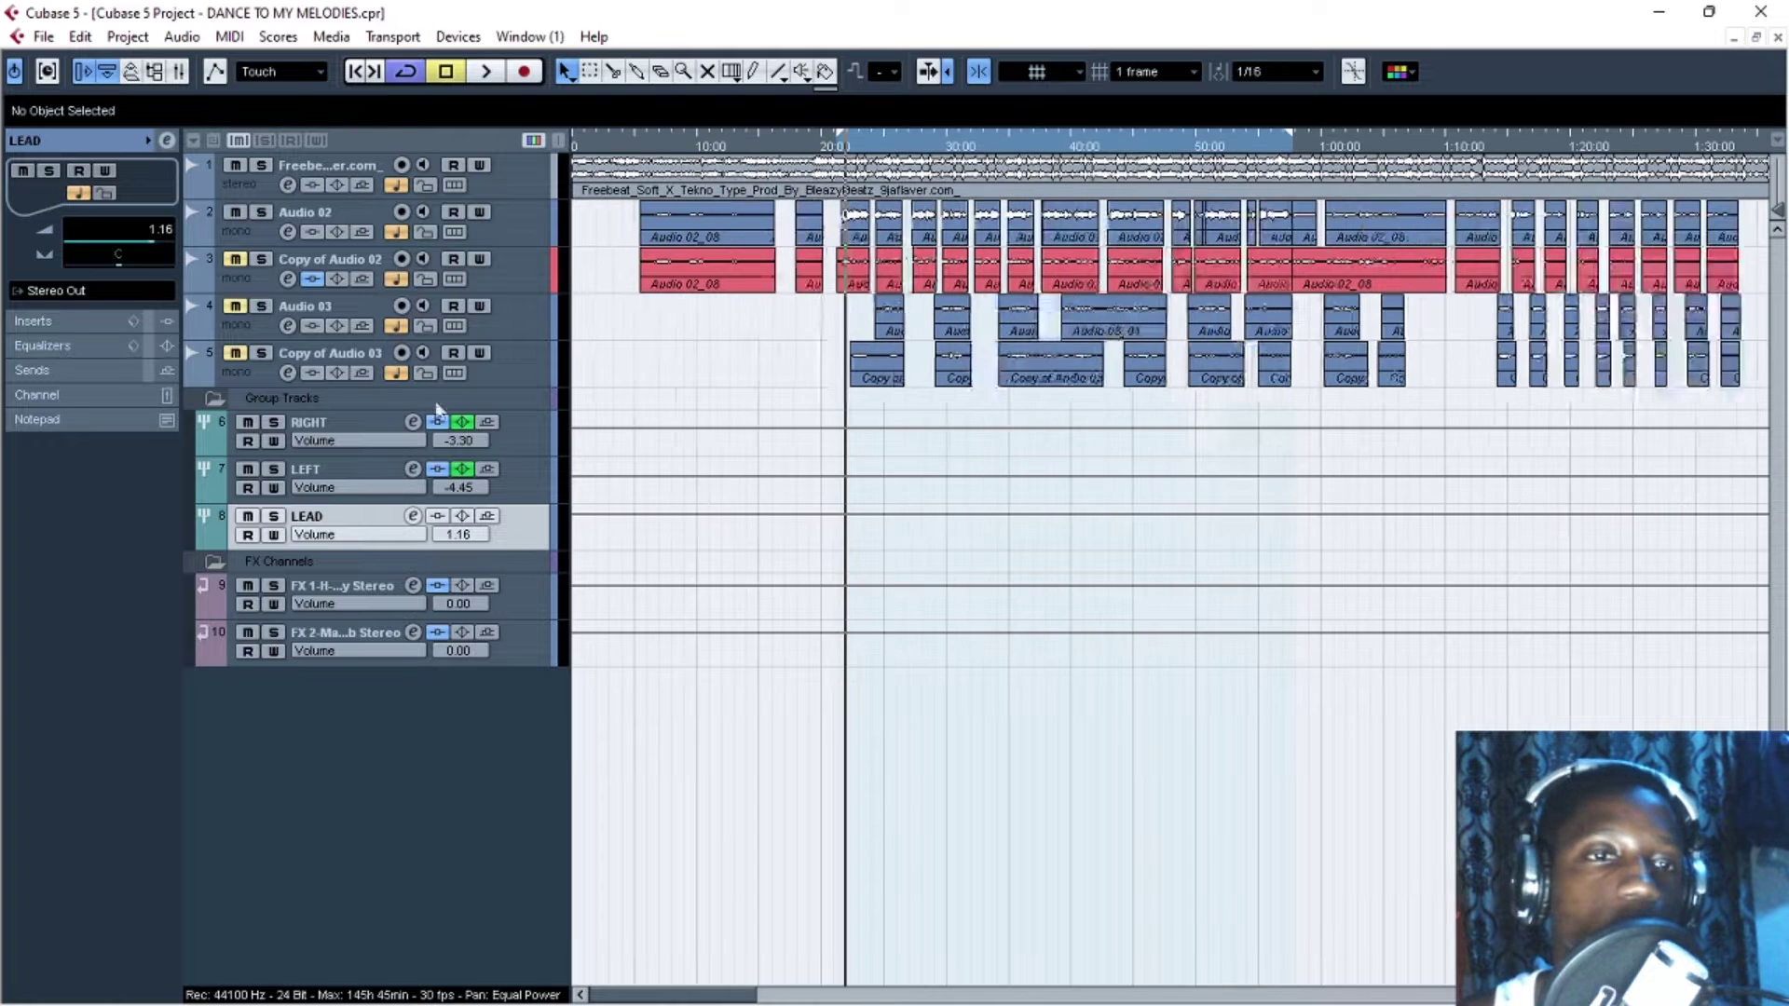
Check the LEAD group's inserts and sends in its channel settings
{"action": "left_click", "coordinate": [168, 141]}
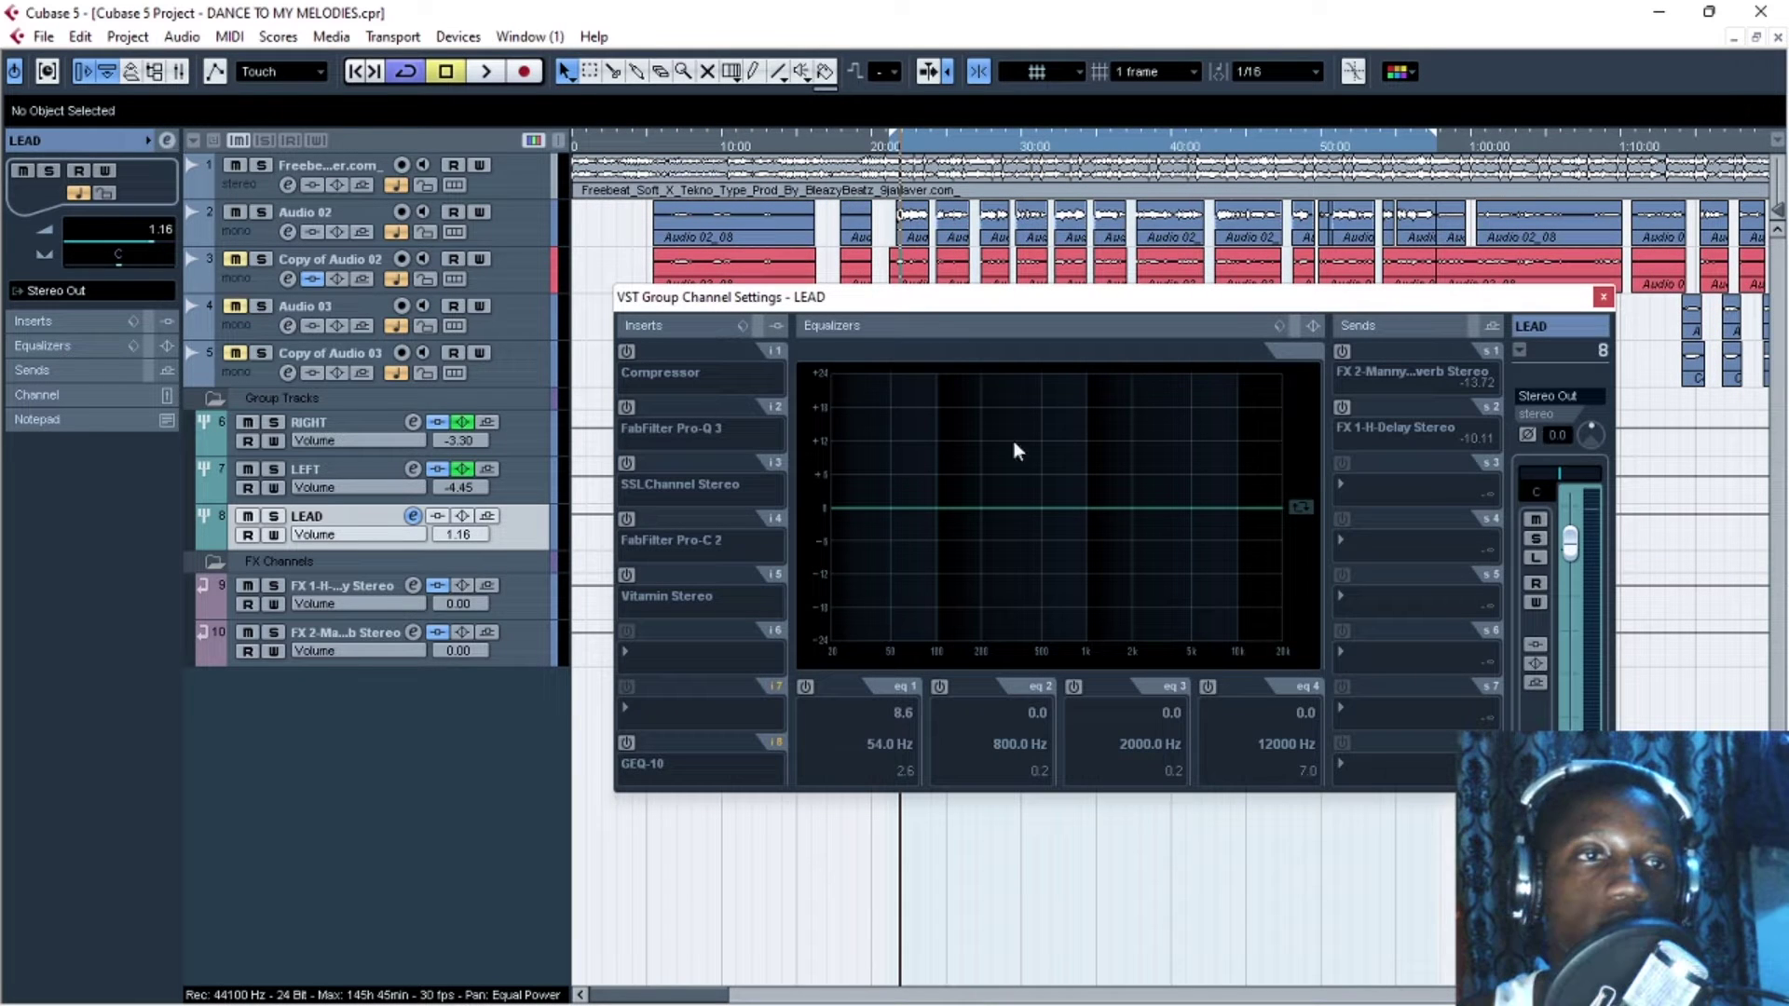
{"action": "left_click", "coordinate": [1604, 297]}
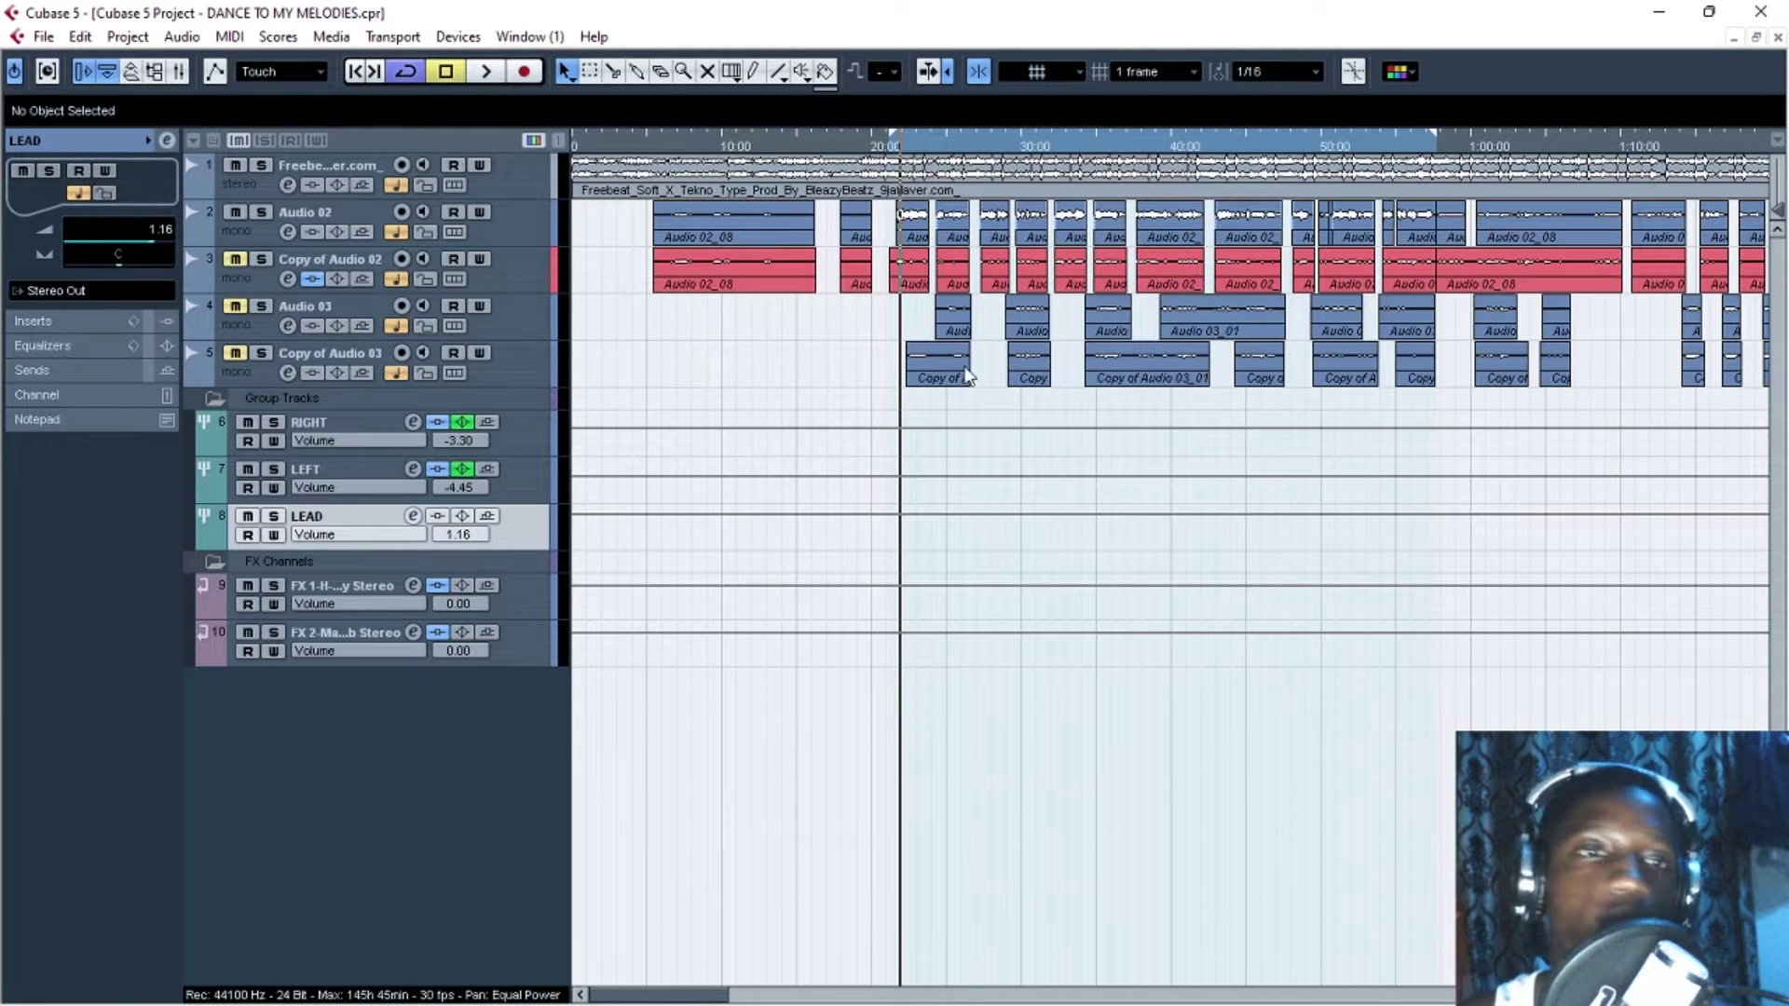
{"action": "key", "text": "g"}
{"action": "key", "text": "g"}
{"action": "key", "text": "g"}
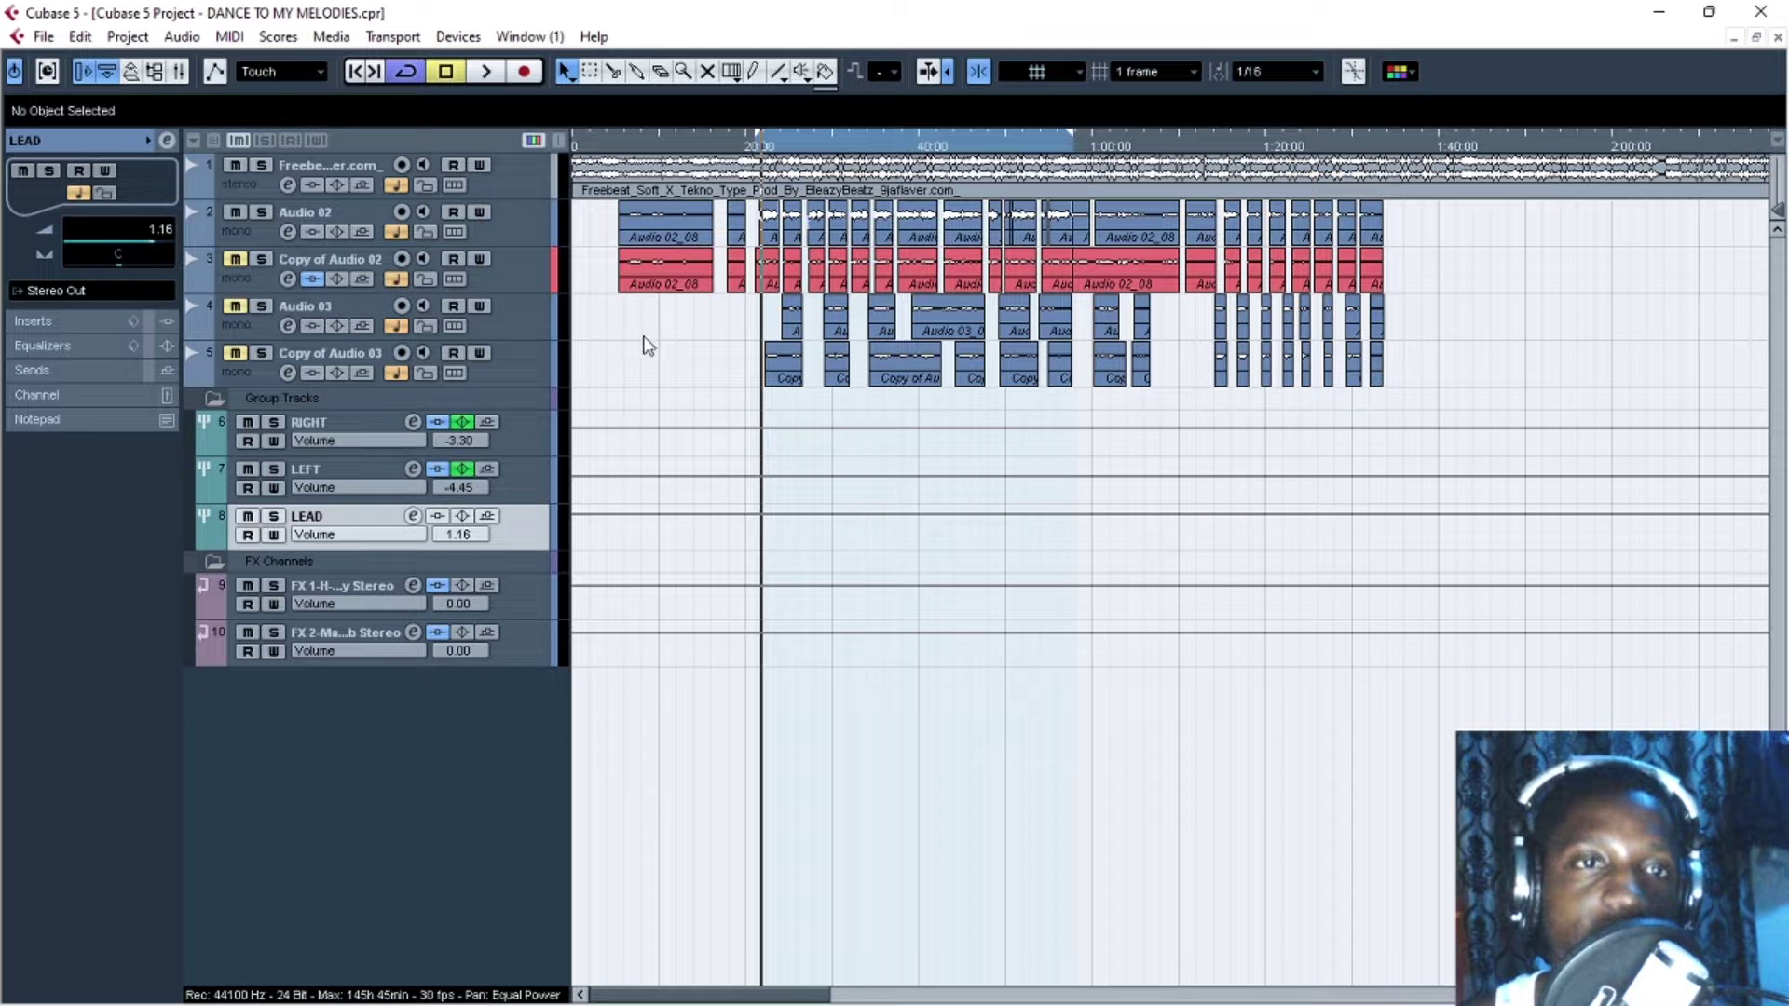
Play the cycle range to hear the unprocessed lead vocal, stop, and return the cursor to the range's start
{"action": "key", "text": "space"}
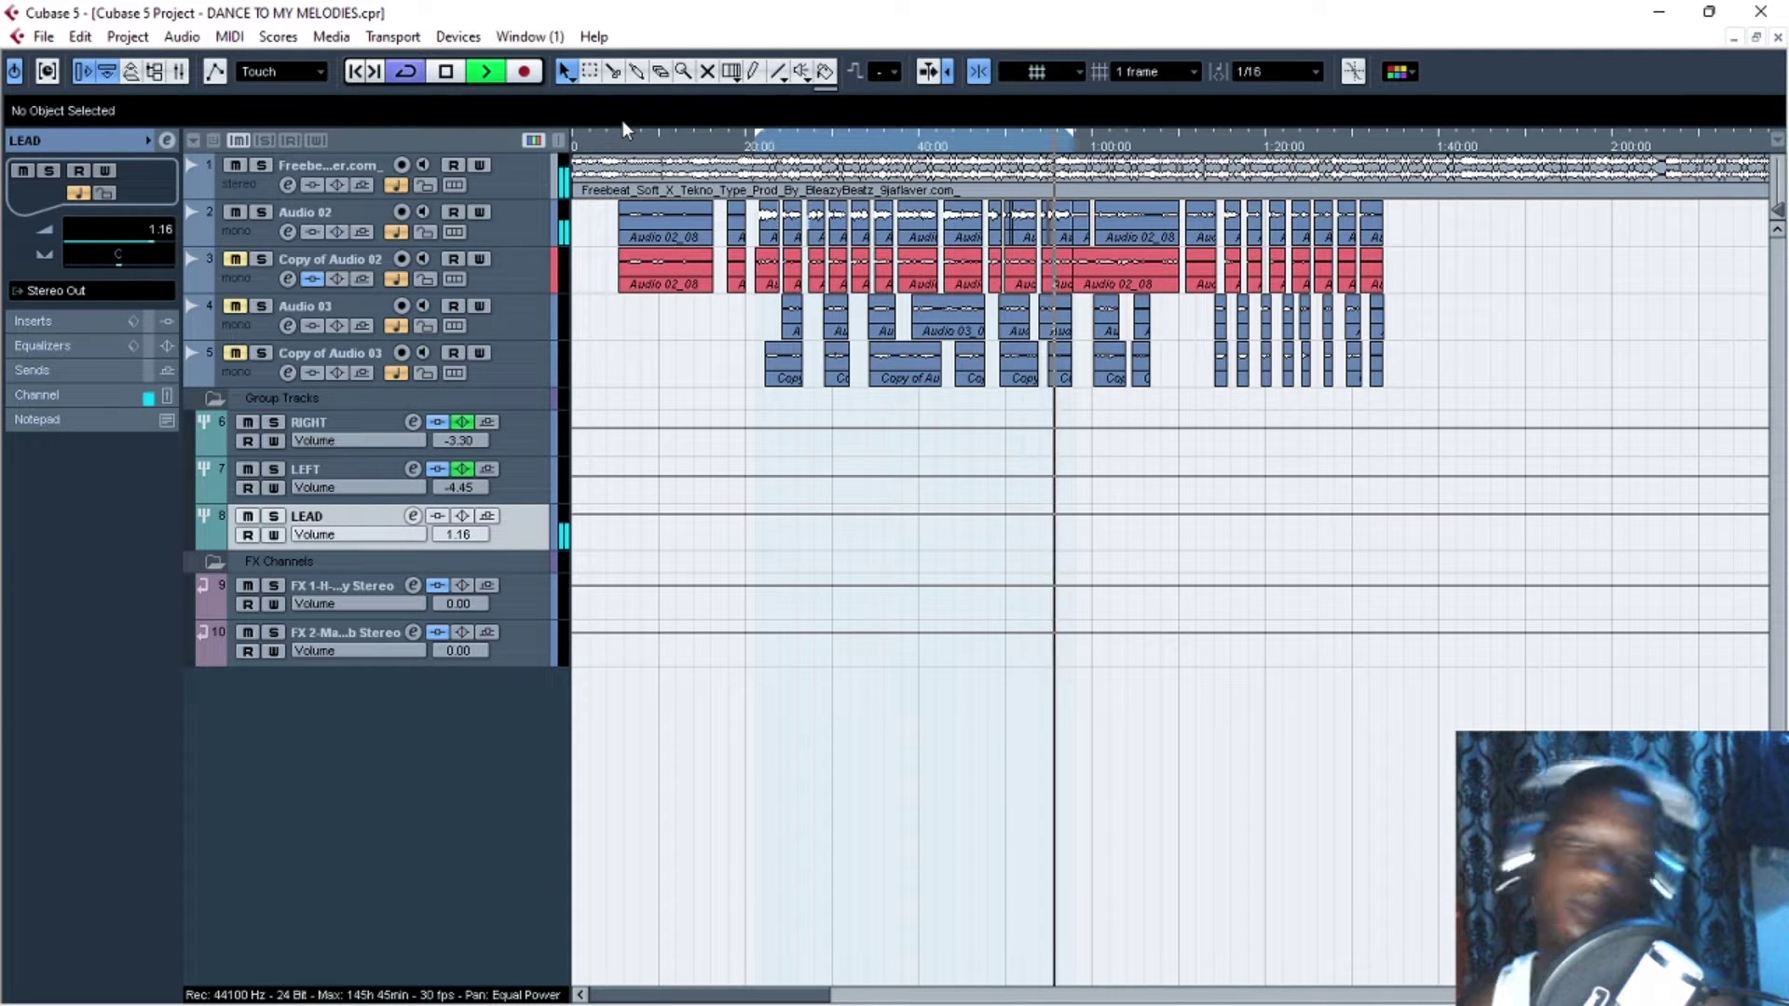
{"action": "key", "text": "space"}
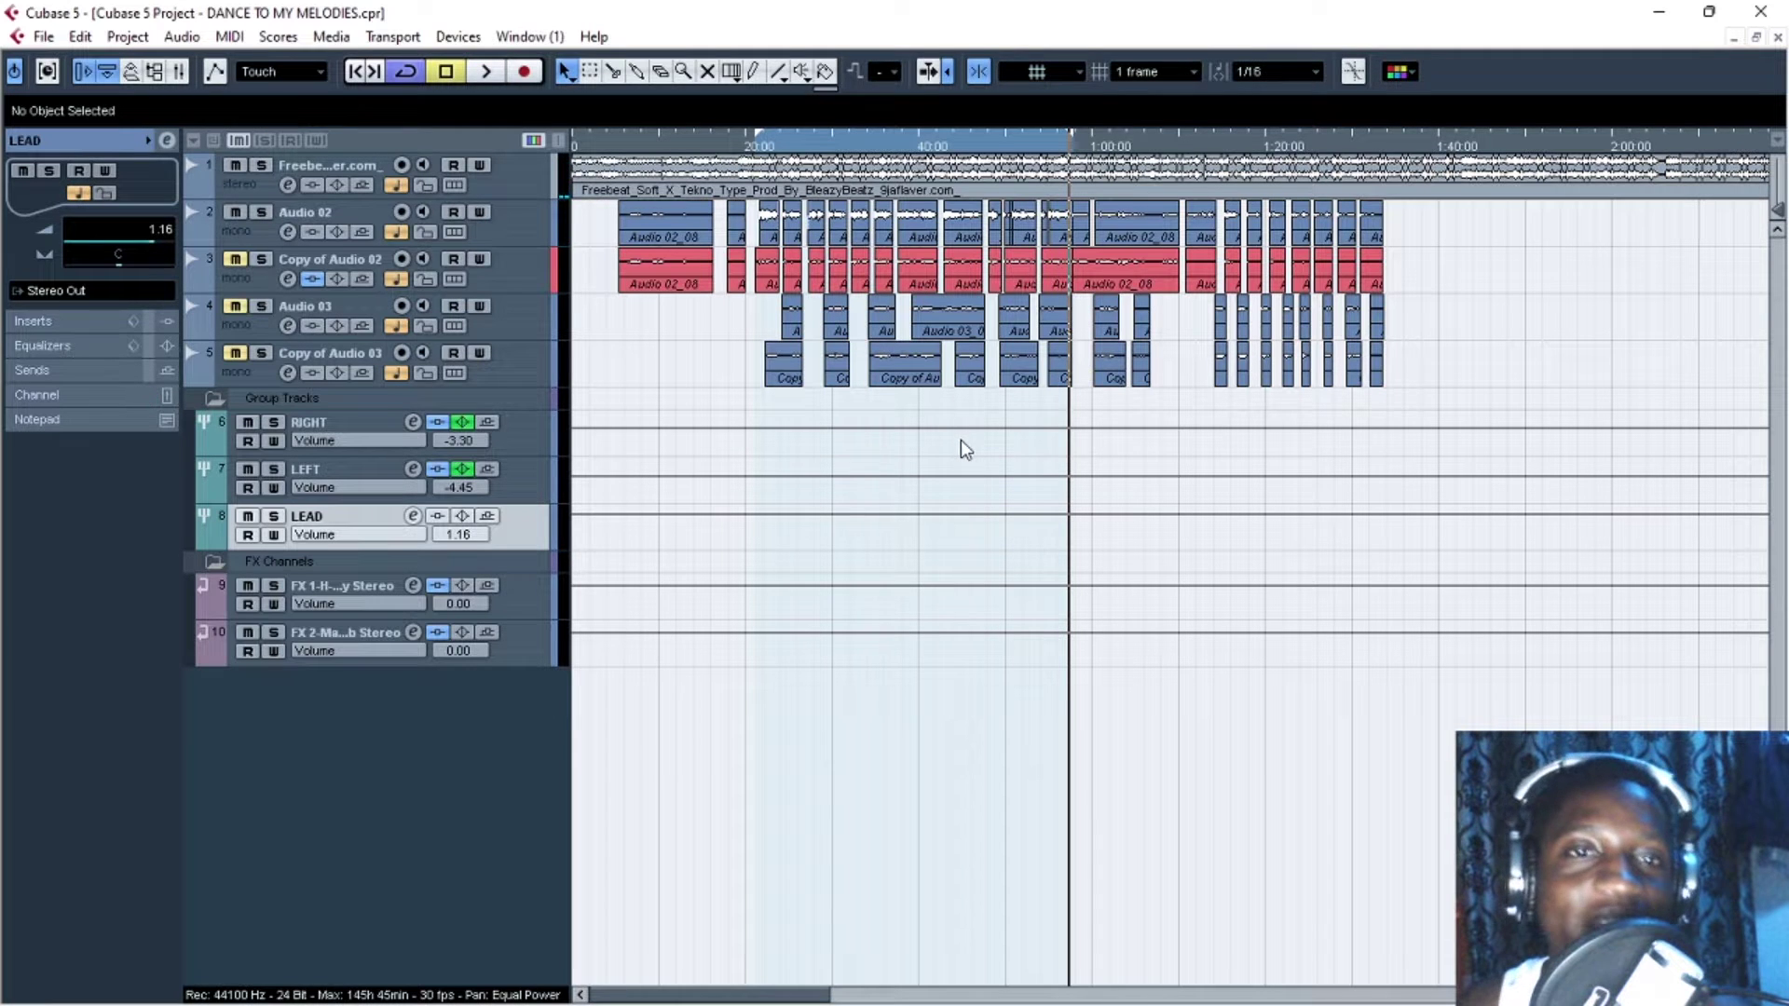
{"action": "key", "text": "KP_1"}
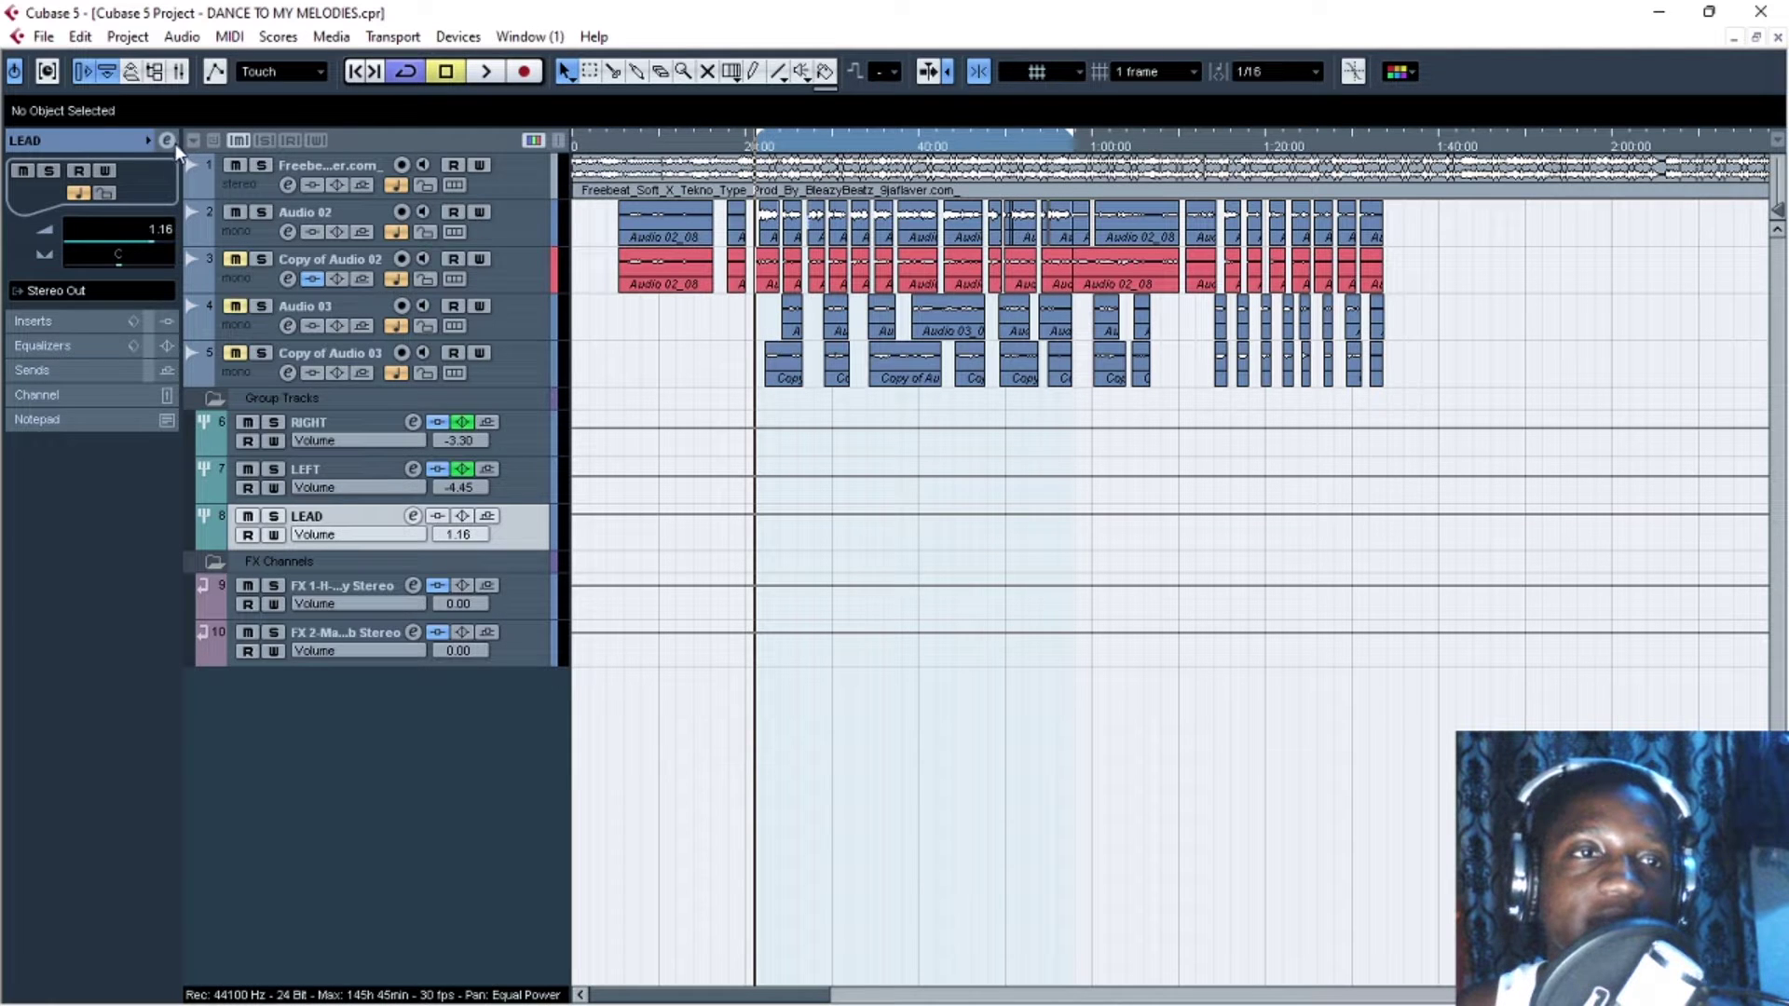
Open the channel settings of the Audio 02 vocal track
{"action": "left_click", "coordinate": [520, 229]}
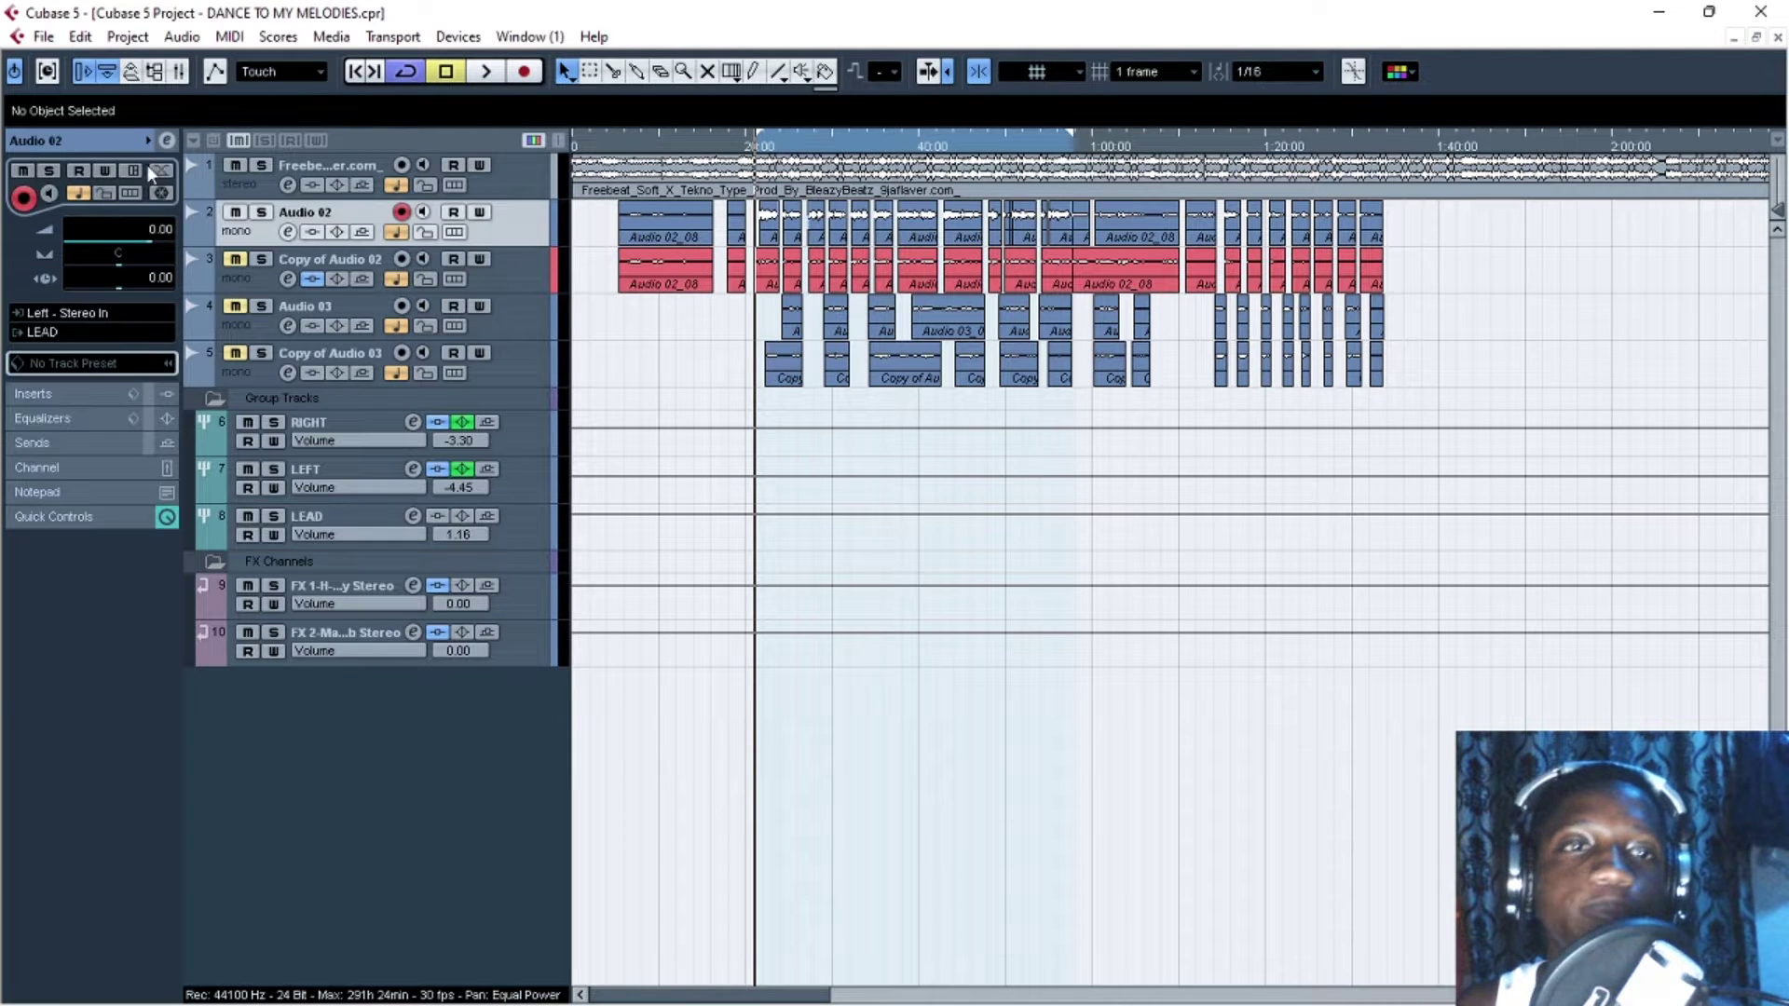
{"action": "left_click", "coordinate": [167, 139]}
{"action": "mouse_move", "coordinate": [847, 303]}
{"action": "left_mouse_down"}
{"action": "mouse_move", "coordinate": [853, 261]}
{"action": "mouse_move", "coordinate": [869, 310]}
{"action": "left_mouse_up"}
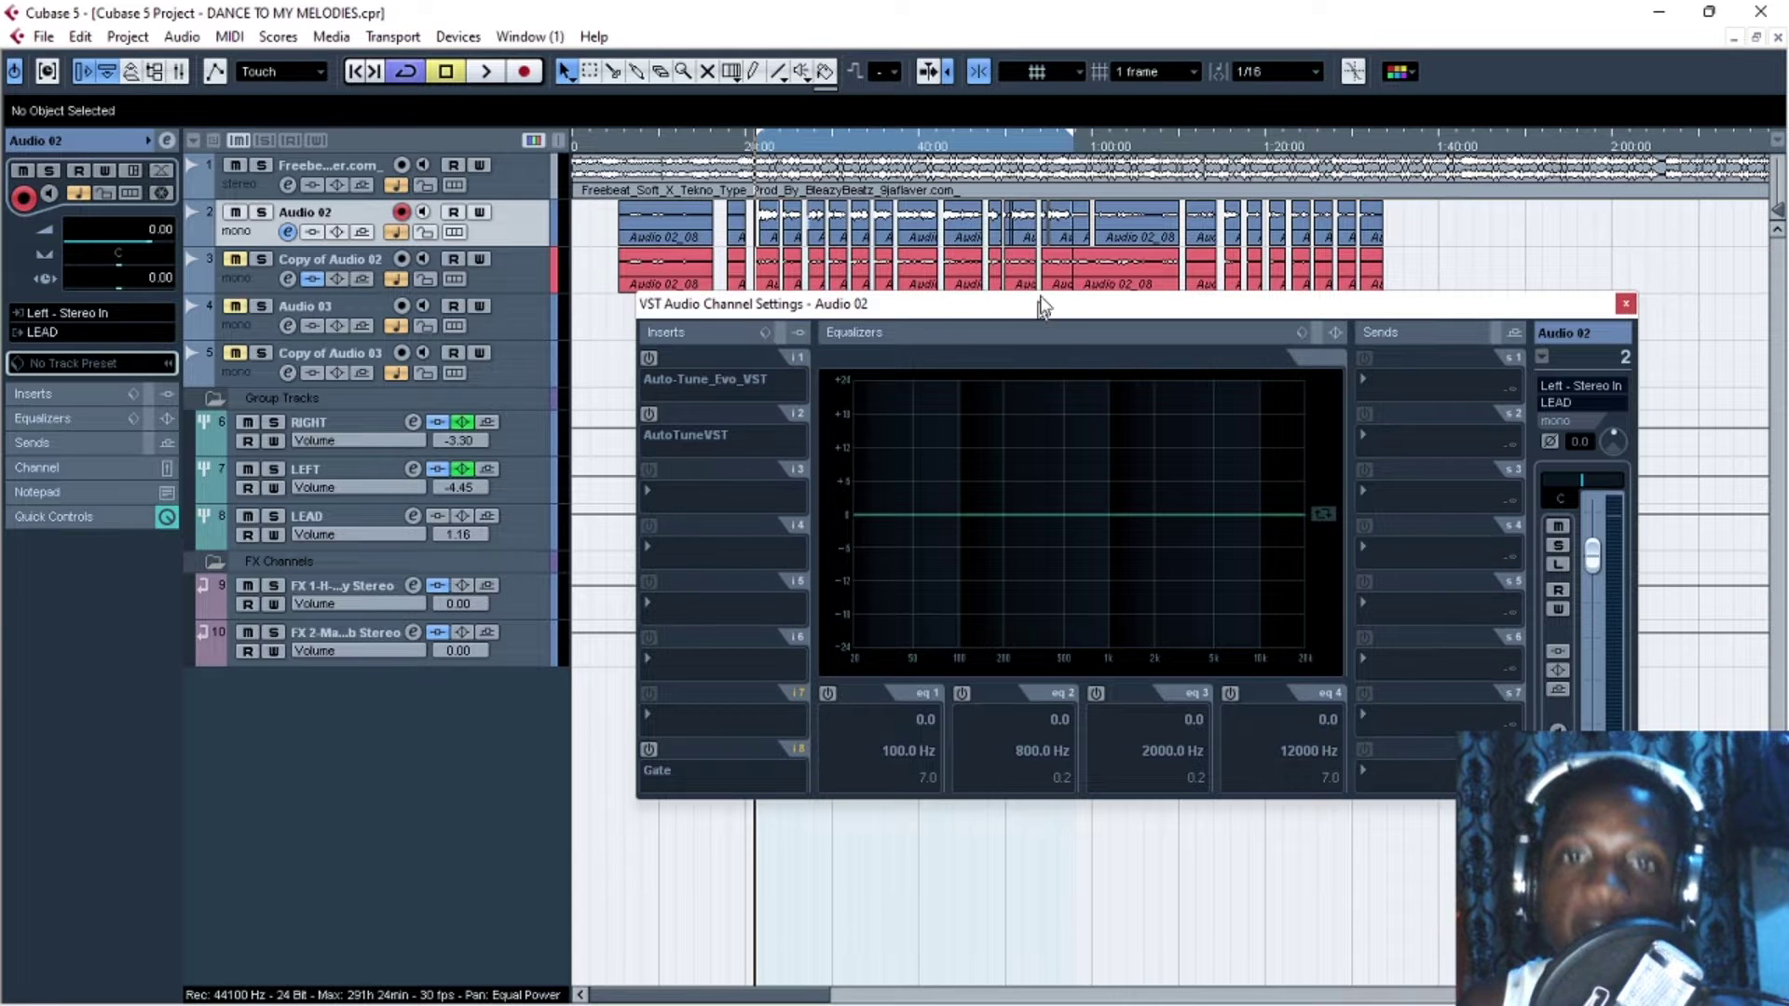
{"action": "left_click_drag", "start_coordinate": [1032, 305], "coordinate": [1043, 250]}
Switch on Audio 02's Auto-Tune_Evo_VST insert, view its pitch correction settings, and switch the insert off again
{"action": "left_click", "coordinate": [659, 303]}
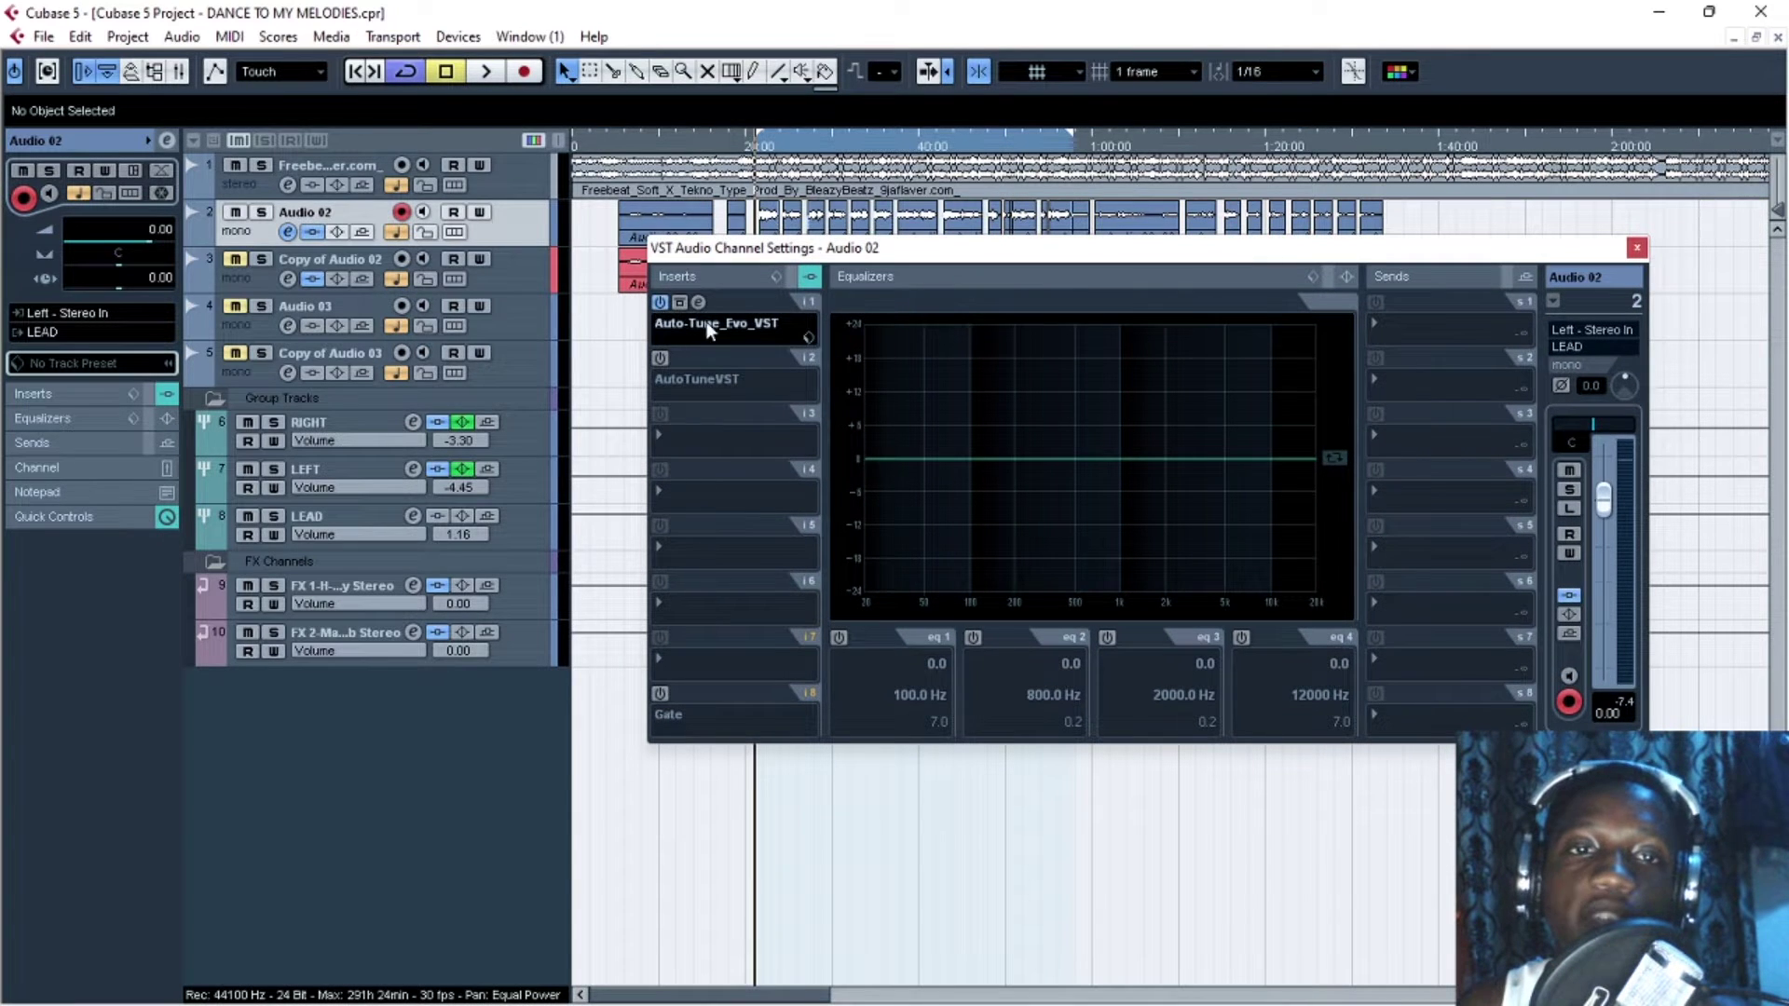
{"action": "left_click", "coordinate": [702, 300]}
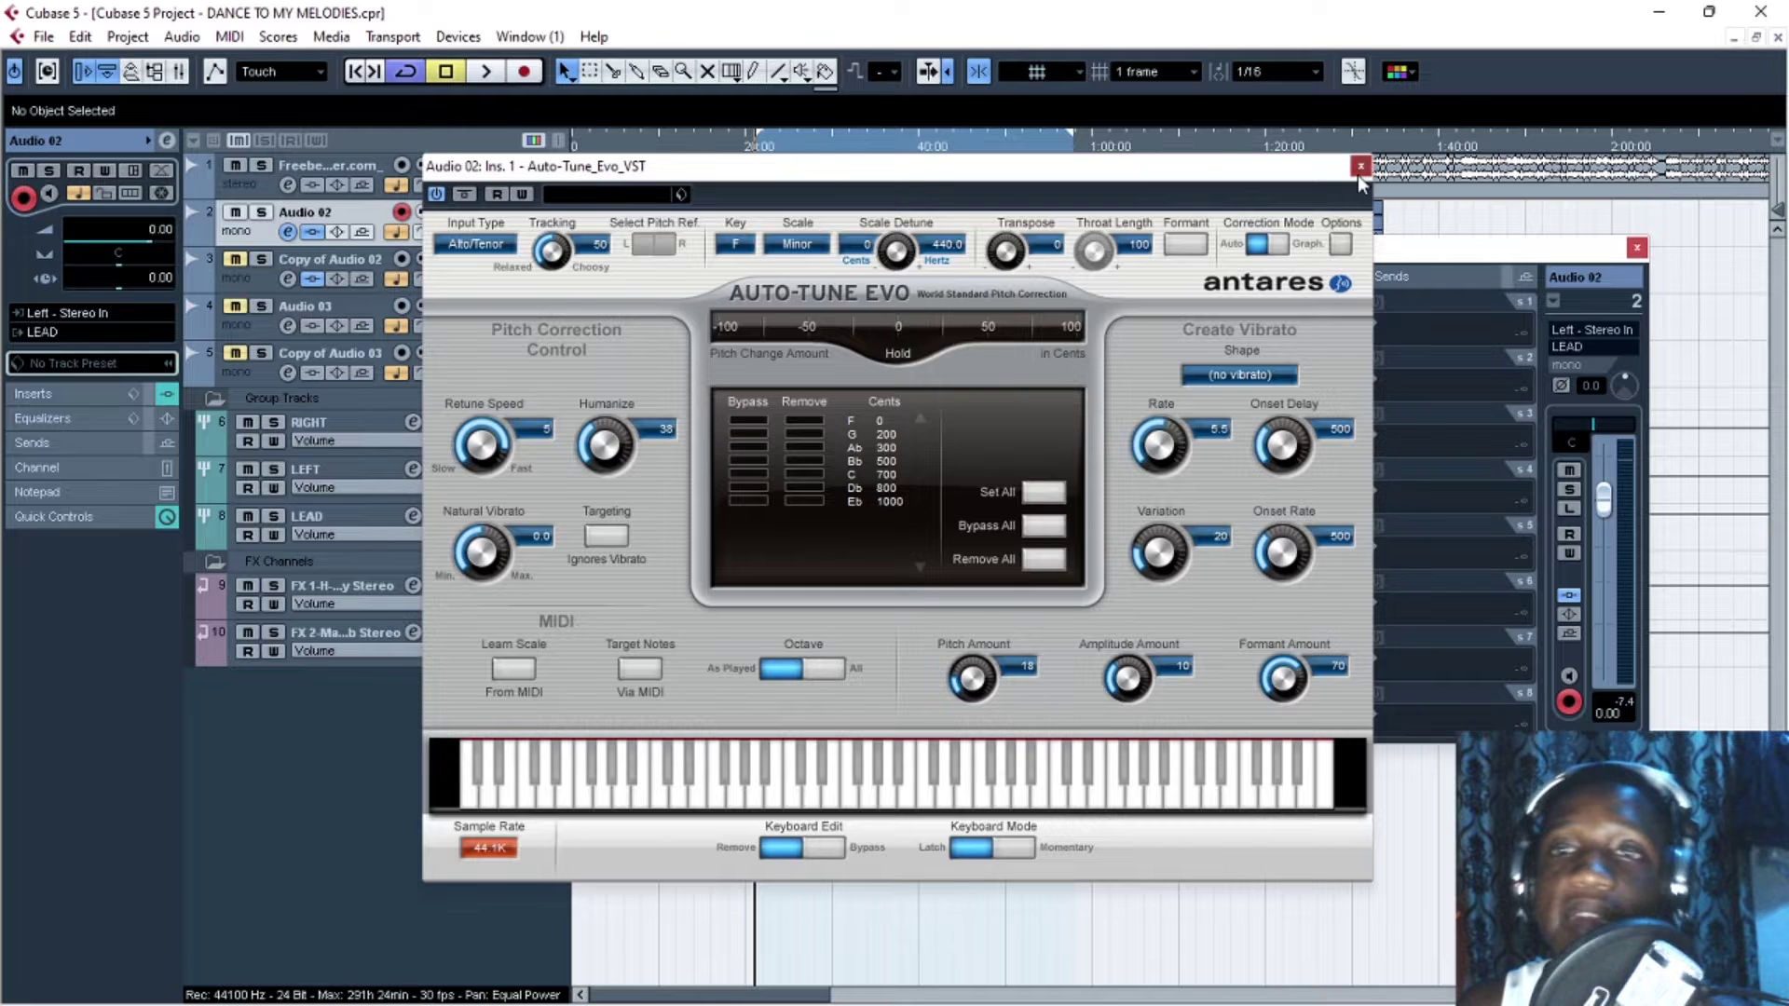
{"action": "left_click", "coordinate": [1359, 166]}
{"action": "left_click", "coordinate": [658, 302]}
Turn on Audio 02's AutoTuneVST insert and open its editor
{"action": "left_click", "coordinate": [659, 358]}
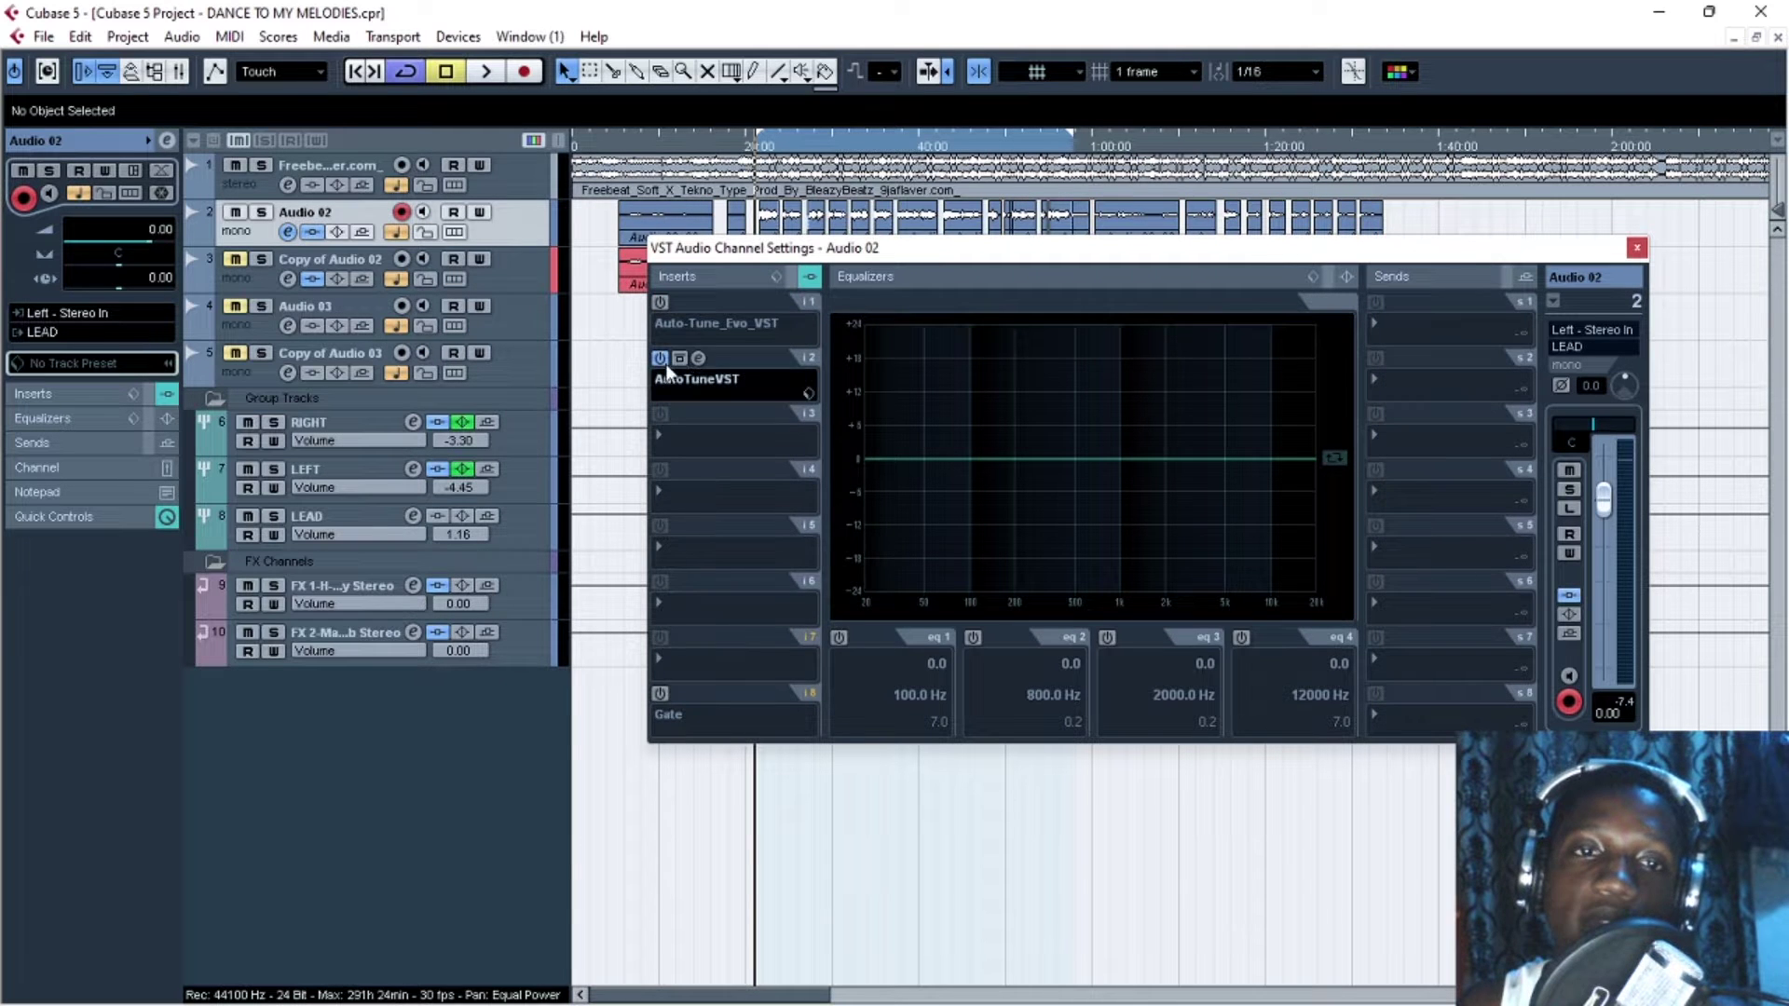
{"action": "left_click", "coordinate": [699, 358]}
{"action": "left_click_drag", "start_coordinate": [1036, 172], "coordinate": [1148, 163]}
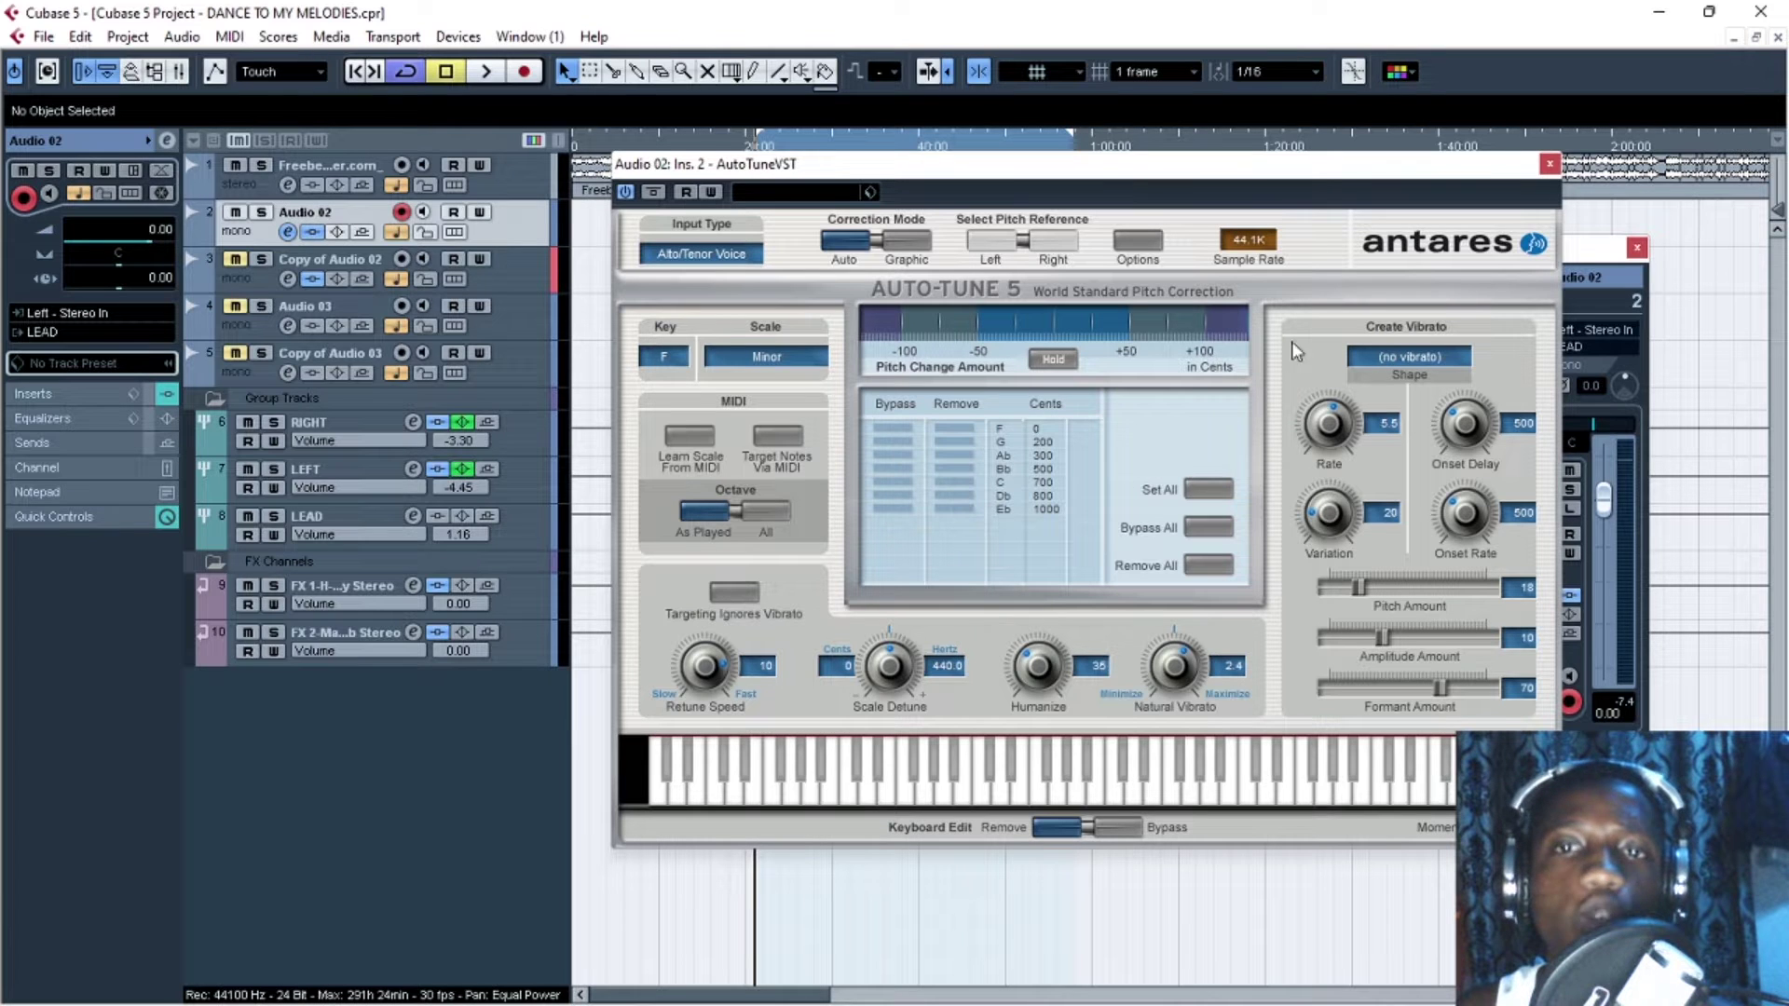
Play the cycle range to hear the pitch-corrected vocal, stop, and close the AutoTuneVST editor and Audio 02's channel settings
{"action": "key", "text": "space"}
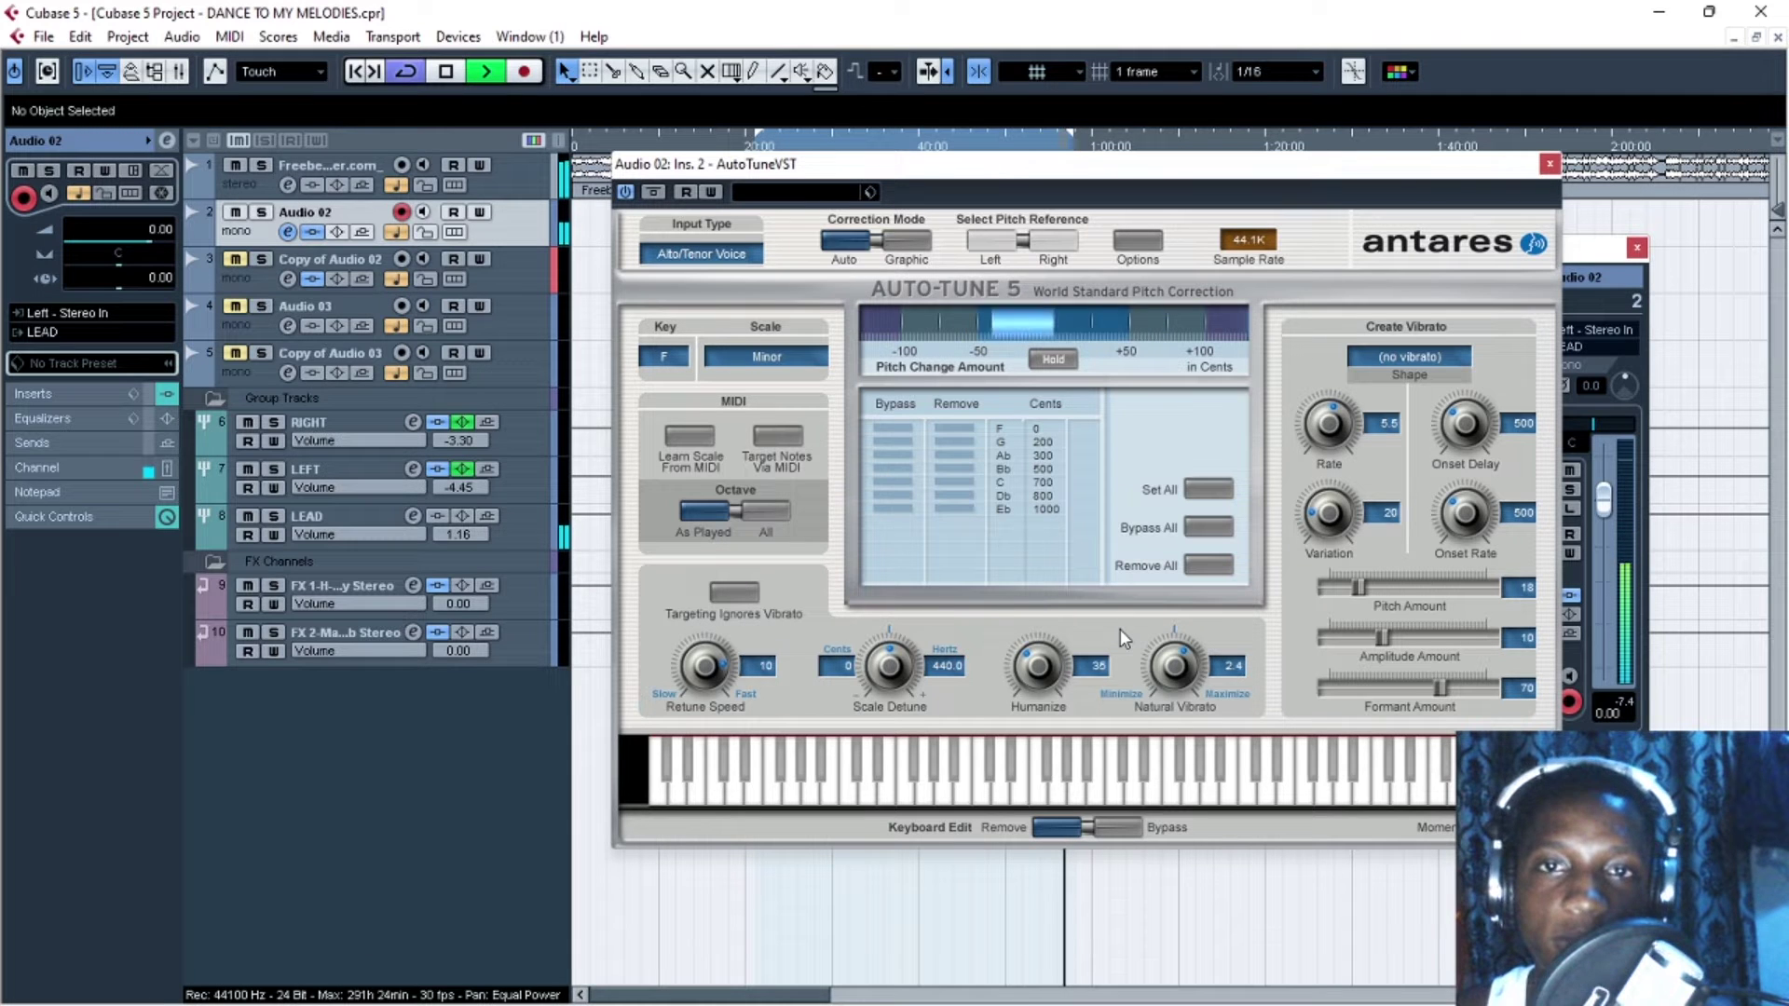
{"action": "key", "text": "space"}
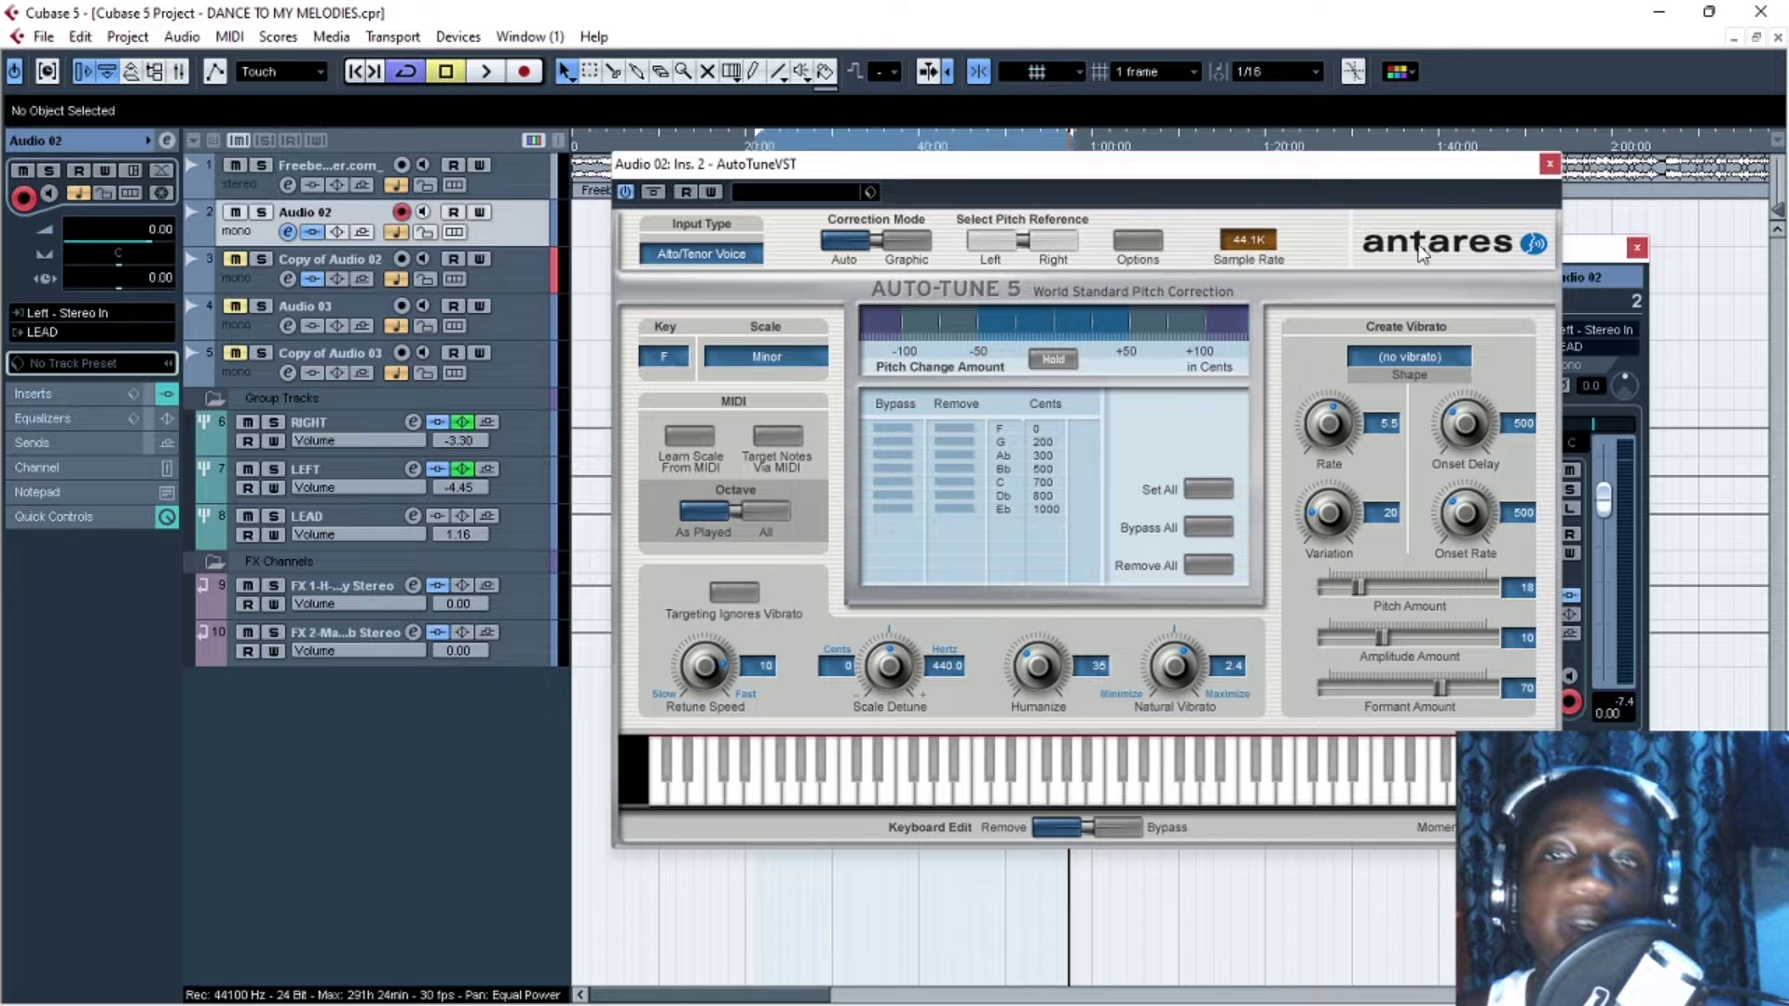
{"action": "left_click_drag", "start_coordinate": [1273, 172], "coordinate": [1278, 192]}
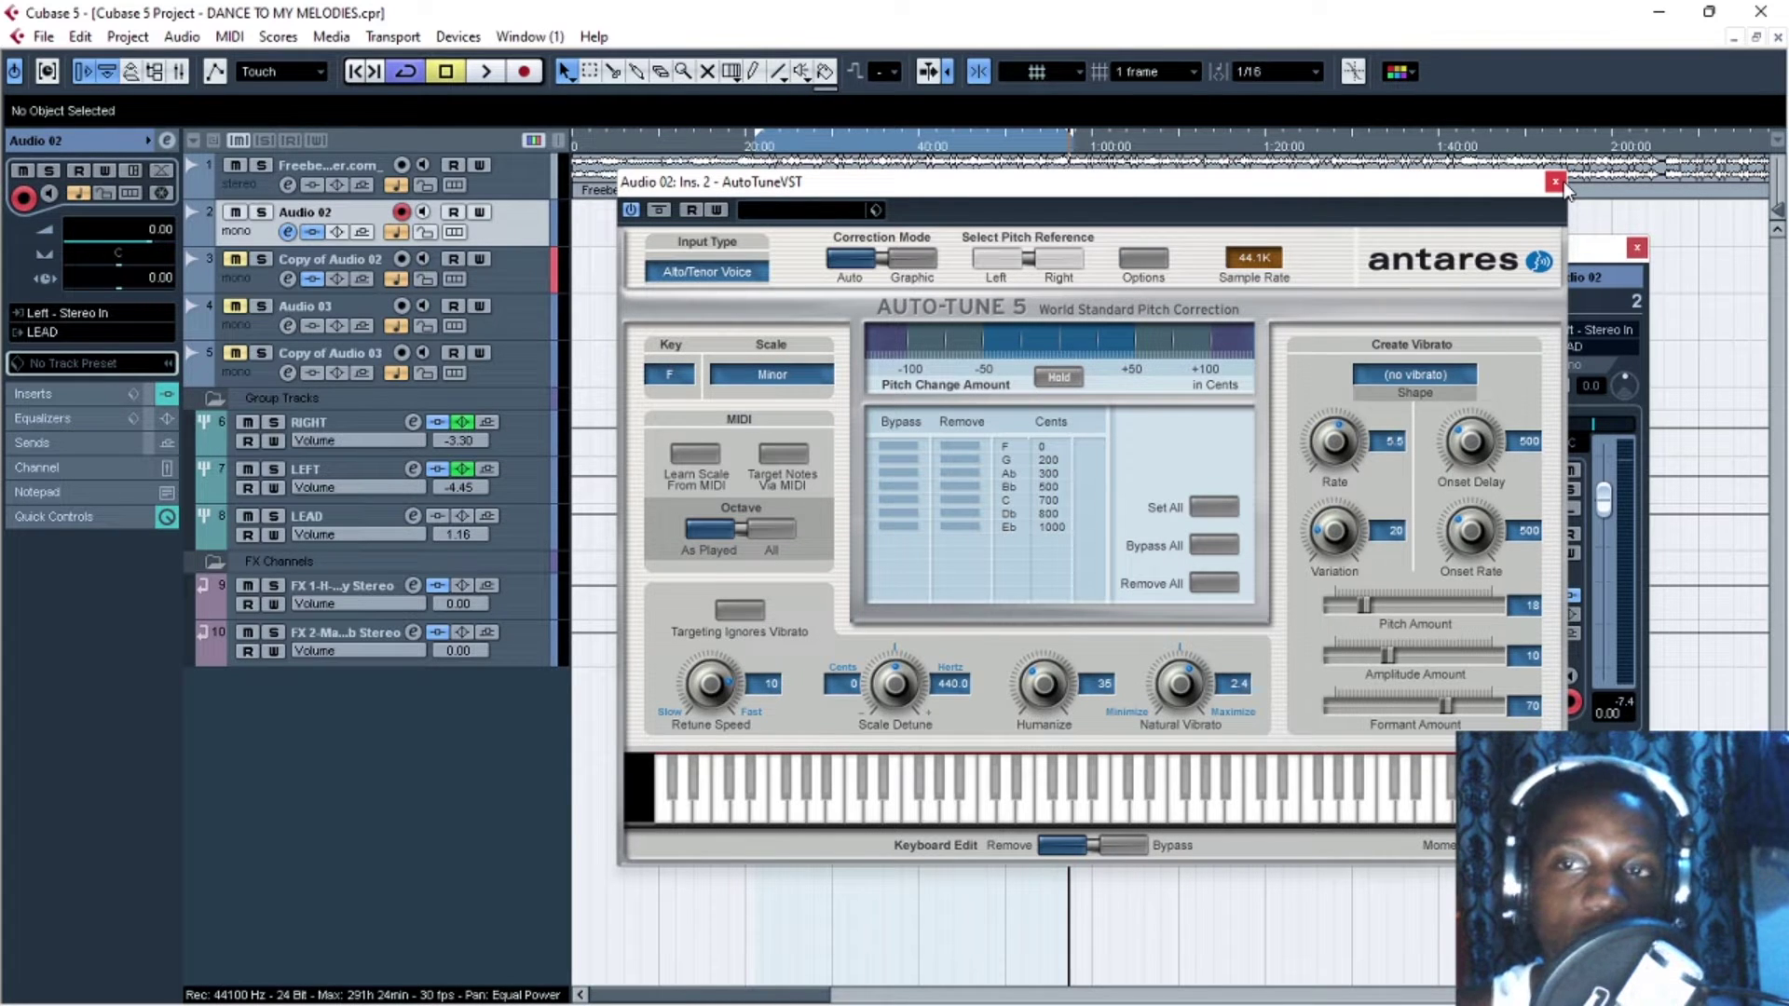
{"action": "left_click", "coordinate": [1556, 182]}
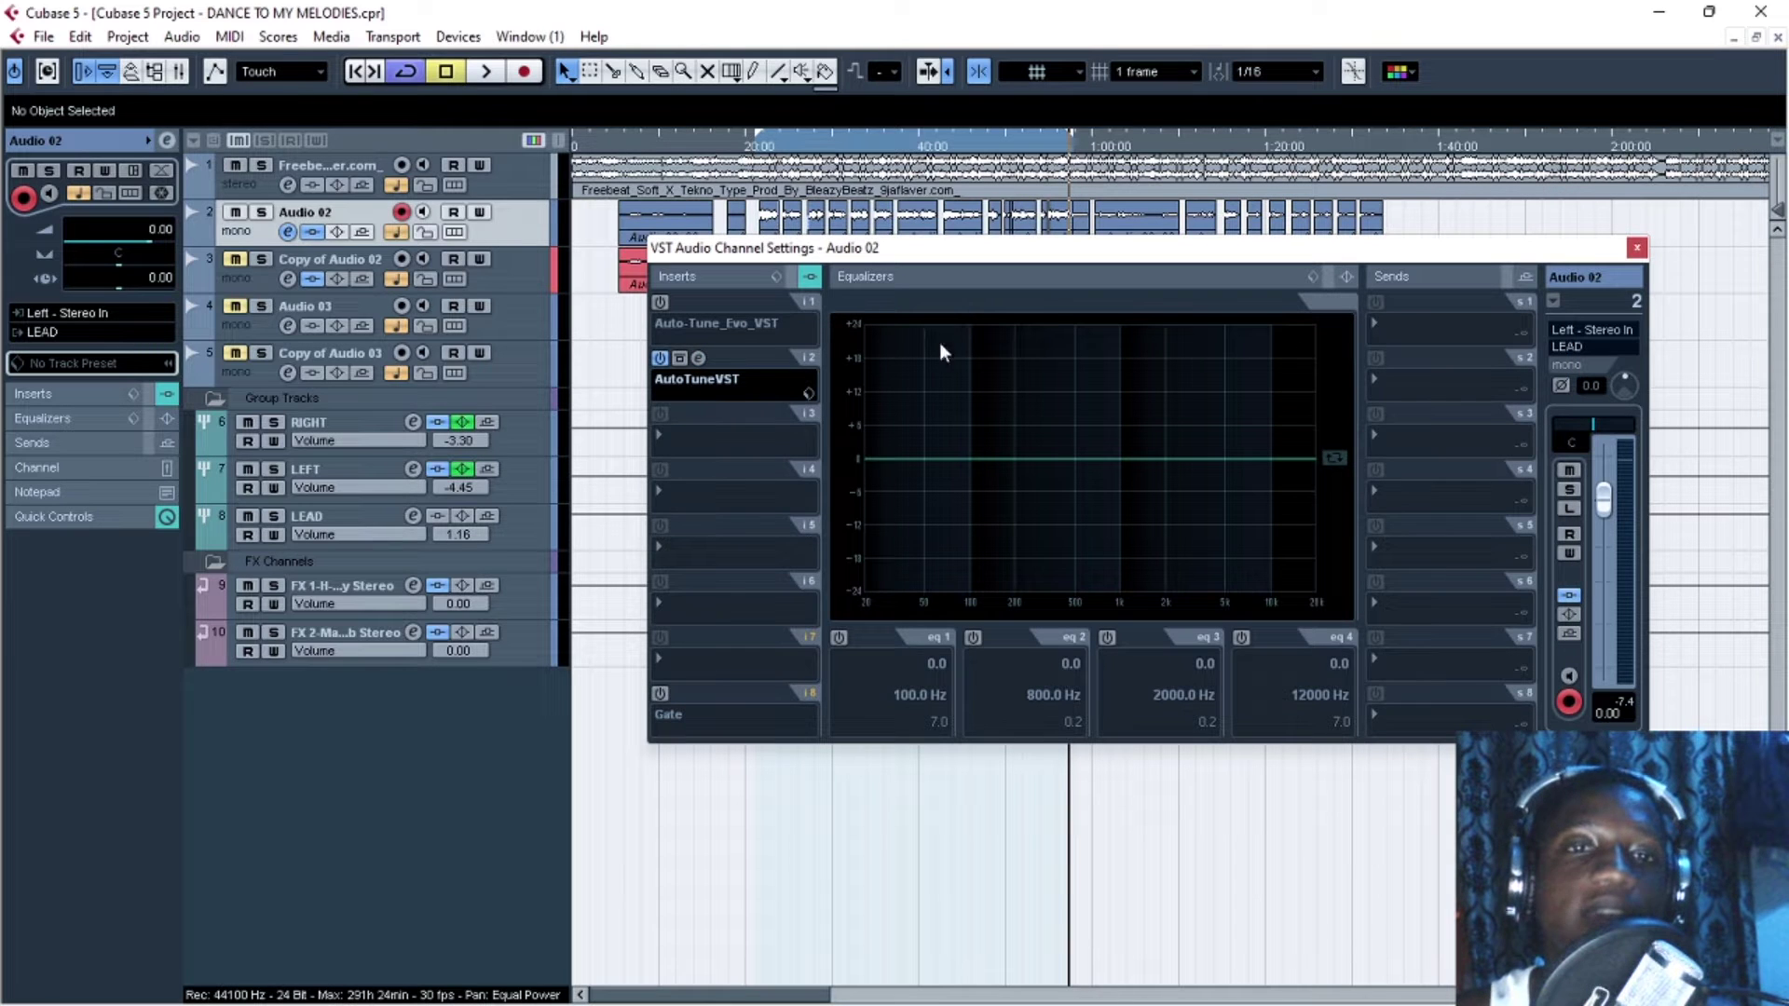
{"action": "left_click", "coordinate": [1637, 247]}
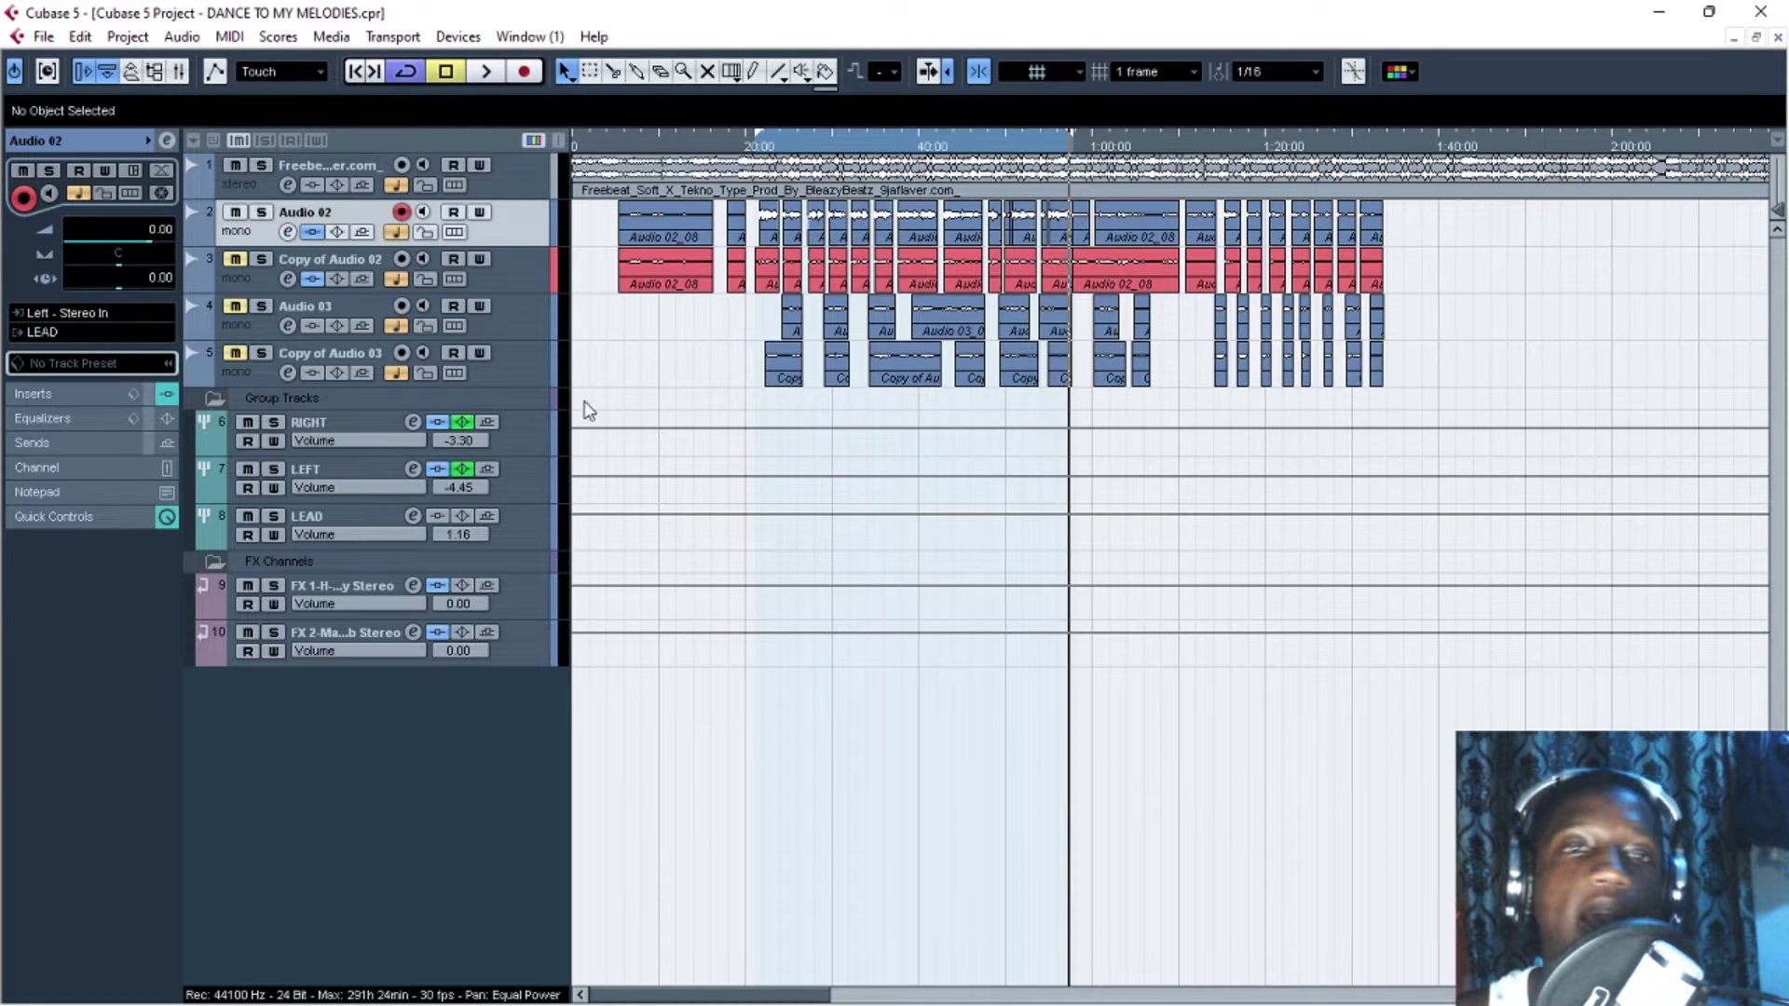
Open the LEAD group's channel settings
{"action": "left_click", "coordinate": [520, 530]}
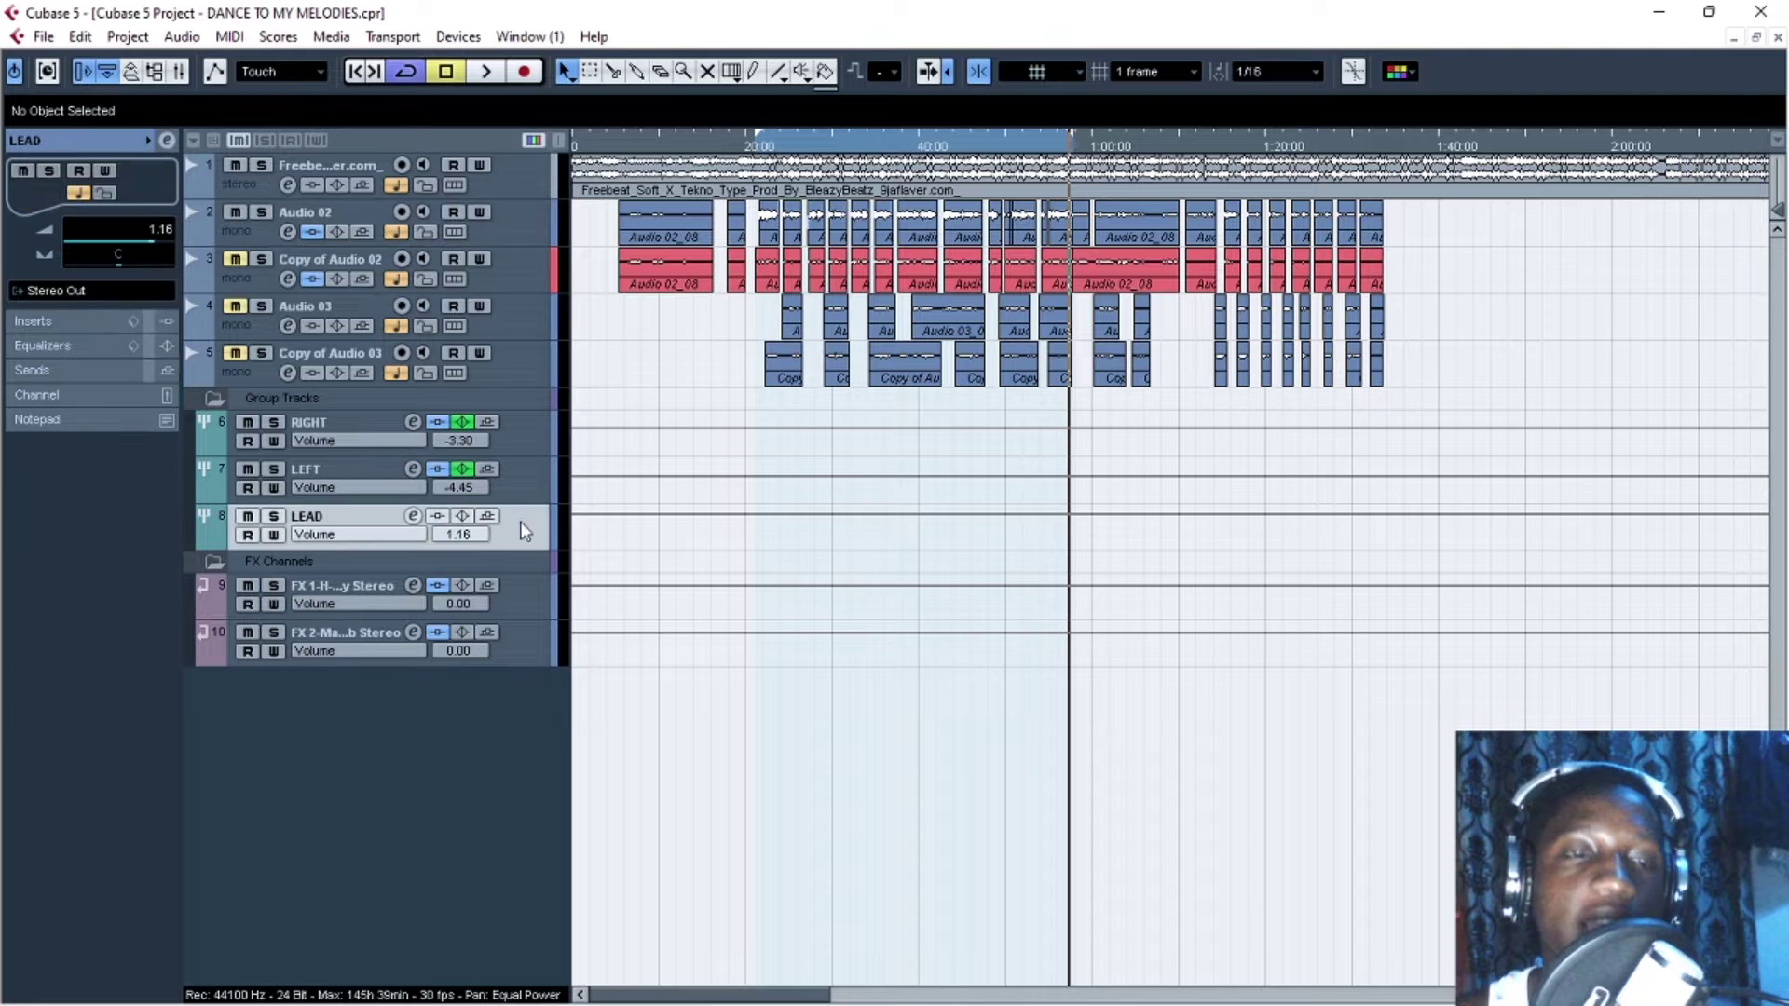
{"action": "left_click", "coordinate": [166, 142]}
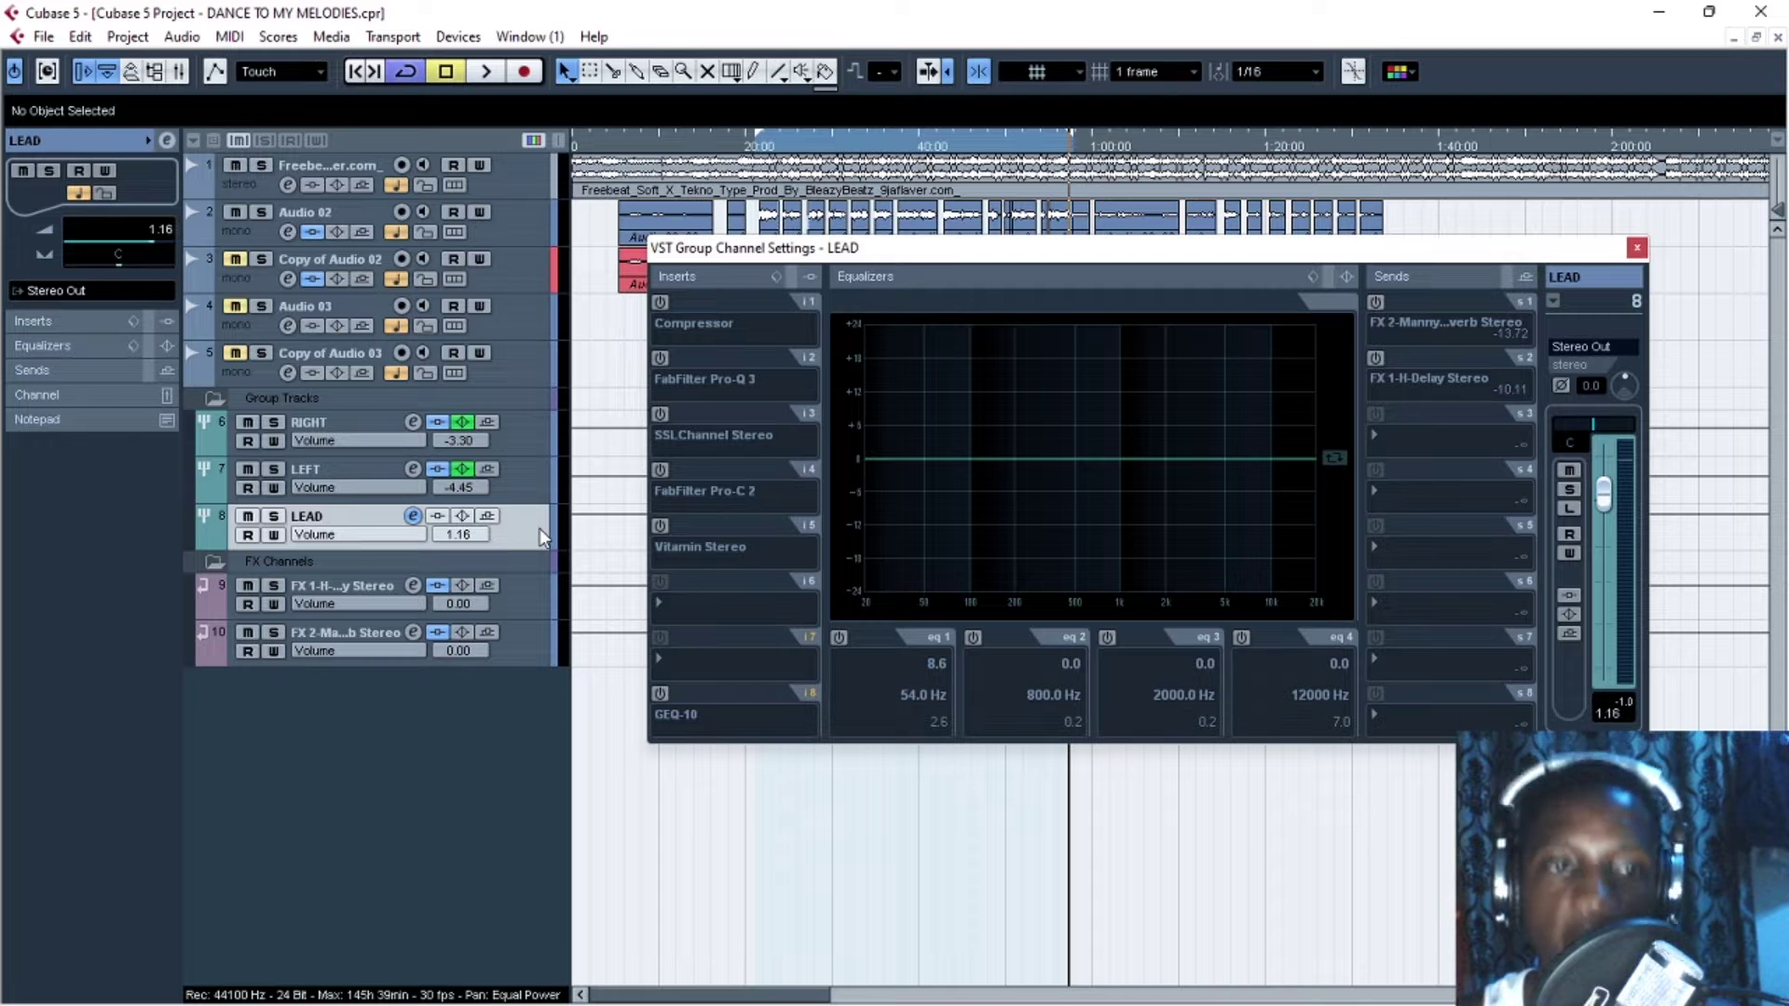
{"action": "mouse_move", "coordinate": [953, 248]}
{"action": "left_mouse_down"}
{"action": "mouse_move", "coordinate": [923, 230]}
{"action": "mouse_move", "coordinate": [937, 242]}
{"action": "left_mouse_up"}
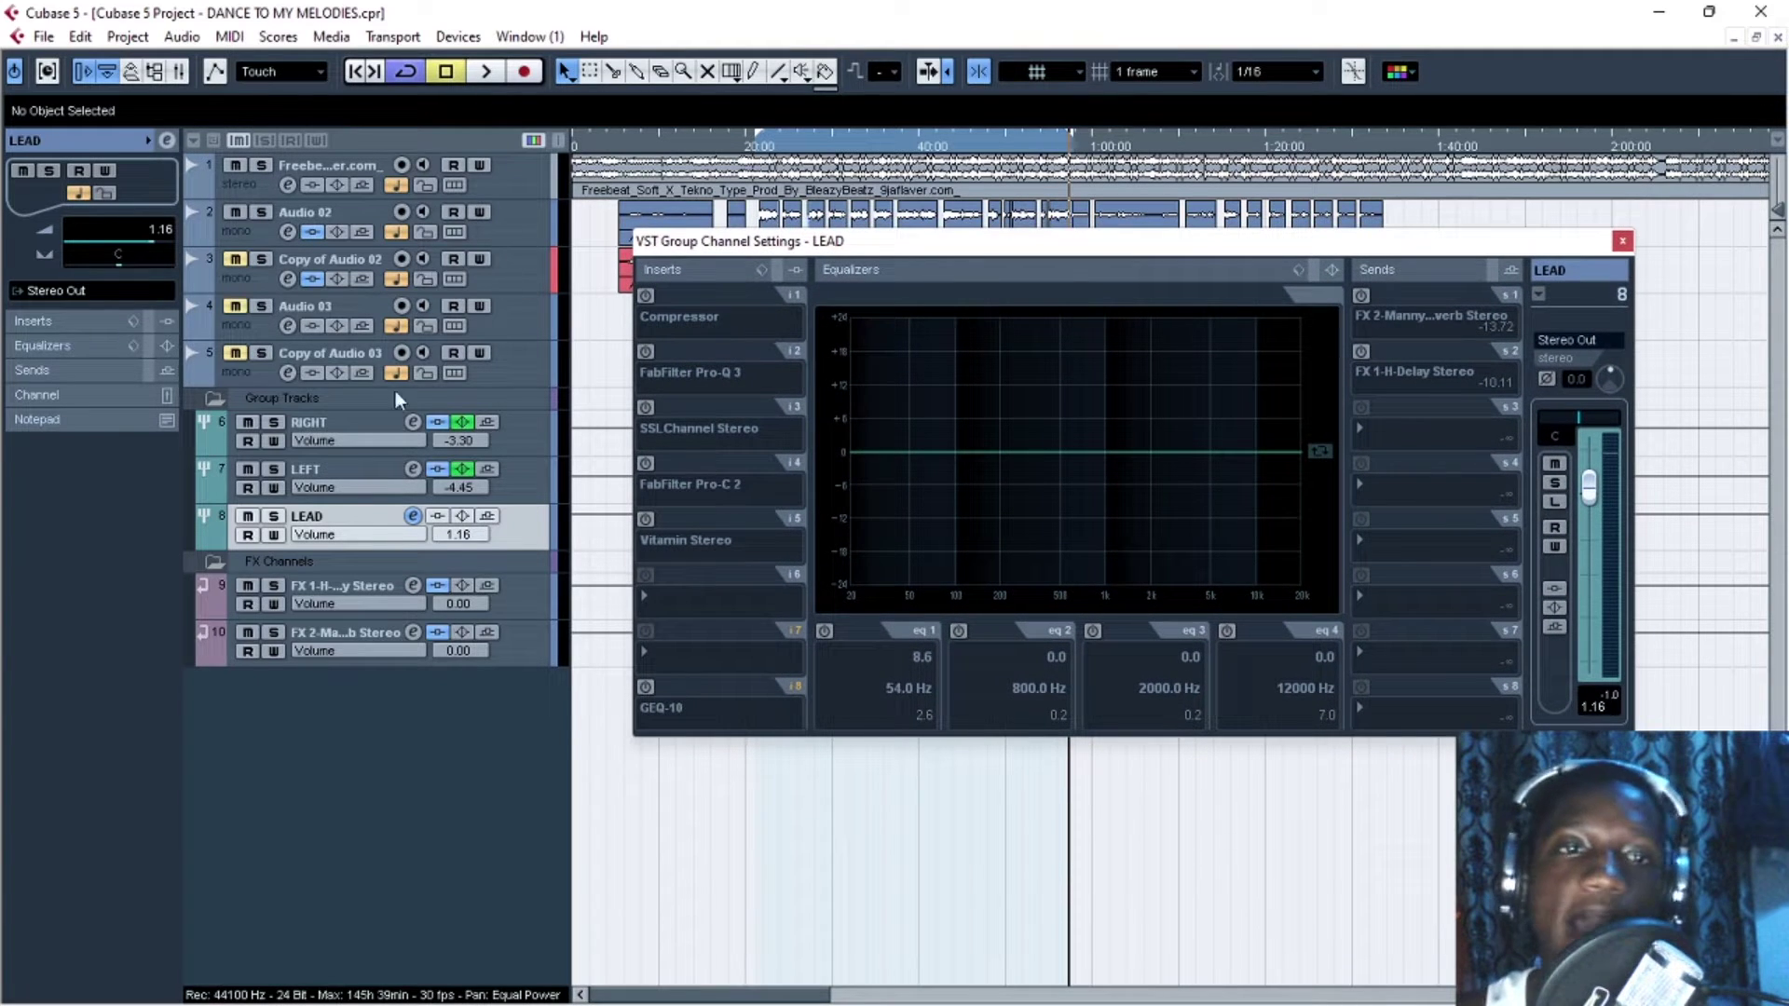
{"action": "left_click_drag", "start_coordinate": [904, 250], "coordinate": [949, 233]}
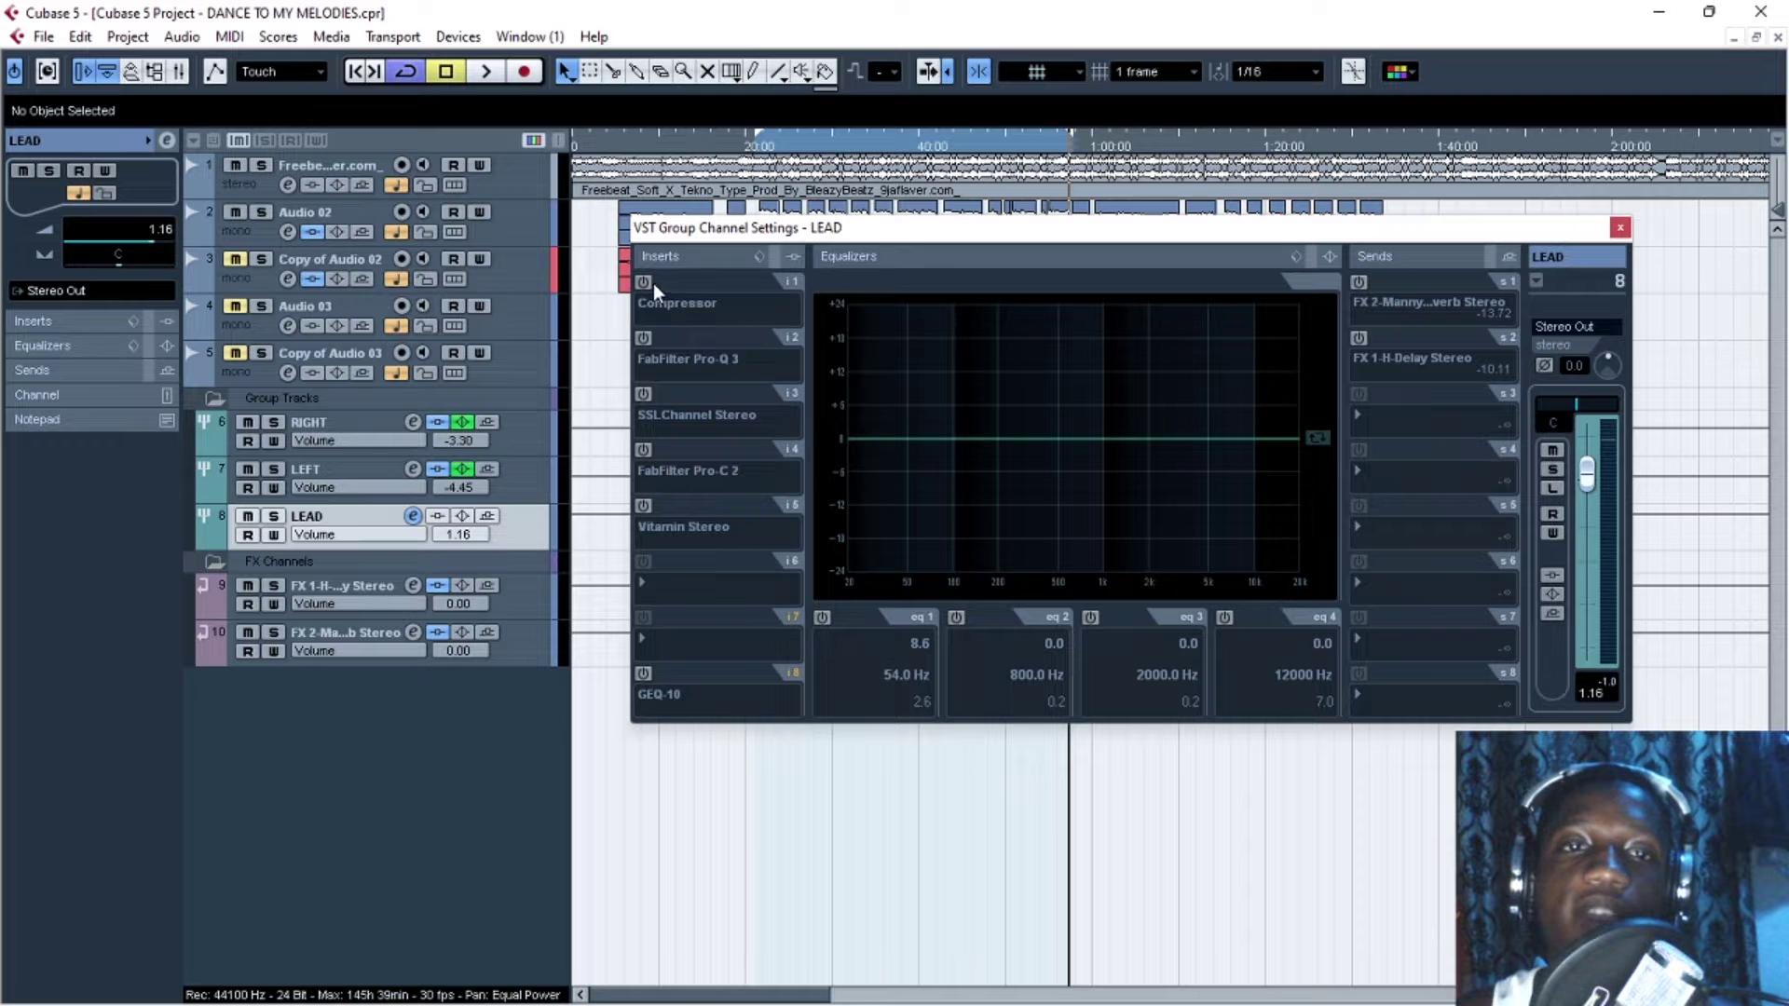
Turn on the LEAD group's Compressor insert, open its editor, and set the attack to 0.1
{"action": "left_click", "coordinate": [681, 282]}
{"action": "left_click_drag", "start_coordinate": [796, 355], "coordinate": [911, 353]}
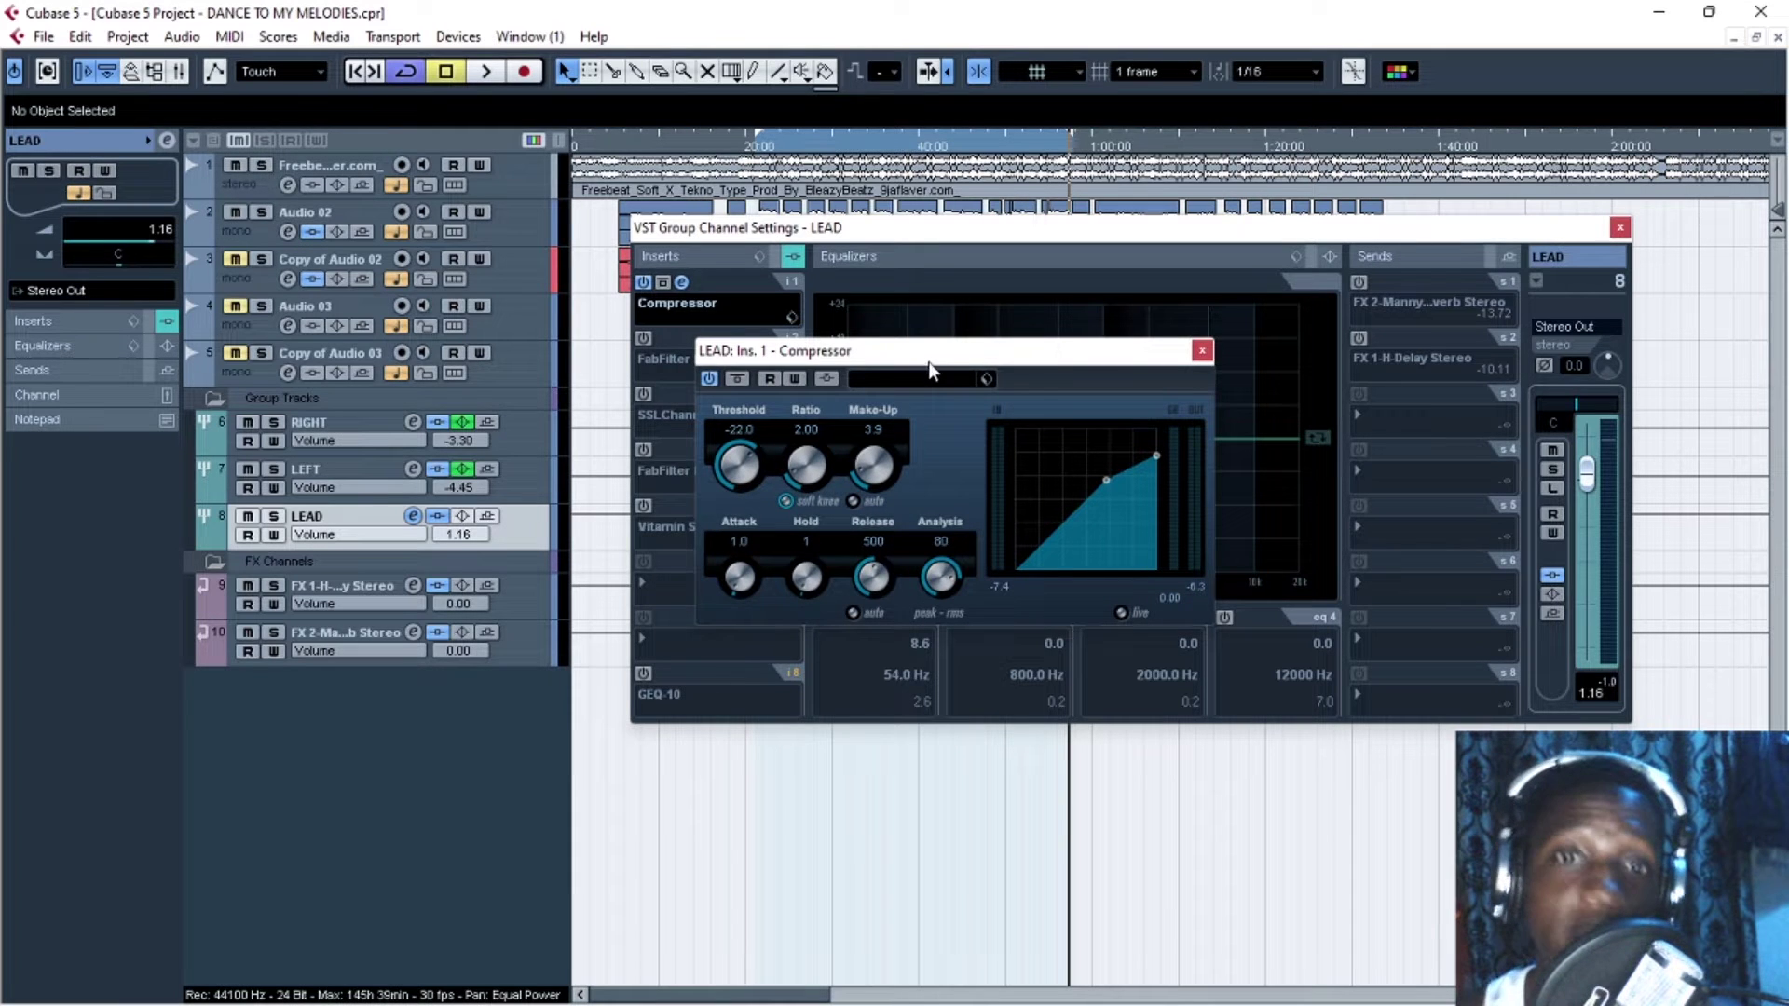
{"action": "left_click_drag", "start_coordinate": [962, 360], "coordinate": [984, 349]}
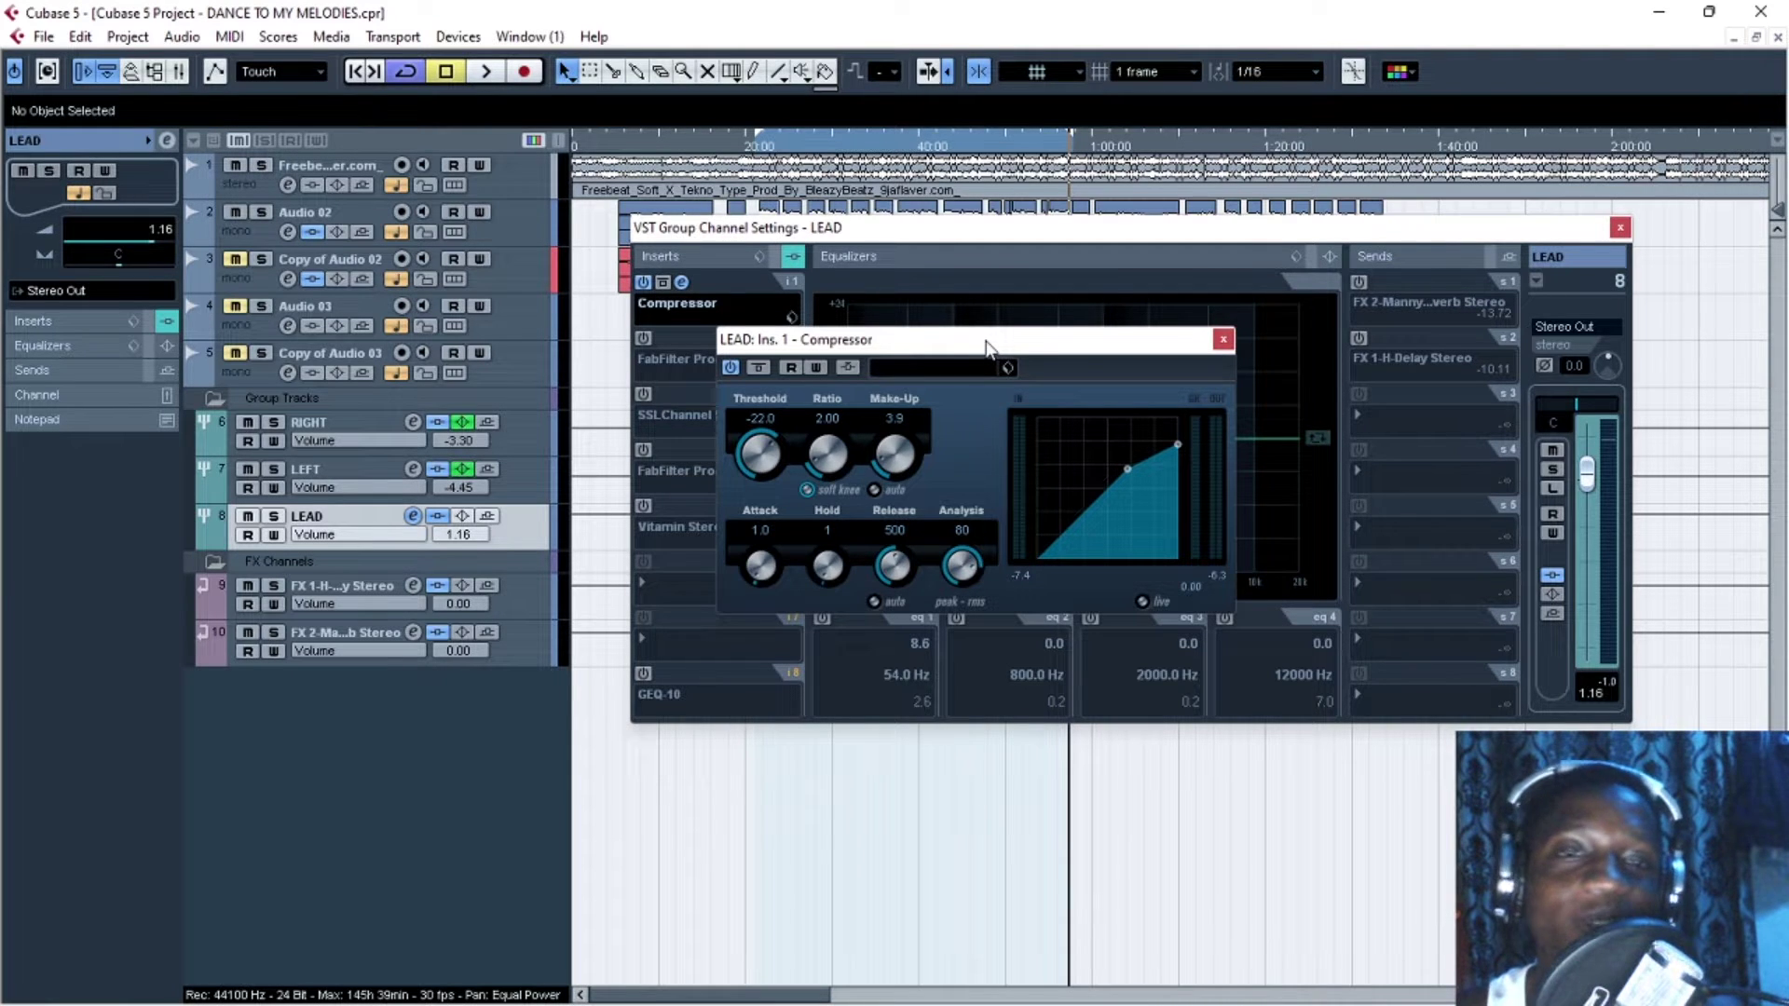
{"action": "left_click_drag", "start_coordinate": [989, 346], "coordinate": [971, 337]}
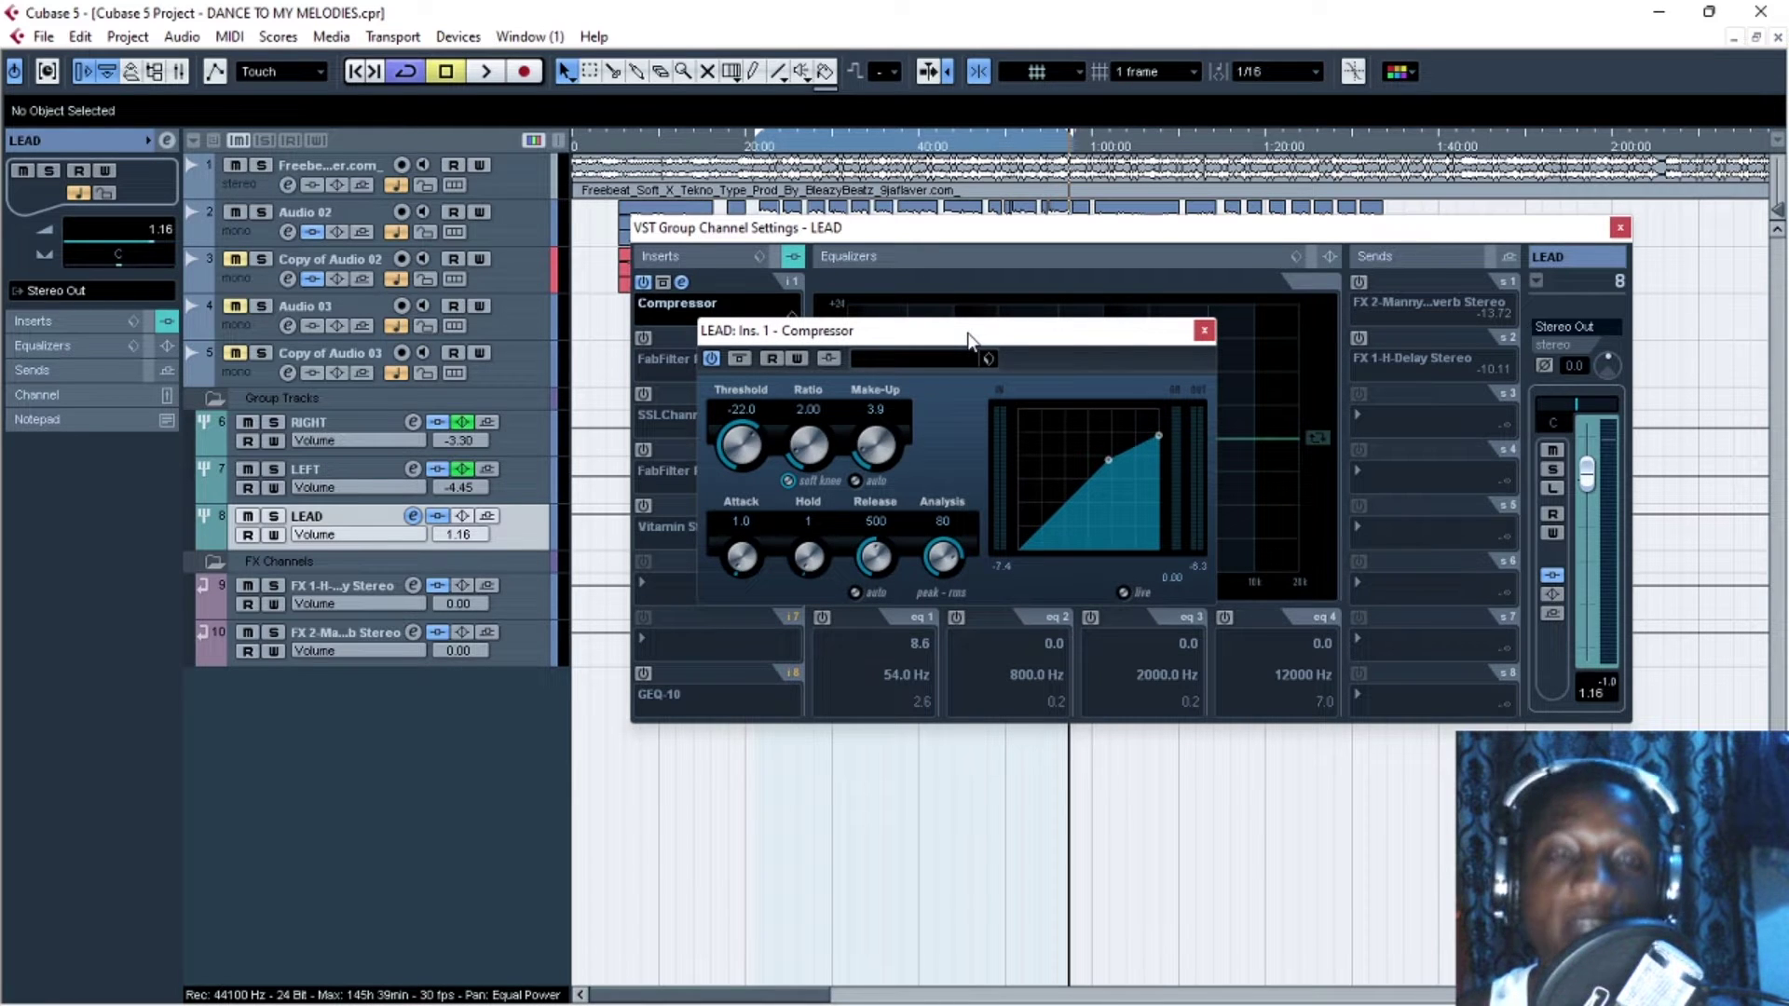
{"action": "left_click_drag", "start_coordinate": [968, 332], "coordinate": [1032, 333]}
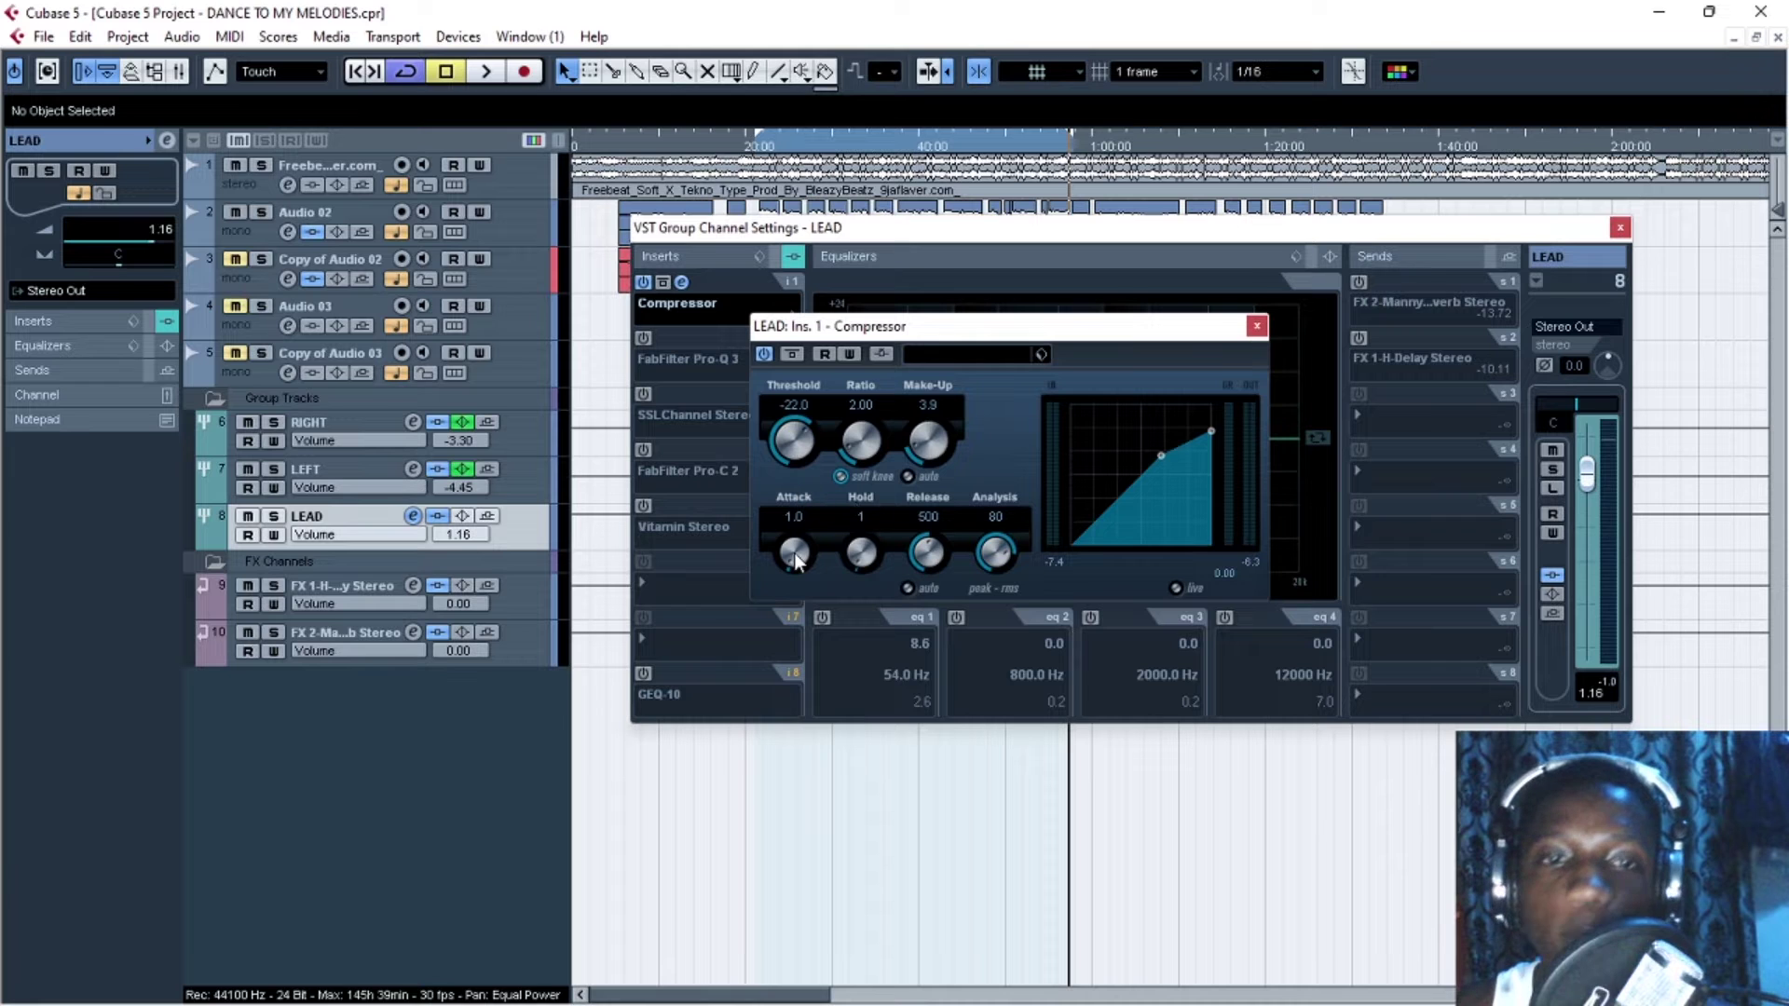
{"action": "left_click_drag", "start_coordinate": [808, 563], "coordinate": [811, 572]}
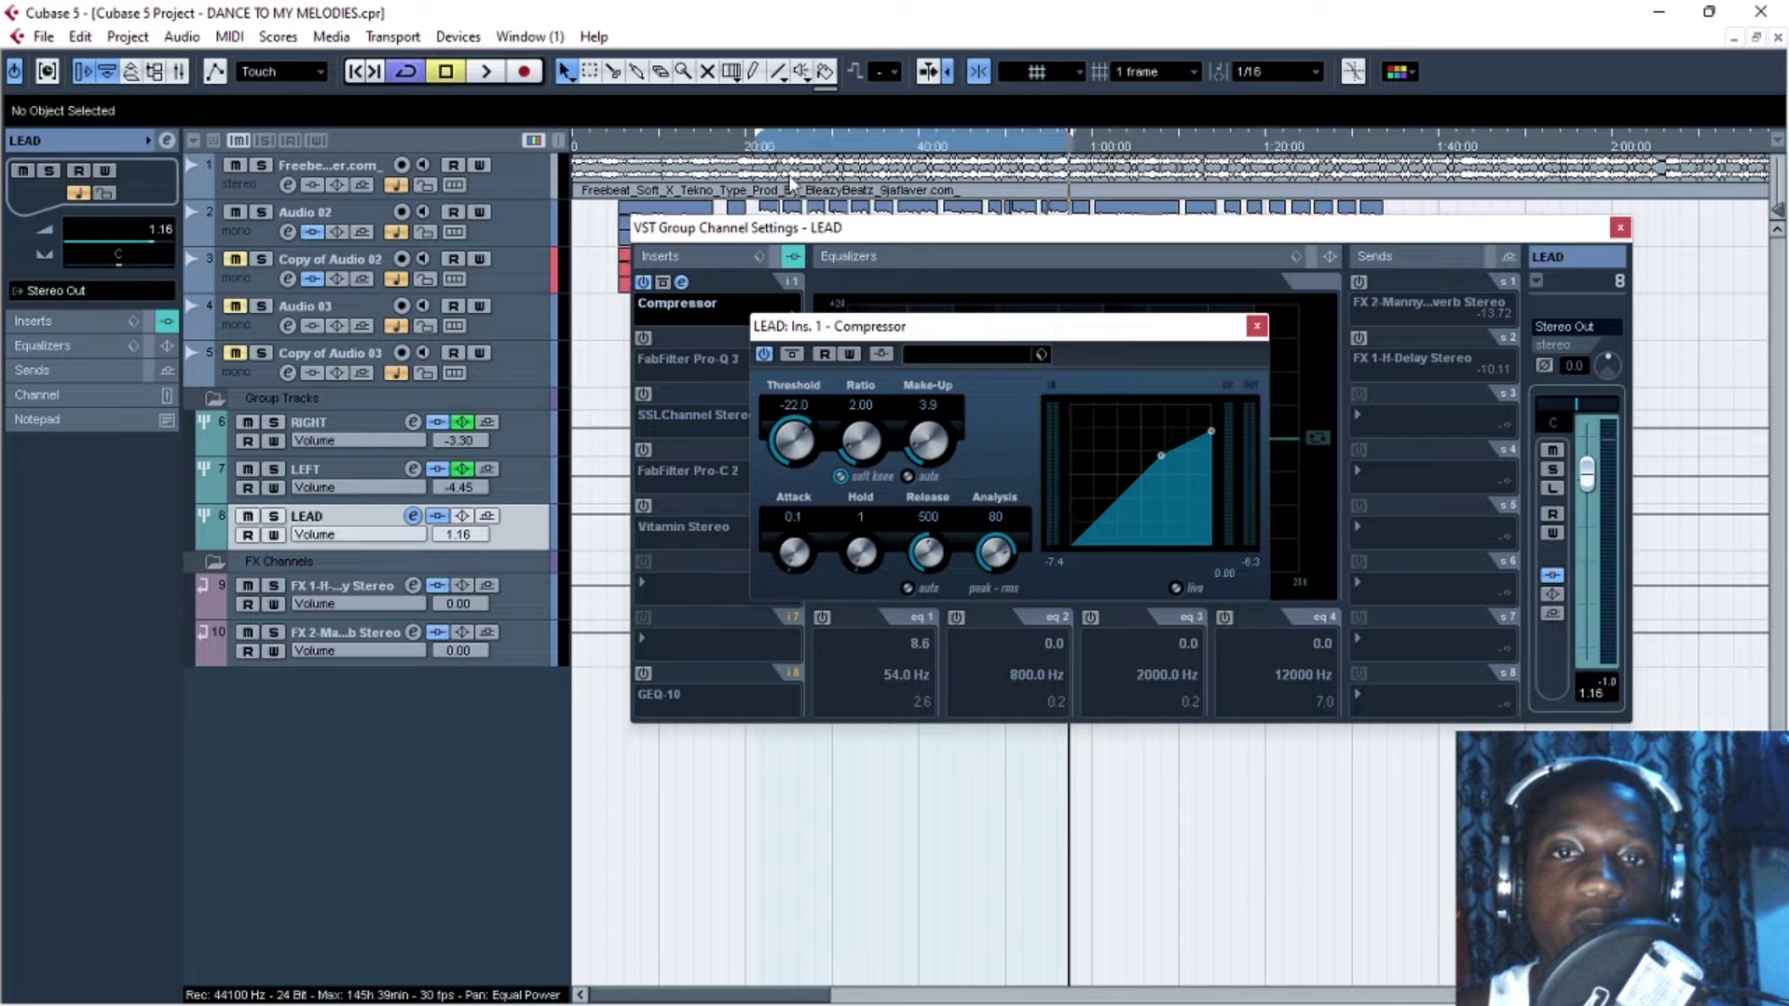
Play the vocal from the cycle range's start to check the Compressor's gain reduction, stop, and close the Compressor editor
{"action": "left_click", "coordinate": [754, 152]}
{"action": "key", "text": "space"}
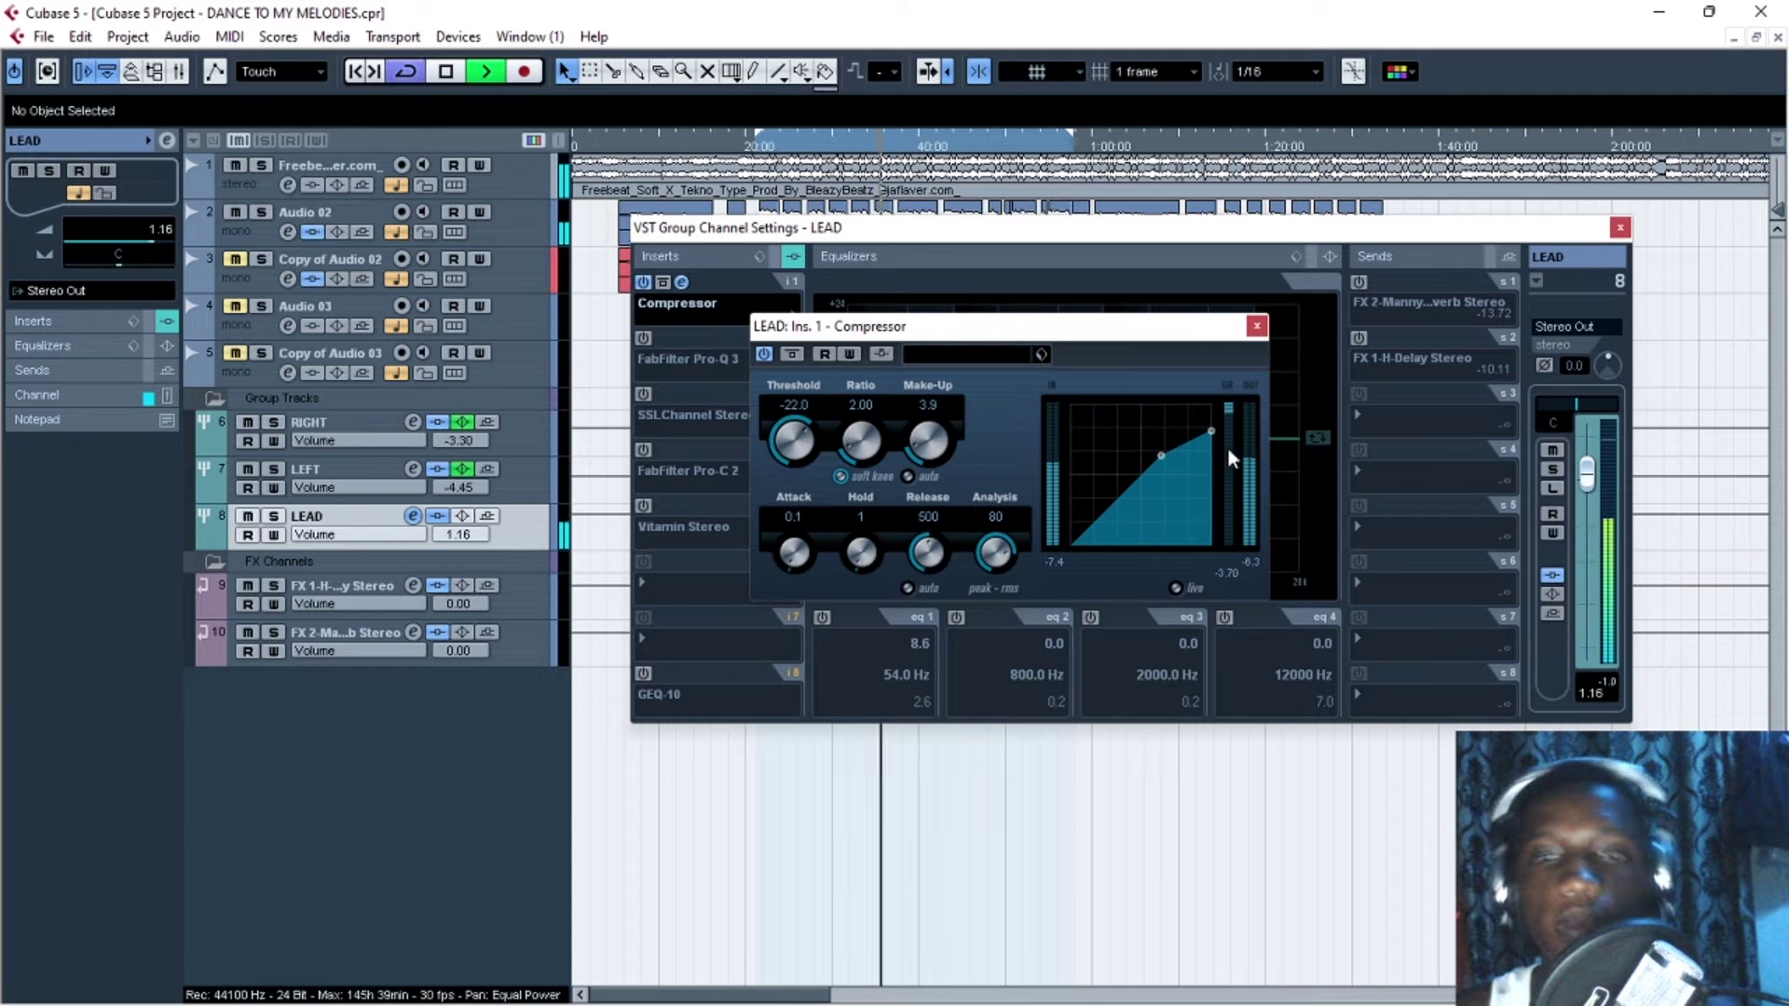
{"action": "key", "text": "space"}
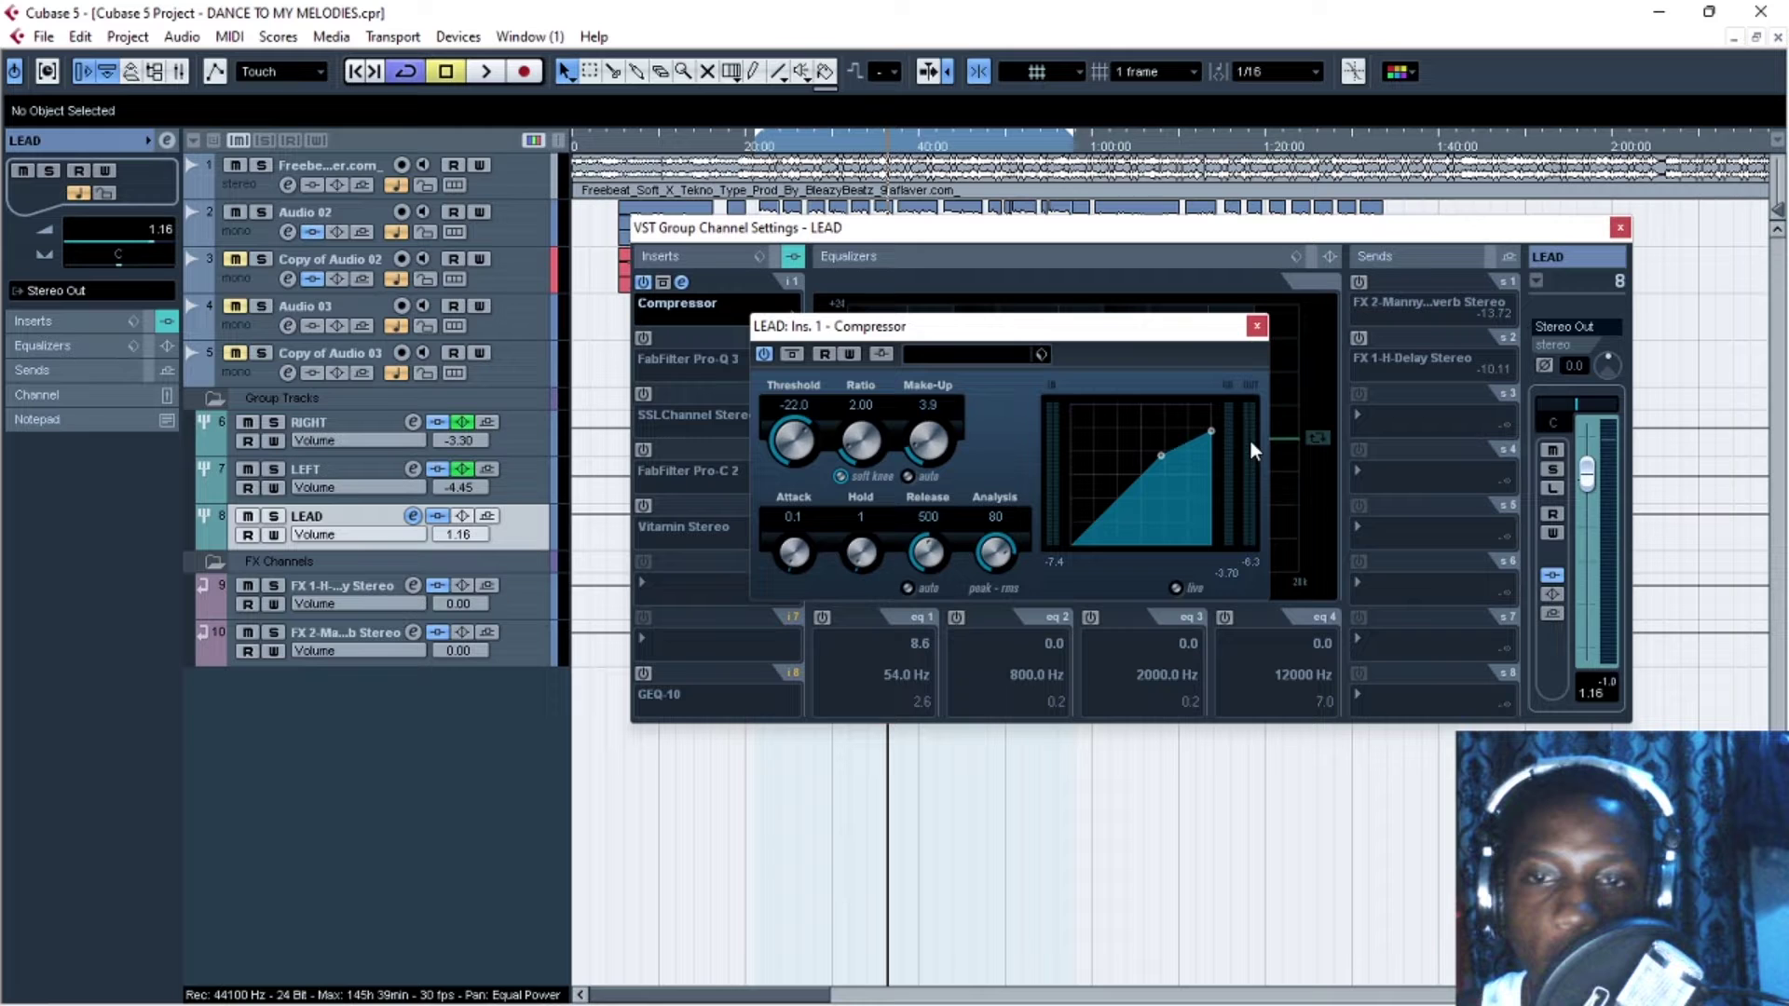
{"action": "key", "text": "space"}
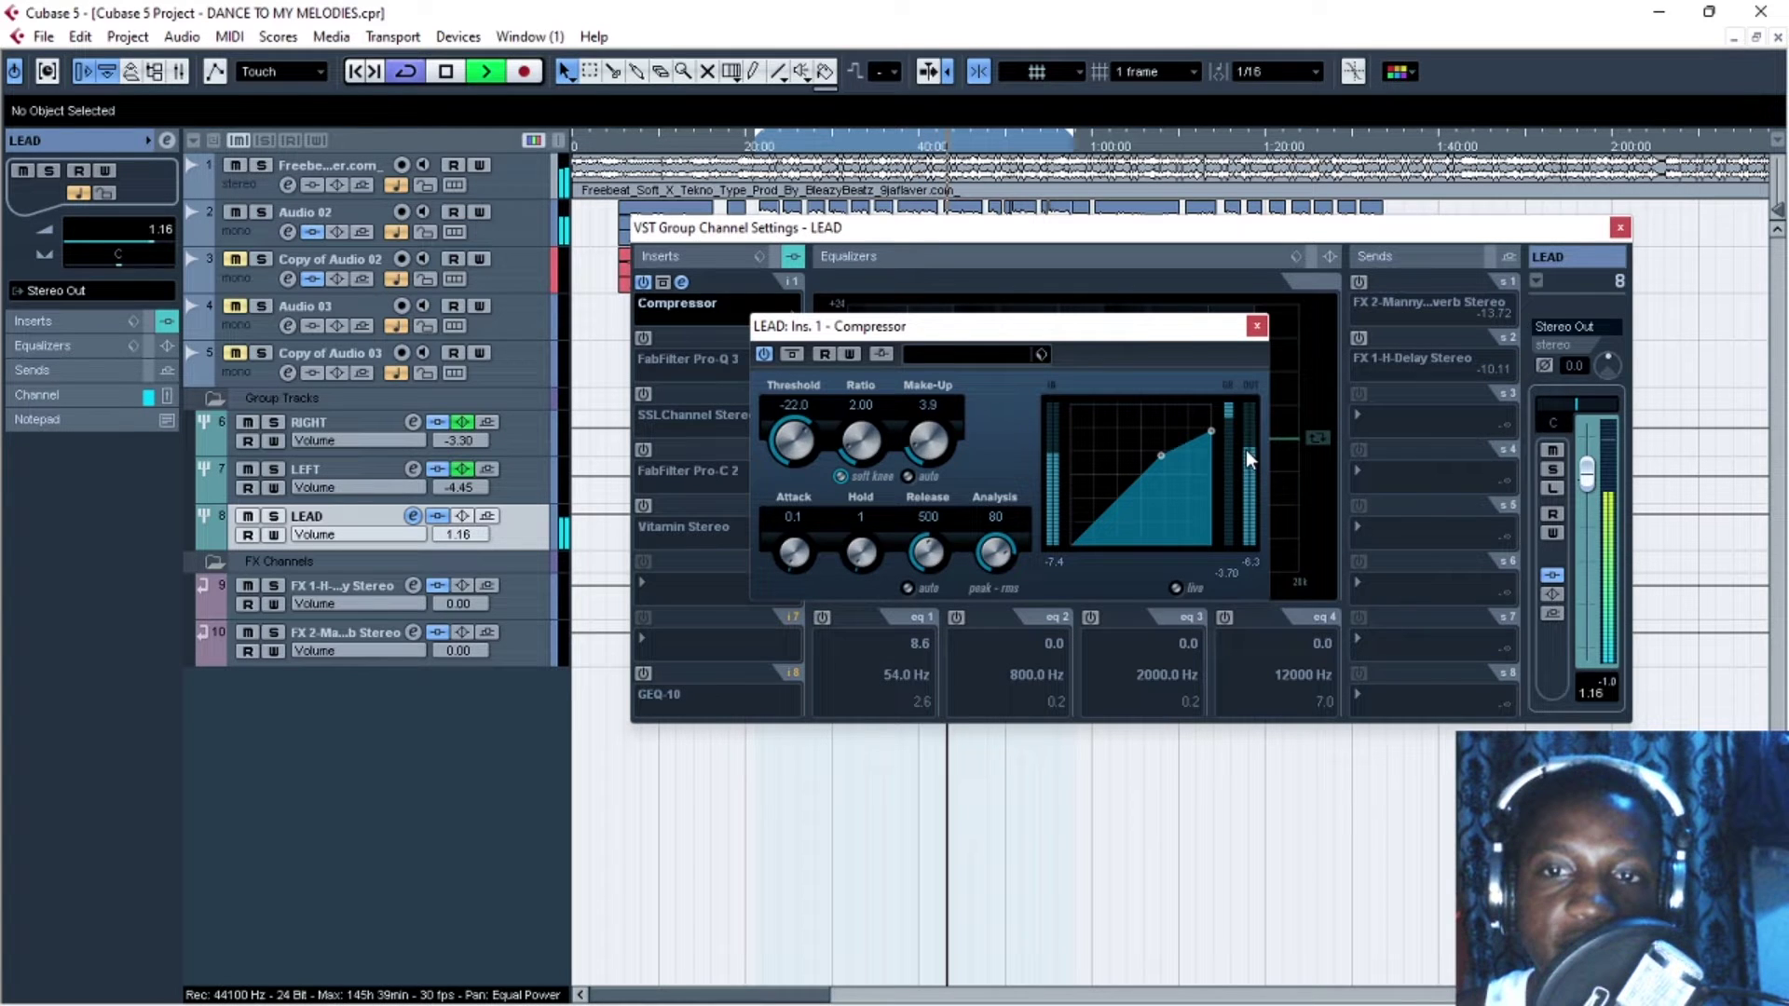
{"action": "key", "text": "space"}
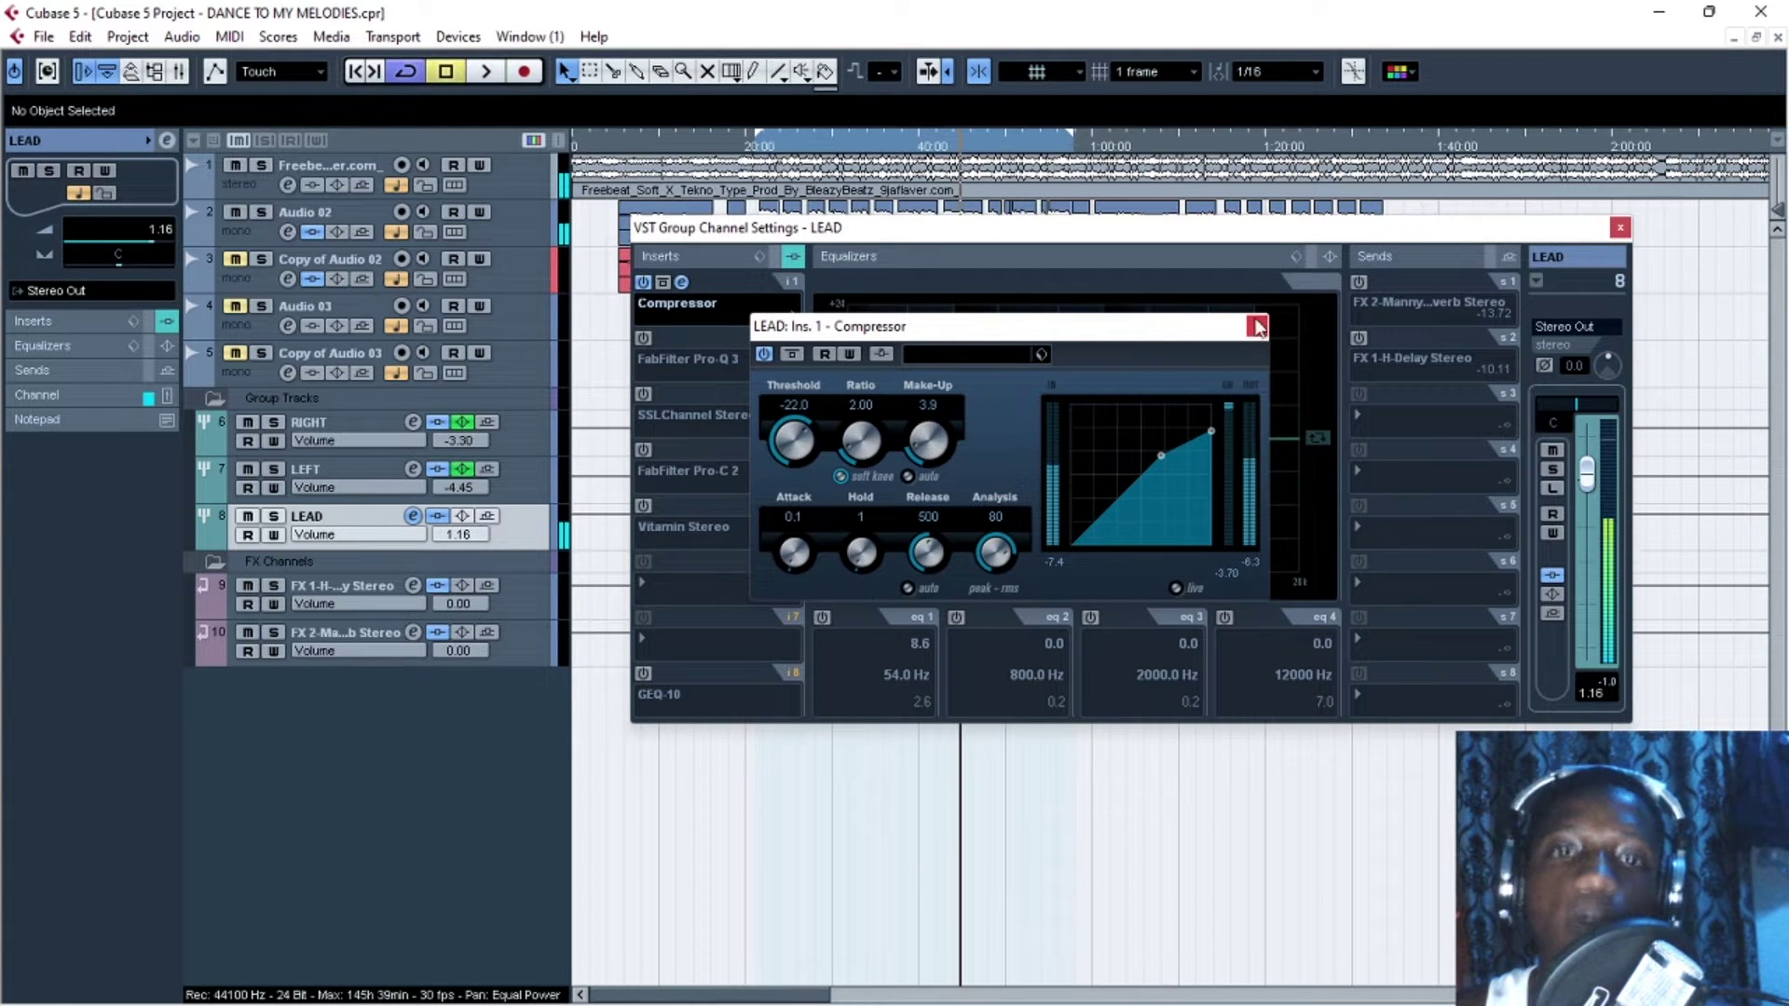
{"action": "left_click", "coordinate": [1257, 326]}
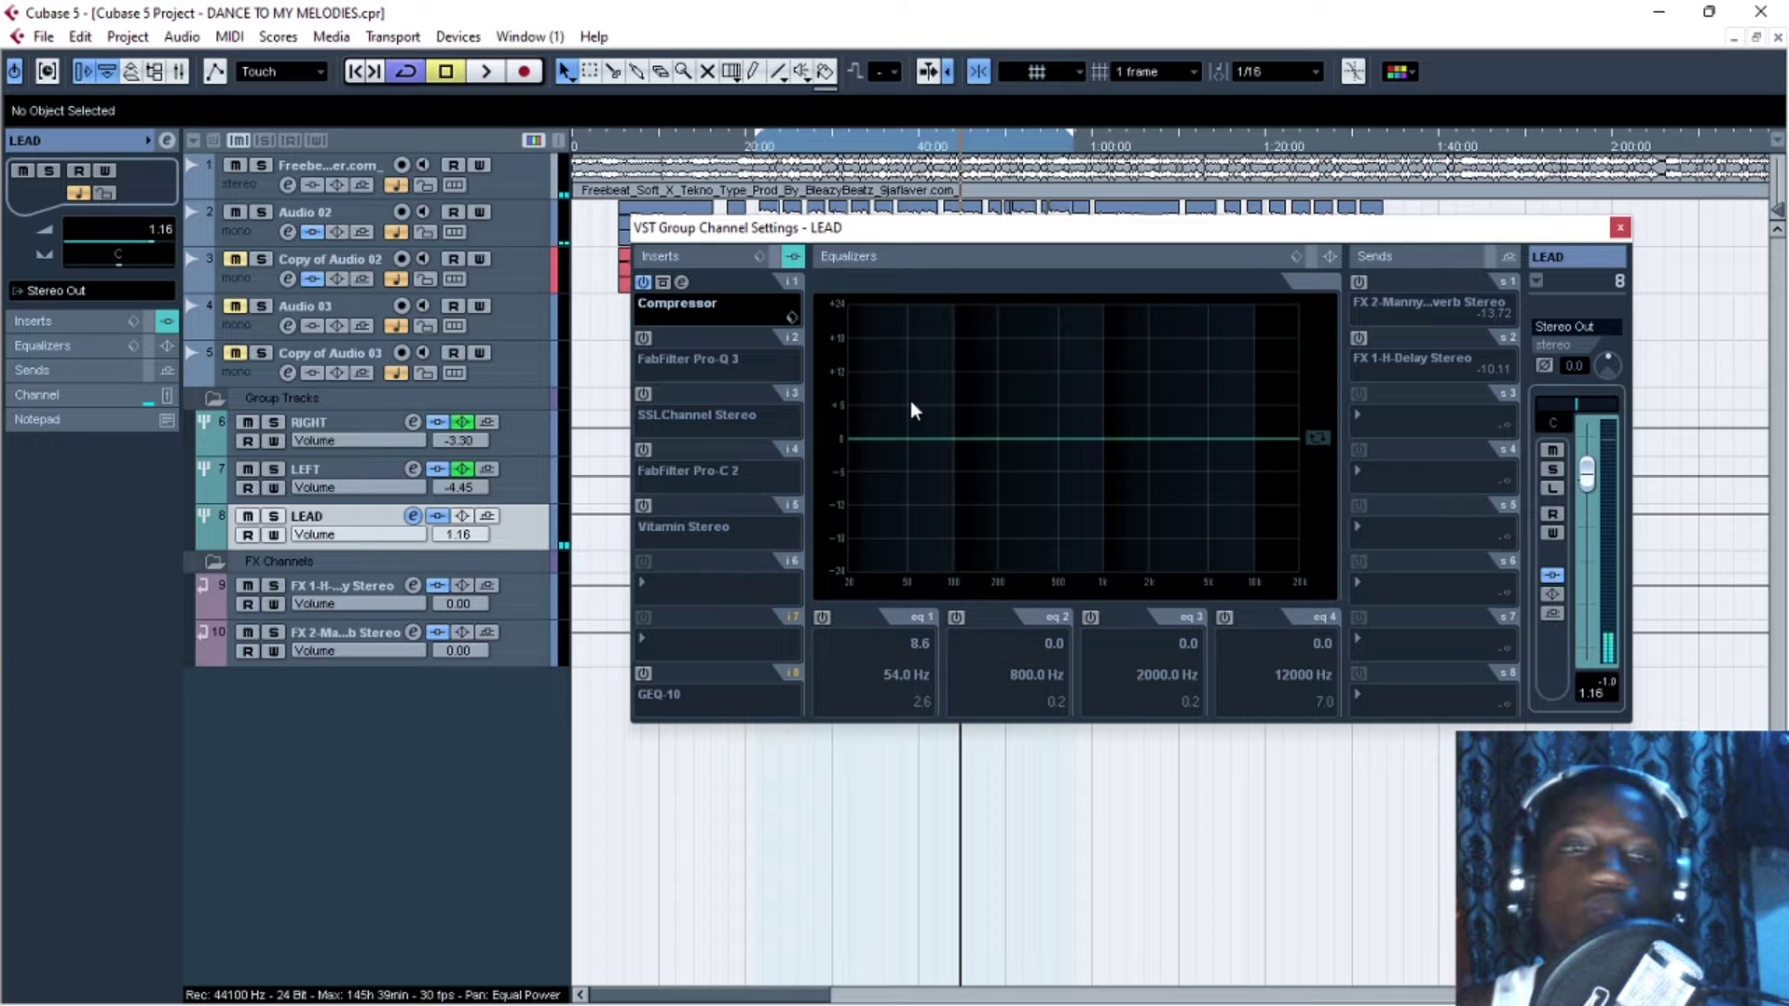
Turn on the LEAD group's FabFilter Pro-Q 3 insert and open its editor
{"action": "left_click", "coordinate": [644, 340]}
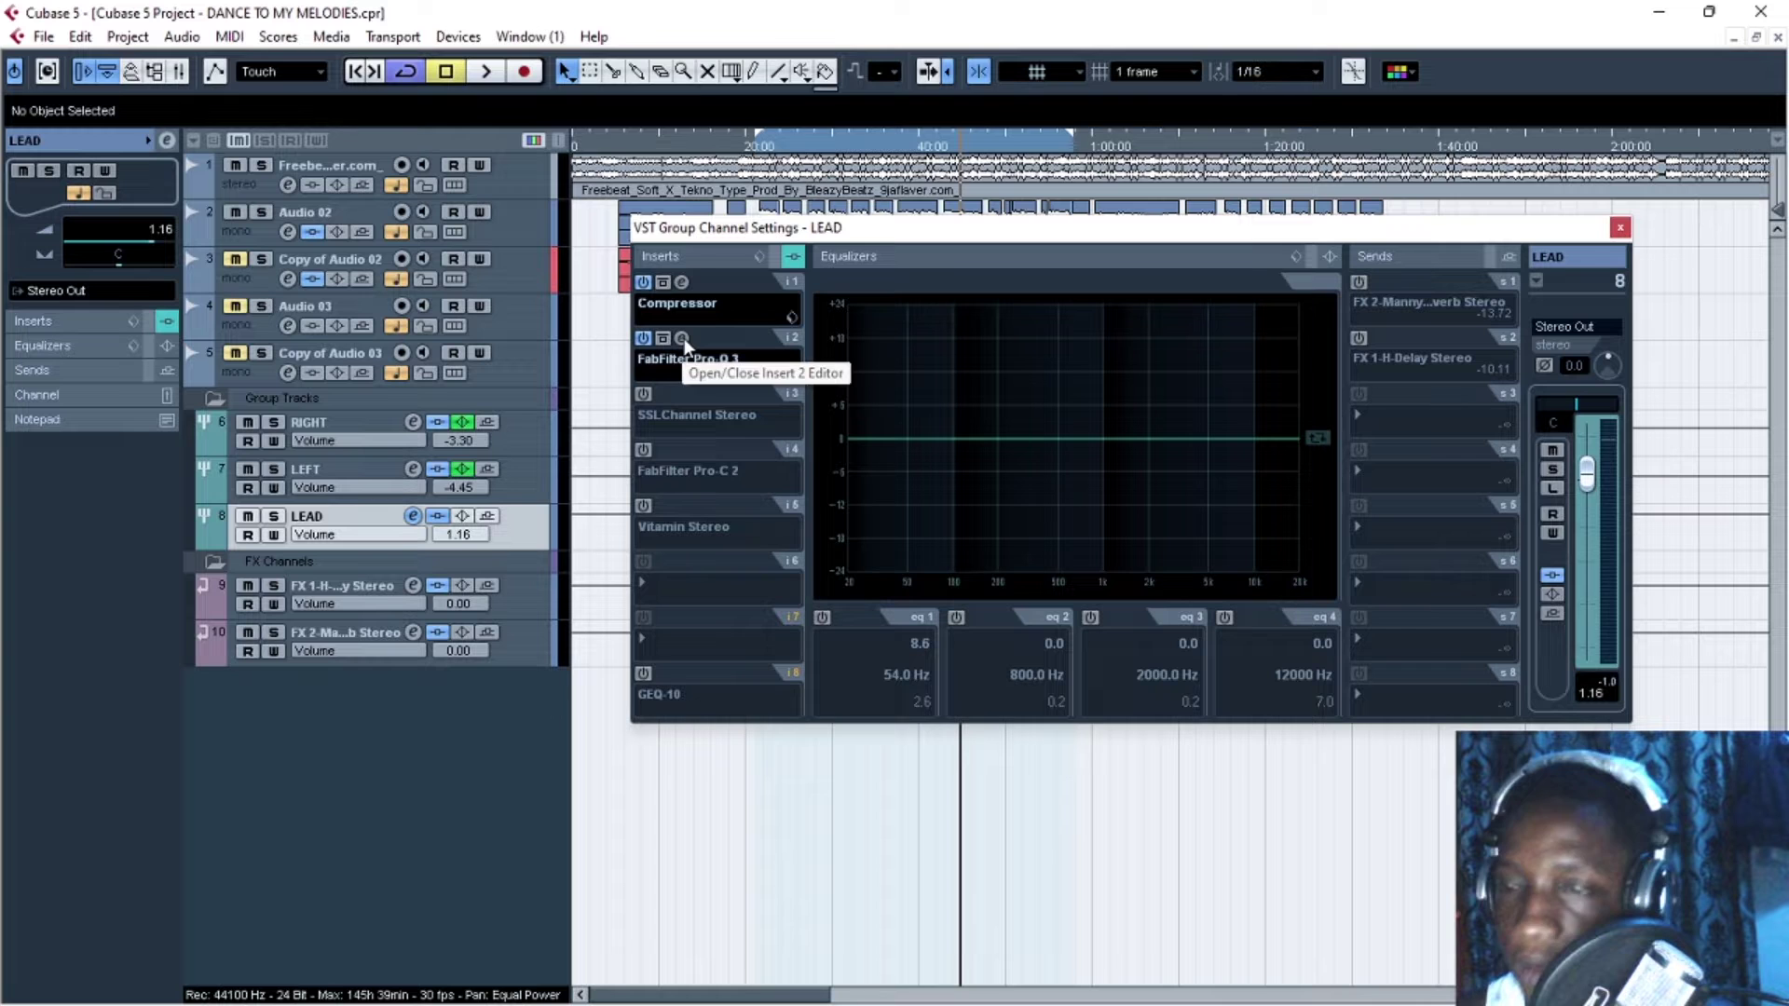
{"action": "left_click", "coordinate": [682, 339]}
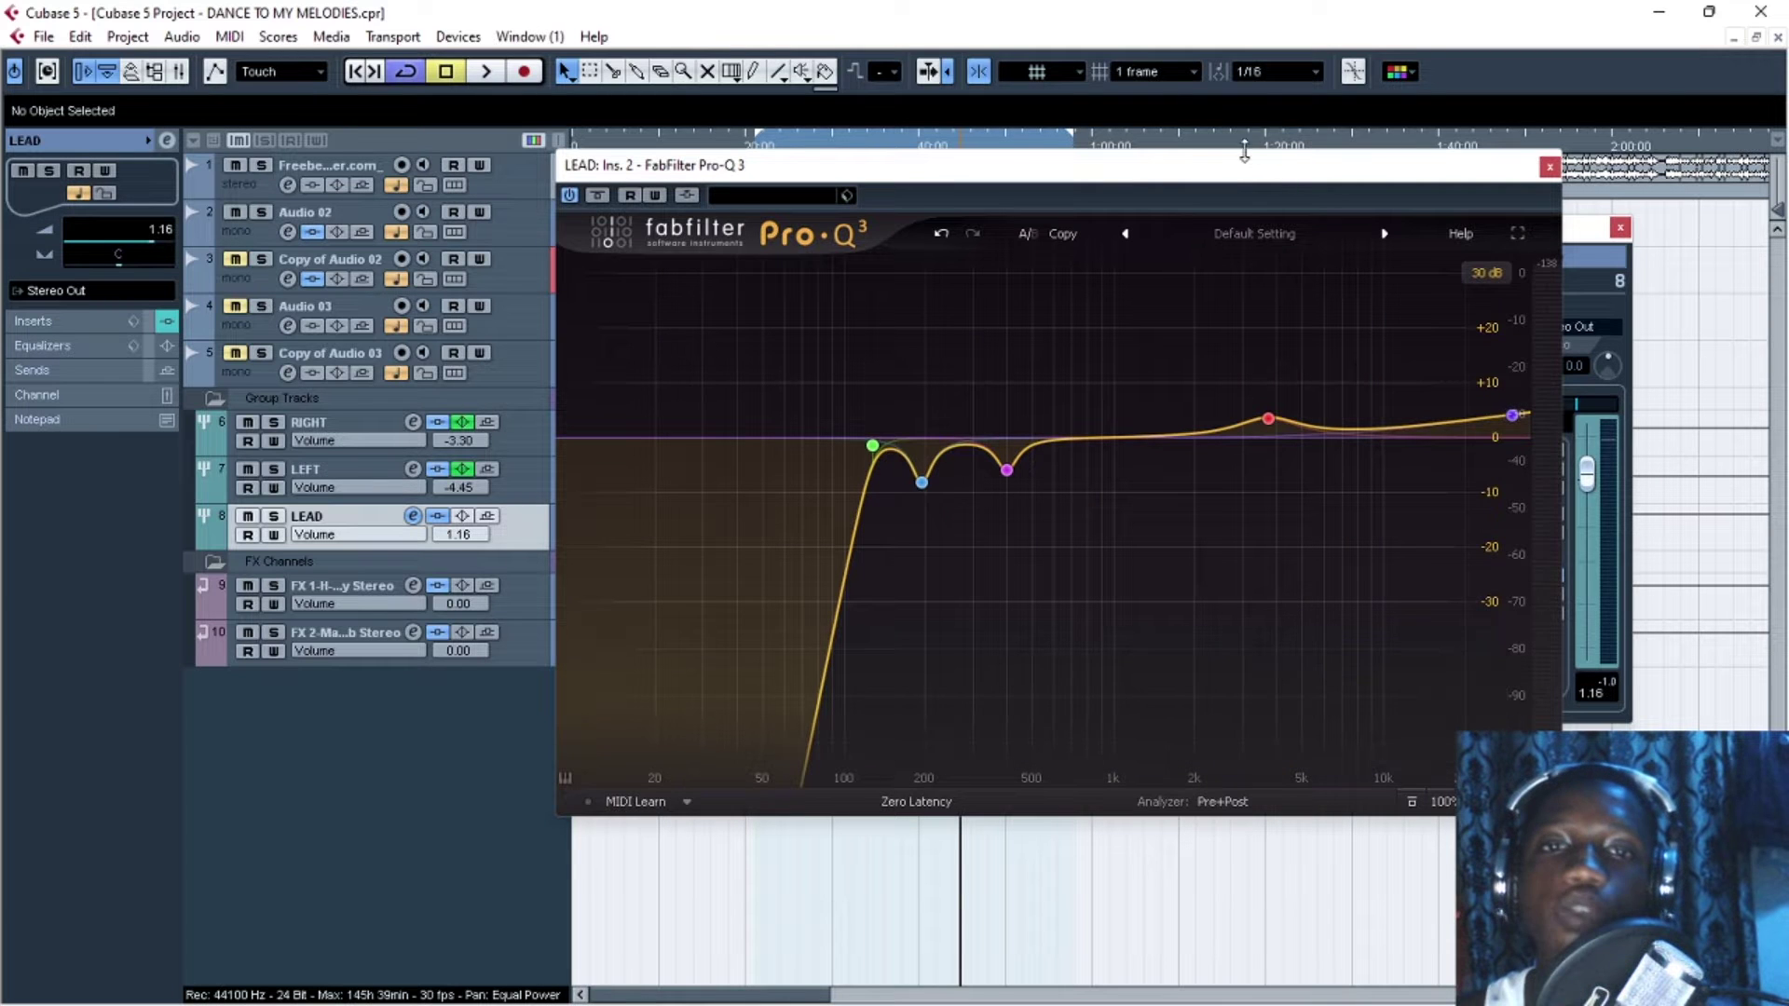
{"action": "left_click_drag", "start_coordinate": [1244, 153], "coordinate": [1189, 209]}
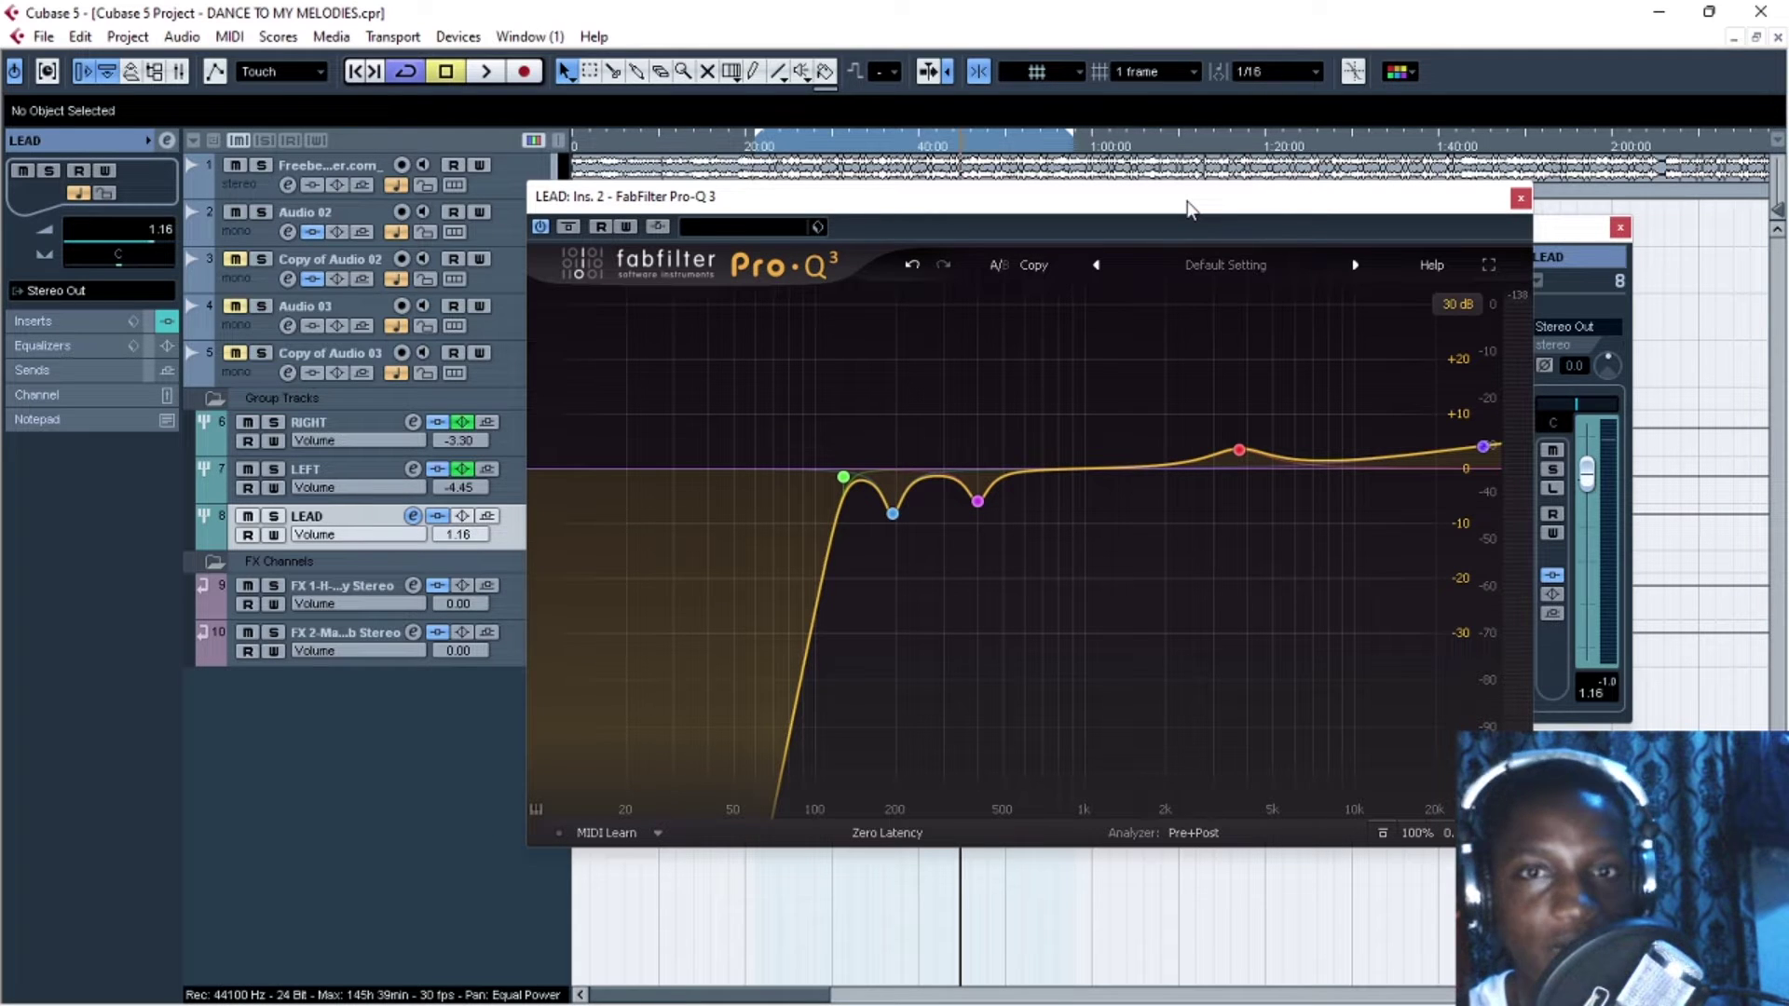
{"action": "left_click_drag", "start_coordinate": [1158, 208], "coordinate": [1200, 217]}
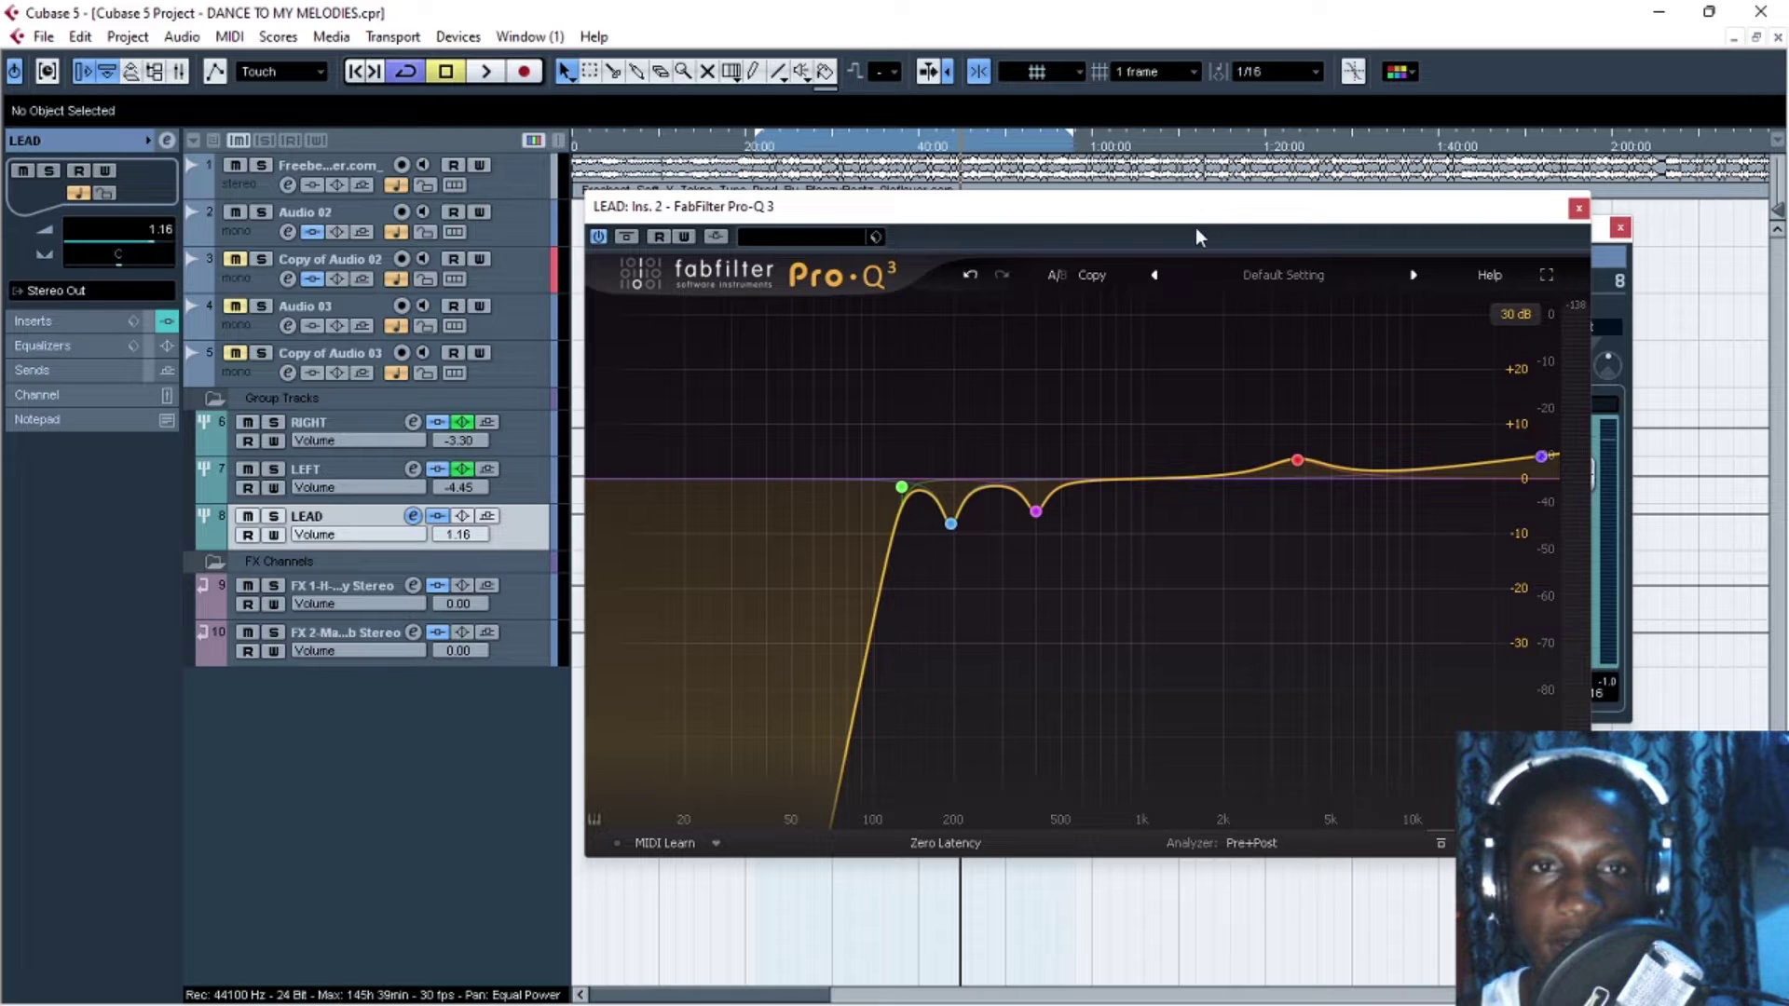
{"action": "left_click_drag", "start_coordinate": [1176, 218], "coordinate": [1179, 205]}
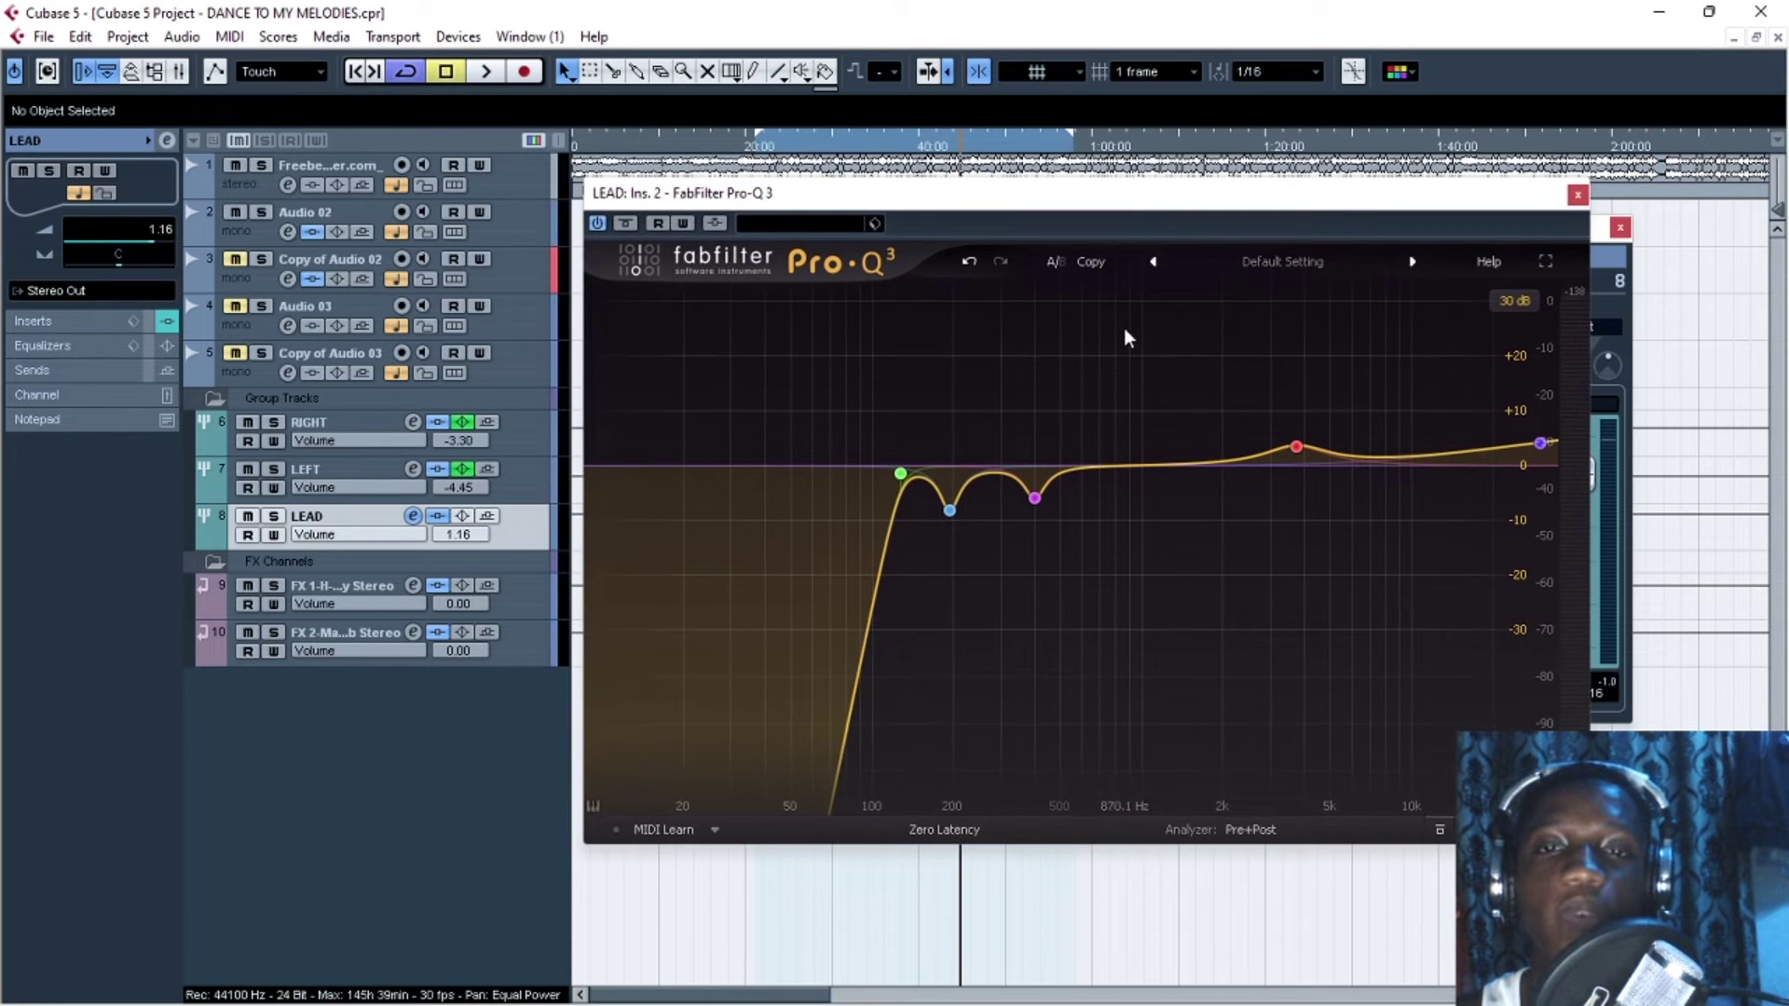
Review the low-cut, 194 Hz and 402 Hz bands and the display range options in the LEAD group's Pro-Q 3
{"action": "mouse_move", "coordinate": [1035, 509]}
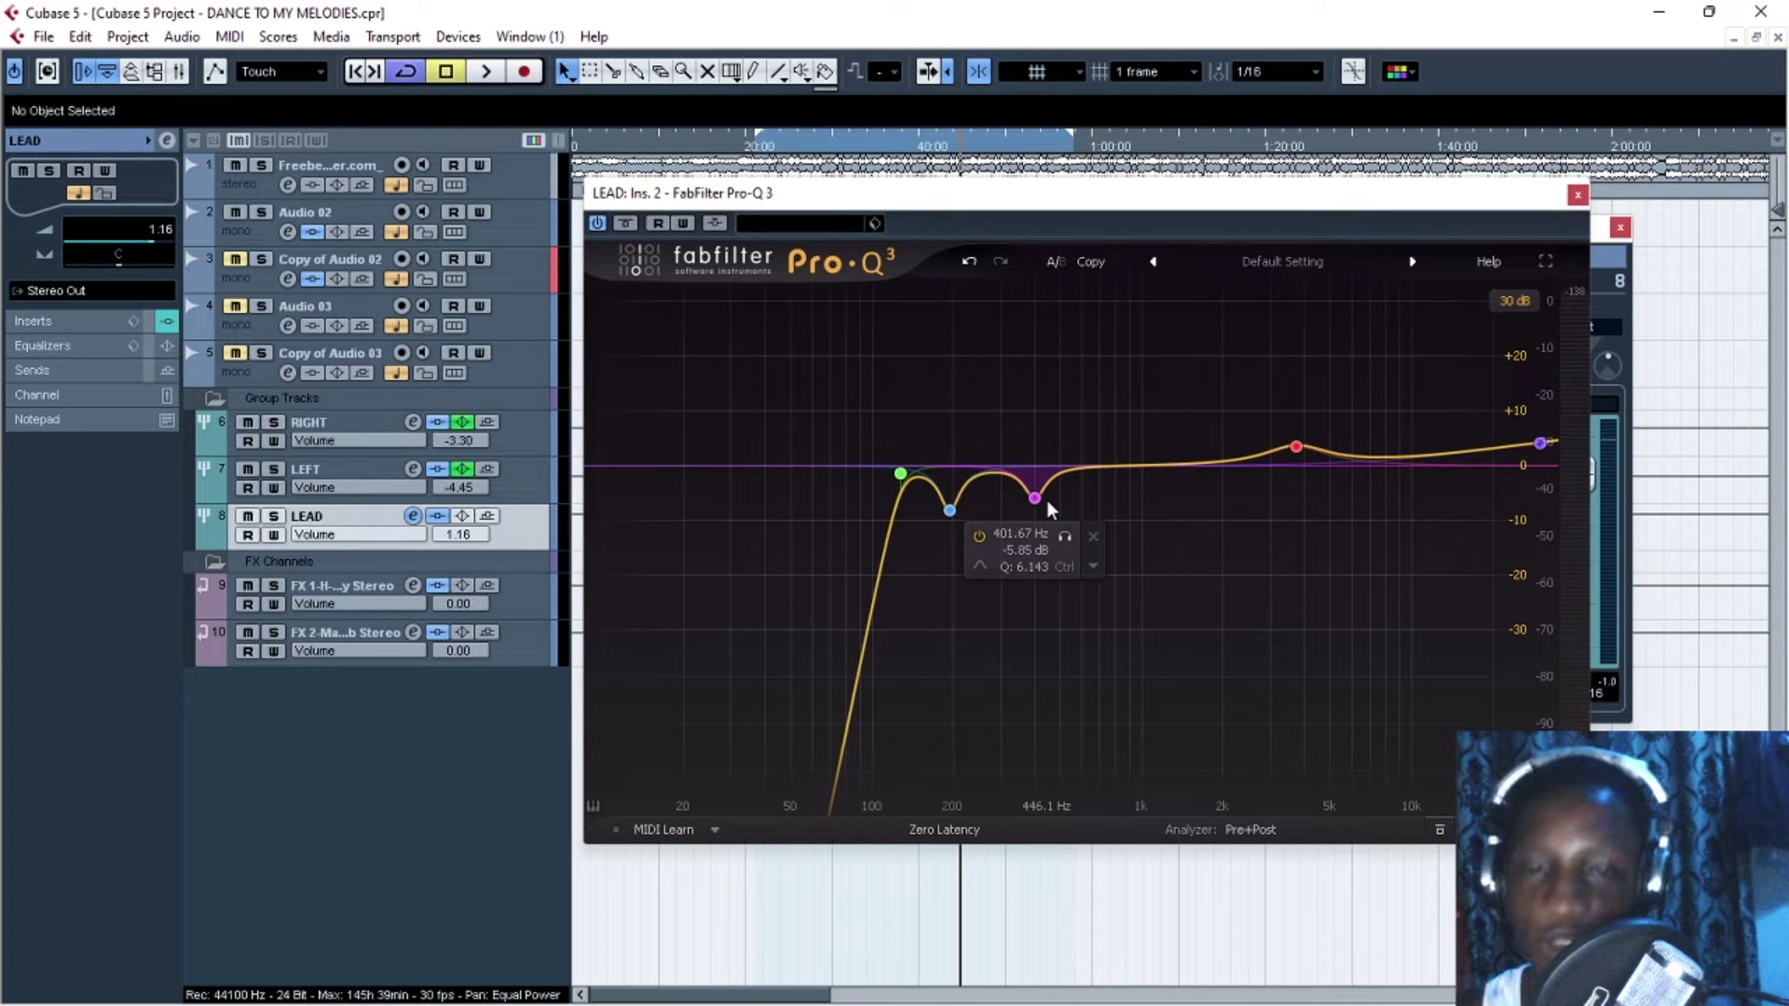
{"action": "left_click_drag", "start_coordinate": [1023, 205], "coordinate": [1109, 203]}
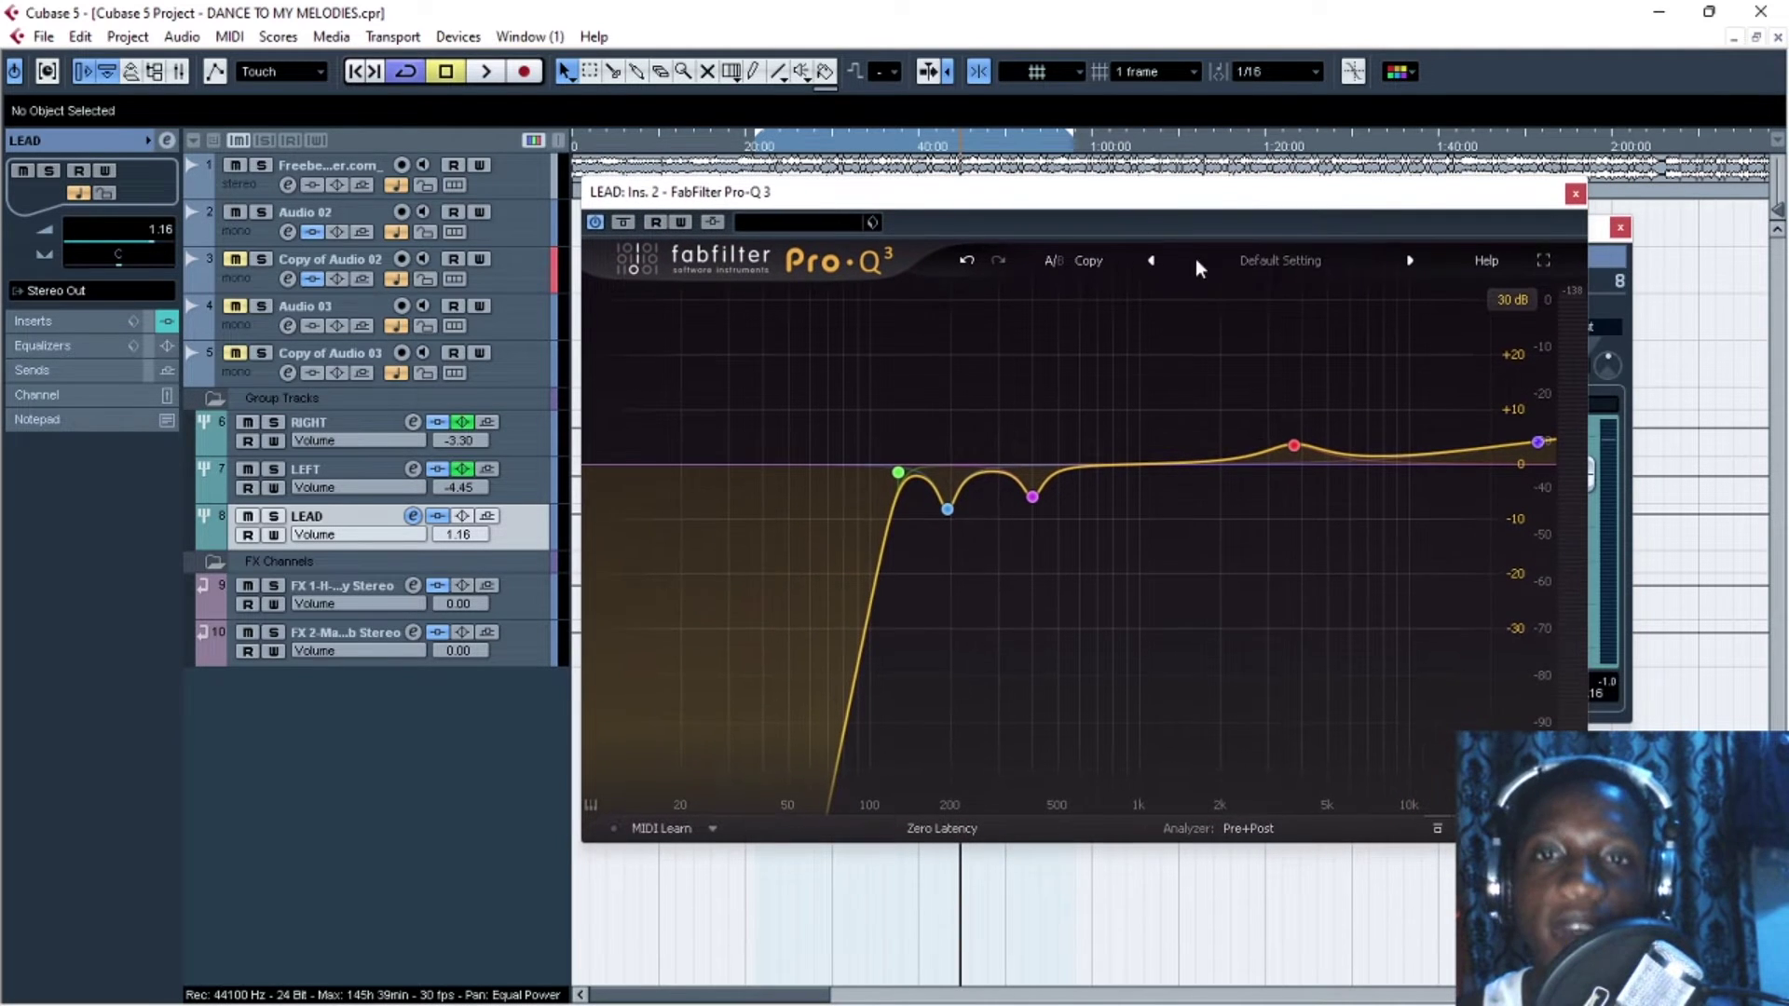
{"action": "mouse_move", "coordinate": [951, 511]}
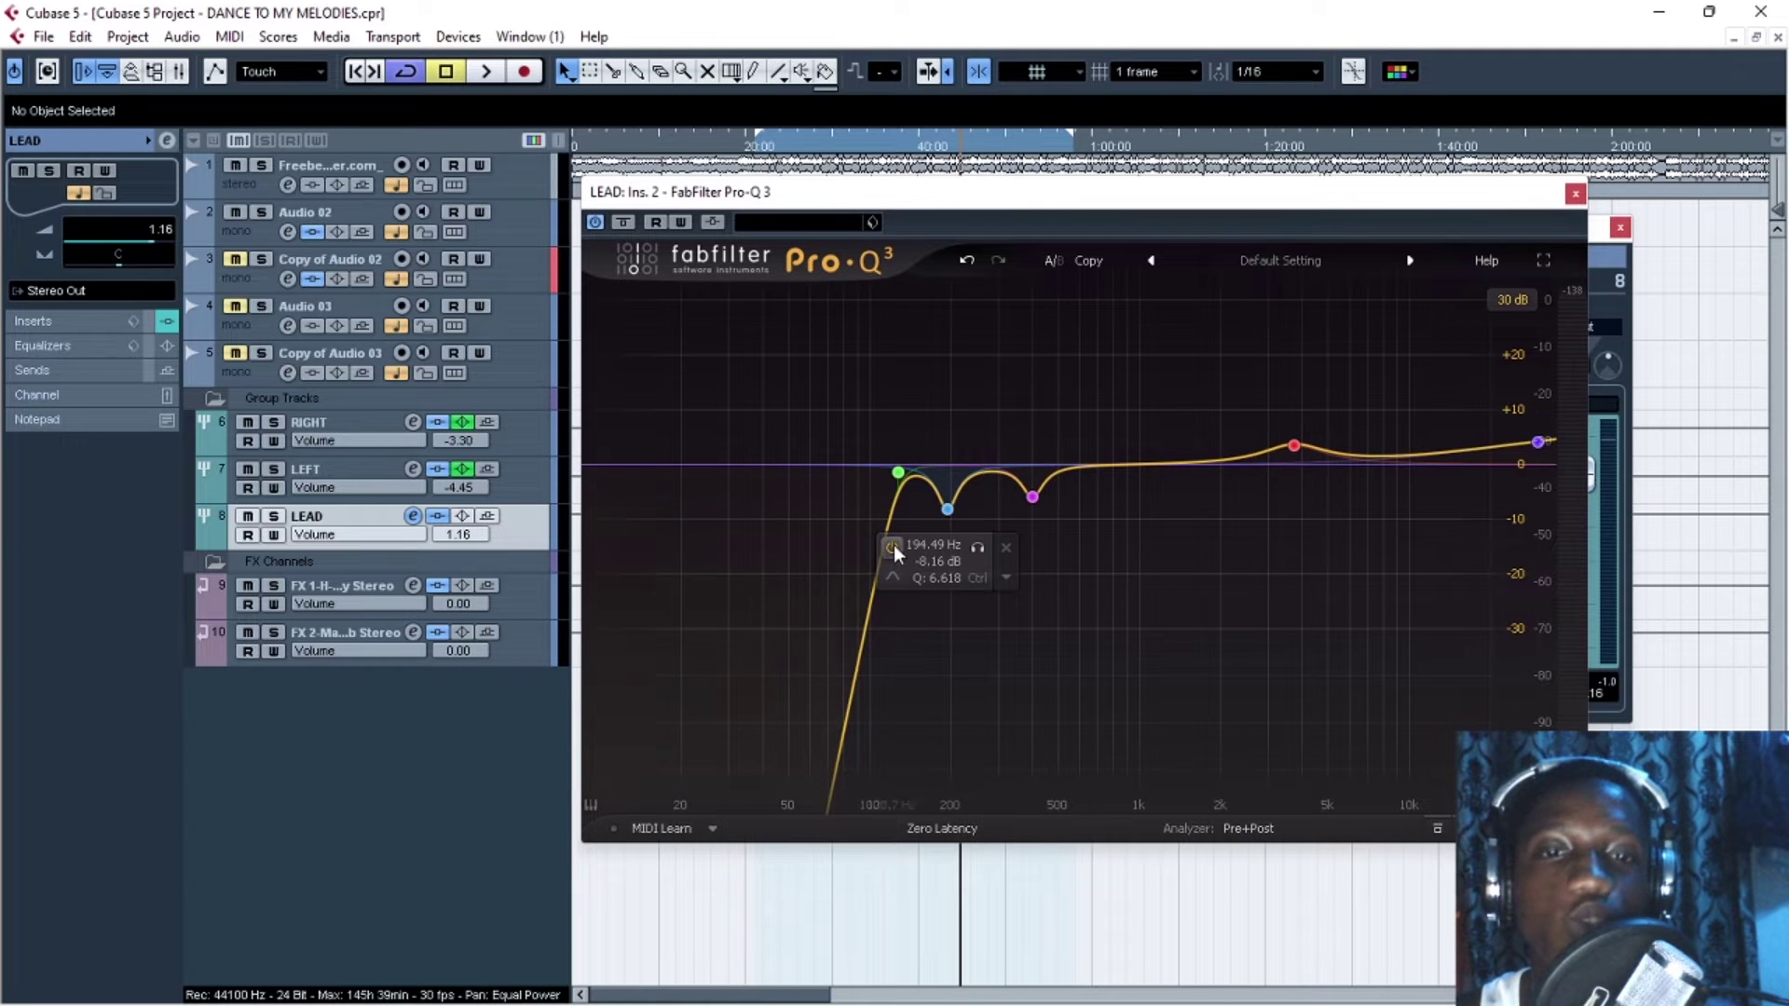
{"action": "mouse_move", "coordinate": [908, 472]}
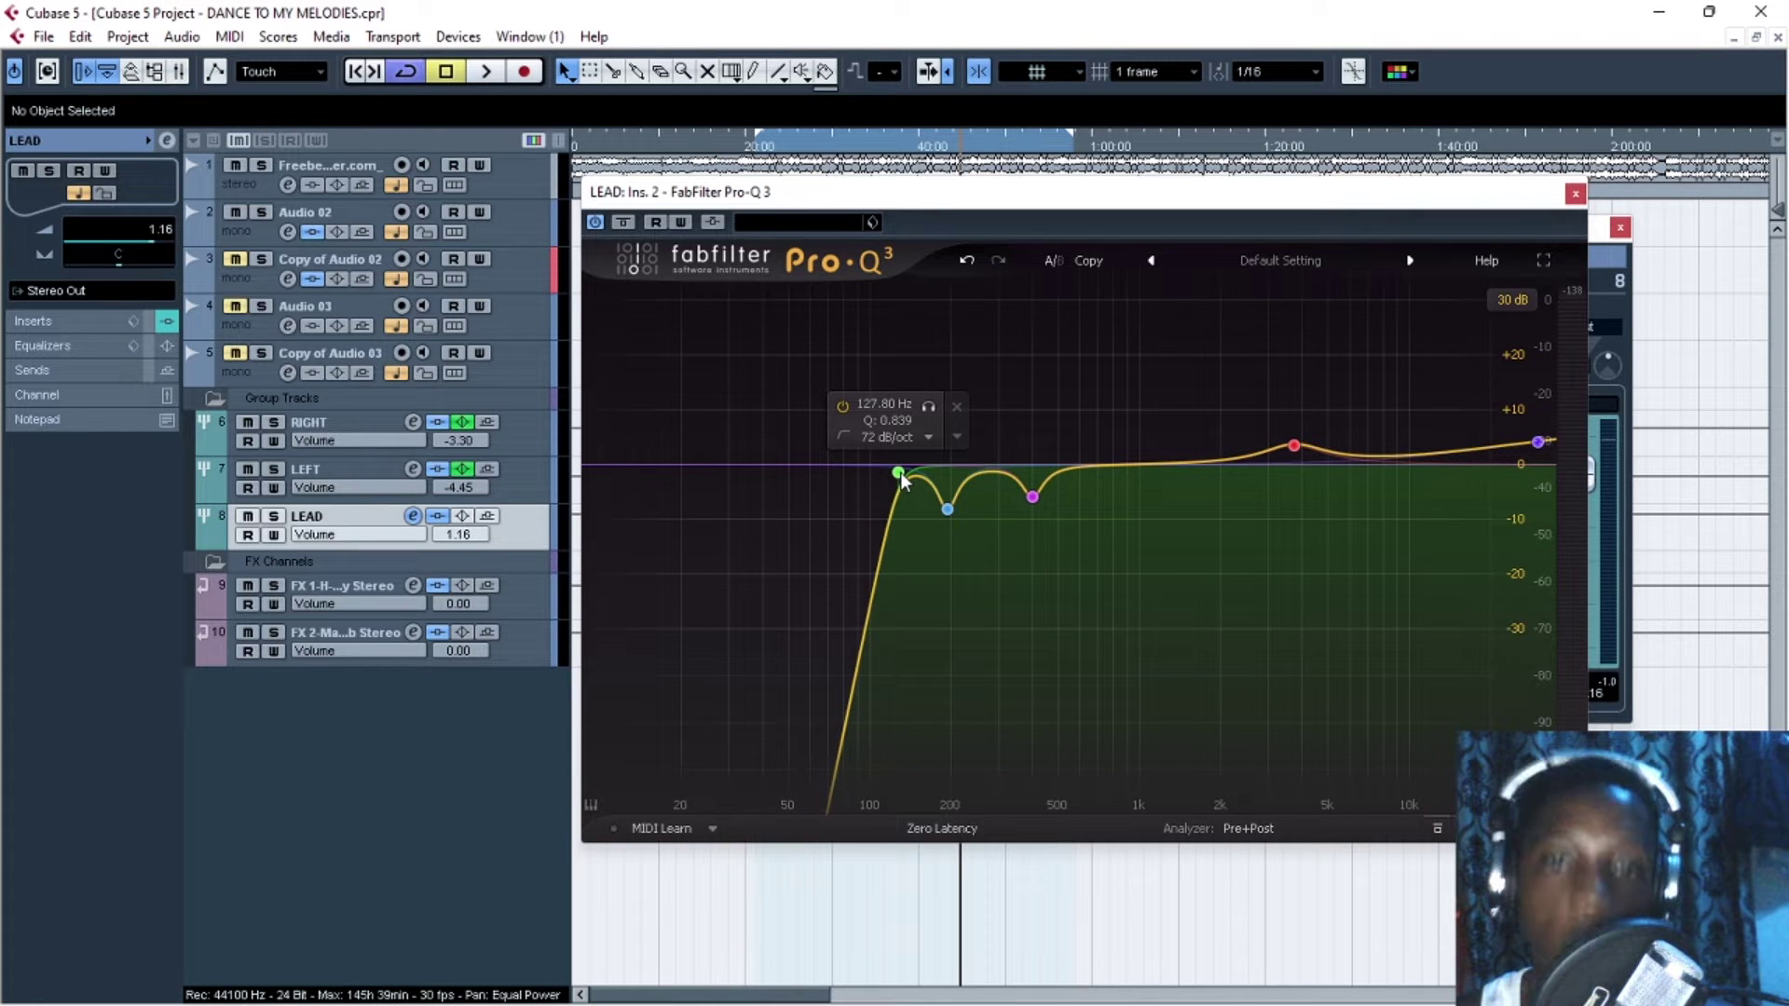
{"action": "left_click", "coordinate": [1513, 299]}
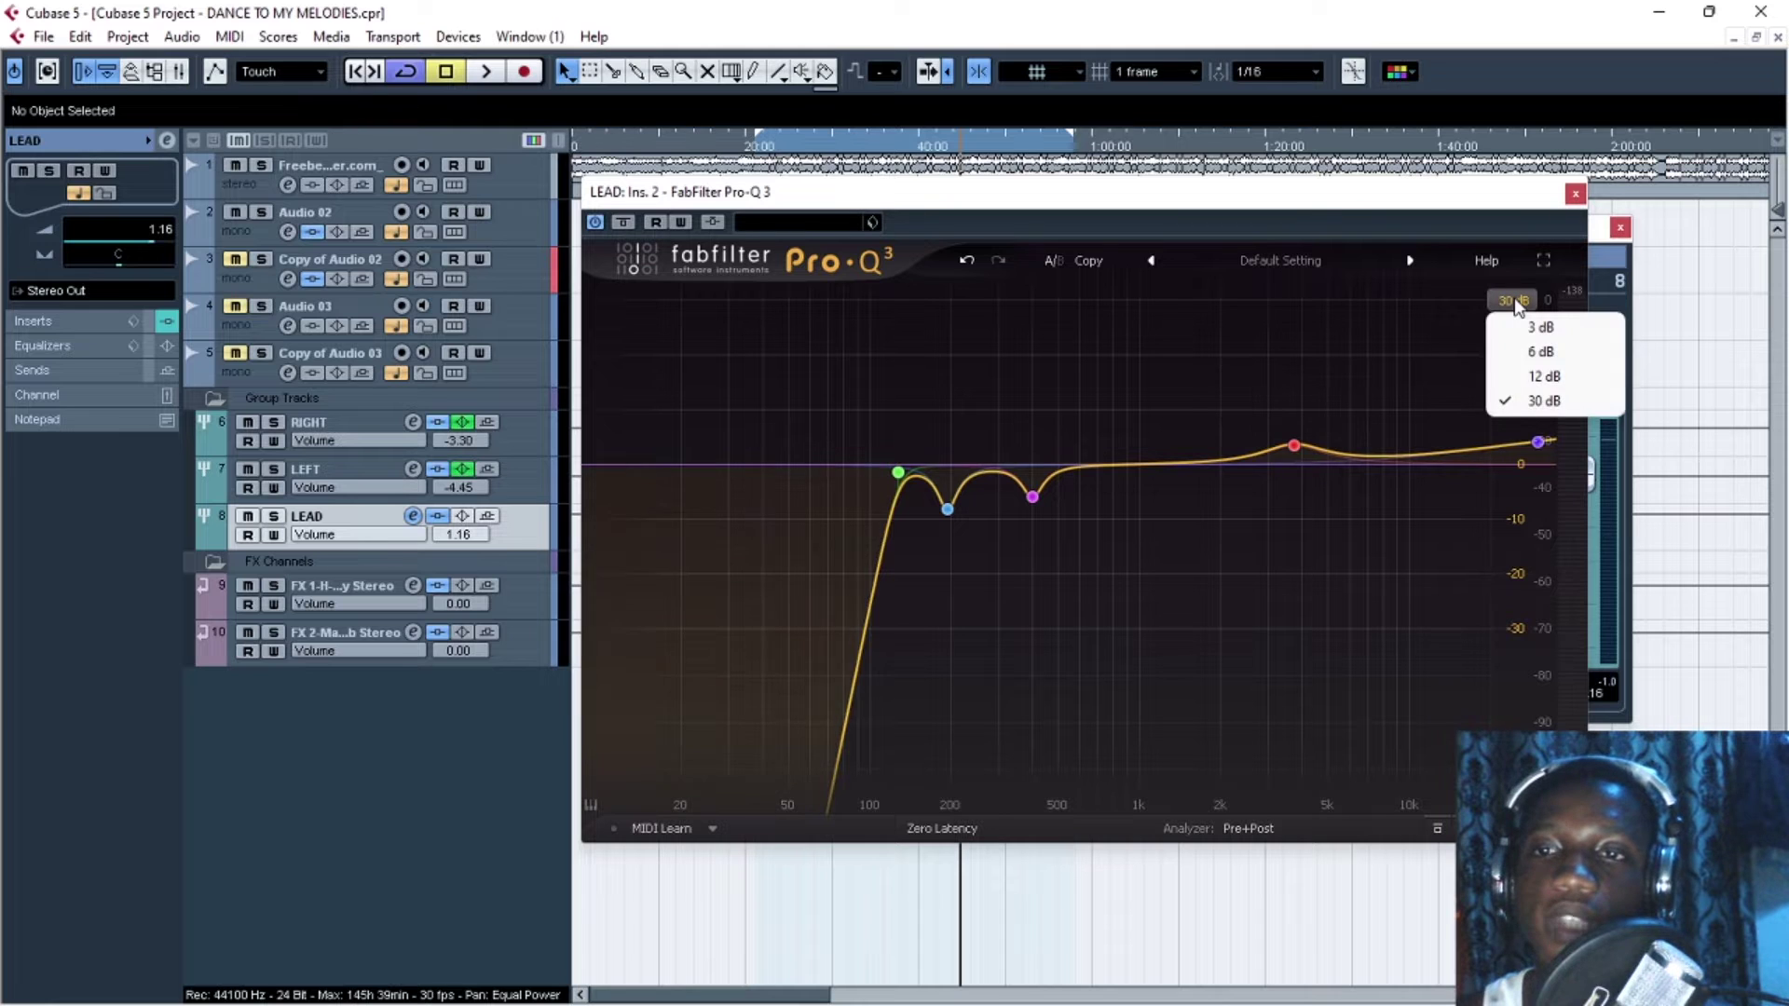
{"action": "left_click", "coordinate": [897, 475]}
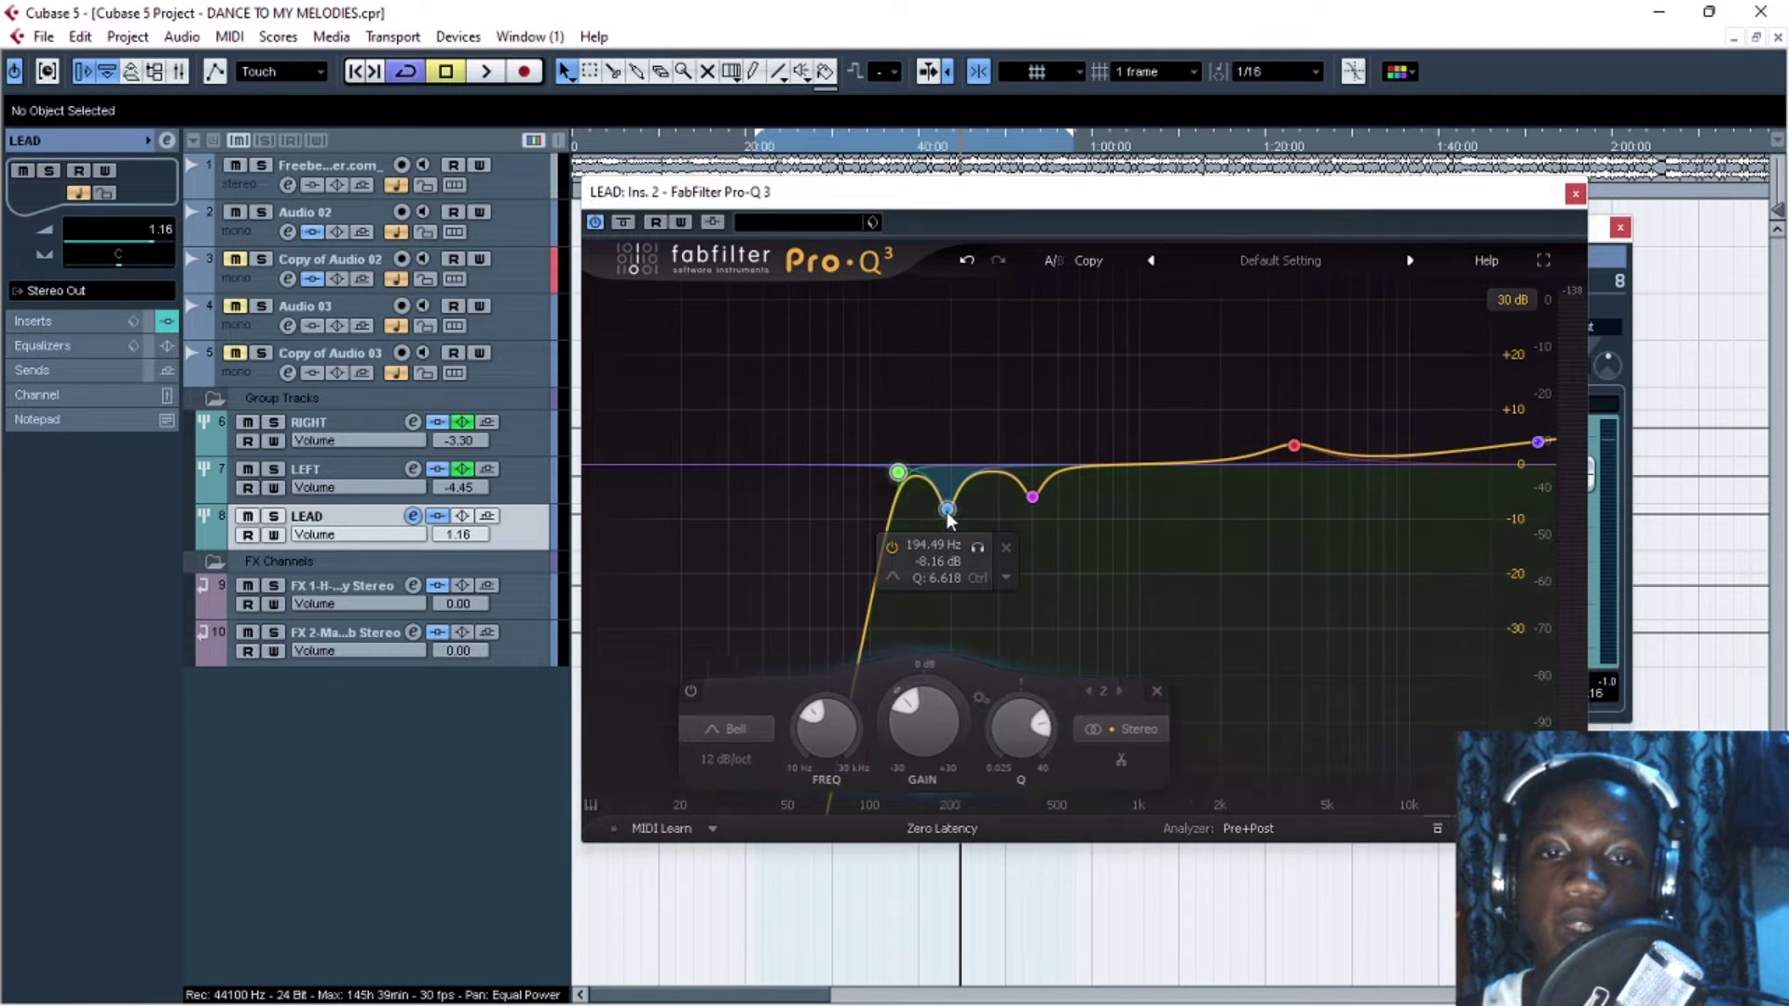
{"action": "left_click", "coordinate": [946, 511]}
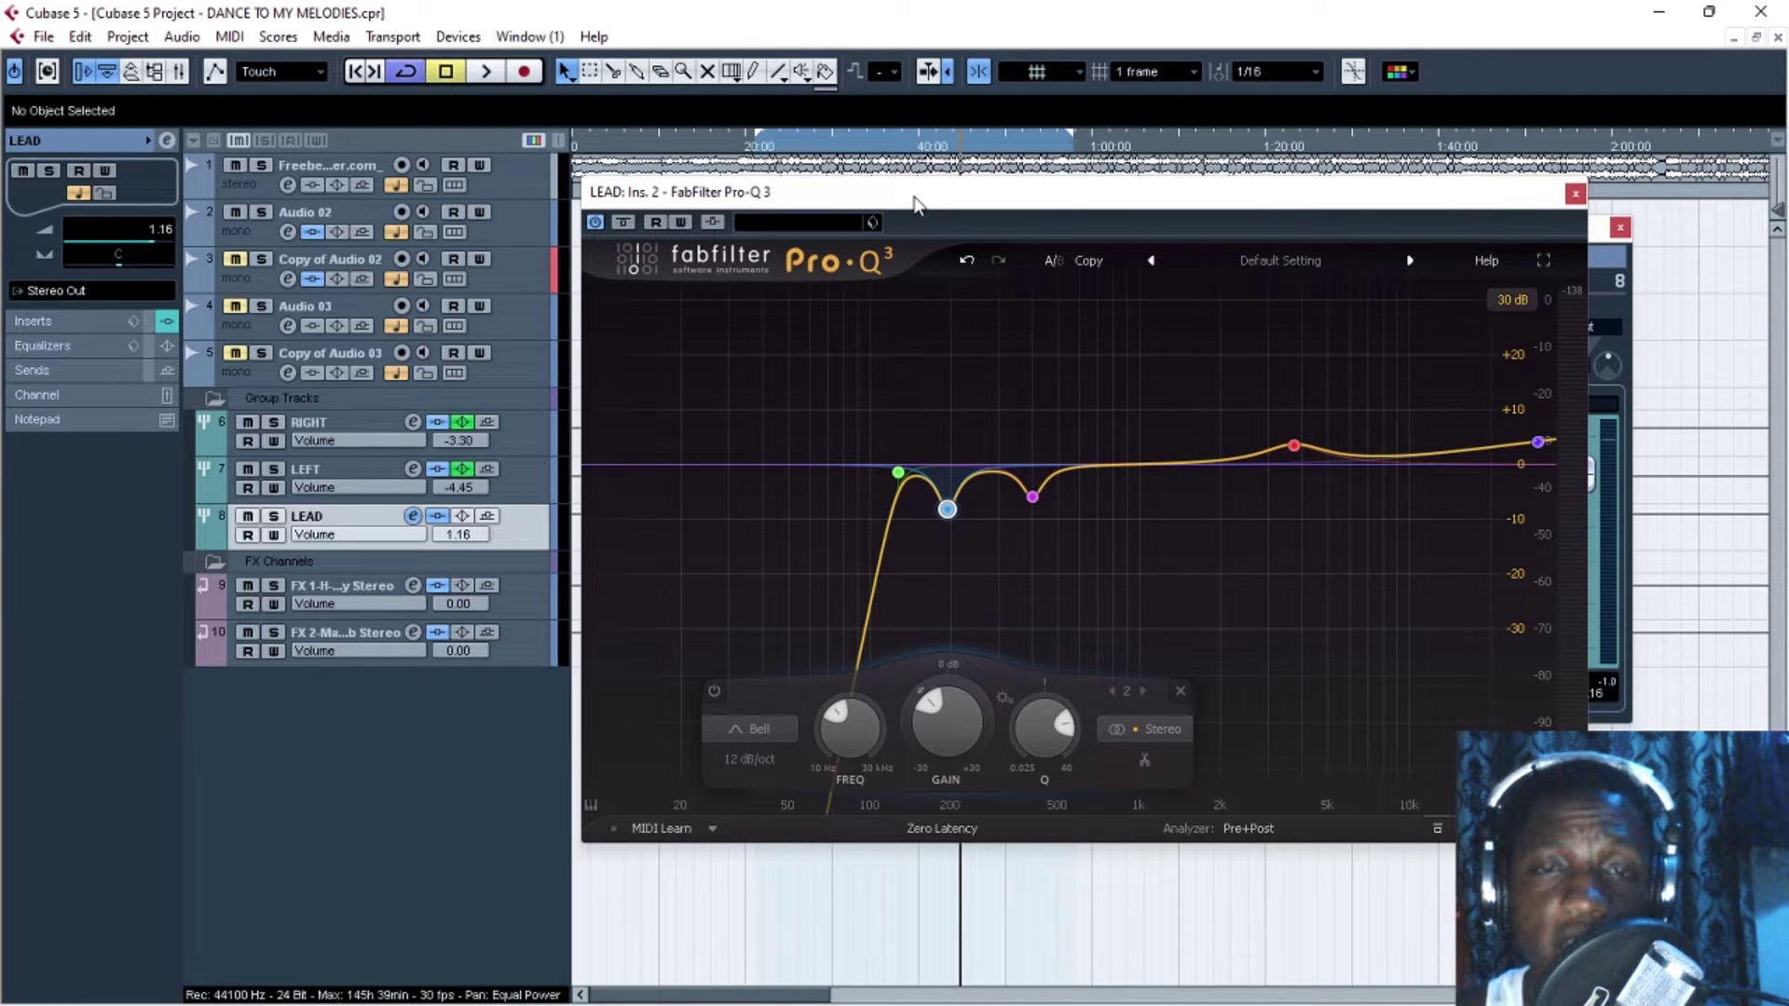
Mute the Freebeat instrumental track and play the vocal alone to watch its spectrum in Pro-Q 3, then stop playback
{"action": "left_click", "coordinate": [239, 166]}
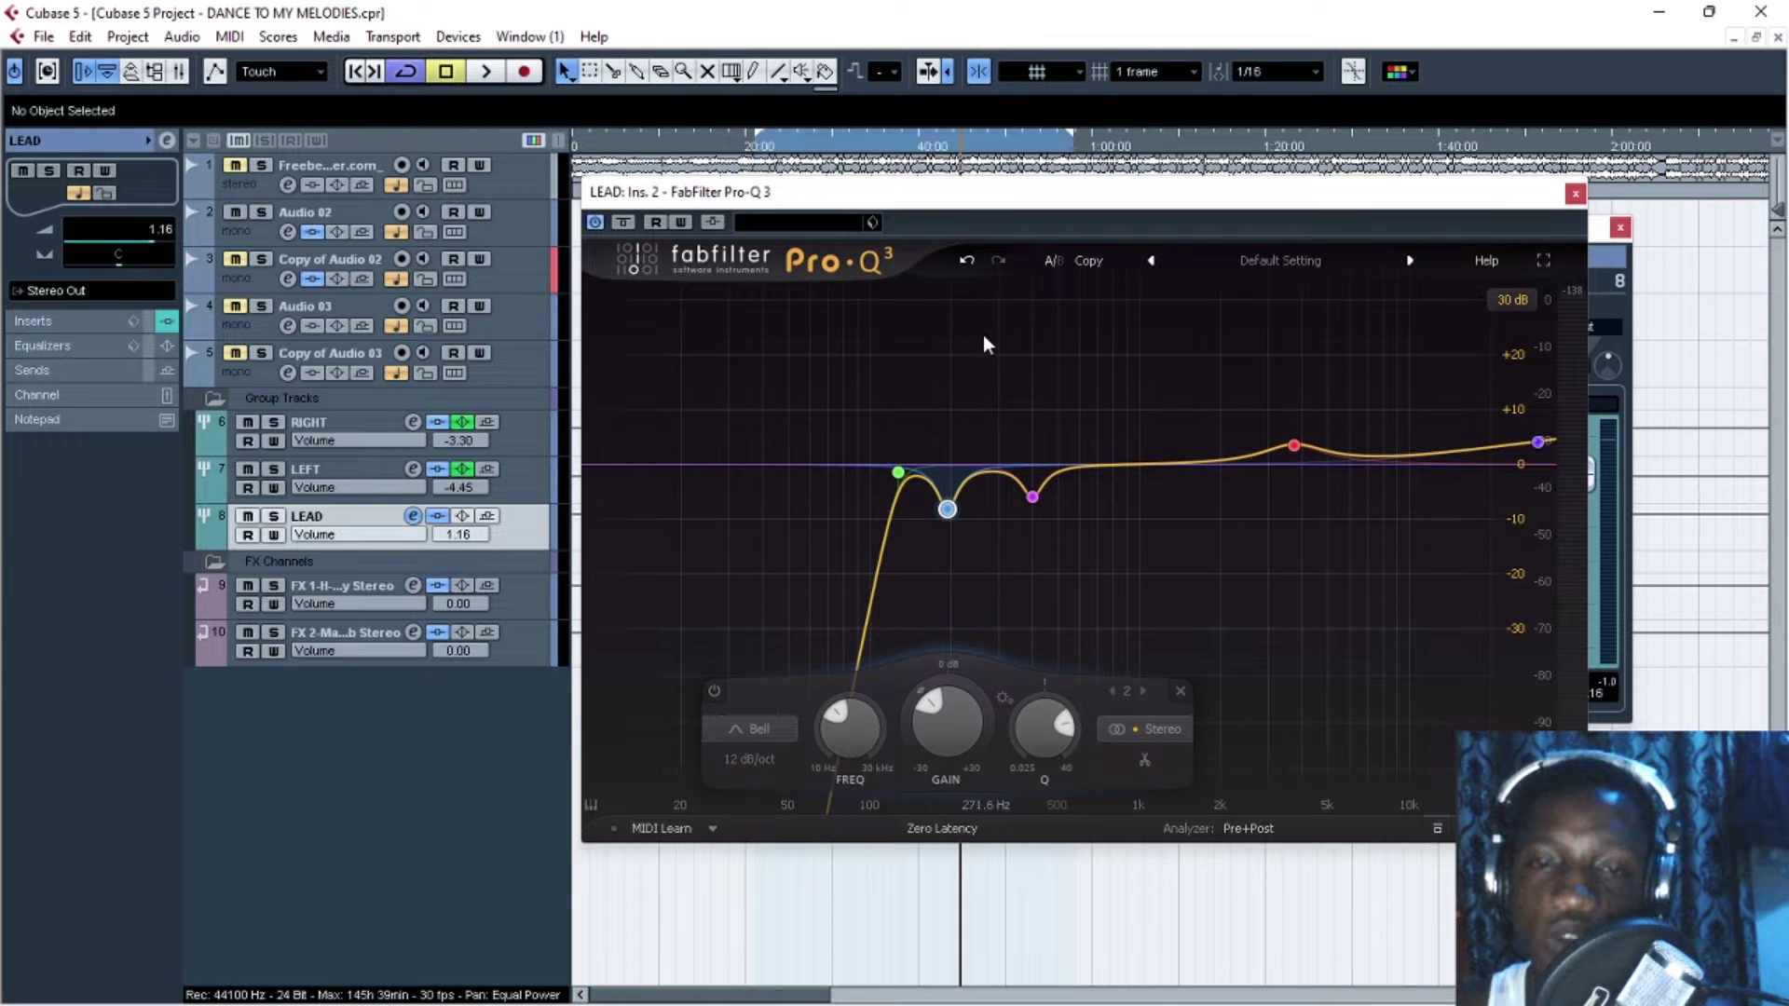
{"action": "left_click", "coordinate": [235, 166]}
{"action": "left_click", "coordinate": [235, 165]}
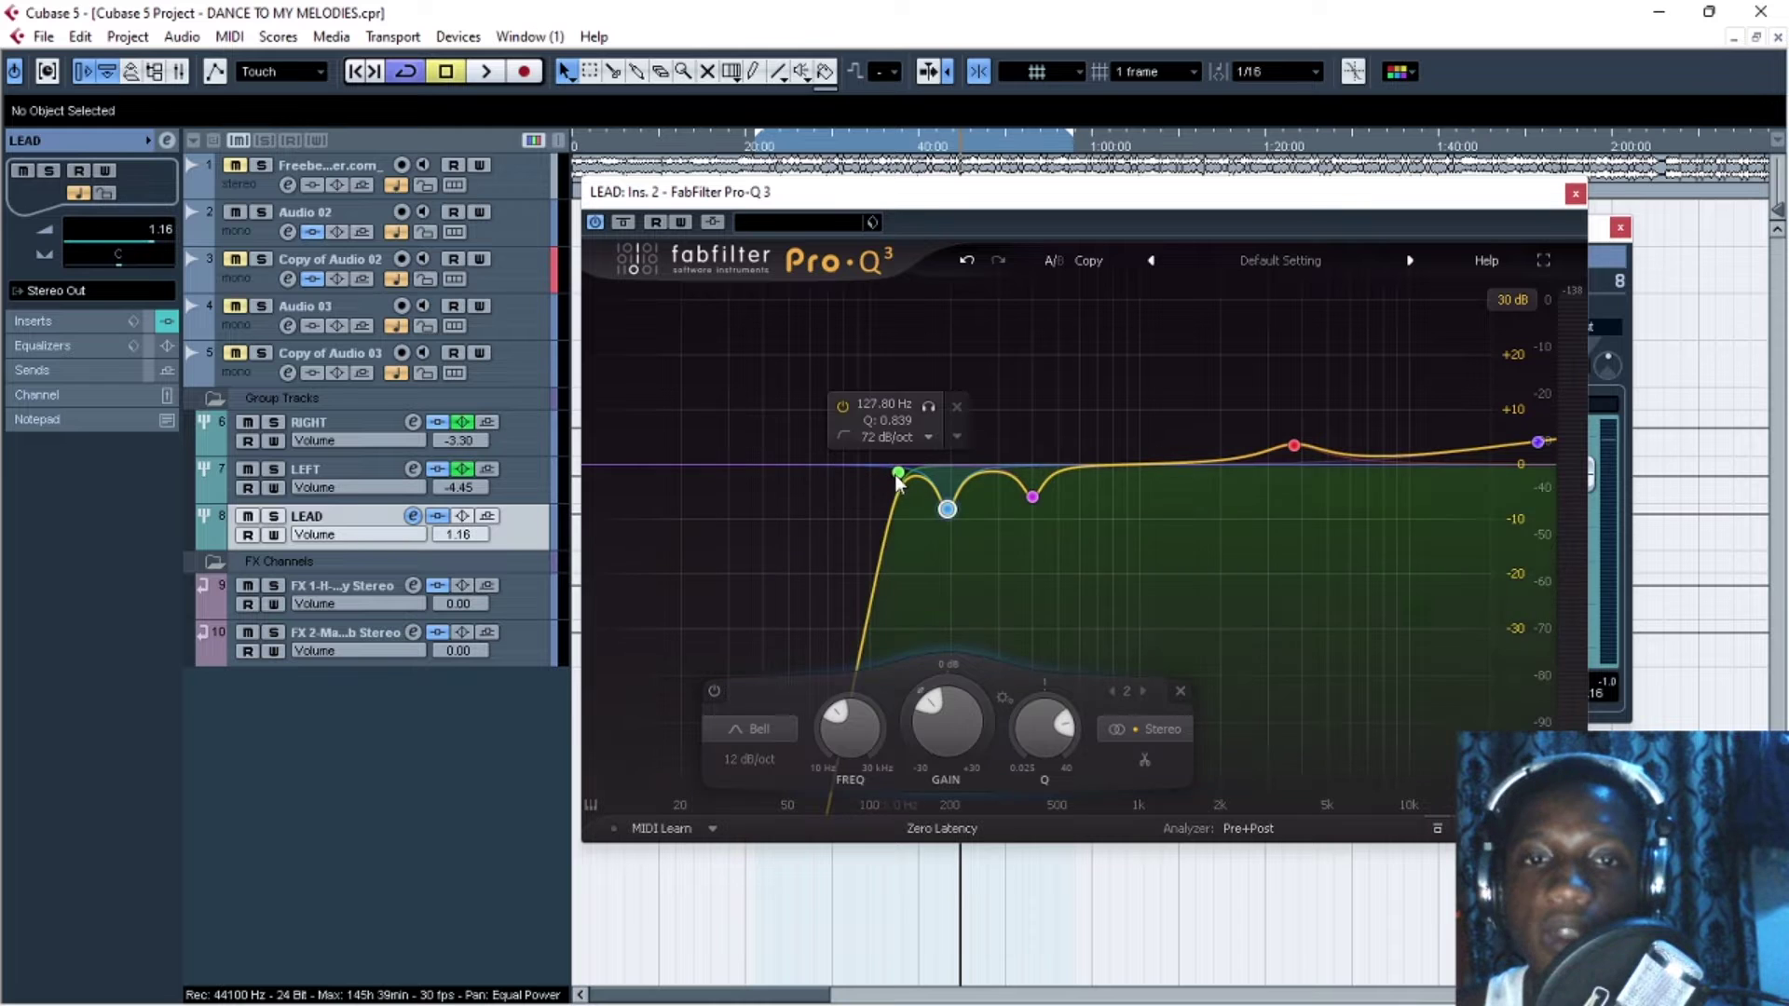
{"action": "key", "text": "space"}
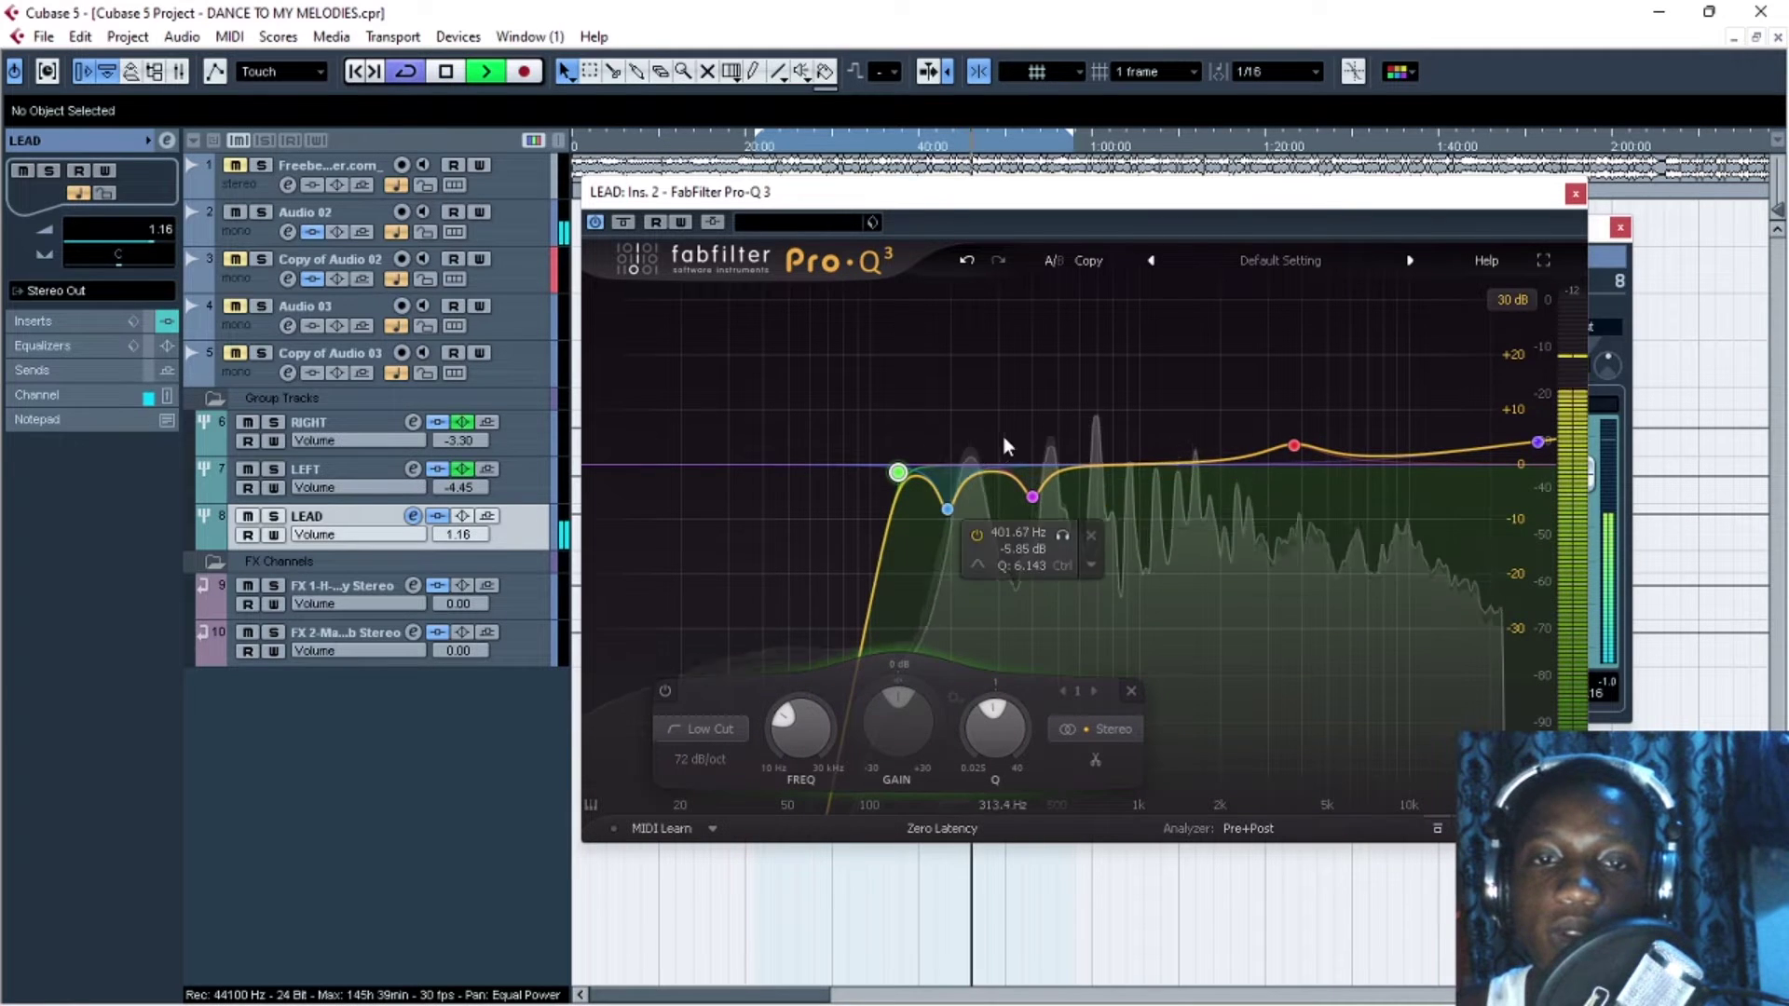
{"action": "key", "text": "space"}
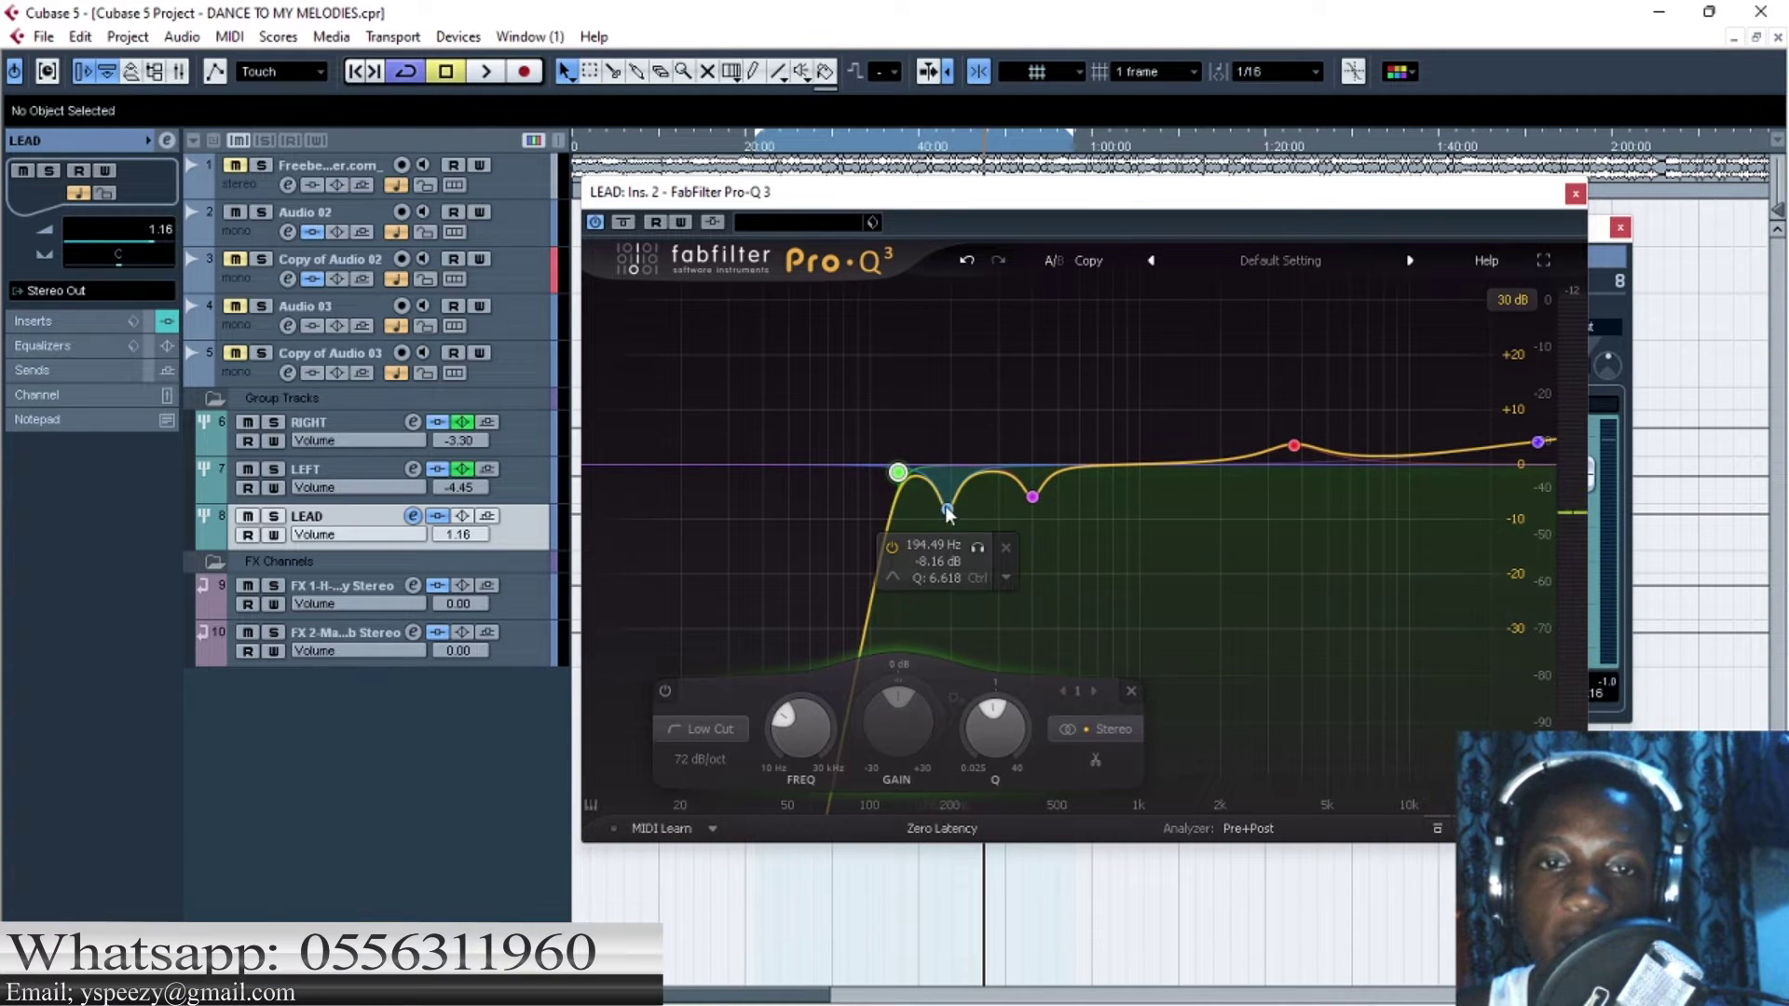
Solo the 194.49 Hz bell cut during playback to hear that frequency range, then unsolo it and stop
{"action": "left_click", "coordinate": [978, 548]}
{"action": "key", "text": "space"}
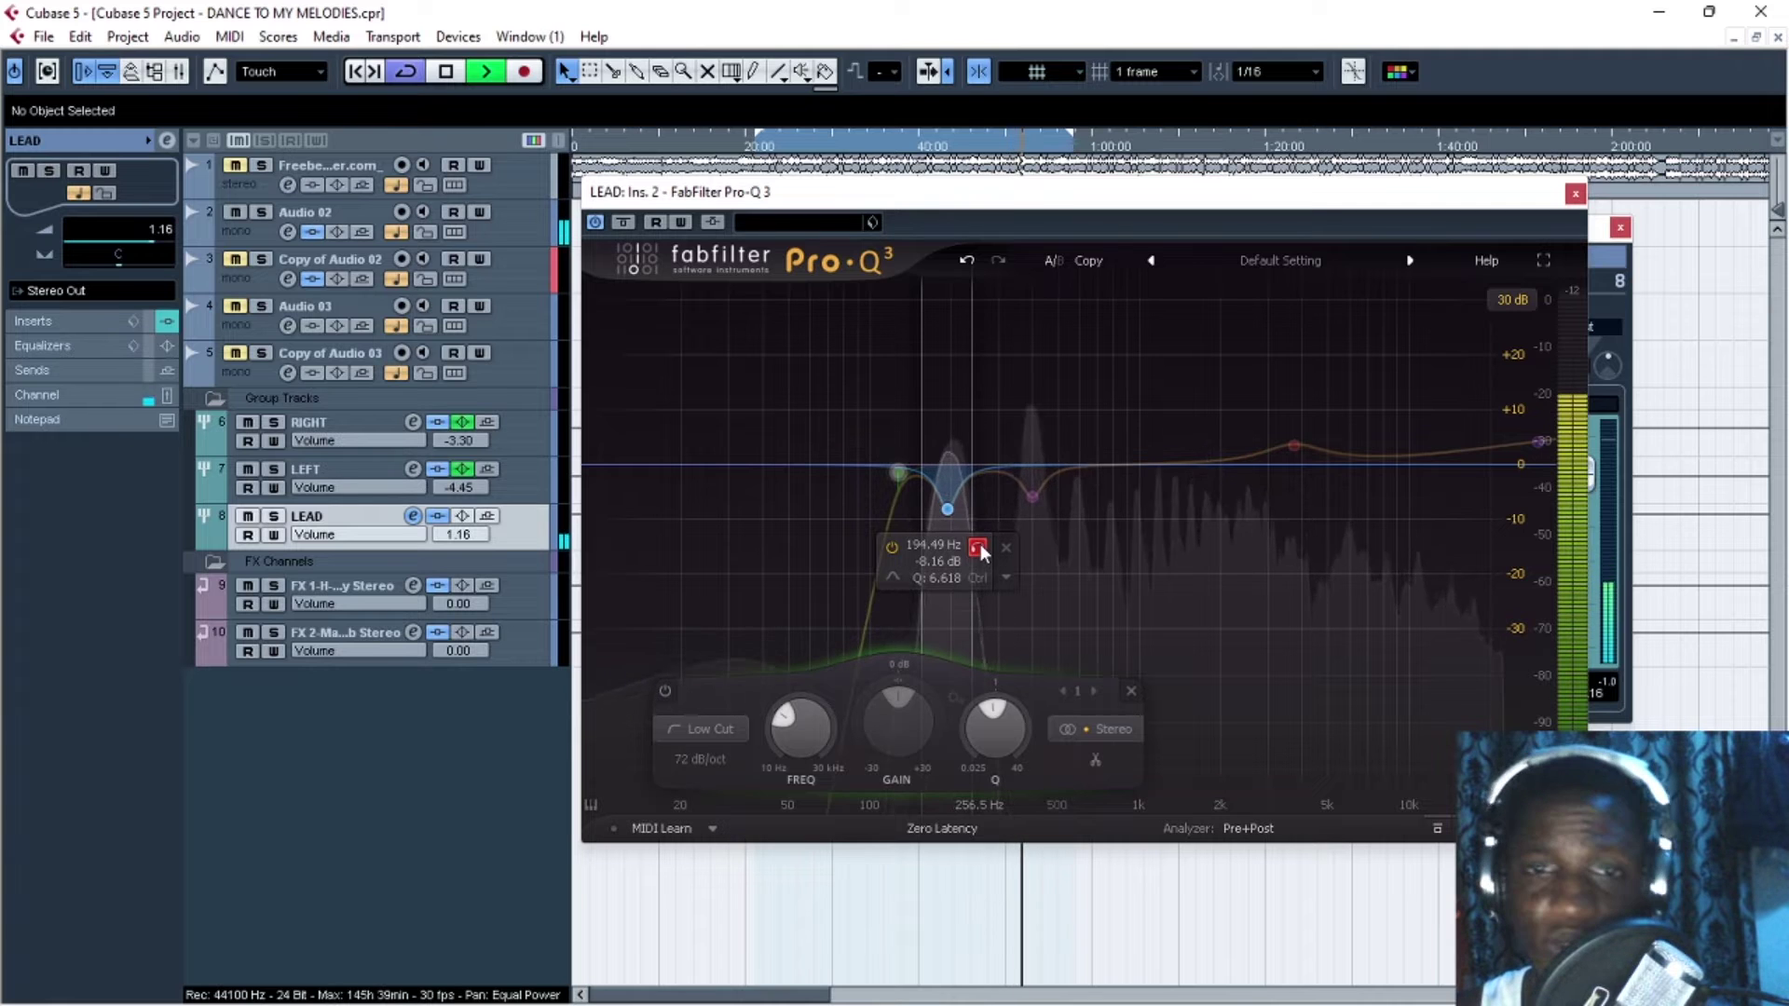
{"action": "left_click", "coordinate": [978, 548]}
{"action": "key", "text": "space"}
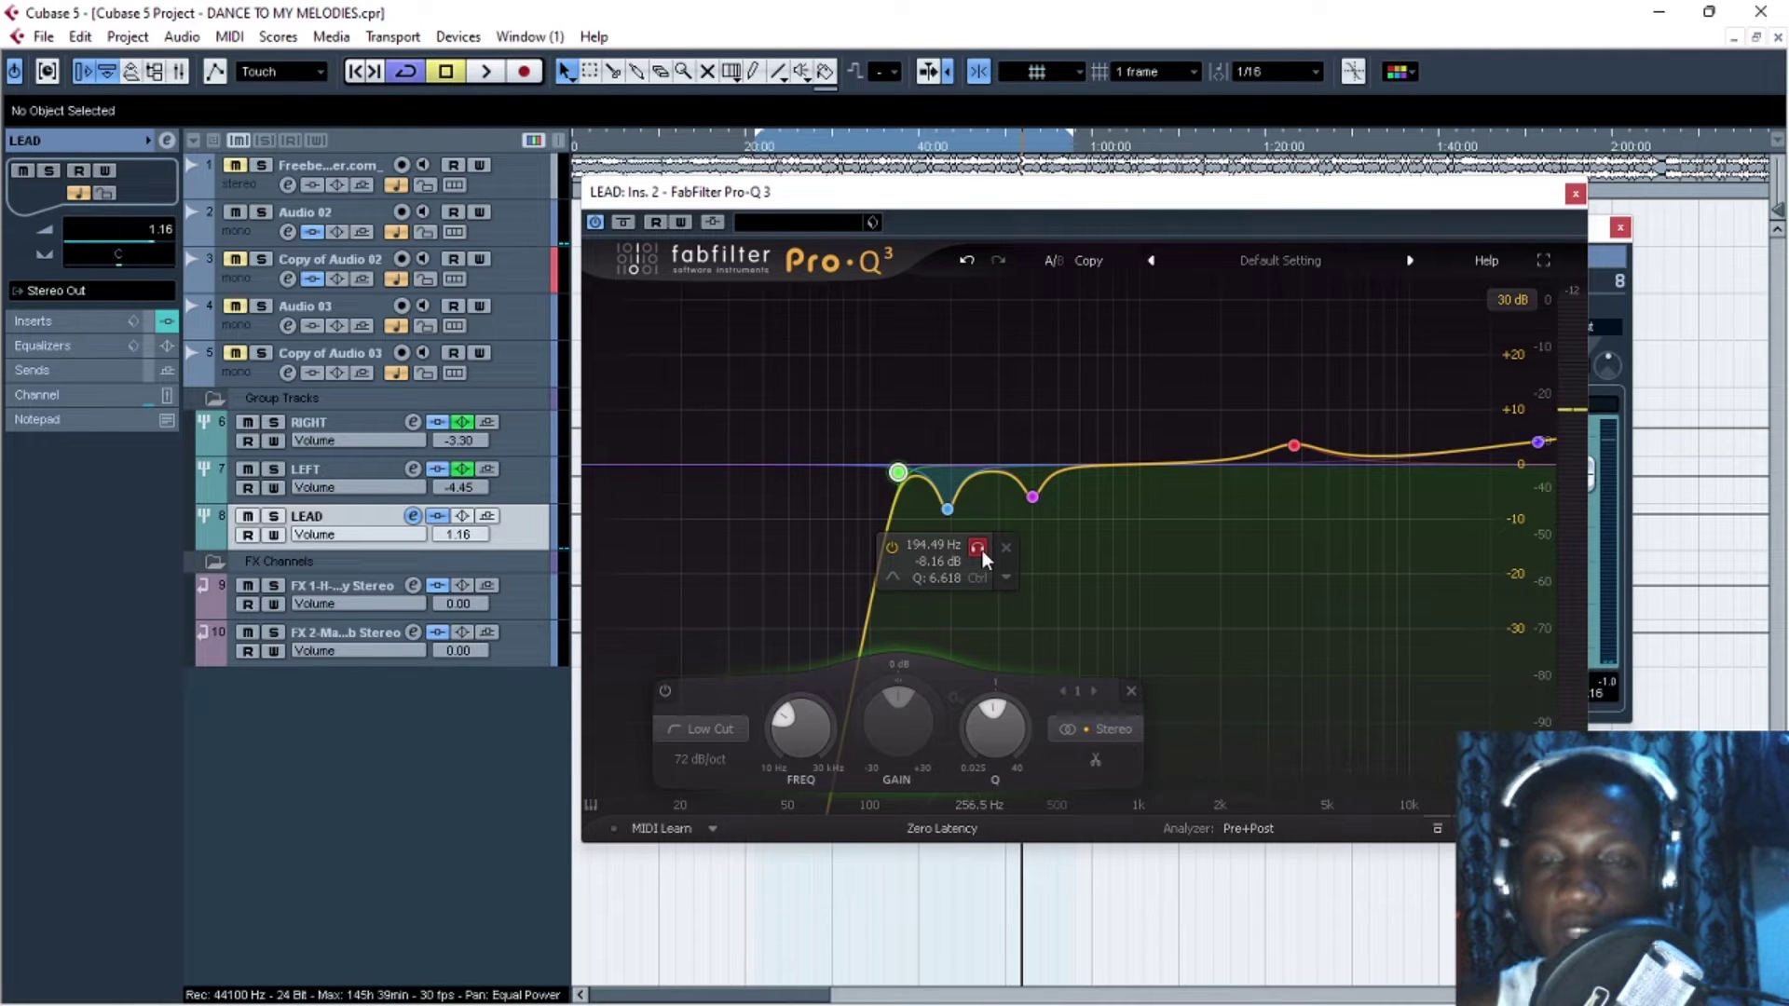
Audition the 401.67 Hz bell cut in solo while the vocal plays, then release the solo and stop playback
{"action": "mouse_move", "coordinate": [1034, 501]}
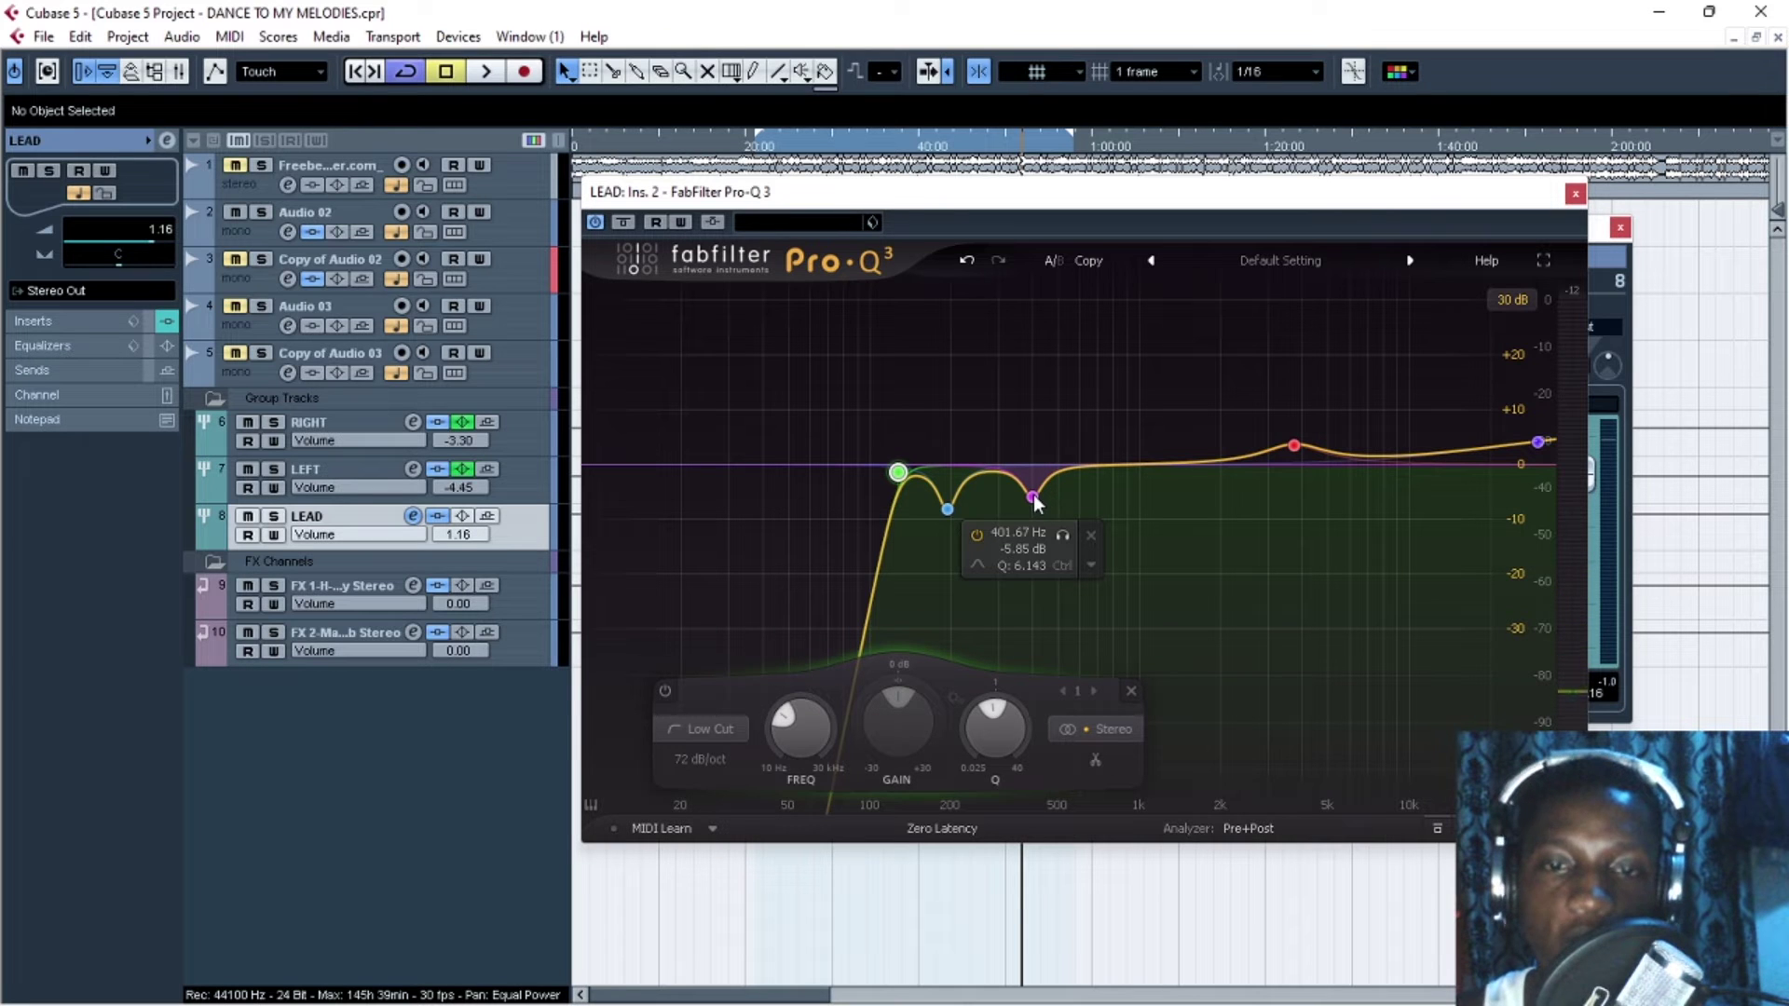
{"action": "left_click", "coordinate": [1034, 500]}
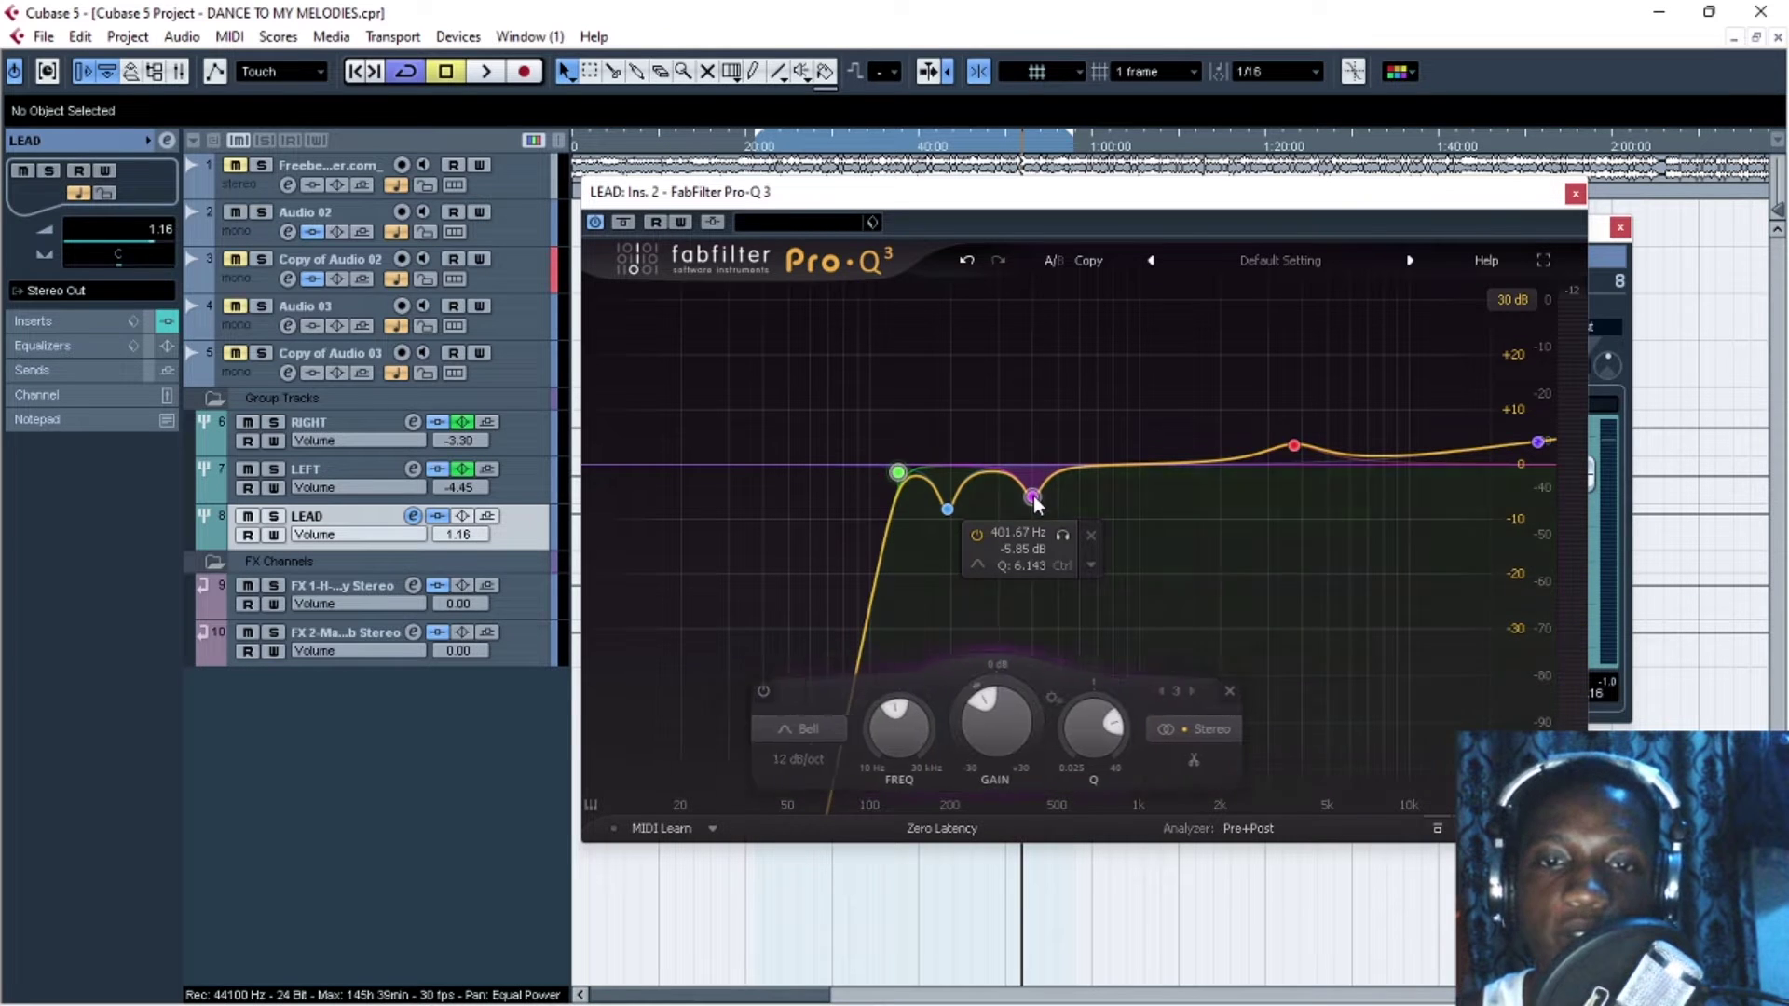
{"action": "left_click", "coordinate": [1068, 538]}
{"action": "key", "text": "space"}
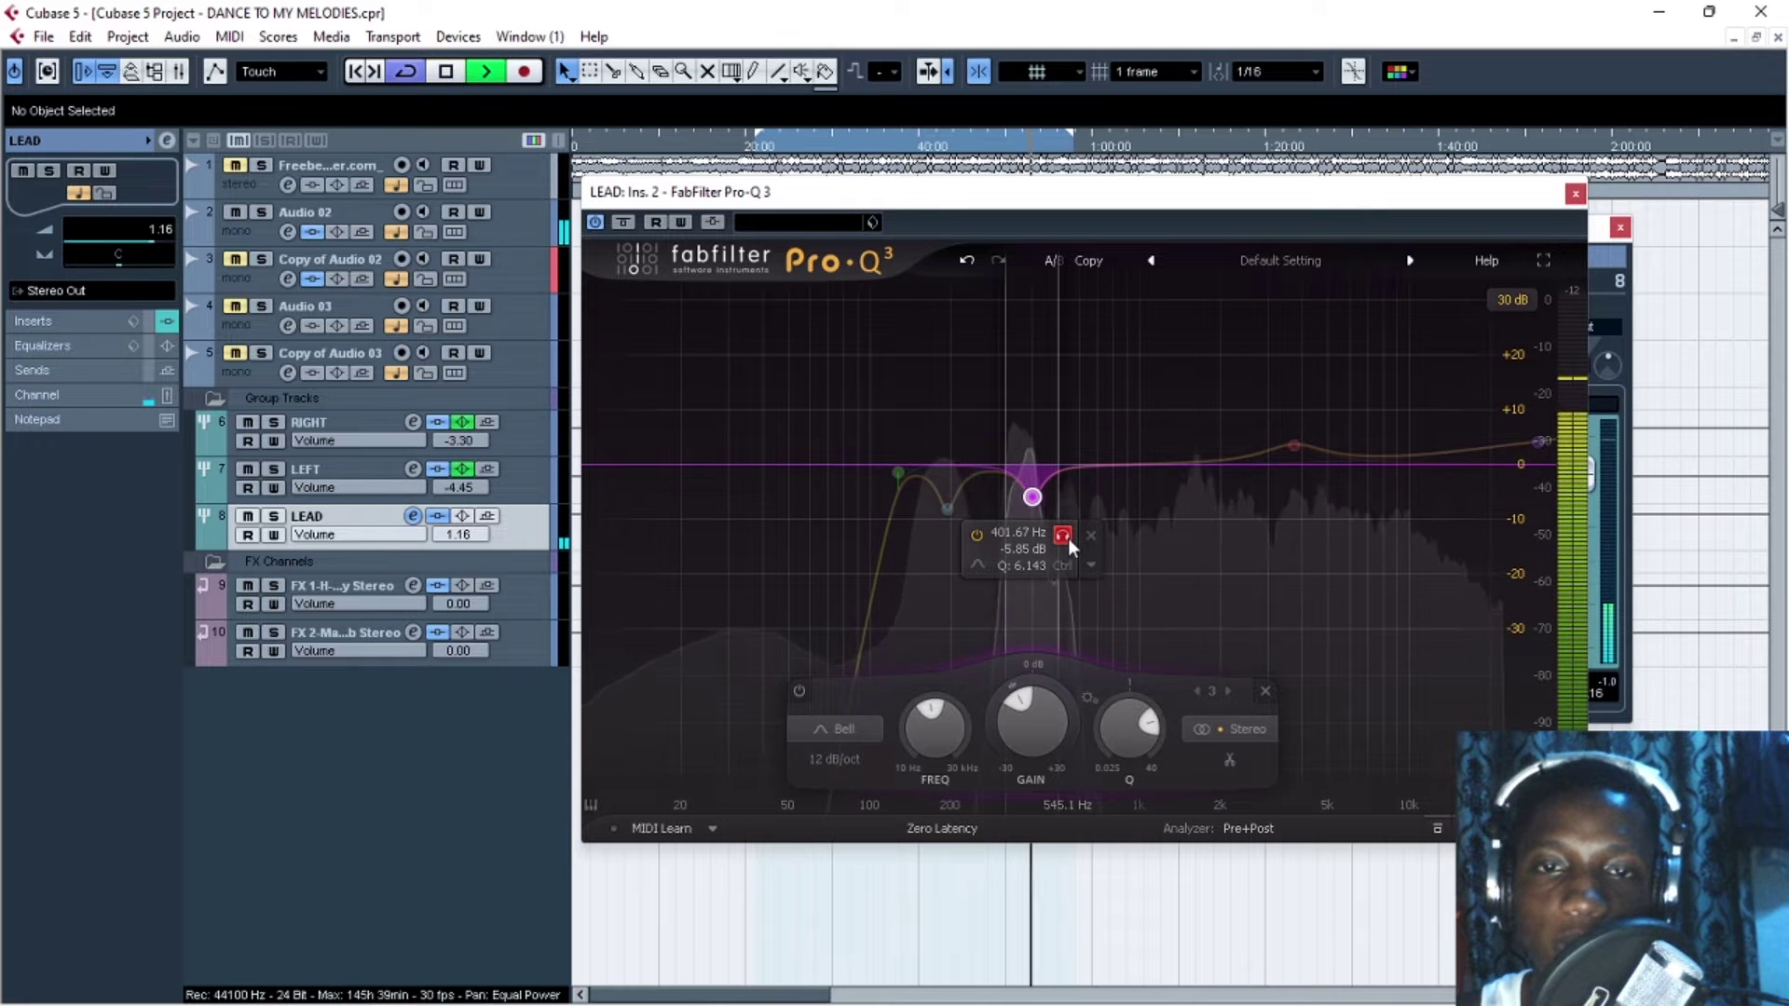
{"action": "left_click", "coordinate": [1066, 535]}
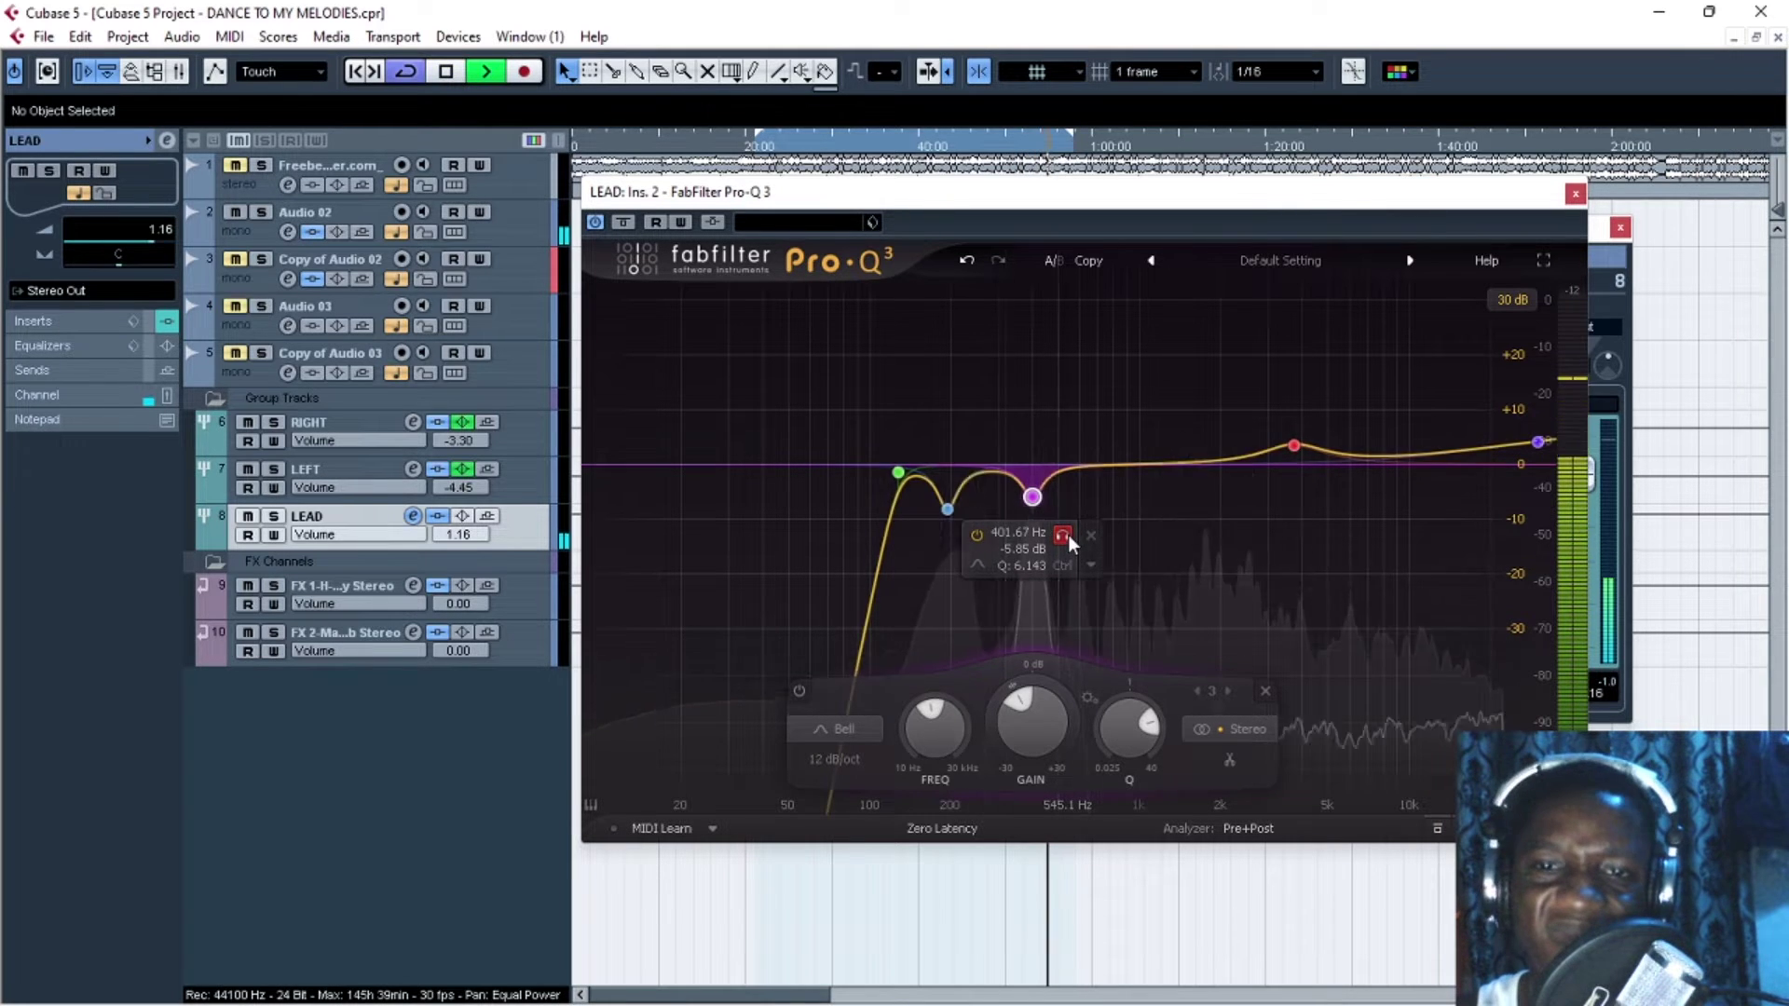
{"action": "key", "text": "space"}
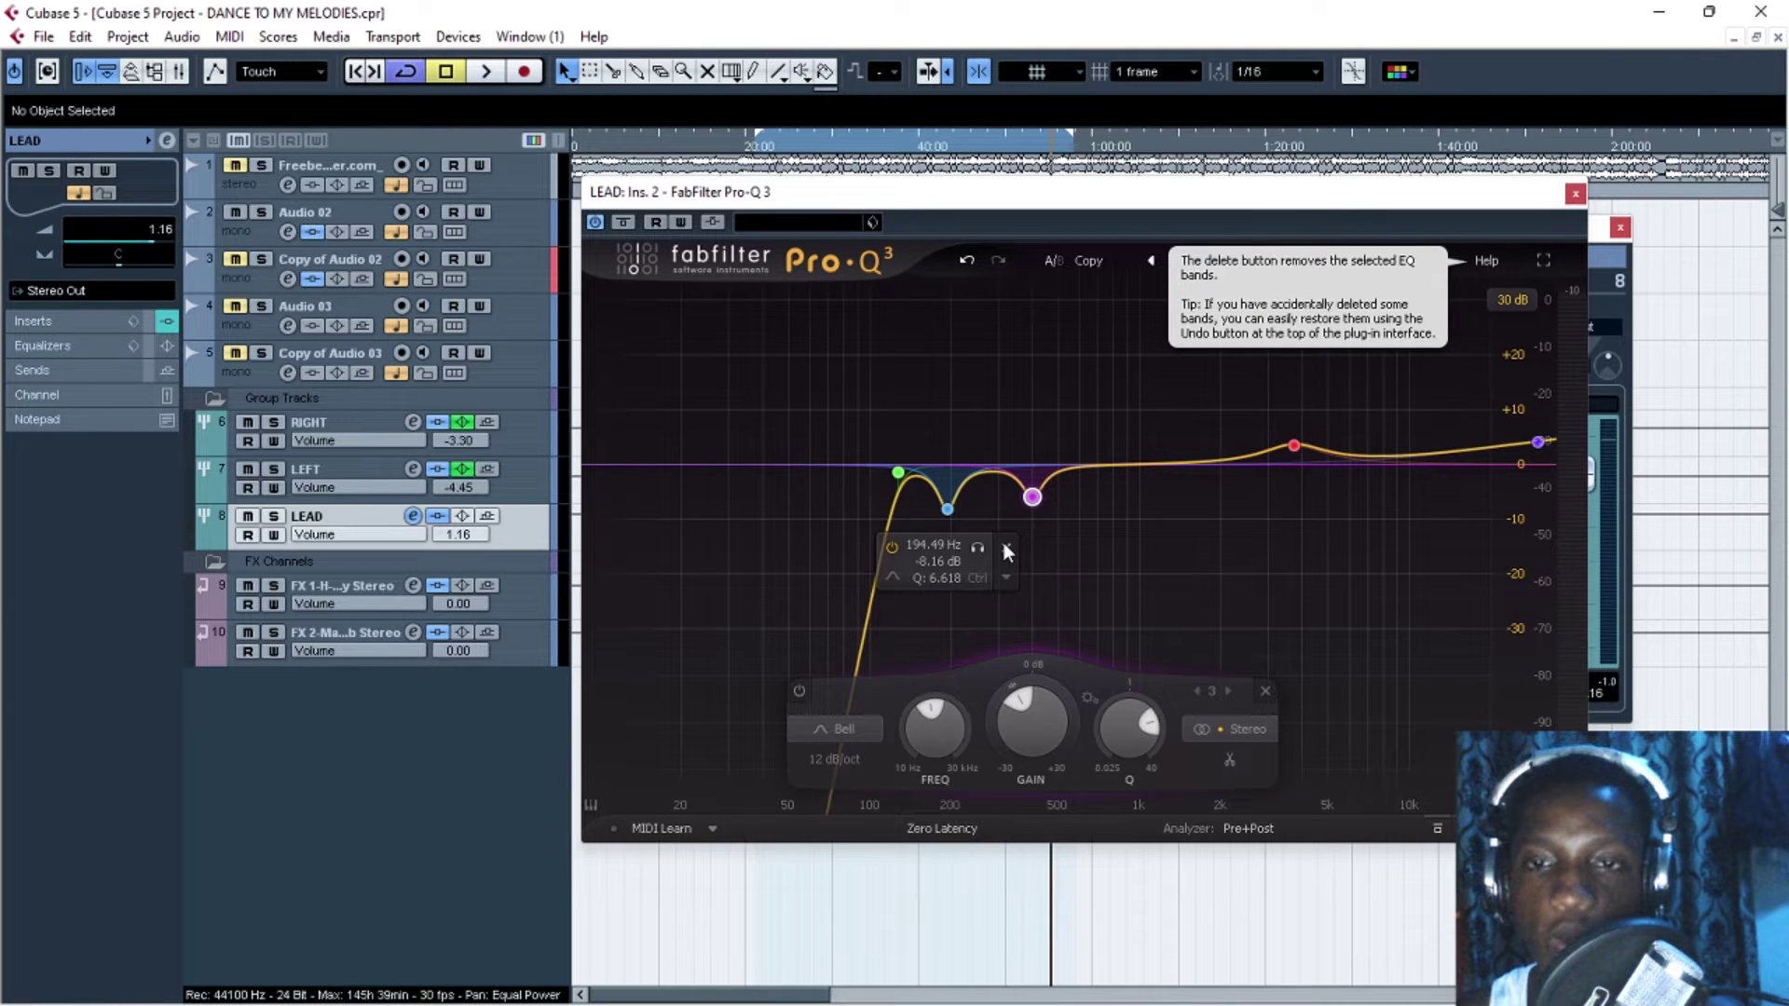
Audition the 3746.7 Hz bell boost in solo over two short playbacks of the vocal, ending with solo off
{"action": "left_click", "coordinate": [1293, 446]}
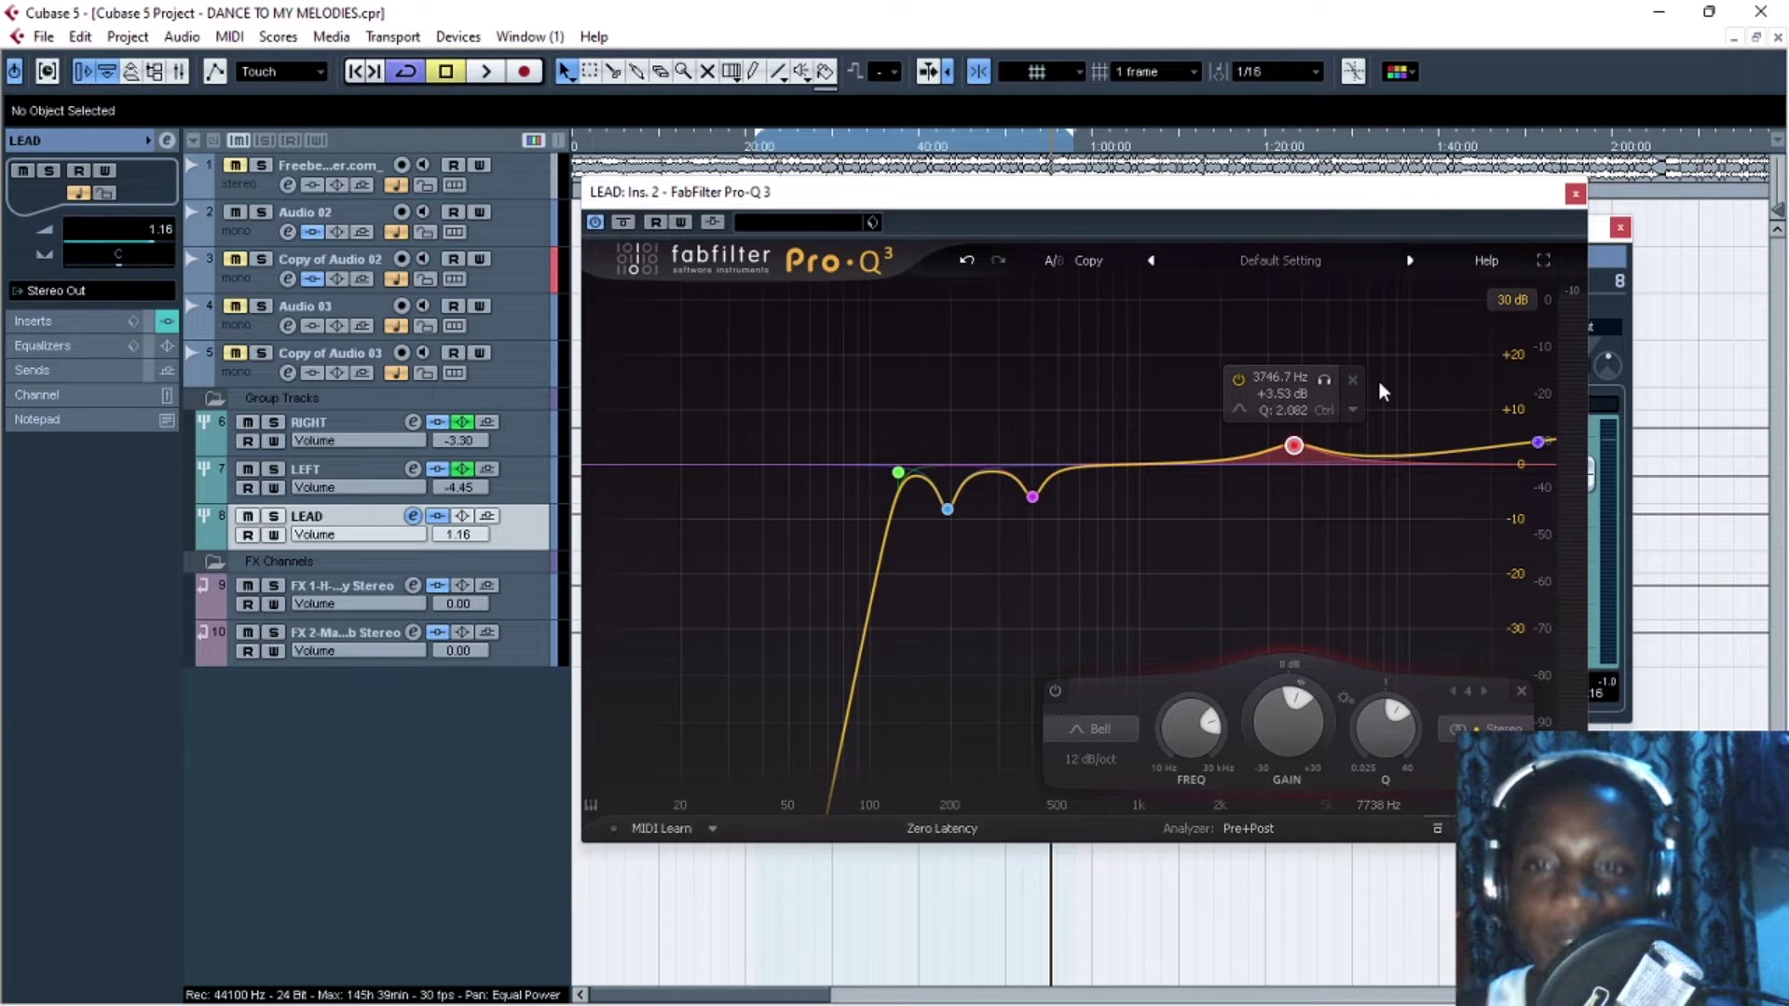
{"action": "left_click", "coordinate": [1326, 379]}
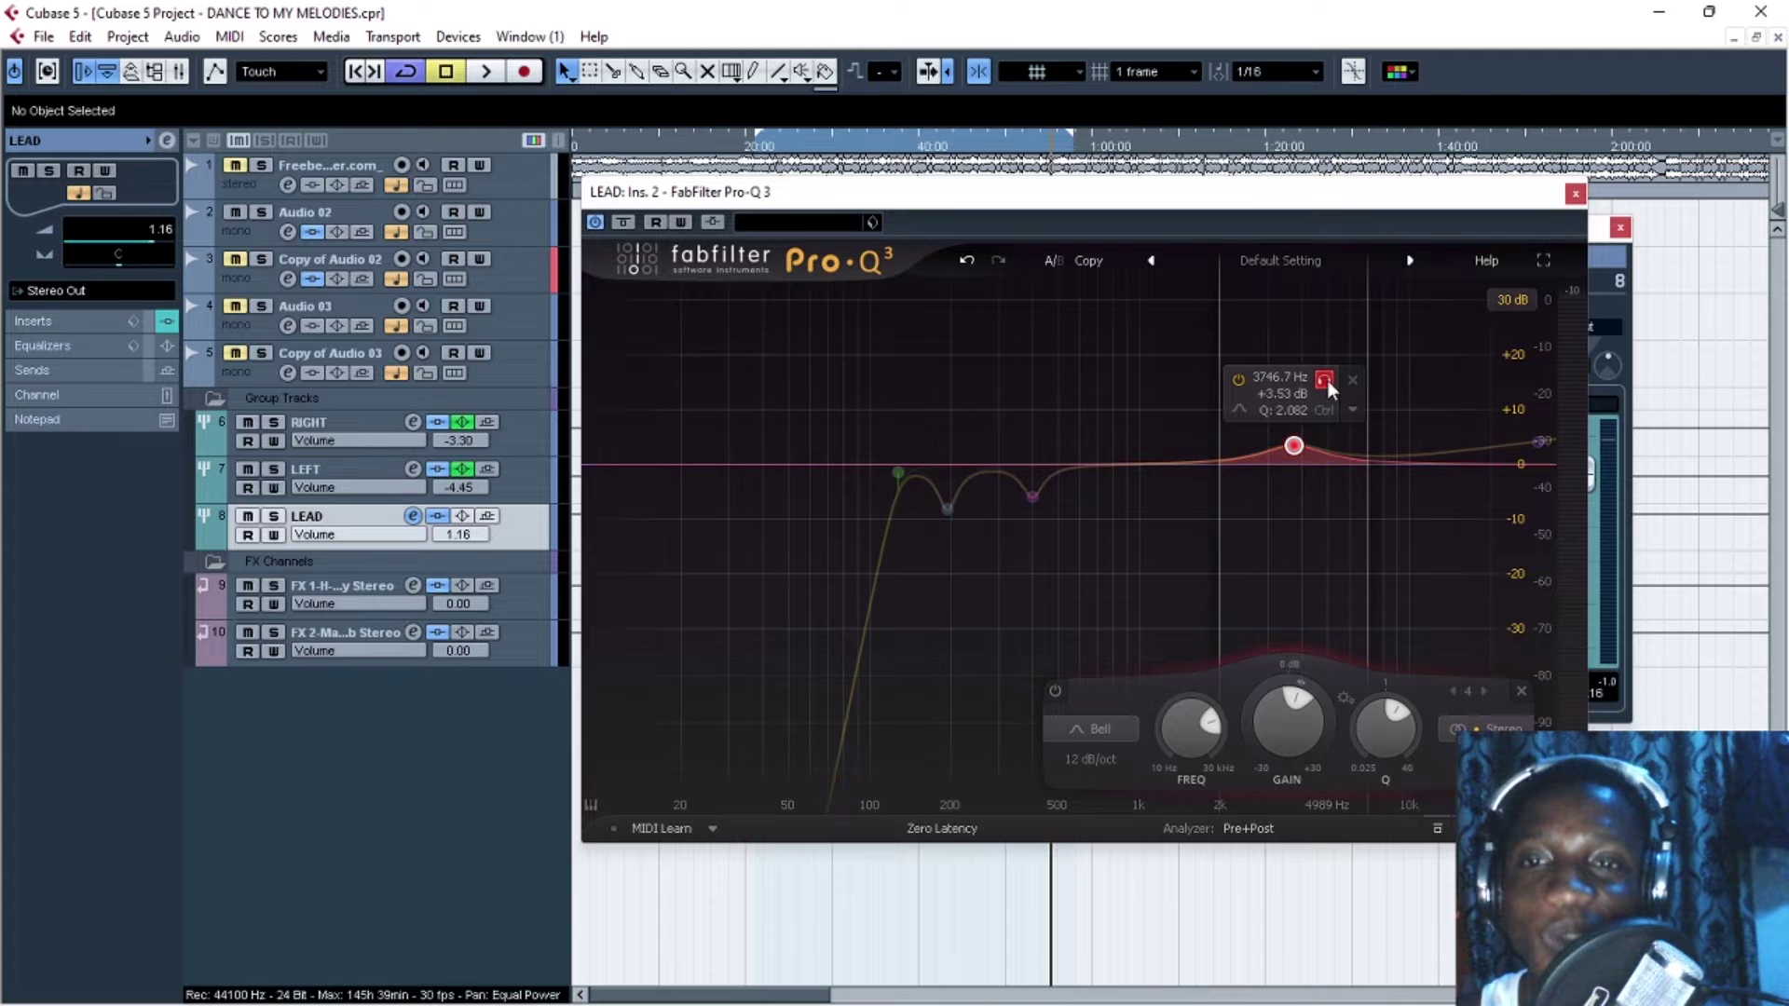
{"action": "key", "text": "space"}
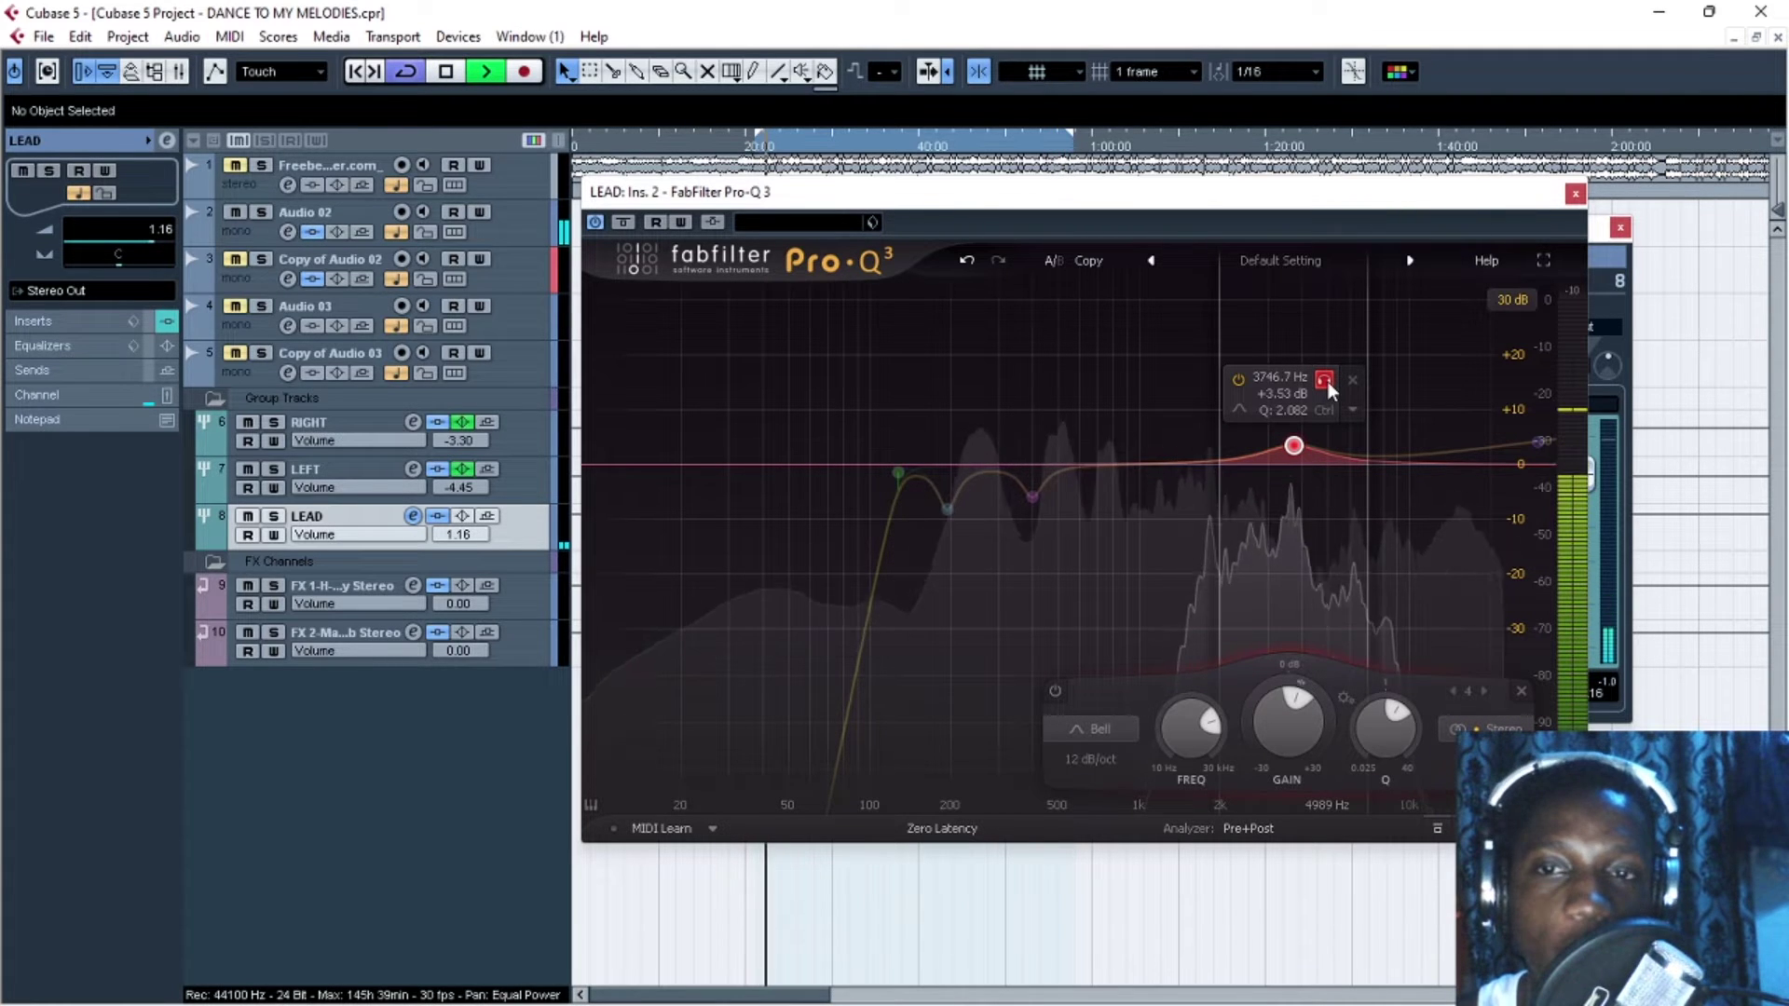
{"action": "key", "text": "space"}
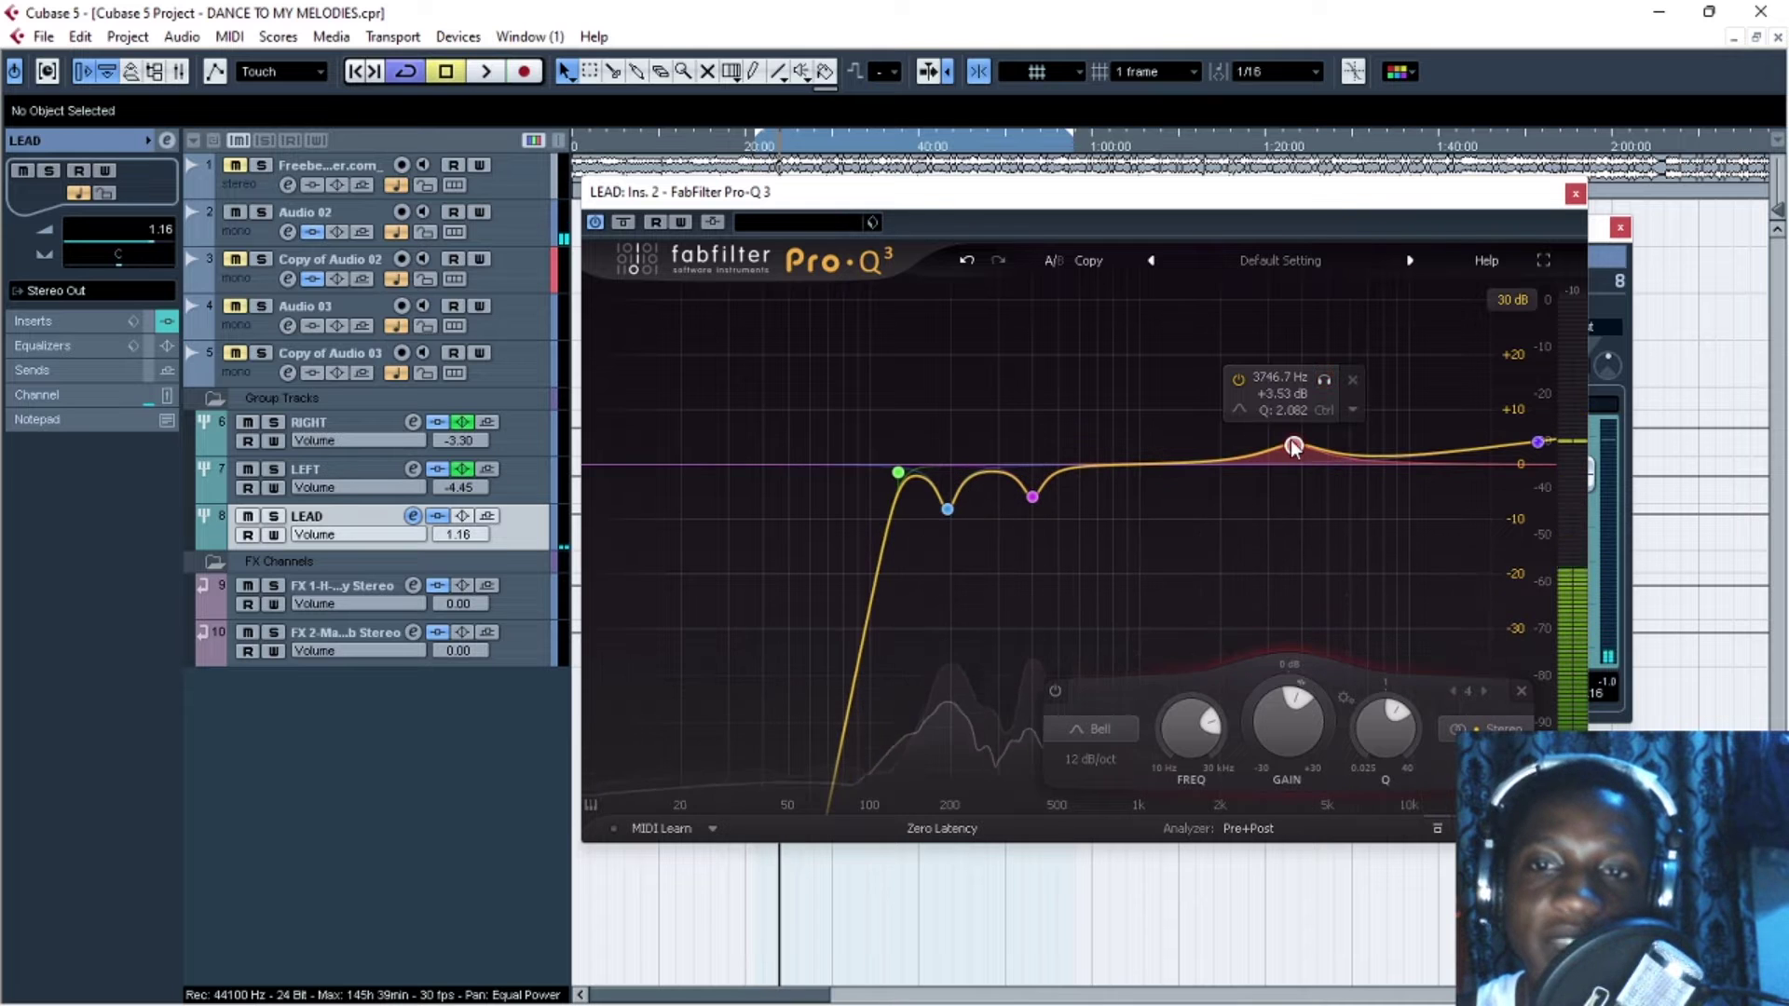
{"action": "key", "text": "space"}
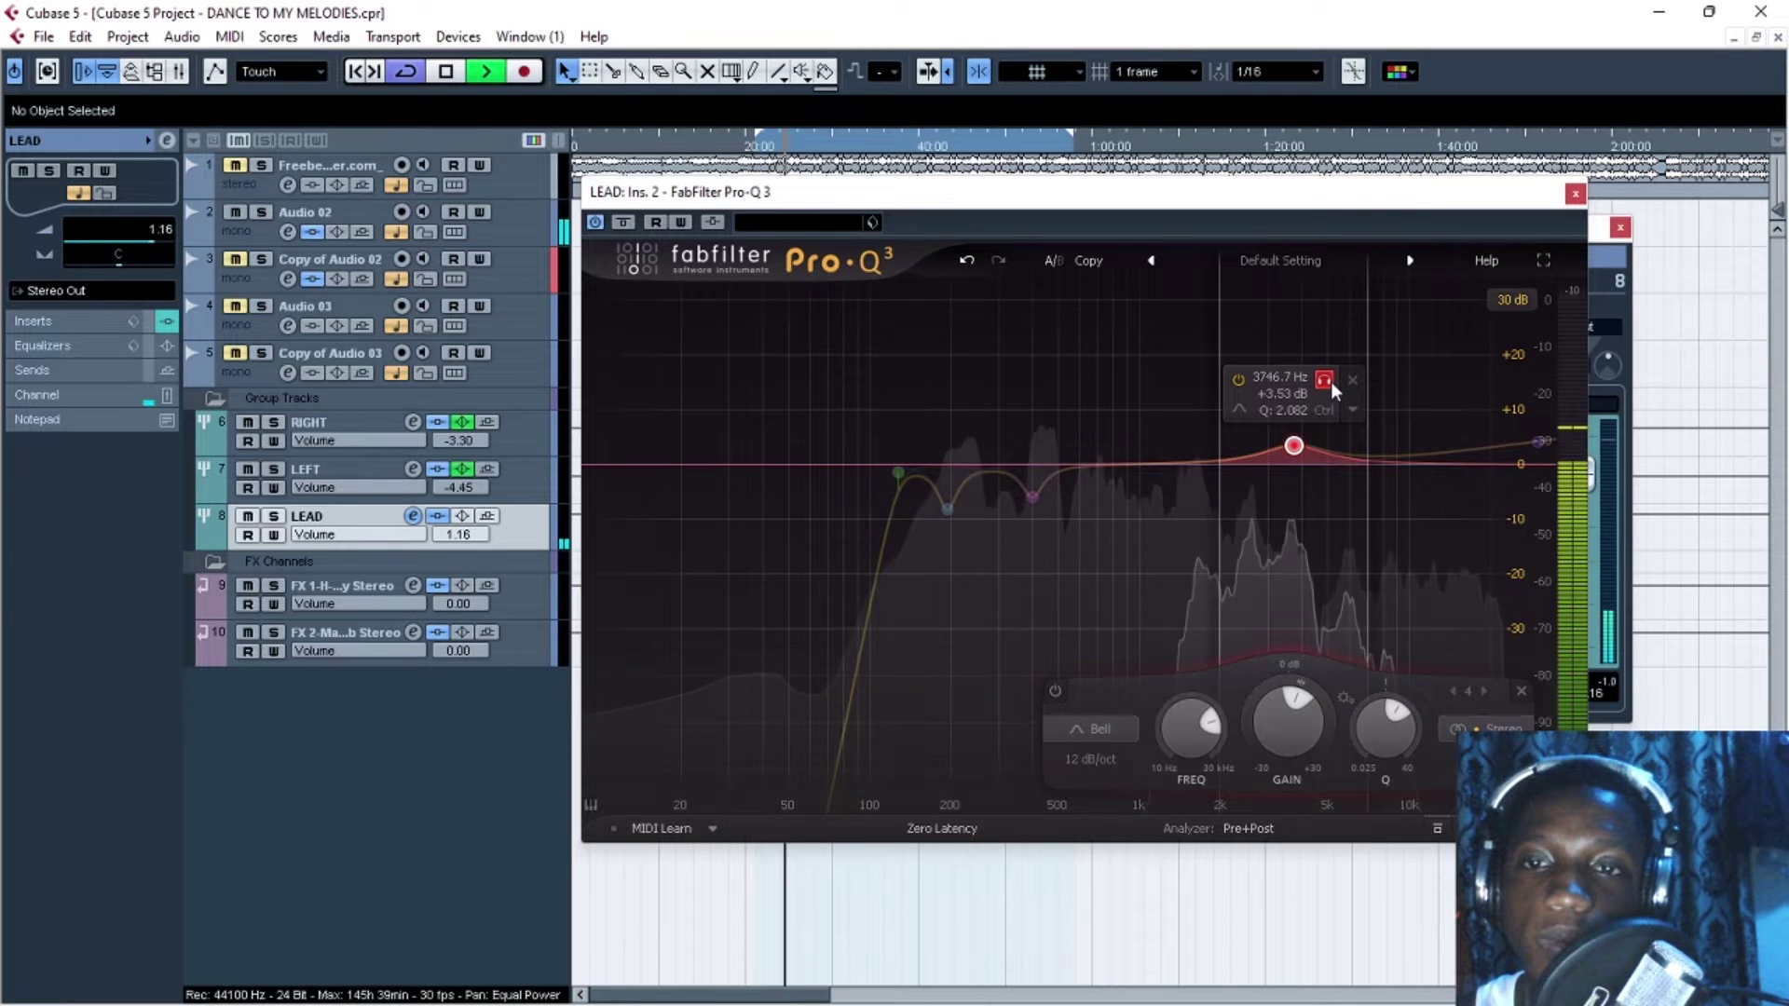
{"action": "key", "text": "space"}
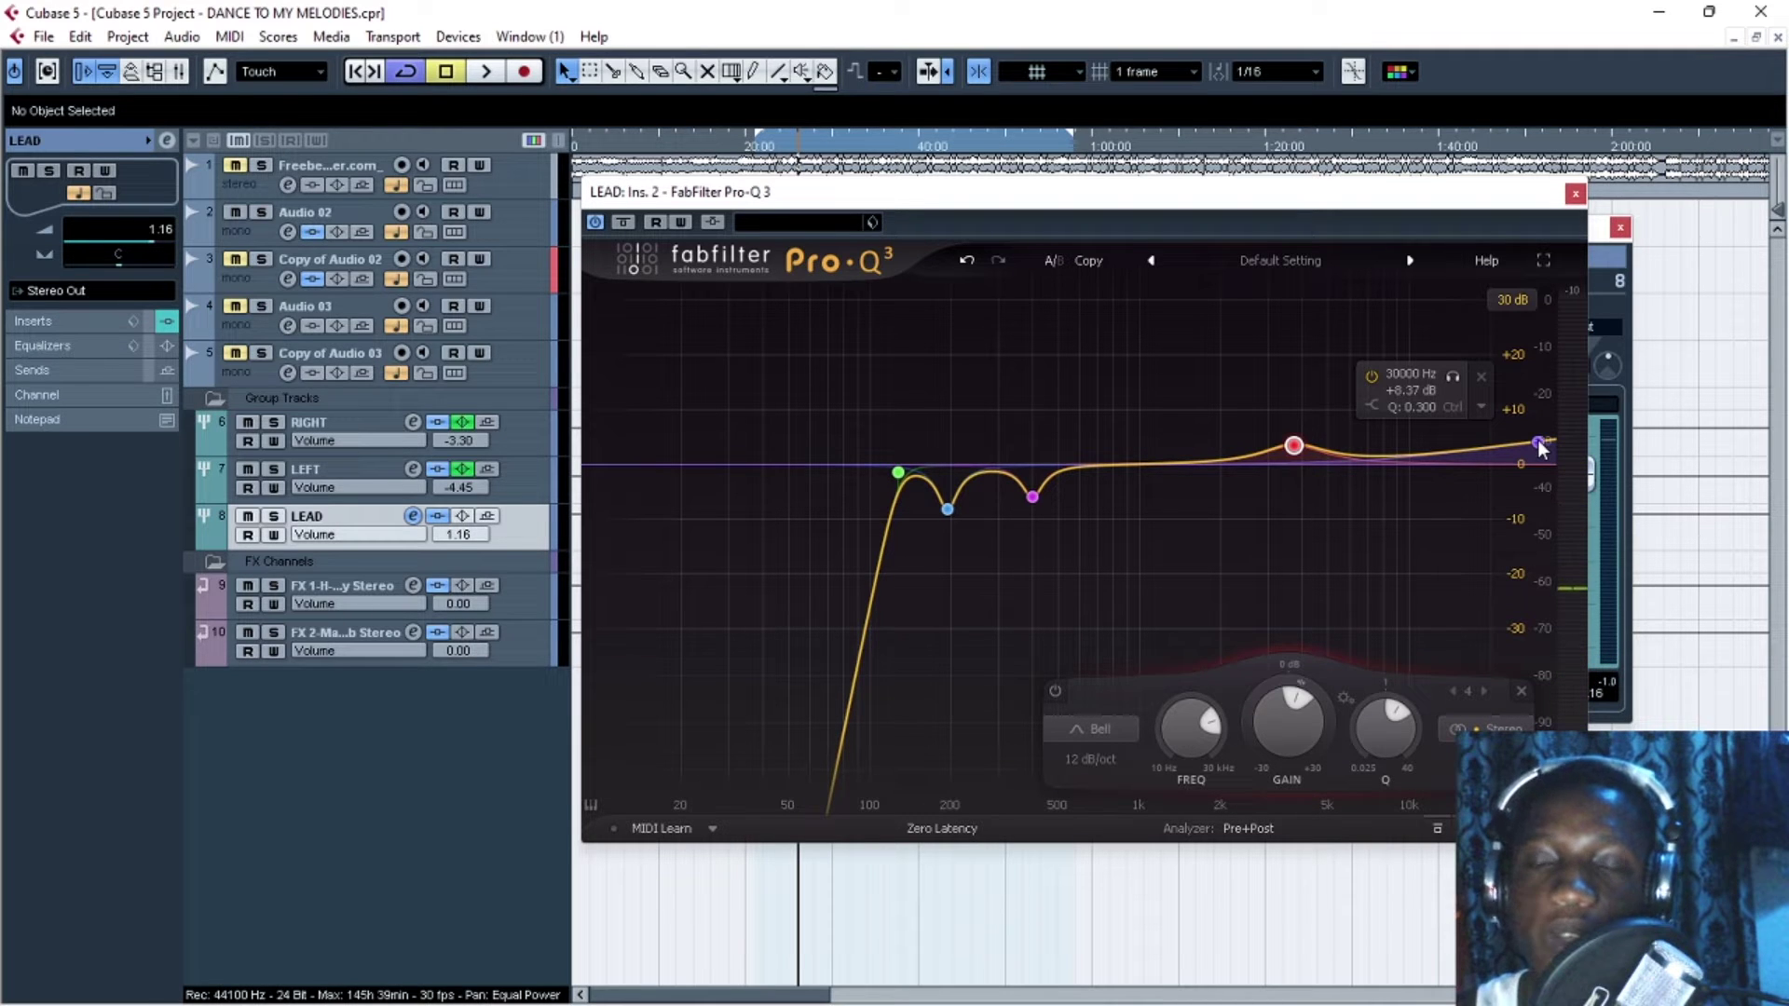
Audition the 30000 Hz high shelf in solo during playback, stop, and close the Pro-Q 3 editor
{"action": "left_click", "coordinate": [1538, 444]}
{"action": "left_click", "coordinate": [1447, 377]}
{"action": "key", "text": "space"}
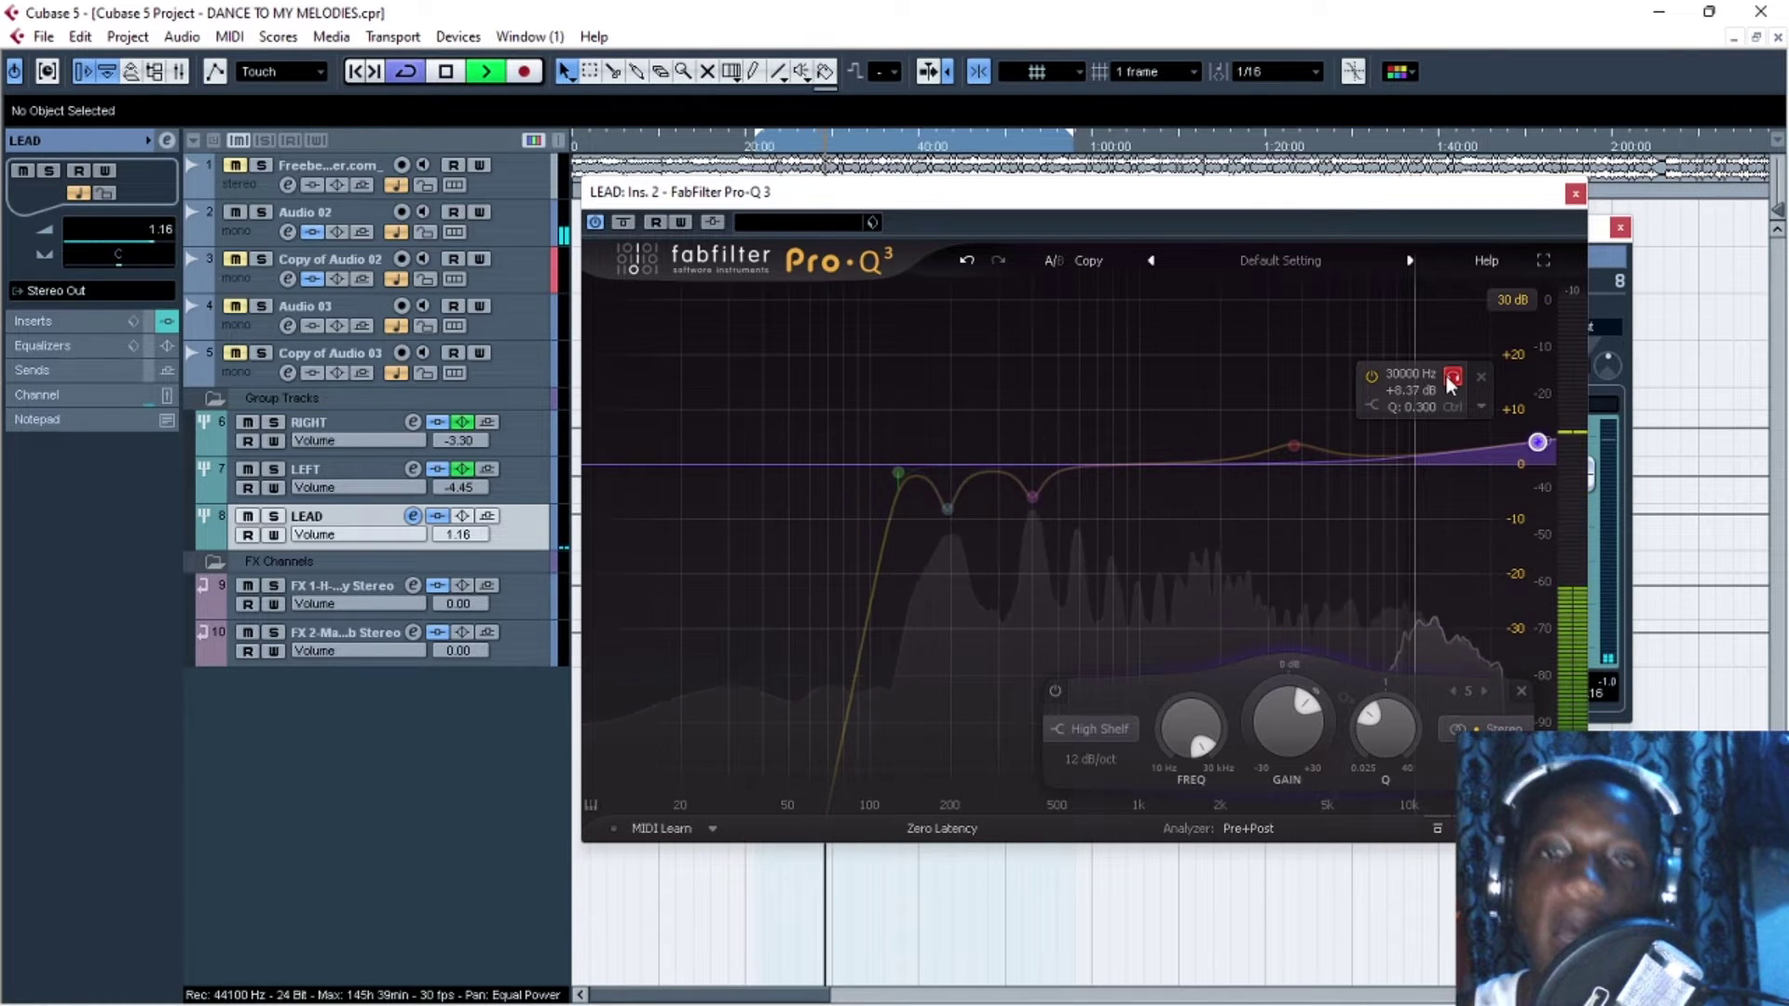
{"action": "left_click", "coordinate": [1449, 377]}
{"action": "key", "text": "space"}
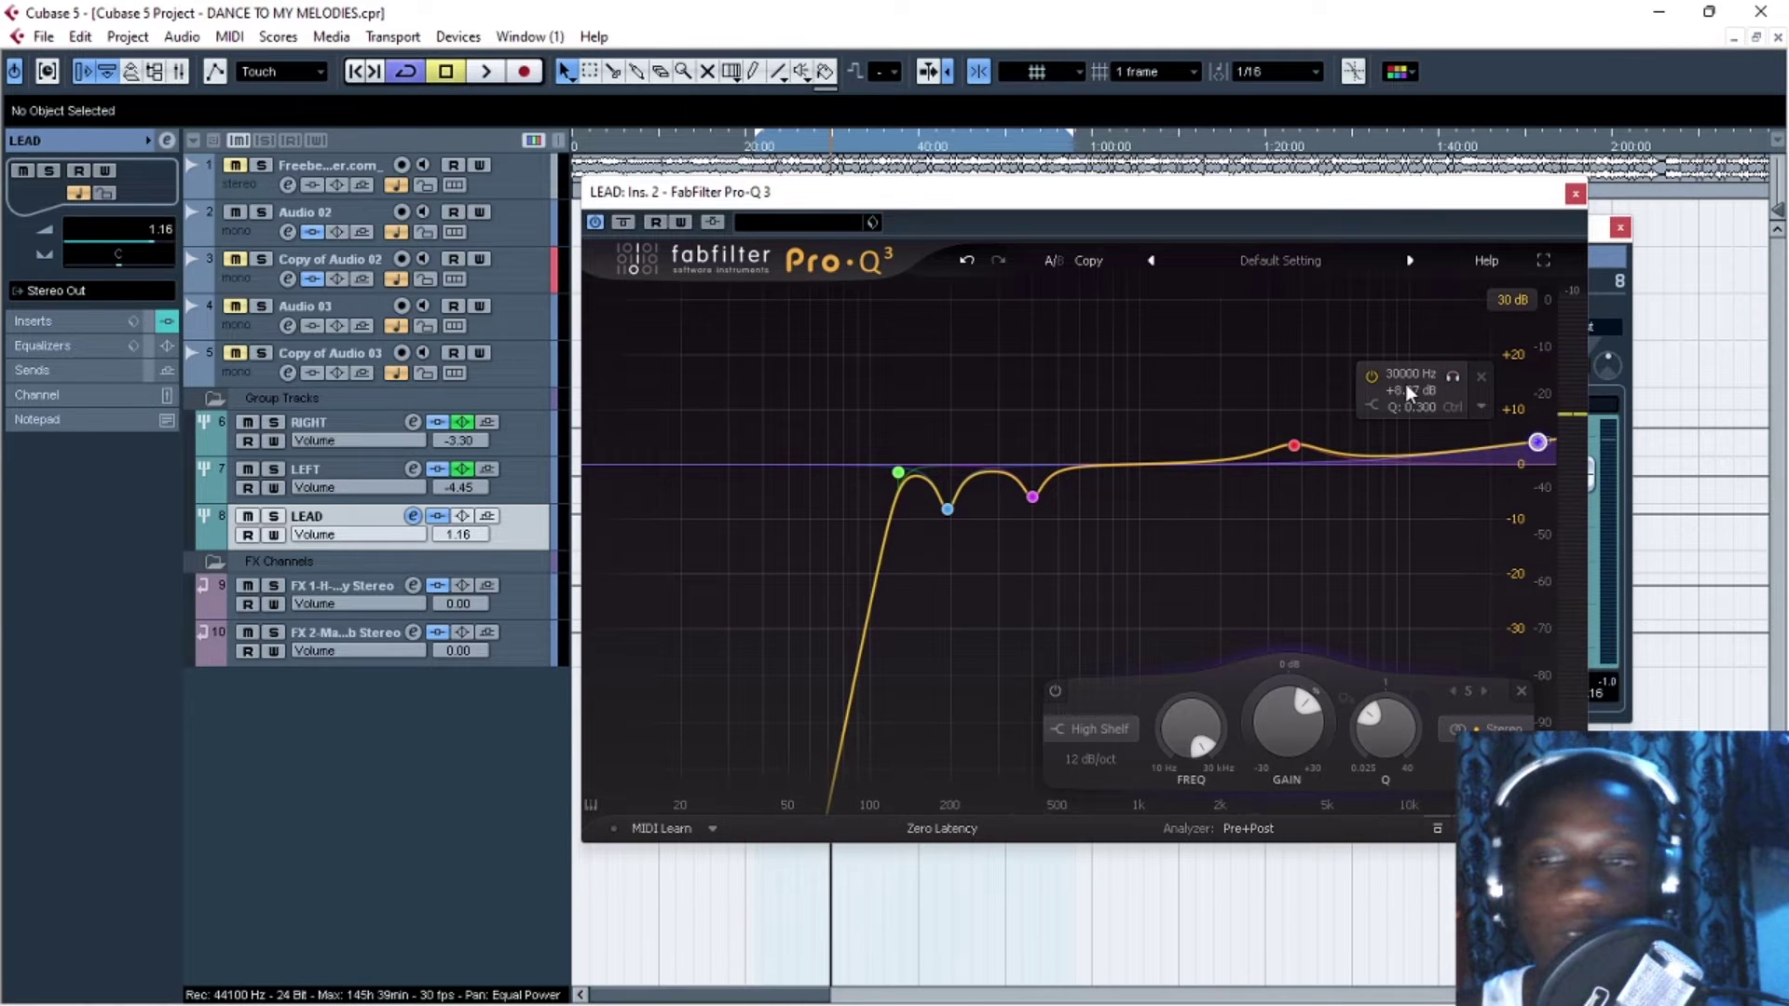
{"action": "left_click", "coordinate": [1574, 196]}
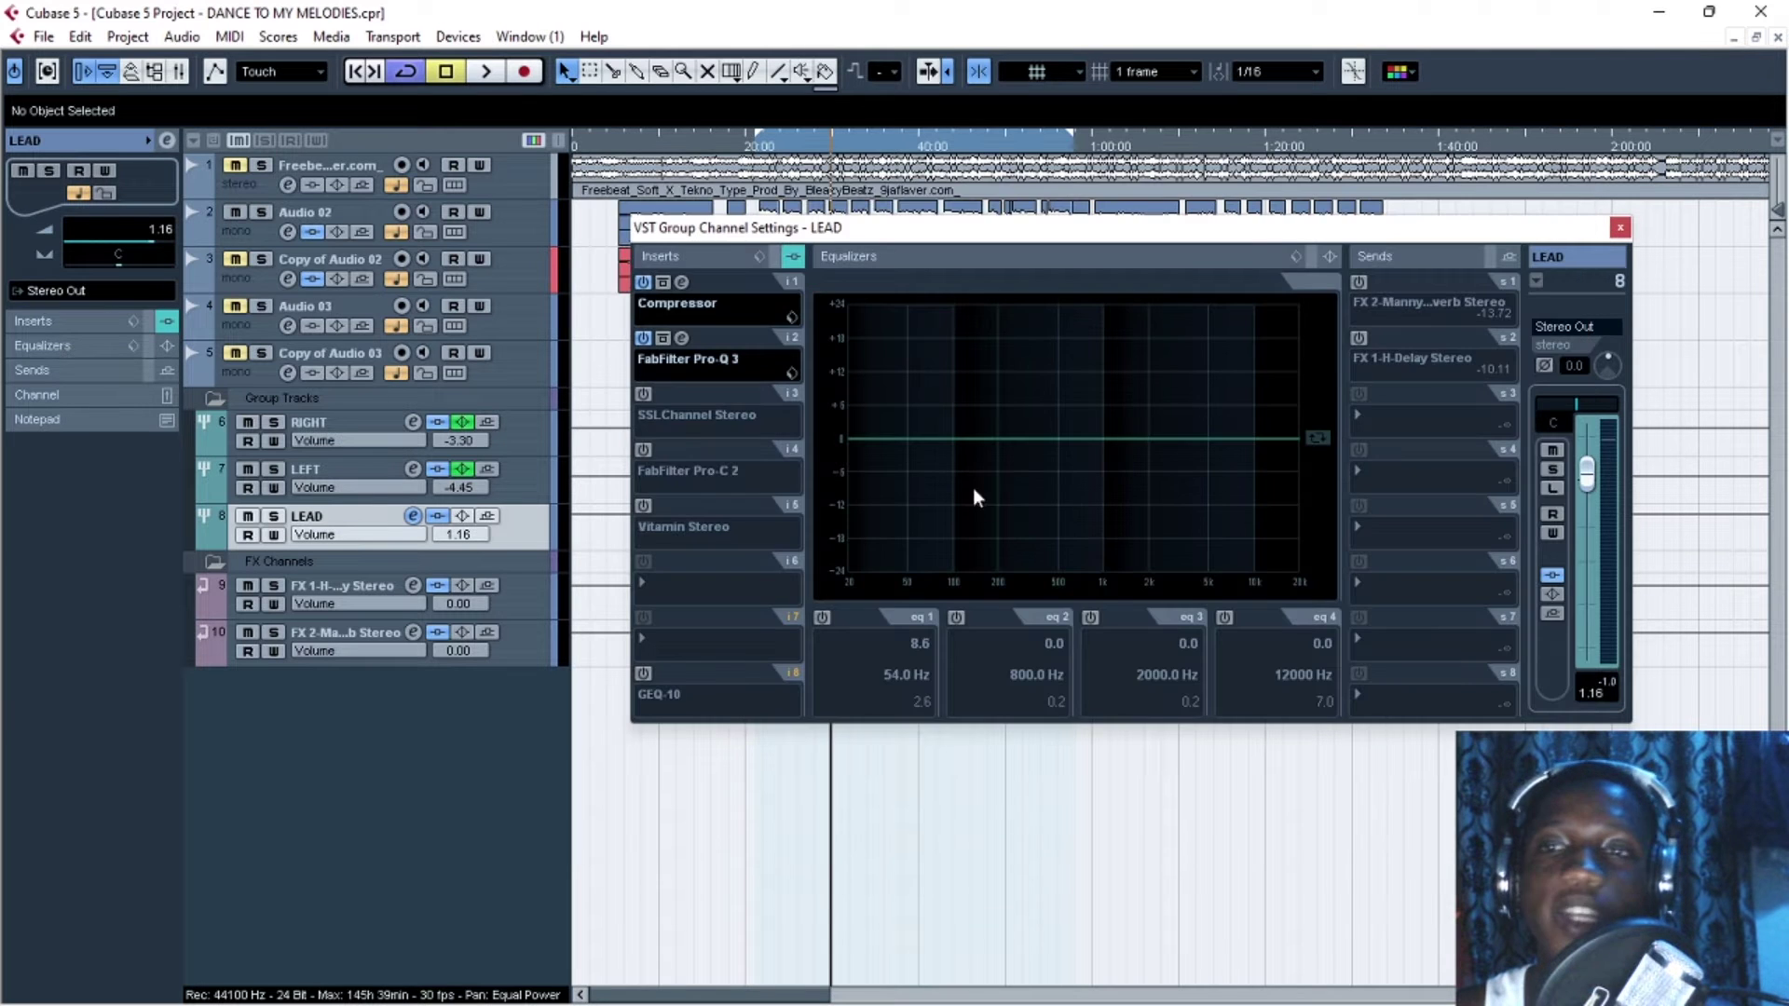
Compare the vocal with all LEAD inserts bypassed and with them active again by playing it in both states
{"action": "left_click", "coordinate": [774, 259]}
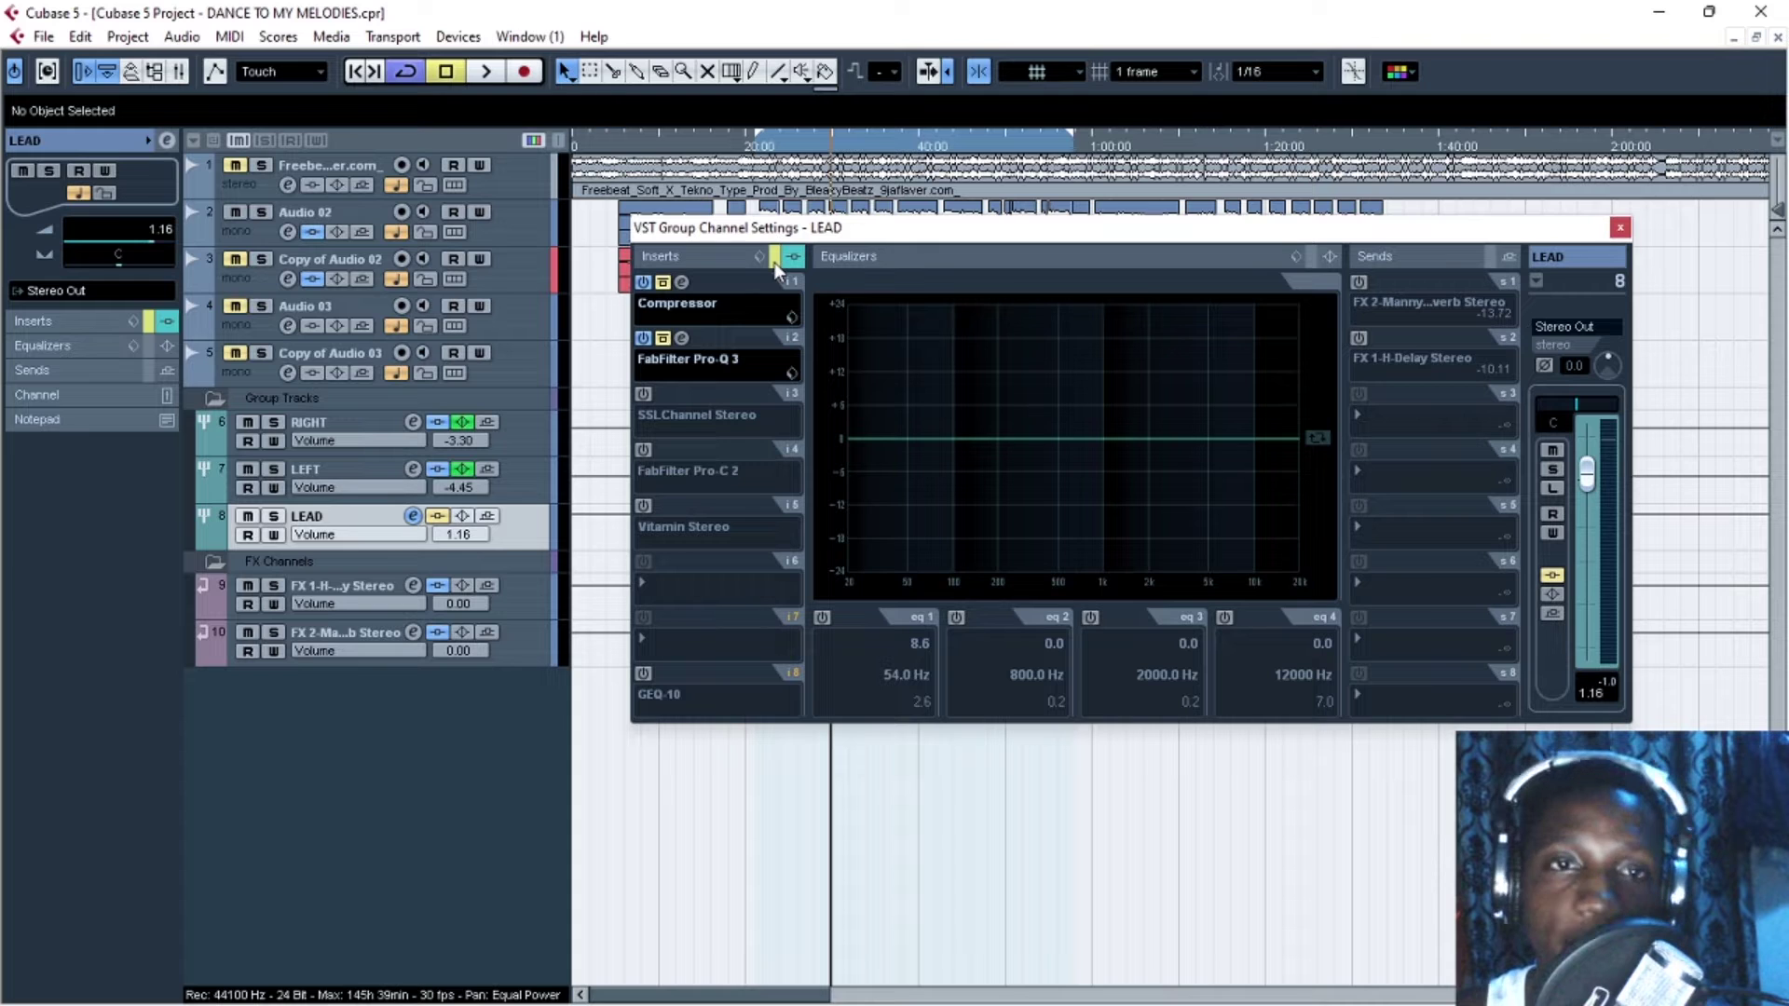
{"action": "key", "text": "space"}
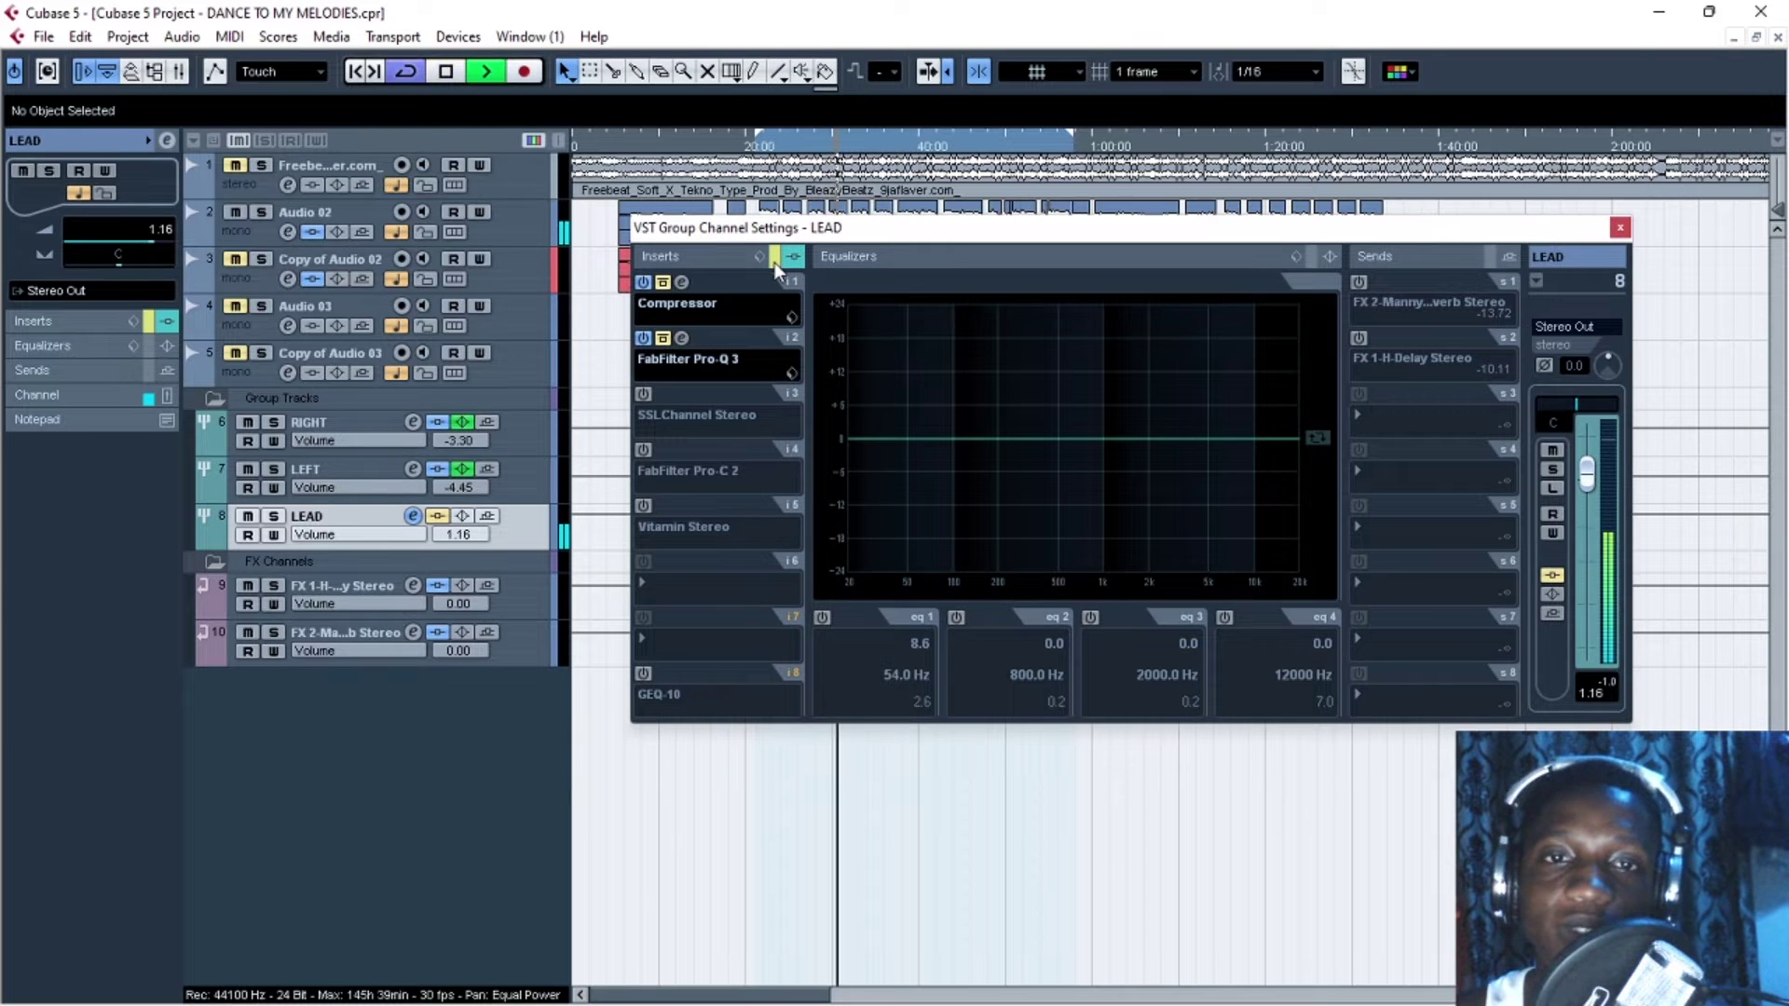
{"action": "key", "text": "space"}
{"action": "left_click", "coordinate": [774, 259]}
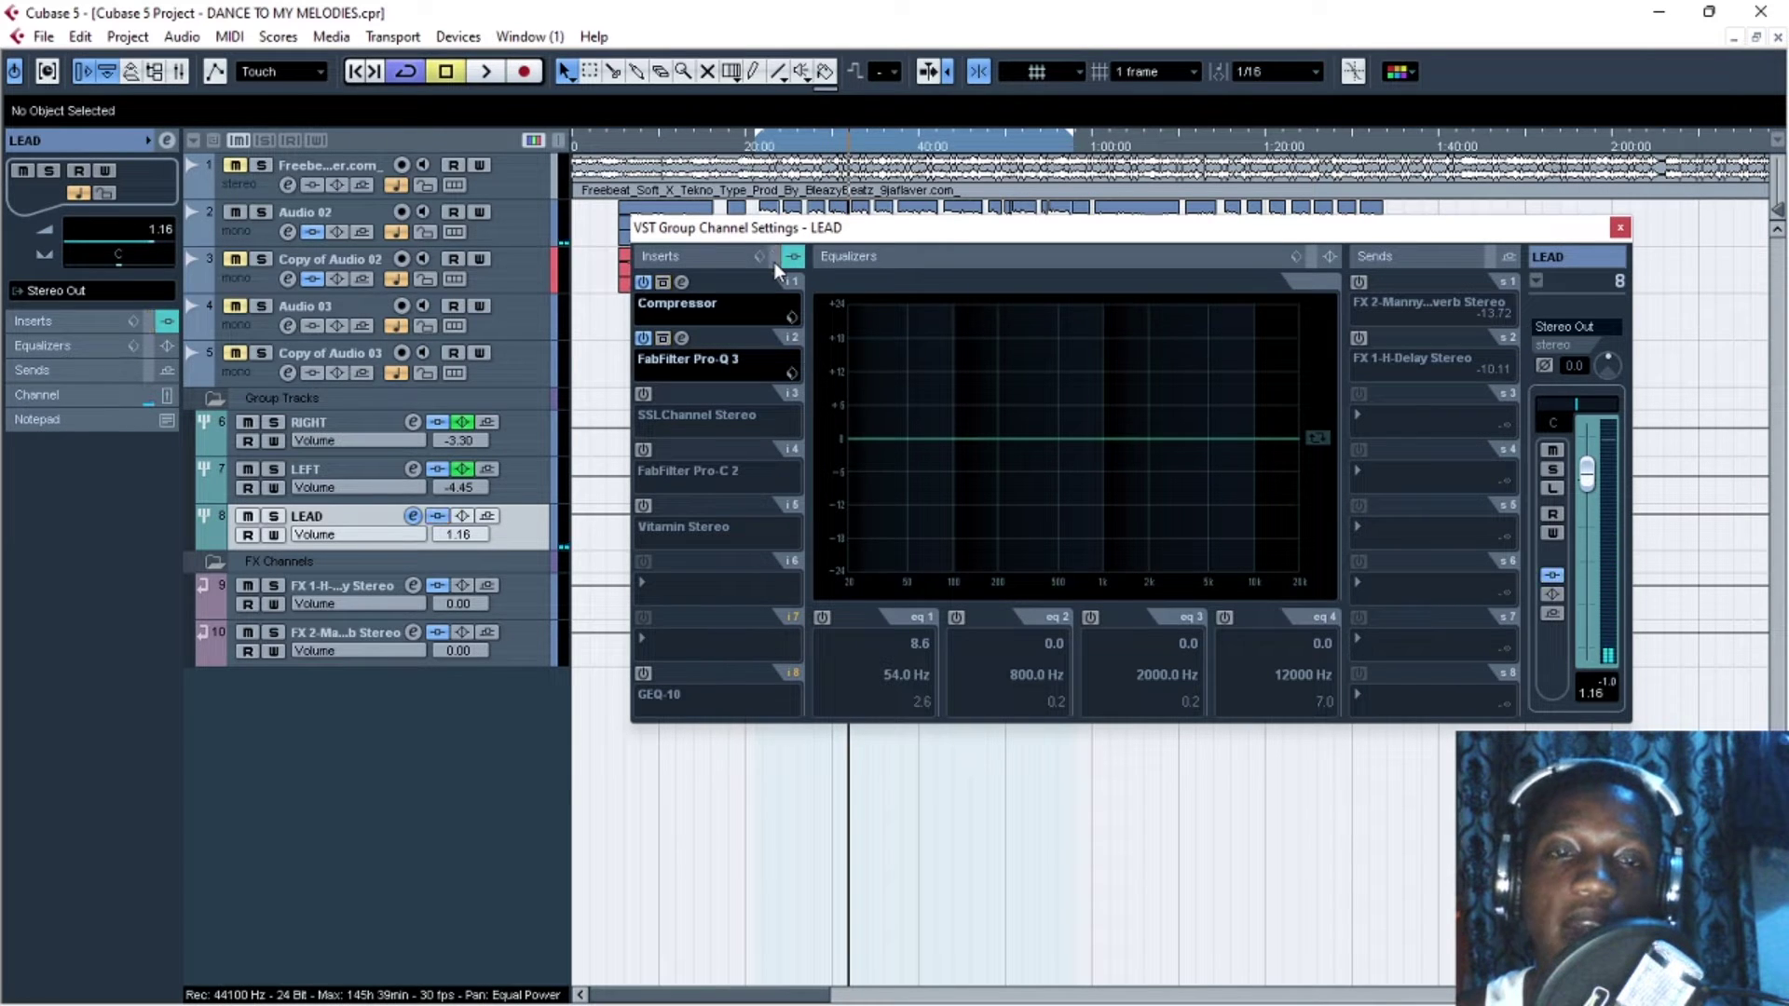
{"action": "key", "text": "space"}
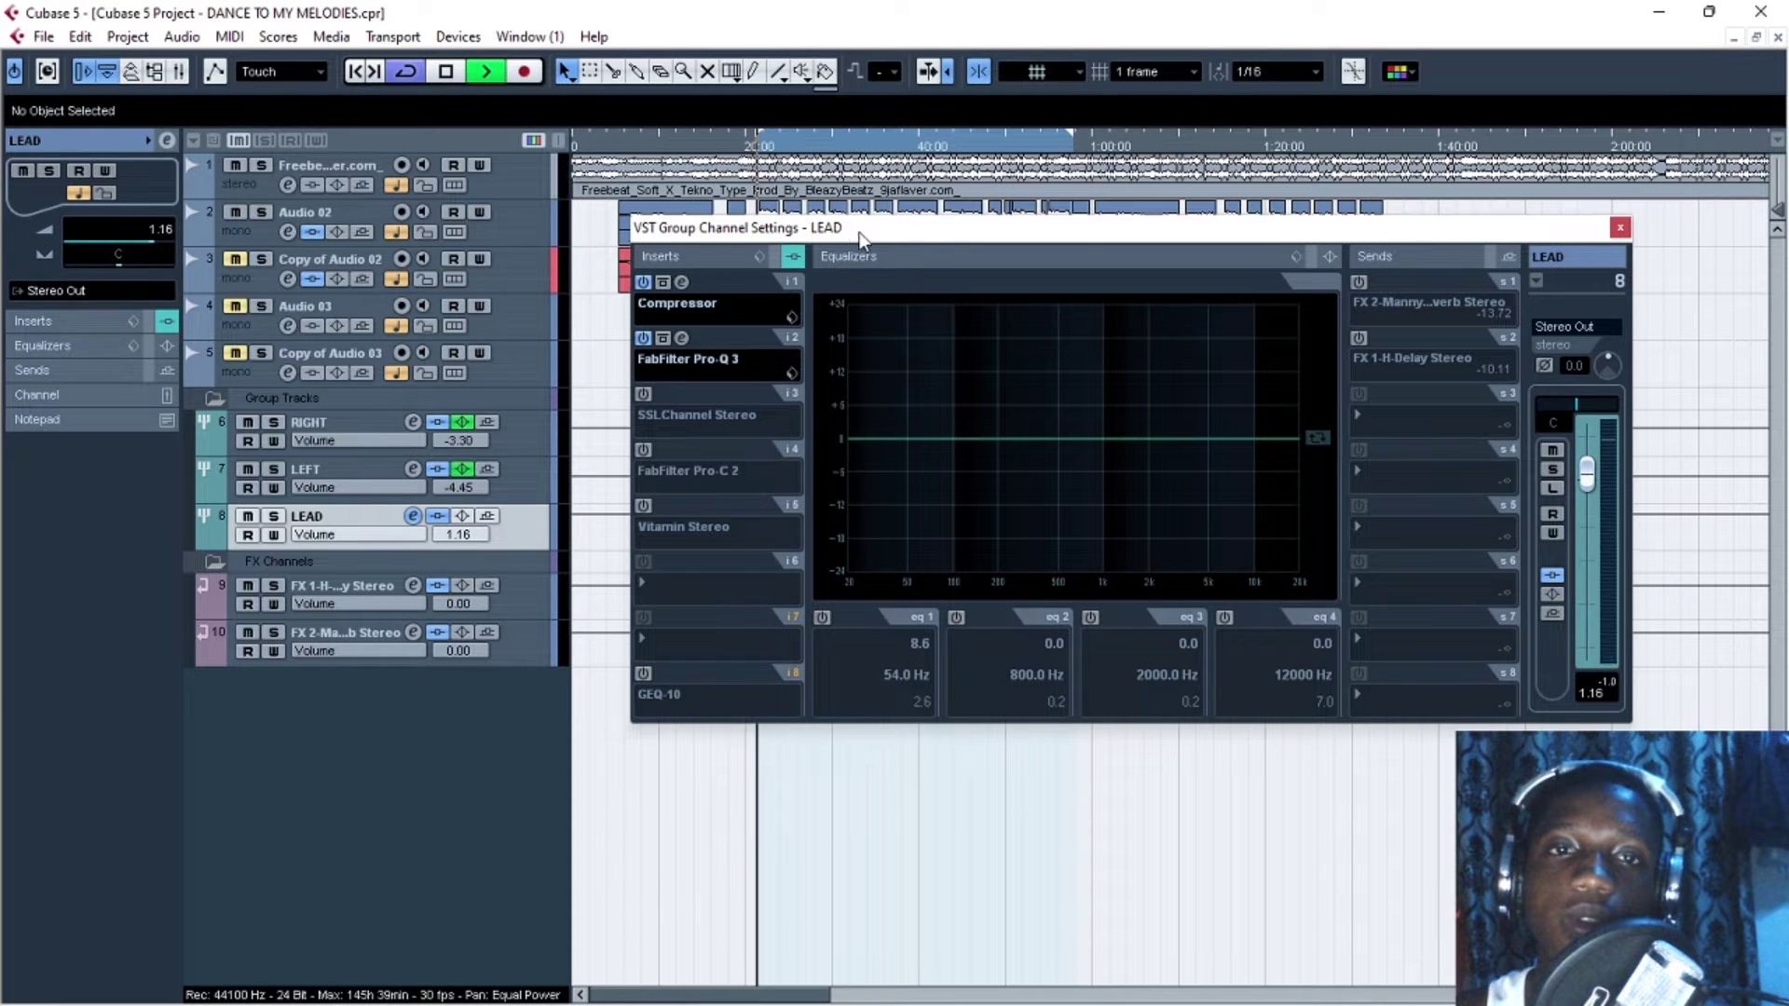
Check the Pro-Q 3 editor and the Compressor editor while the processed vocal plays, then stop playback
{"action": "left_click", "coordinate": [683, 338]}
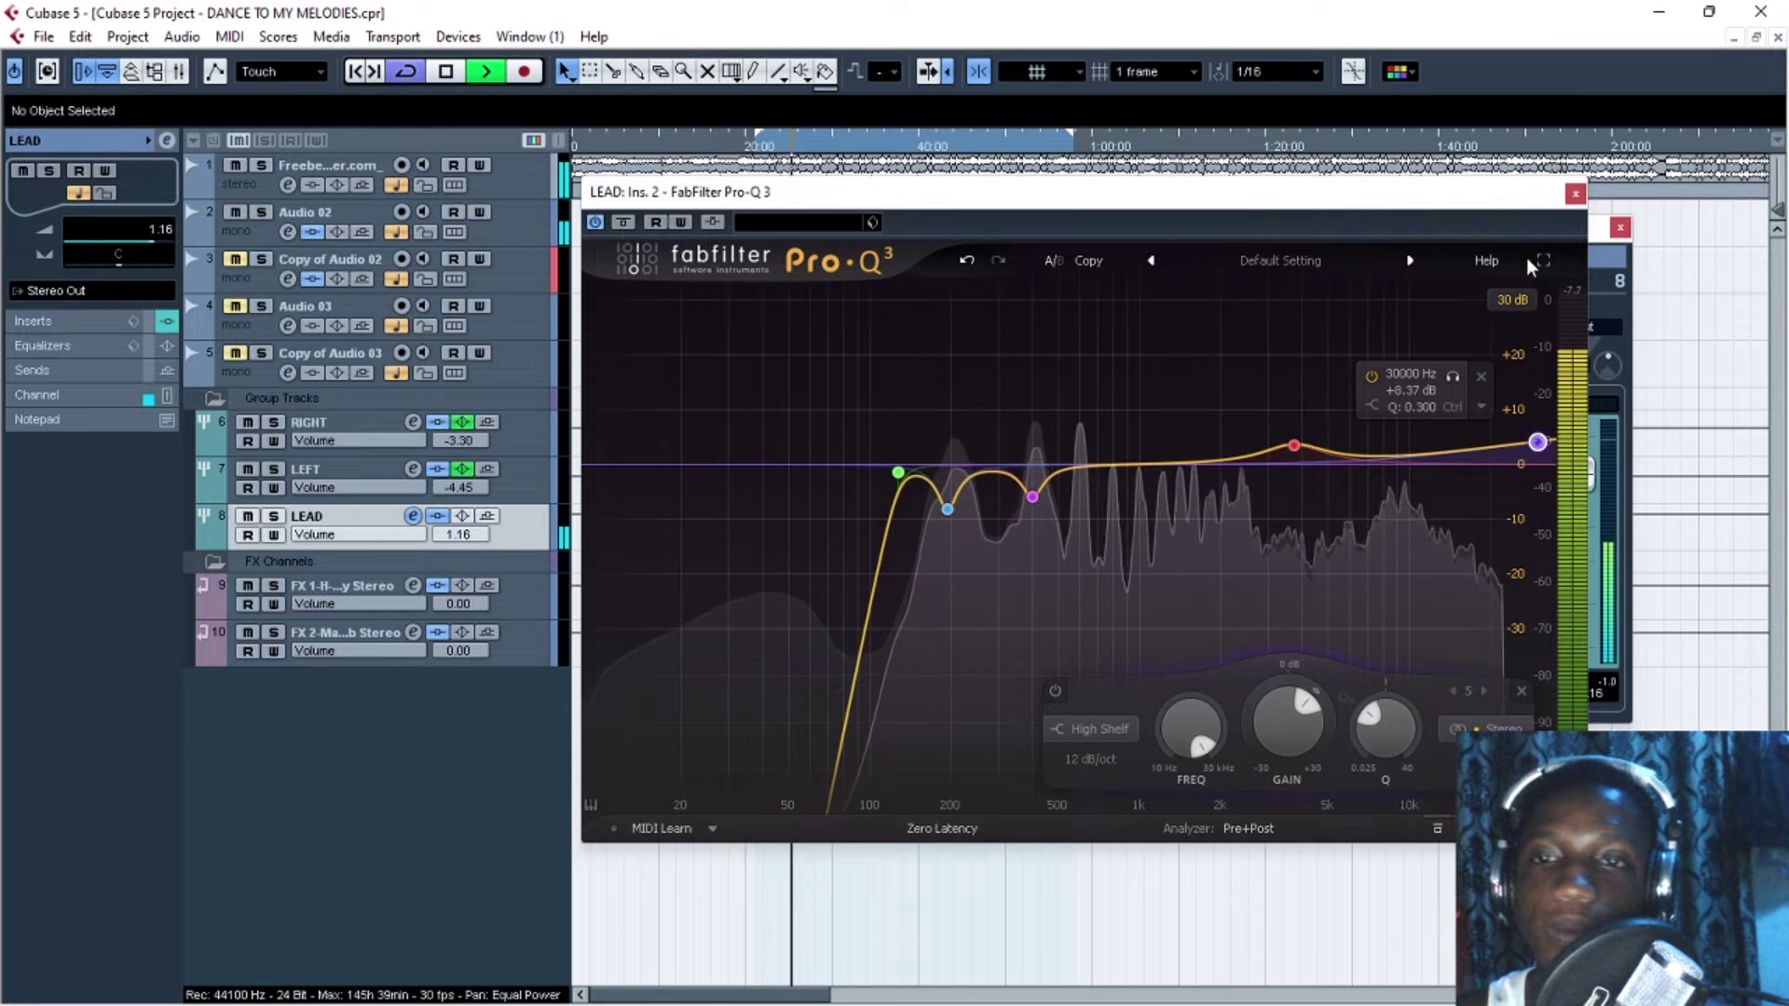
{"action": "left_click", "coordinate": [1575, 193]}
{"action": "left_click", "coordinate": [691, 278]}
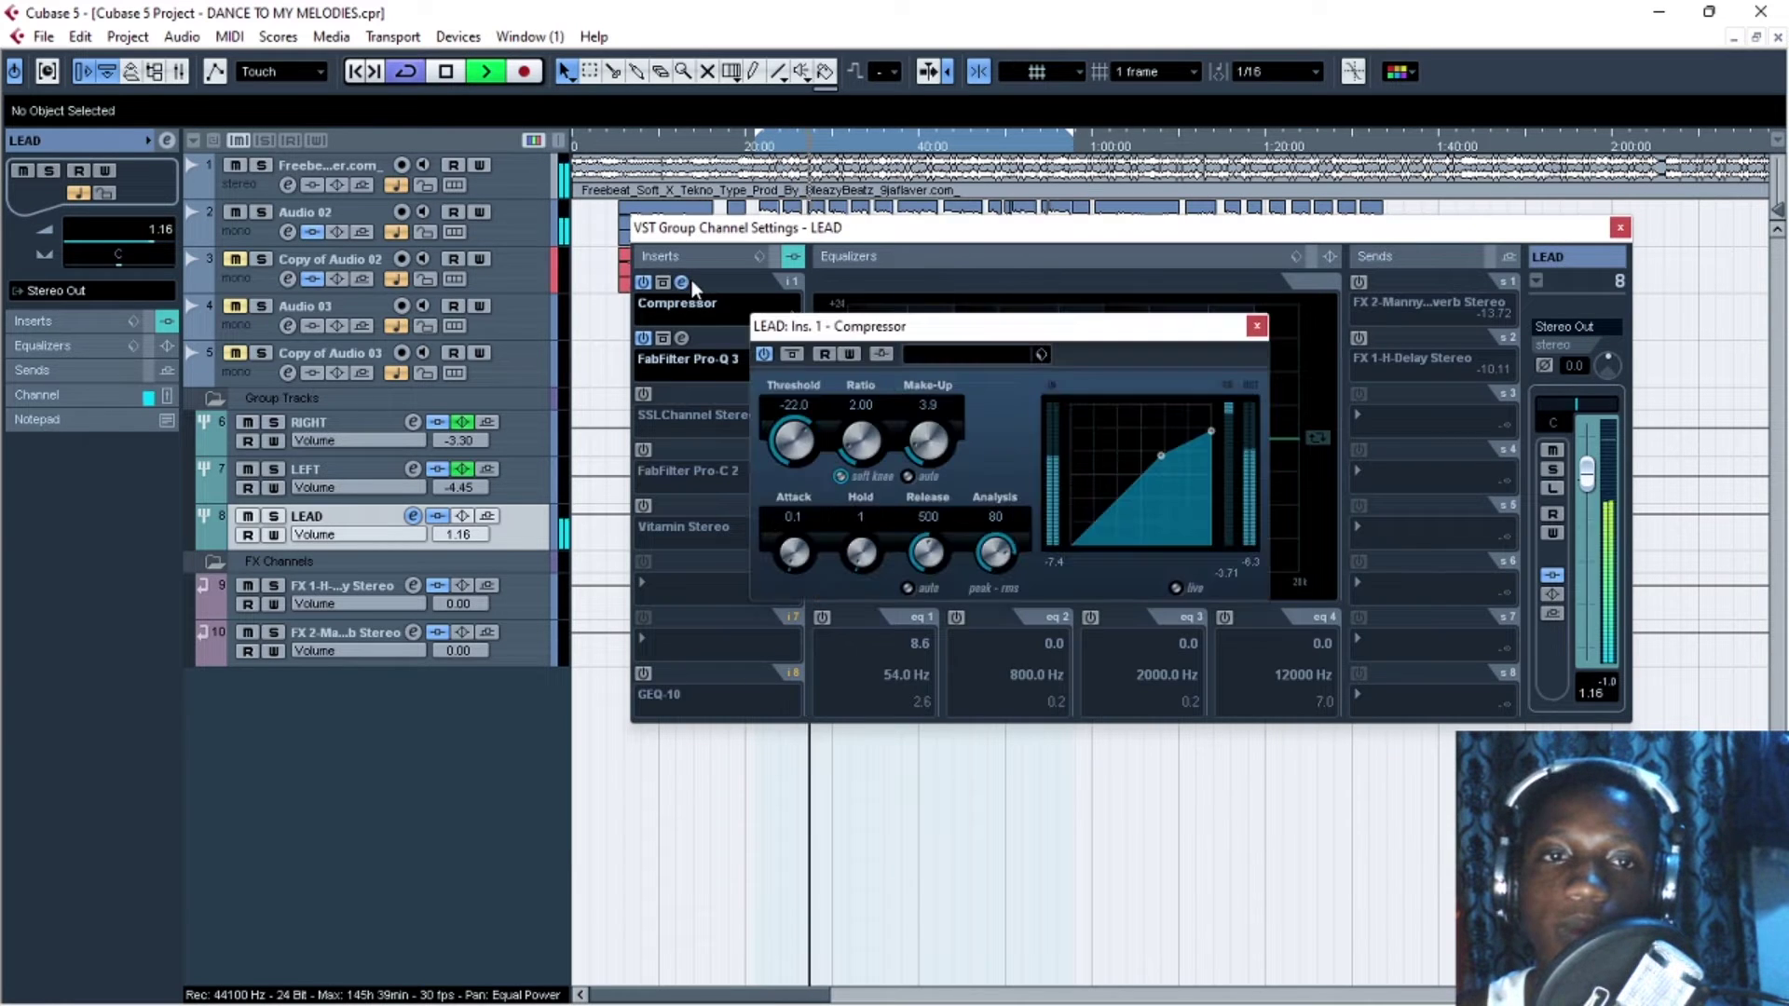
{"action": "mouse_move", "coordinate": [1139, 327]}
{"action": "left_mouse_down"}
{"action": "mouse_move", "coordinate": [830, 285]}
{"action": "mouse_move", "coordinate": [1032, 300]}
{"action": "mouse_move", "coordinate": [1161, 343]}
{"action": "left_mouse_up"}
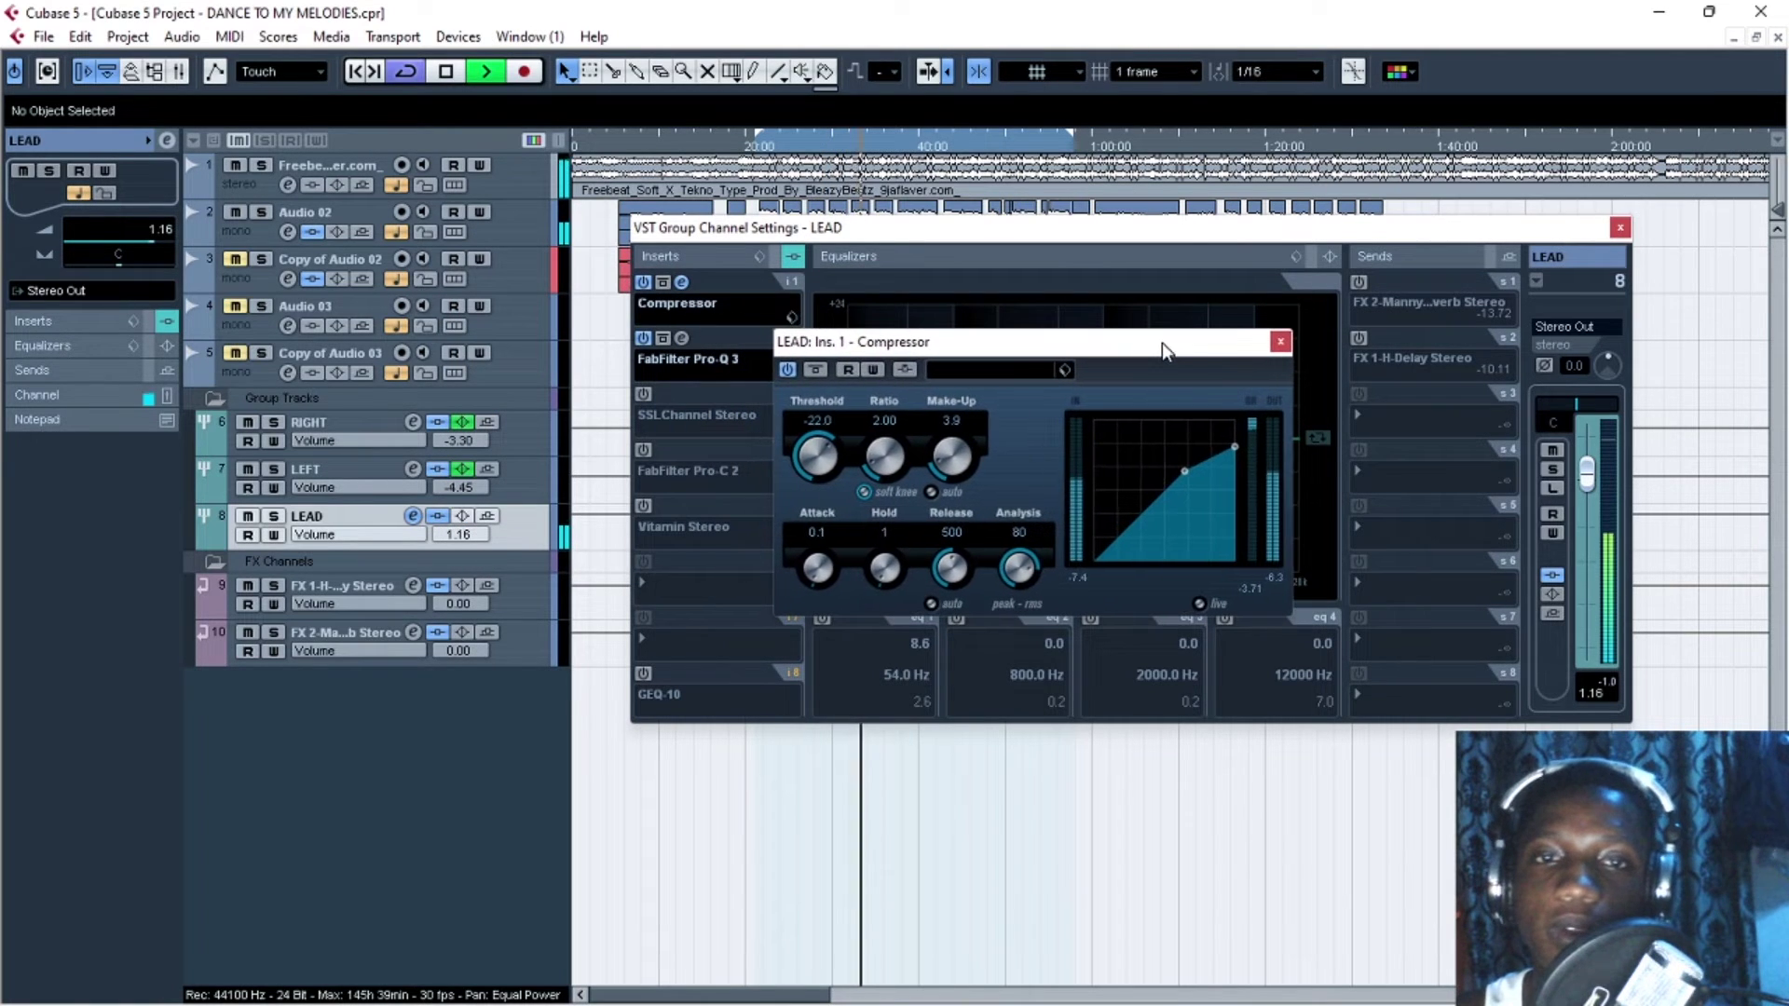
{"action": "key", "text": "space"}
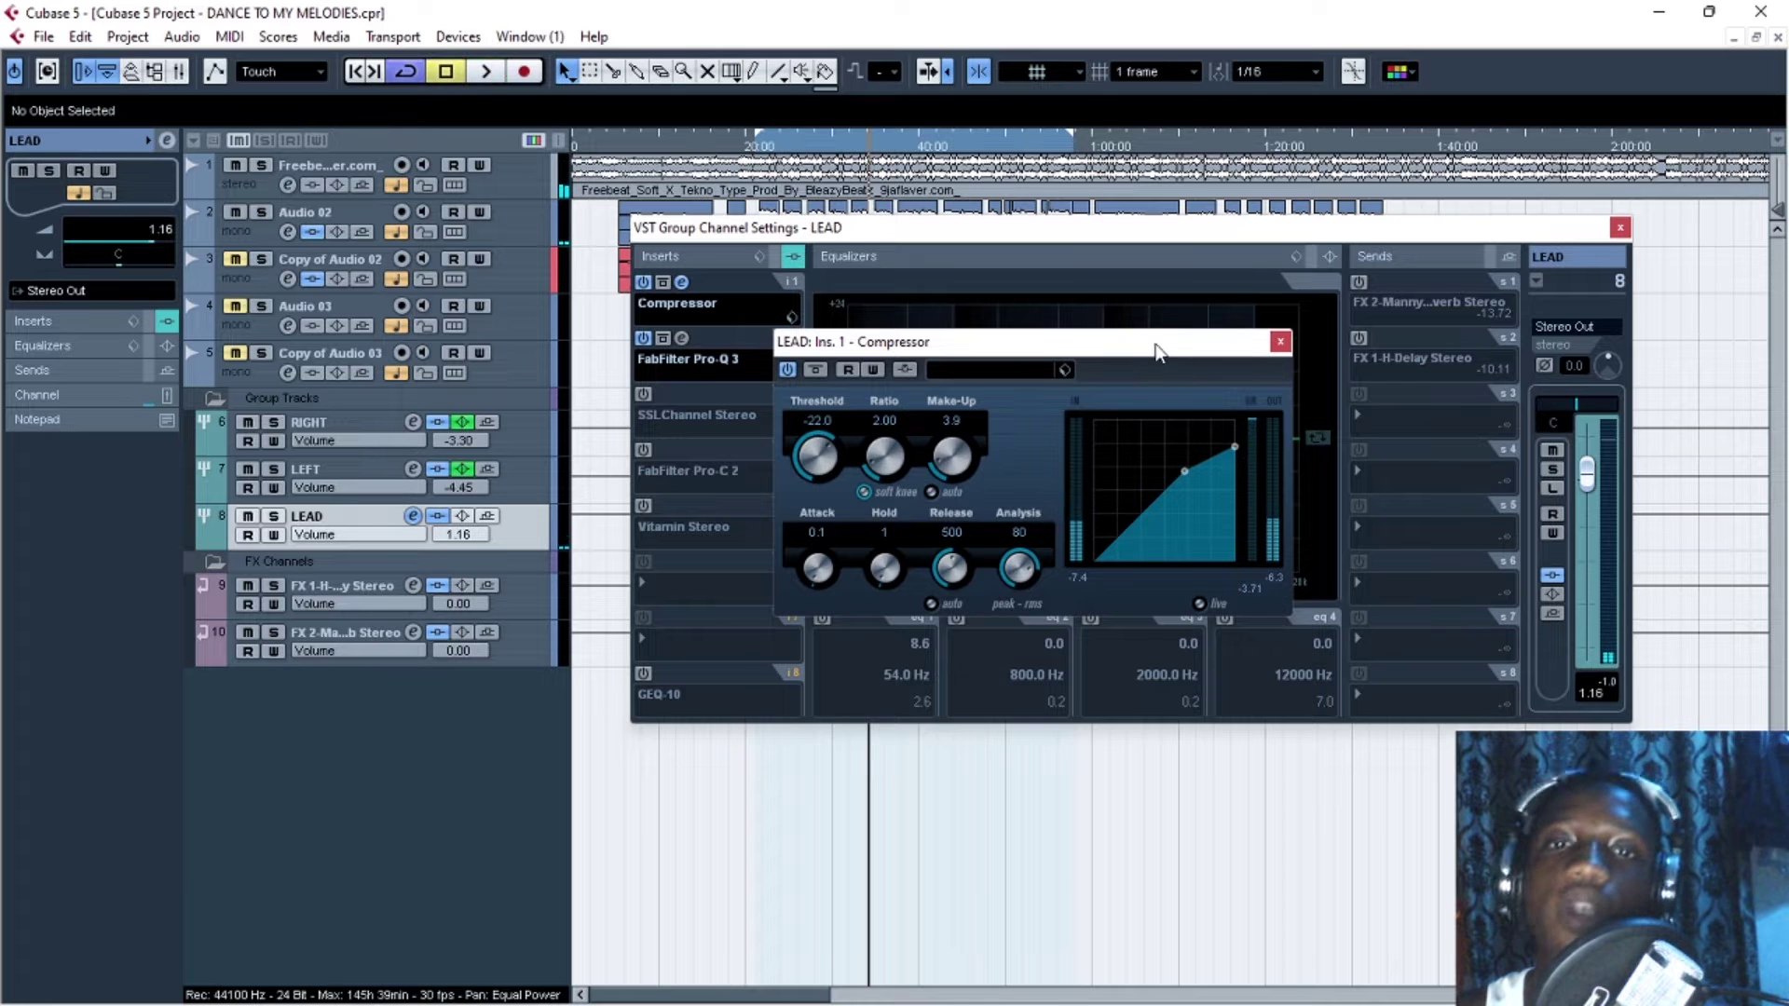
Toggle Always on Top for the LEAD Compressor editor and maximize the project window again
{"action": "left_click_drag", "start_coordinate": [1155, 343], "coordinate": [1187, 334]}
{"action": "right_click", "coordinate": [1118, 364]}
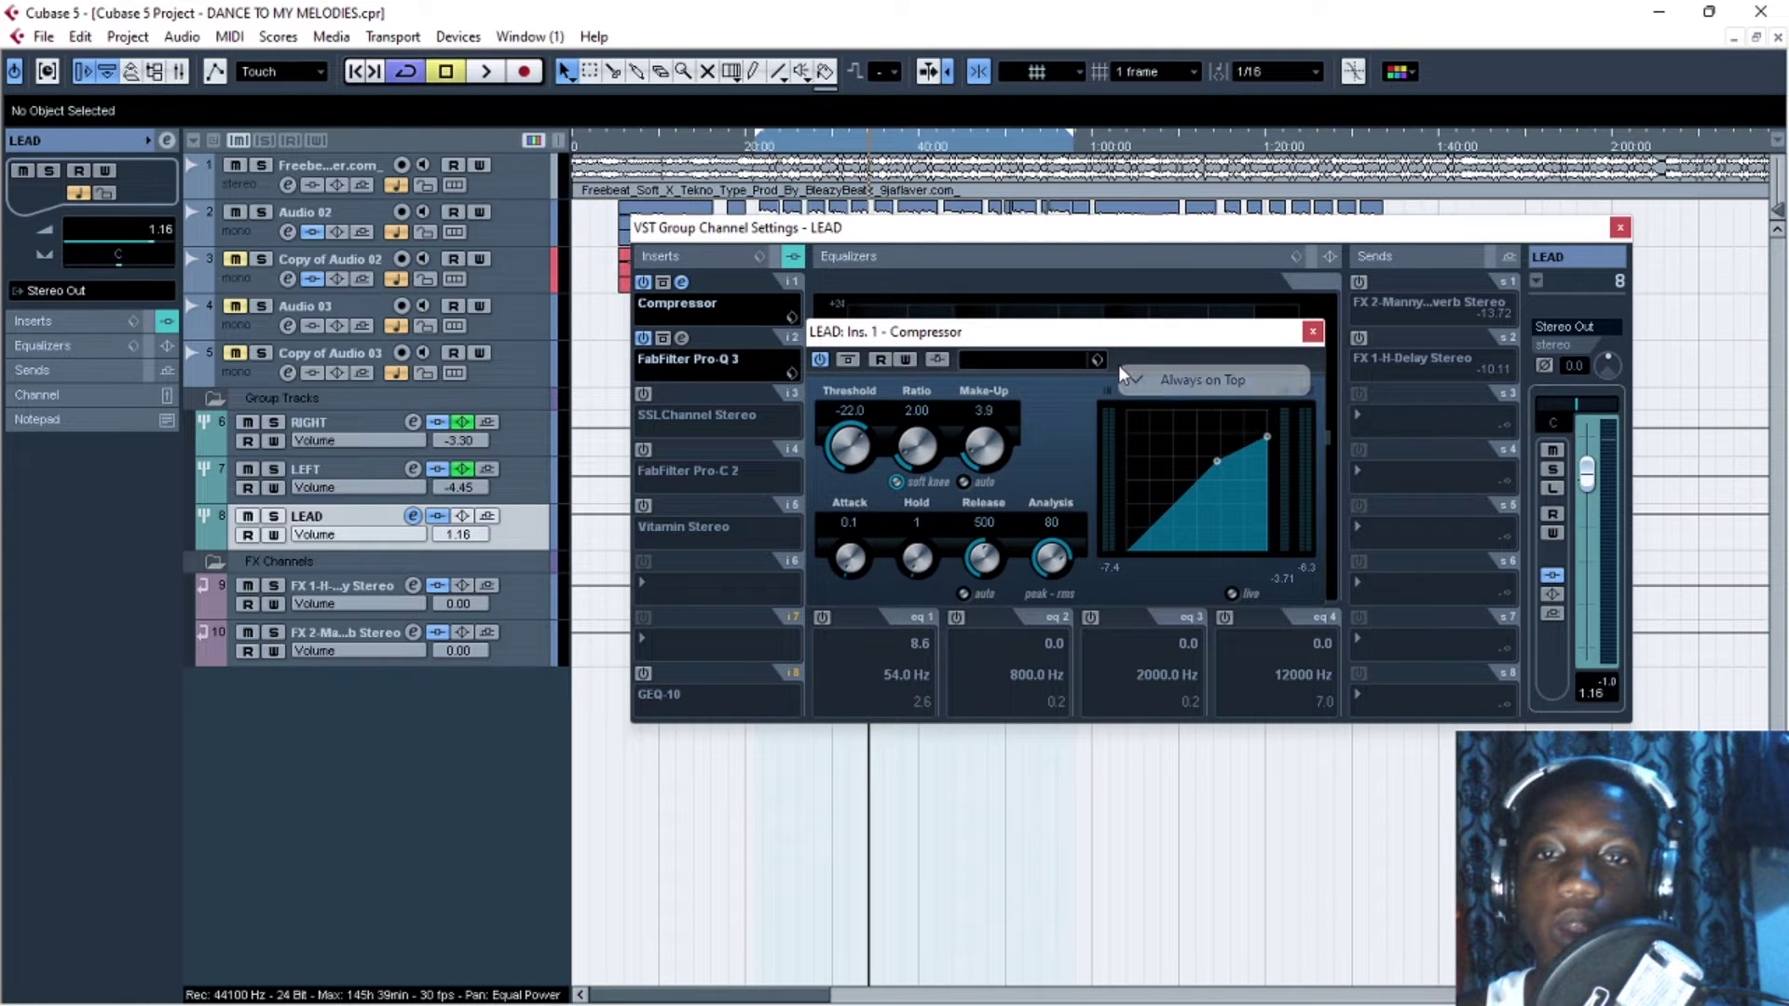
{"action": "left_click", "coordinate": [1178, 383]}
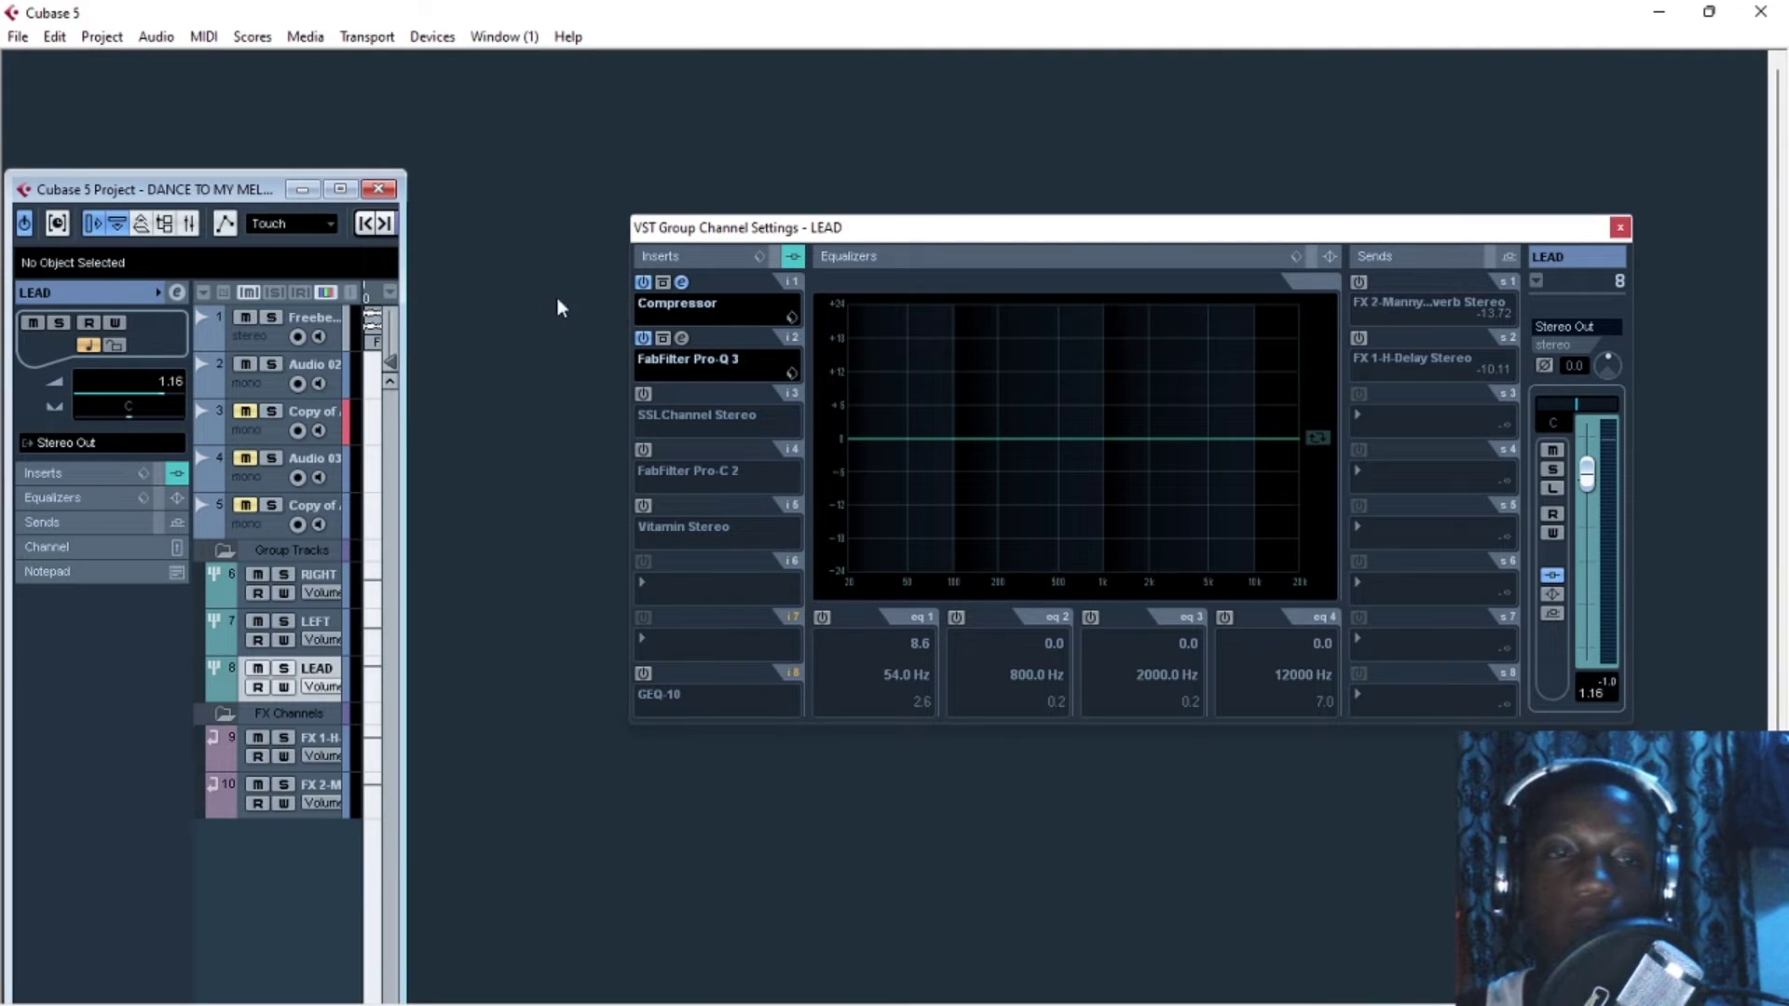
{"action": "left_click", "coordinate": [340, 188]}
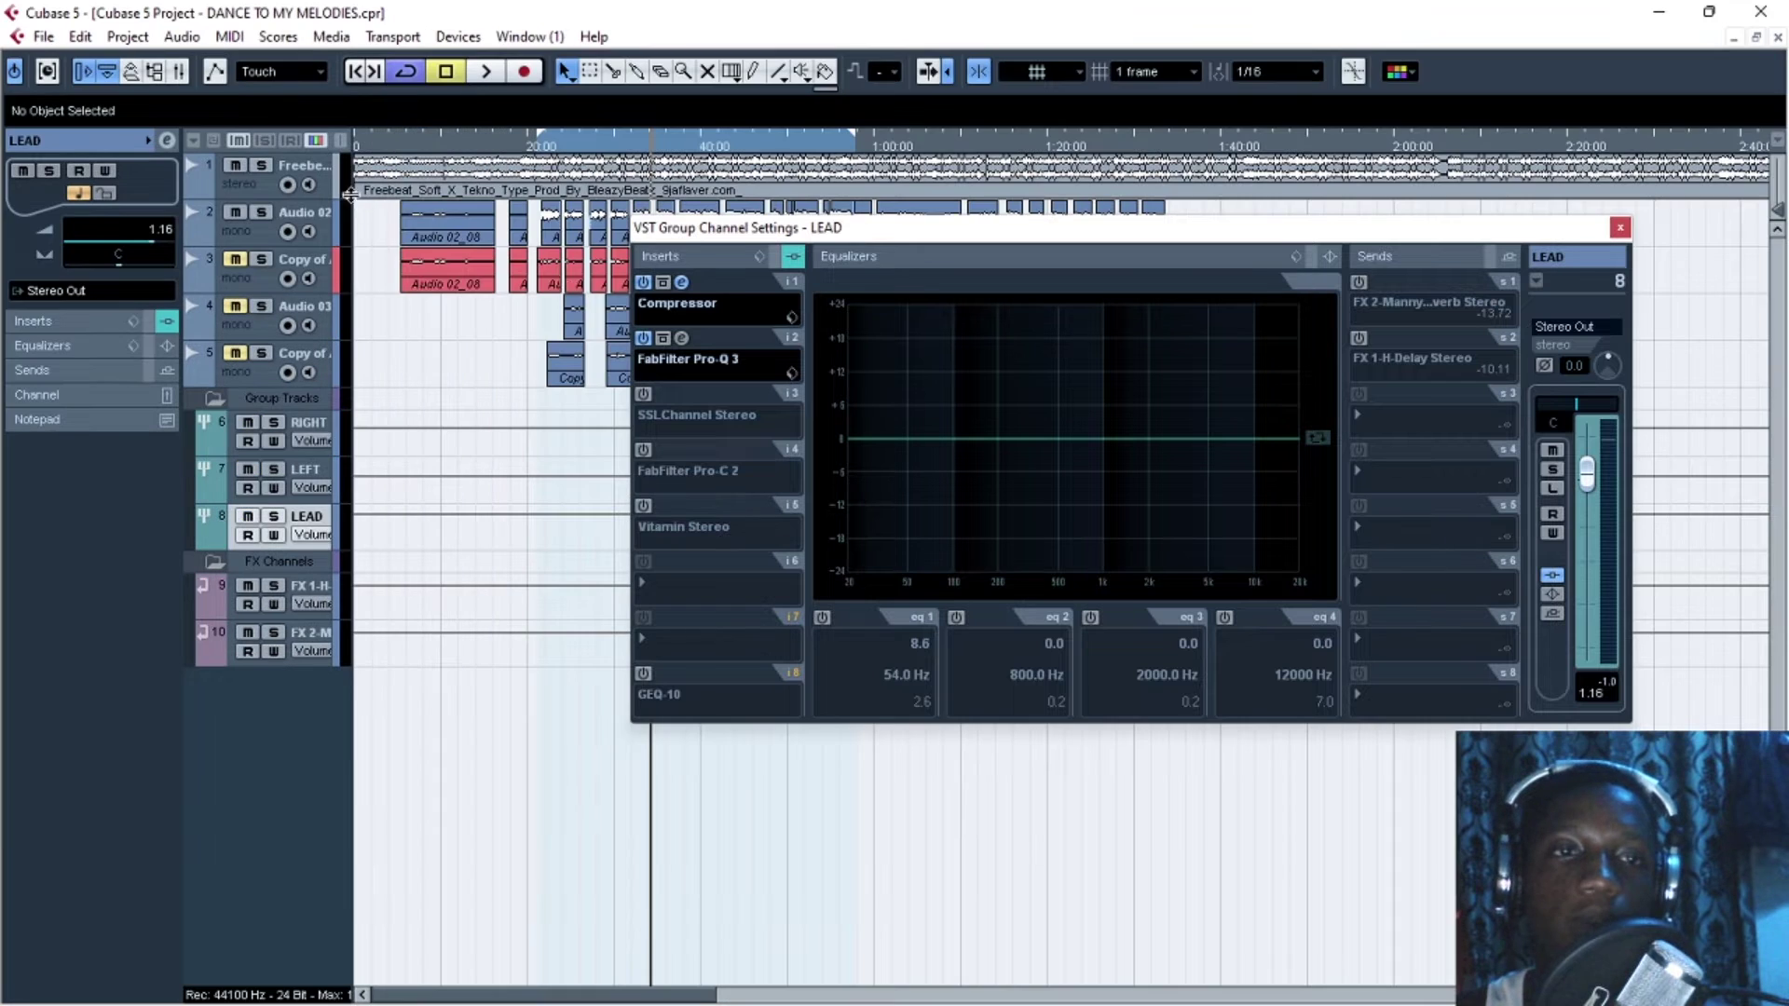
Reopen the Compressor editor, place it clear of the LEAD channel settings, and play the vocal briefly
{"action": "left_click", "coordinate": [683, 283]}
{"action": "left_click_drag", "start_coordinate": [892, 285], "coordinate": [95, 22]}
{"action": "key", "text": "space"}
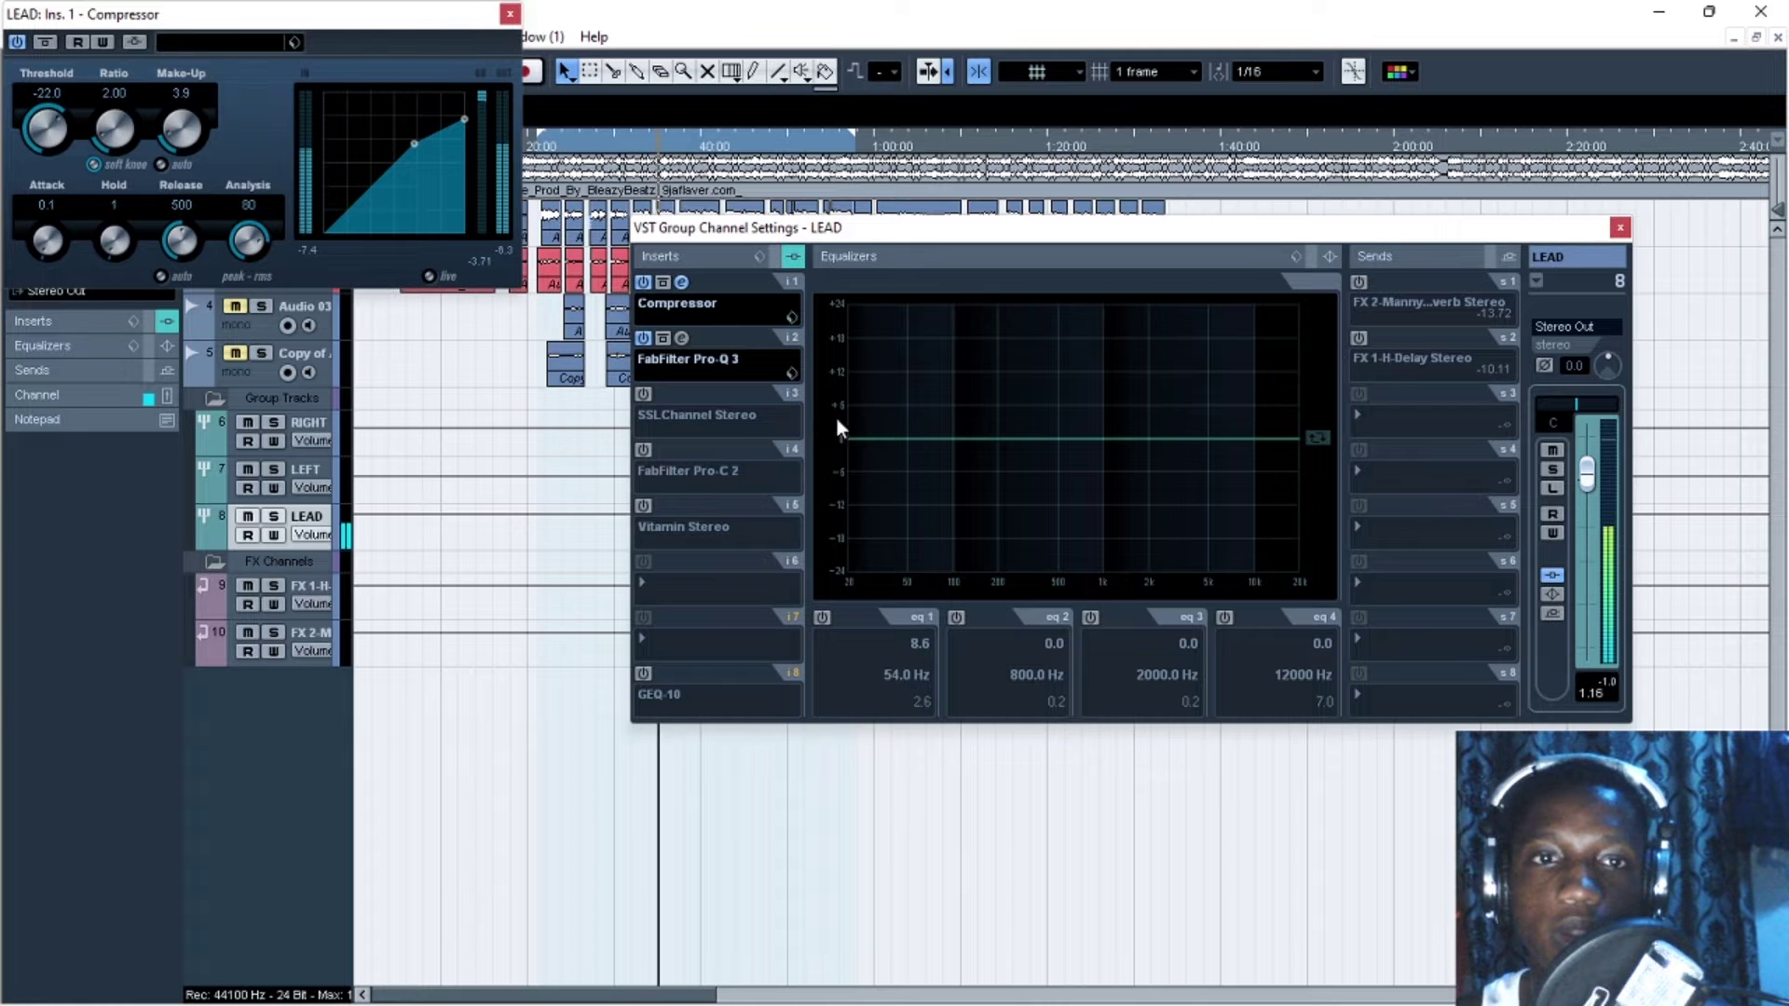
Open the FabFilter Pro-Q 3 editor and arrange it with the Compressor editor beside the LEAD channel settings
{"action": "left_click", "coordinate": [682, 339]}
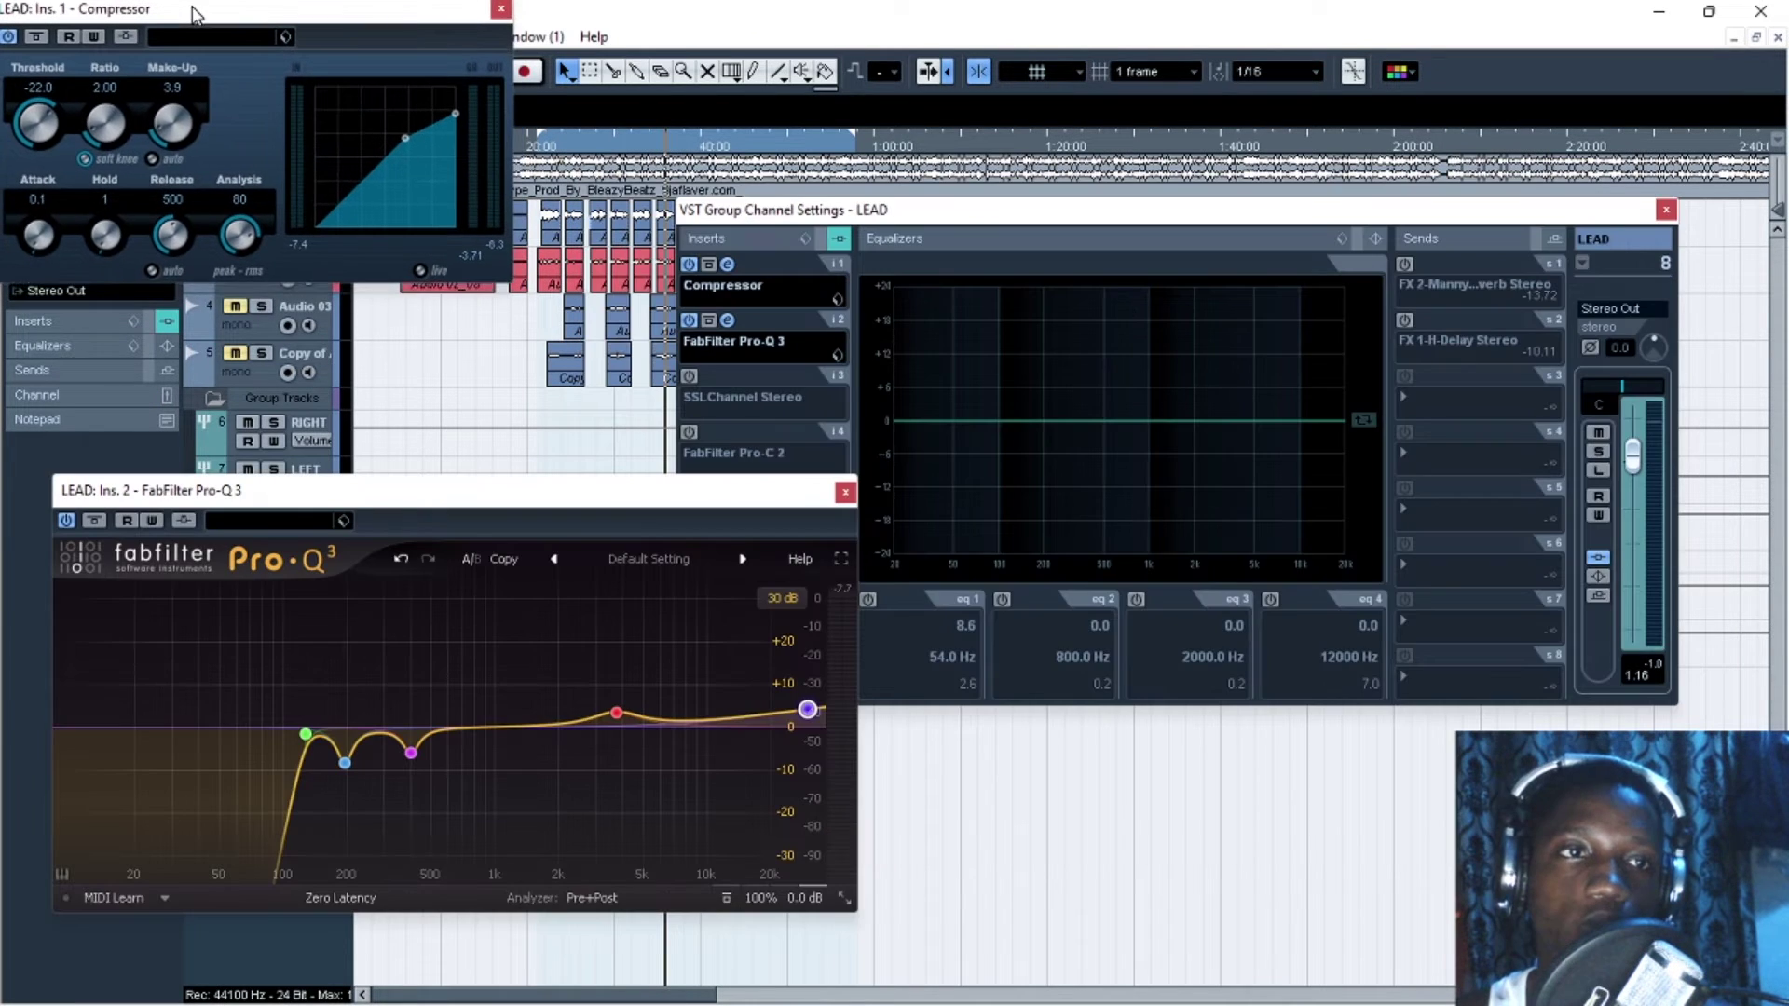
{"action": "left_click_drag", "start_coordinate": [193, 7], "coordinate": [193, 13]}
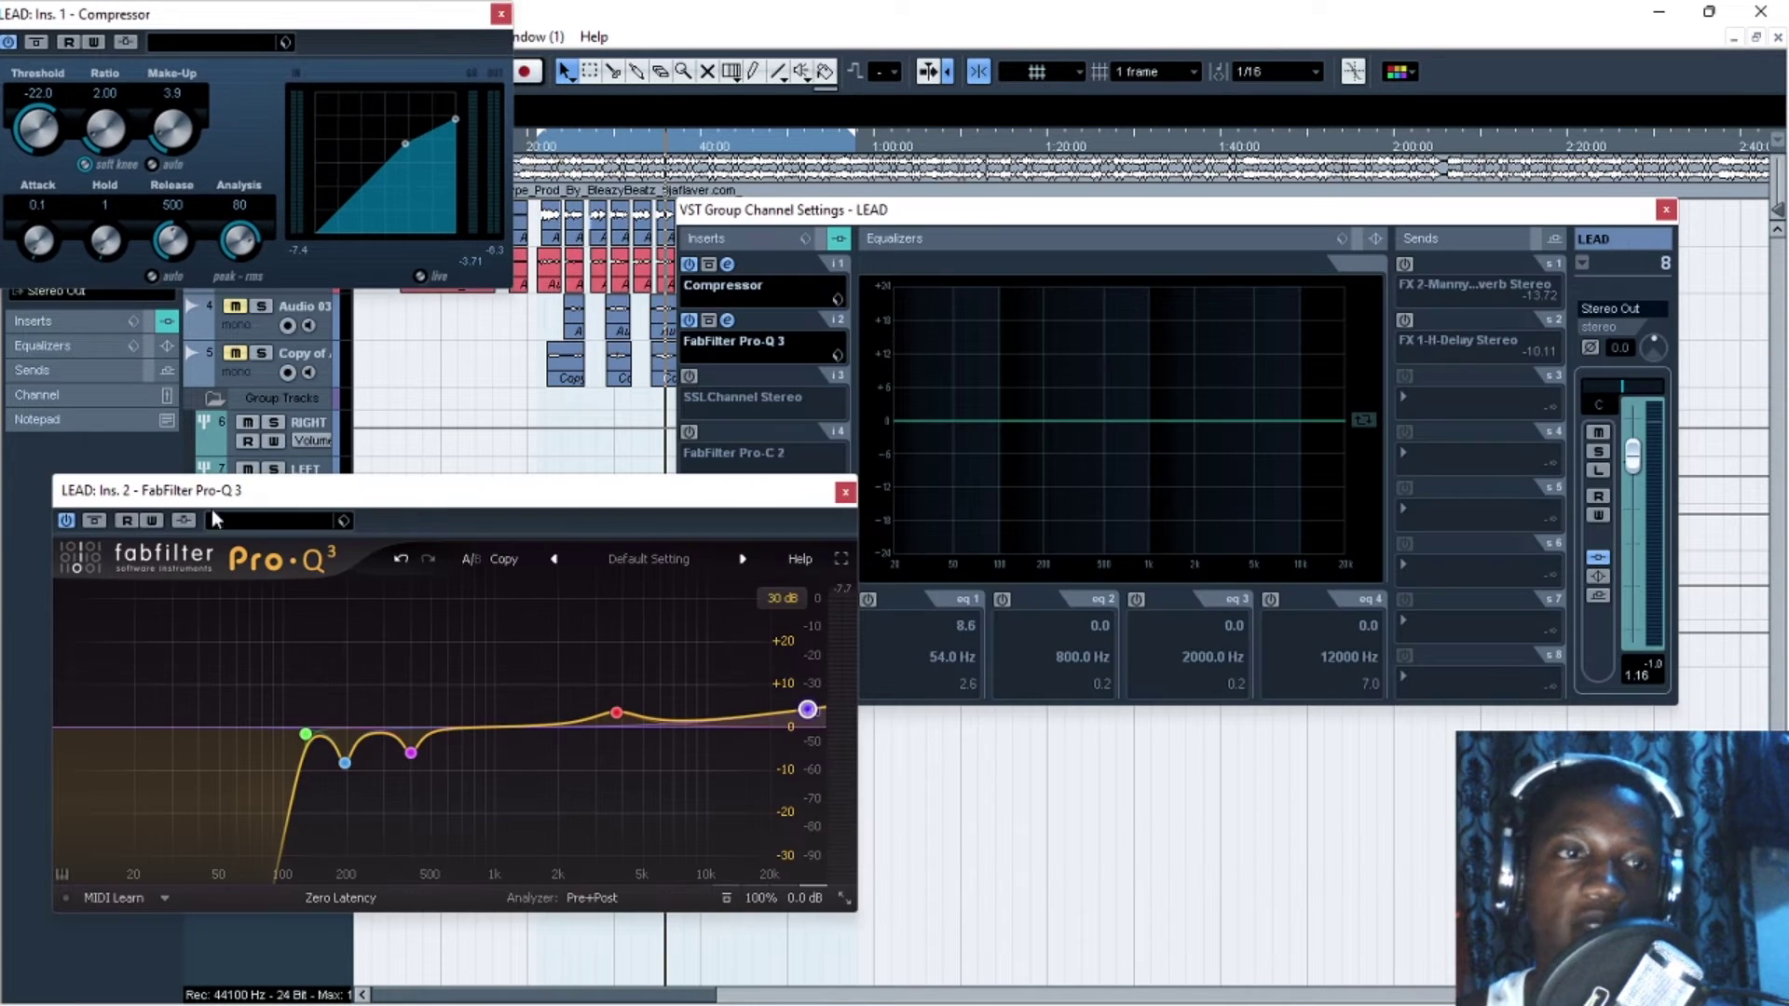
{"action": "left_click_drag", "start_coordinate": [285, 501], "coordinate": [155, 310]}
{"action": "mouse_move", "coordinate": [279, 20]}
{"action": "left_mouse_down"}
{"action": "mouse_move", "coordinate": [280, 282]}
{"action": "mouse_move", "coordinate": [316, 454]}
{"action": "mouse_move", "coordinate": [263, 7]}
{"action": "mouse_move", "coordinate": [293, 21]}
{"action": "left_mouse_up"}
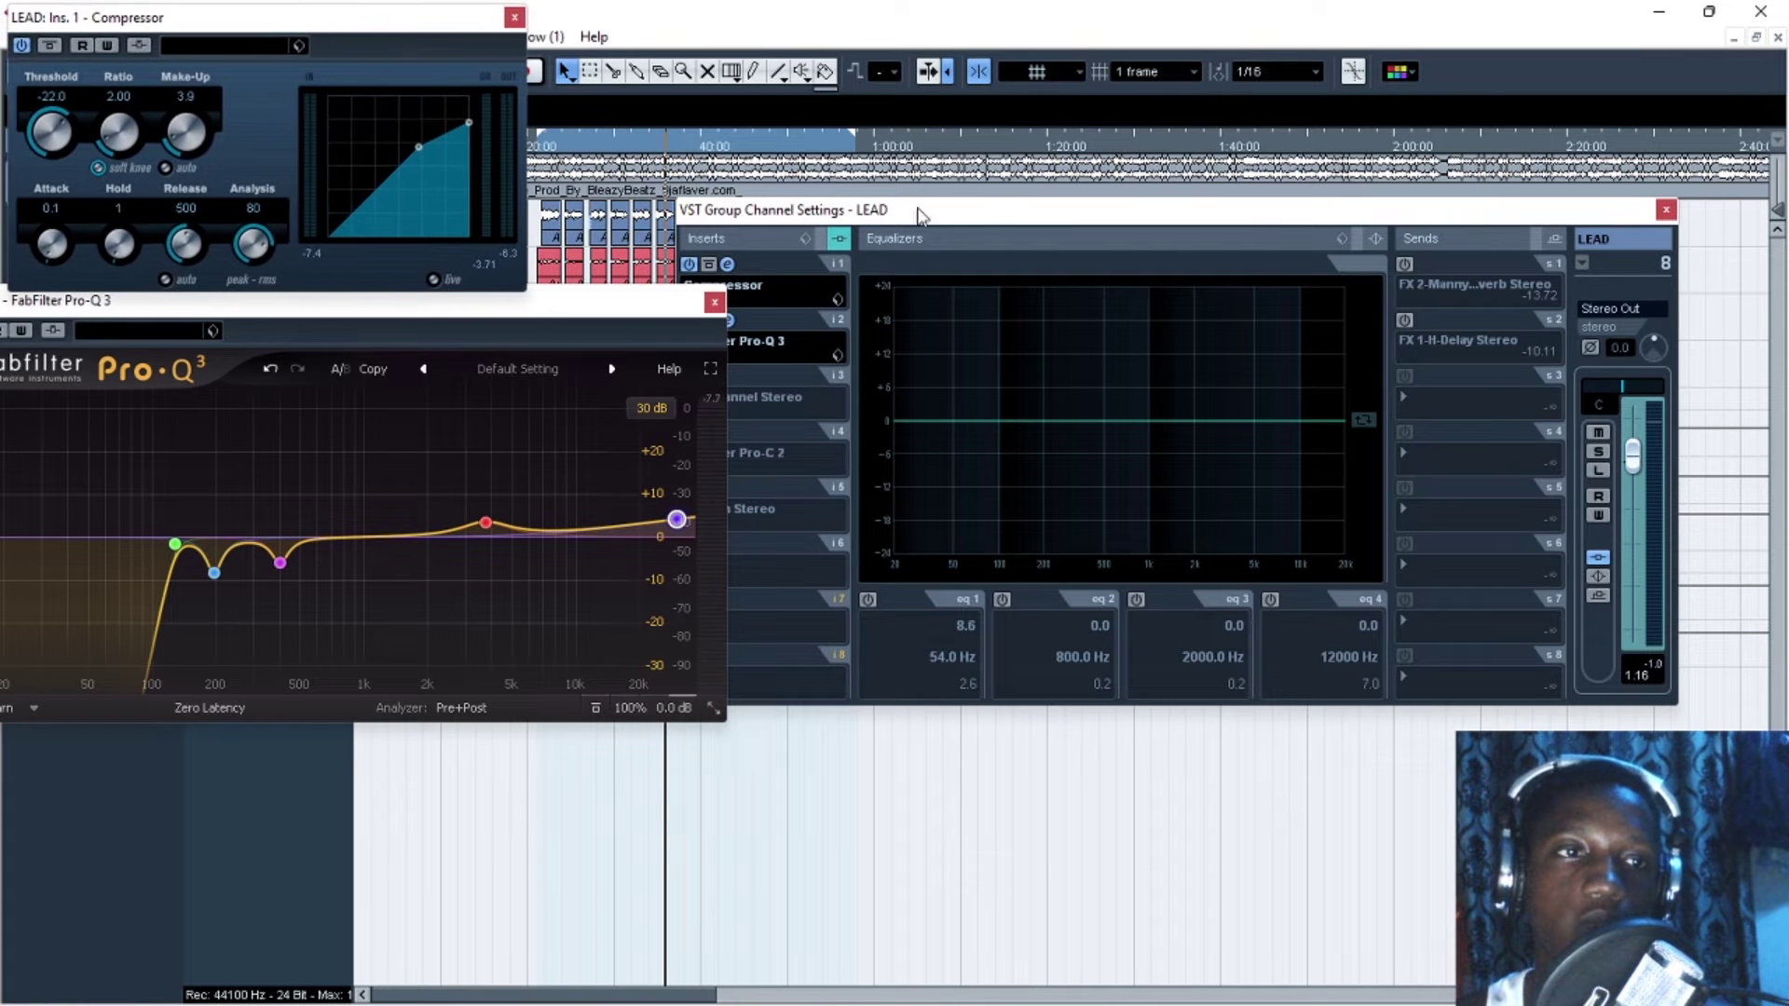
{"action": "mouse_move", "coordinate": [1016, 209]}
{"action": "left_mouse_down"}
{"action": "mouse_move", "coordinate": [1042, 200]}
{"action": "mouse_move", "coordinate": [1024, 198]}
{"action": "left_mouse_up"}
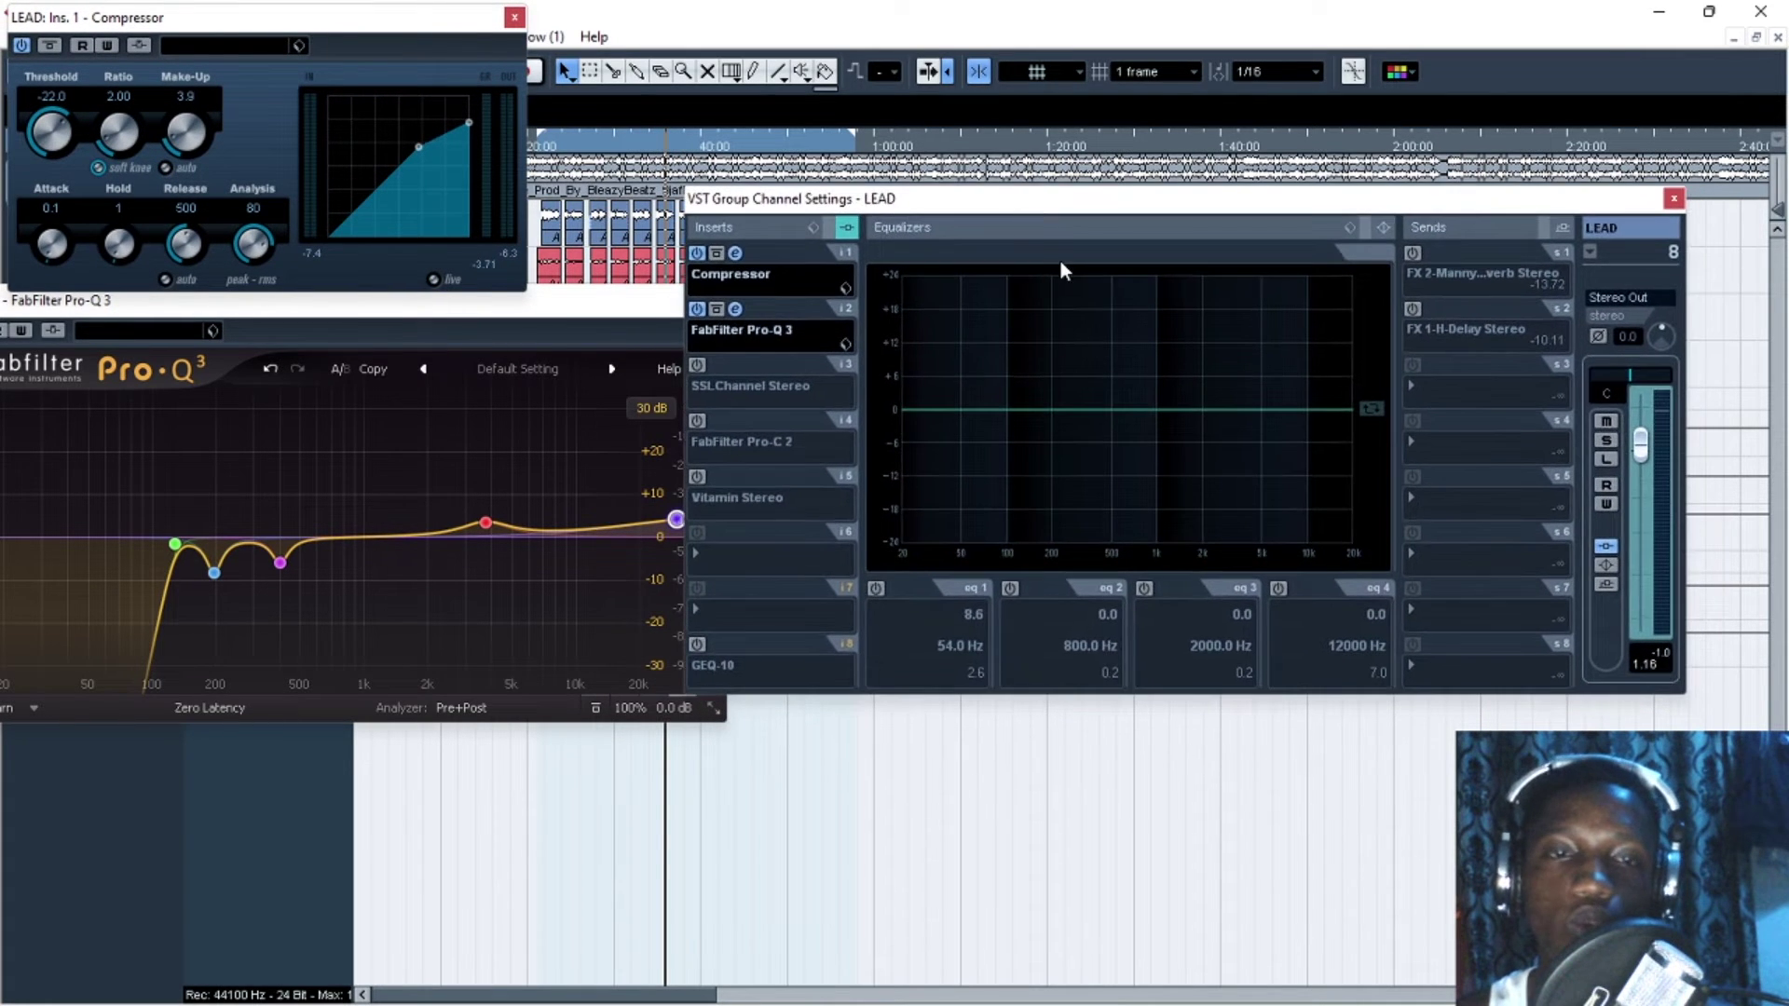
{"action": "left_click_drag", "start_coordinate": [266, 14], "coordinate": [261, 19]}
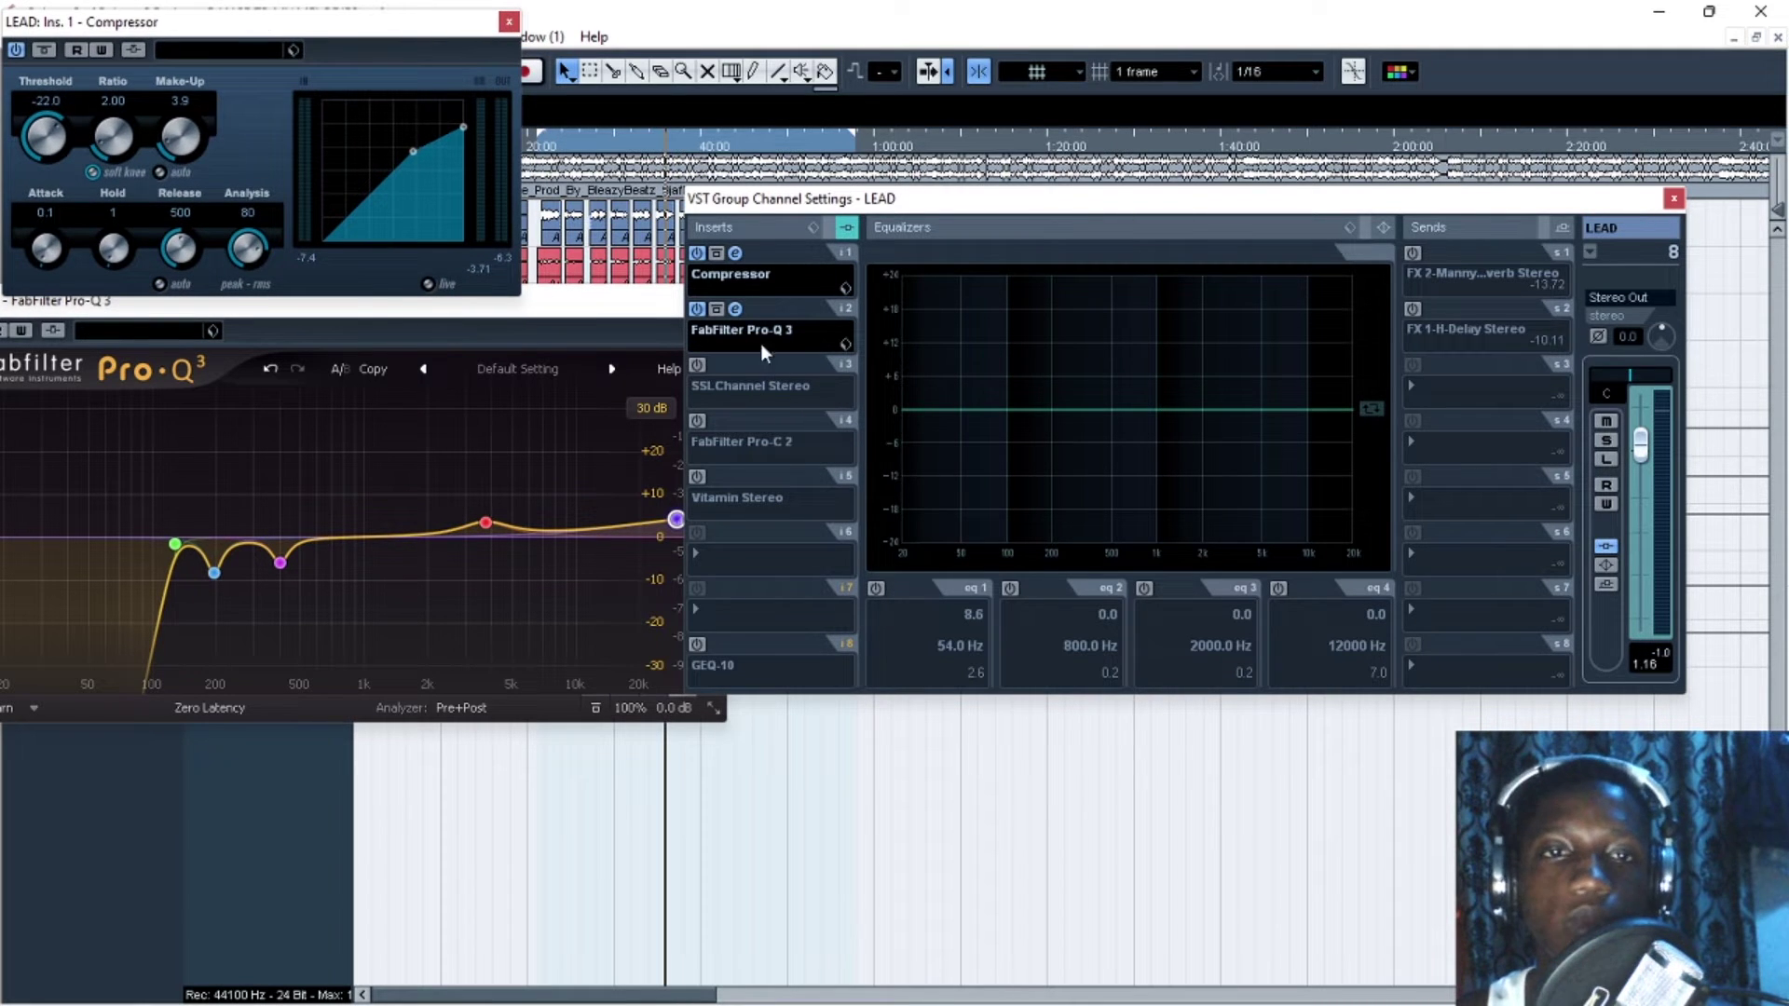
{"action": "mouse_move", "coordinate": [423, 18]}
{"action": "left_mouse_down"}
{"action": "mouse_move", "coordinate": [922, 242]}
{"action": "mouse_move", "coordinate": [498, 16]}
{"action": "mouse_move", "coordinate": [334, 11]}
{"action": "mouse_move", "coordinate": [428, 15]}
{"action": "left_mouse_up"}
{"action": "mouse_move", "coordinate": [1189, 207]}
{"action": "left_mouse_down"}
{"action": "mouse_move", "coordinate": [1076, 210]}
{"action": "mouse_move", "coordinate": [1163, 207]}
{"action": "left_mouse_up"}
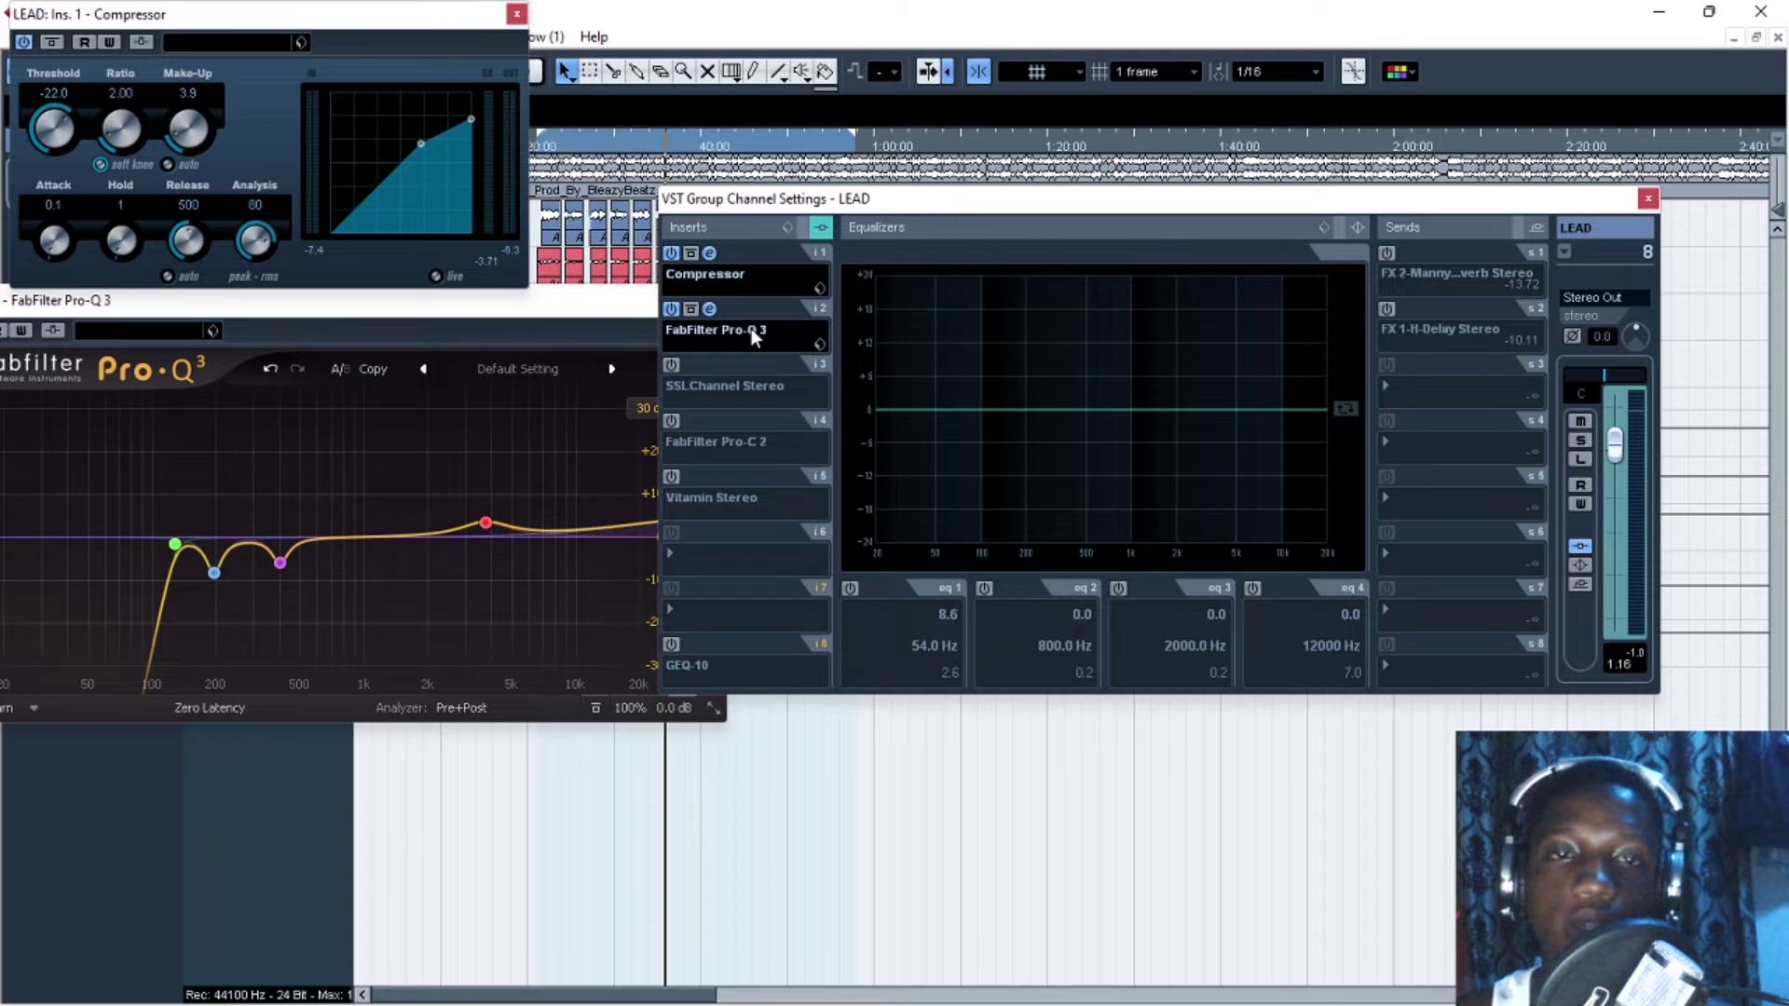
Activate the SSLChannel Stereo insert on LEAD, open its editor, and review the filter and HF settings
{"action": "left_click", "coordinate": [671, 364]}
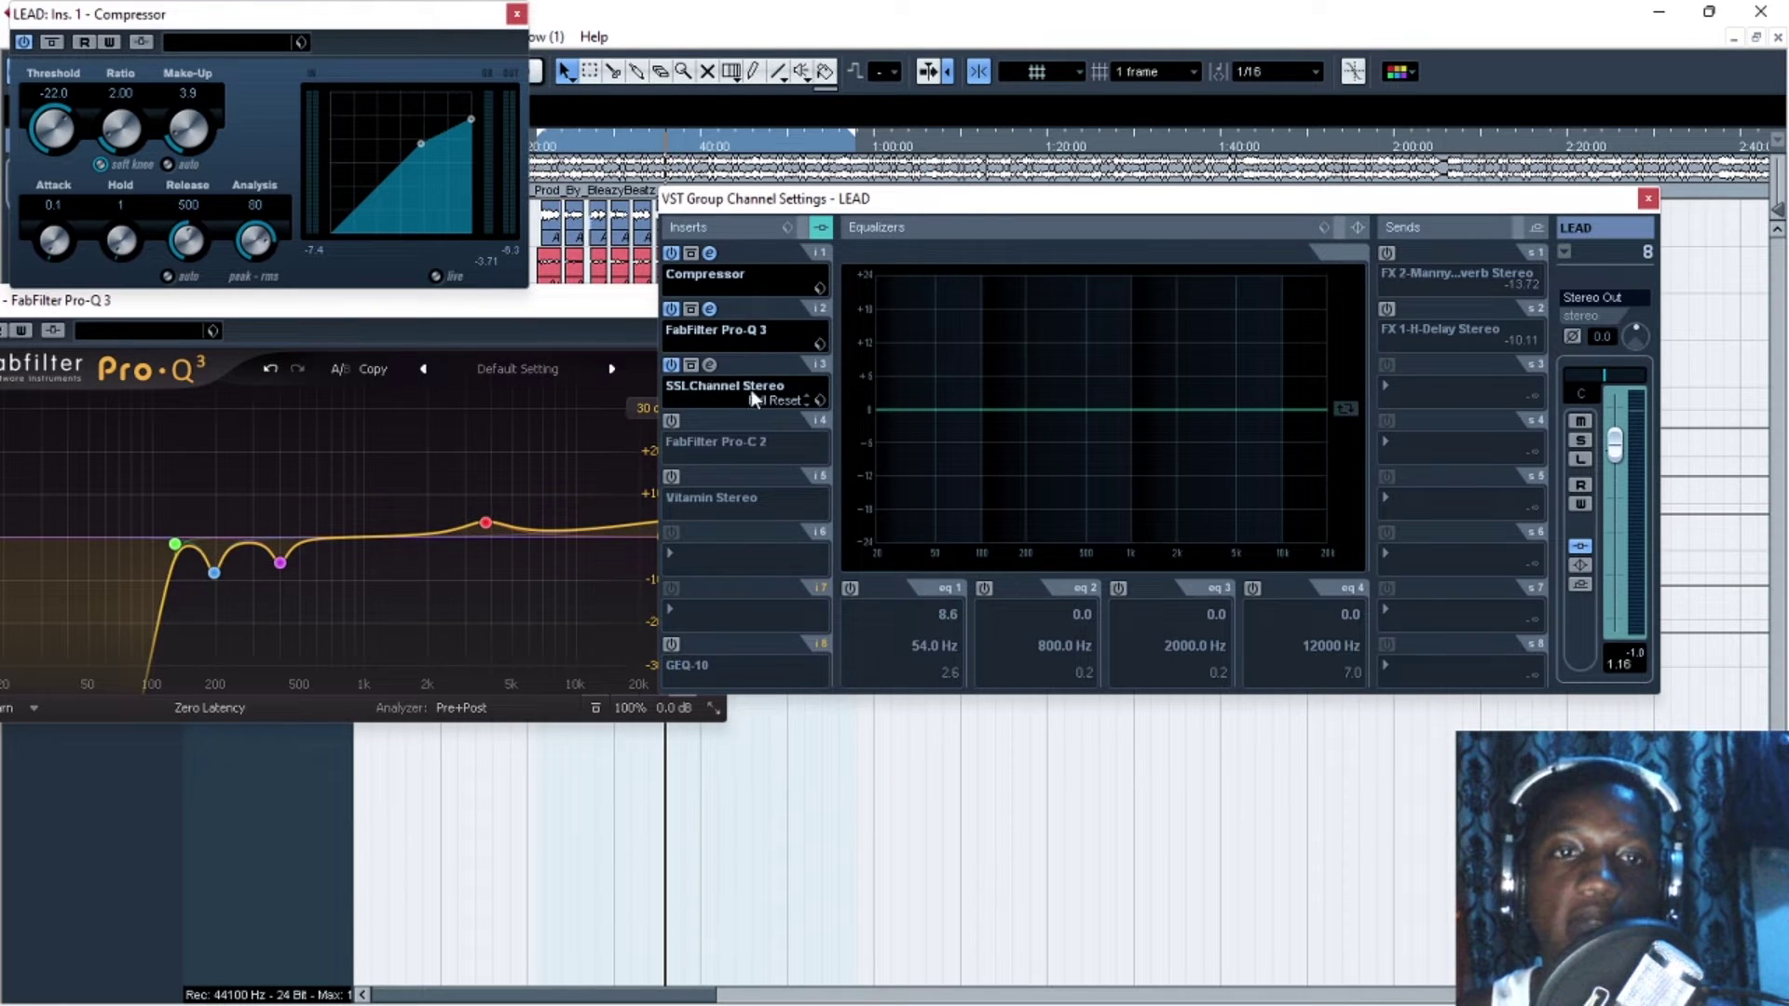
{"action": "left_click", "coordinate": [710, 365]}
{"action": "mouse_move", "coordinate": [848, 146]}
{"action": "left_mouse_down"}
{"action": "mouse_move", "coordinate": [1036, 187]}
{"action": "mouse_move", "coordinate": [848, 153]}
{"action": "left_mouse_up"}
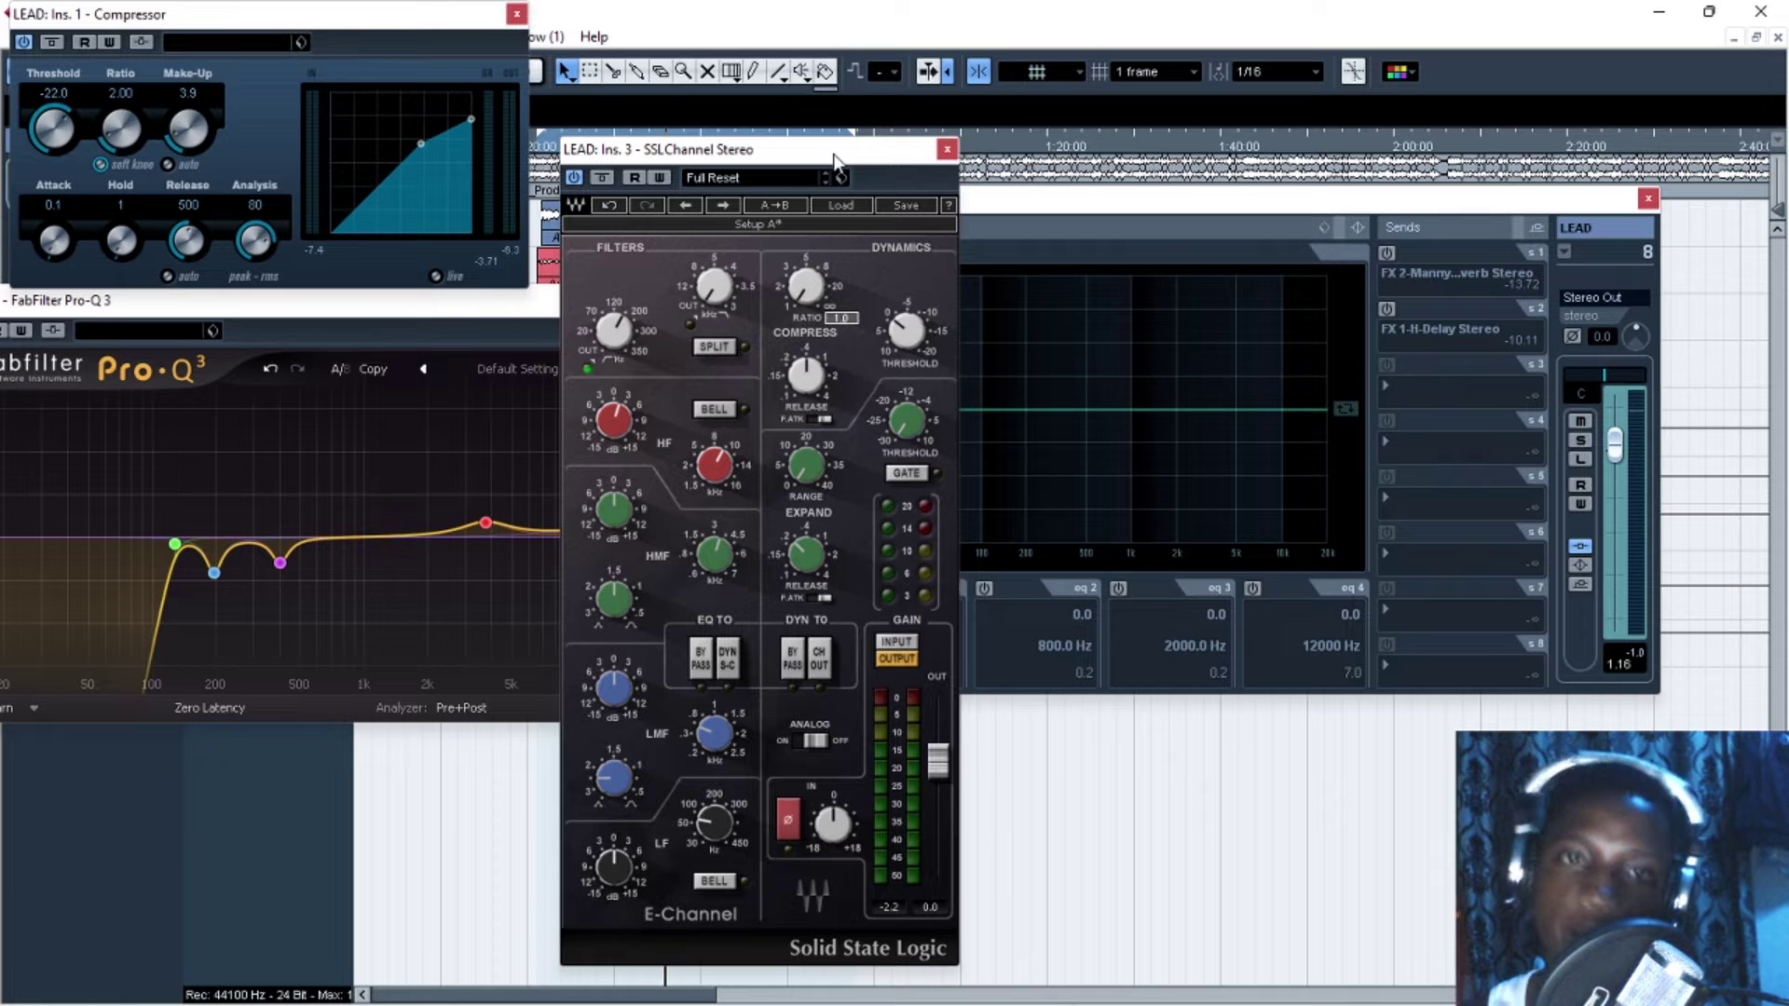
{"action": "left_click_drag", "start_coordinate": [834, 161], "coordinate": [919, 174]}
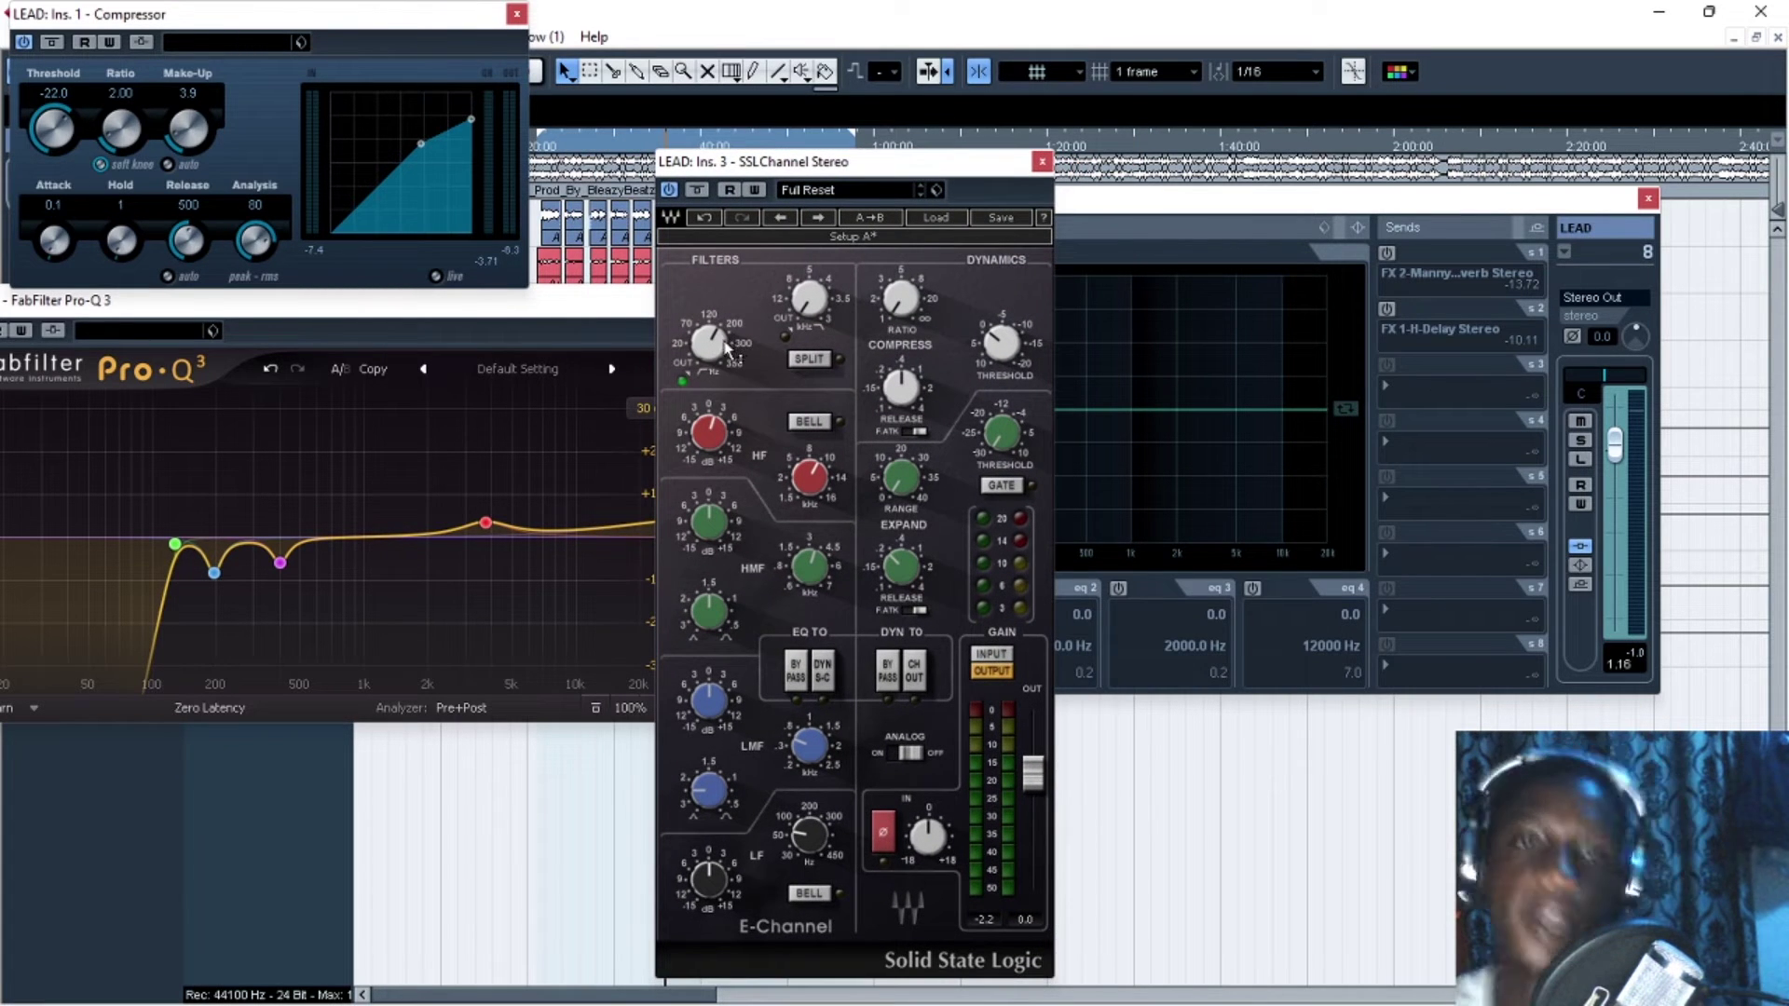
{"action": "mouse_move", "coordinate": [719, 367]}
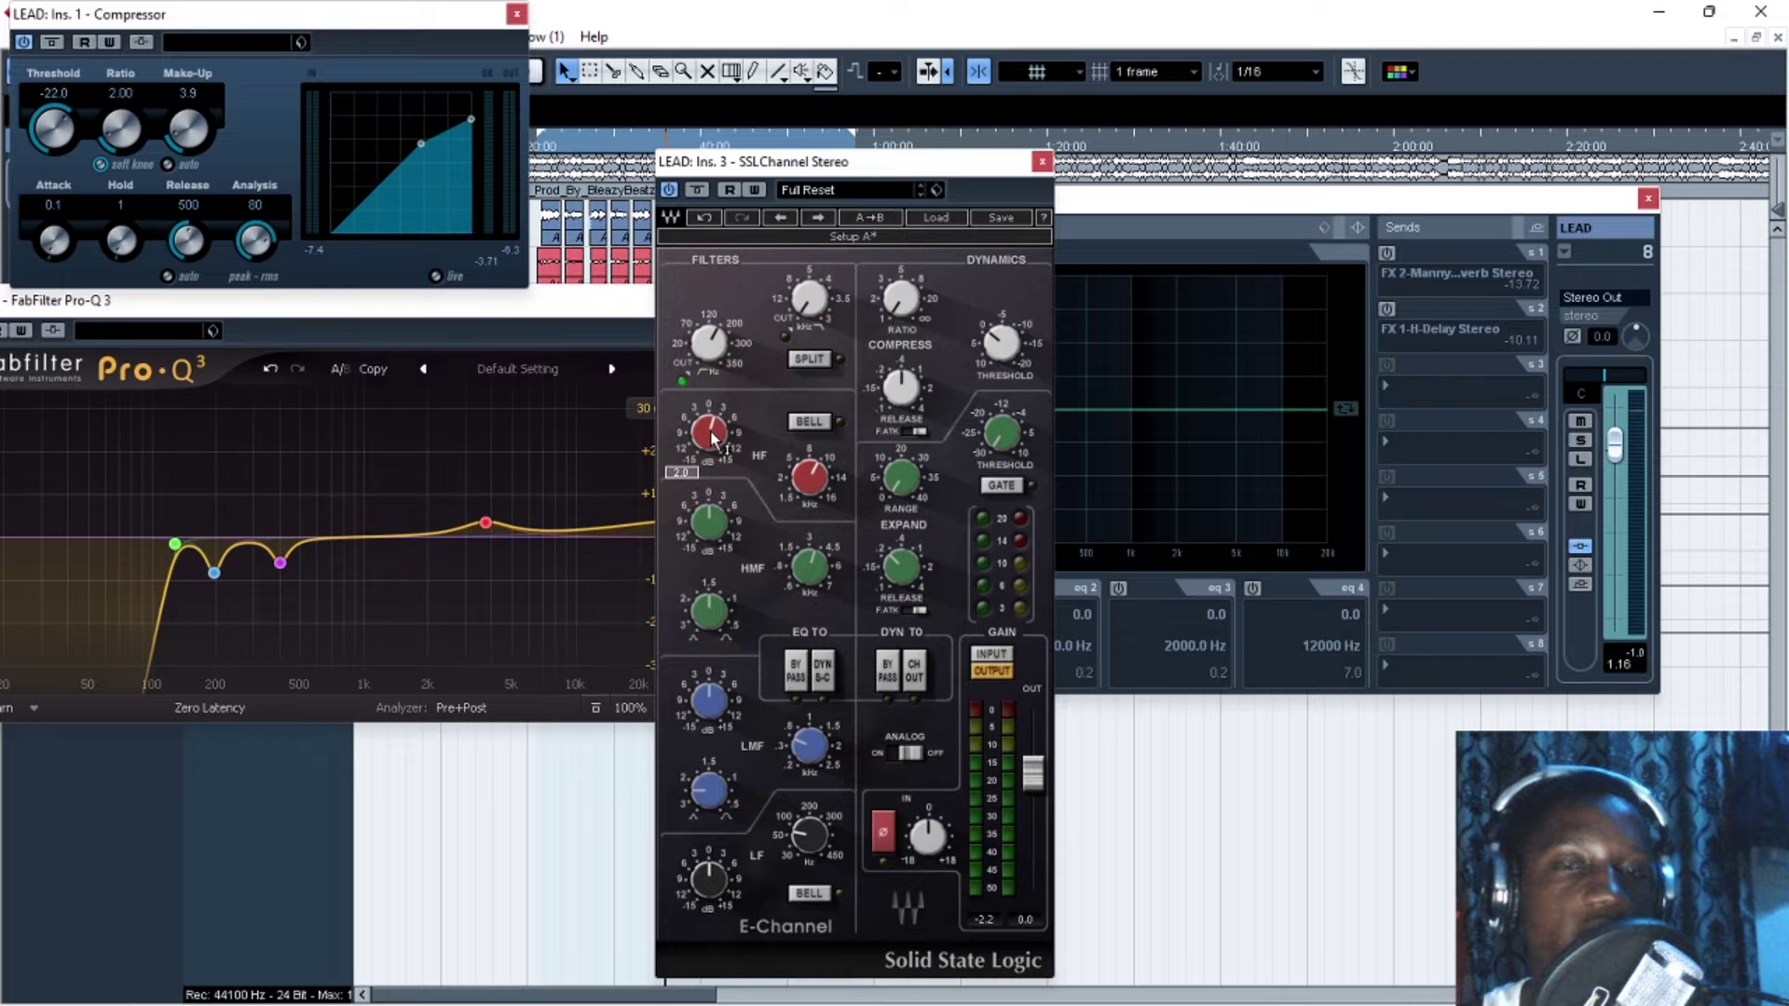
Close the Compressor and Pro-Q 3 editors and move the SSLChannel editor away from the LEAD insert list
{"action": "left_click_drag", "start_coordinate": [909, 162], "coordinate": [900, 181]}
{"action": "mouse_move", "coordinate": [499, 21]}
{"action": "left_mouse_down"}
{"action": "mouse_move", "coordinate": [506, 195]}
{"action": "mouse_move", "coordinate": [504, 8]}
{"action": "mouse_move", "coordinate": [502, 39]}
{"action": "left_mouse_up"}
{"action": "left_click", "coordinate": [519, 32]}
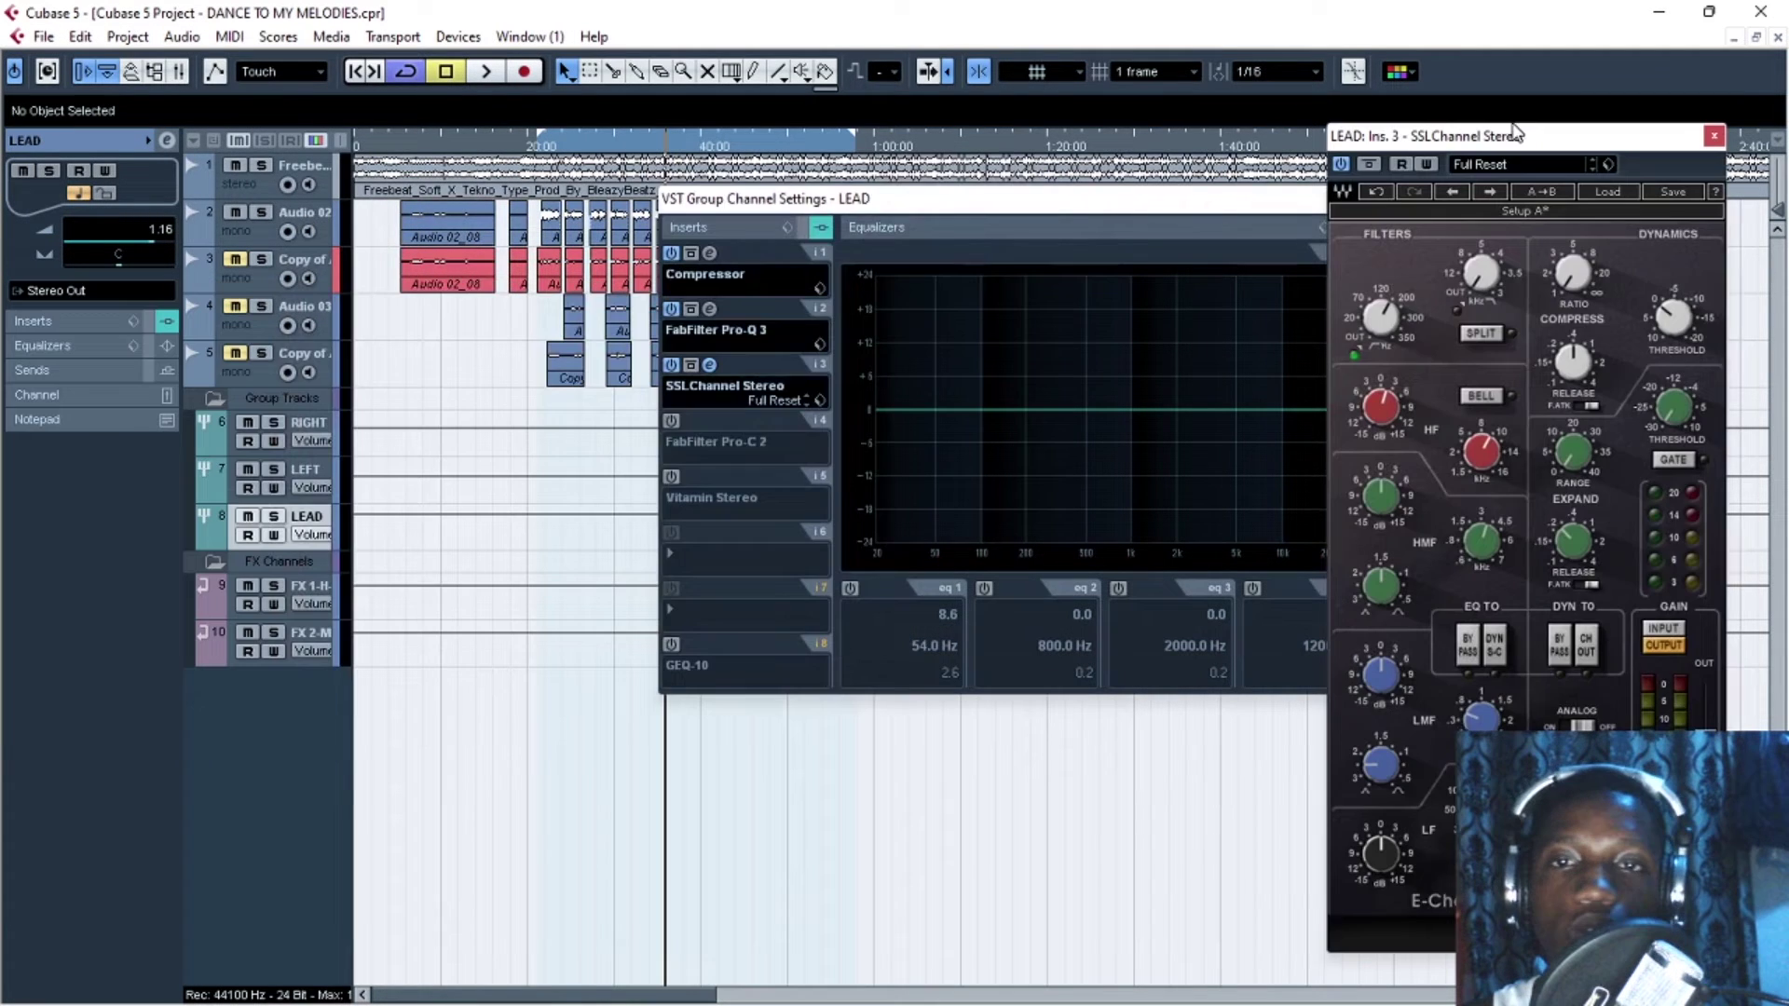
{"action": "left_click_drag", "start_coordinate": [1489, 133], "coordinate": [1501, 130]}
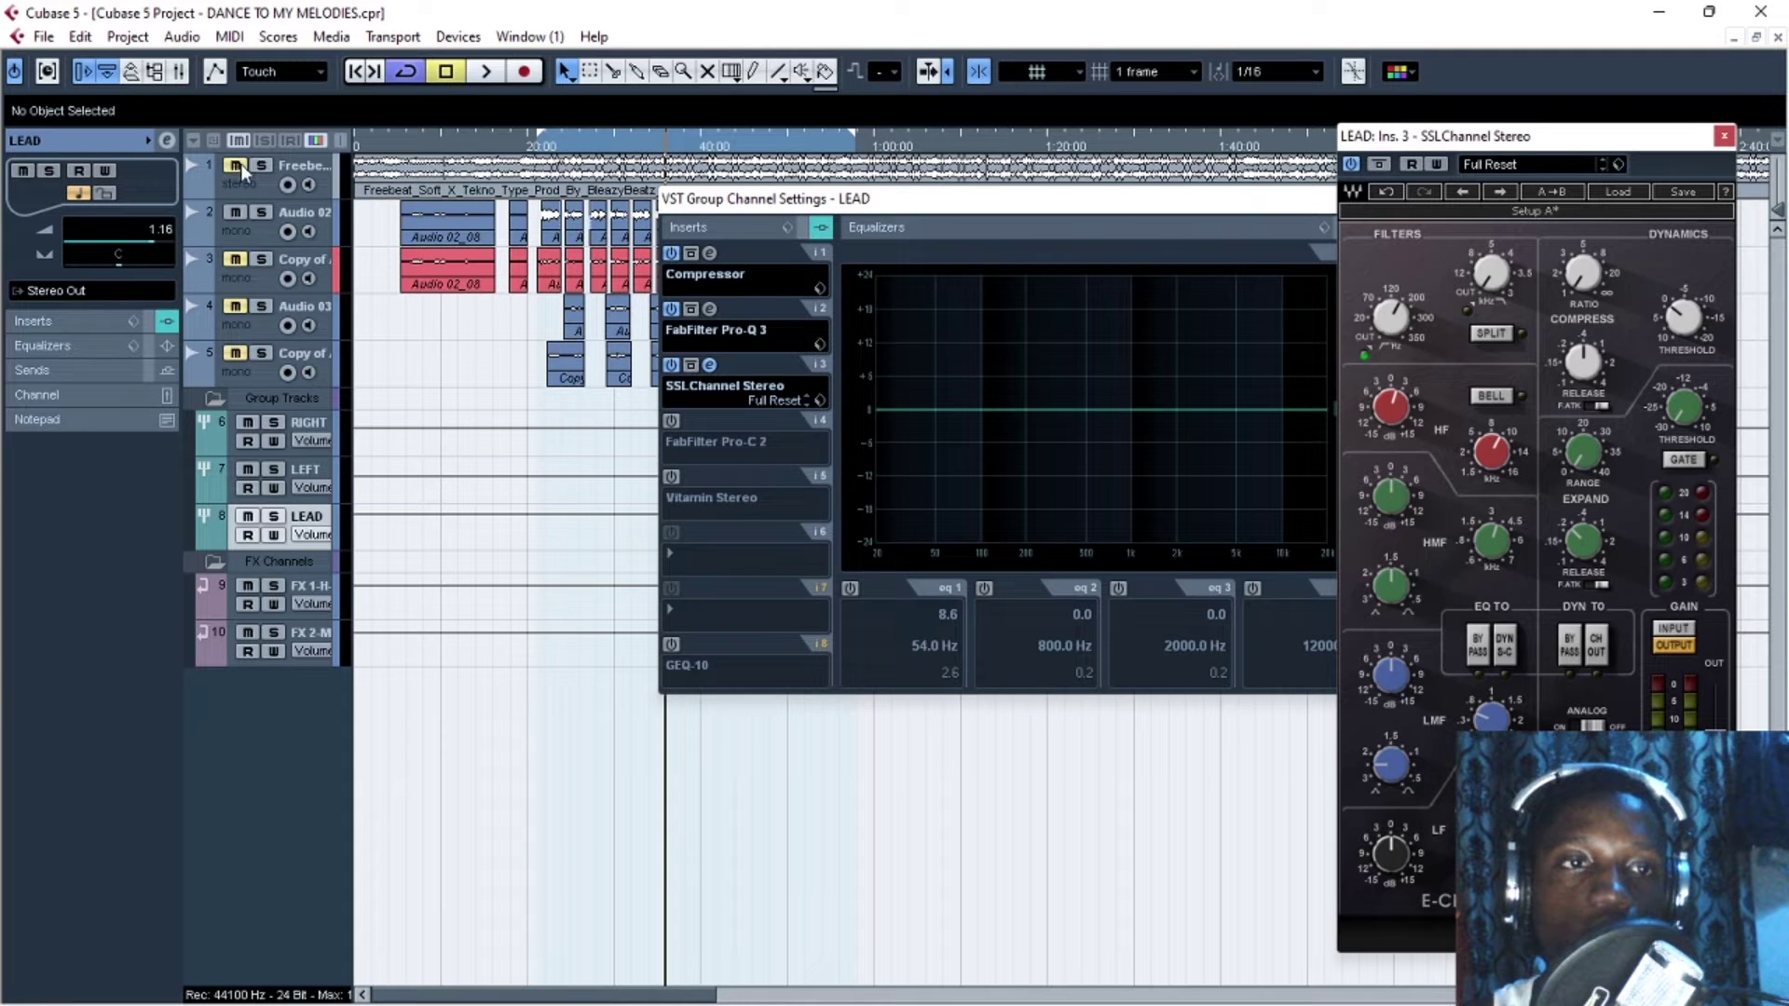
Play the vocal from the loop start while boosting the SSLChannel HF gain to about 15 dB, then stop
{"action": "left_click", "coordinate": [540, 154]}
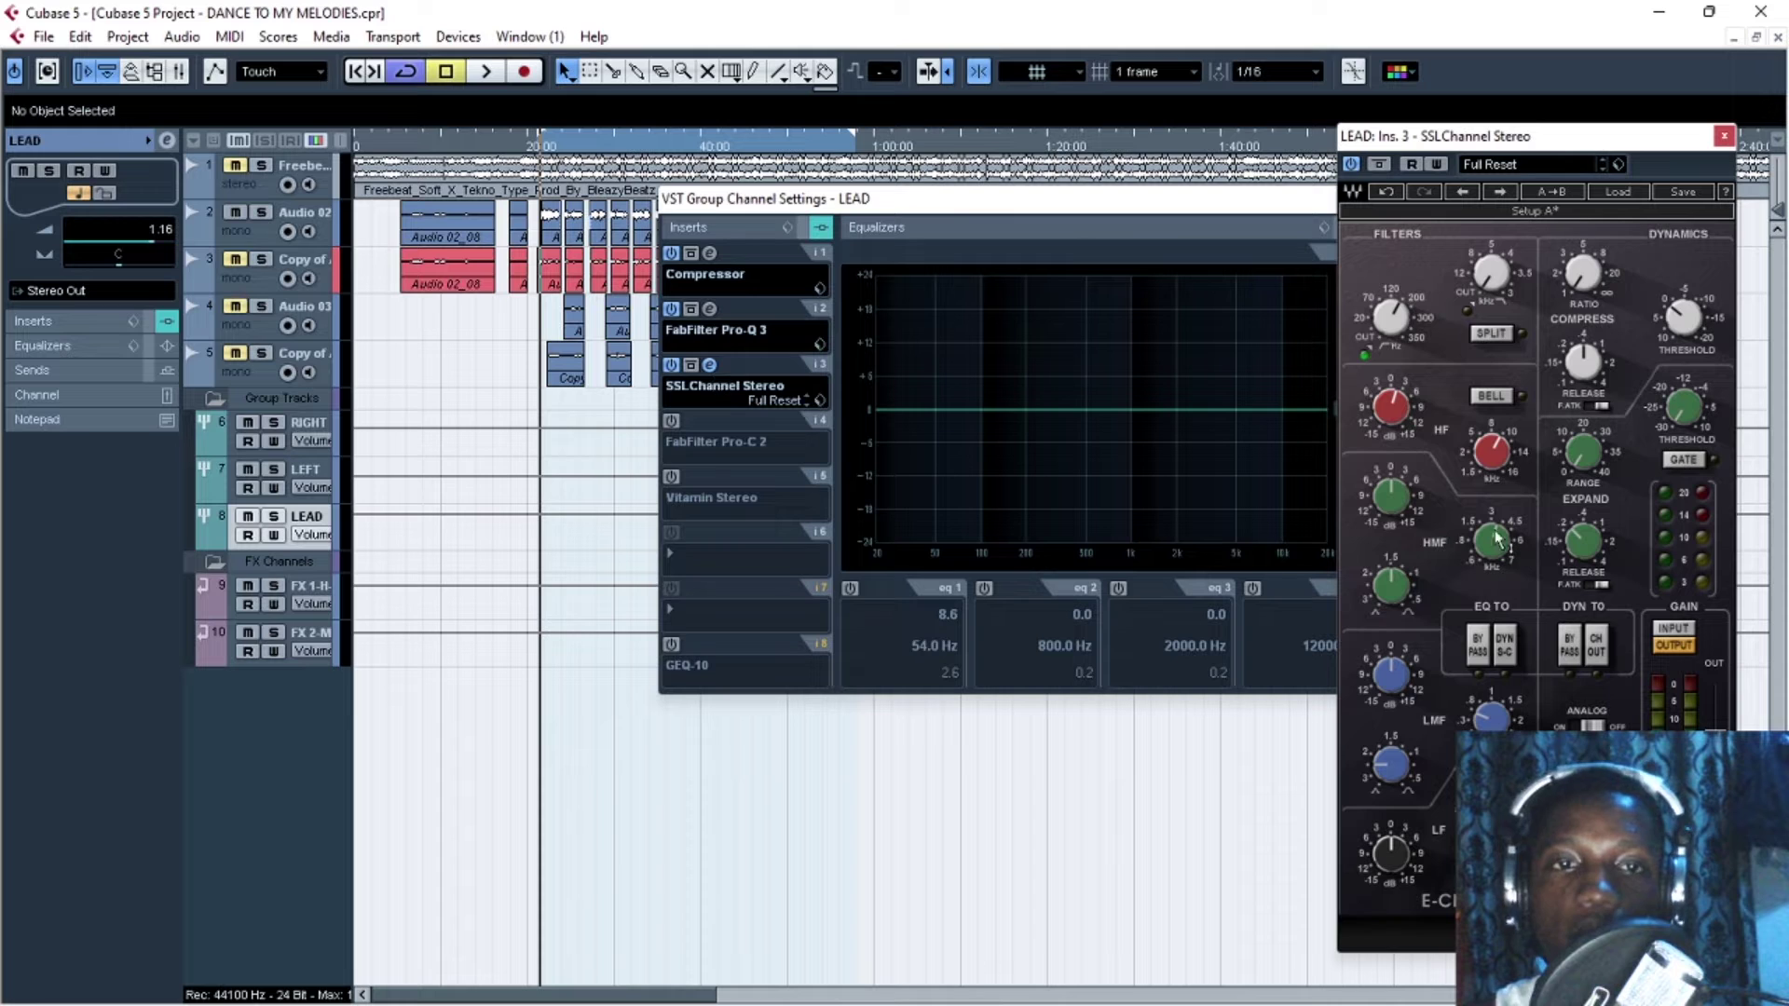
{"action": "mouse_move", "coordinate": [1411, 417]}
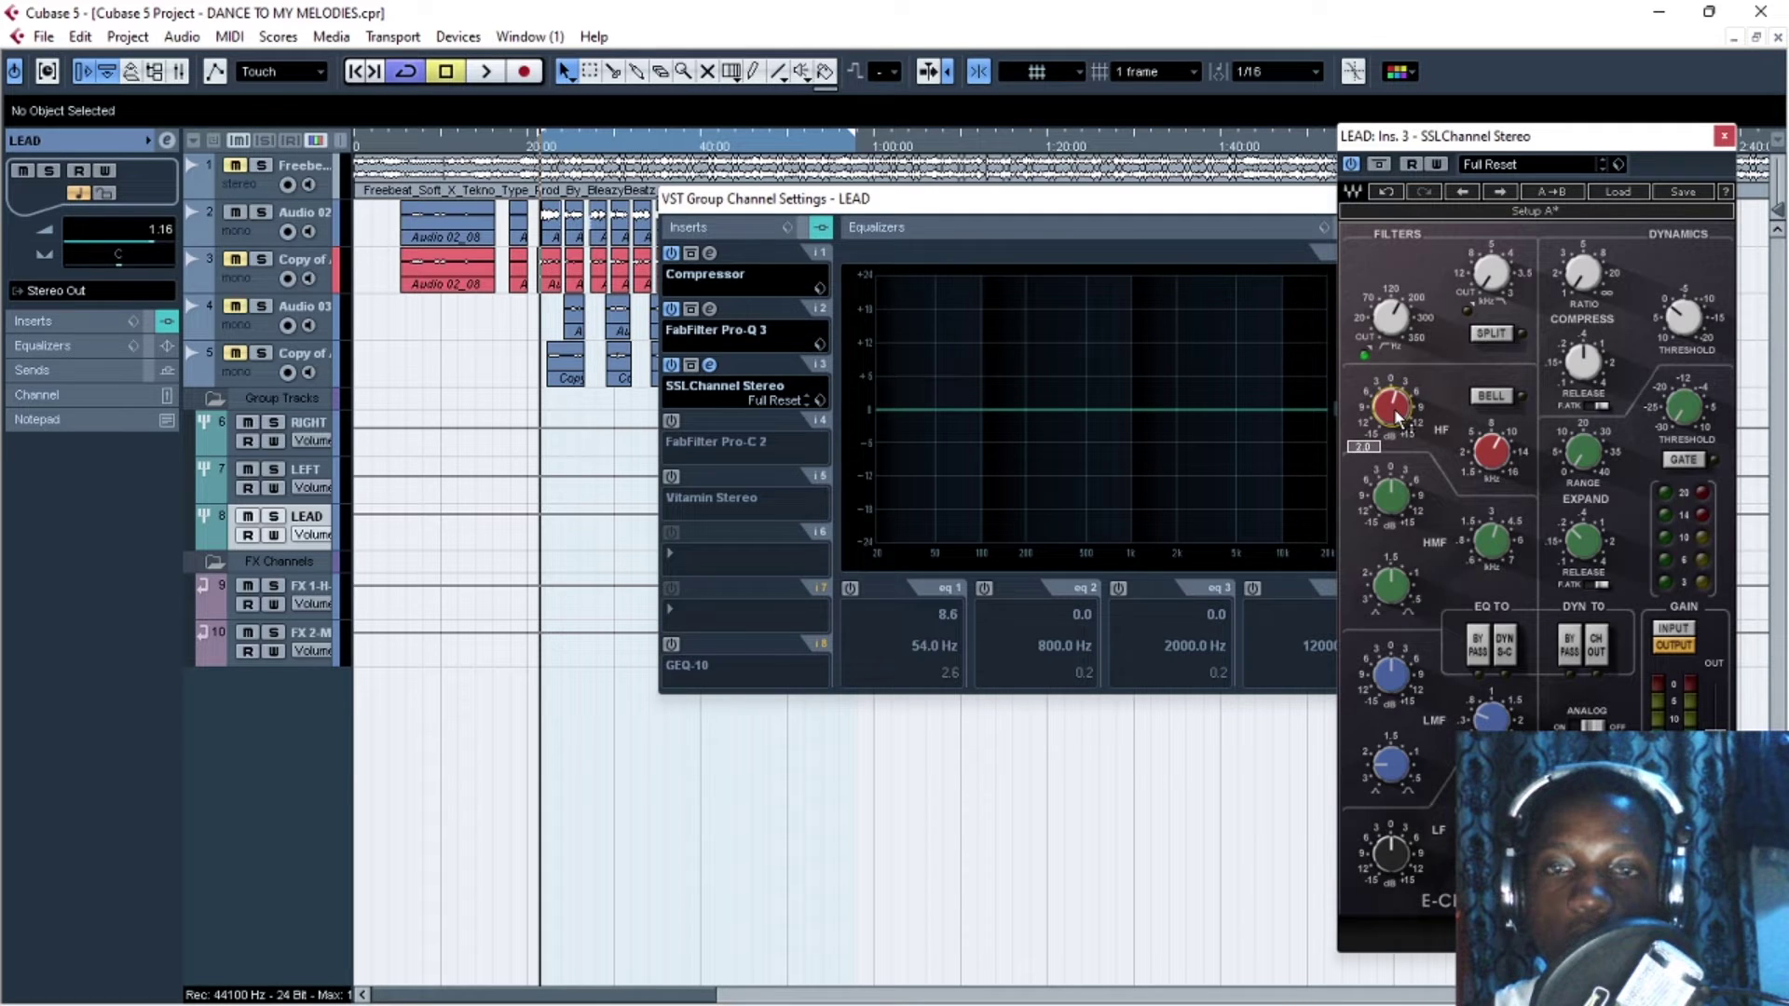
{"action": "left_click", "coordinate": [537, 155]}
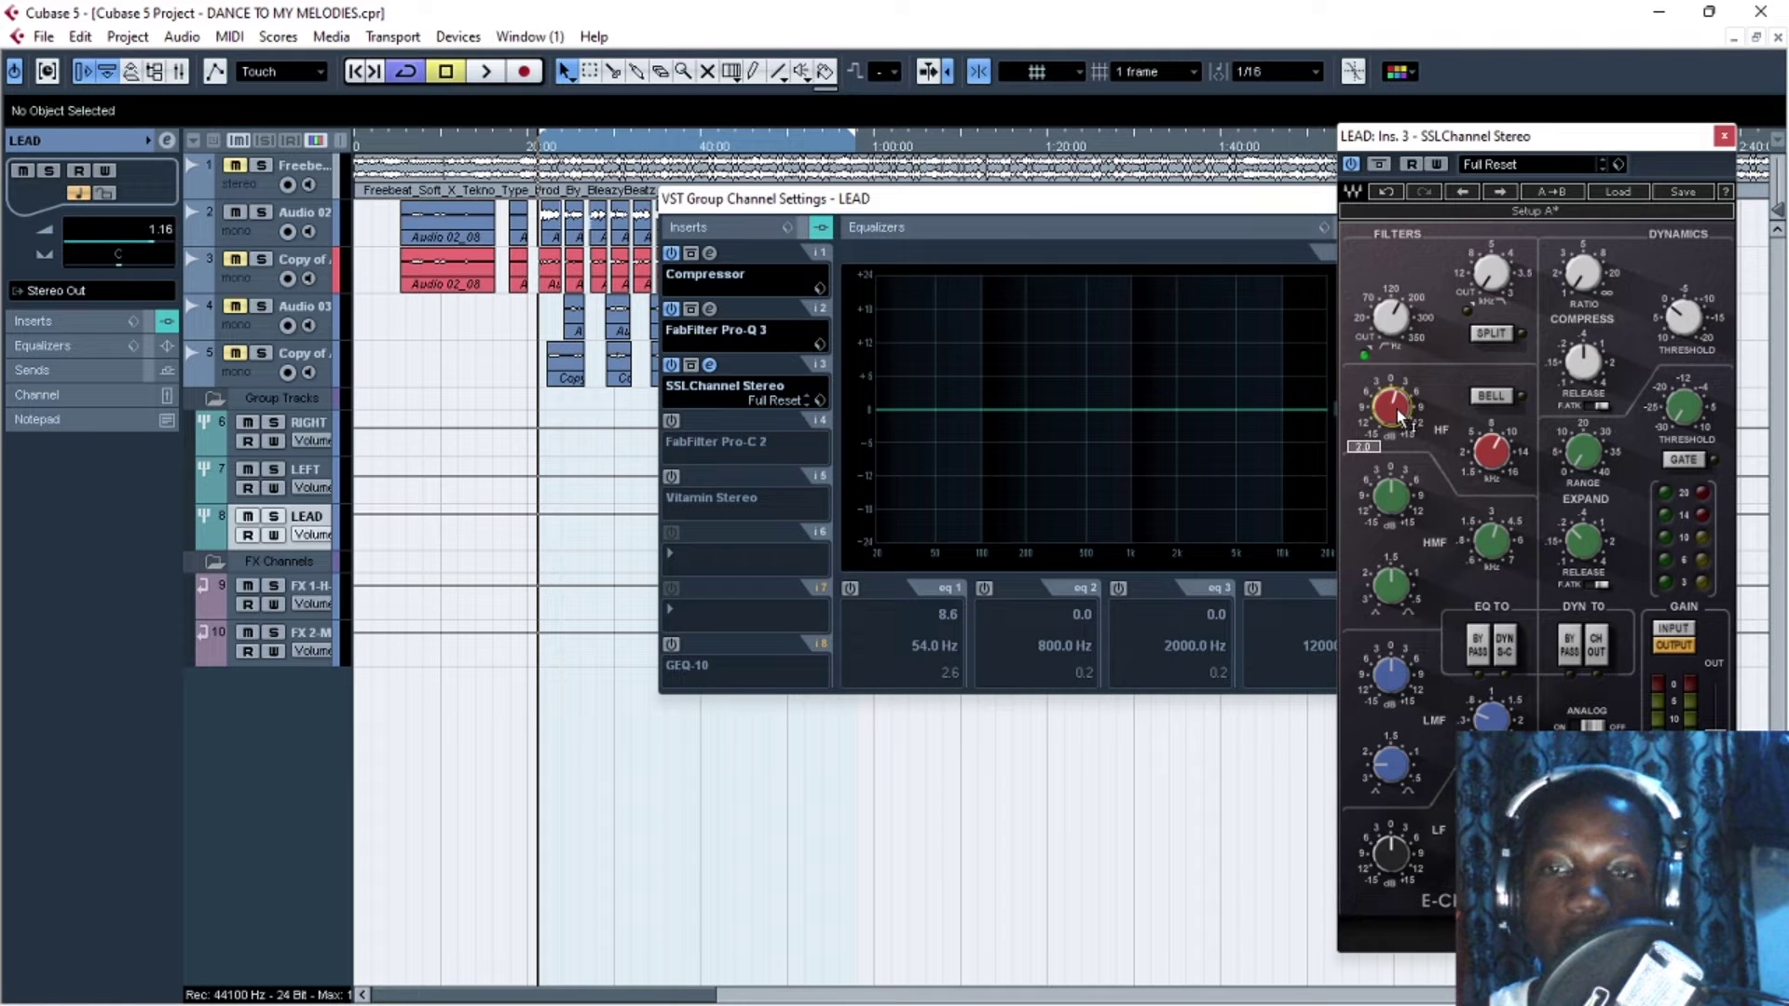
{"action": "key", "text": "space"}
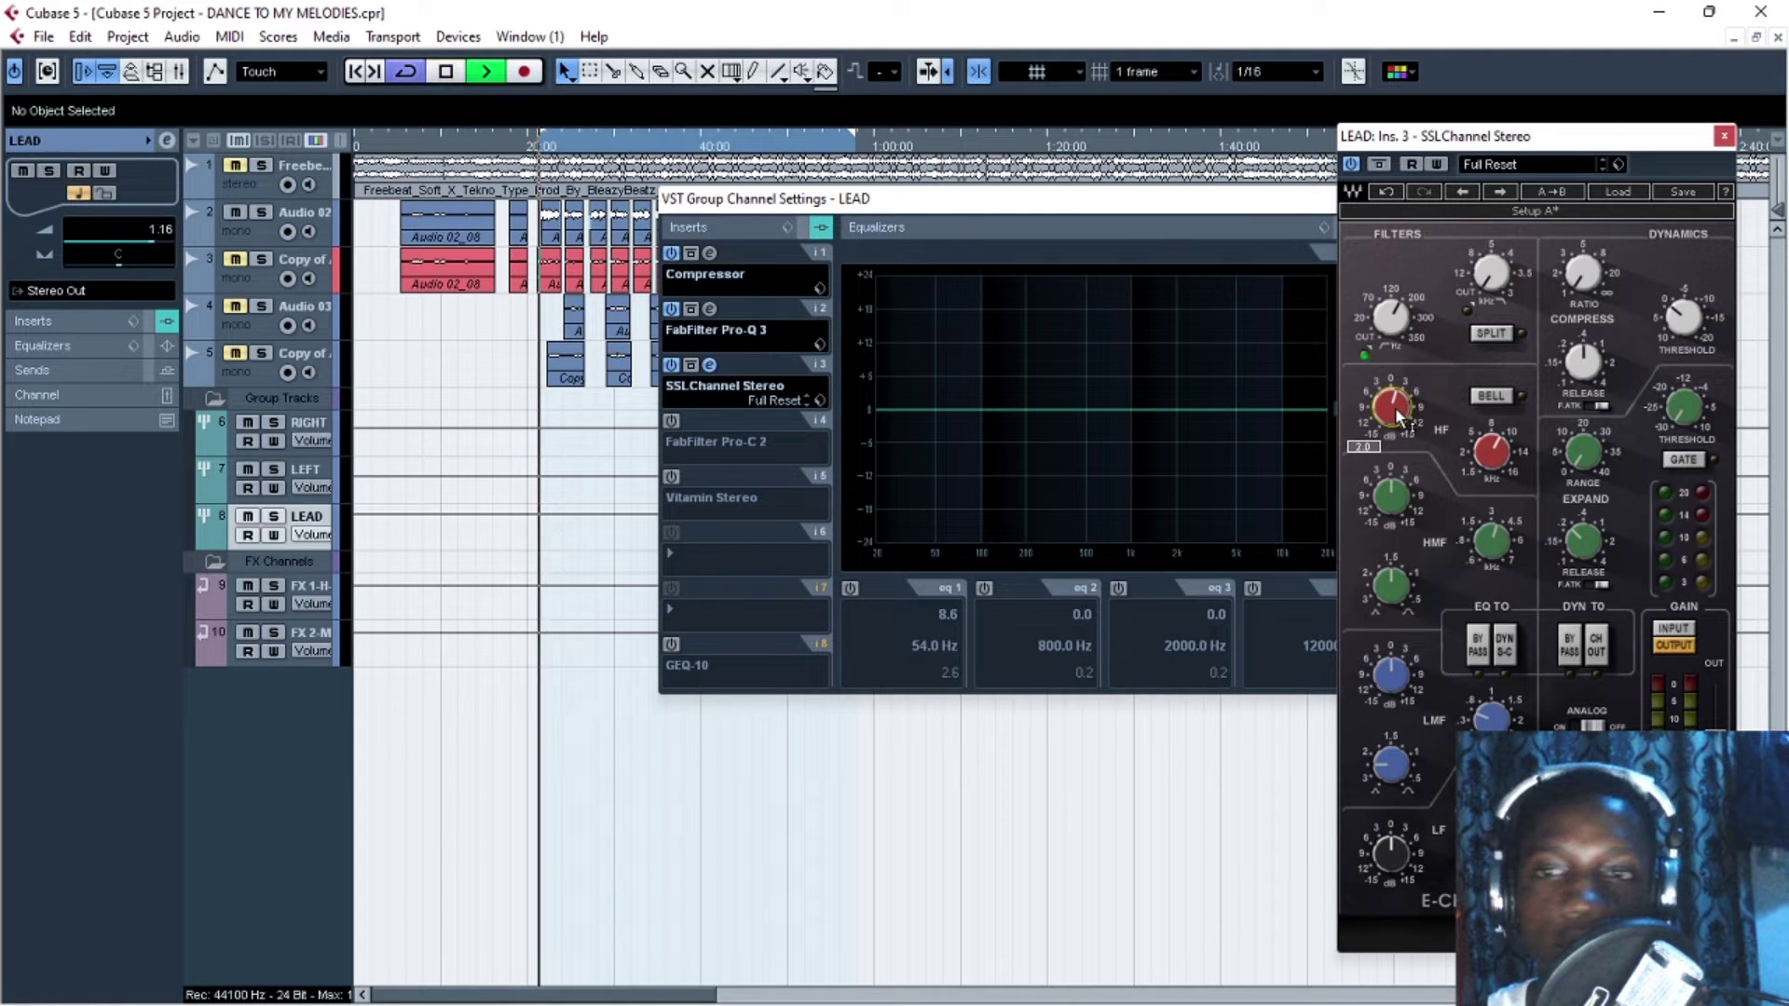
{"action": "scroll", "coordinate": [1395, 406], "scroll_direction": "up", "scroll_amount": 10}
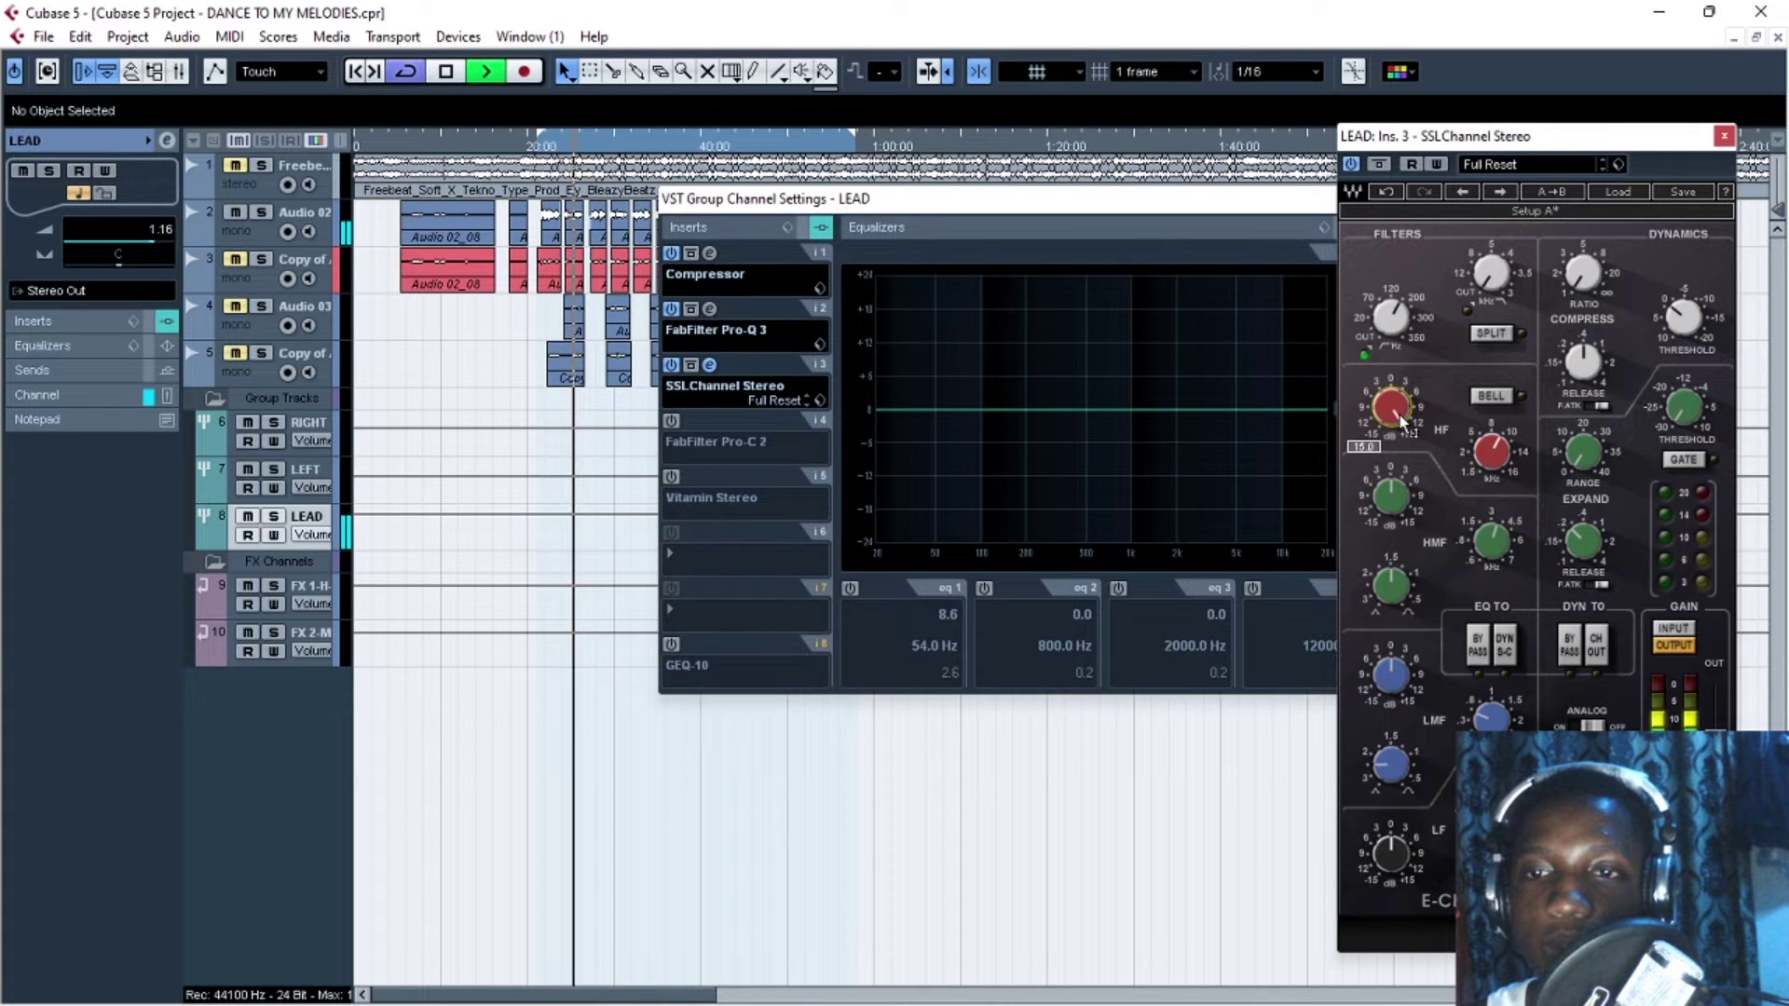
{"action": "key", "text": "space"}
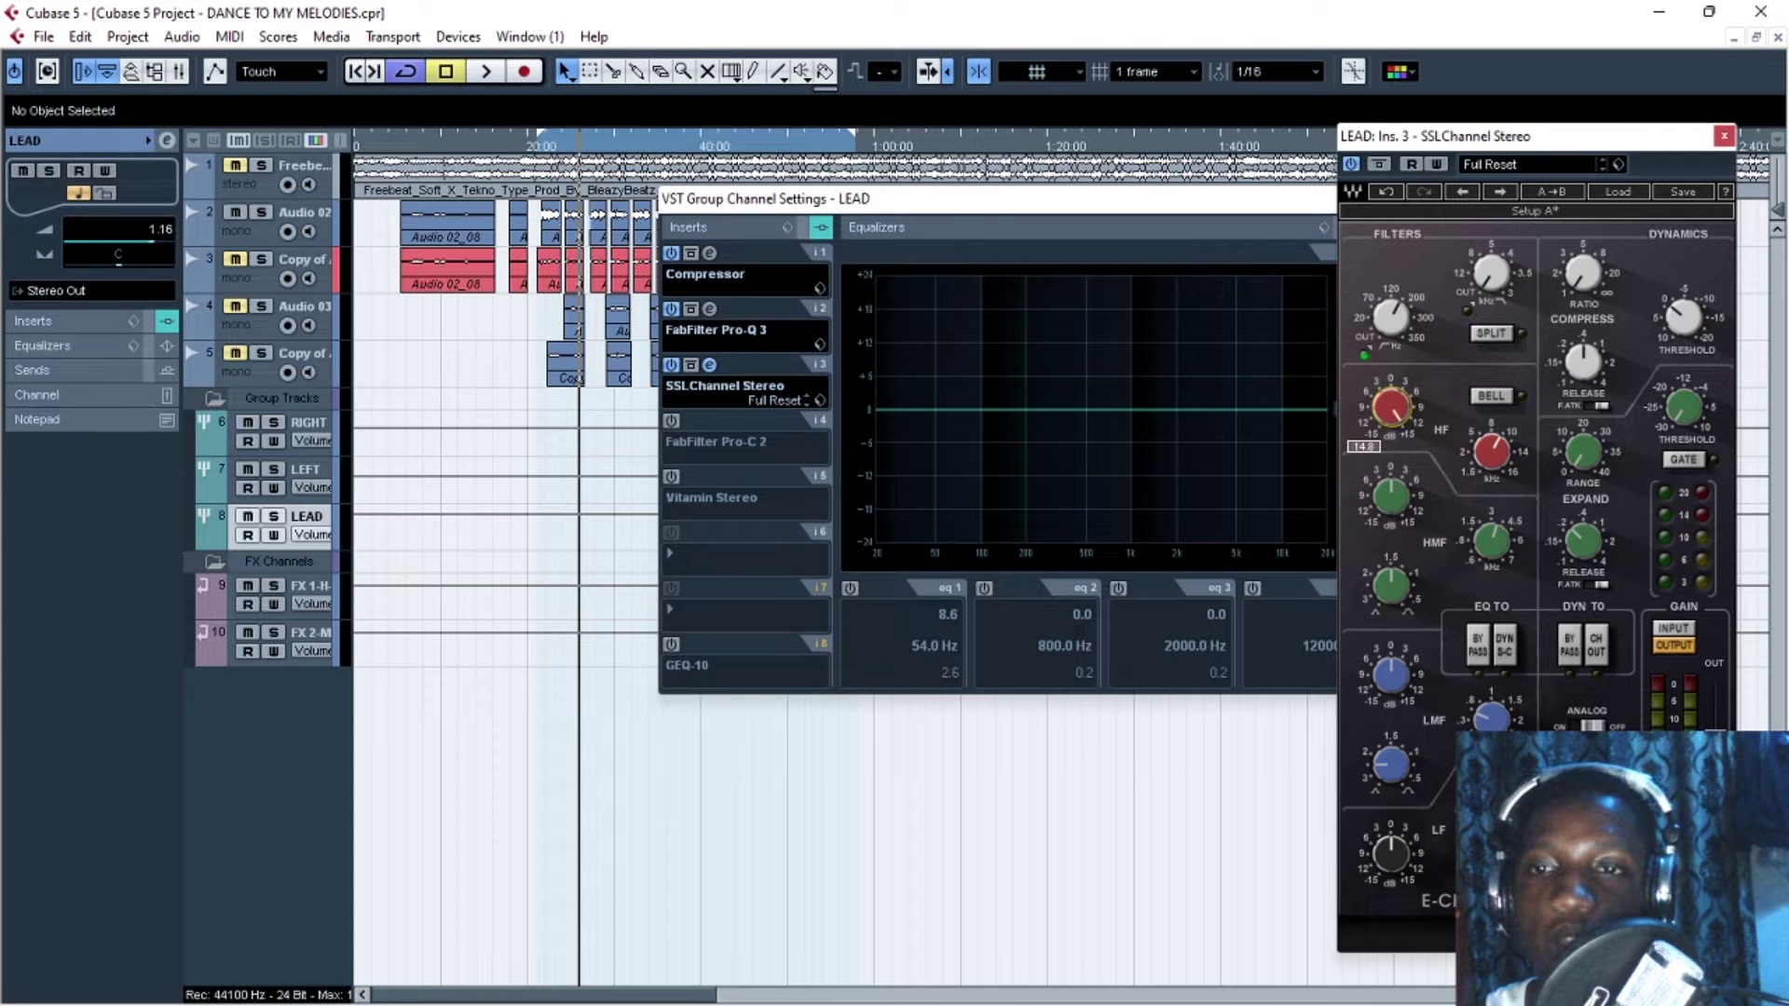
Lower the SSLChannel HF gain gradually to 2.8 dB while the vocal plays, then stop playback
{"action": "scroll", "coordinate": [1392, 406], "scroll_direction": "down", "scroll_amount": 3}
{"action": "key", "text": "space"}
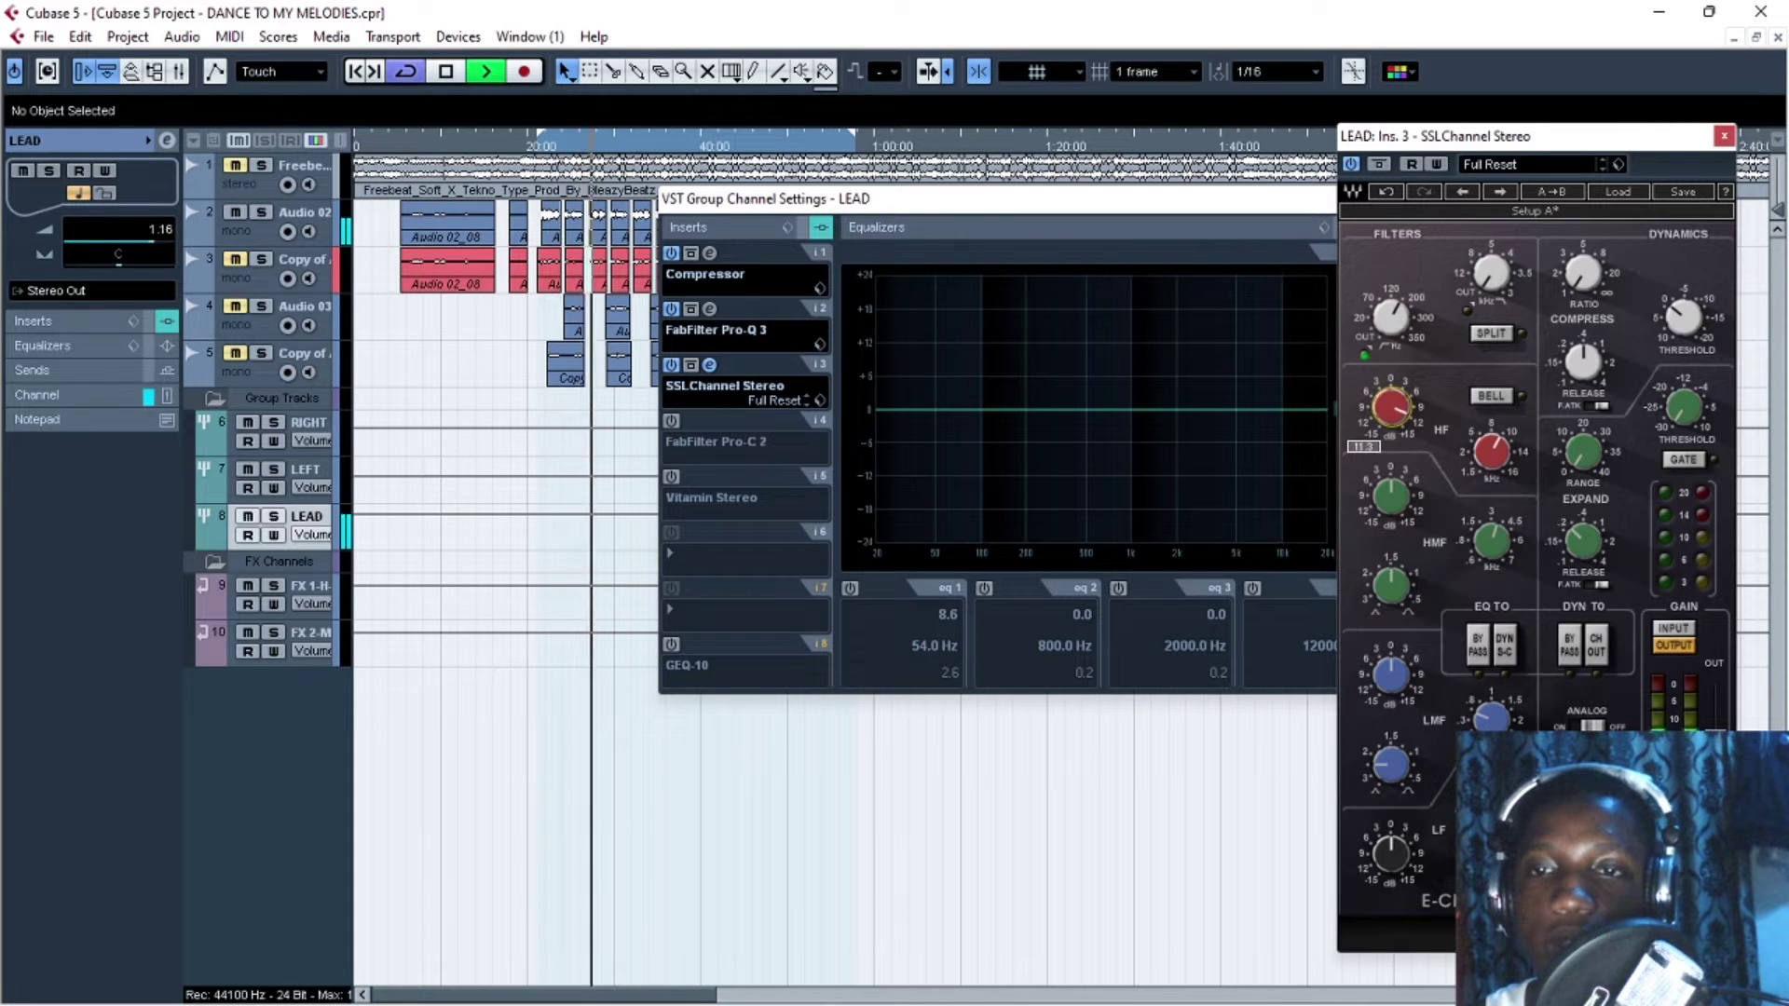
{"action": "scroll", "coordinate": [1391, 406], "scroll_direction": "down", "scroll_amount": 4}
{"action": "scroll", "coordinate": [1391, 407], "scroll_direction": "down", "scroll_amount": 3}
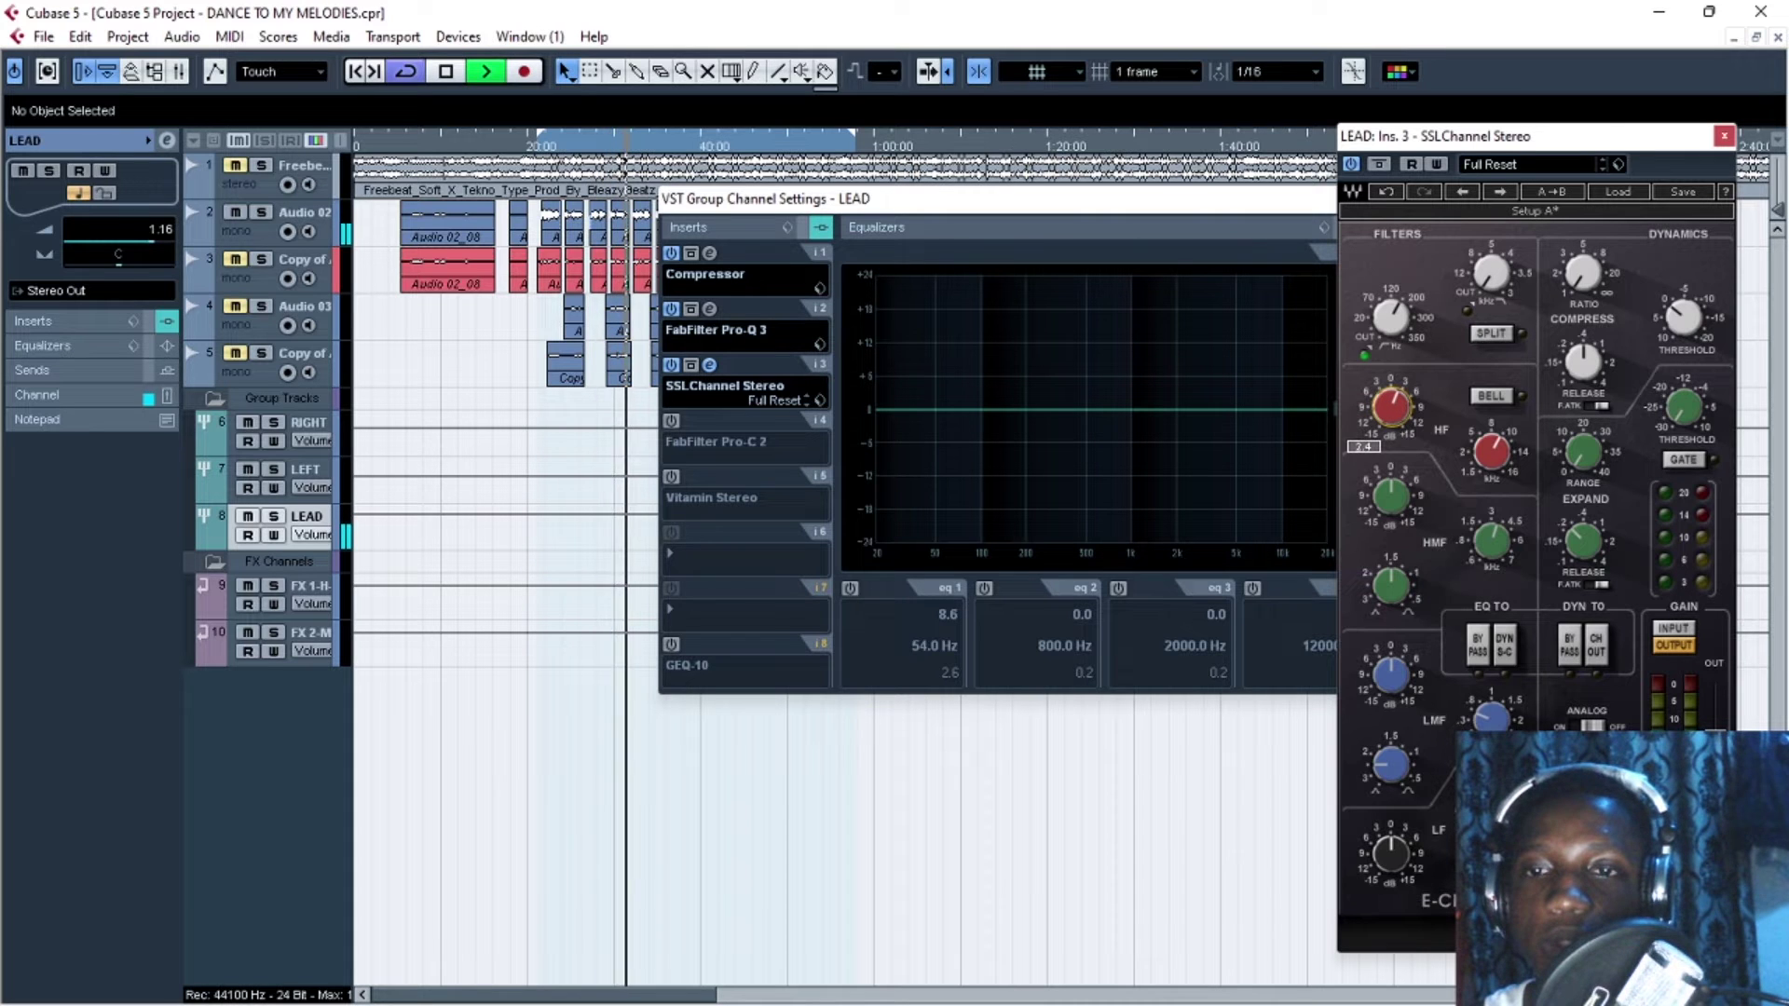
{"action": "scroll", "coordinate": [1392, 407], "scroll_direction": "down", "scroll_amount": 1}
{"action": "key", "text": "space"}
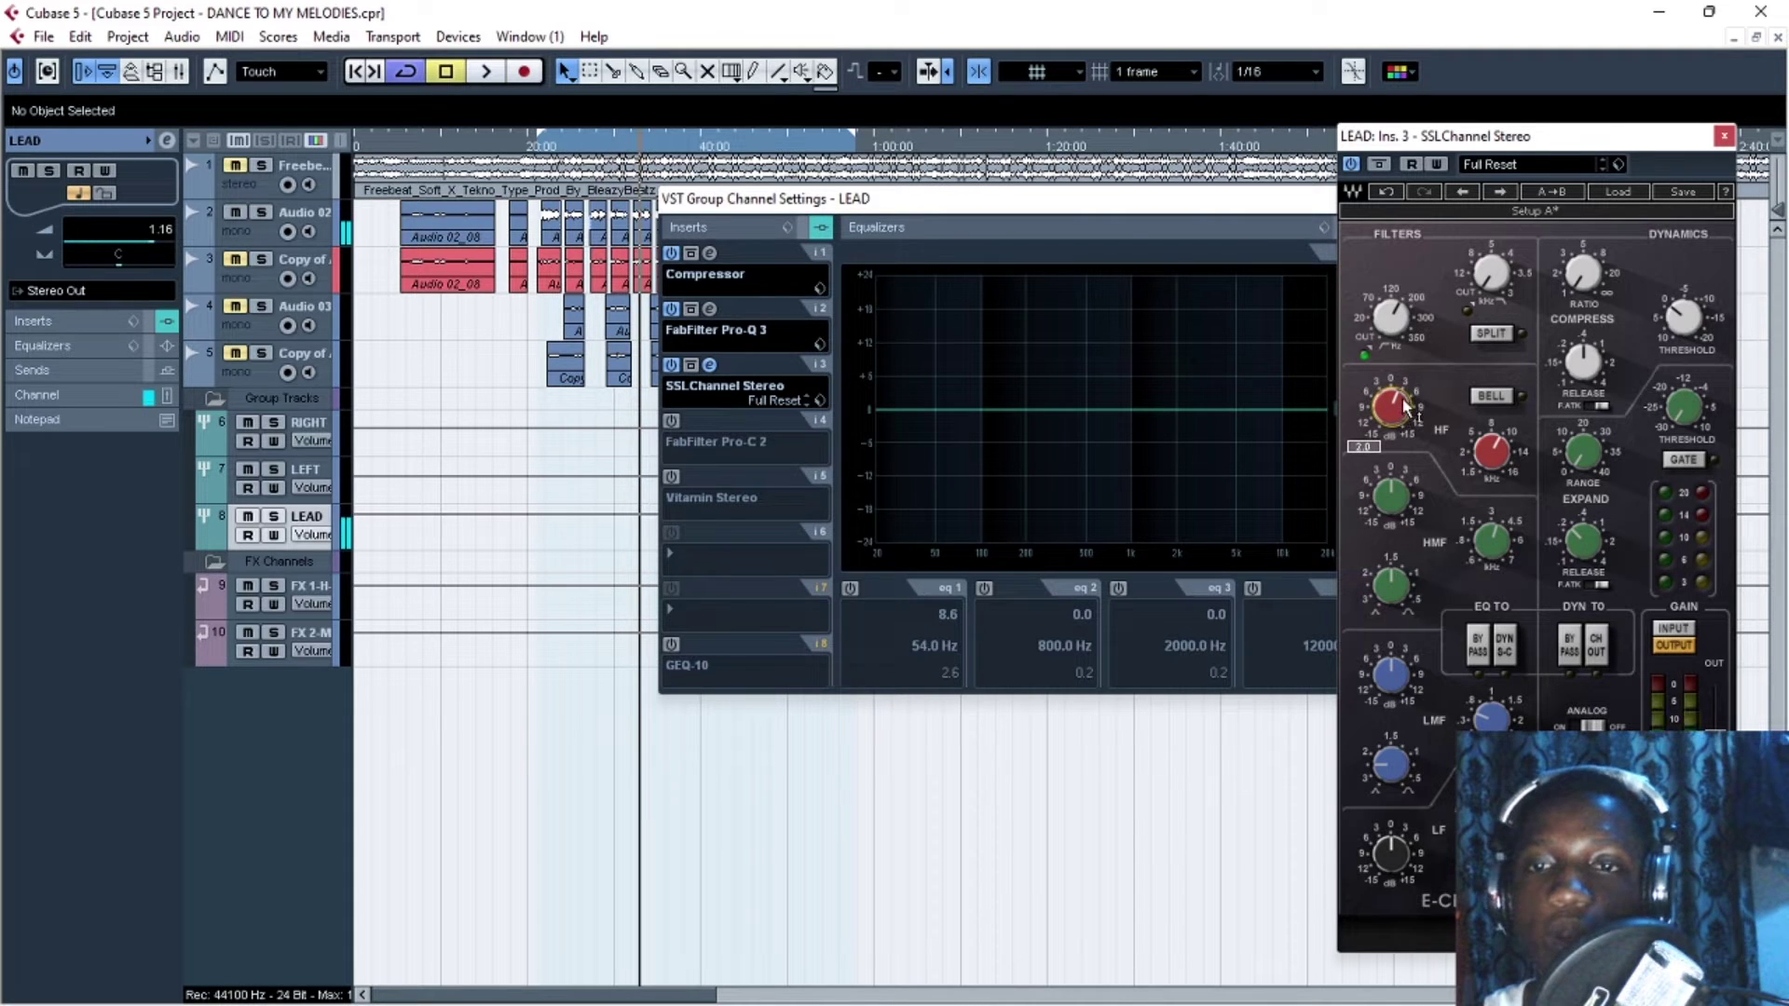
Bring the whole SSLChannel editor into clear view and review its filter and HF settings
{"action": "left_click_drag", "start_coordinate": [1533, 140], "coordinate": [1339, 140]}
{"action": "mouse_move", "coordinate": [1304, 455]}
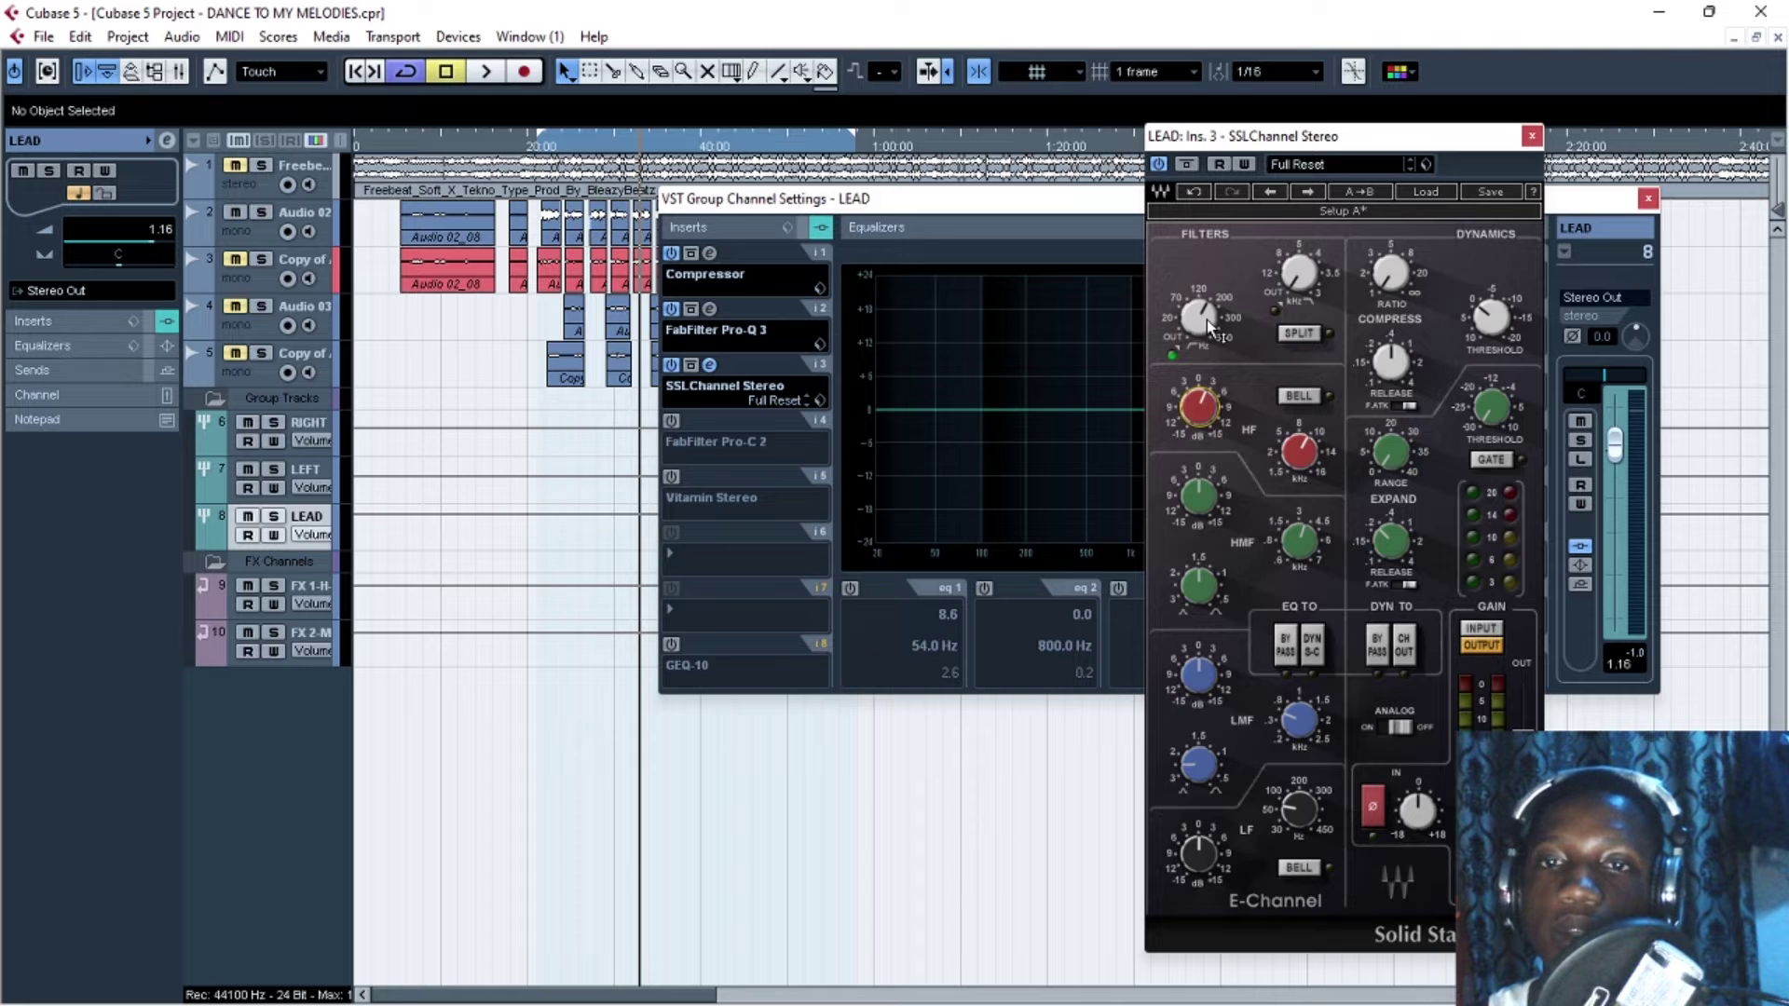
{"action": "left_click_drag", "start_coordinate": [1334, 149], "coordinate": [1200, 130]}
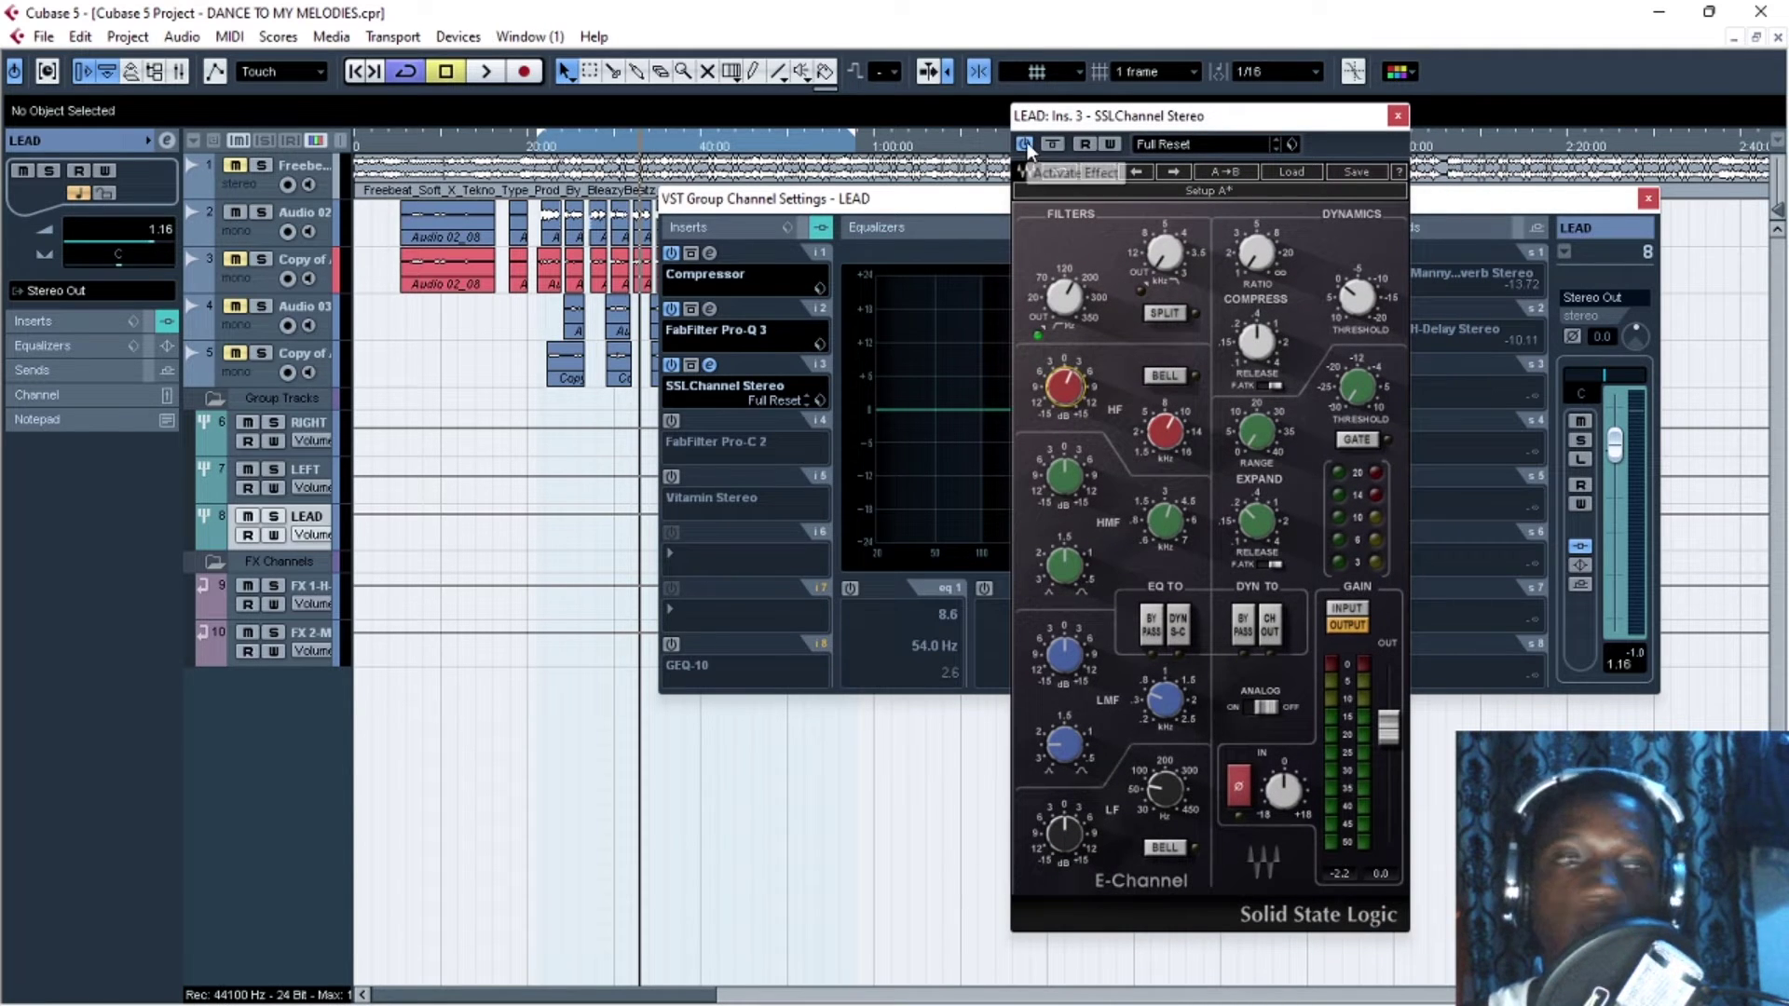
Compare the vocal with SSLChannel Stereo active and deactivated by toggling the effect between and during playbacks
{"action": "key", "text": "space"}
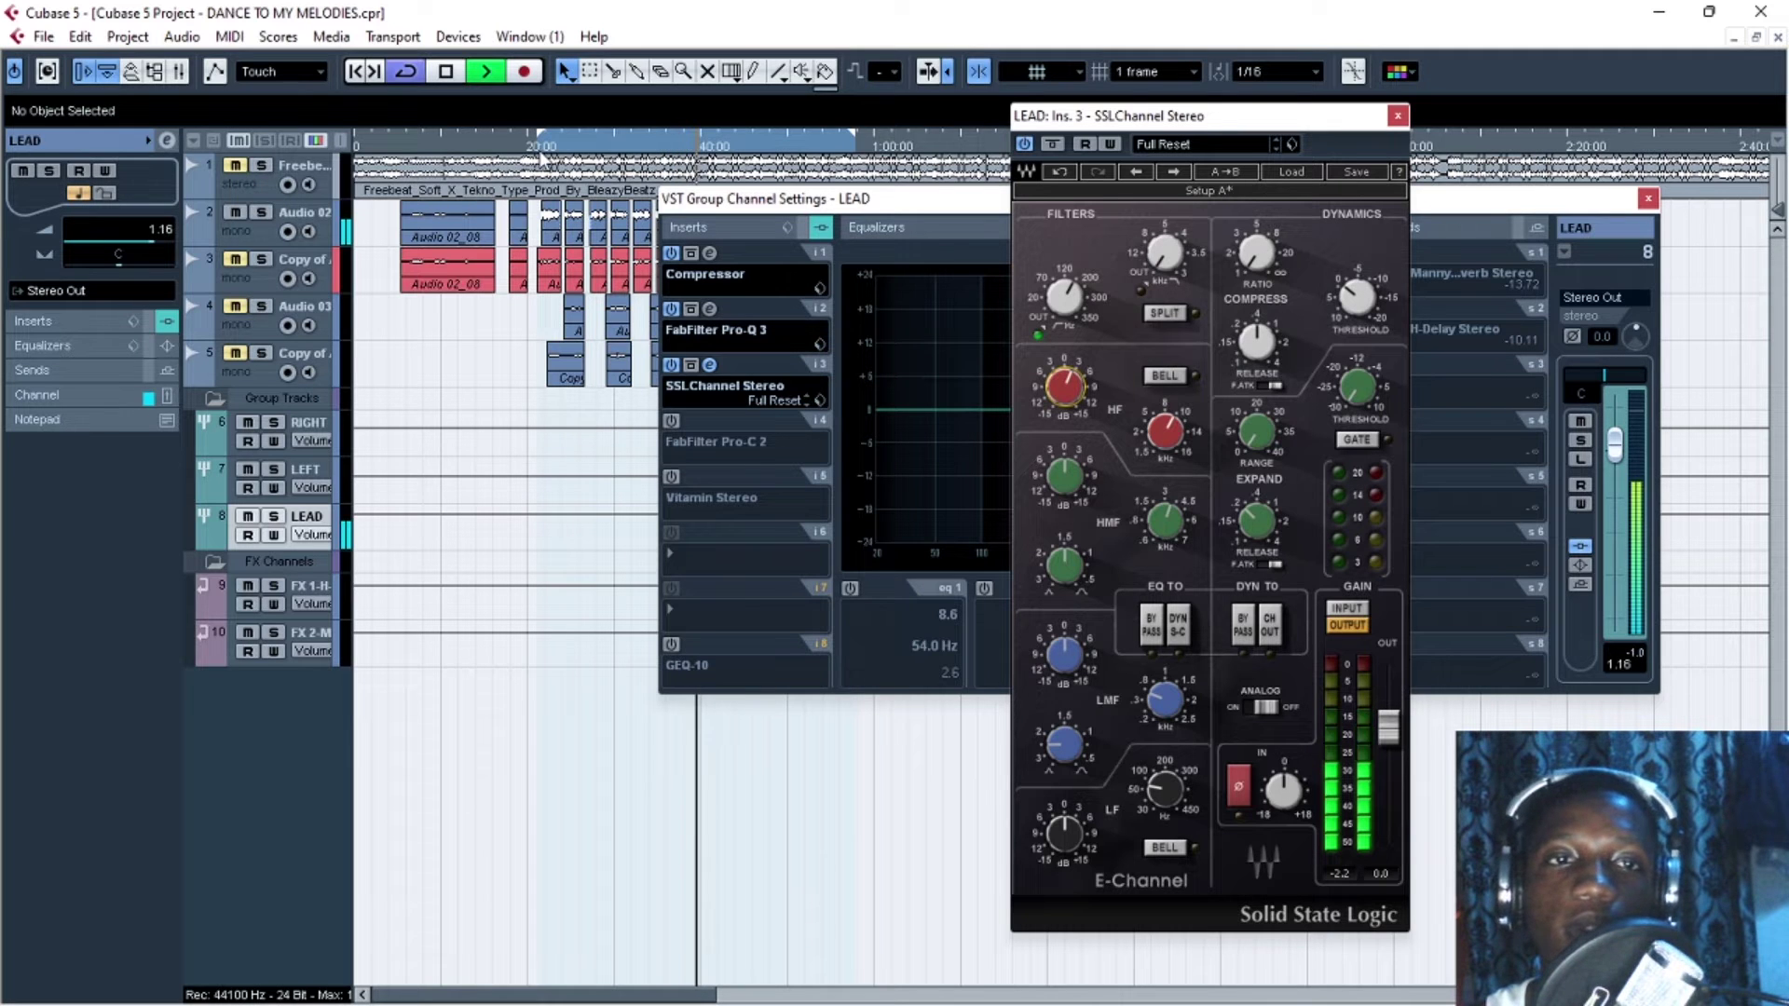
{"action": "key", "text": "space"}
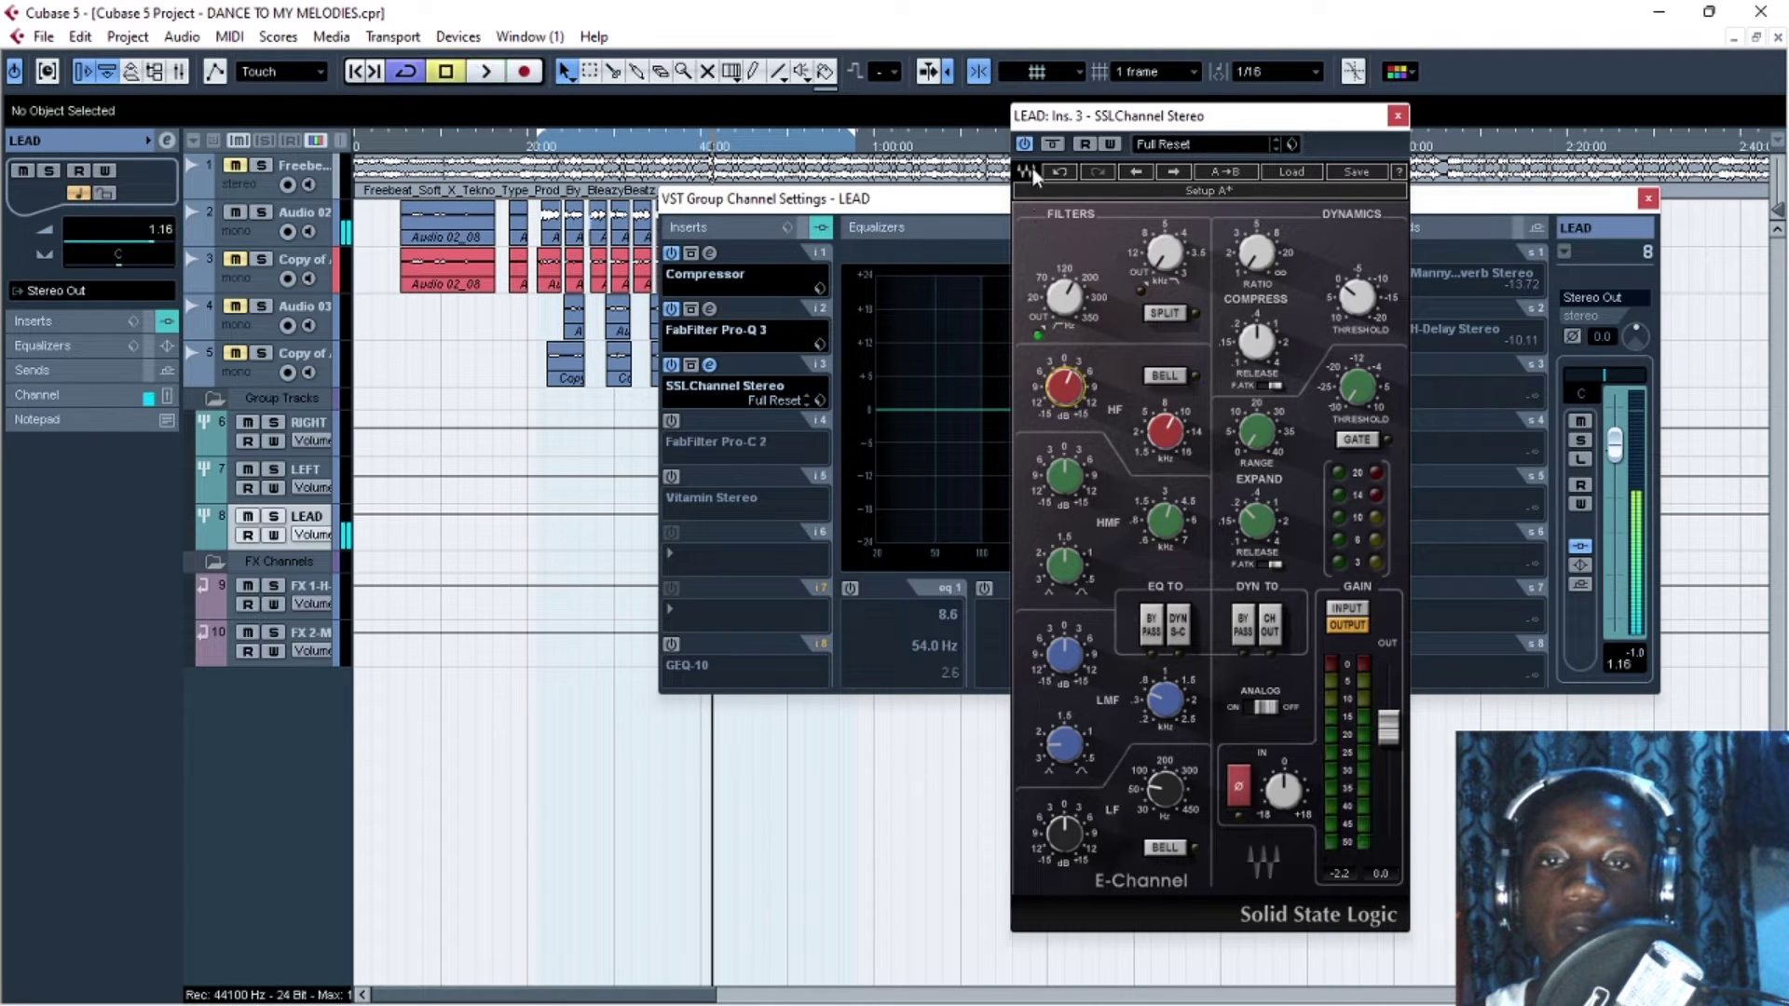
{"action": "left_click", "coordinate": [1024, 143]}
{"action": "key", "text": "space"}
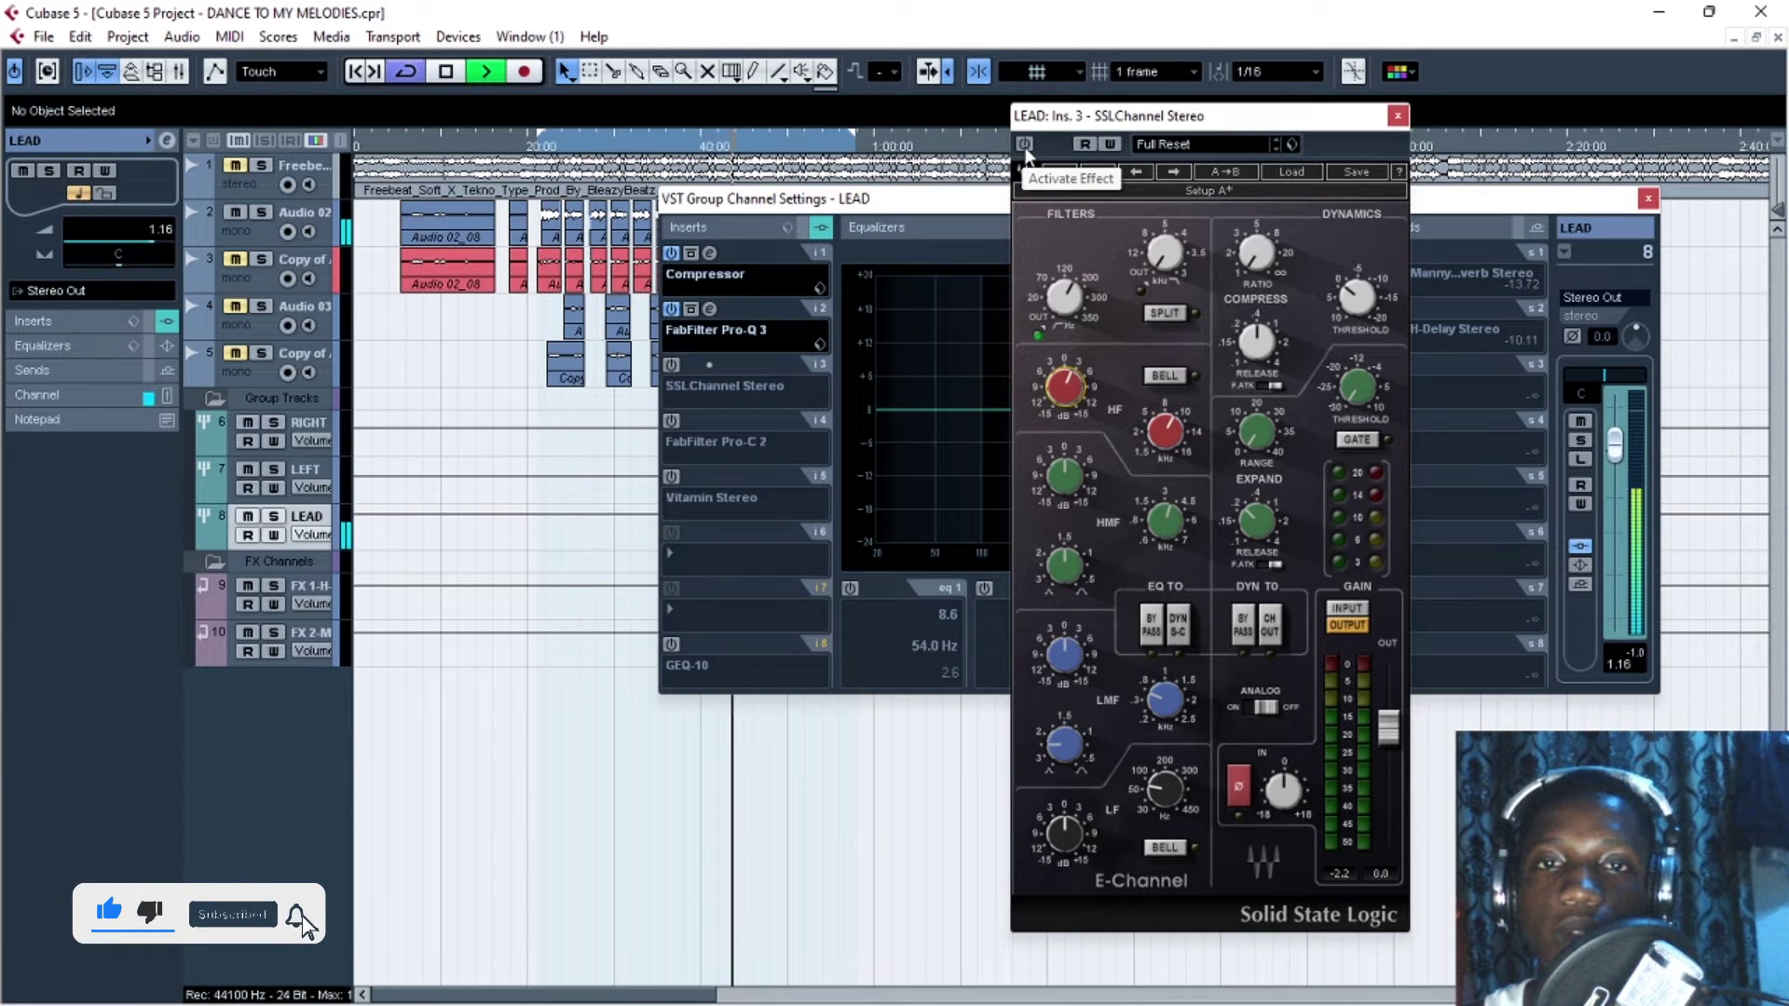
{"action": "left_click", "coordinate": [1025, 145]}
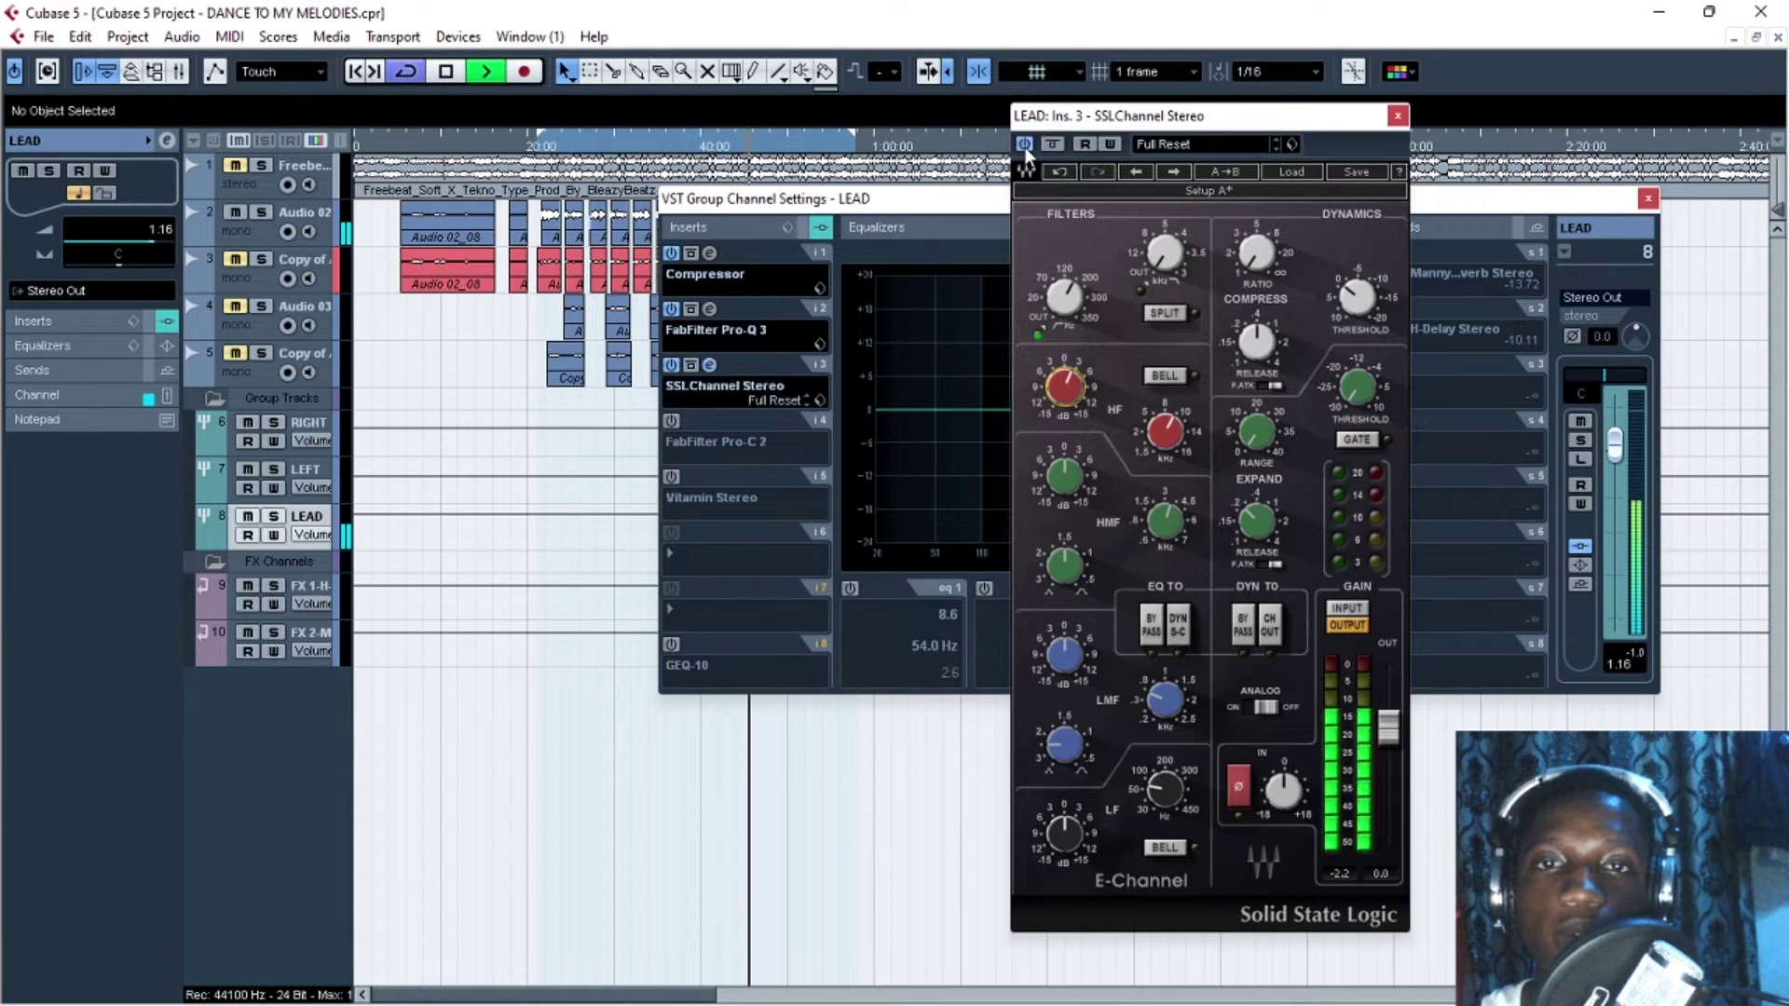
{"action": "left_click", "coordinate": [1025, 145]}
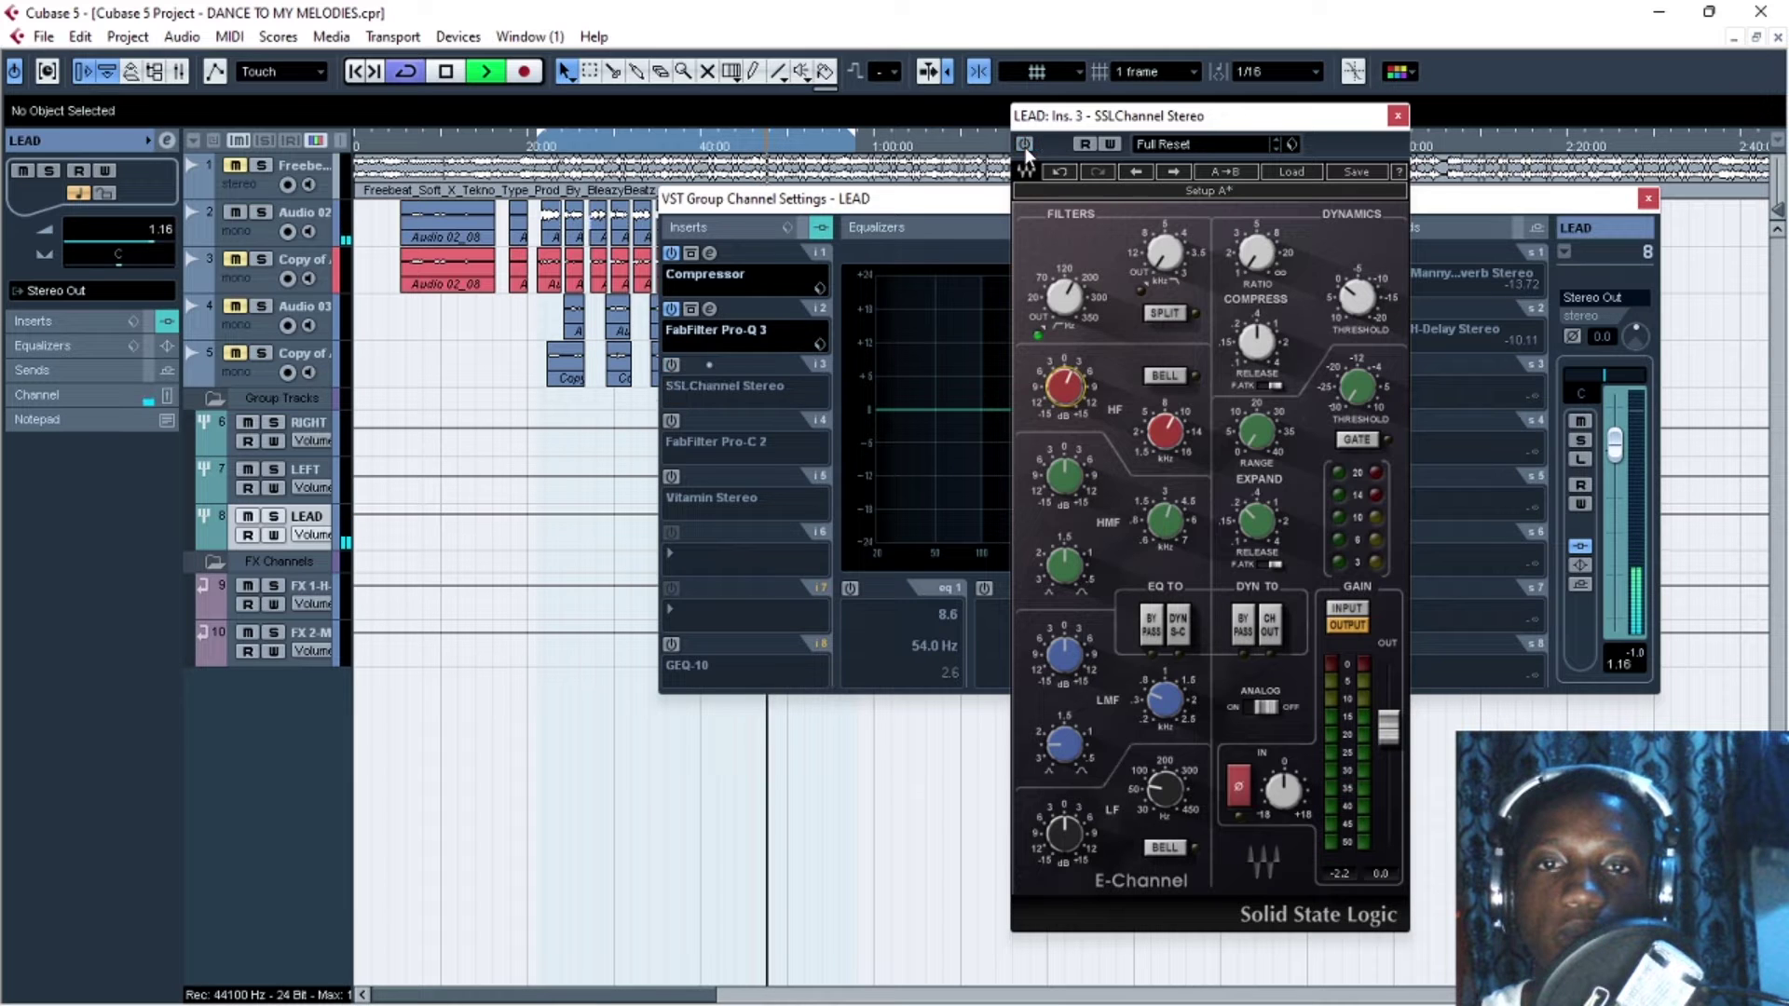
Stop playback, return the cursor to the loop start, and reactivate the SSLChannel Stereo insert
{"action": "key", "text": "space"}
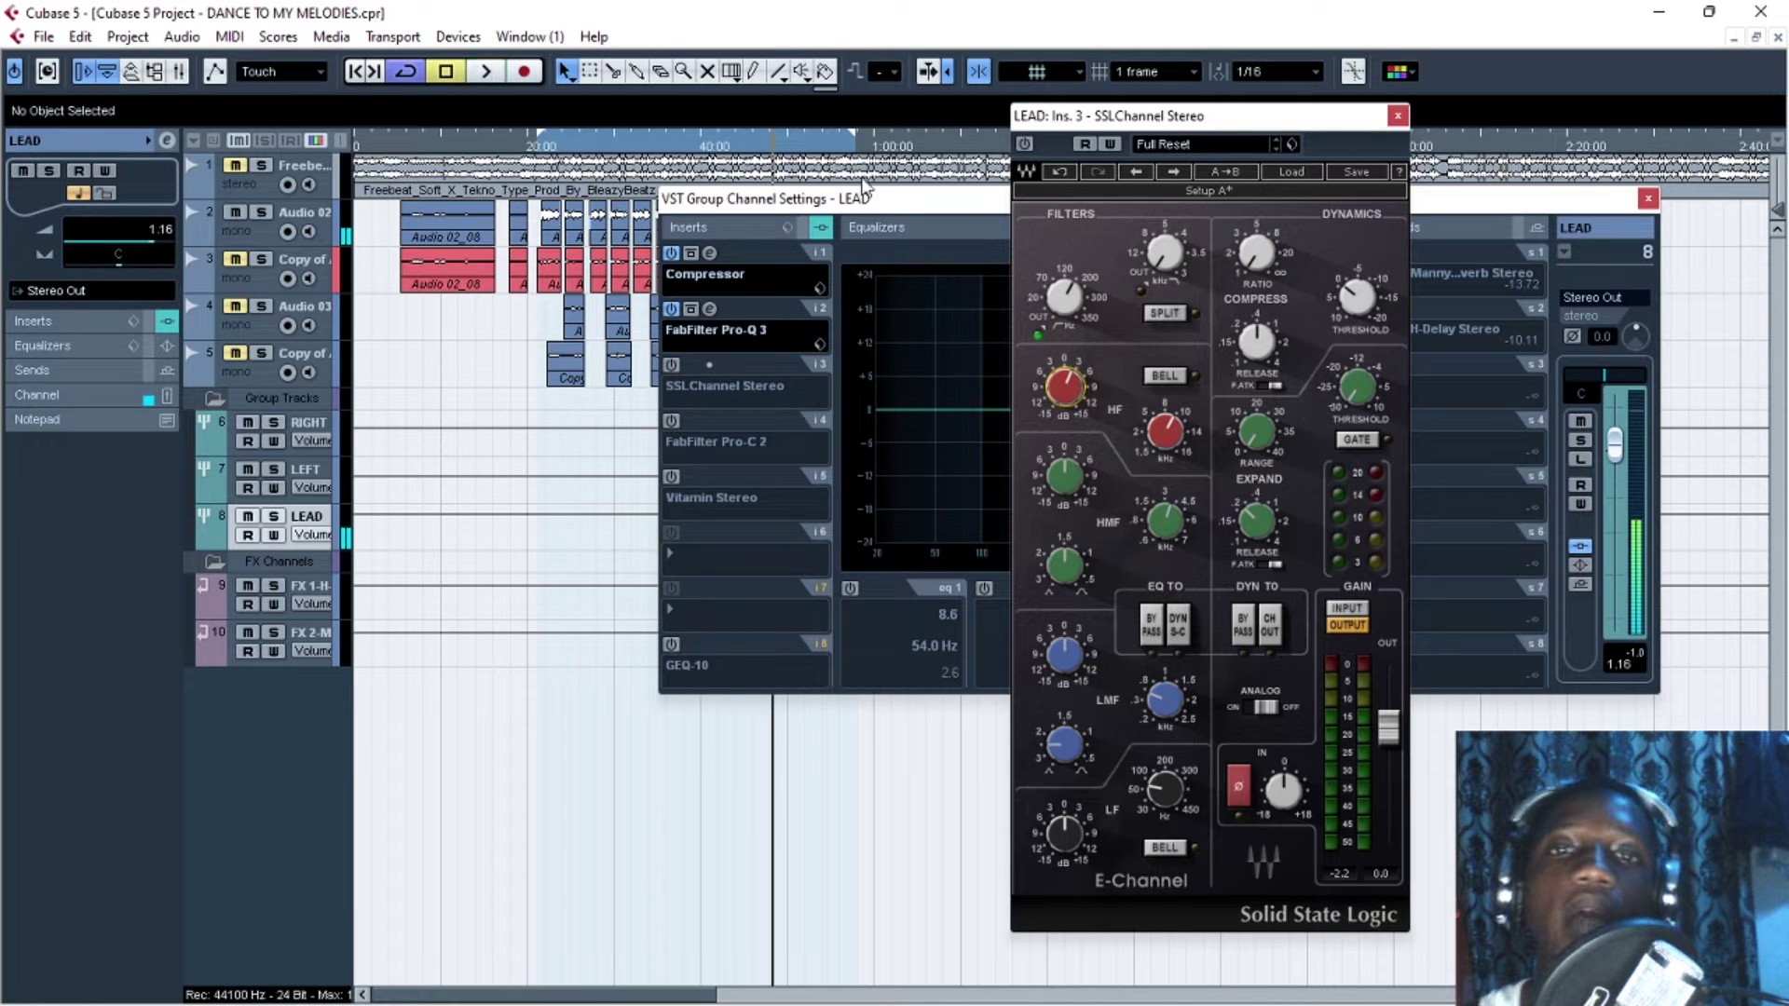
{"action": "left_click", "coordinate": [541, 154]}
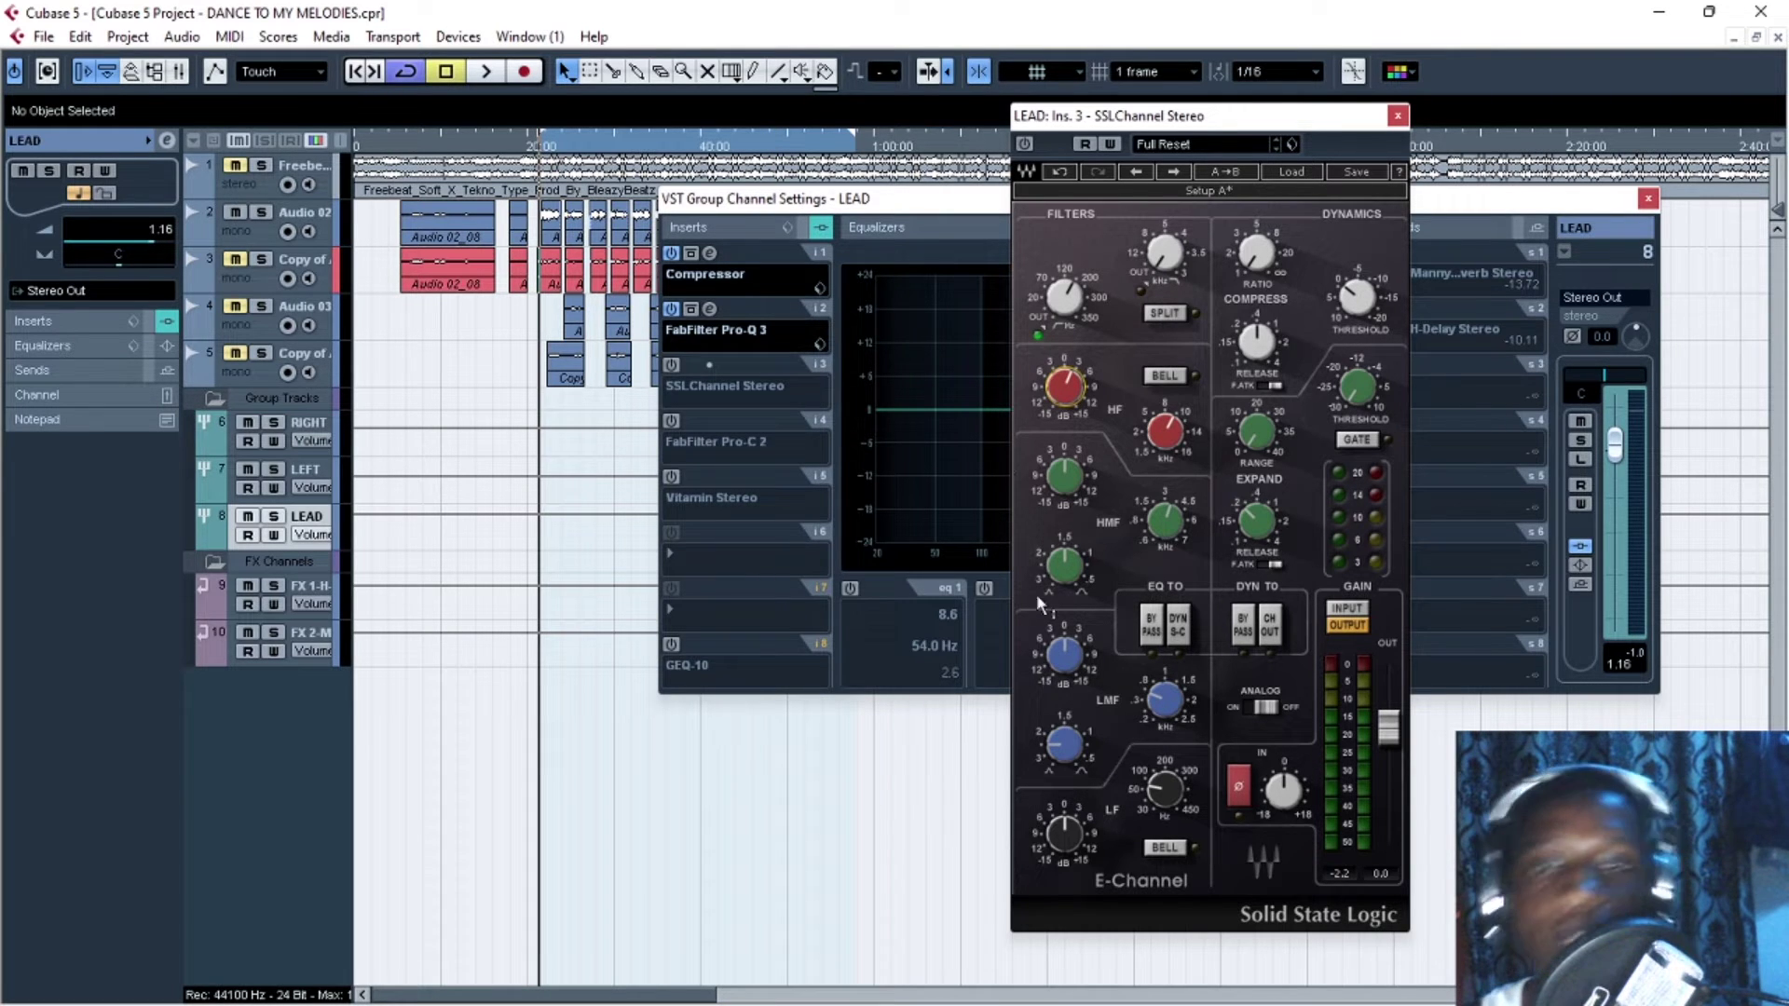
{"action": "left_click", "coordinate": [675, 363]}
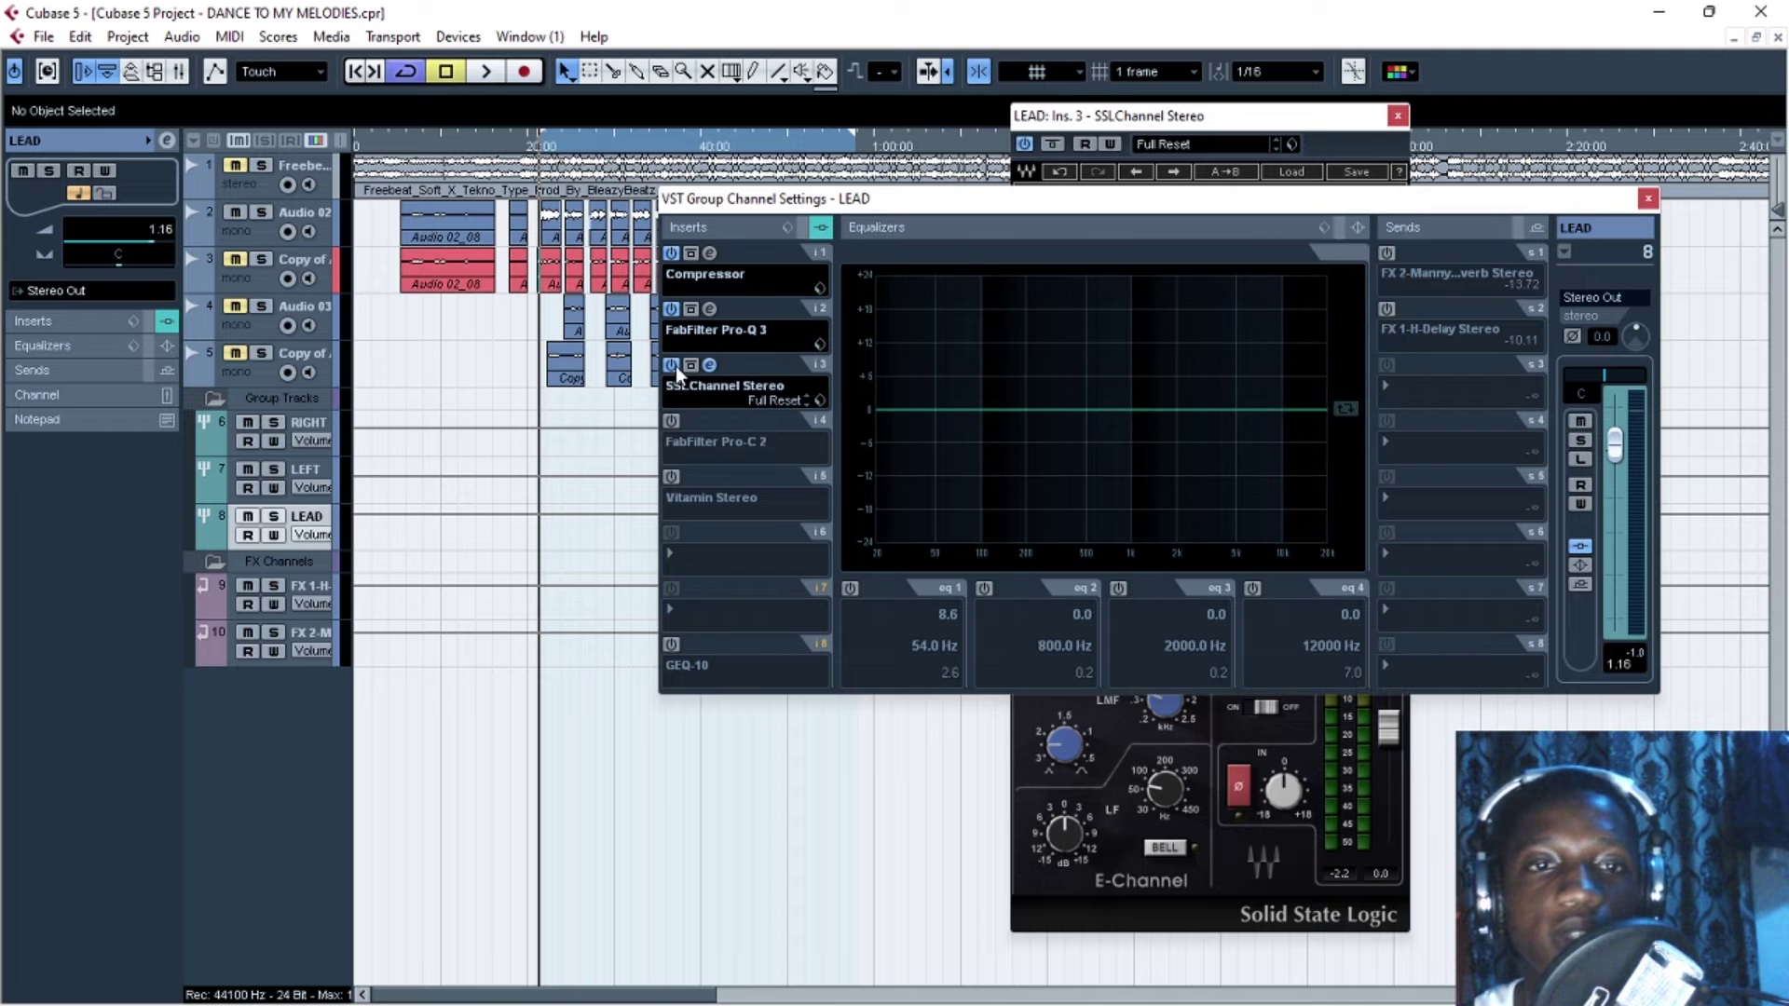
Close the SSLChannel Stereo editor and reposition the LEAD channel settings window over the project
{"action": "left_click_drag", "start_coordinate": [1207, 130], "coordinate": [265, 122]}
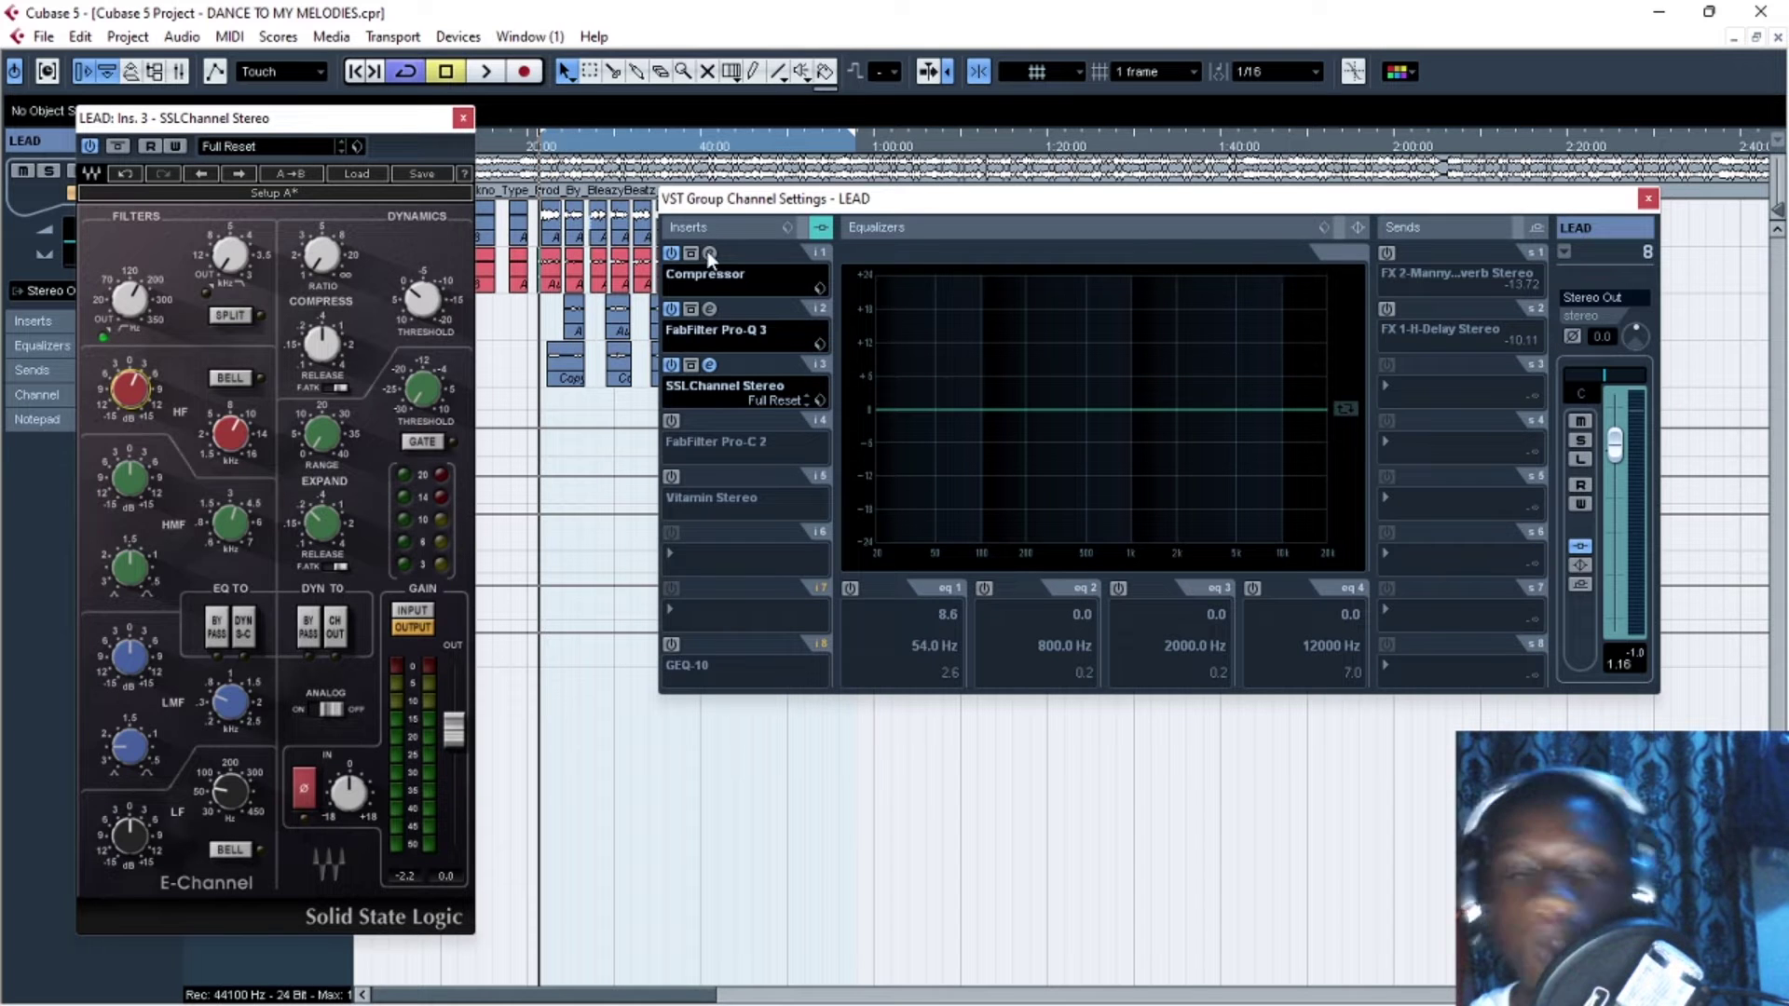
{"action": "left_click_drag", "start_coordinate": [792, 206], "coordinate": [835, 210]}
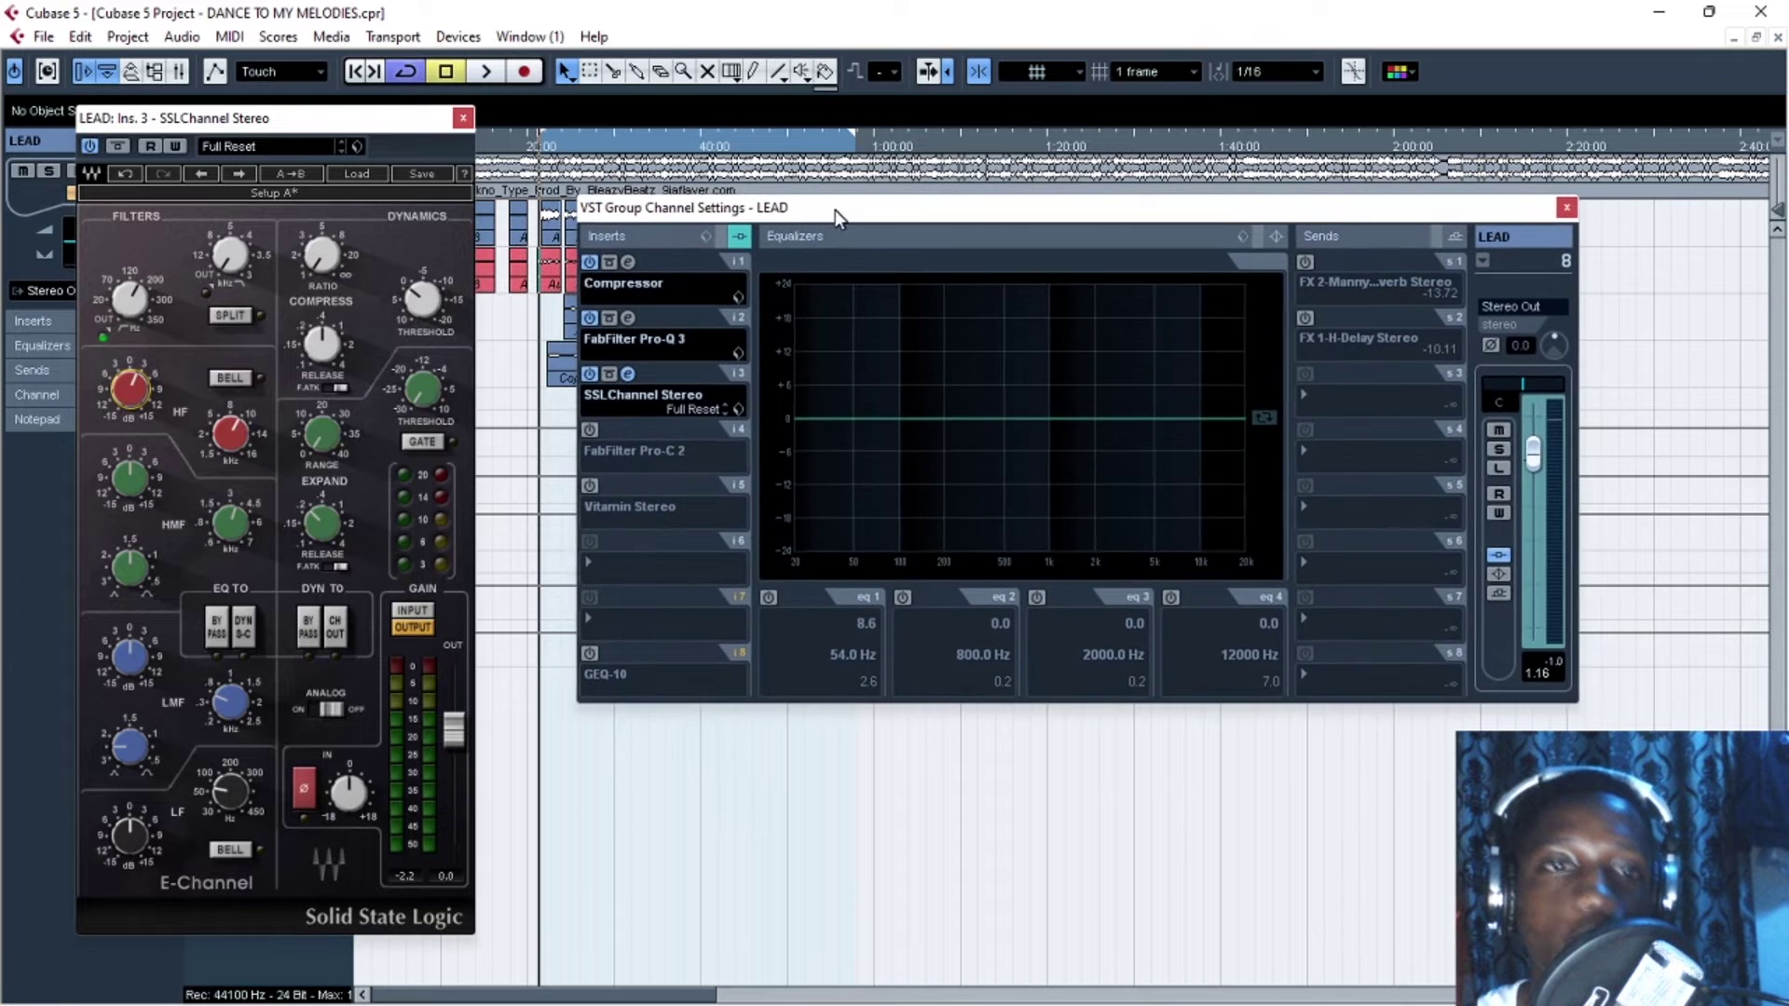
{"action": "left_click", "coordinate": [463, 118]}
{"action": "left_click_drag", "start_coordinate": [818, 208], "coordinate": [752, 216]}
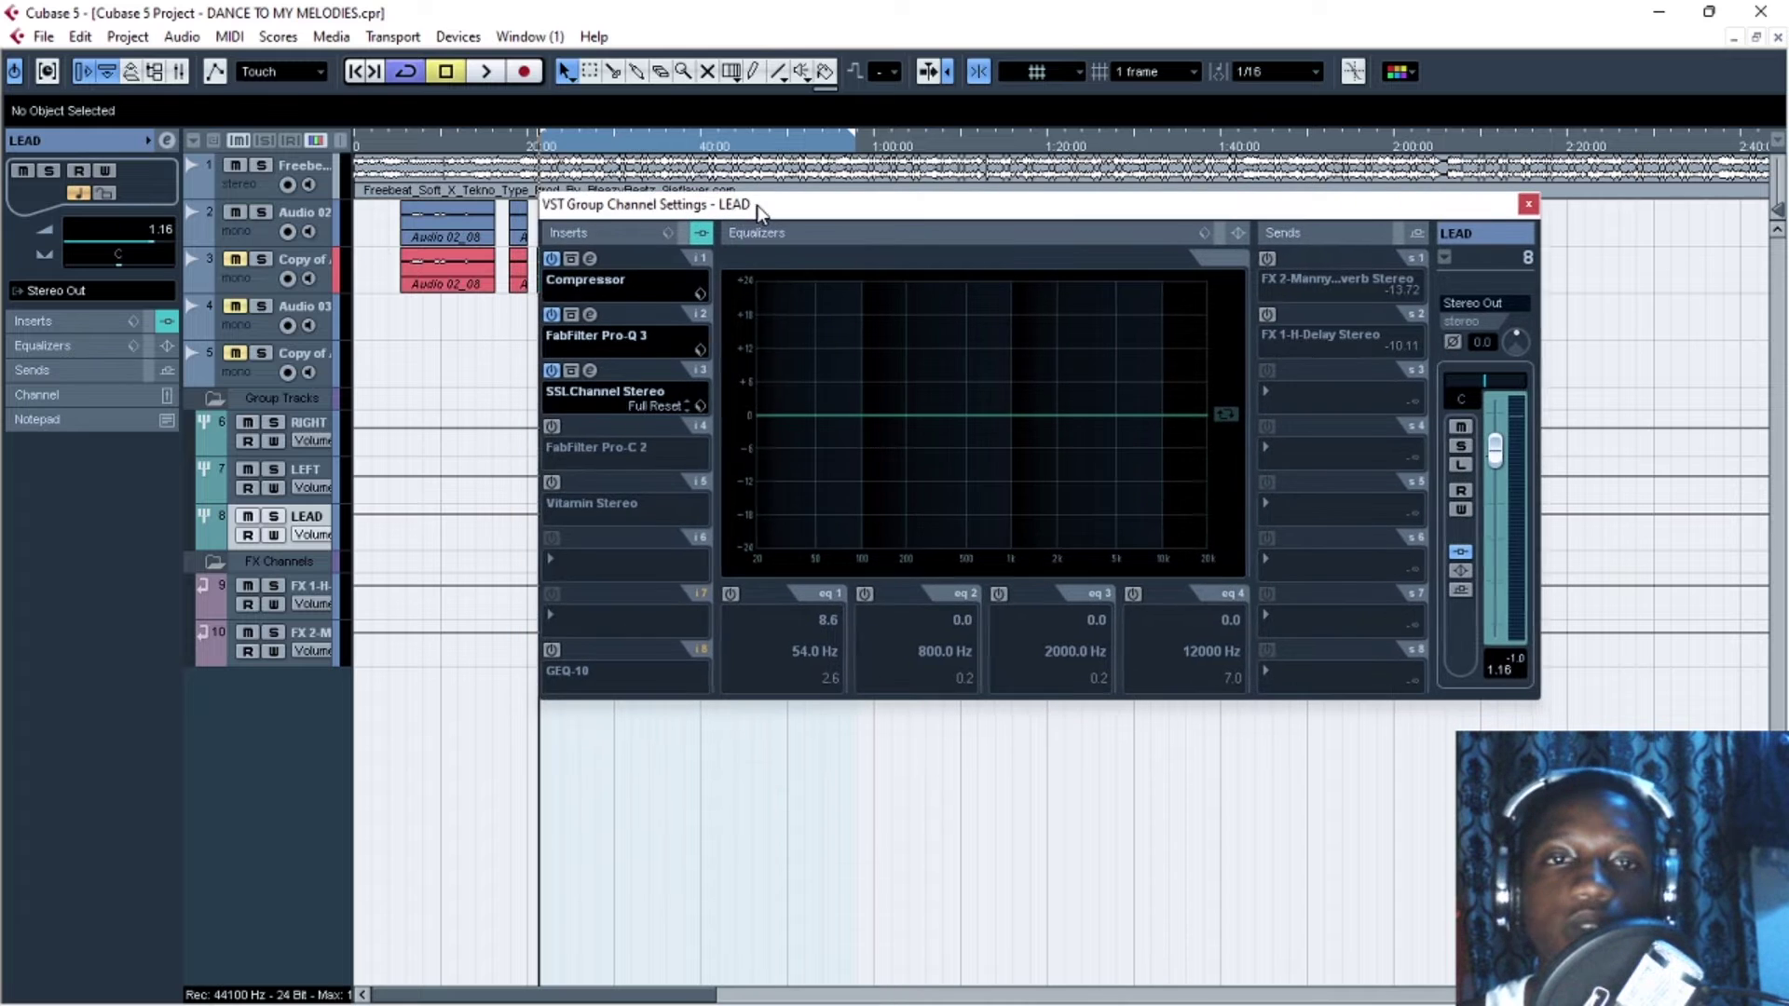
Start playback and open the LEAD channel's Compressor, FabFilter Pro-Q 3 and SSLChannel Stereo editors around the channel settings window
{"action": "key", "text": "space"}
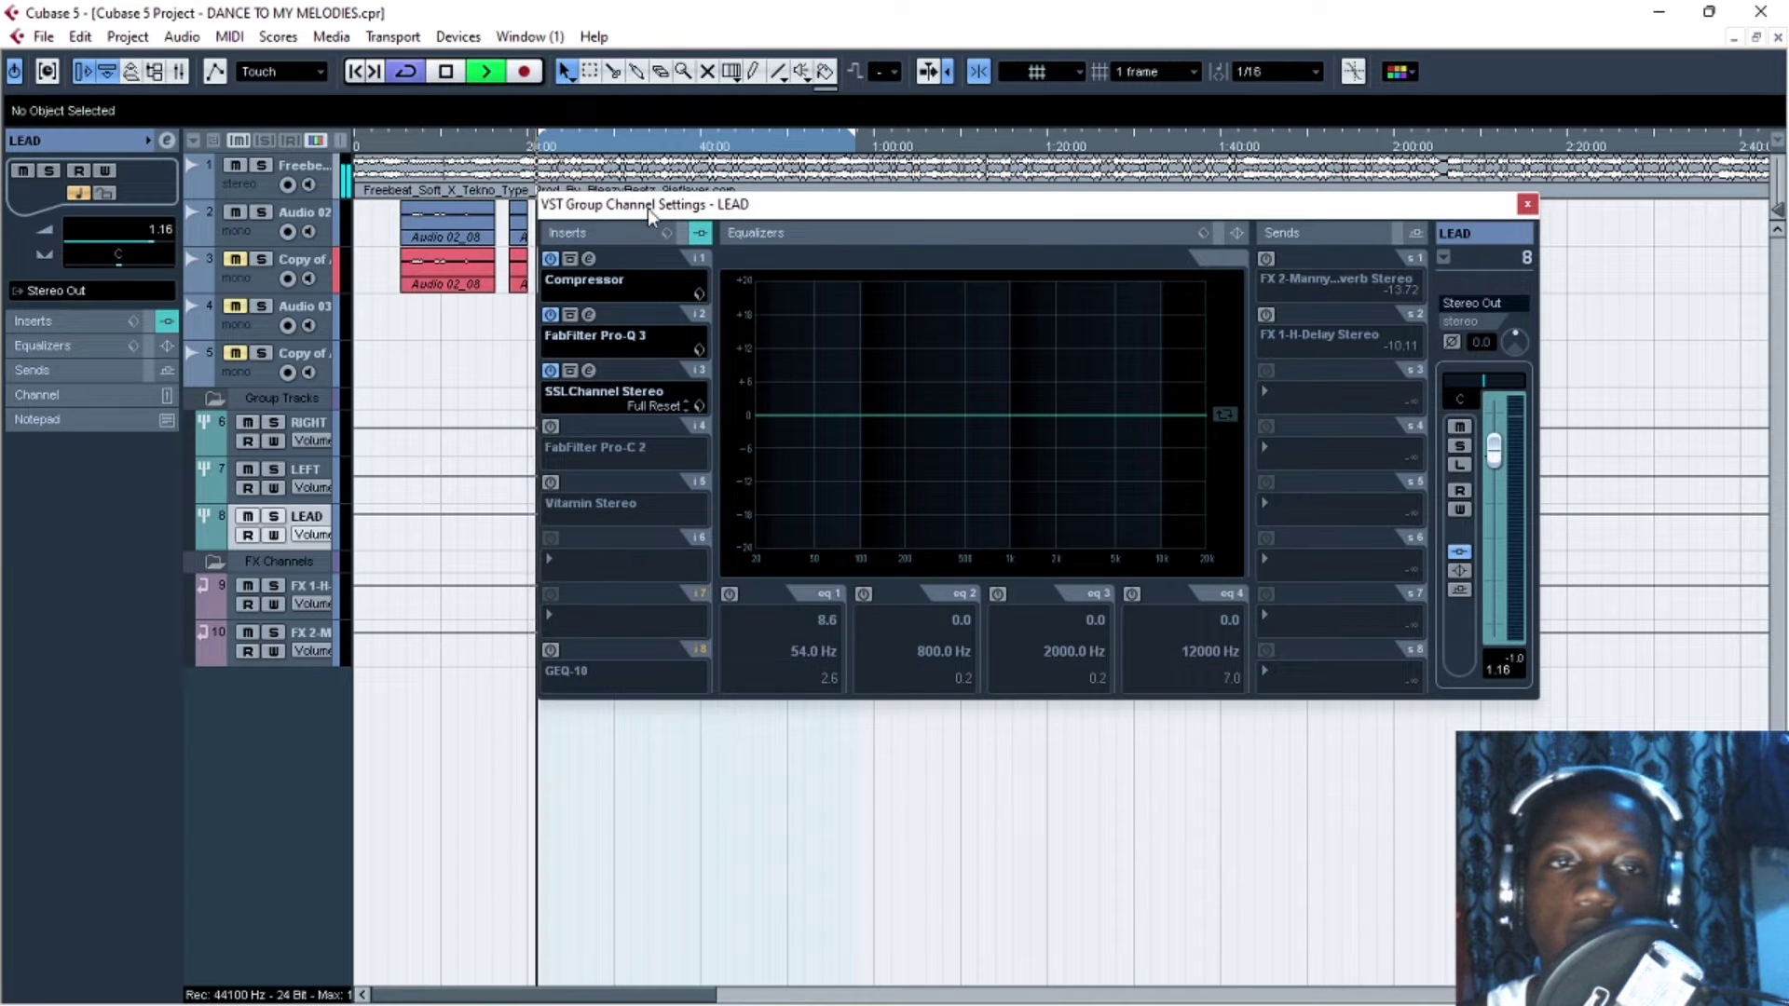
{"action": "left_click", "coordinate": [589, 259]}
{"action": "left_click", "coordinate": [589, 315]}
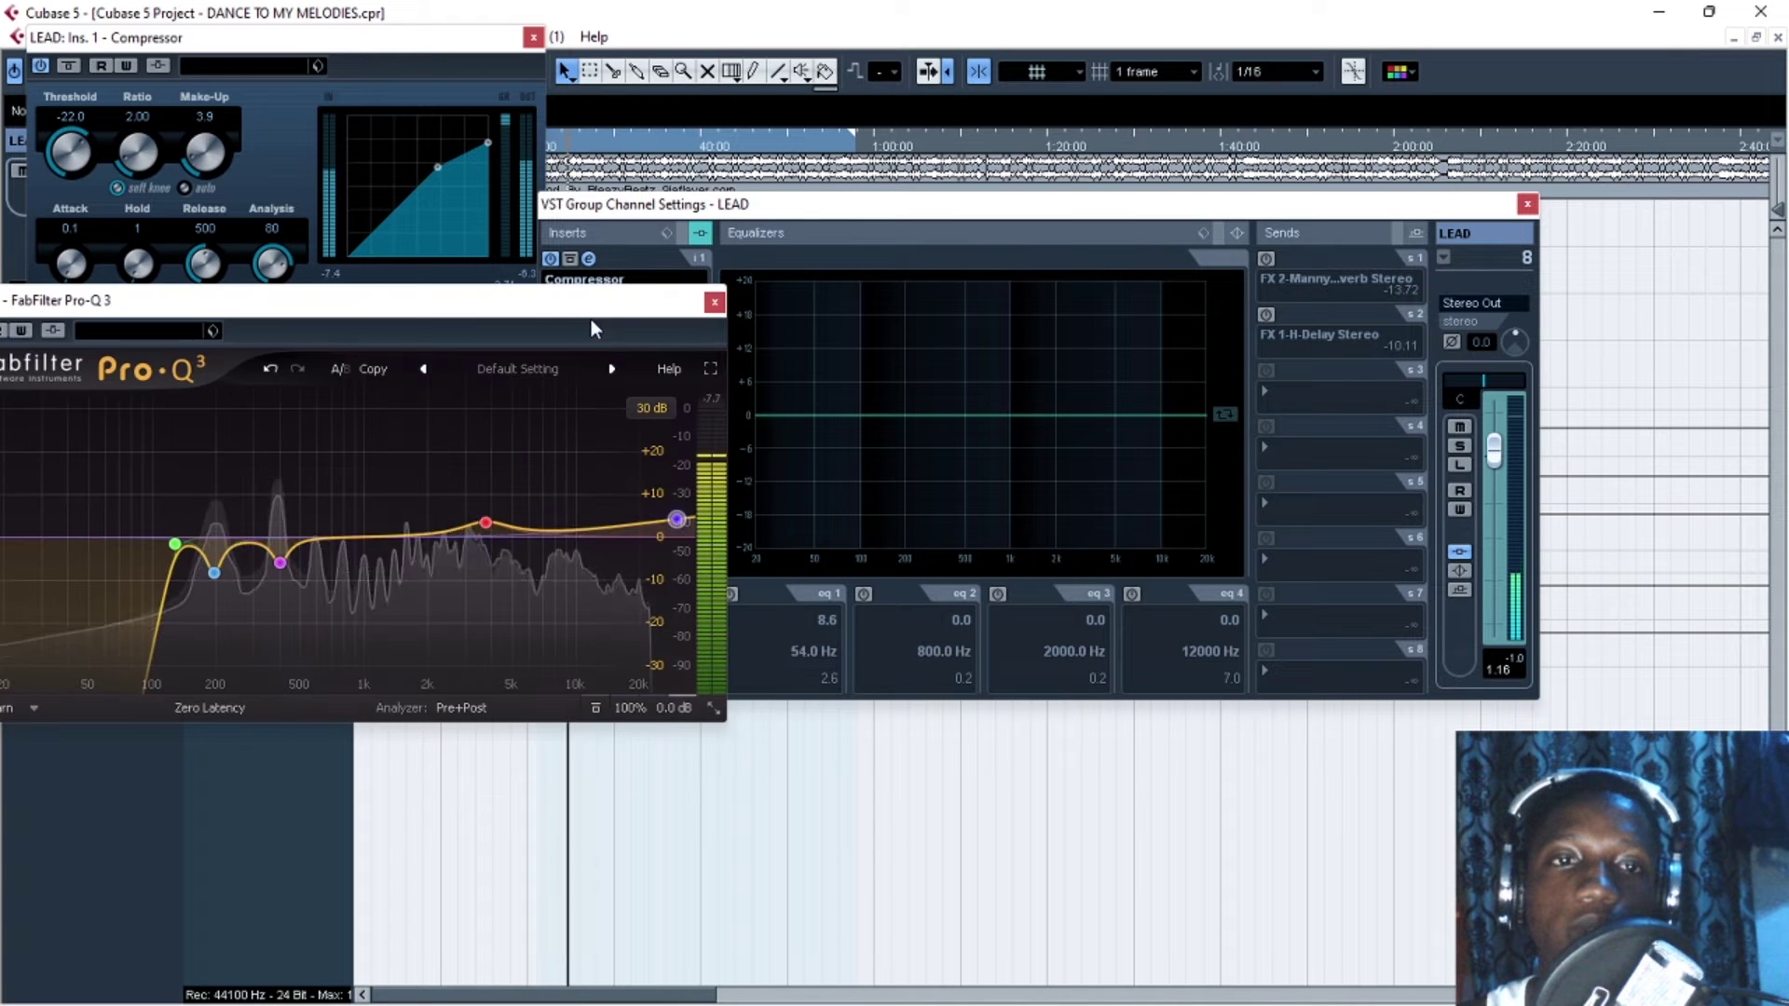
{"action": "left_click_drag", "start_coordinate": [843, 207], "coordinate": [1027, 181]}
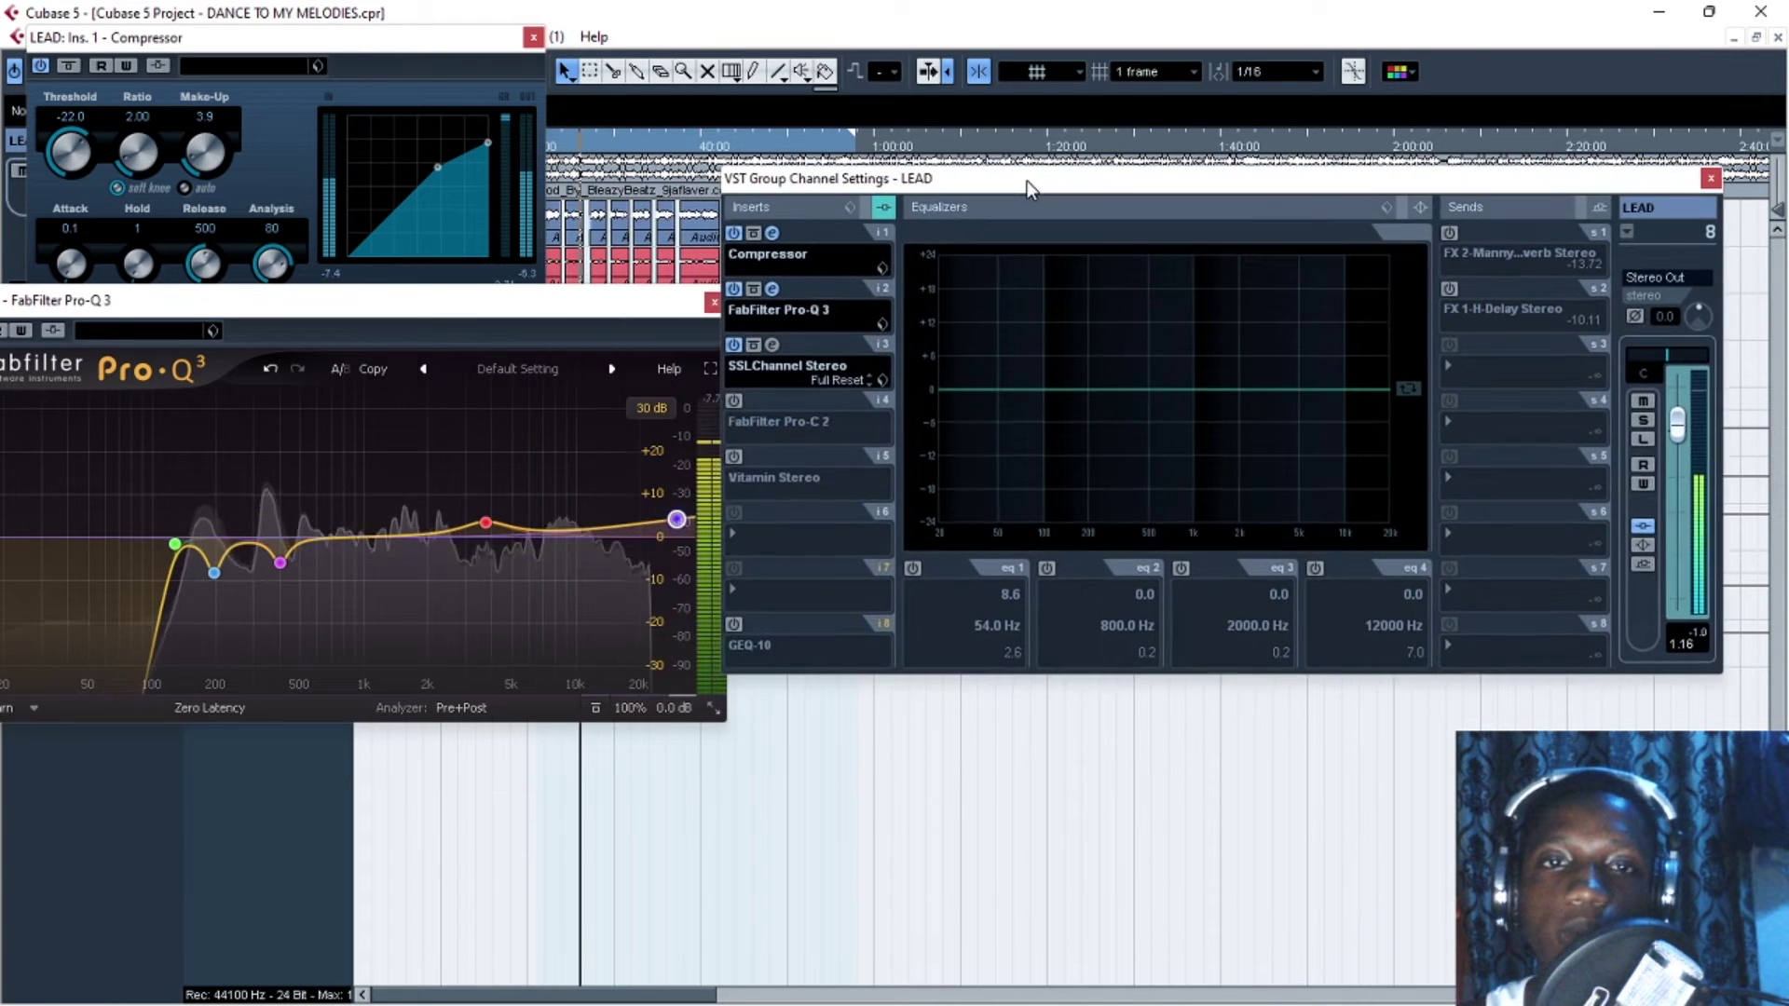
{"action": "left_click", "coordinate": [770, 346]}
{"action": "left_click_drag", "start_coordinate": [350, 131], "coordinate": [1430, 147]}
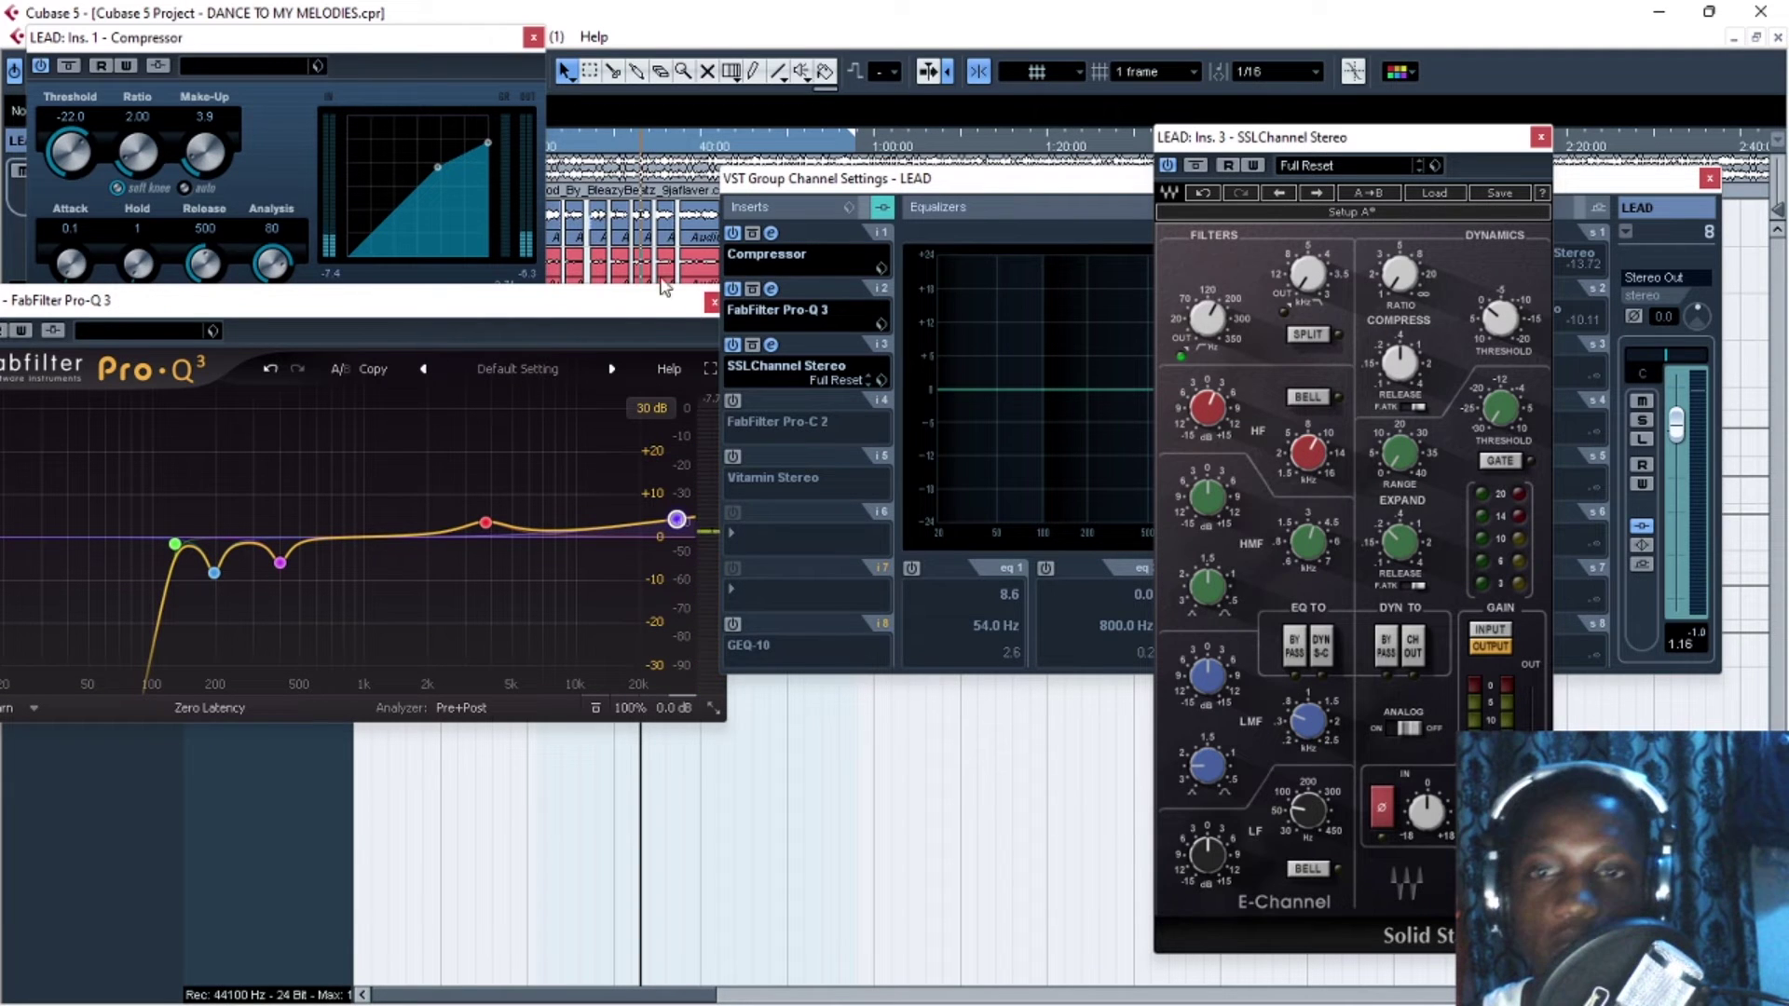
Arrange the SSLChannel Stereo editor over the lower part of the FabFilter Pro-Q 3 editor, keeping the LEAD insert list uncovered
{"action": "left_click_drag", "start_coordinate": [1390, 145], "coordinate": [1505, 161]}
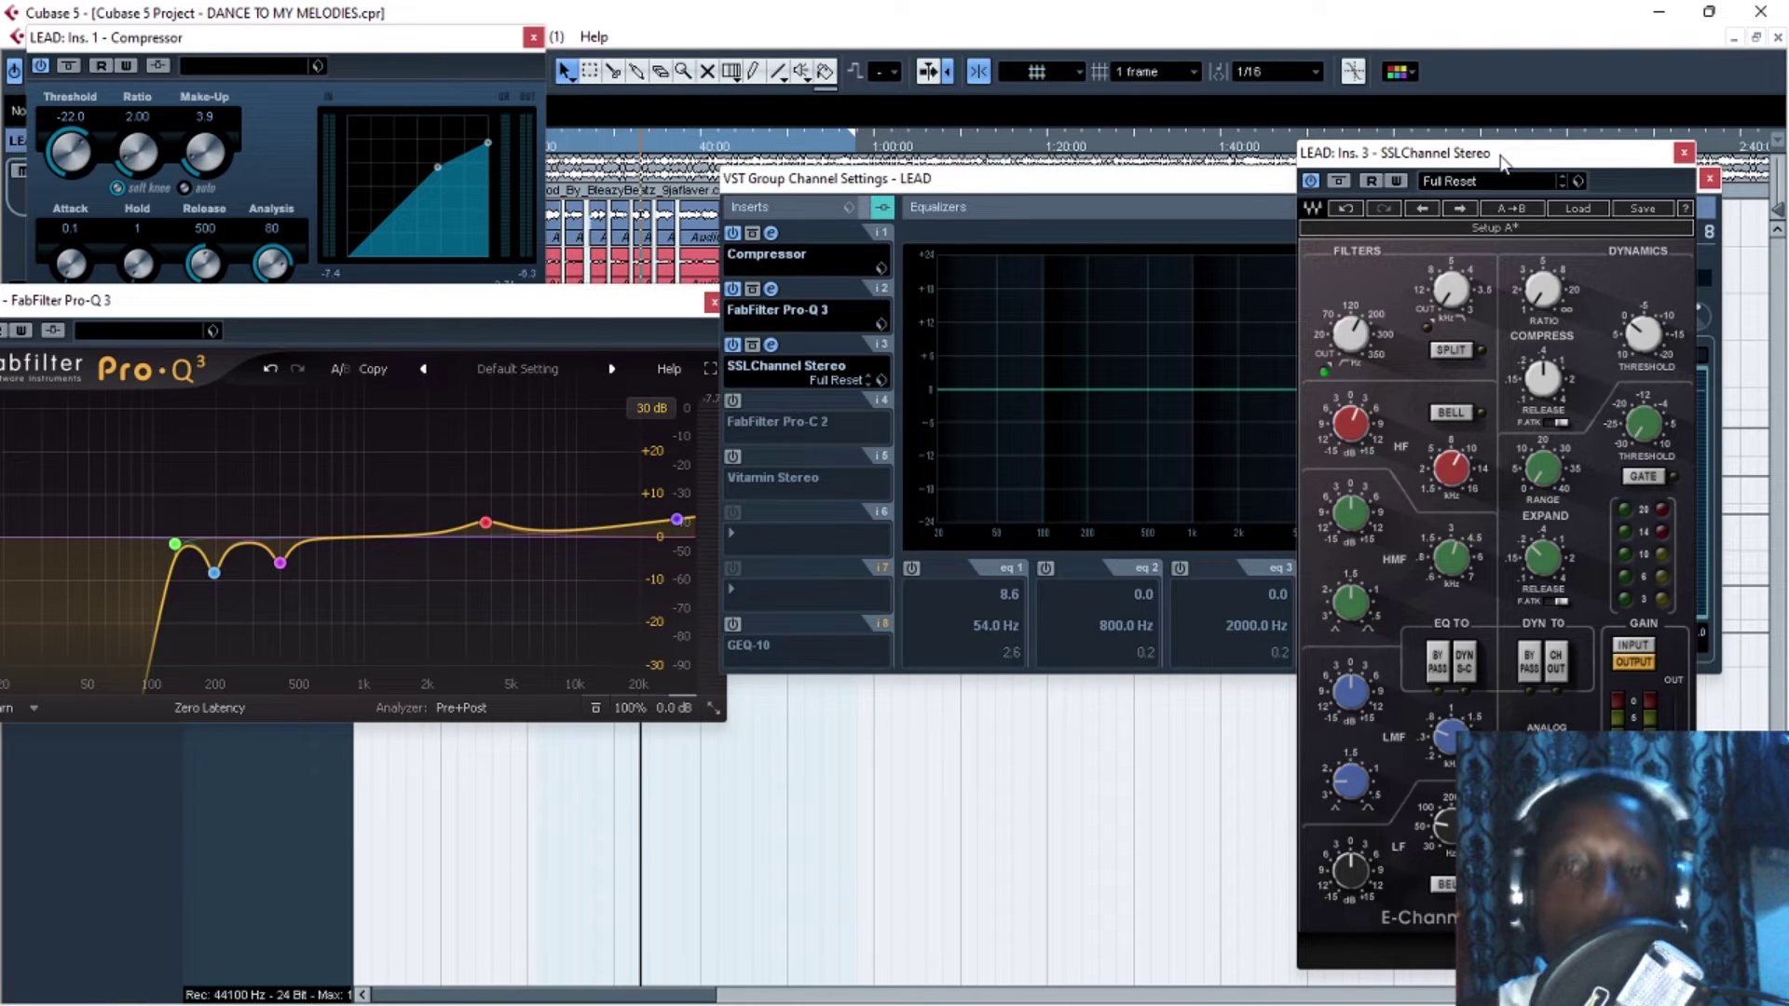
{"action": "left_click_drag", "start_coordinate": [1517, 158], "coordinate": [267, 517]}
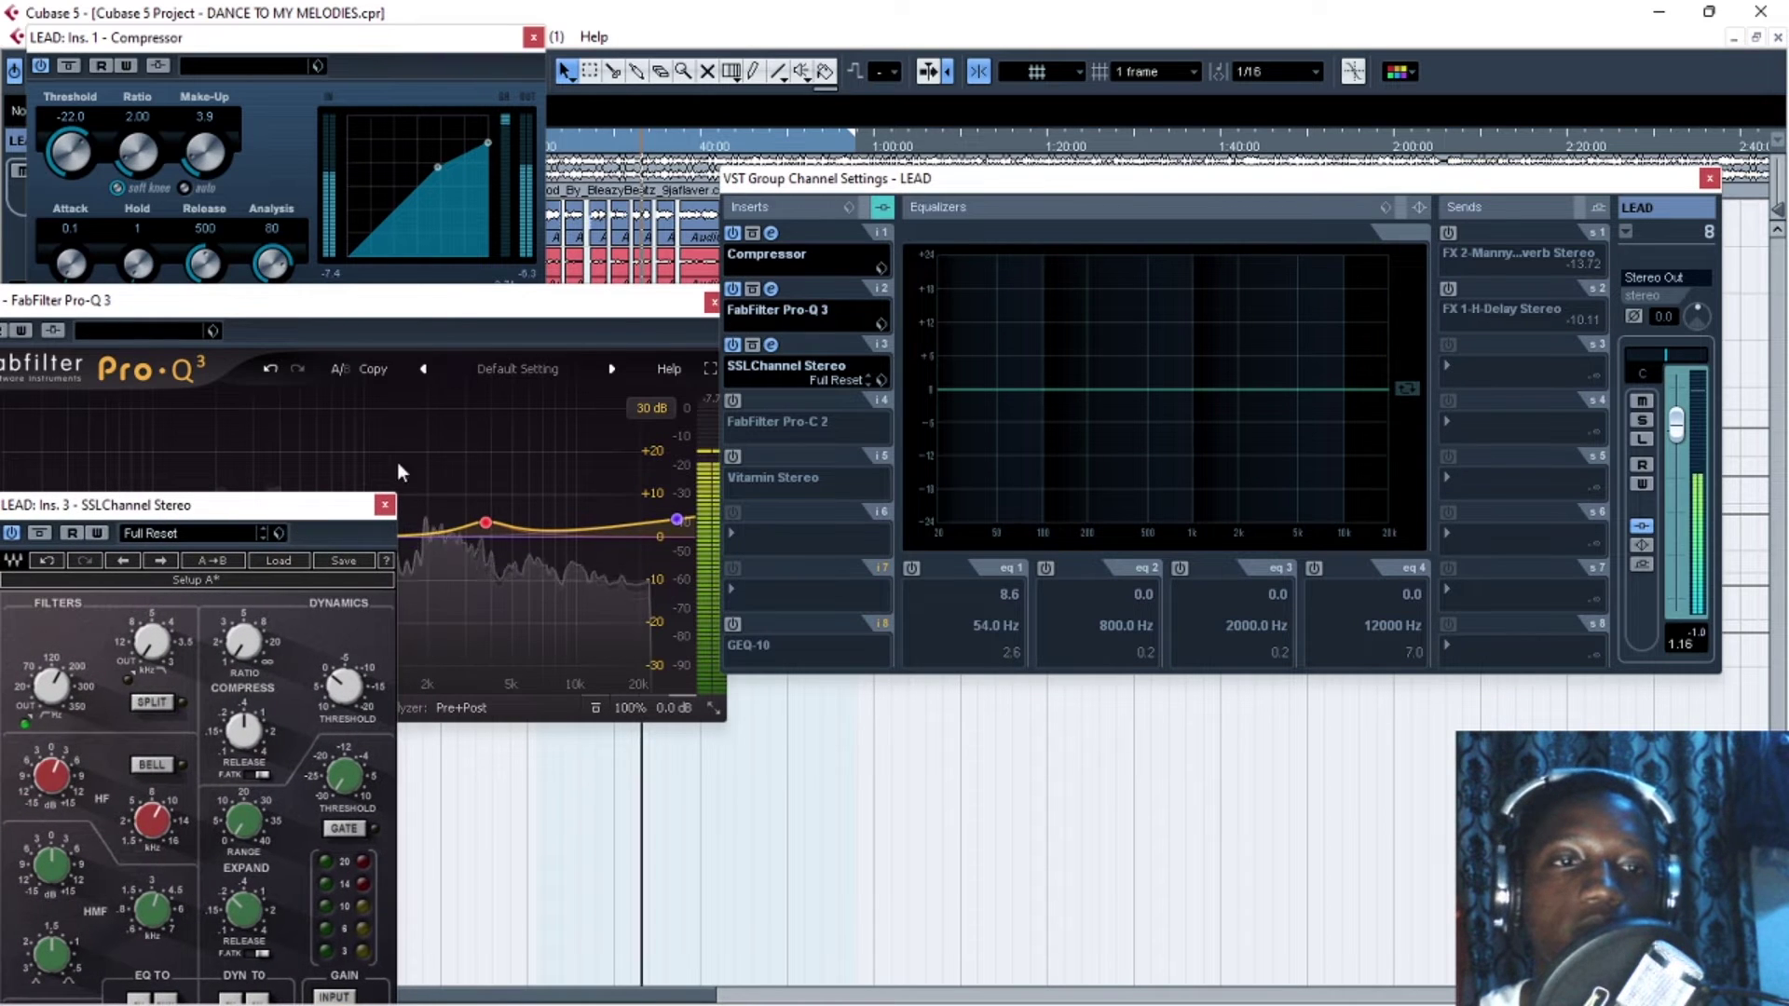
{"action": "left_click", "coordinate": [445, 307]}
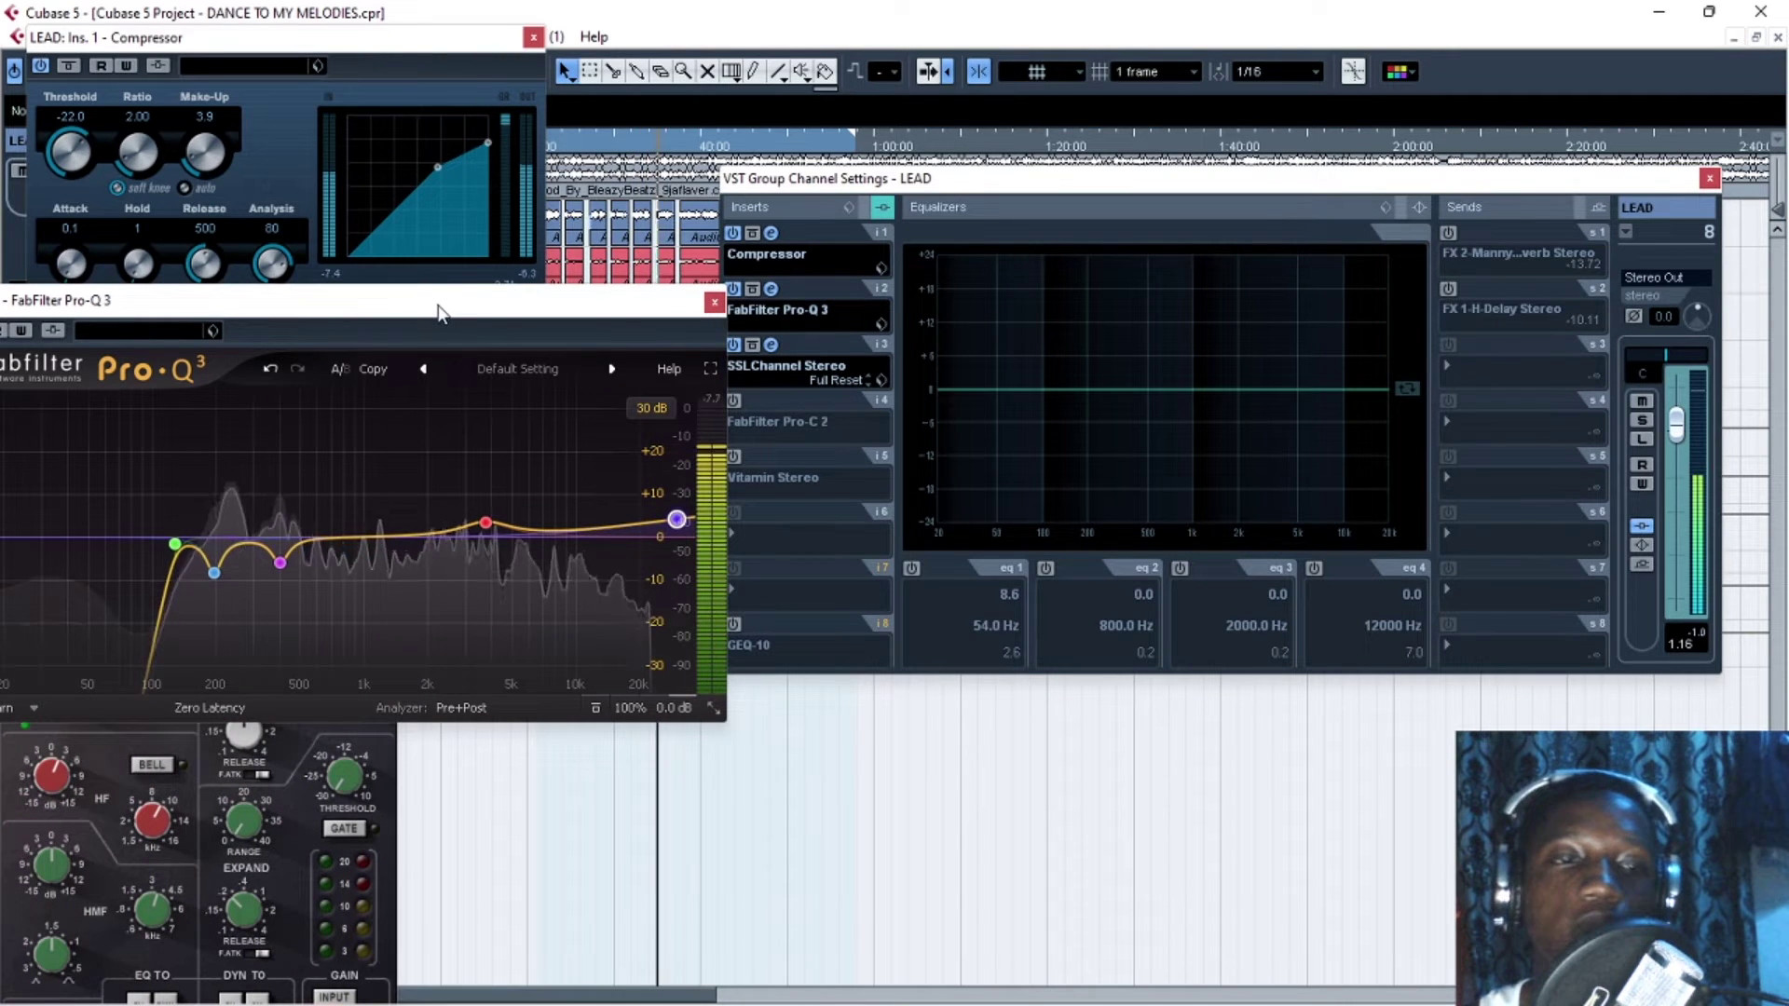
{"action": "left_click", "coordinate": [393, 741]}
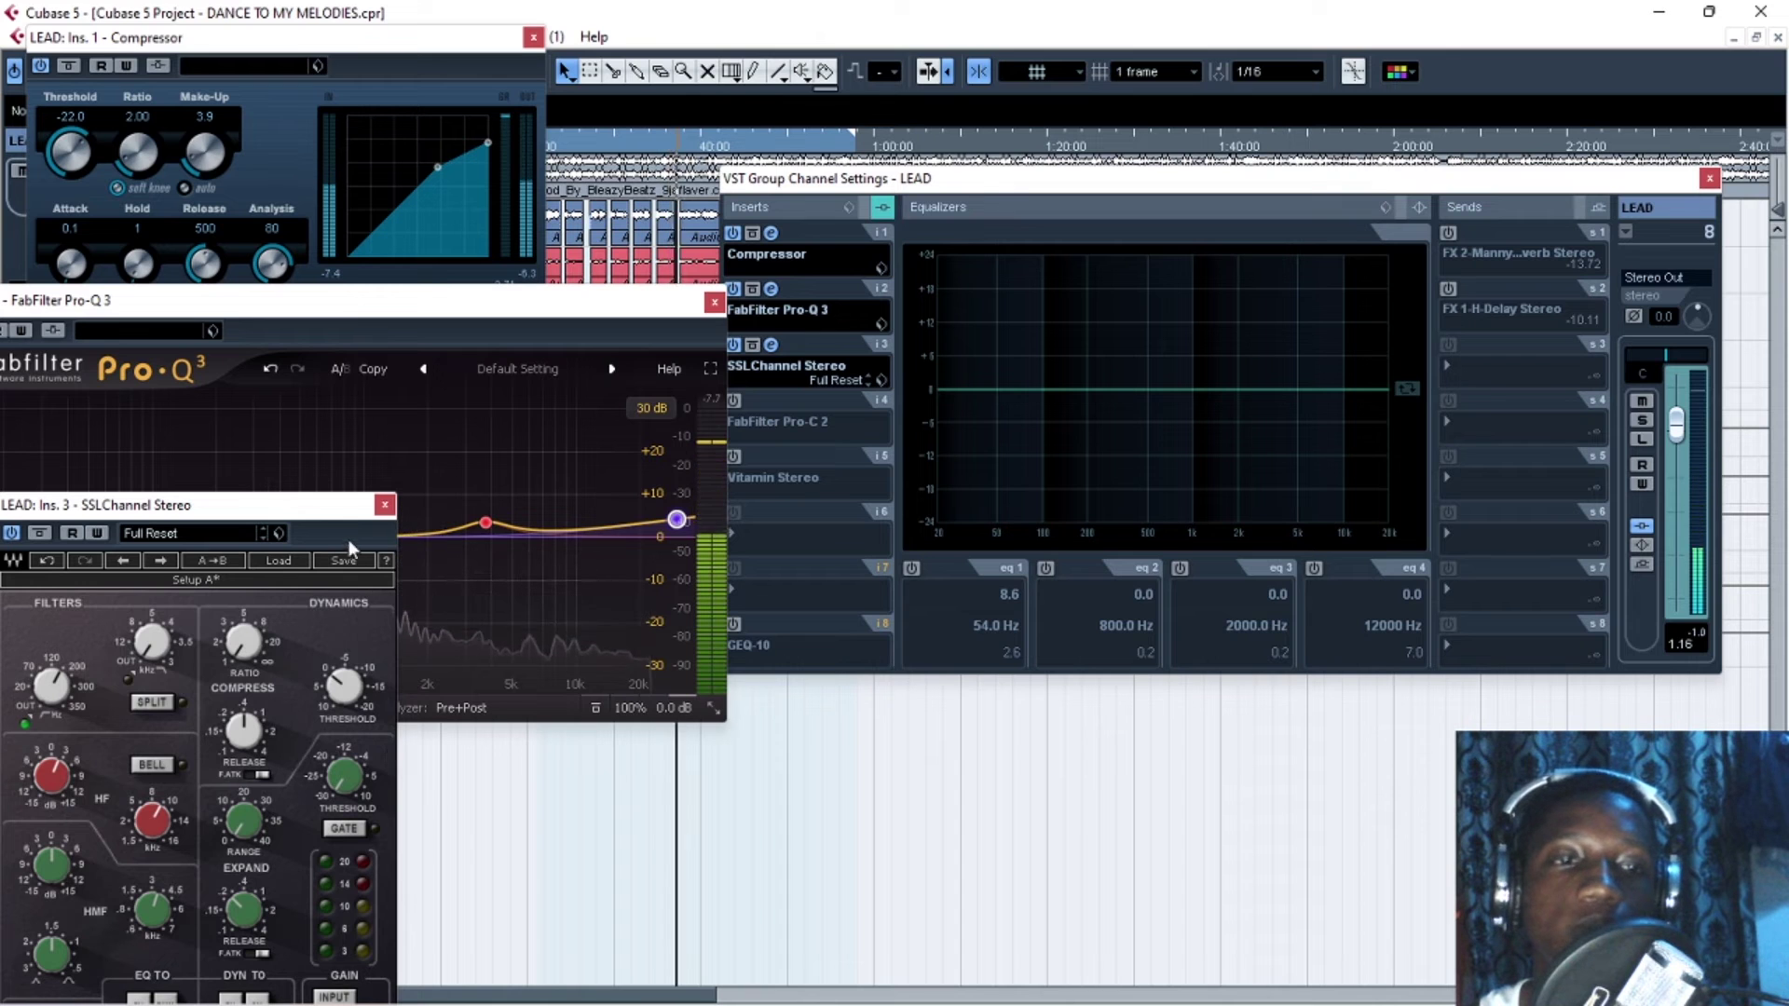
{"action": "left_click_drag", "start_coordinate": [332, 511], "coordinate": [343, 623]}
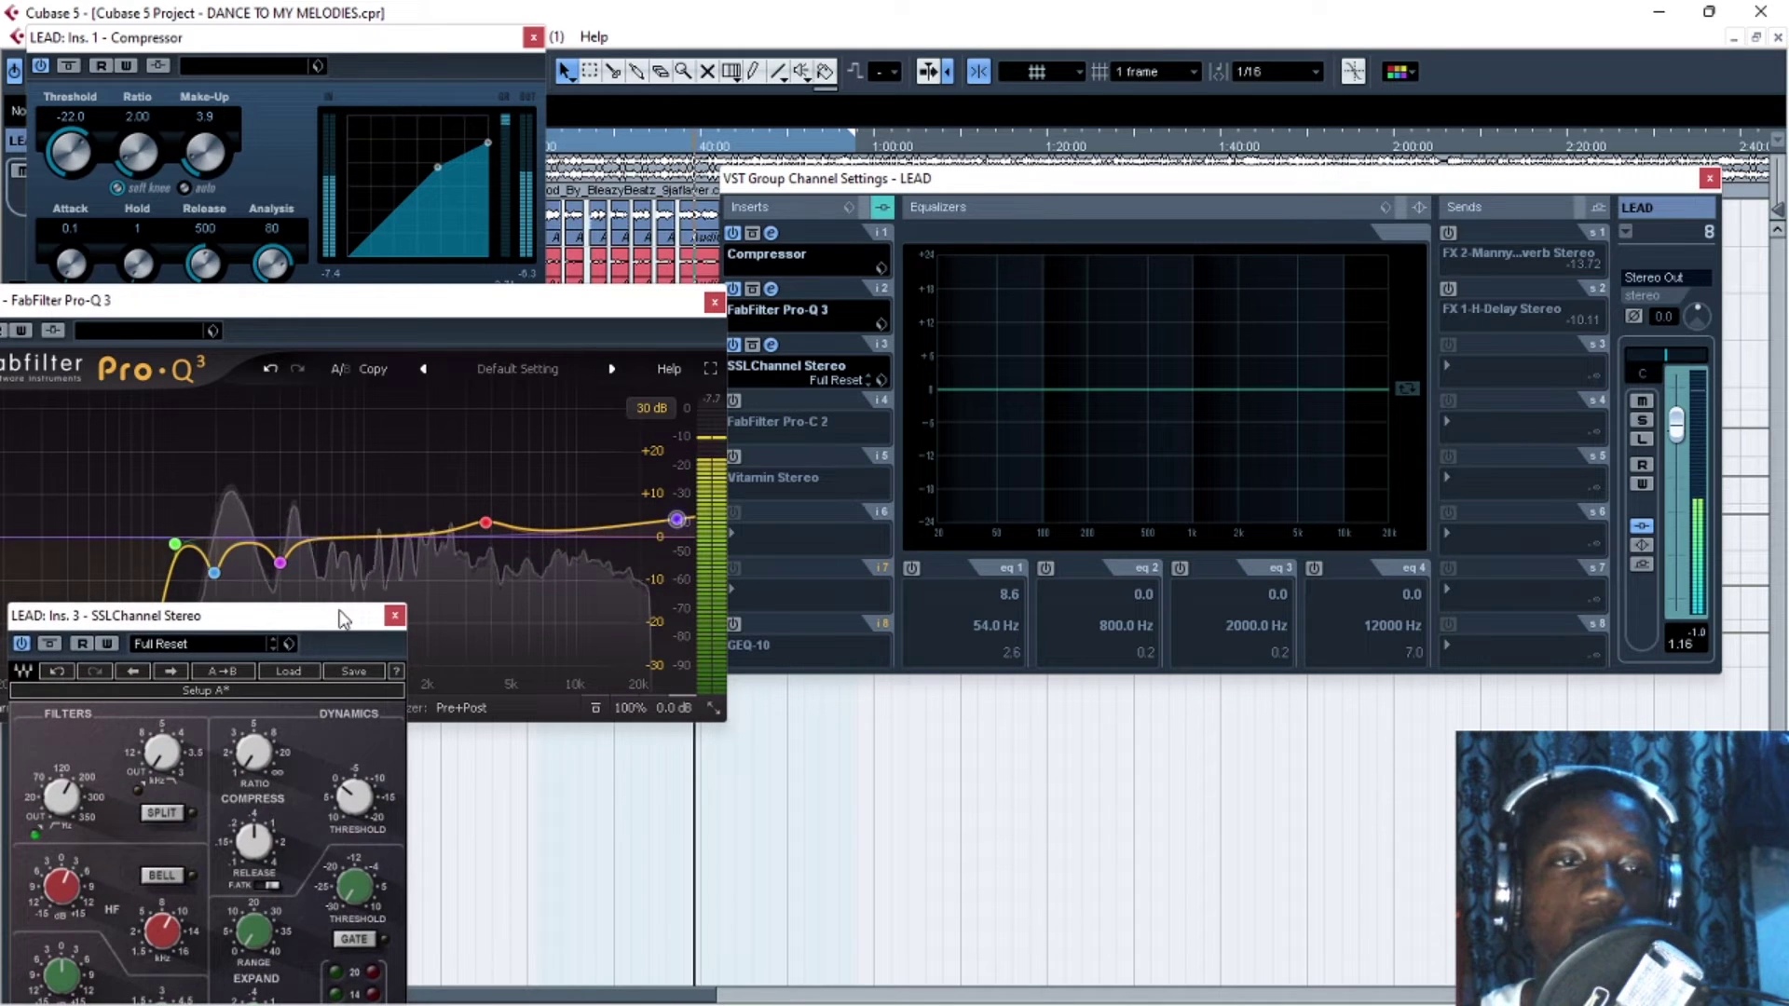
Activate FabFilter Pro-C 2 in insert 4 of the LEAD channel and bring its open editor into clear view
{"action": "mouse_move", "coordinate": [952, 183]}
{"action": "left_mouse_down"}
{"action": "mouse_move", "coordinate": [986, 179]}
{"action": "mouse_move", "coordinate": [924, 175]}
{"action": "left_mouse_up"}
{"action": "left_click", "coordinate": [739, 394]}
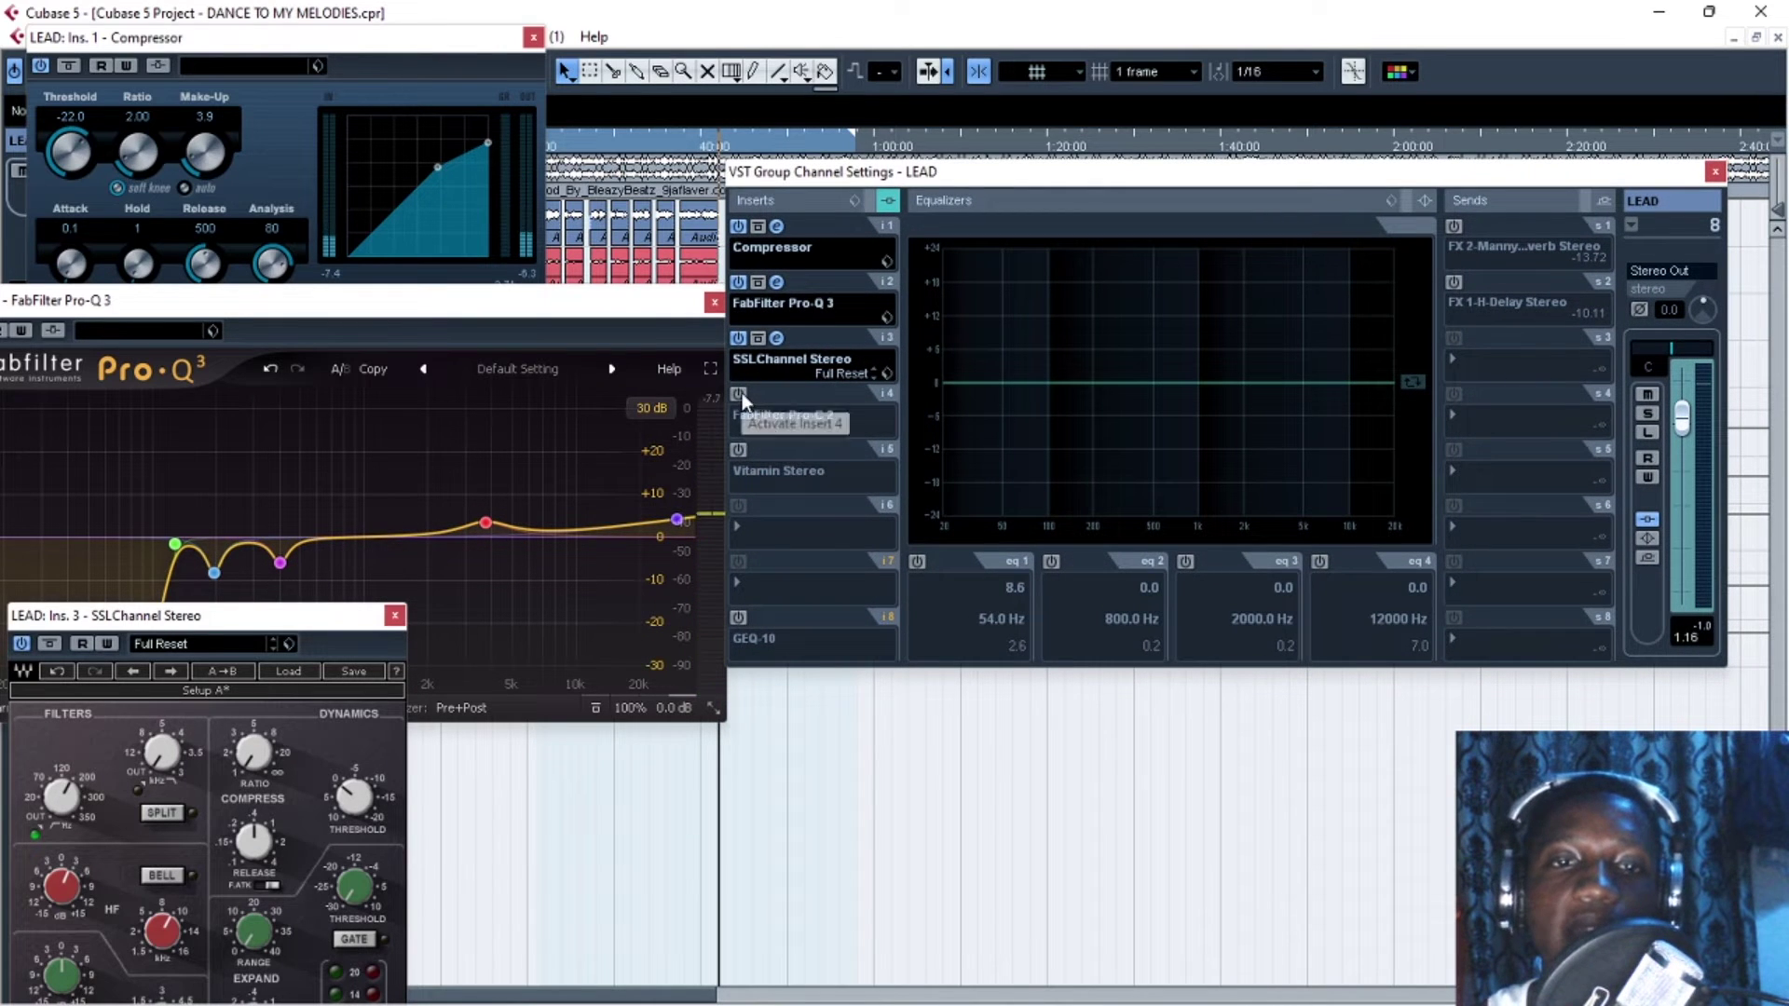
{"action": "left_click", "coordinate": [779, 395]}
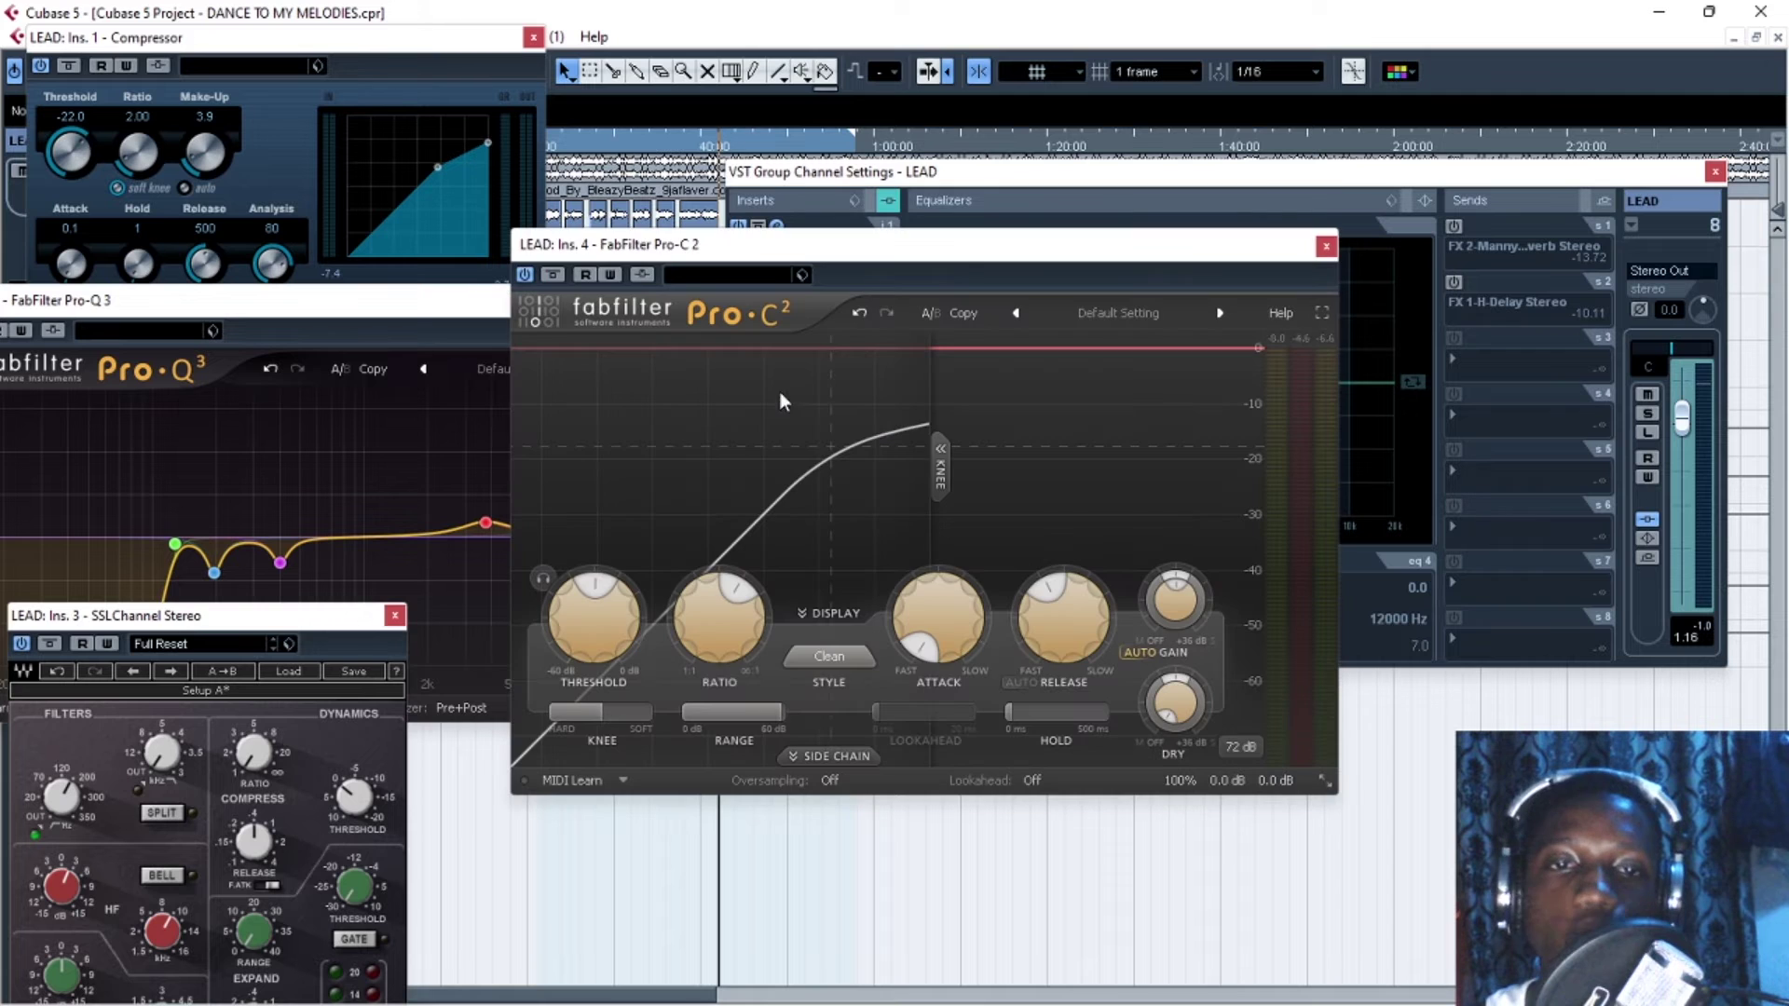
{"action": "left_click_drag", "start_coordinate": [959, 255], "coordinate": [1015, 294]}
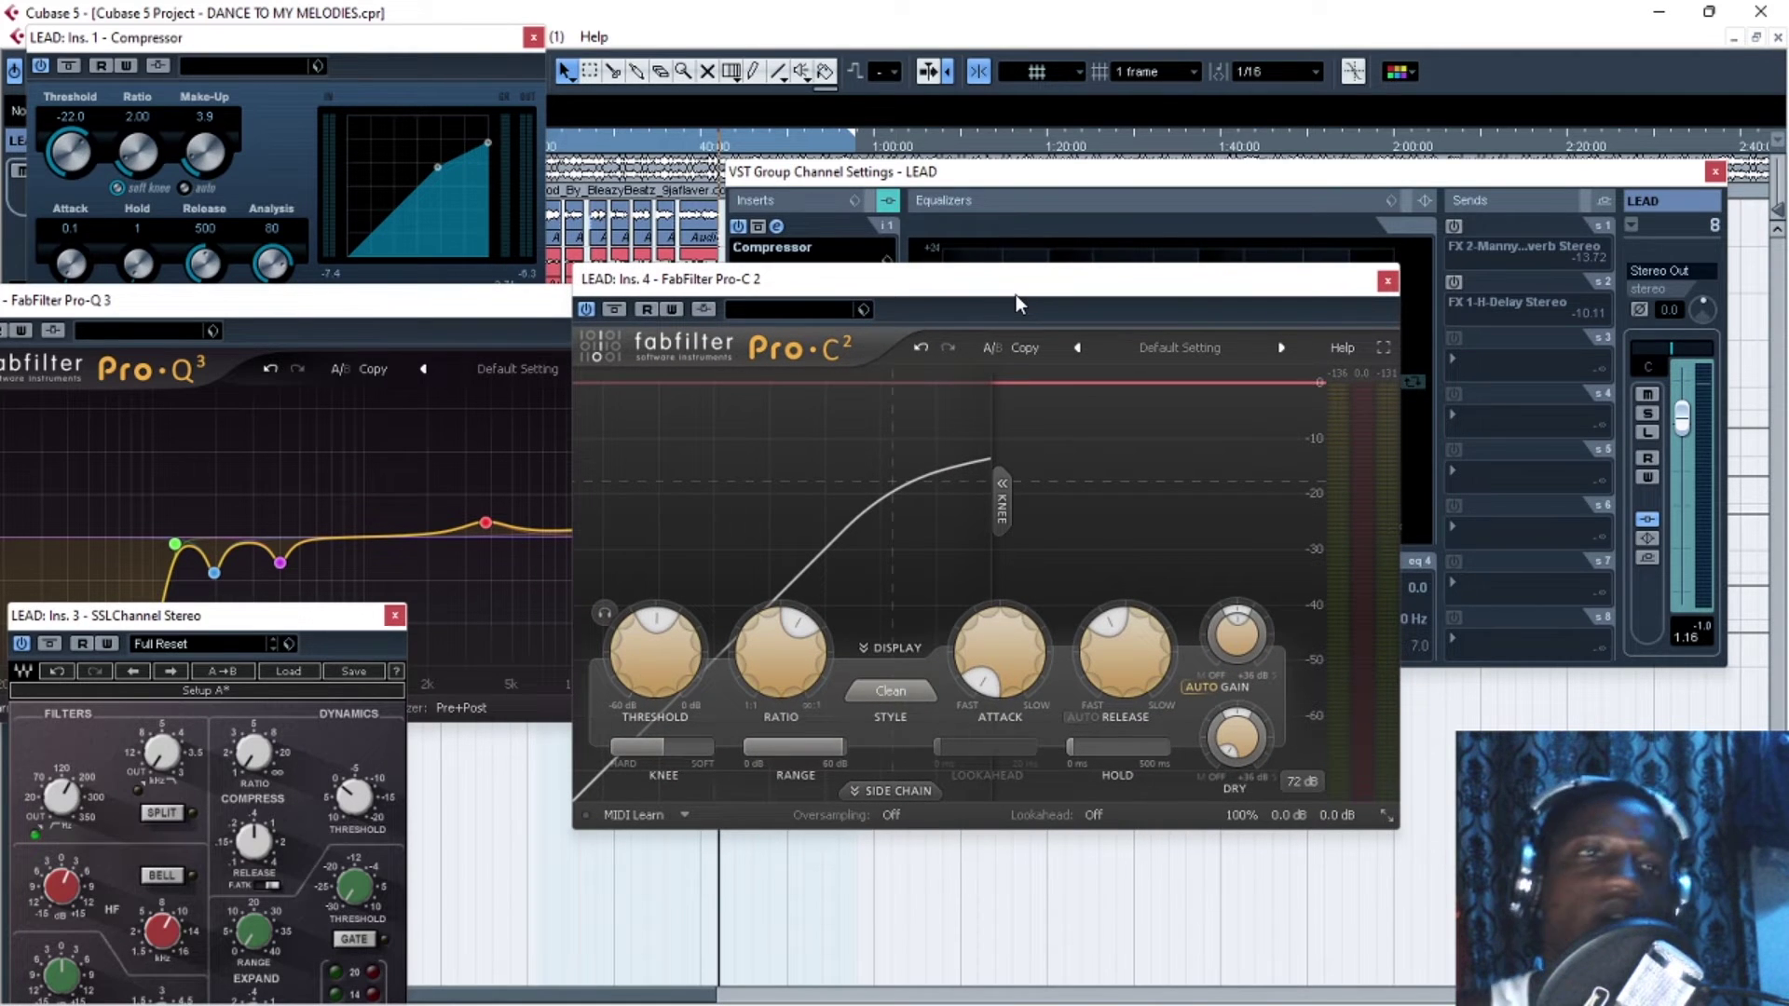
{"action": "left_click_drag", "start_coordinate": [1049, 284], "coordinate": [1045, 242]}
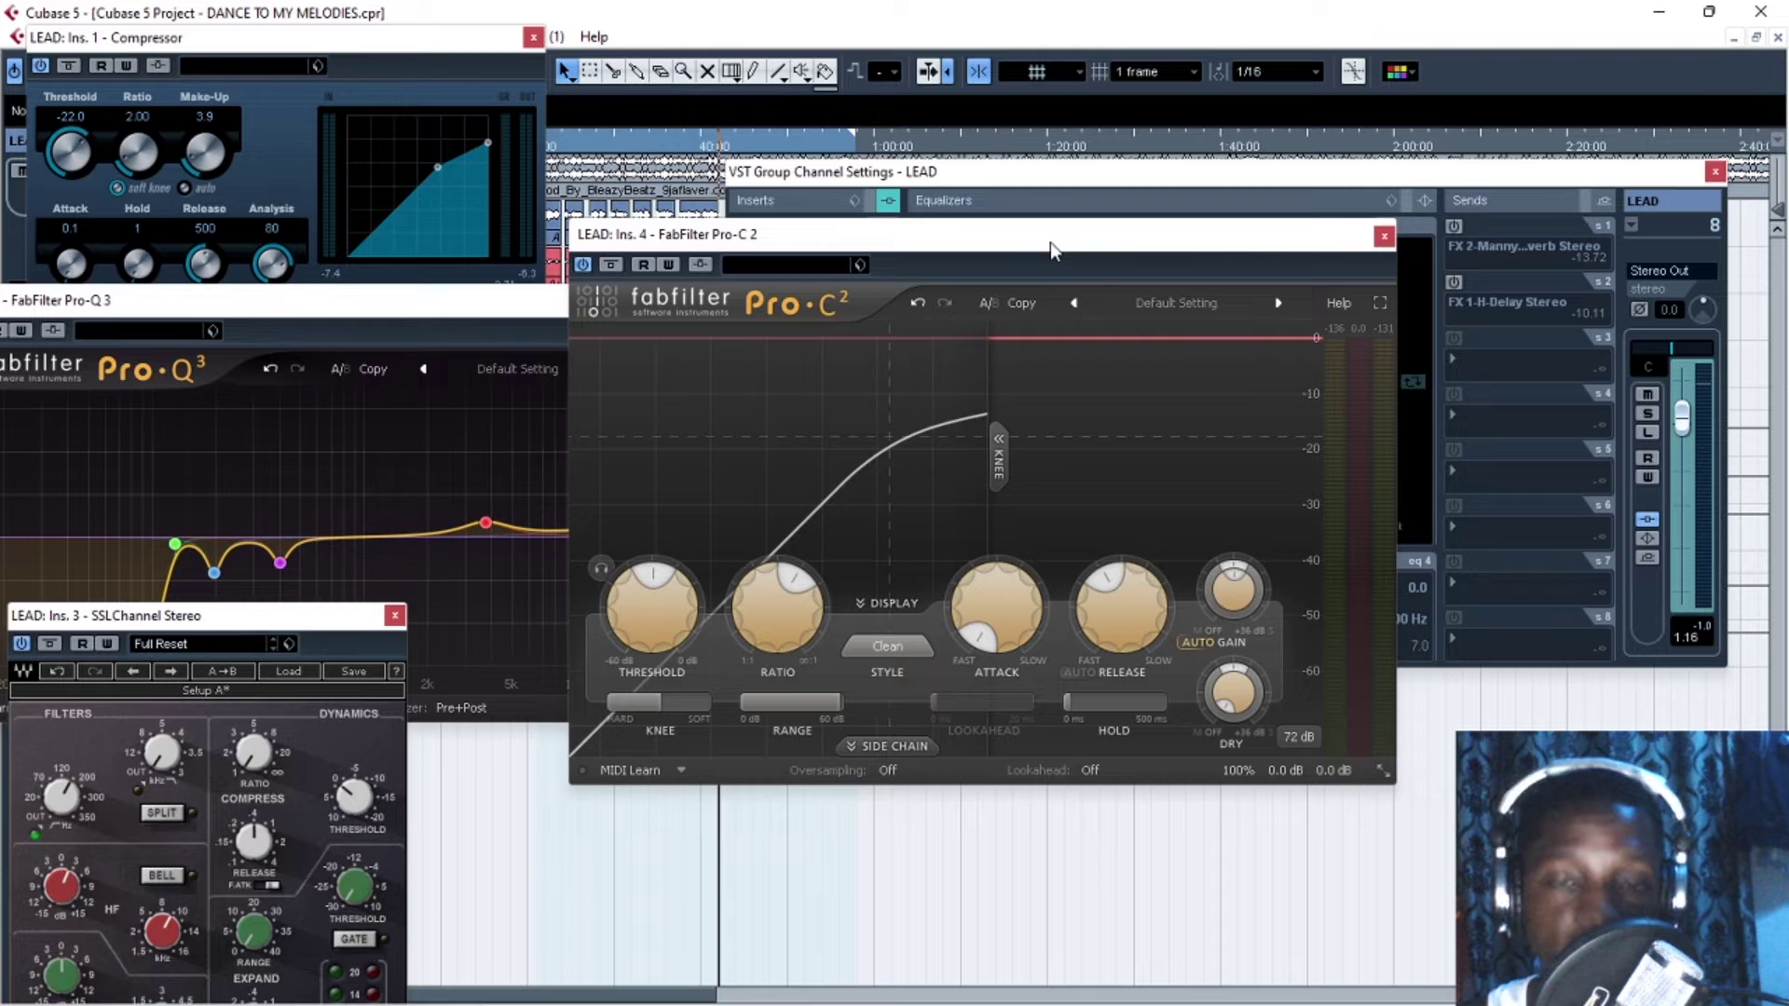
{"action": "left_click_drag", "start_coordinate": [1049, 242], "coordinate": [1036, 222]}
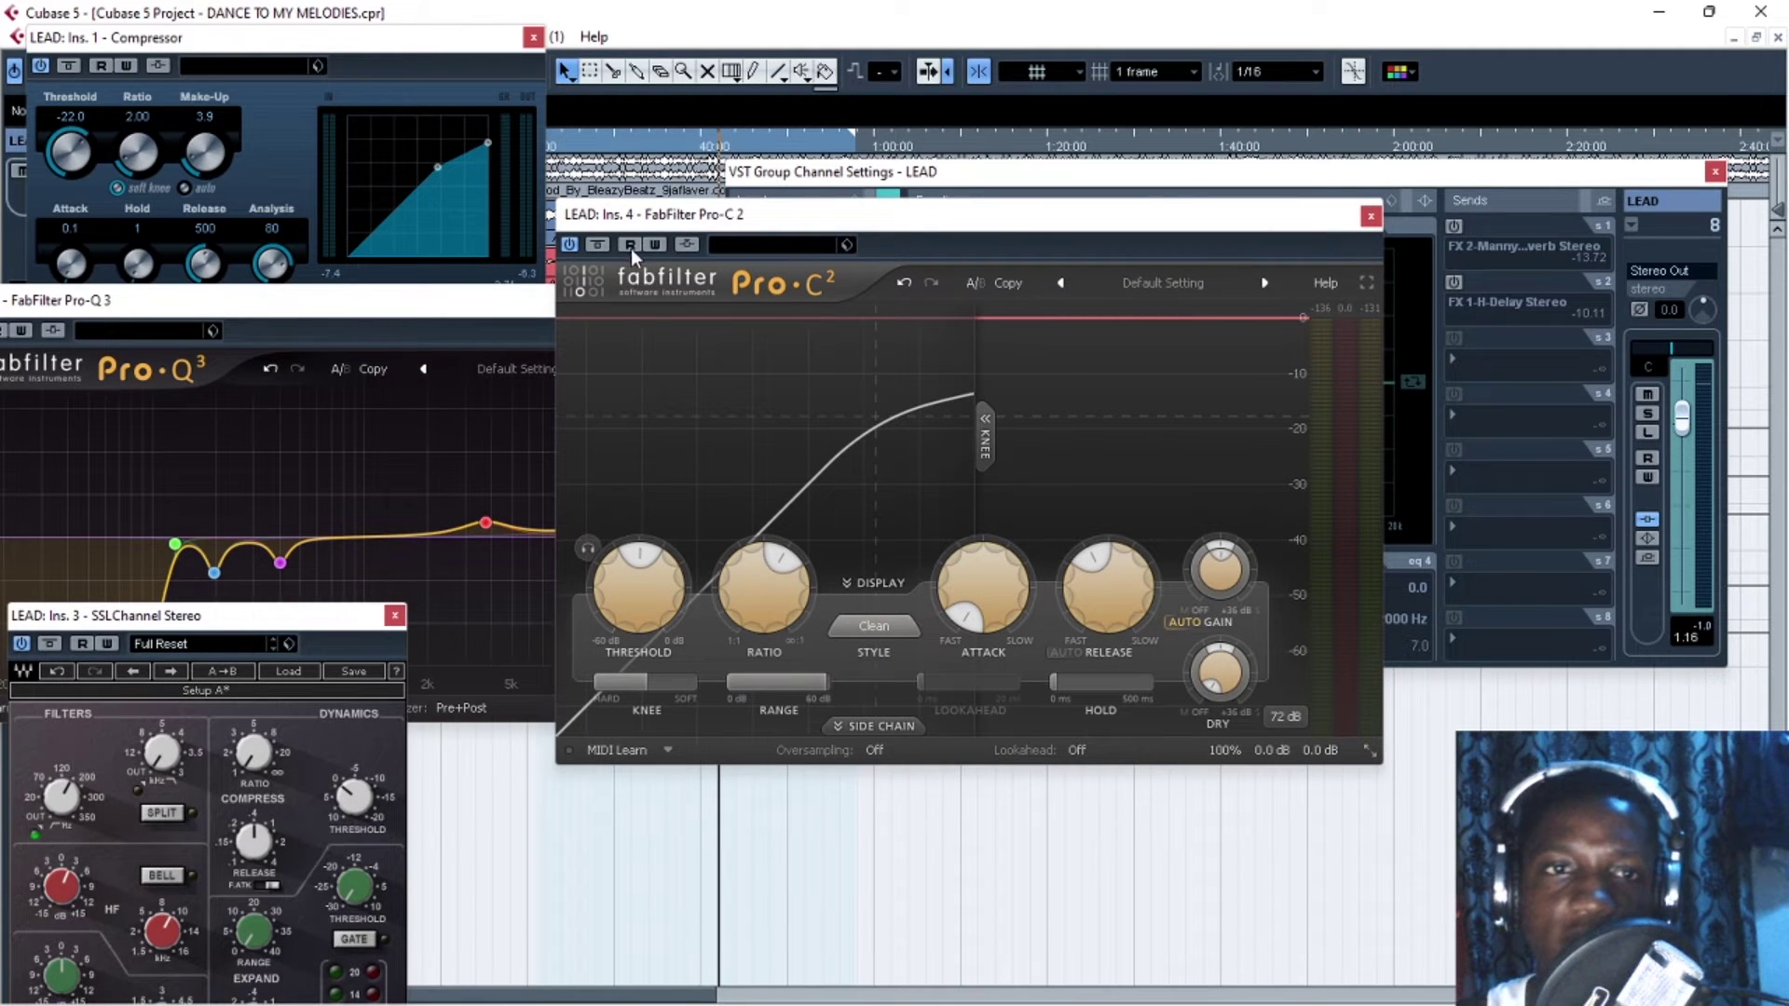
{"action": "left_click_drag", "start_coordinate": [890, 221], "coordinate": [969, 244]}
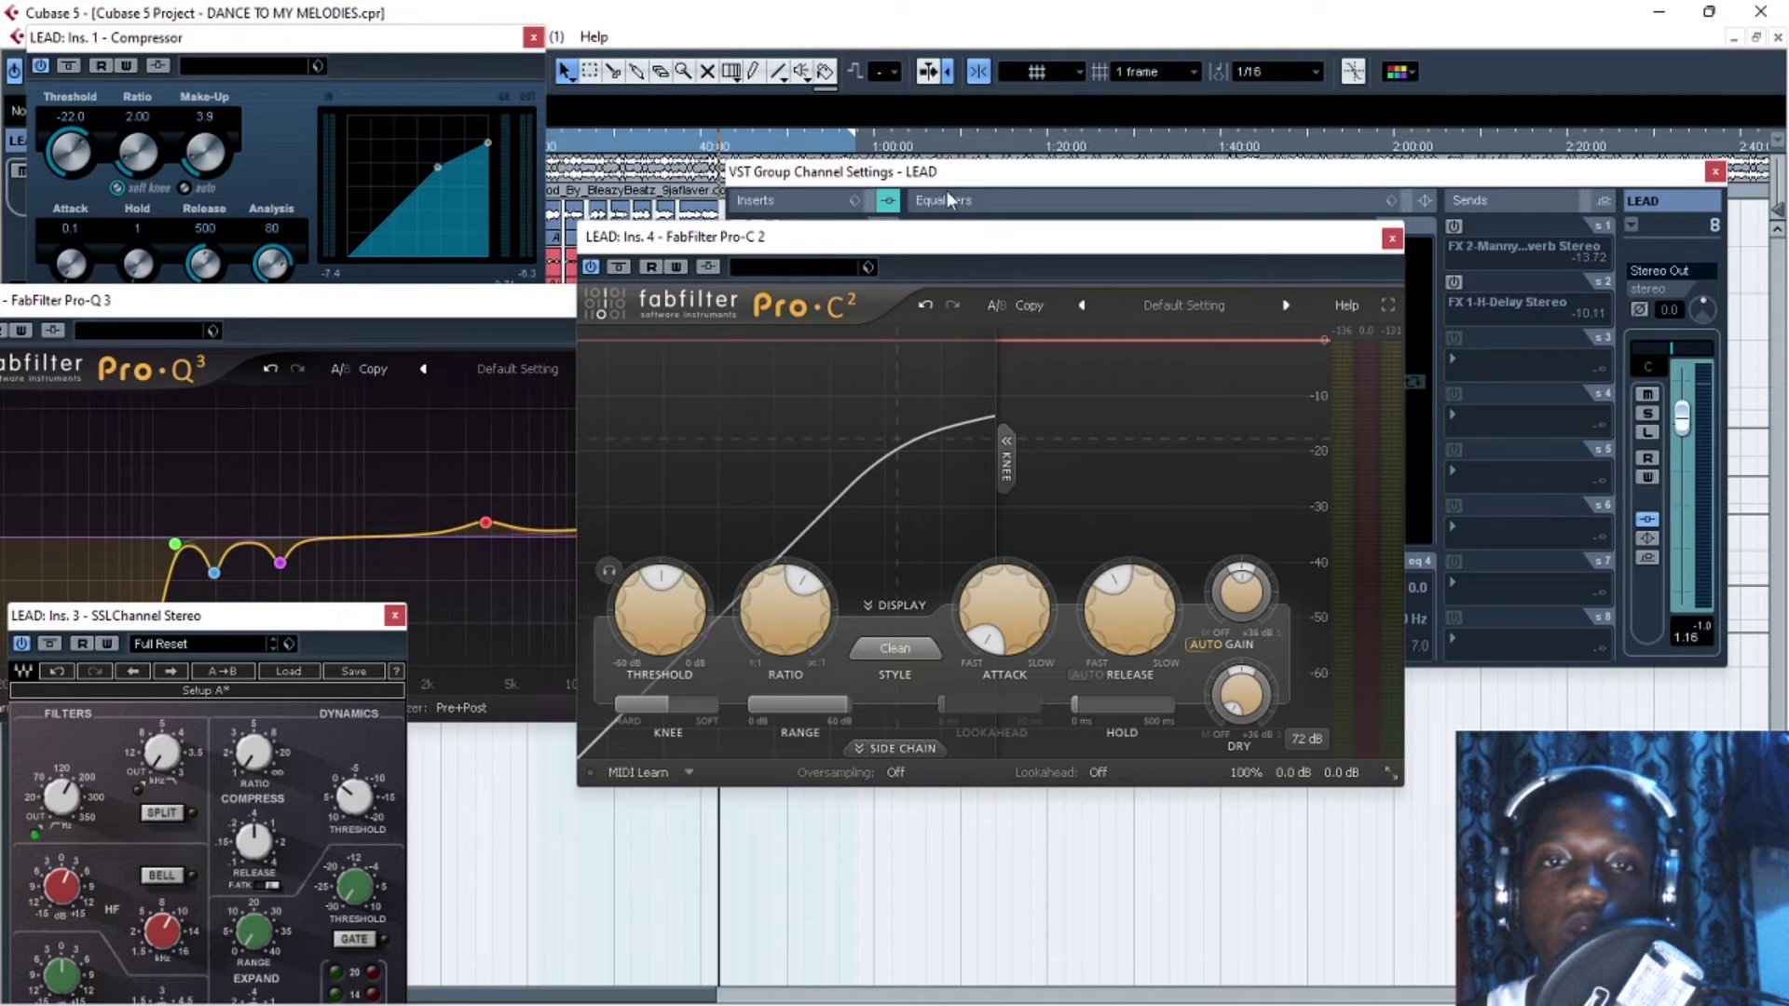
Audition the vocal through Pro-C 2, stop playback, raise the threshold slightly and enable auto release
{"action": "key", "text": "space"}
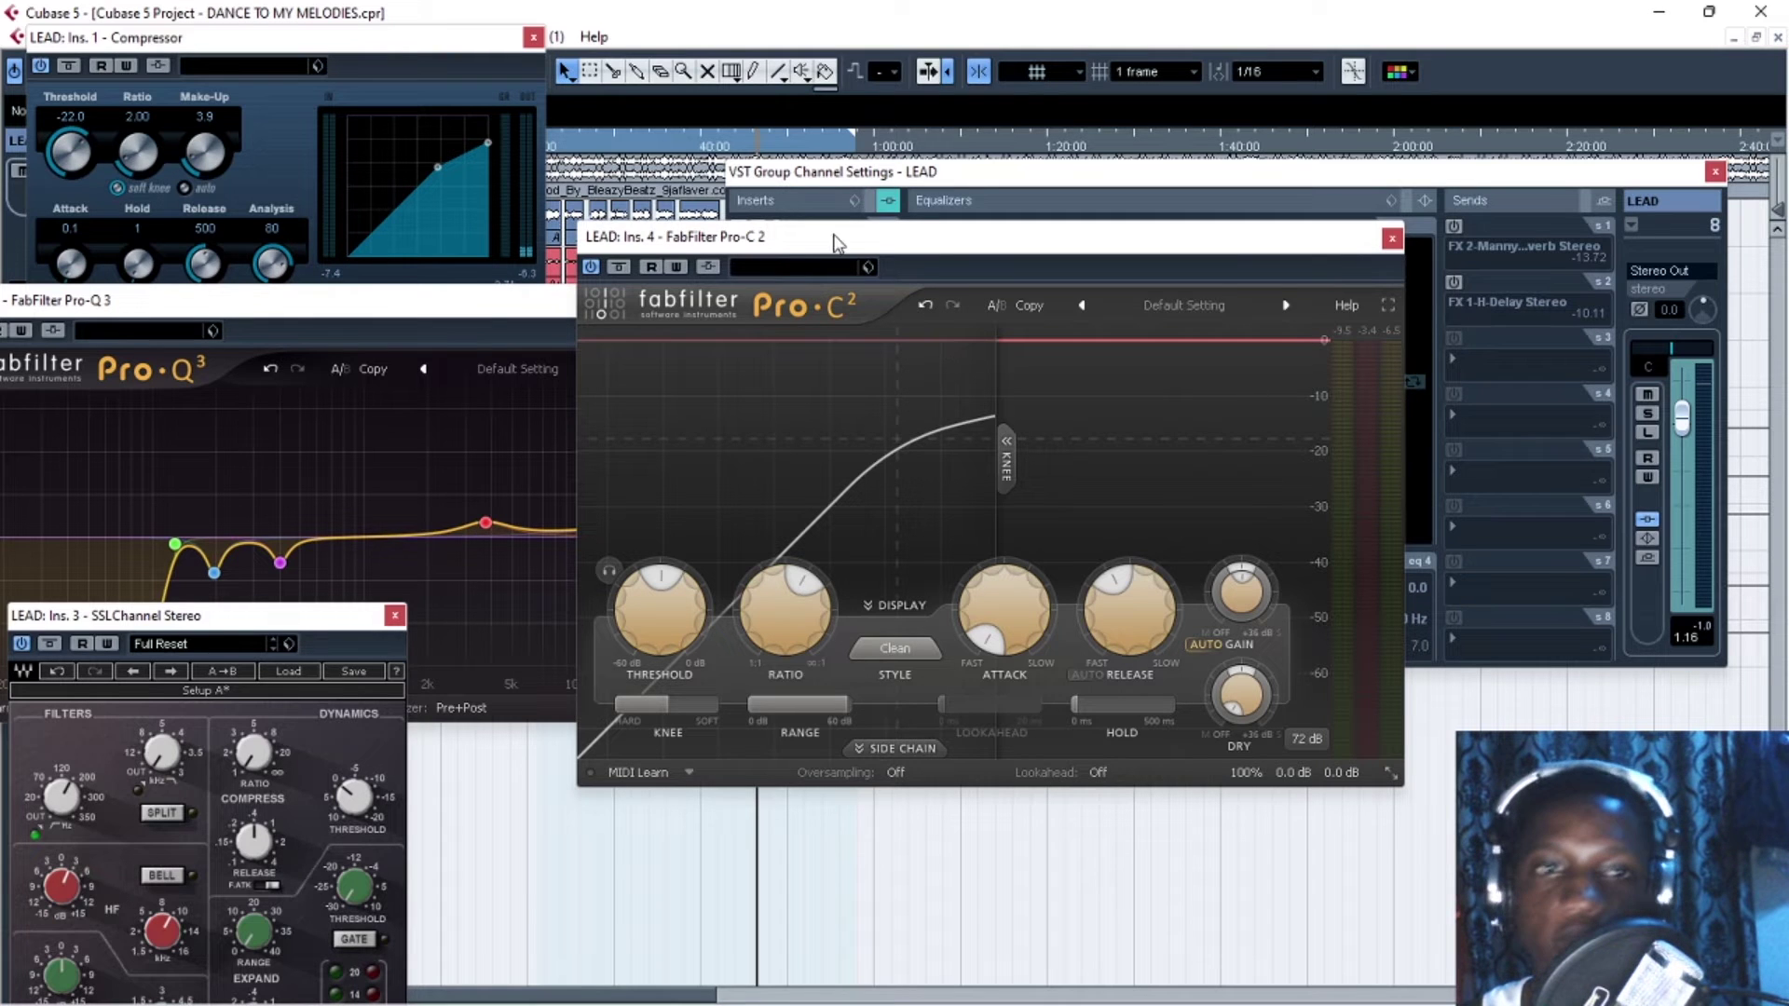
{"action": "left_click_drag", "start_coordinate": [814, 241], "coordinate": [771, 291]}
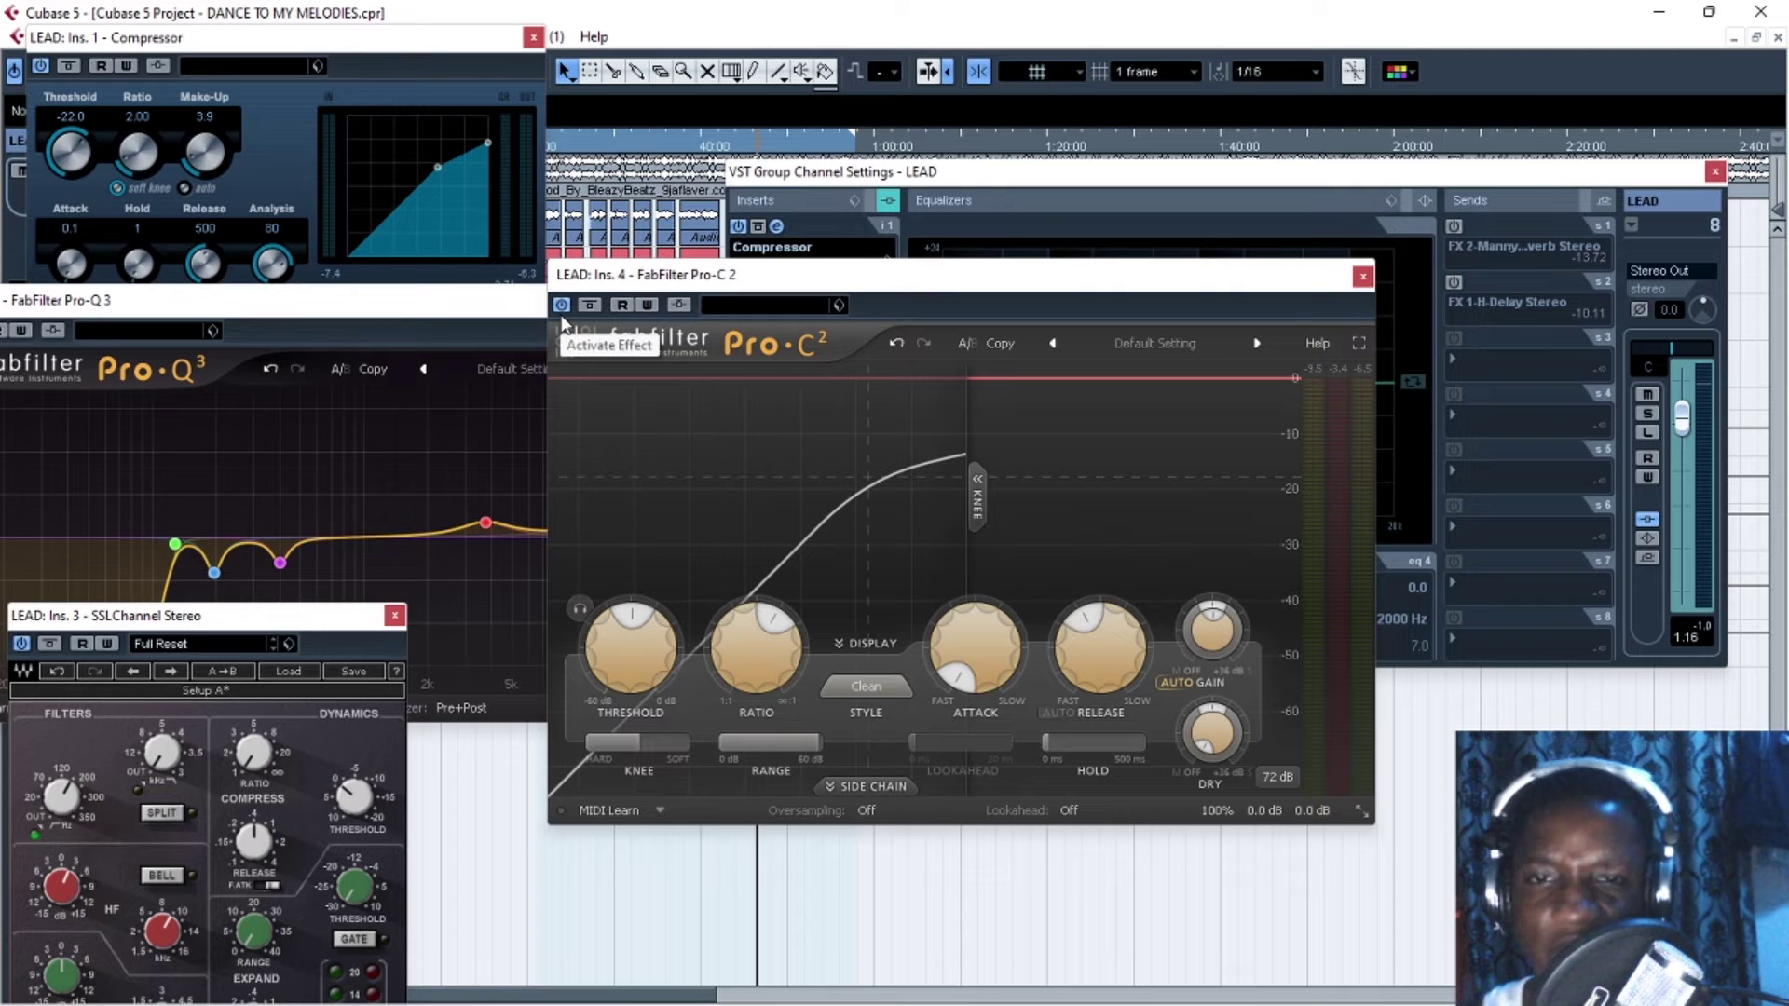
{"action": "mouse_move", "coordinate": [632, 619]}
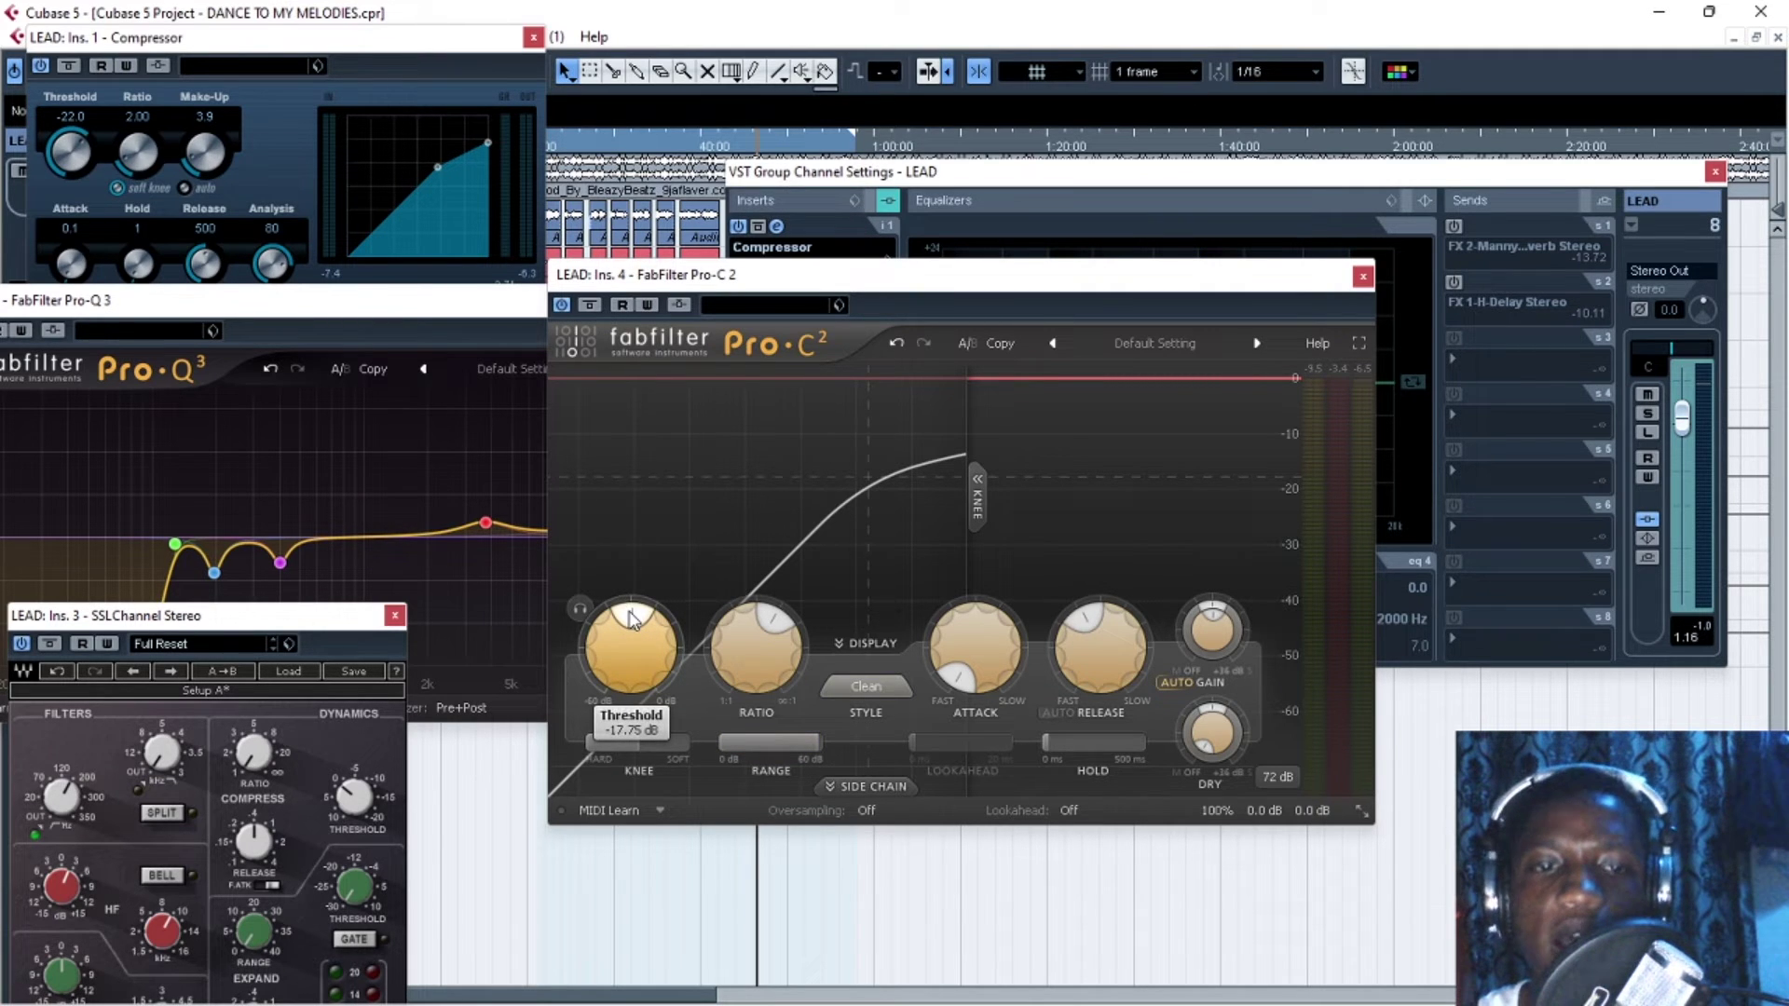
{"action": "left_click_drag", "start_coordinate": [629, 612], "coordinate": [643, 620]}
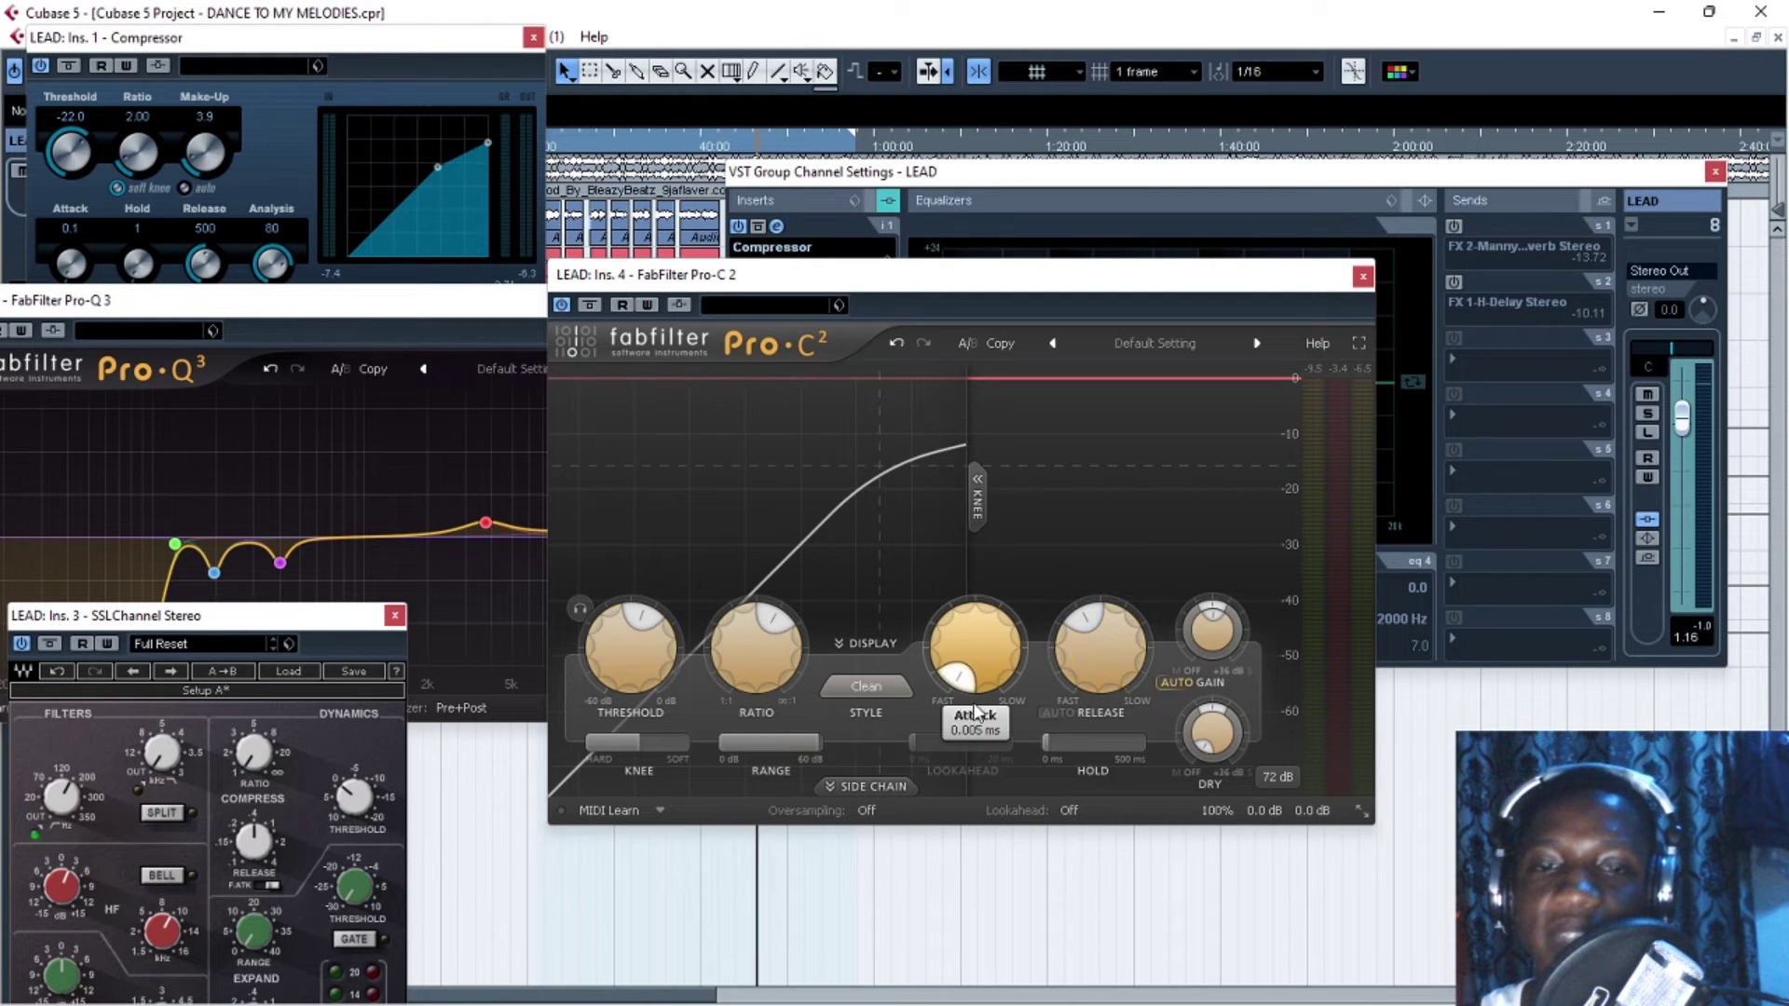
{"action": "left_click", "coordinate": [1065, 712]}
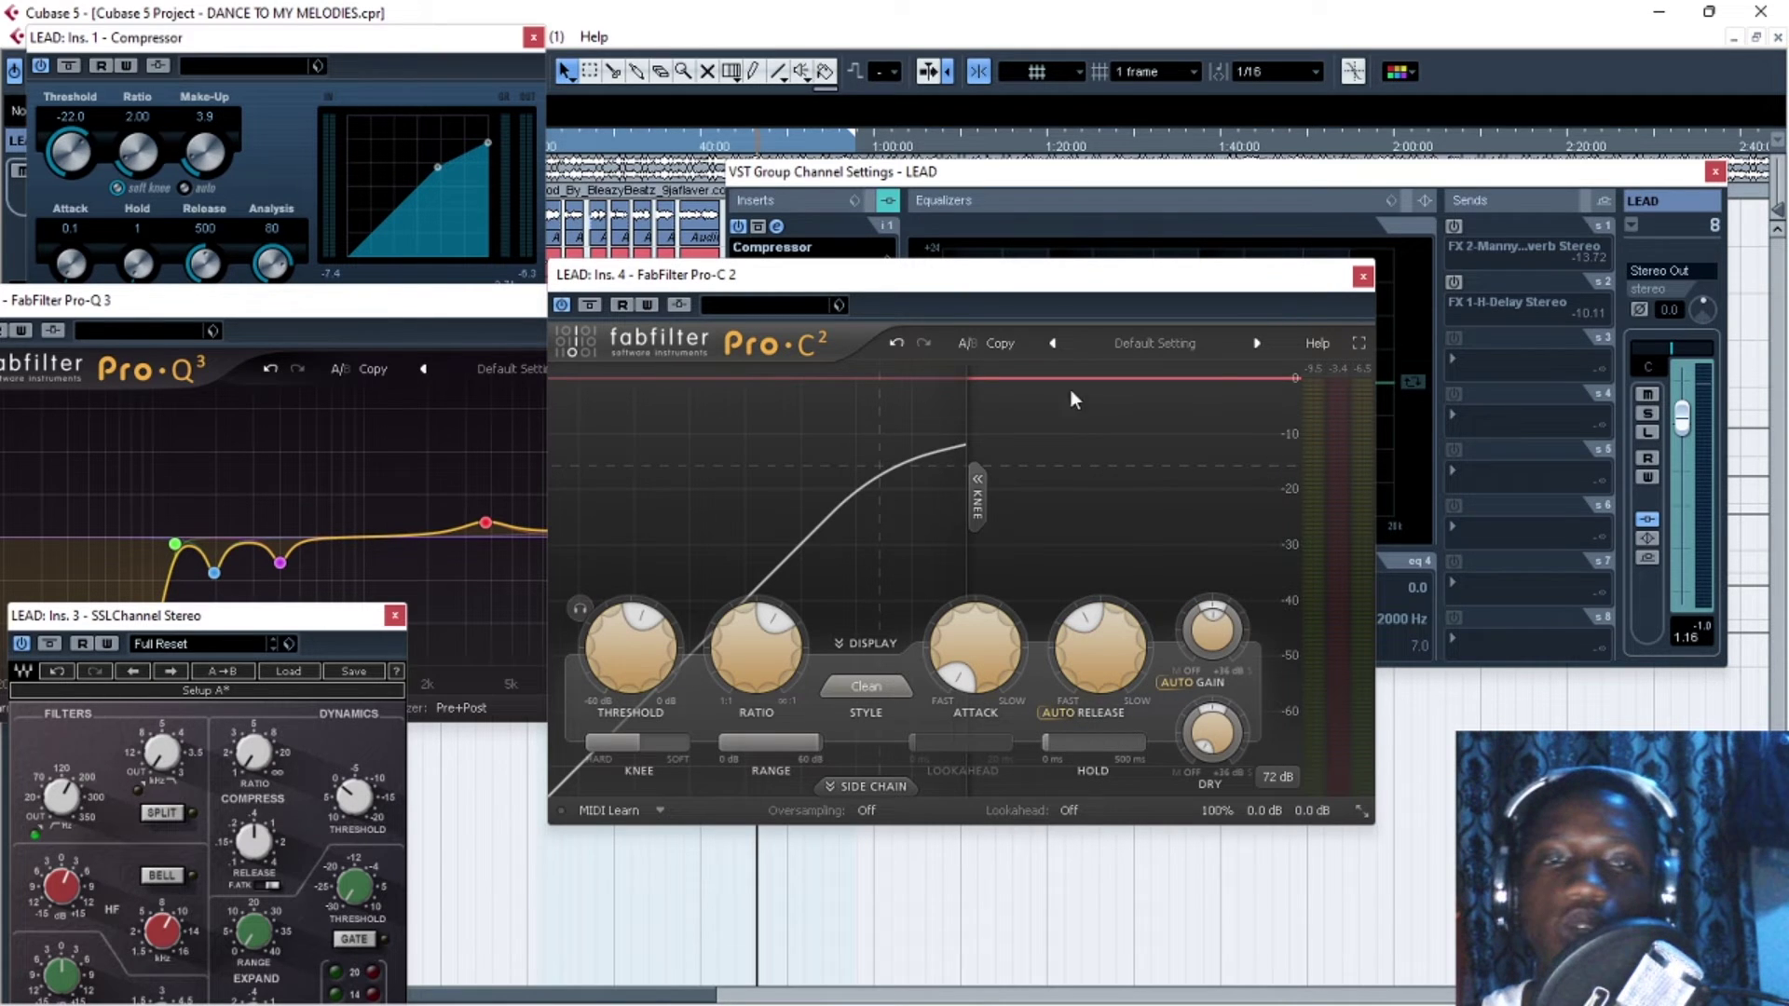
Play the vocal in separate passes to examine the Pro-C 2 gain reduction and level meters
{"action": "mouse_move", "coordinate": [949, 283]}
{"action": "left_mouse_down"}
{"action": "mouse_move", "coordinate": [983, 172]}
{"action": "mouse_move", "coordinate": [961, 271]}
{"action": "mouse_move", "coordinate": [914, 273]}
{"action": "left_mouse_up"}
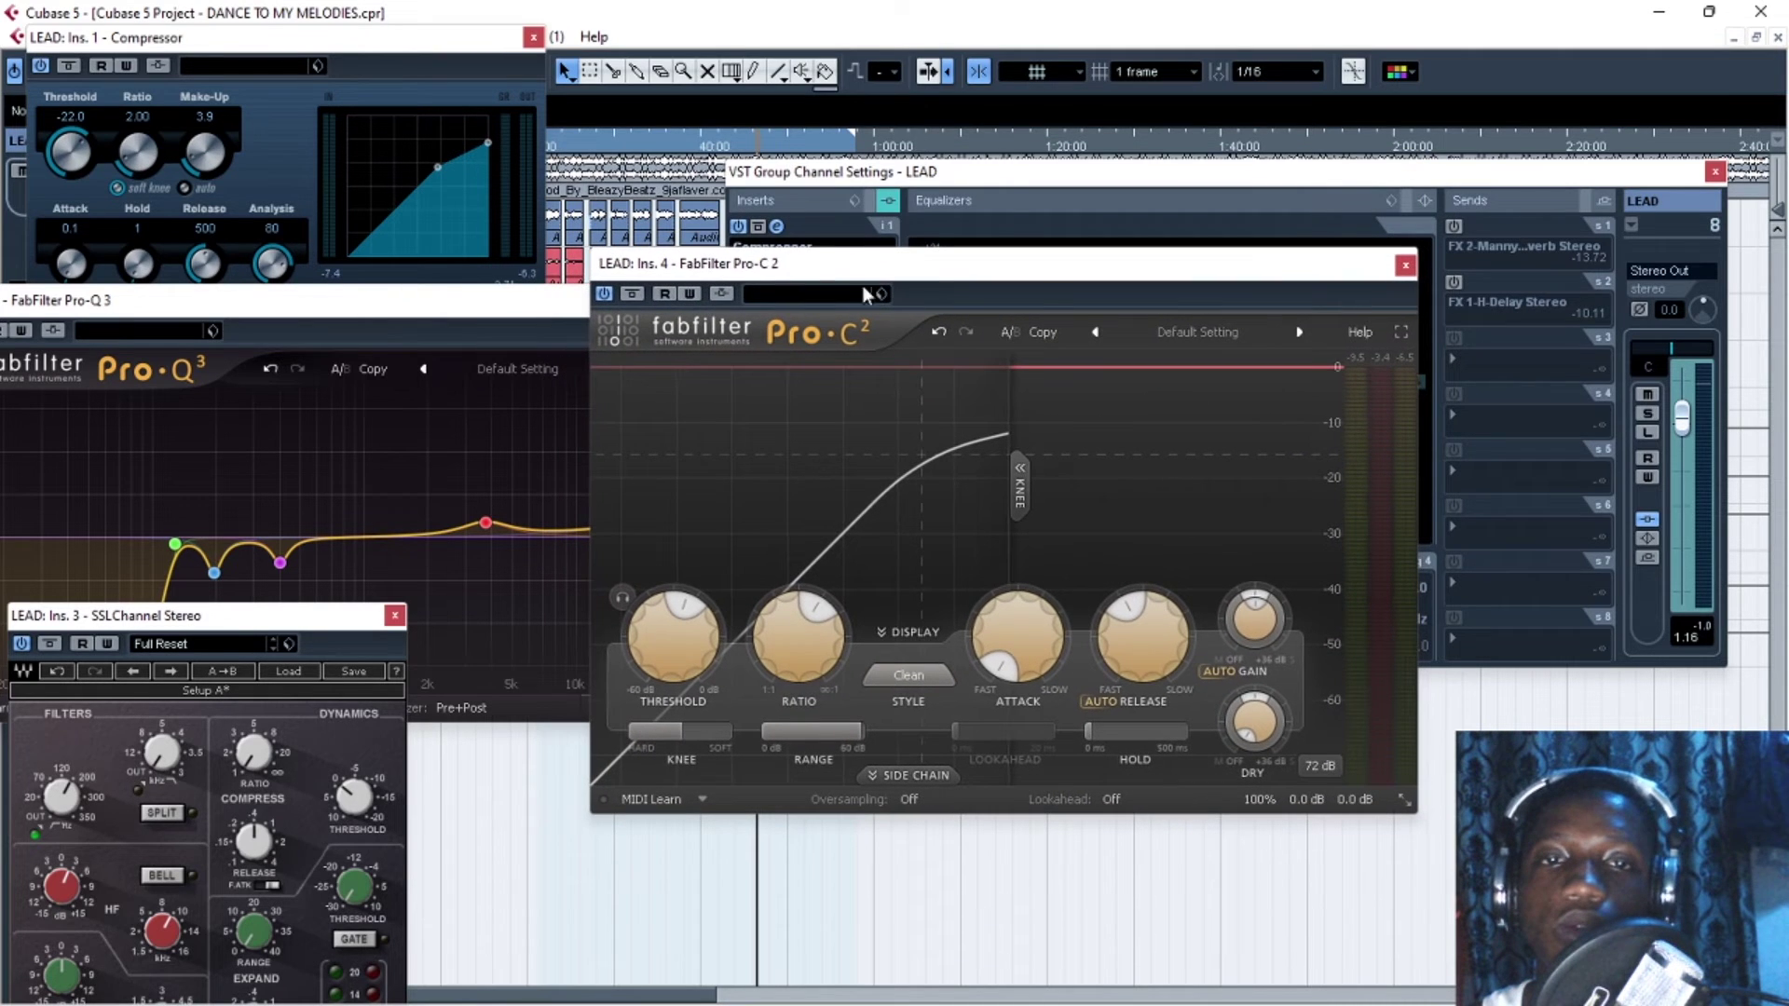
{"action": "key", "text": "space"}
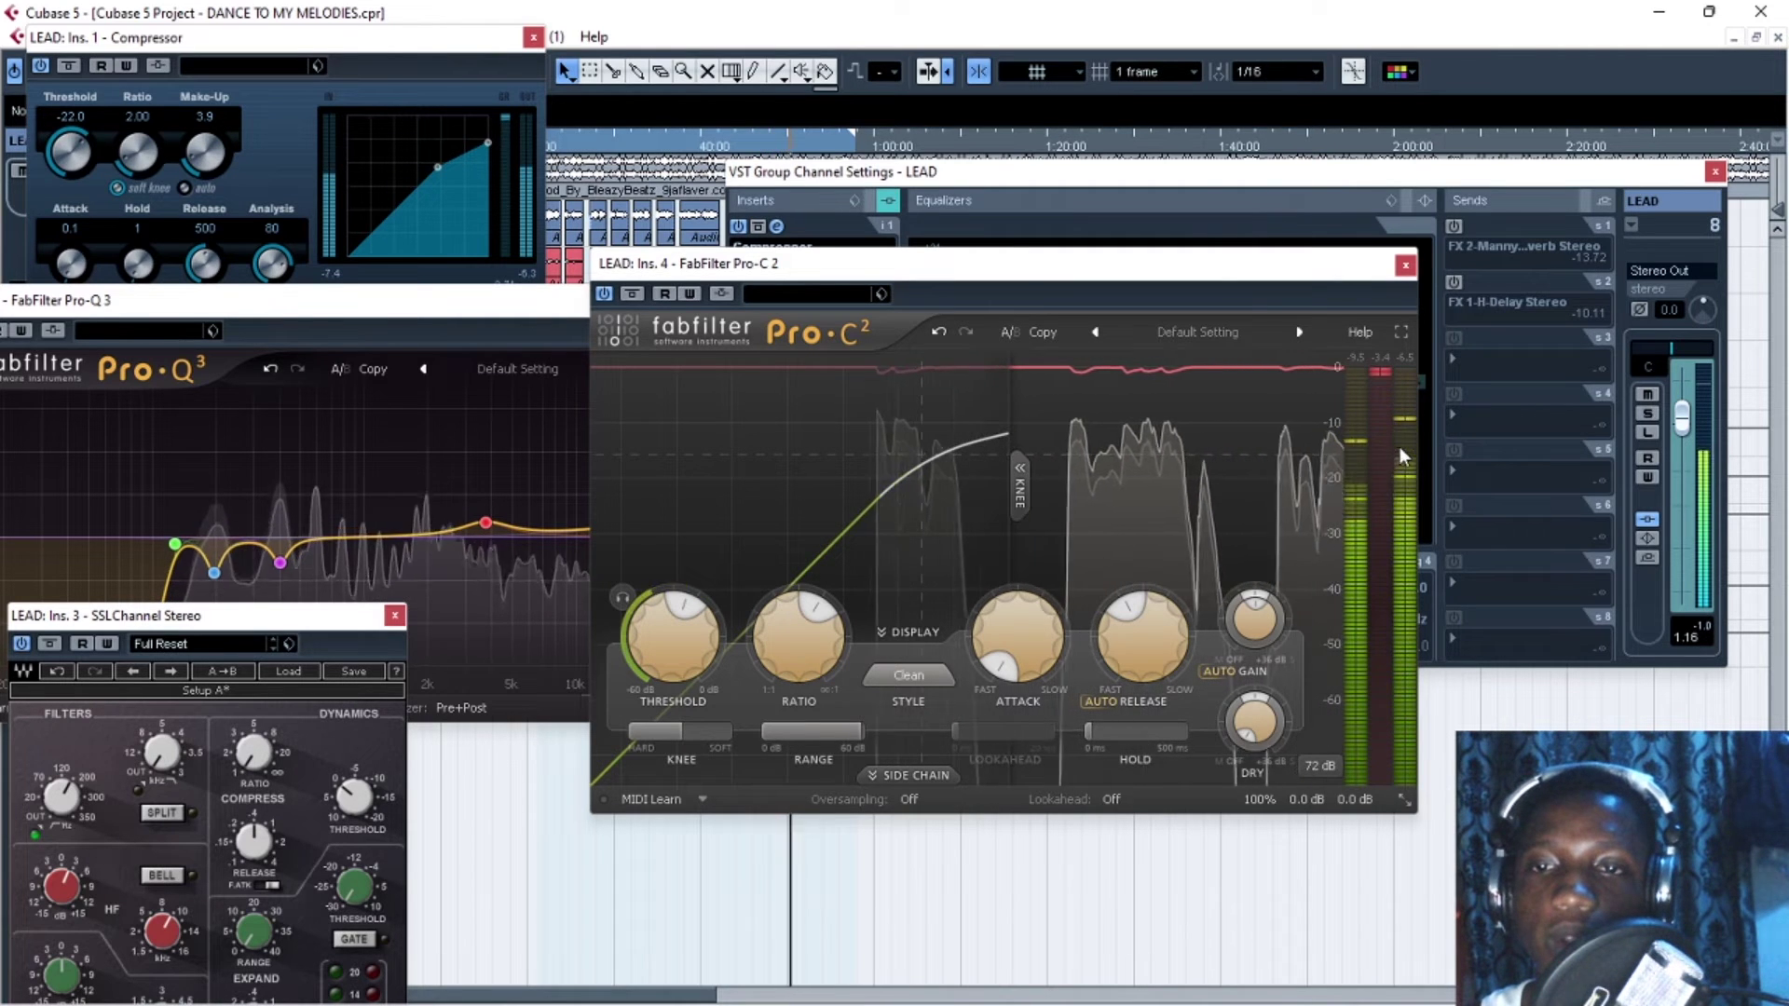
{"action": "key", "text": "space"}
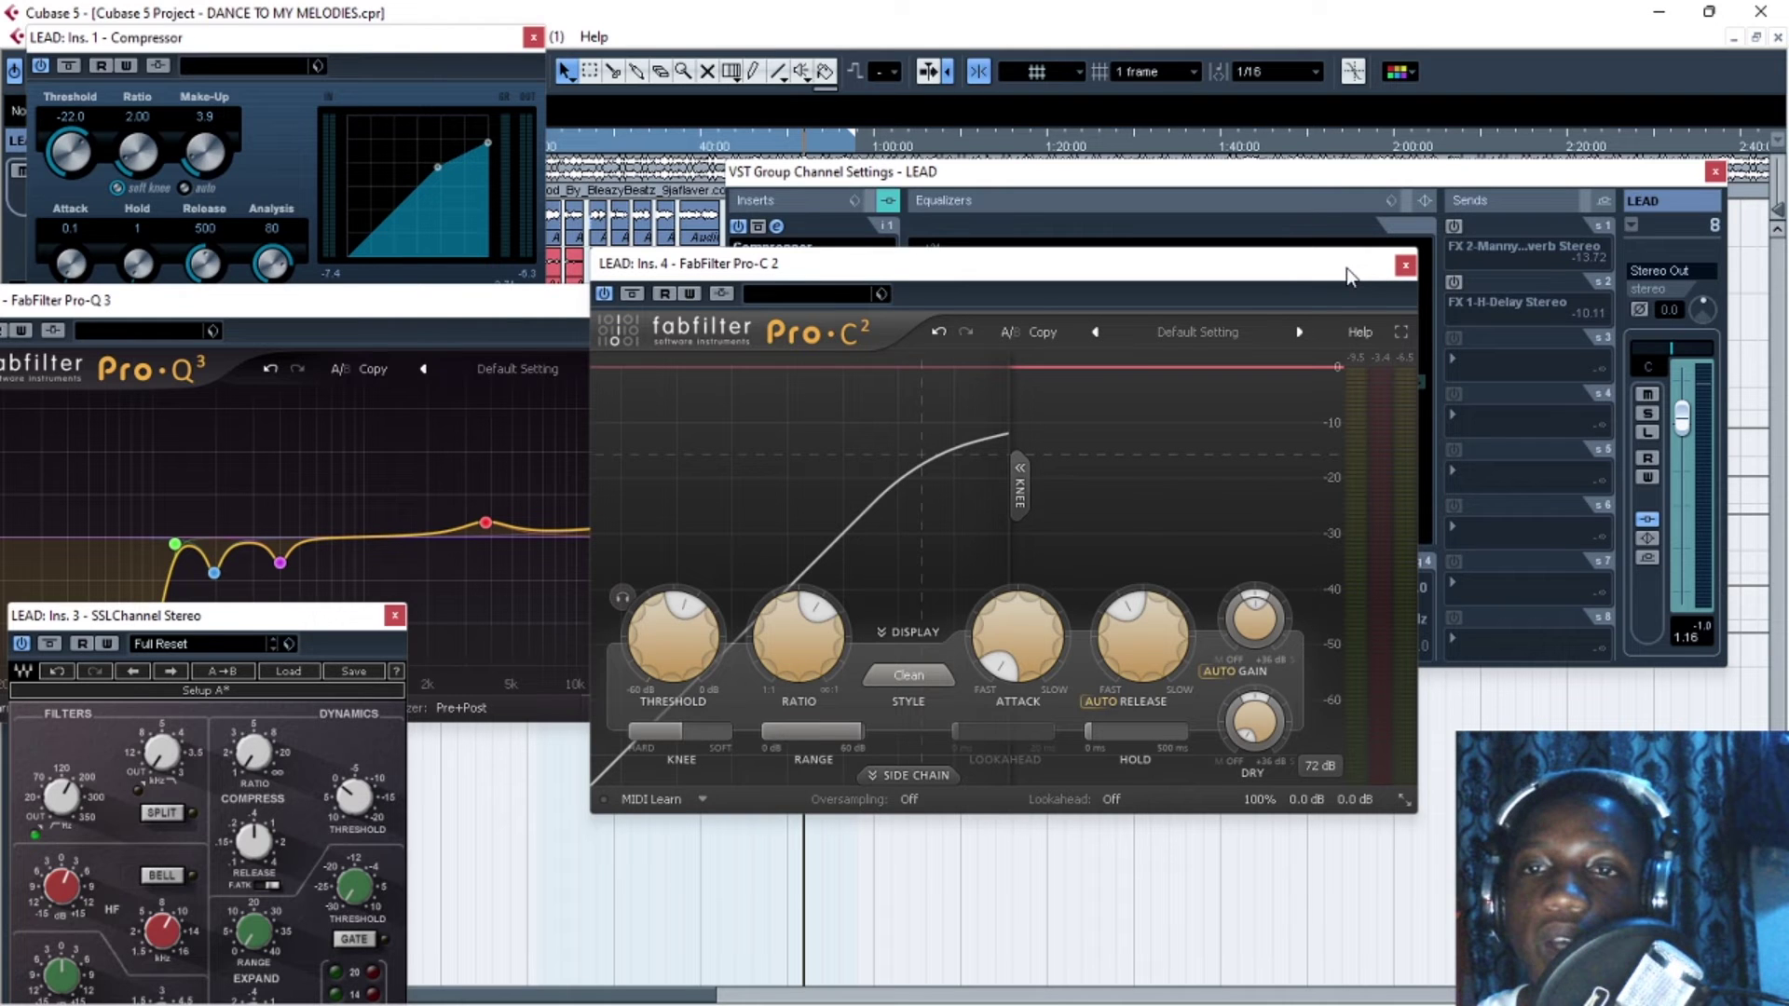
{"action": "left_click_drag", "start_coordinate": [1346, 266], "coordinate": [1345, 261]}
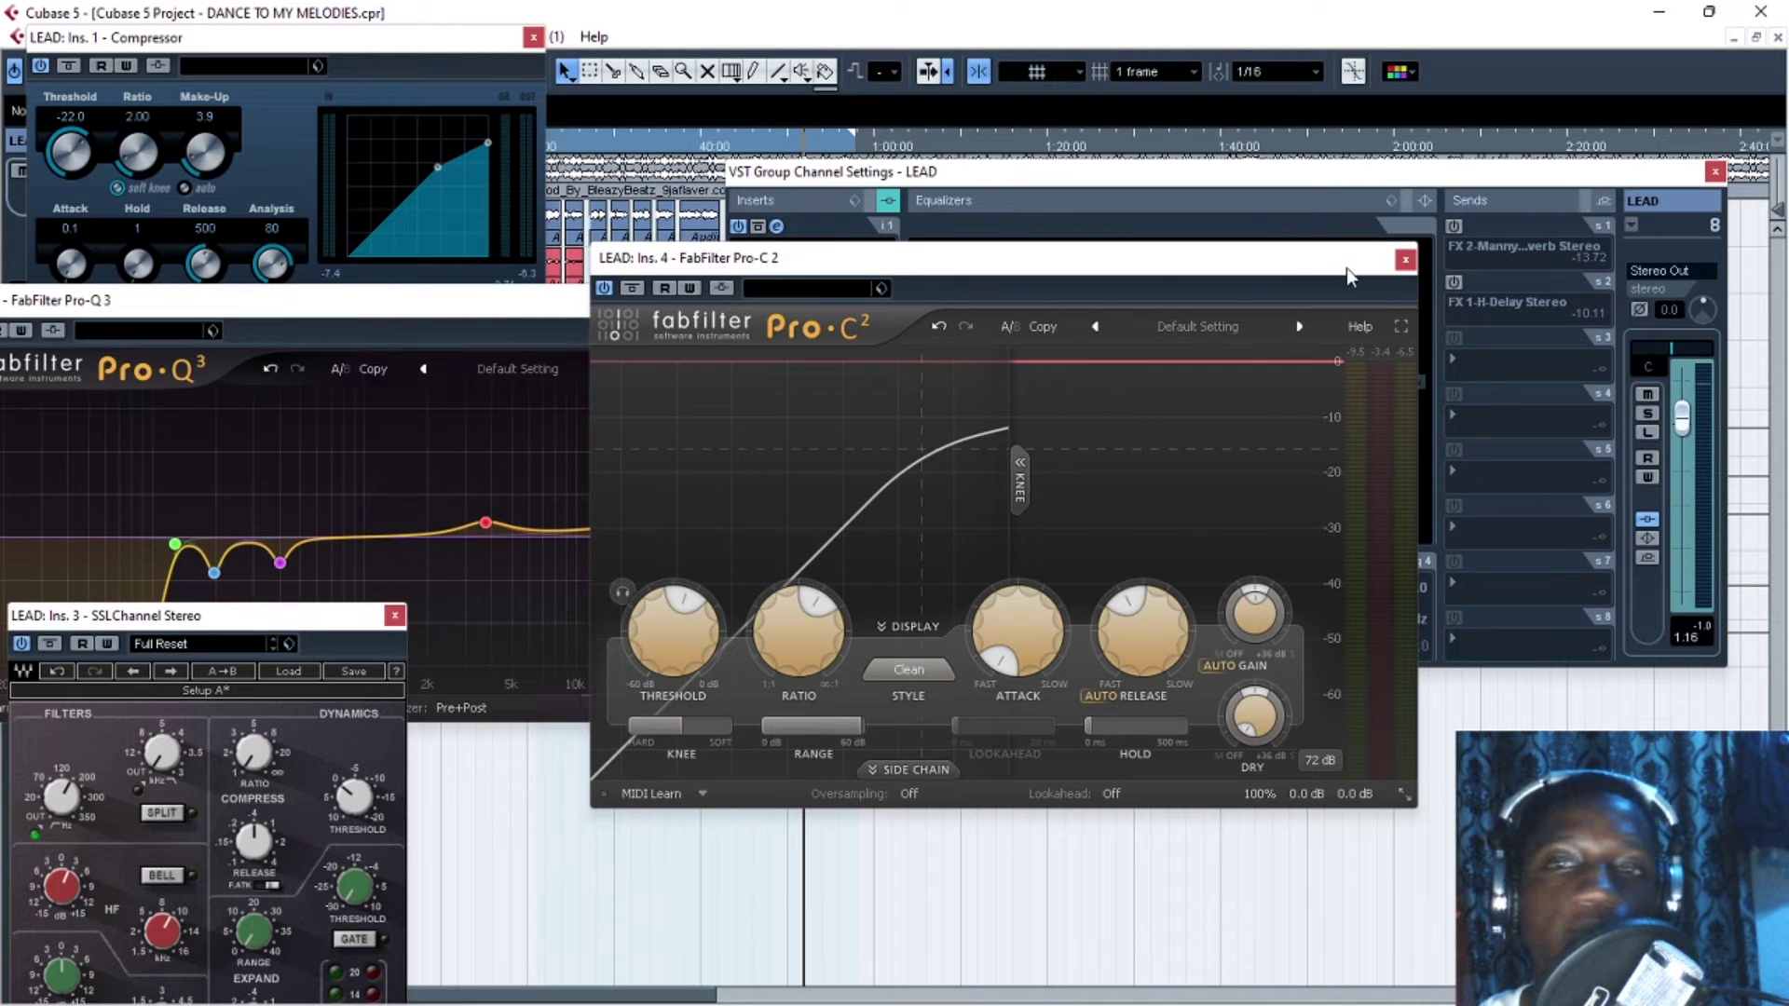
{"action": "left_click_drag", "start_coordinate": [1135, 270], "coordinate": [1105, 293]}
{"action": "key", "text": "space"}
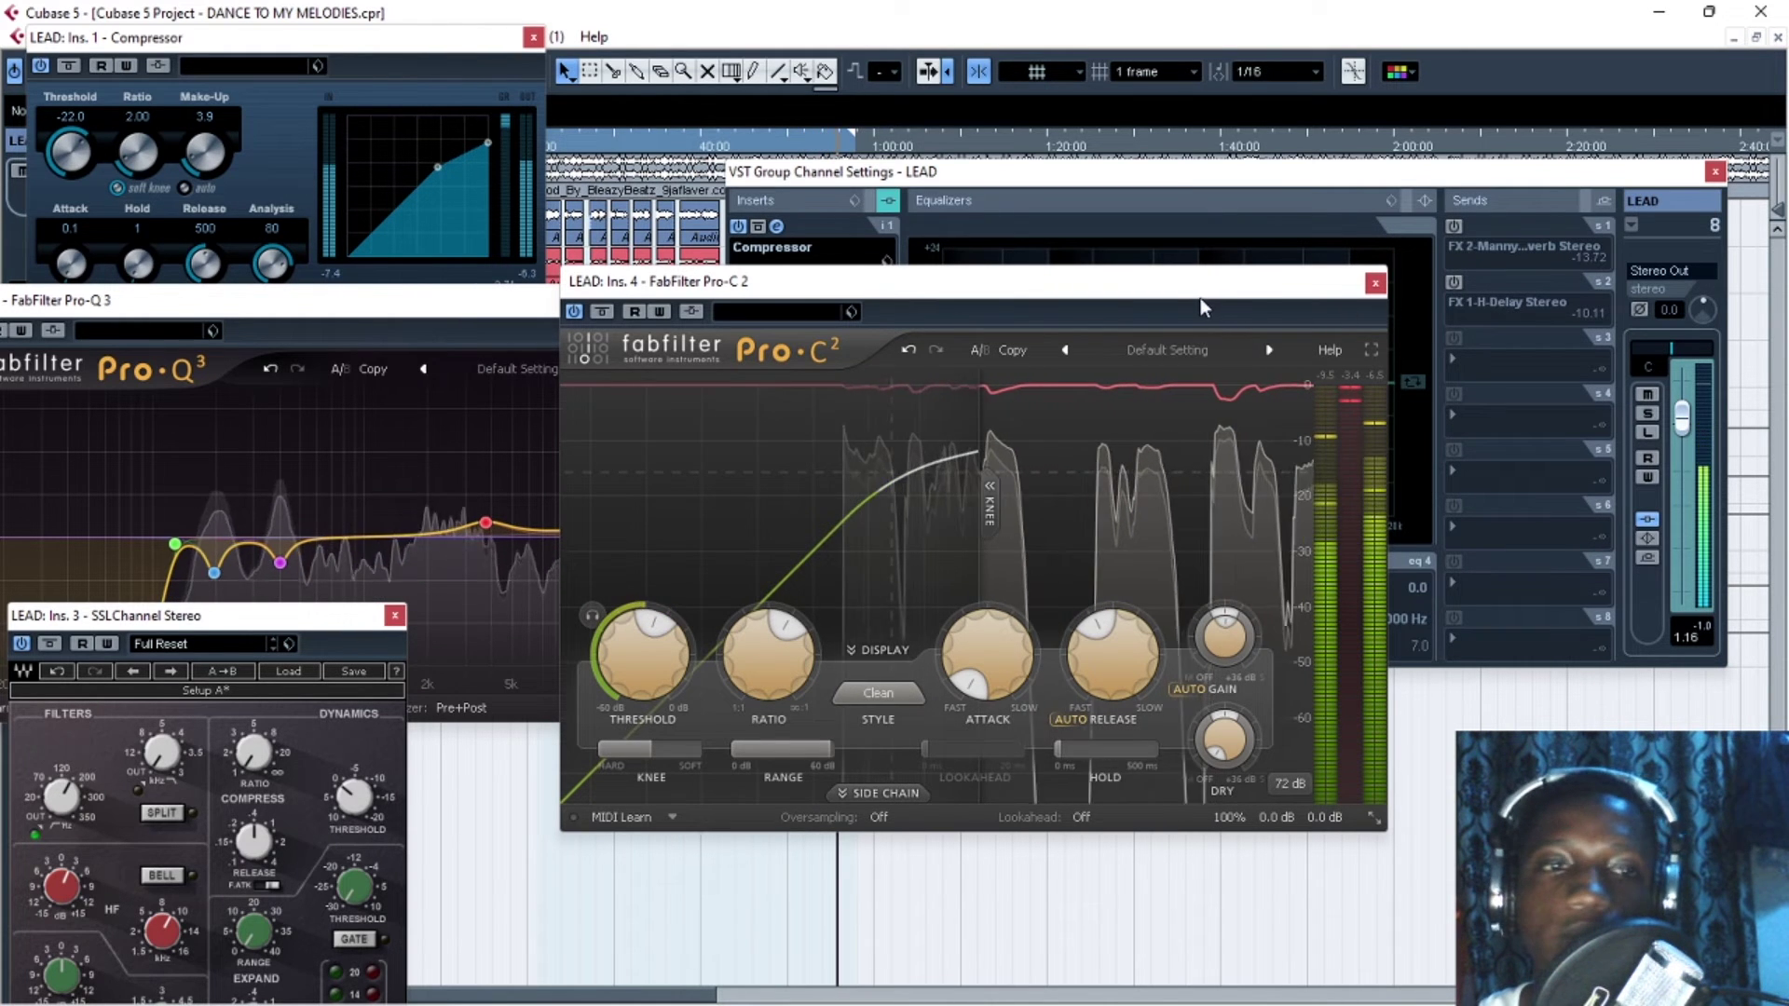
Turn off Always on Top for the Pro-C 2 editor and arrange it below the LEAD channel settings window
{"action": "right_click", "coordinate": [1030, 310]}
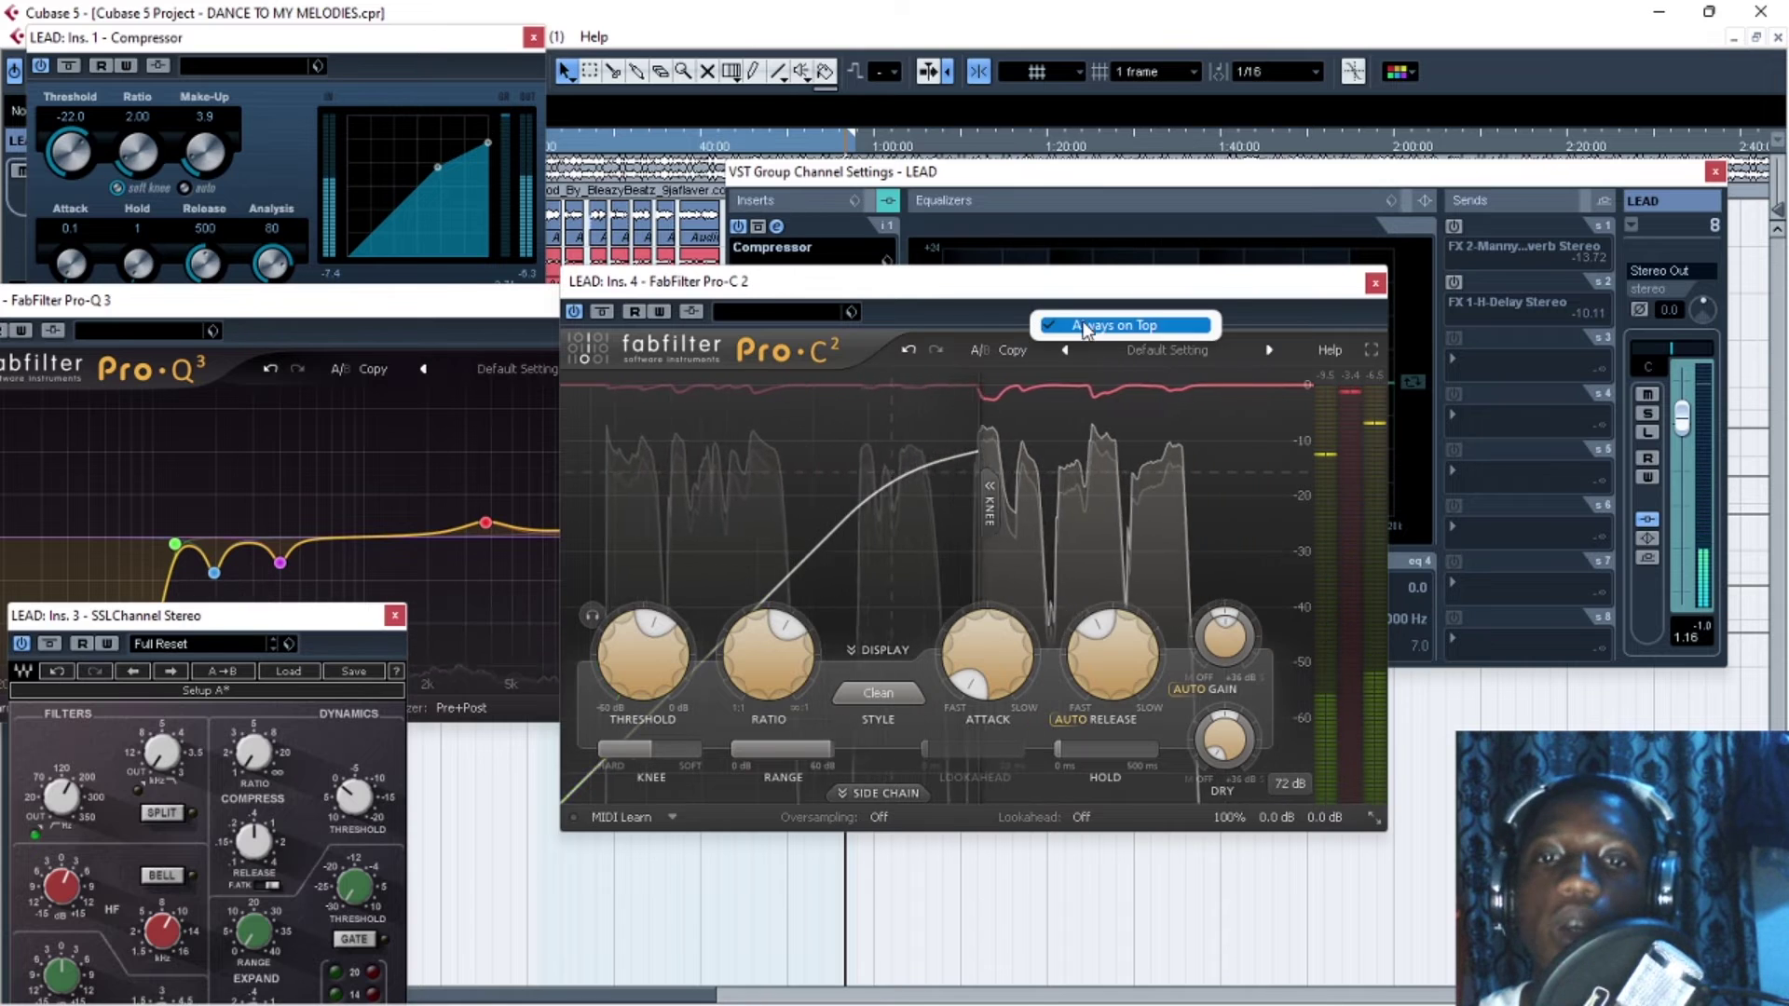
{"action": "left_click", "coordinate": [1076, 320]}
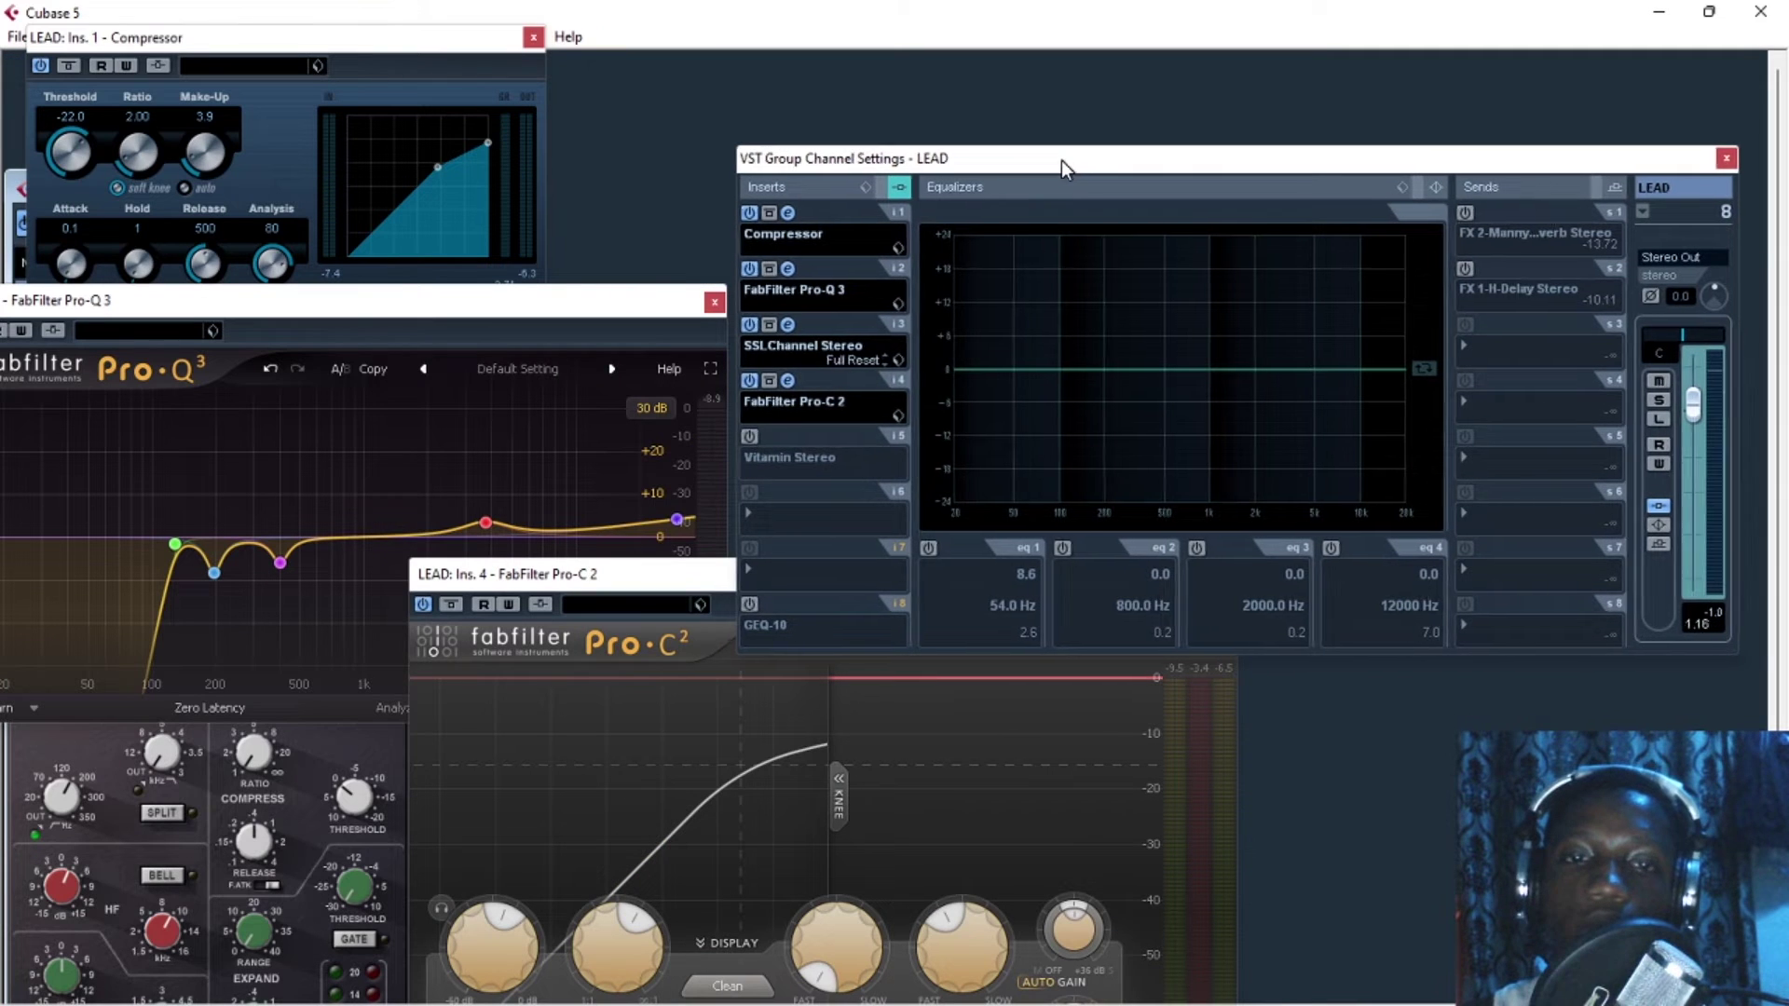
{"action": "left_click_drag", "start_coordinate": [1061, 160], "coordinate": [1058, 160]}
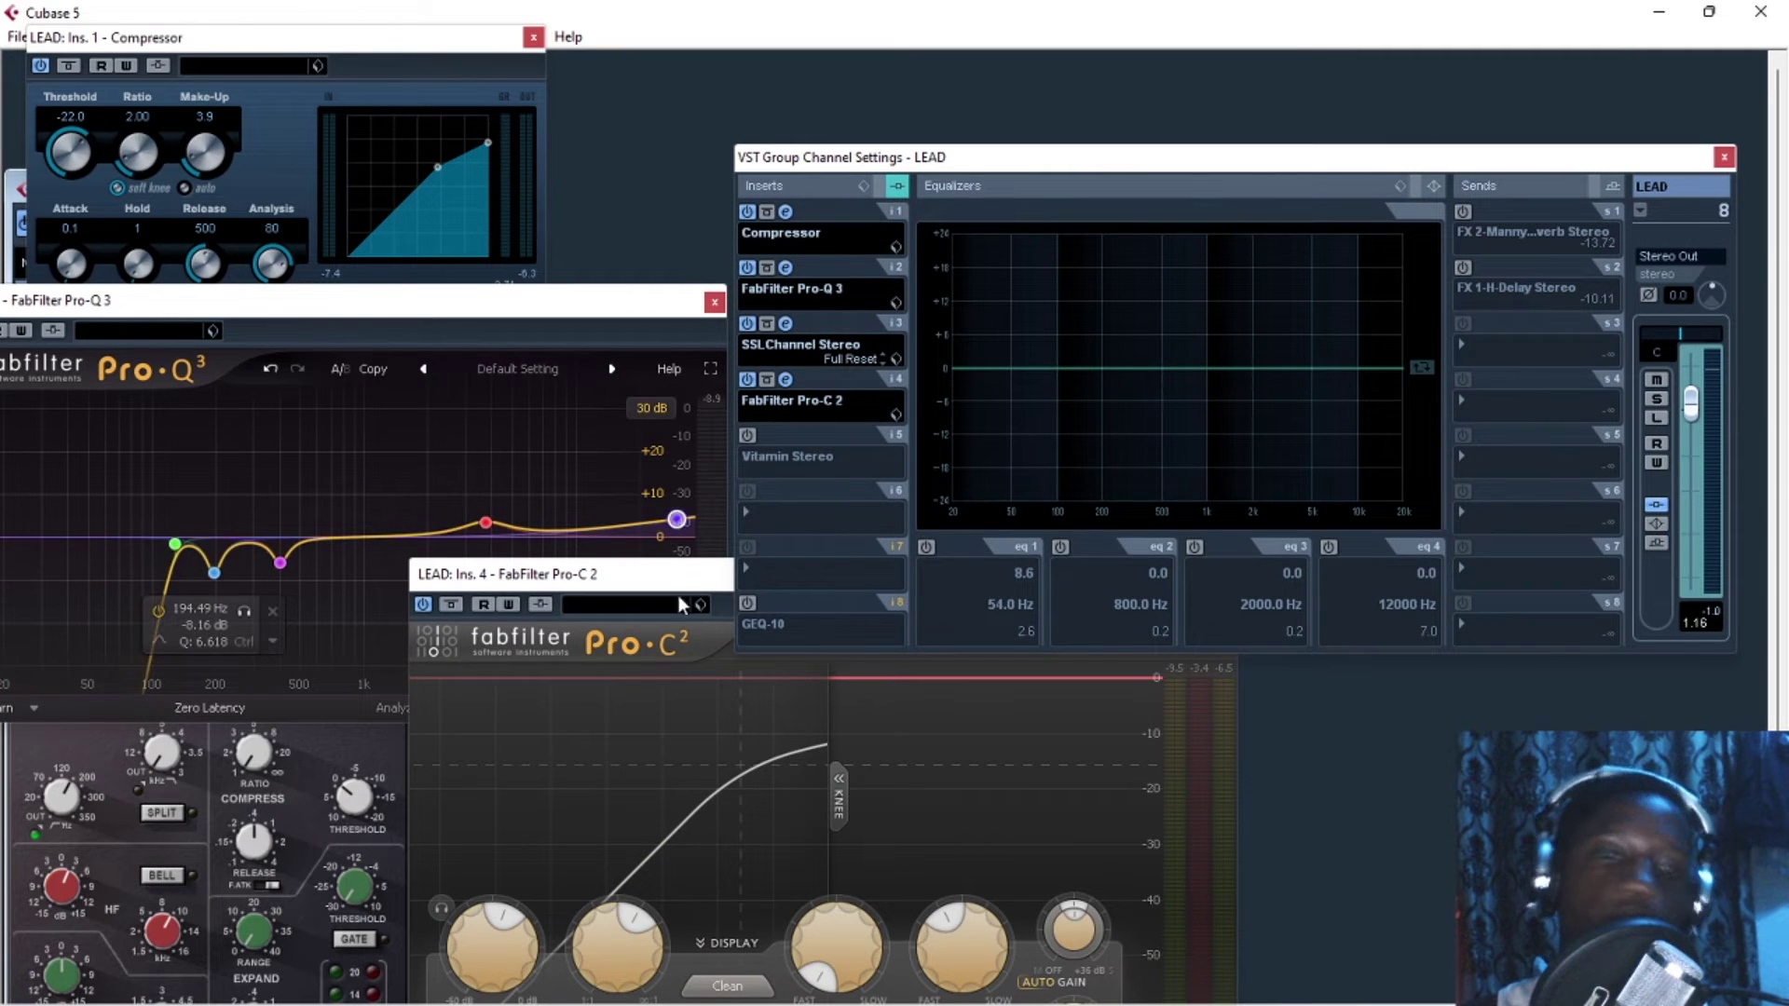
{"action": "left_click_drag", "start_coordinate": [1064, 164], "coordinate": [1061, 155]}
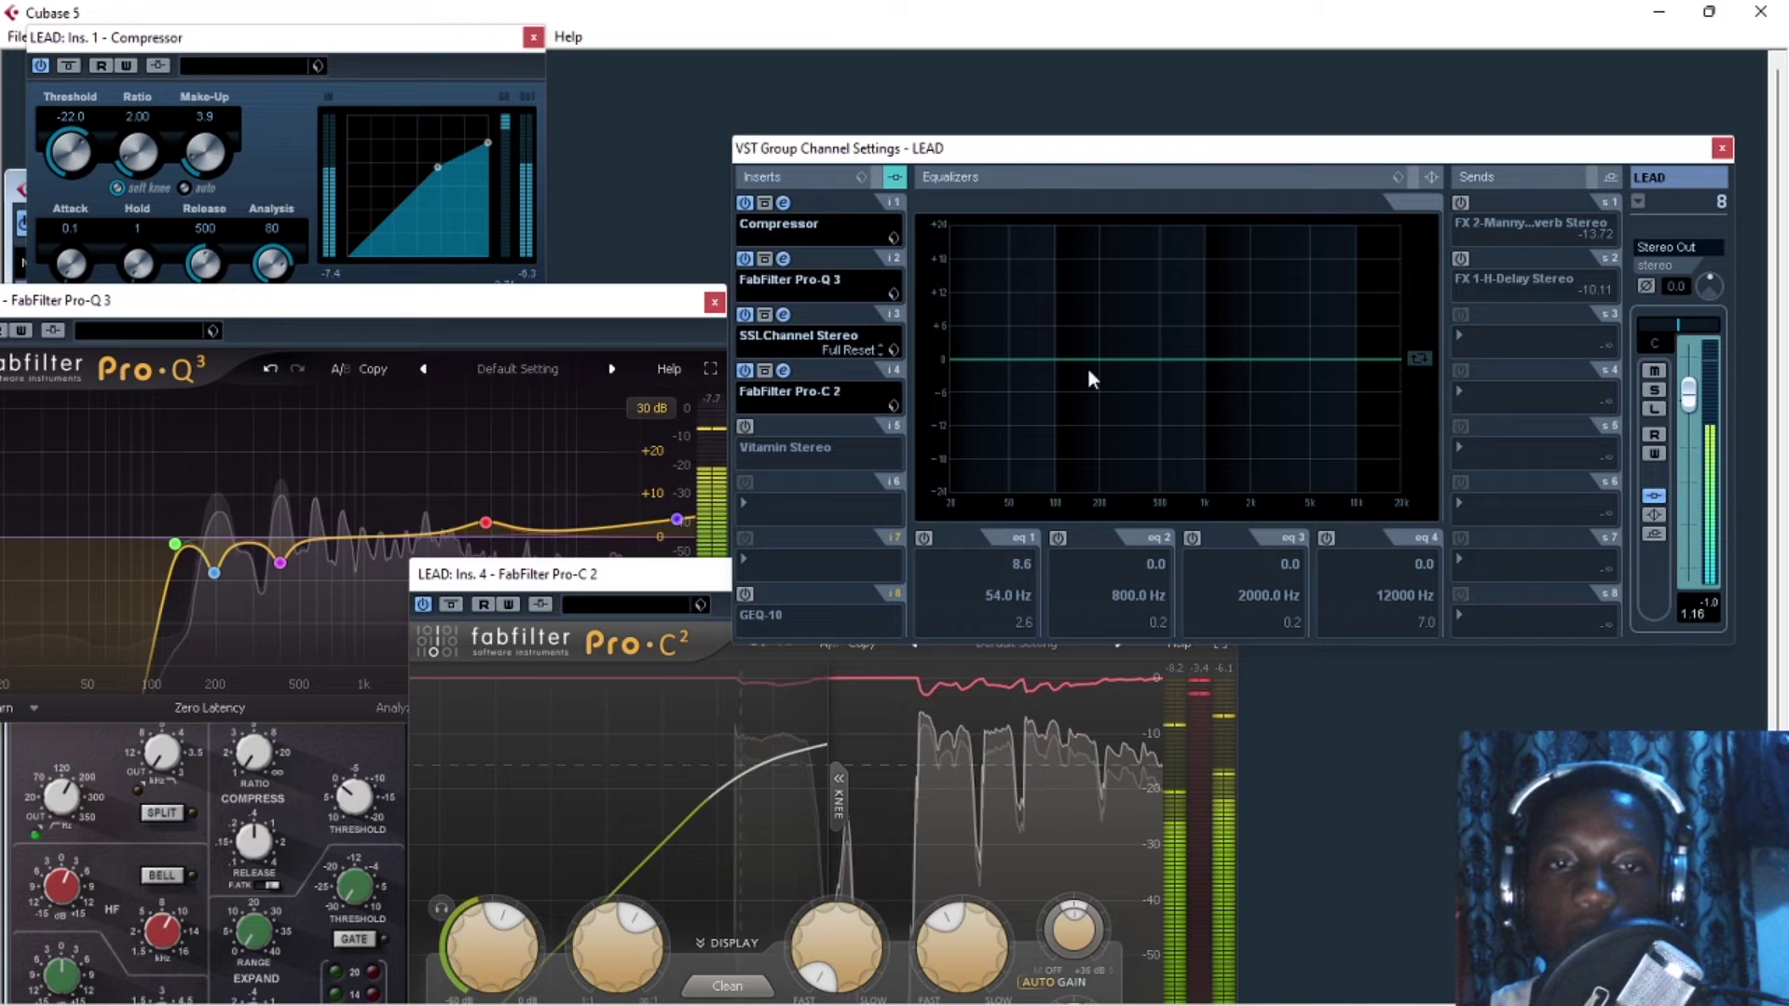
Move the Compressor editor aside, maximize the project window, and place the Compressor back above the Pro-Q 3 editor
{"action": "left_click_drag", "start_coordinate": [222, 49], "coordinate": [673, 733]}
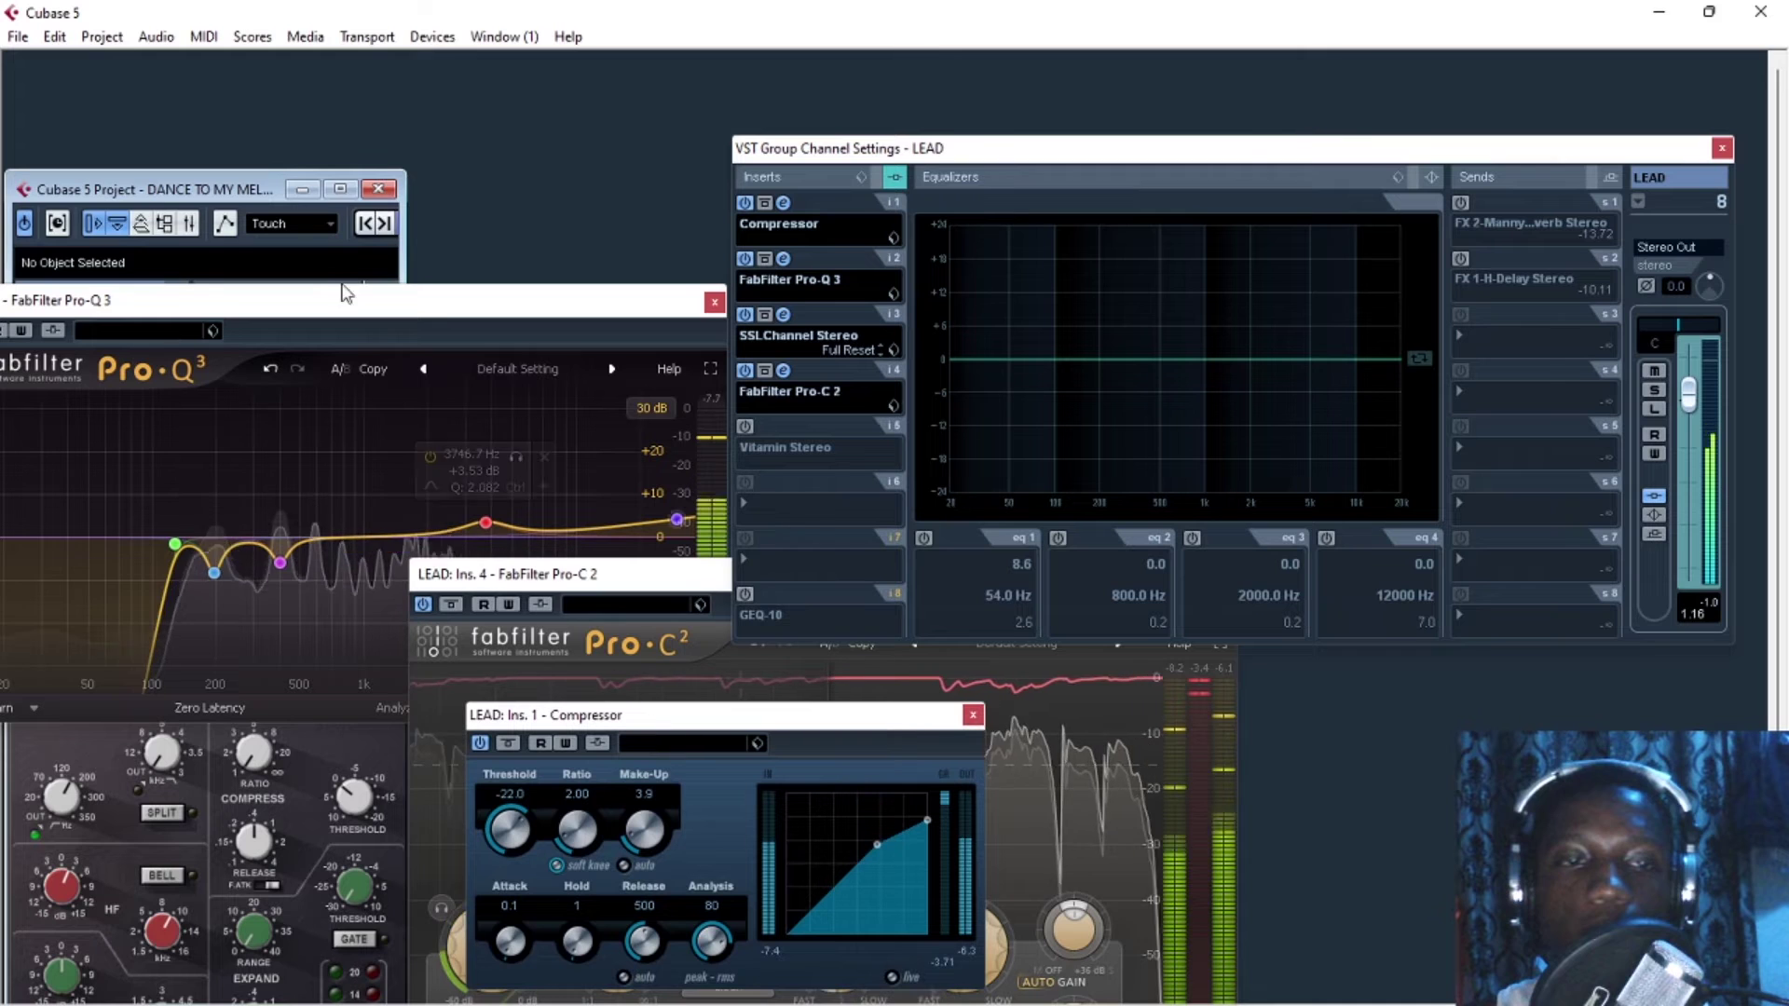
{"action": "left_click", "coordinate": [331, 190]}
{"action": "left_click_drag", "start_coordinate": [699, 715], "coordinate": [233, 70]}
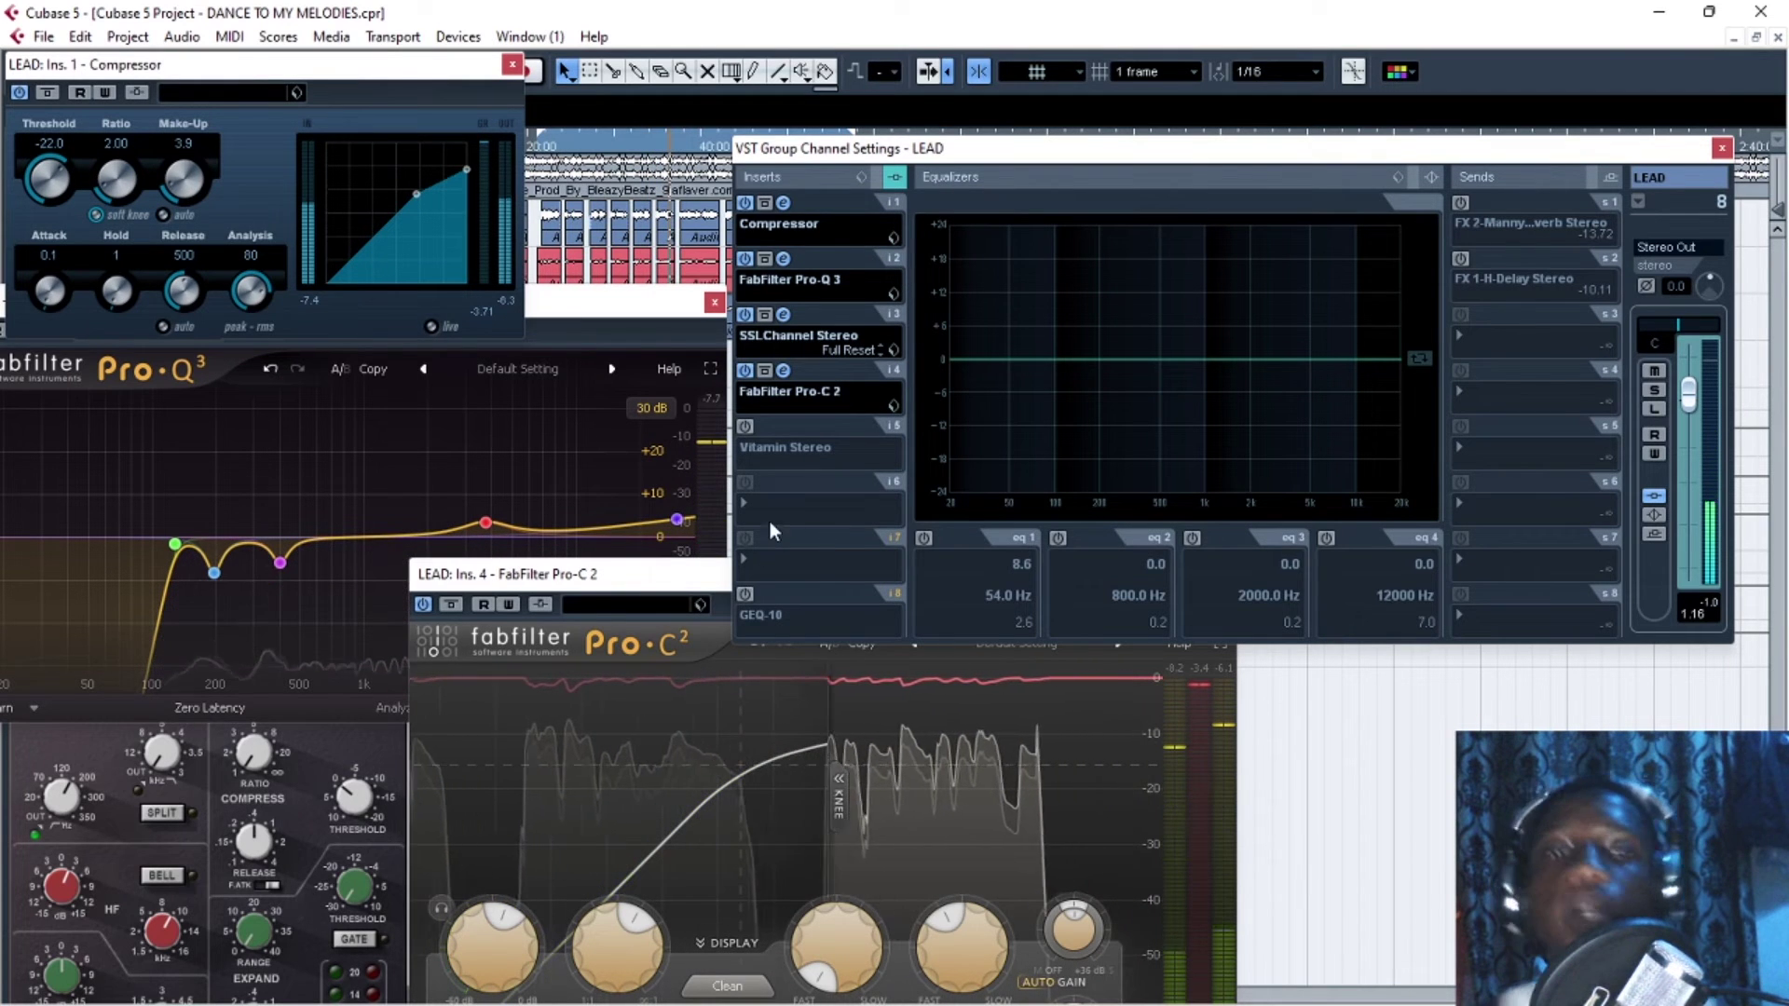
Activate the Vitamin Stereo insert on the LEAD channel, arrange its editor and the Compressor's, and solo the Audio 02 track
{"action": "left_click", "coordinate": [746, 425]}
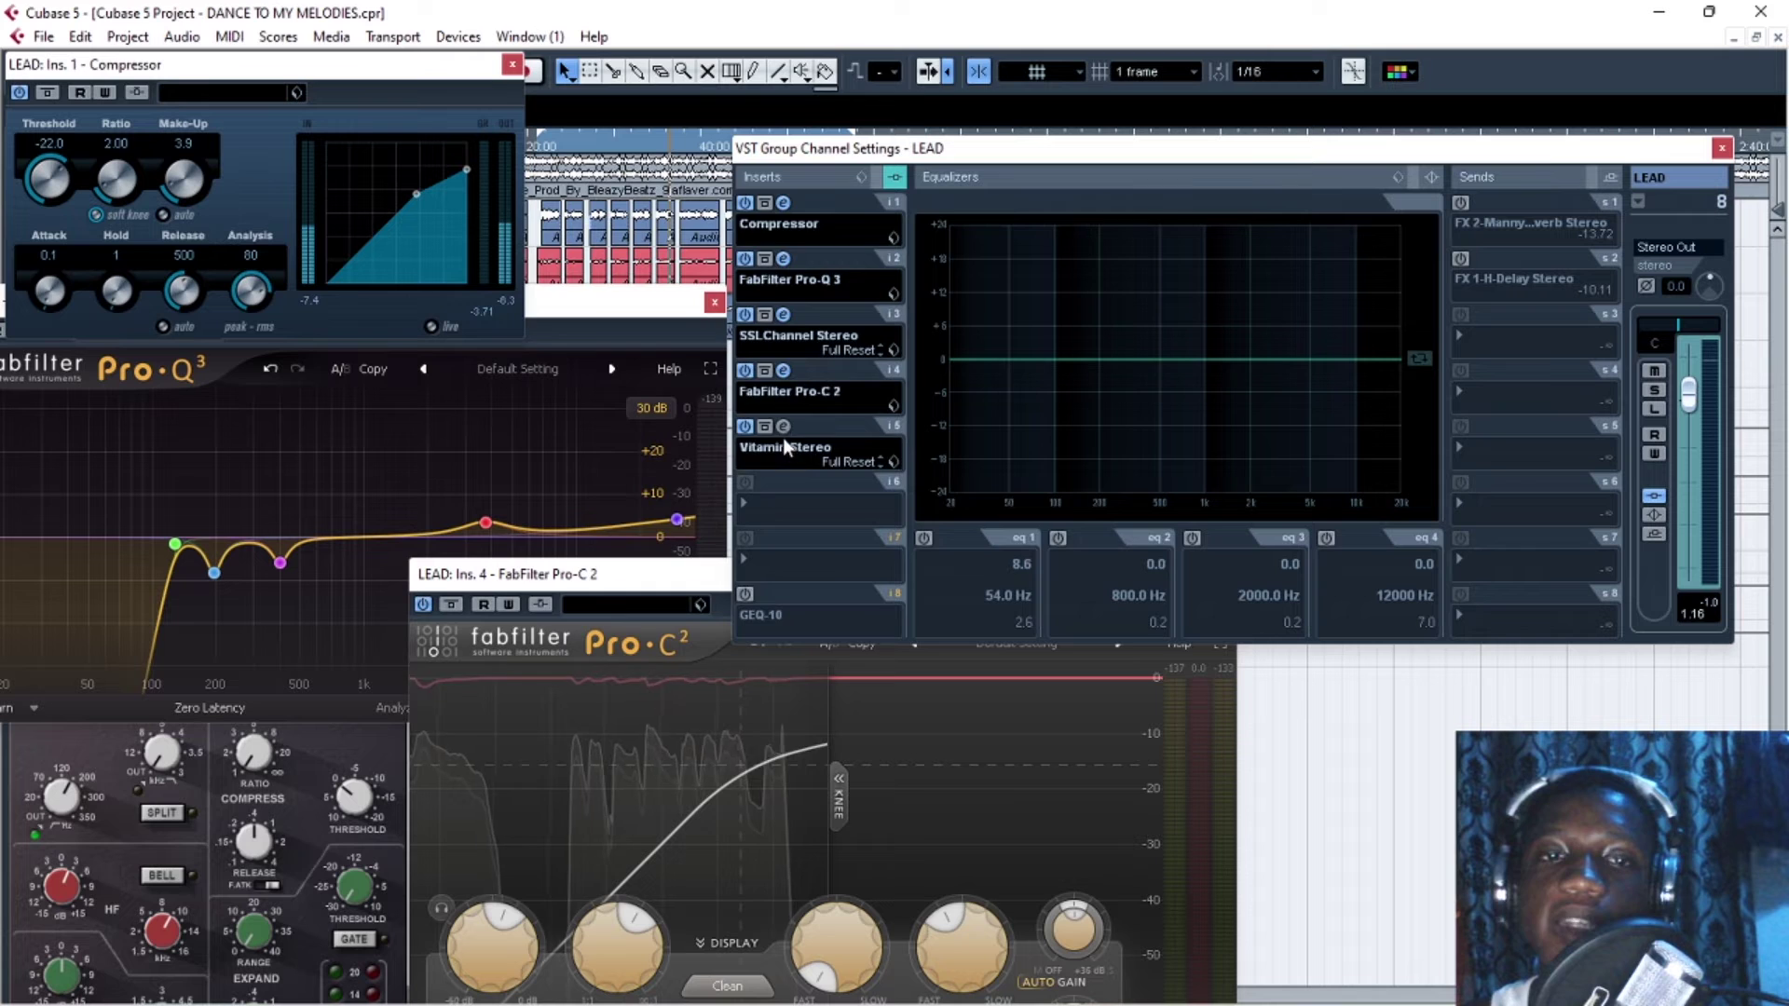
{"action": "left_click", "coordinate": [781, 441]}
{"action": "left_click_drag", "start_coordinate": [878, 219], "coordinate": [1112, 198]}
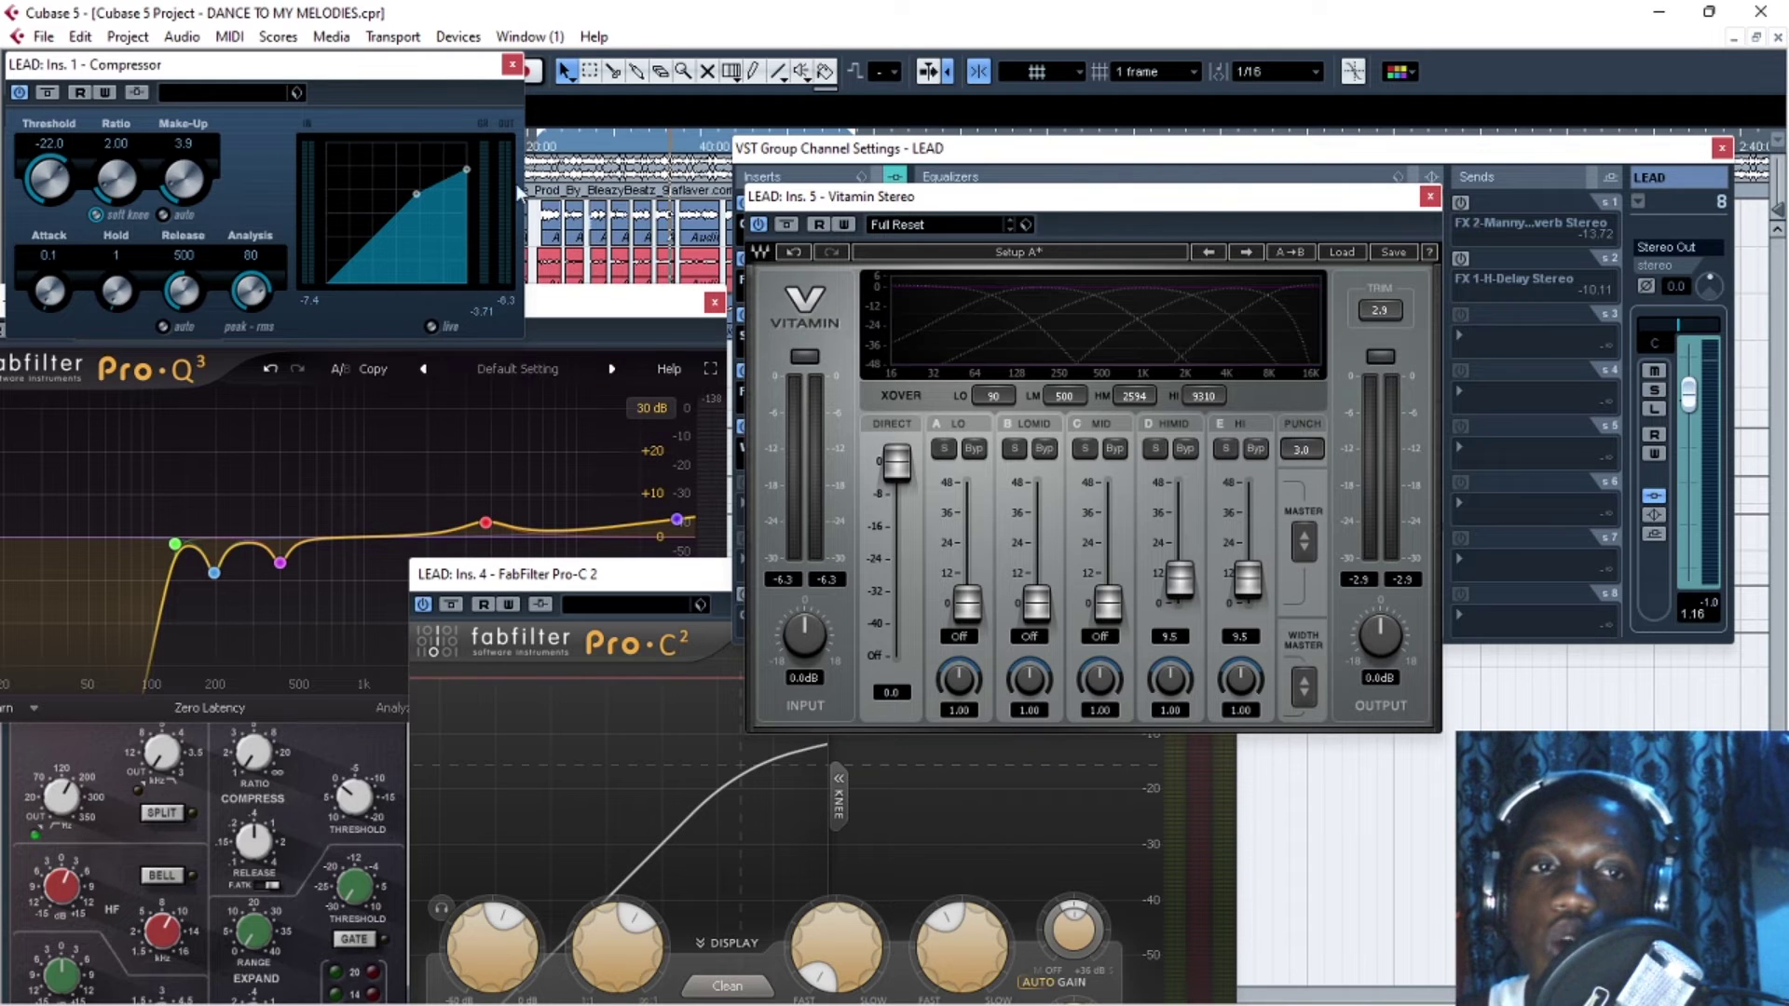
{"action": "left_click_drag", "start_coordinate": [430, 76], "coordinate": [396, 314]}
{"action": "left_click", "coordinate": [259, 214]}
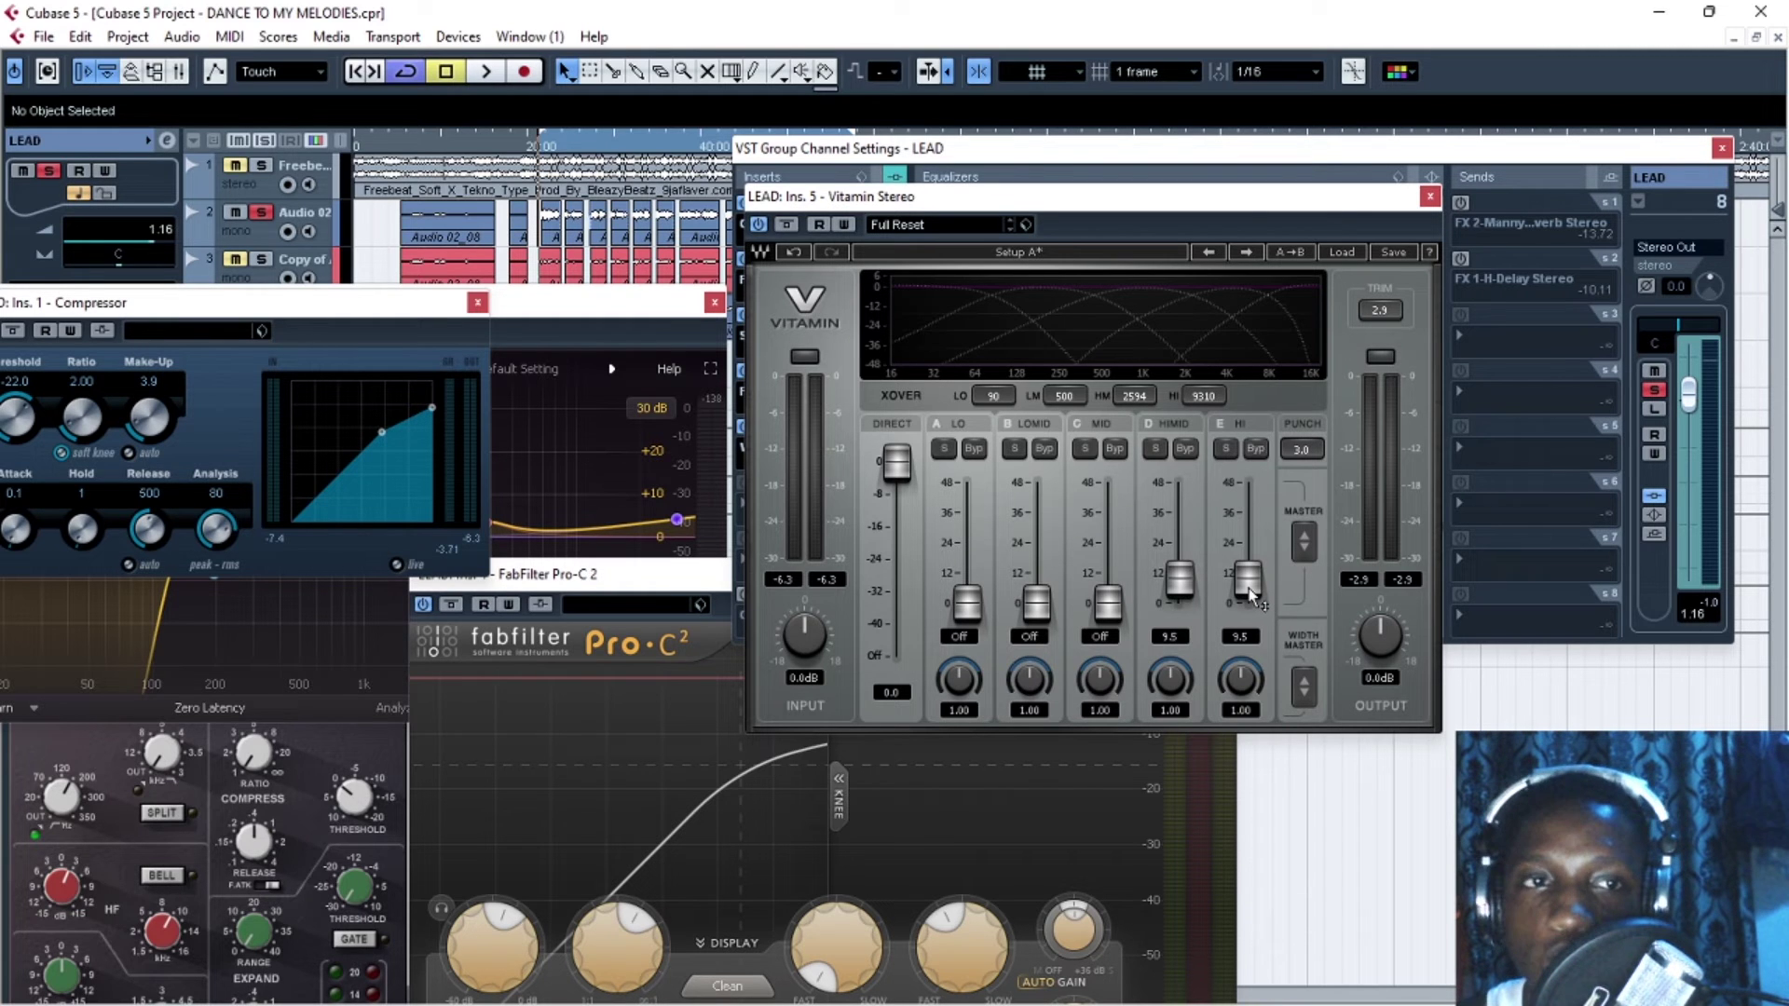
Audition the vocal with Vitamin's HI band raised to 43.9, and bring the band back down to 11.3
{"action": "key", "text": "space"}
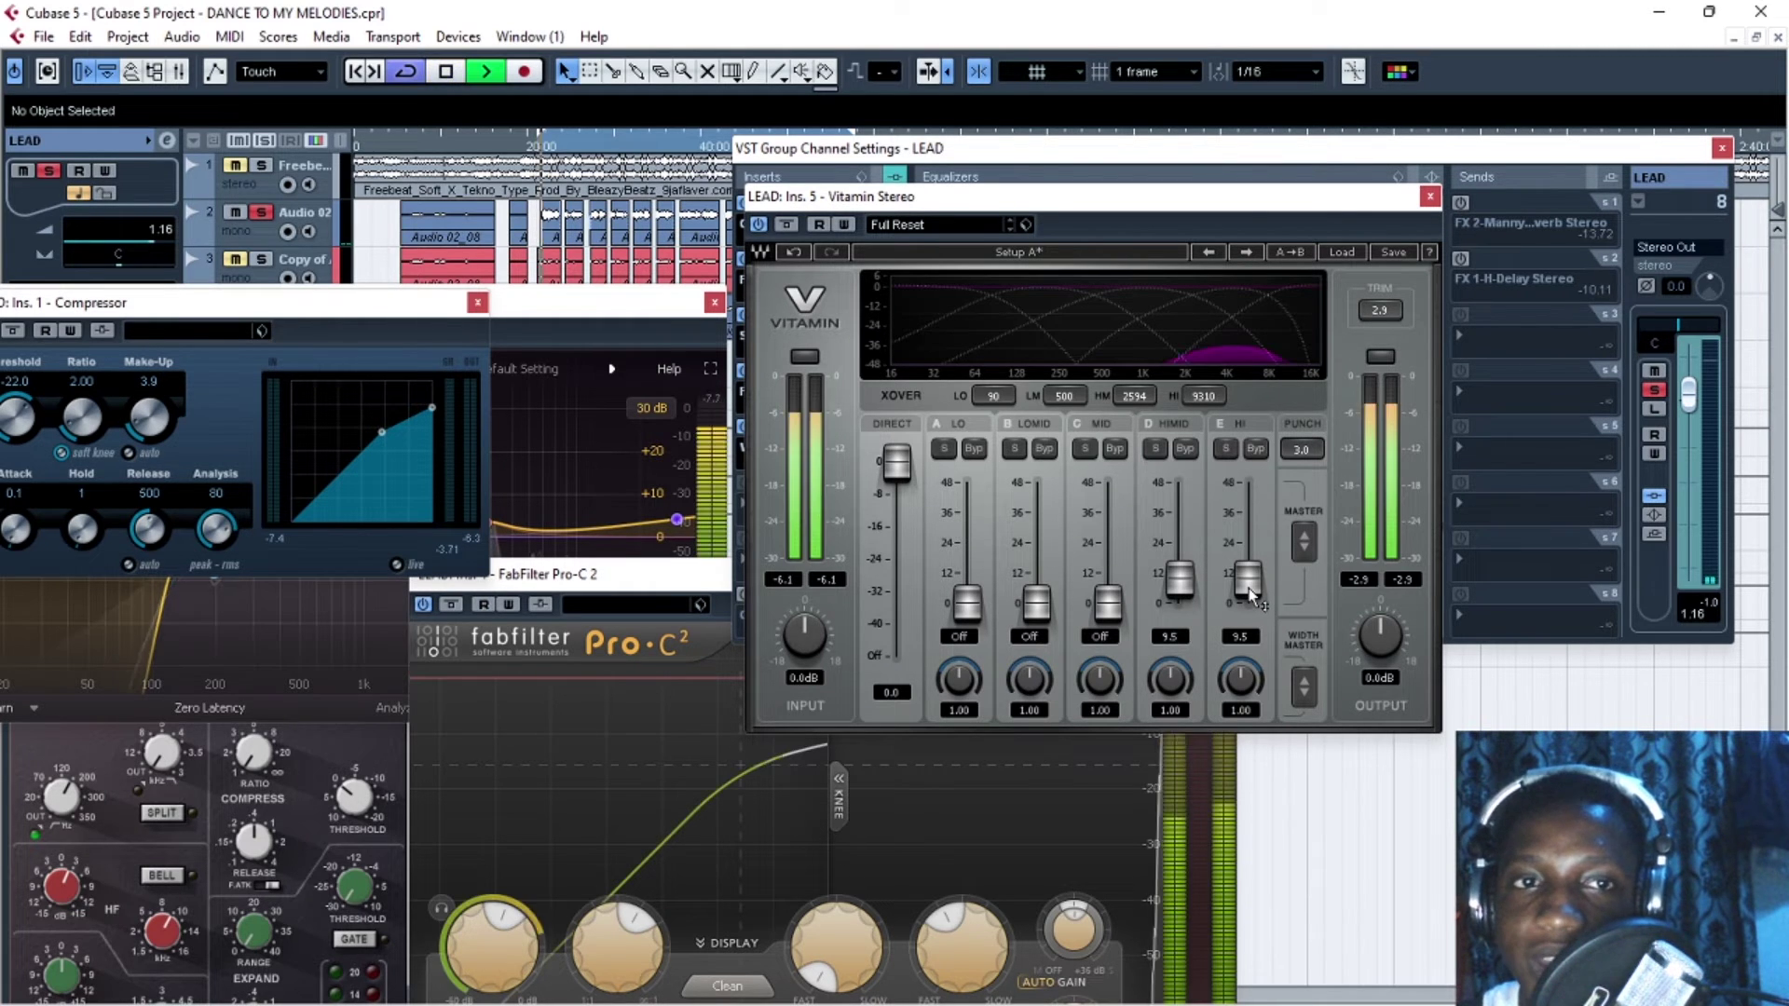
{"action": "left_click_drag", "start_coordinate": [1251, 596], "coordinate": [1250, 494]}
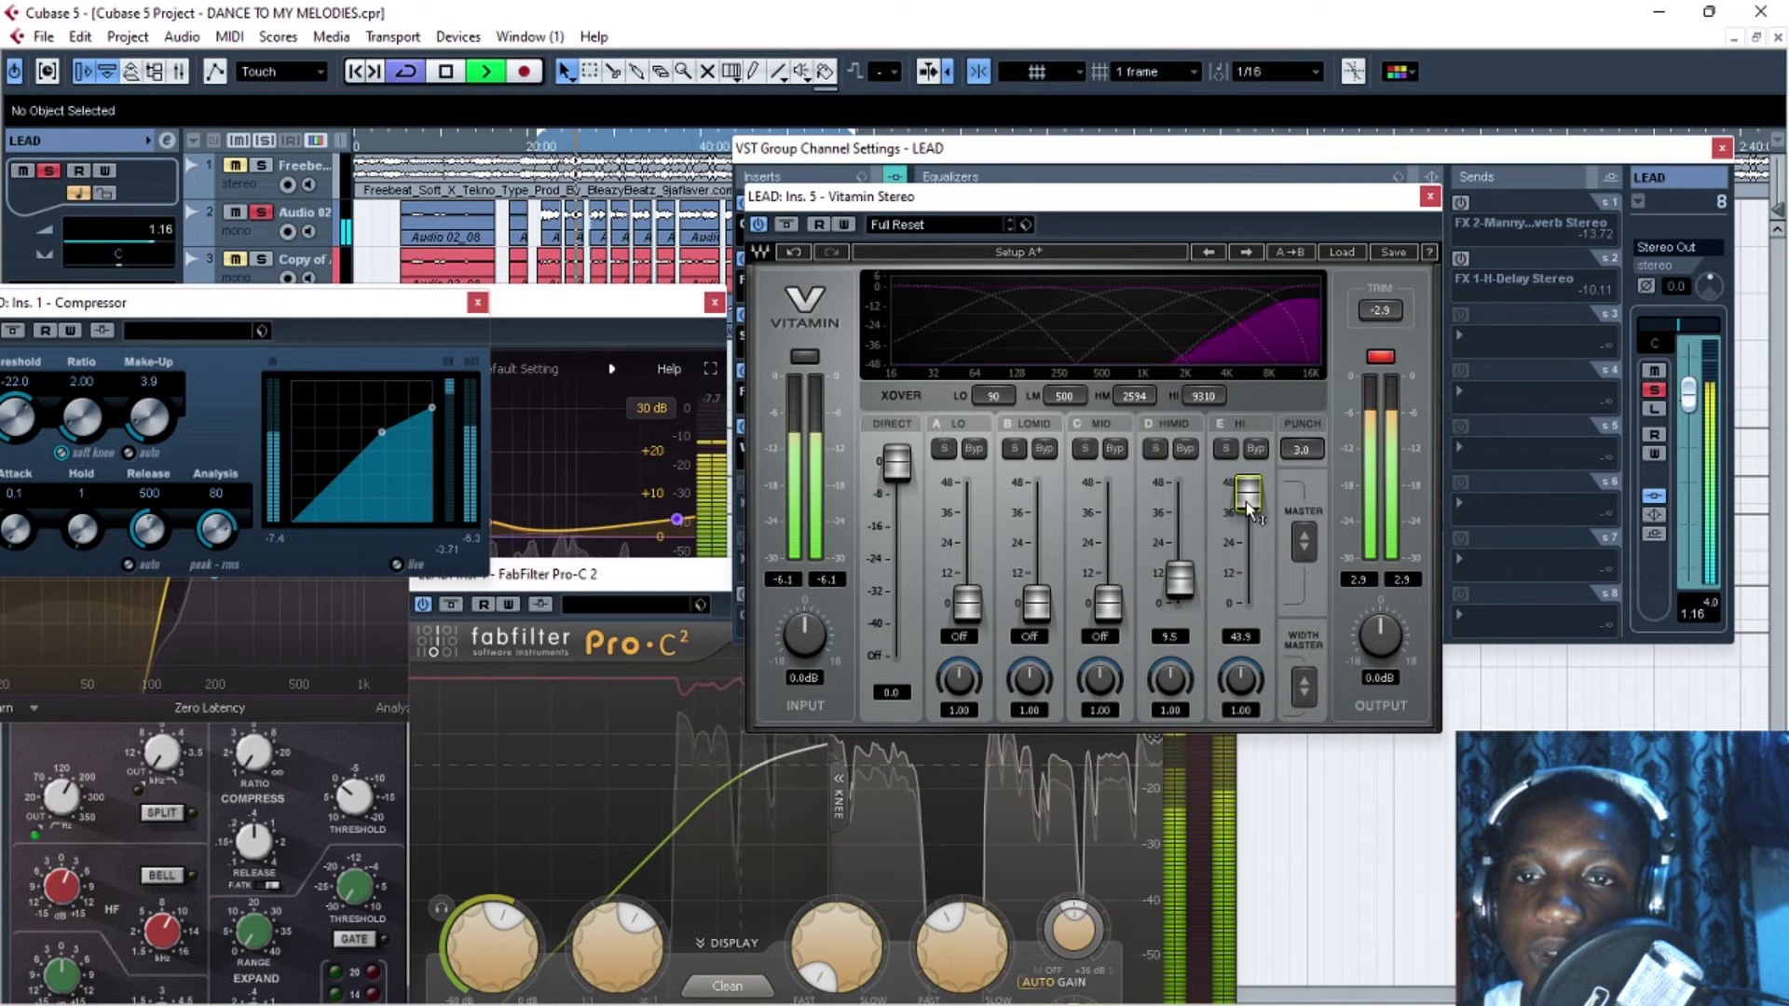
{"action": "key", "text": "space"}
{"action": "left_click_drag", "start_coordinate": [1249, 494], "coordinate": [1249, 584]}
{"action": "key", "text": "space"}
{"action": "key", "text": "space"}
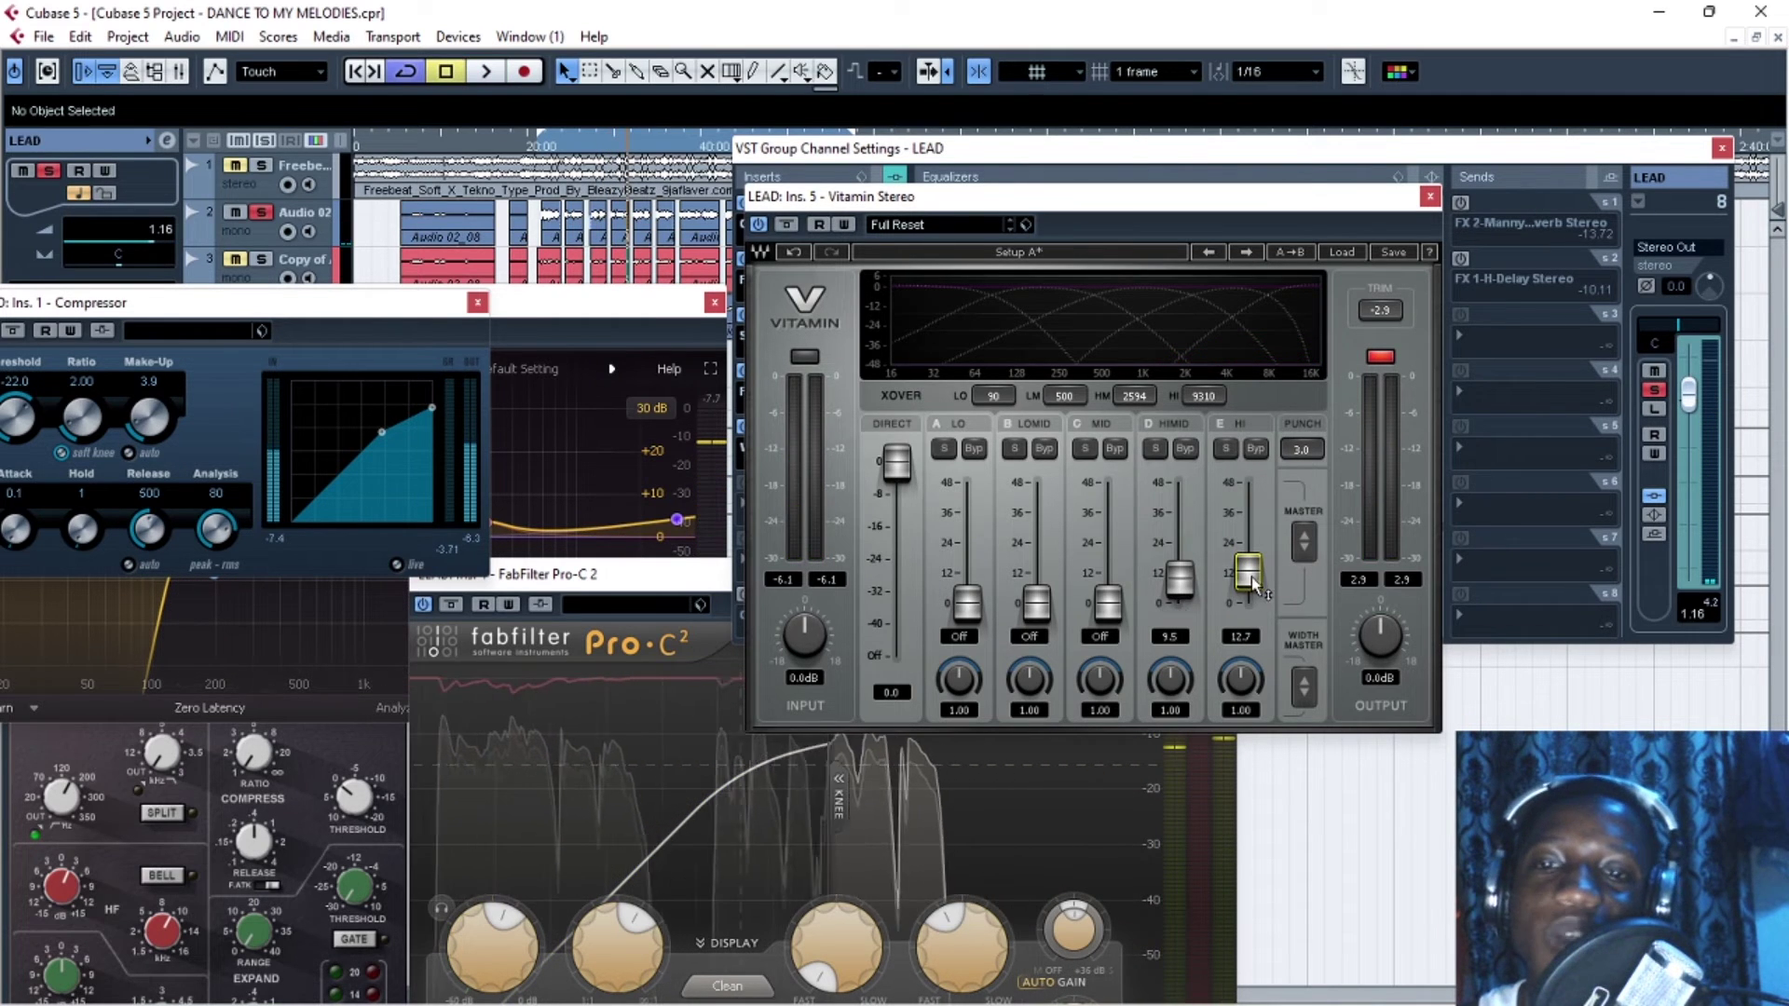
{"action": "left_click_drag", "start_coordinate": [1248, 573], "coordinate": [1249, 584]}
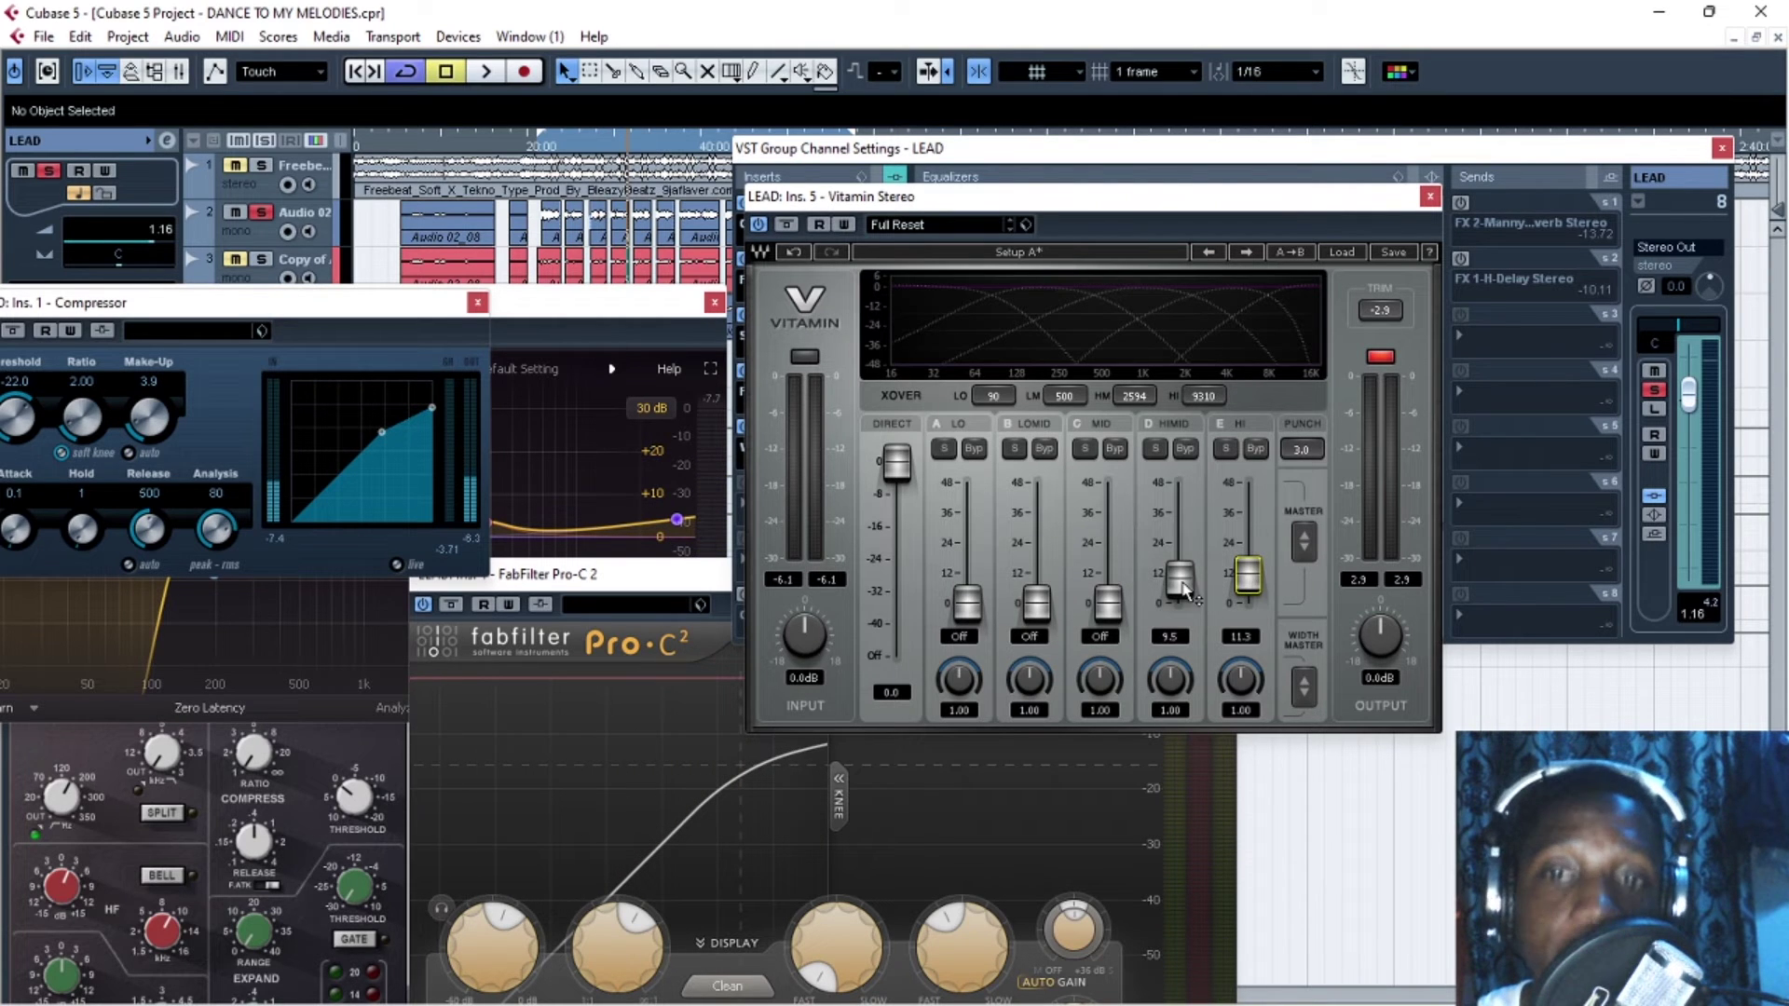
Audition Vitamin's HIMID band at 48.0, return it to 9.5, and trim the HI band to about 10.4
{"action": "left_click_drag", "start_coordinate": [1183, 589], "coordinate": [1183, 485]}
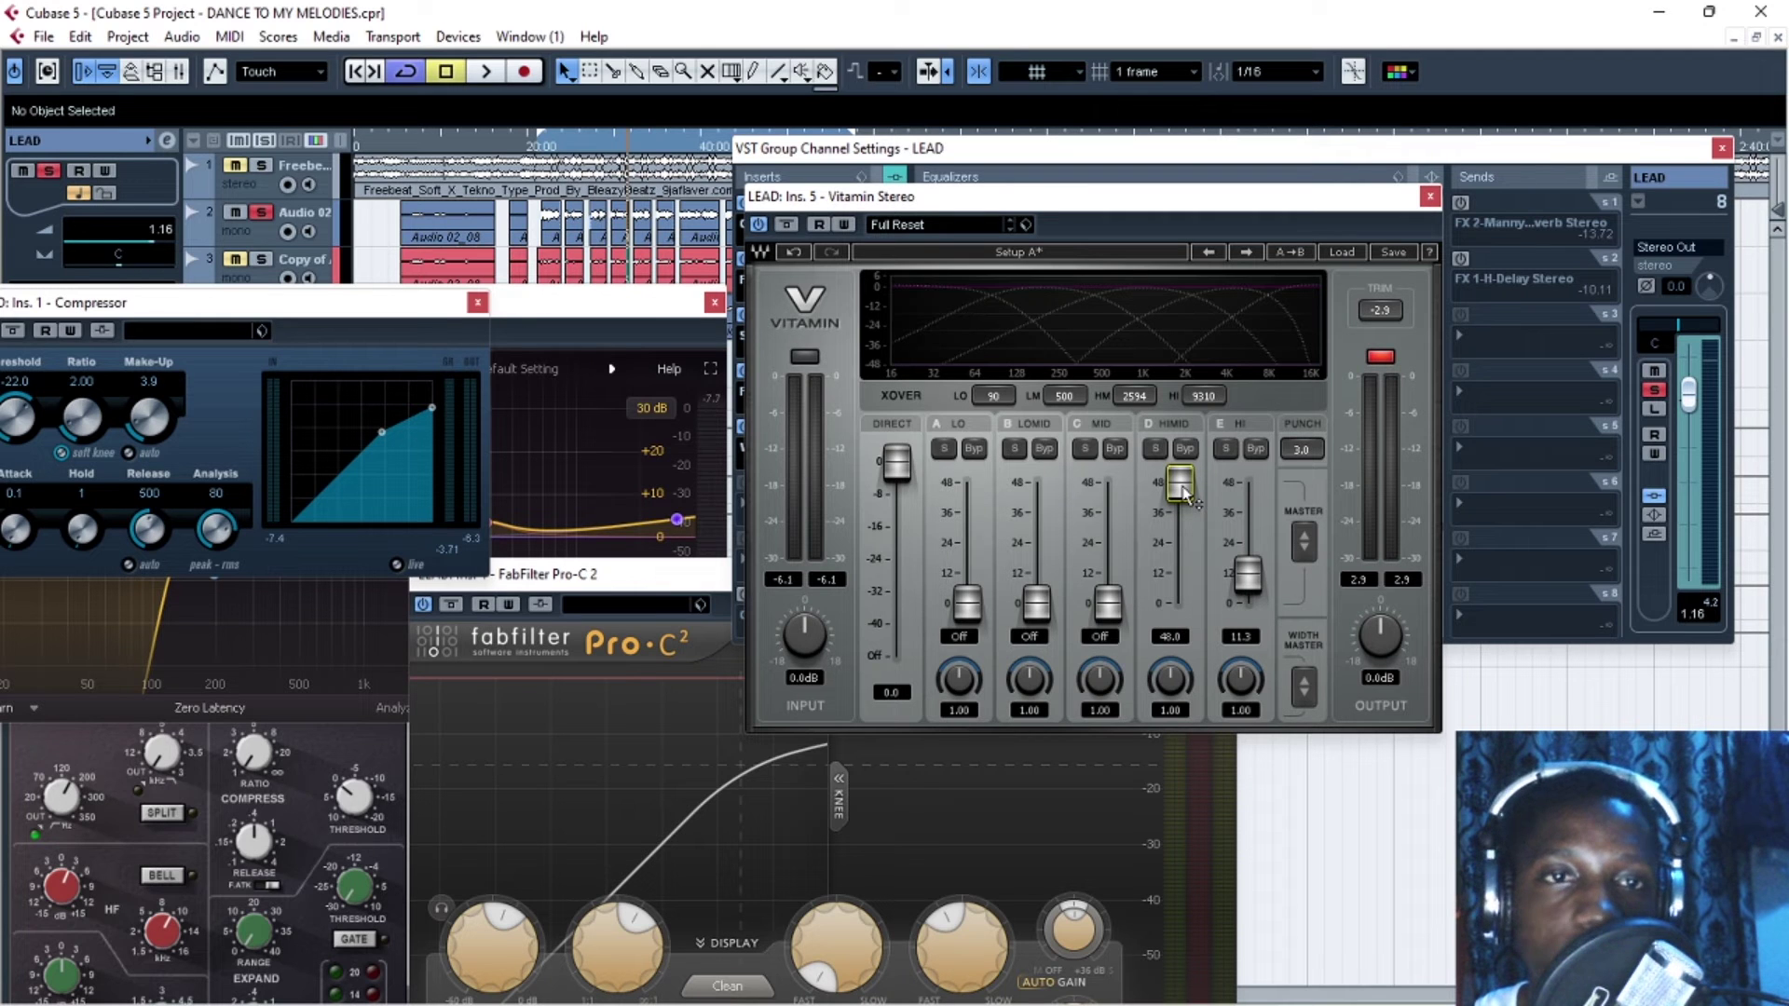
{"action": "key", "text": "space"}
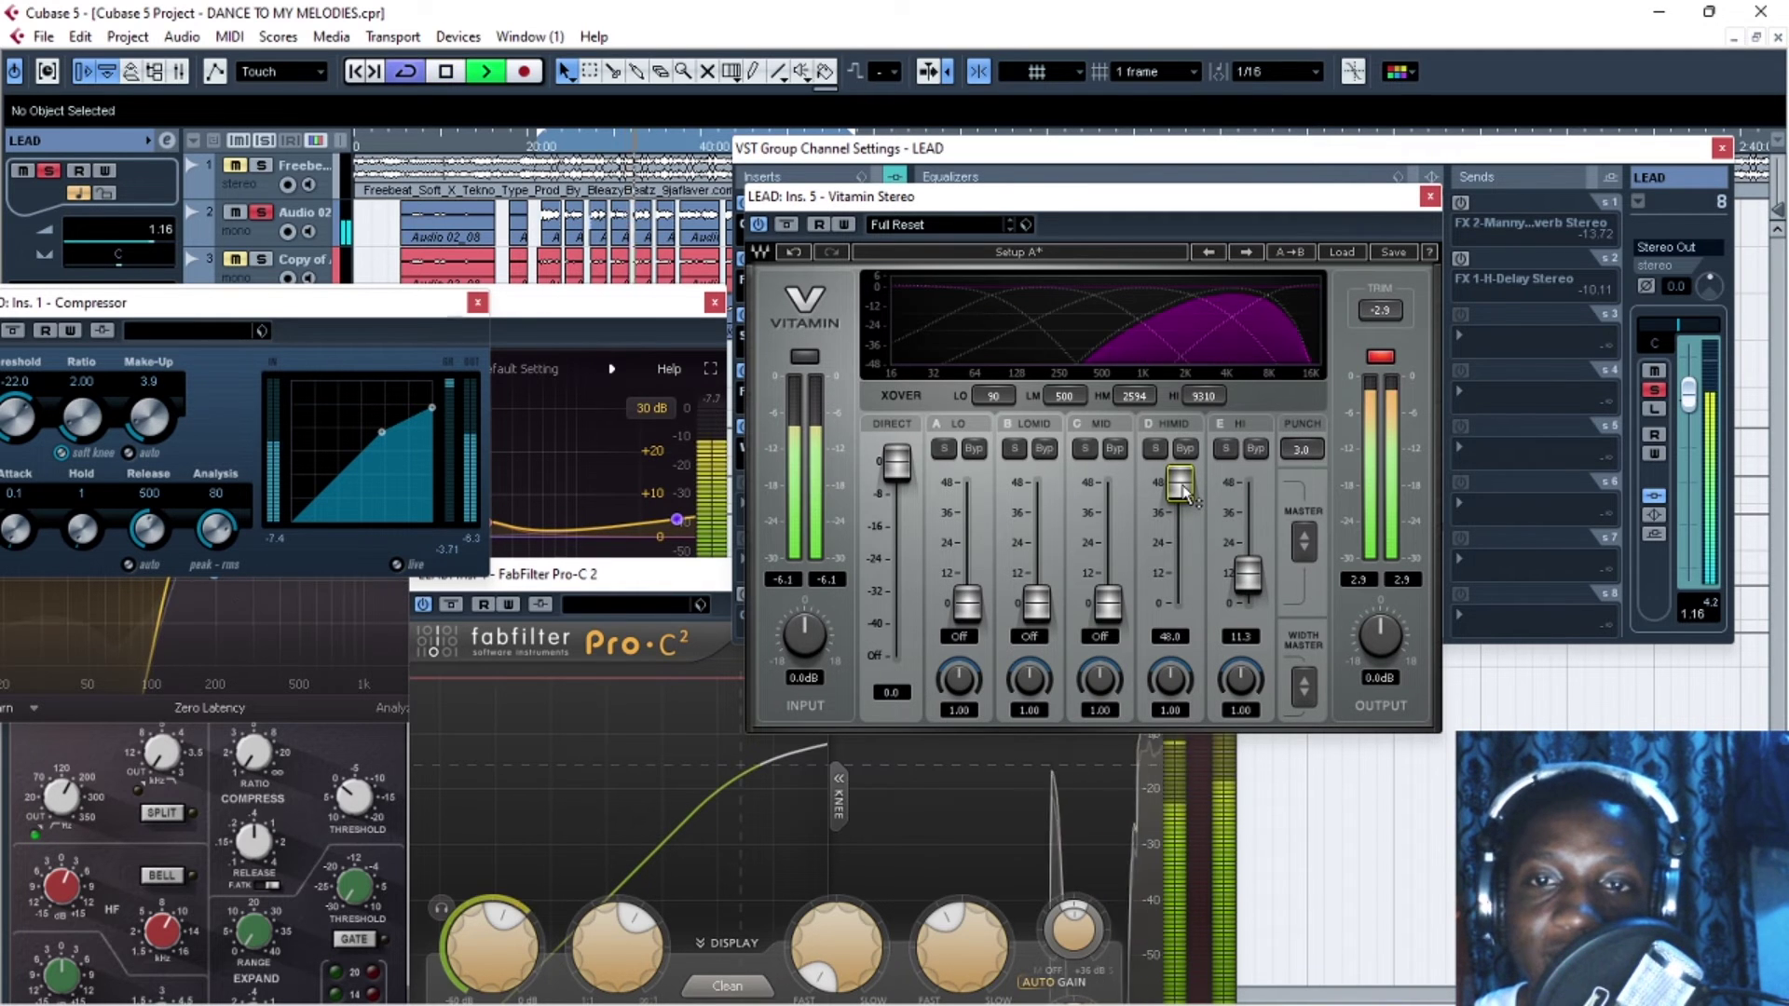
{"action": "left_click_drag", "start_coordinate": [1179, 483], "coordinate": [1181, 593]}
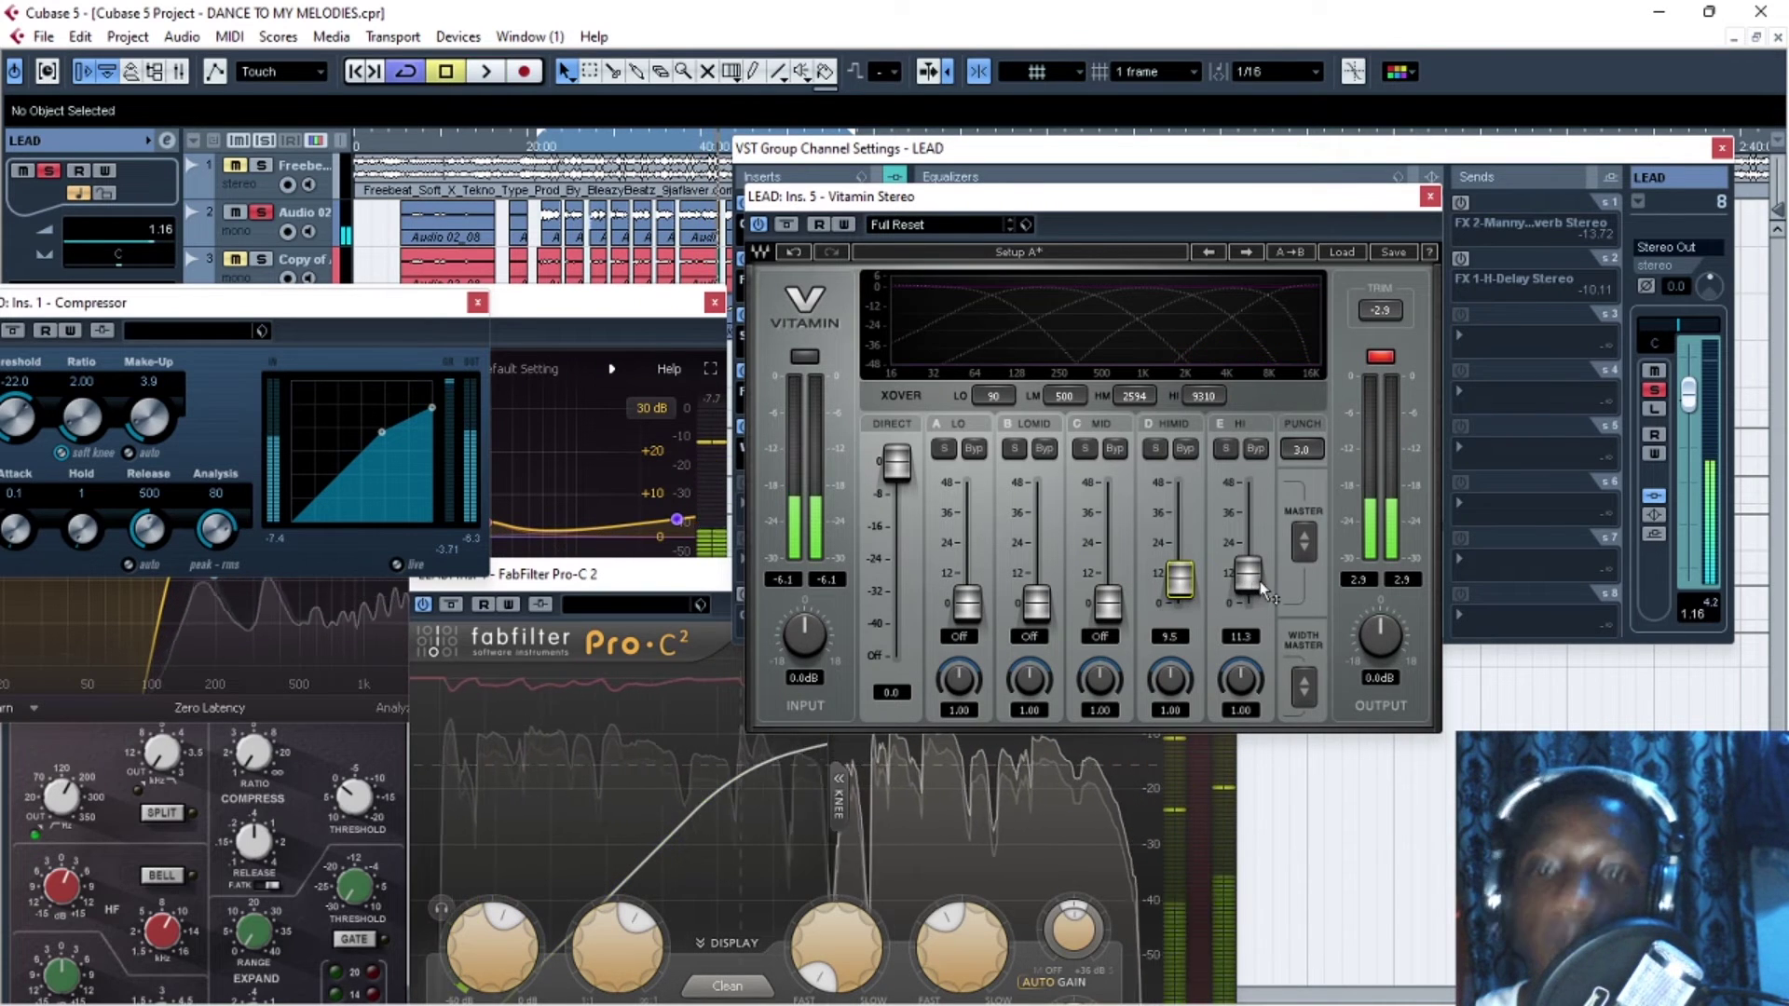
{"action": "key", "text": "space"}
{"action": "left_click_drag", "start_coordinate": [1264, 583], "coordinate": [1263, 587]}
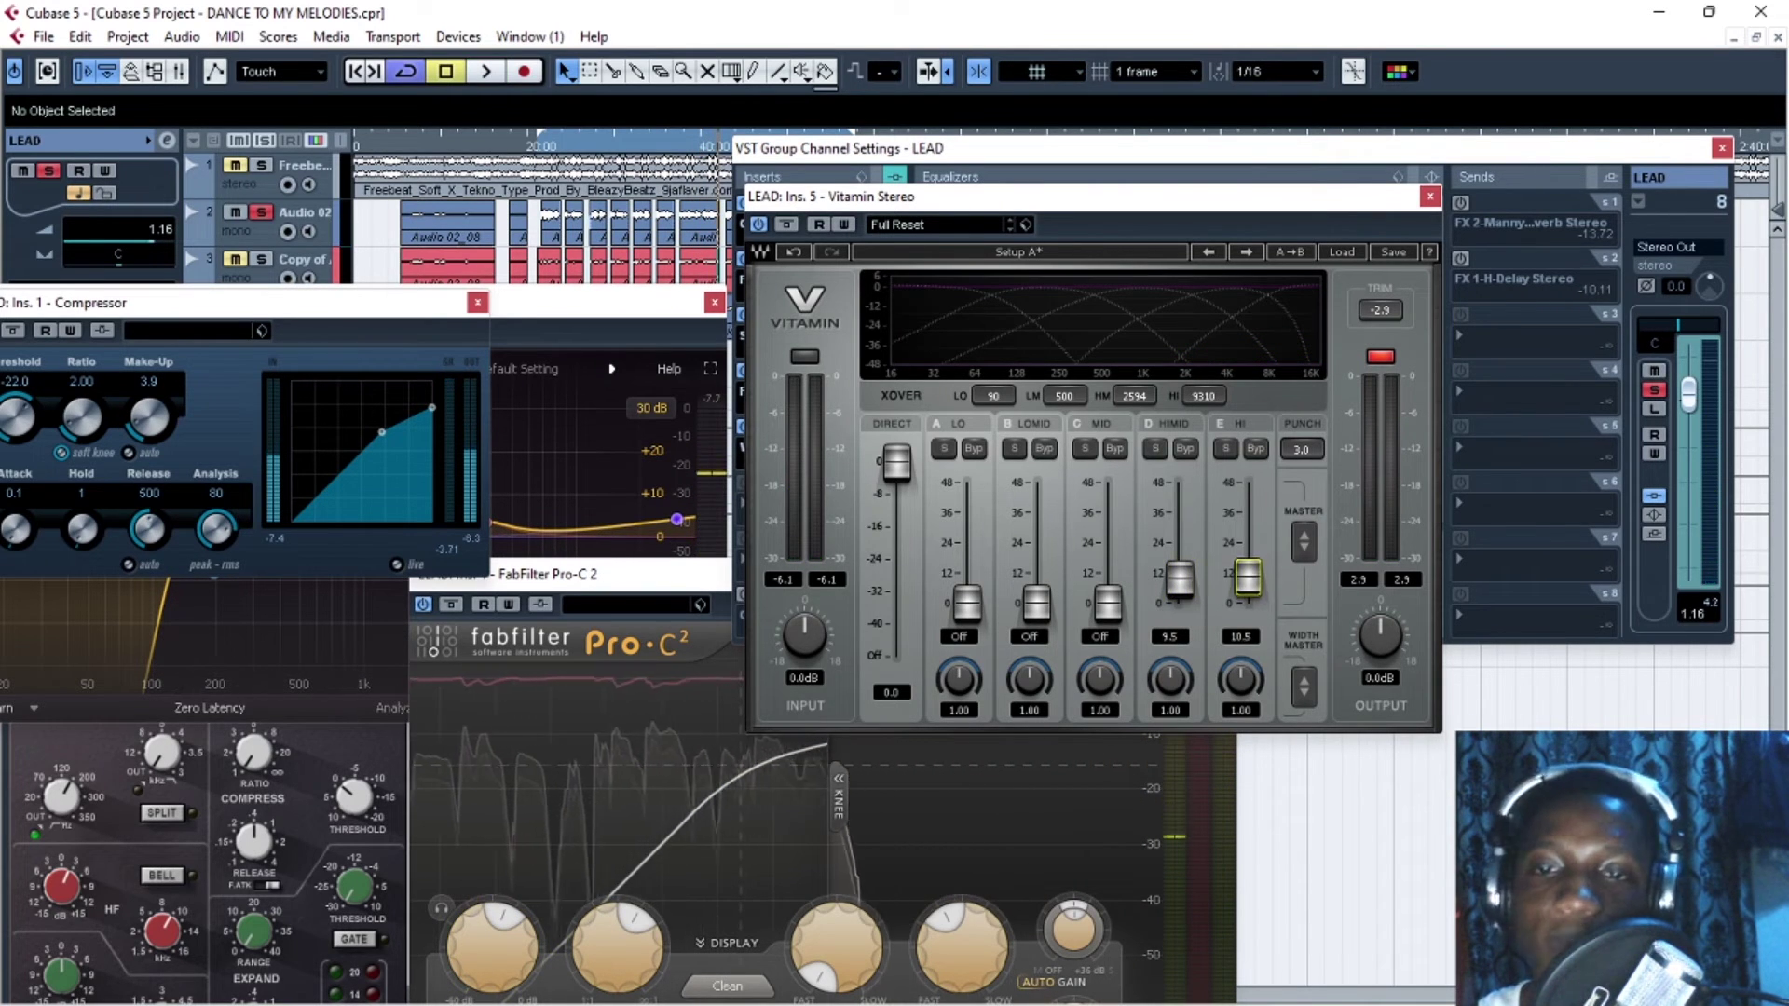
Play the vocal with the beat soloed, set Vitamin's HI to 9.0 and HIMID to 8.8, and reset the output clip indicator
{"action": "left_click", "coordinate": [260, 167]}
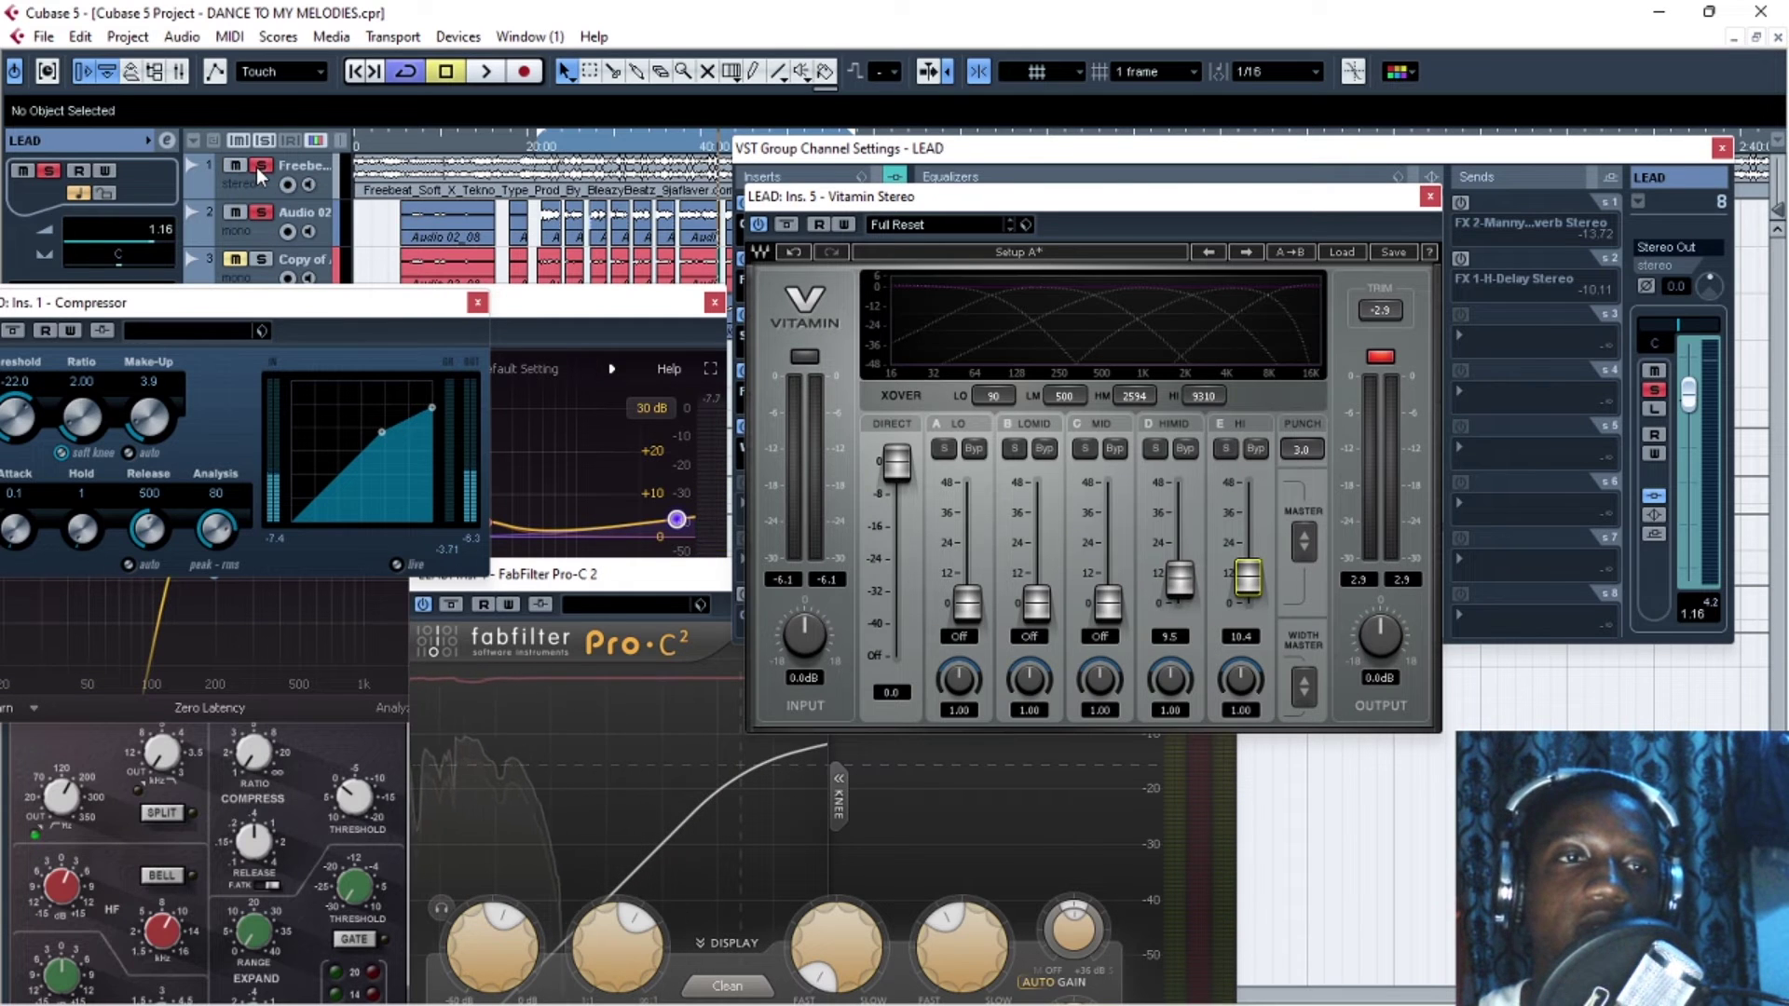
{"action": "left_click", "coordinate": [541, 150]}
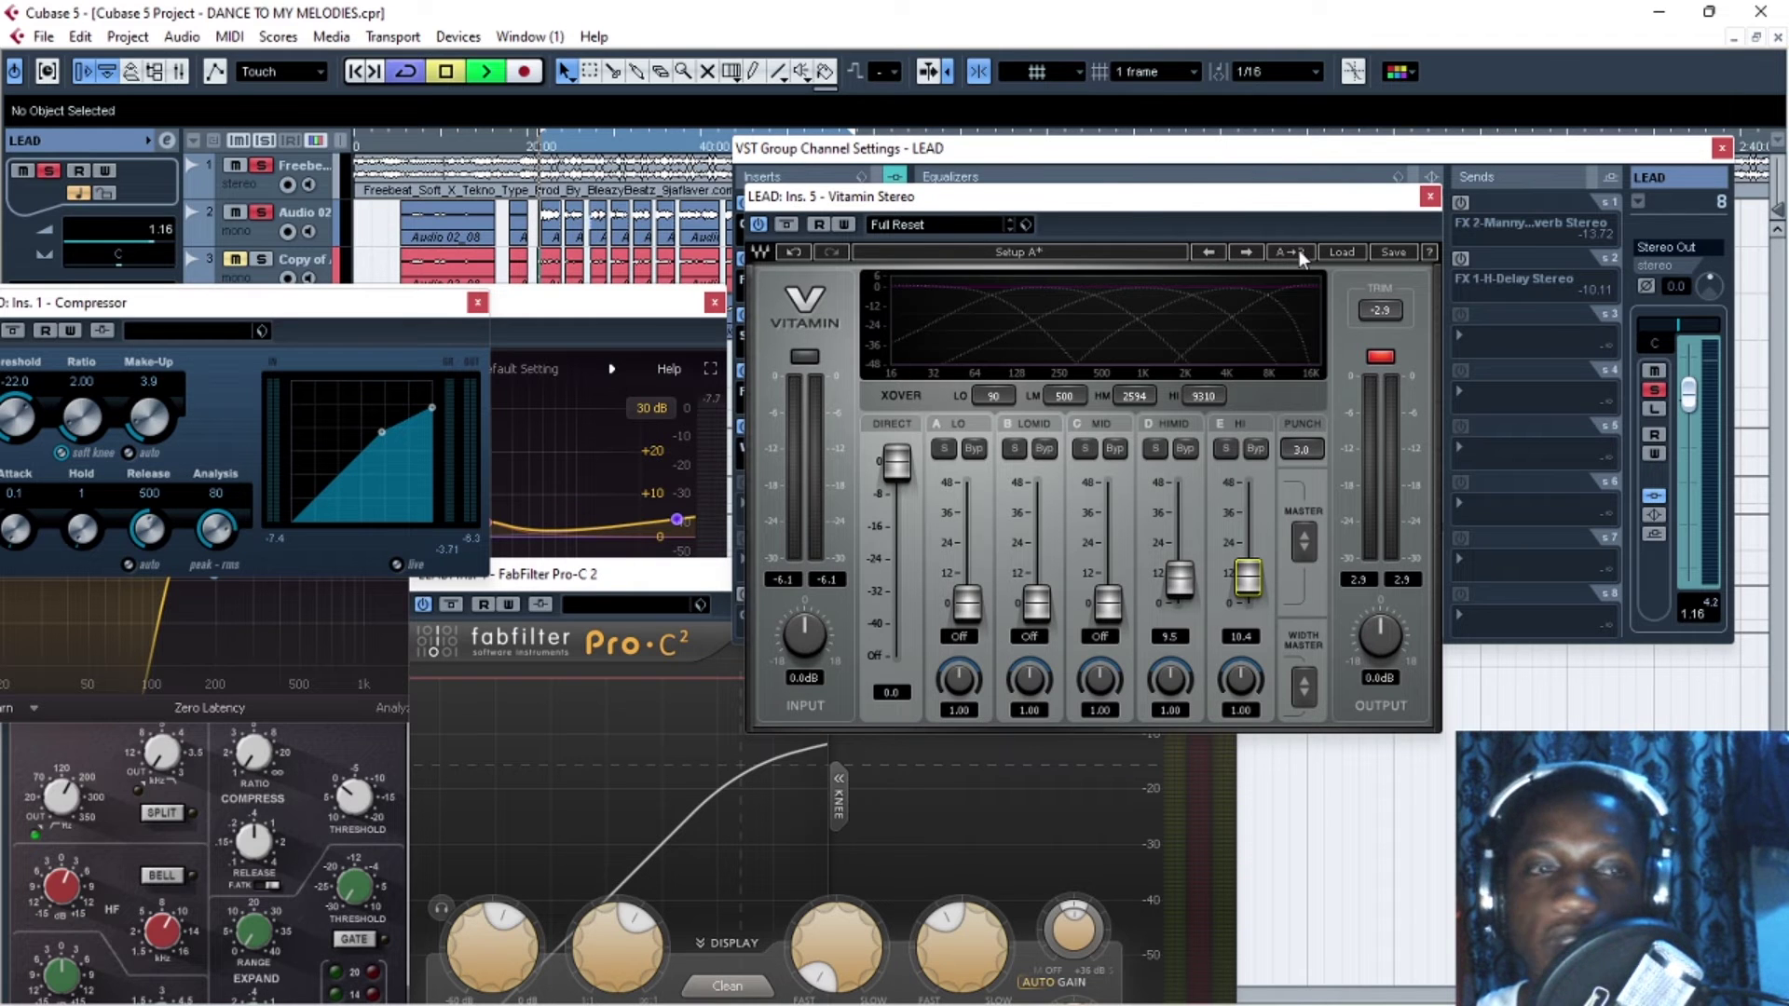
{"action": "key", "text": "space"}
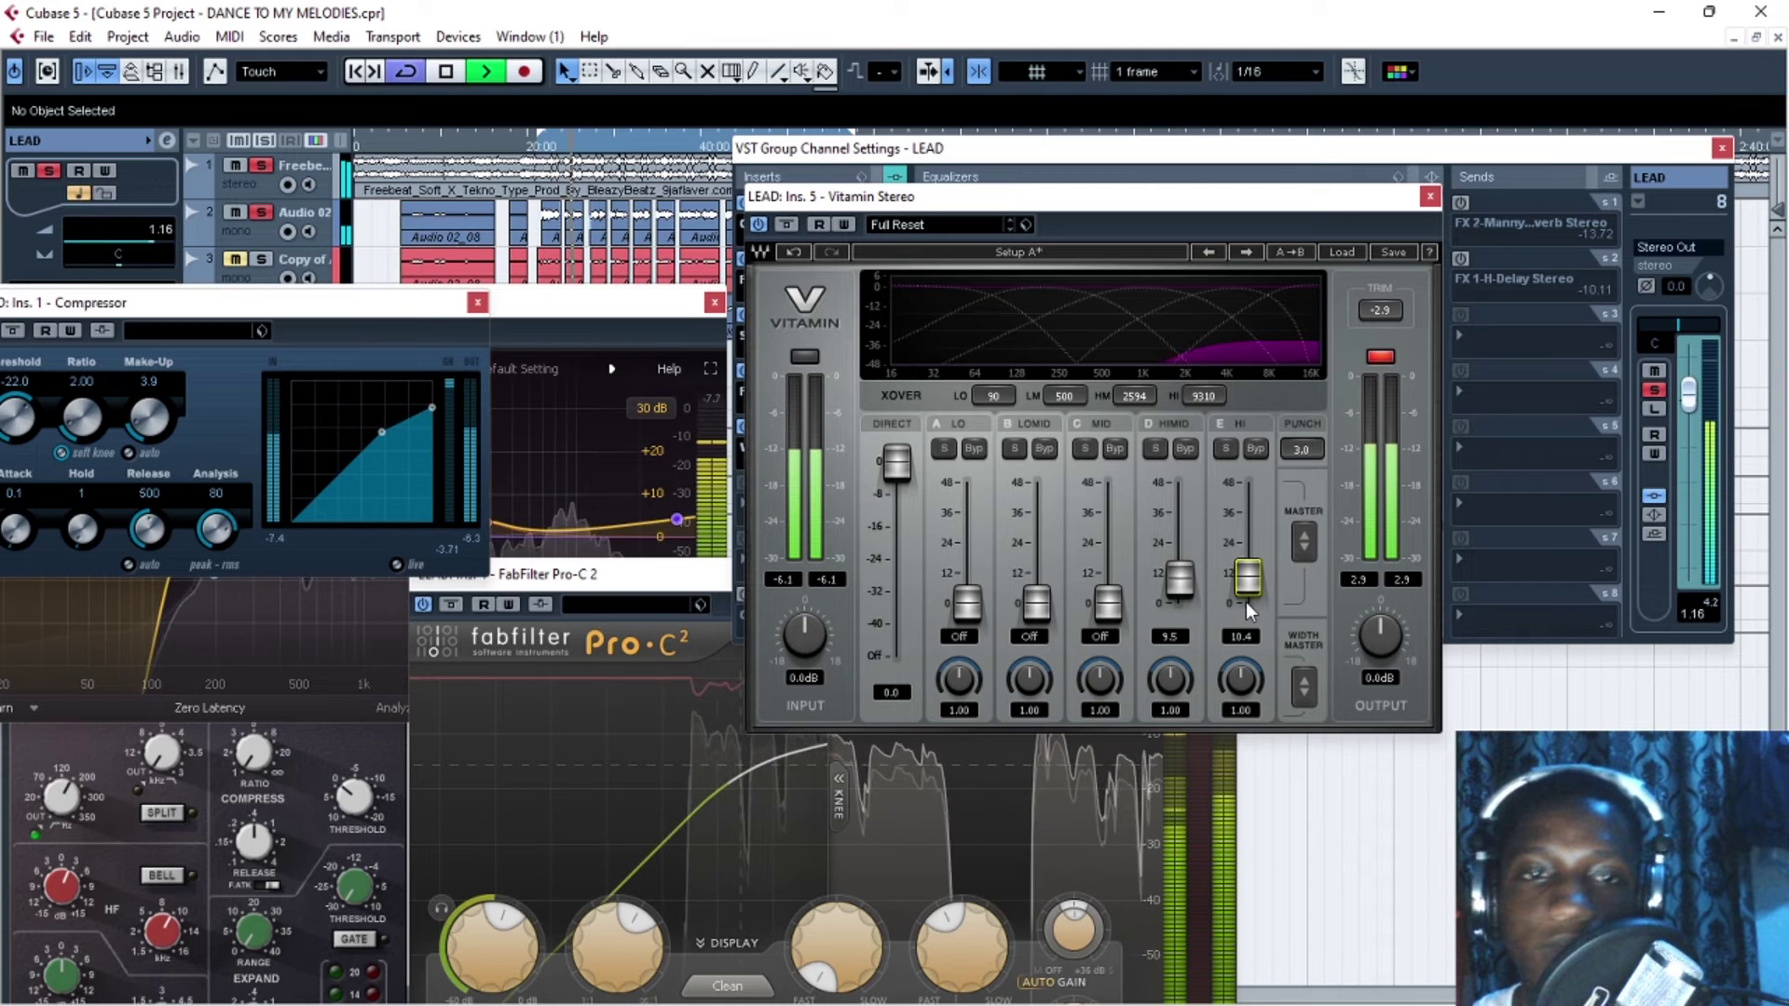
{"action": "left_click_drag", "start_coordinate": [1250, 610], "coordinate": [1180, 584]}
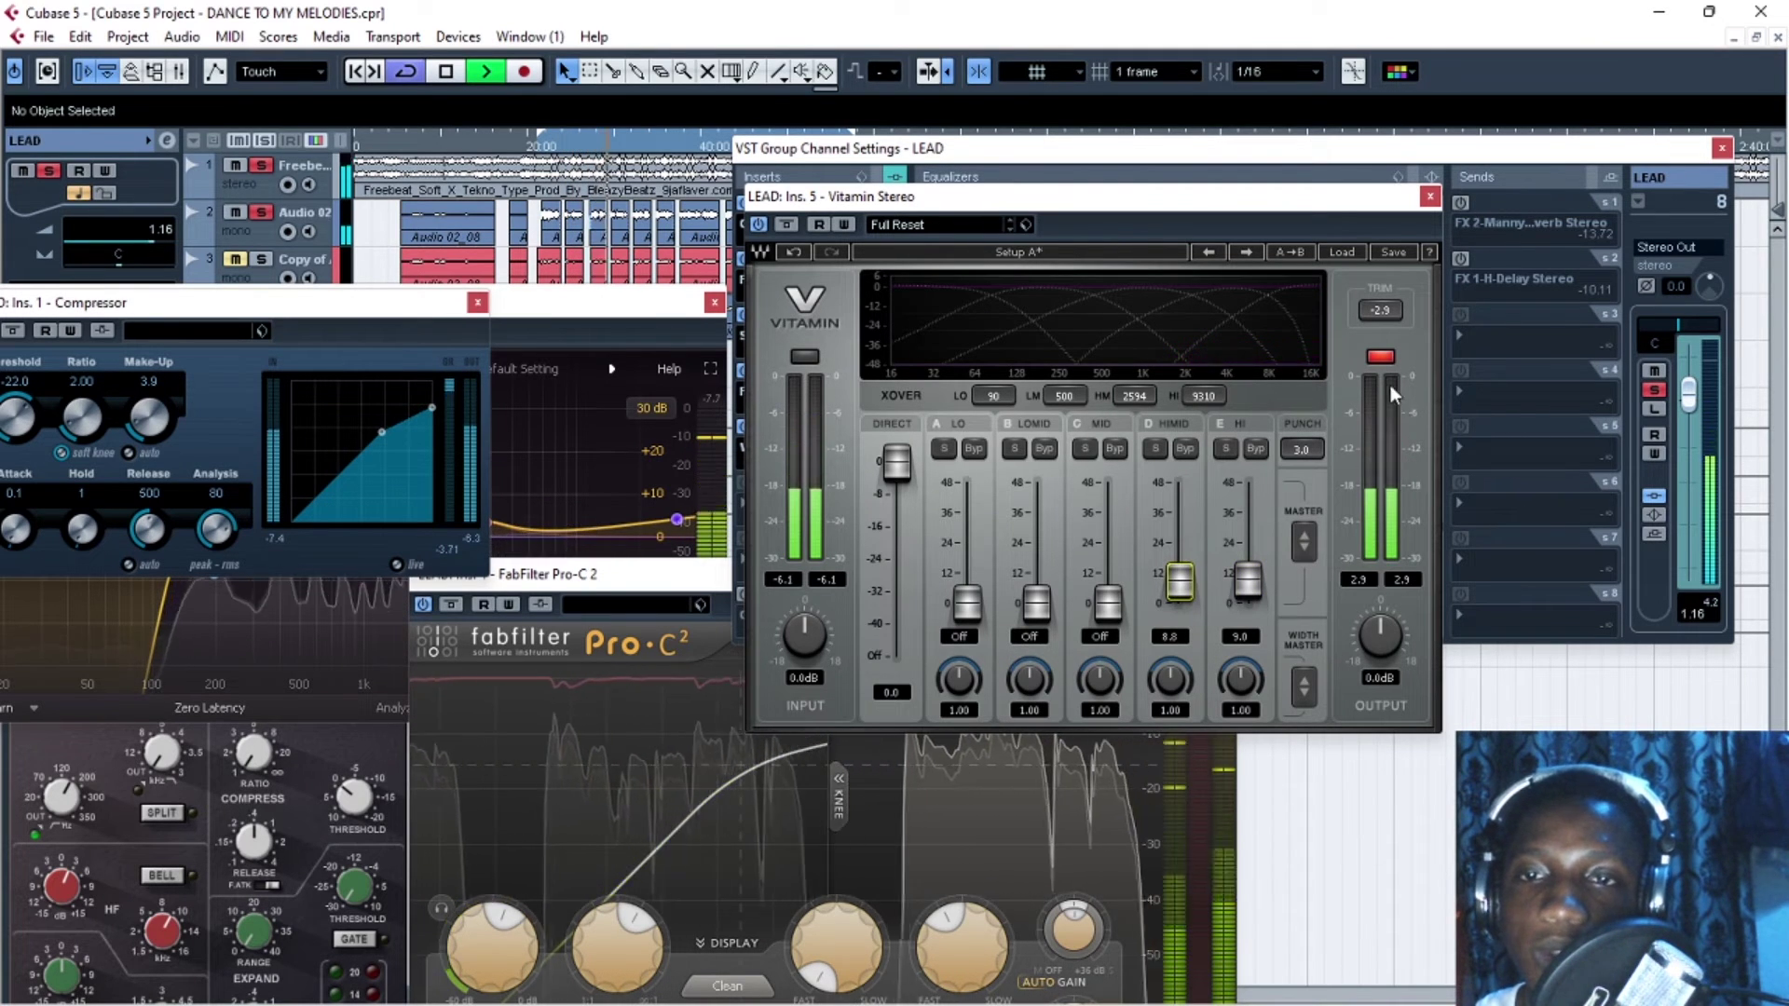
{"action": "left_click", "coordinate": [1381, 357]}
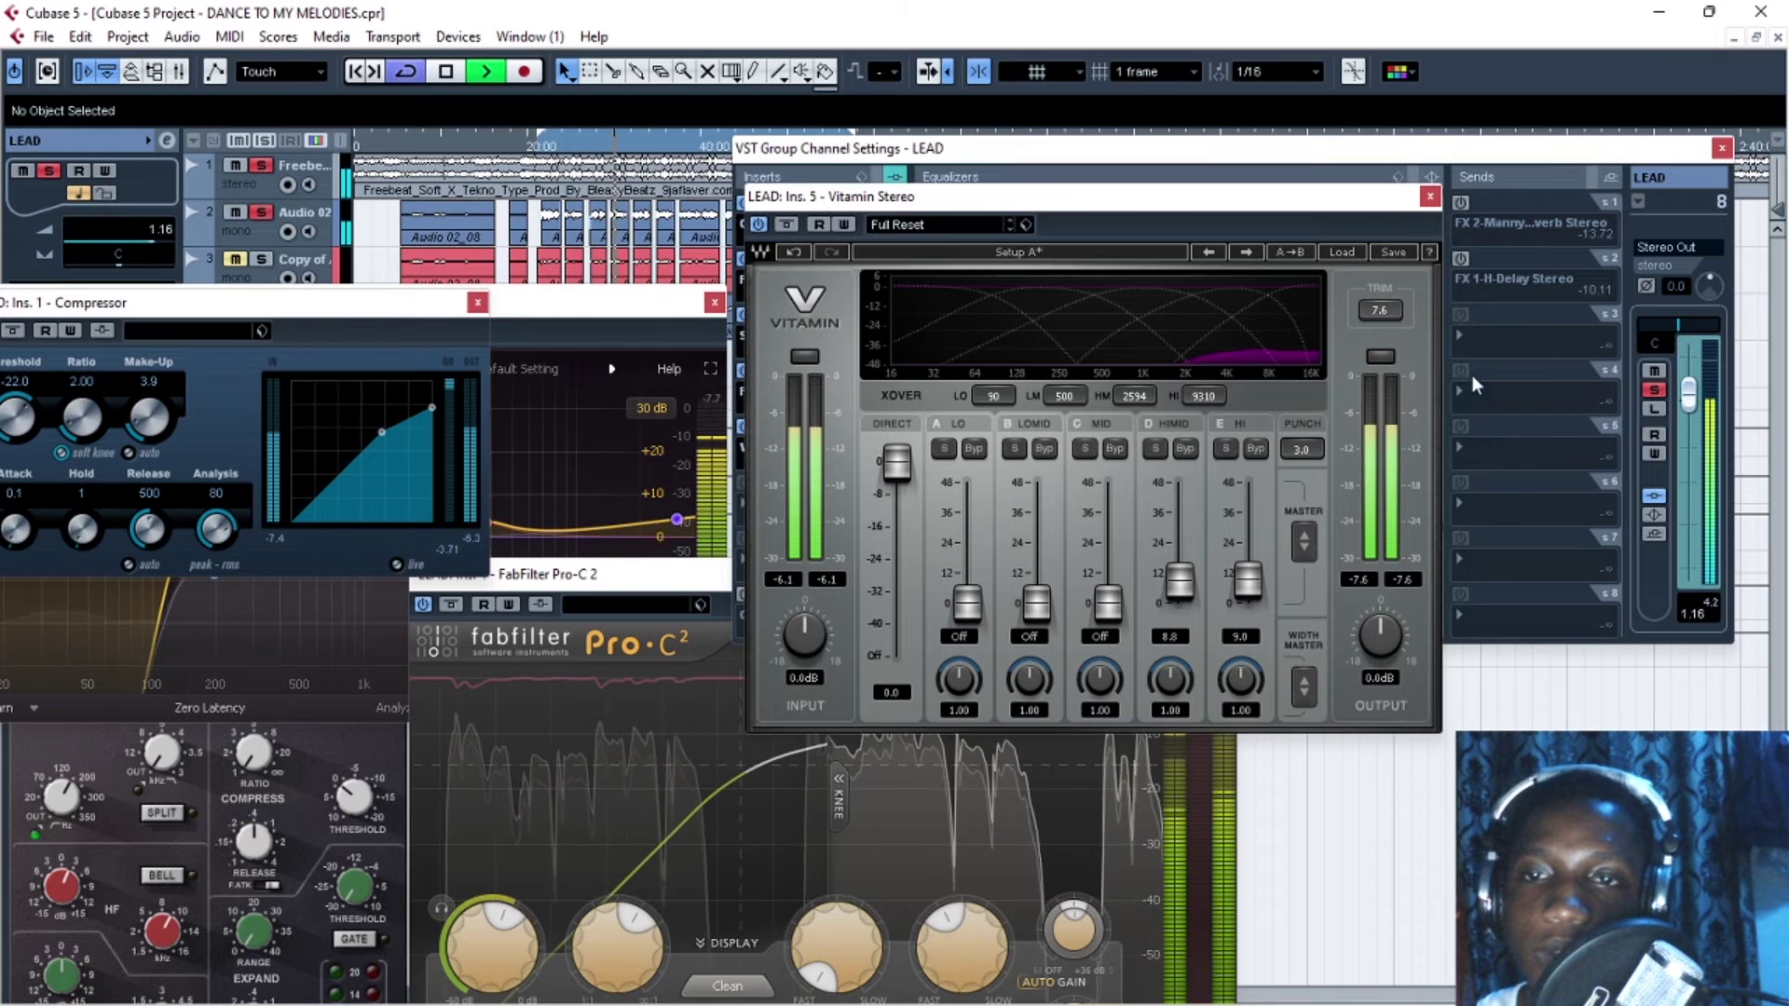
Reopen the Vitamin editor and arrange it with the Compressor and SSLChannel editors around the LEAD channel settings during playback
{"action": "left_click", "coordinate": [1429, 197]}
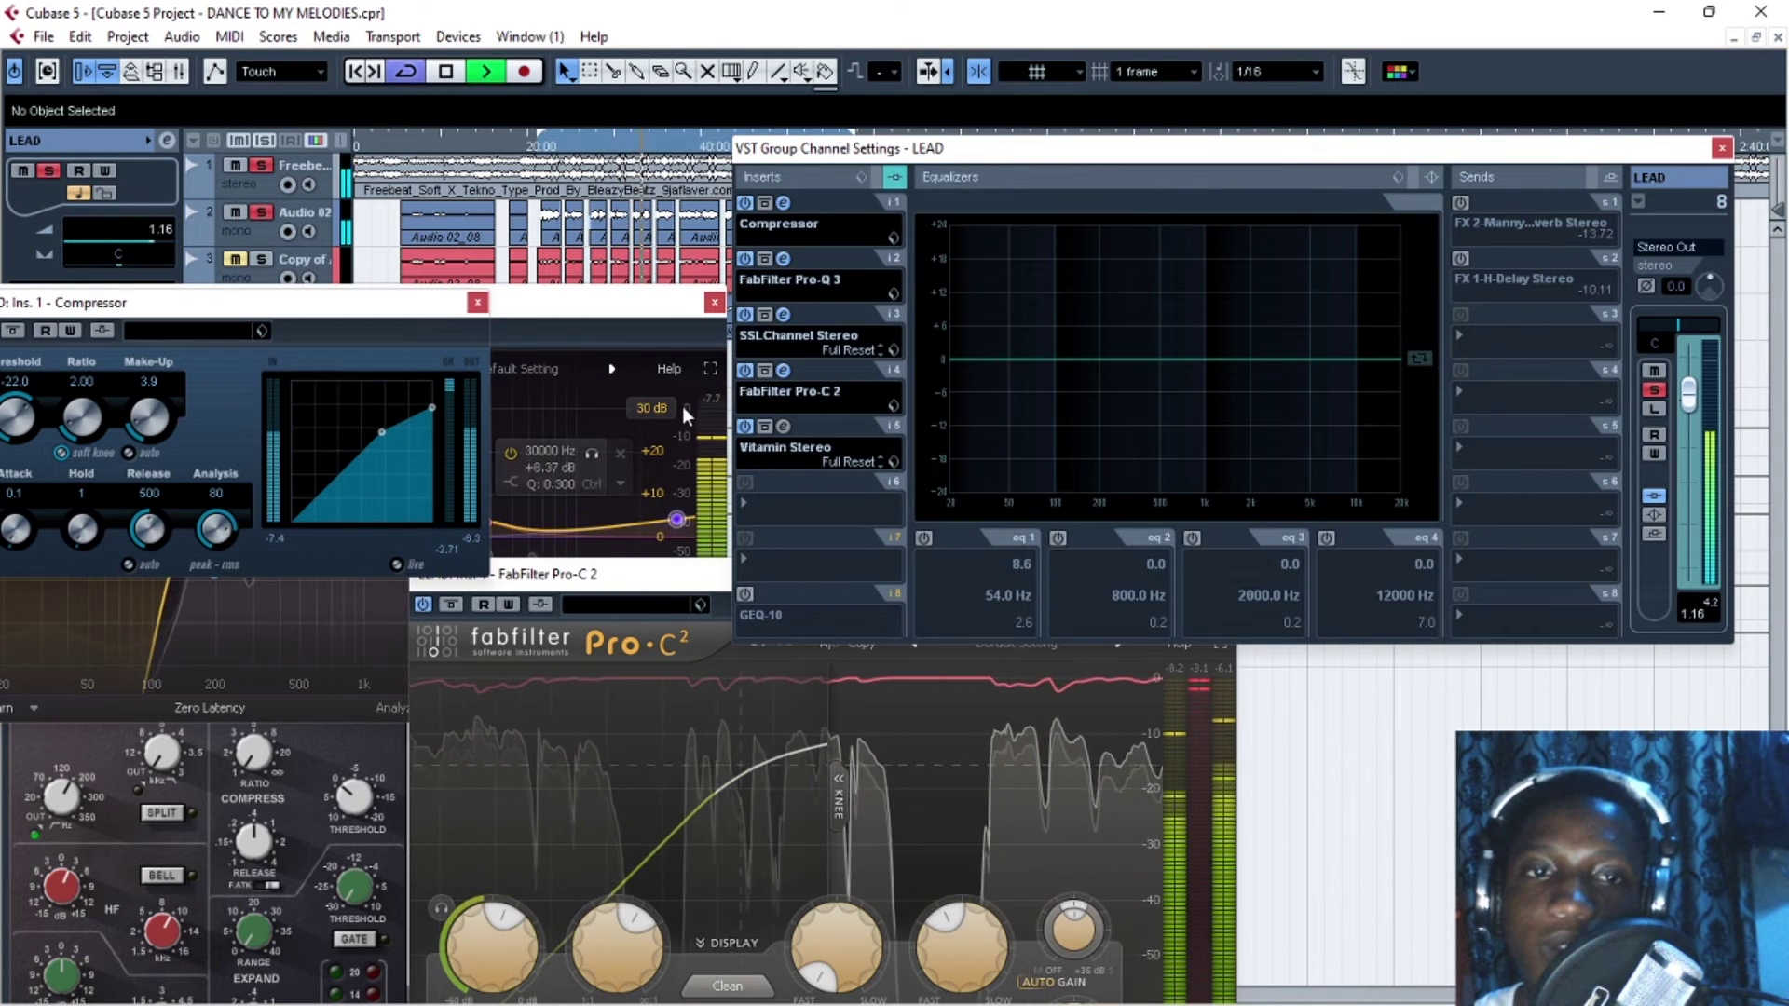
{"action": "left_click", "coordinate": [792, 435]}
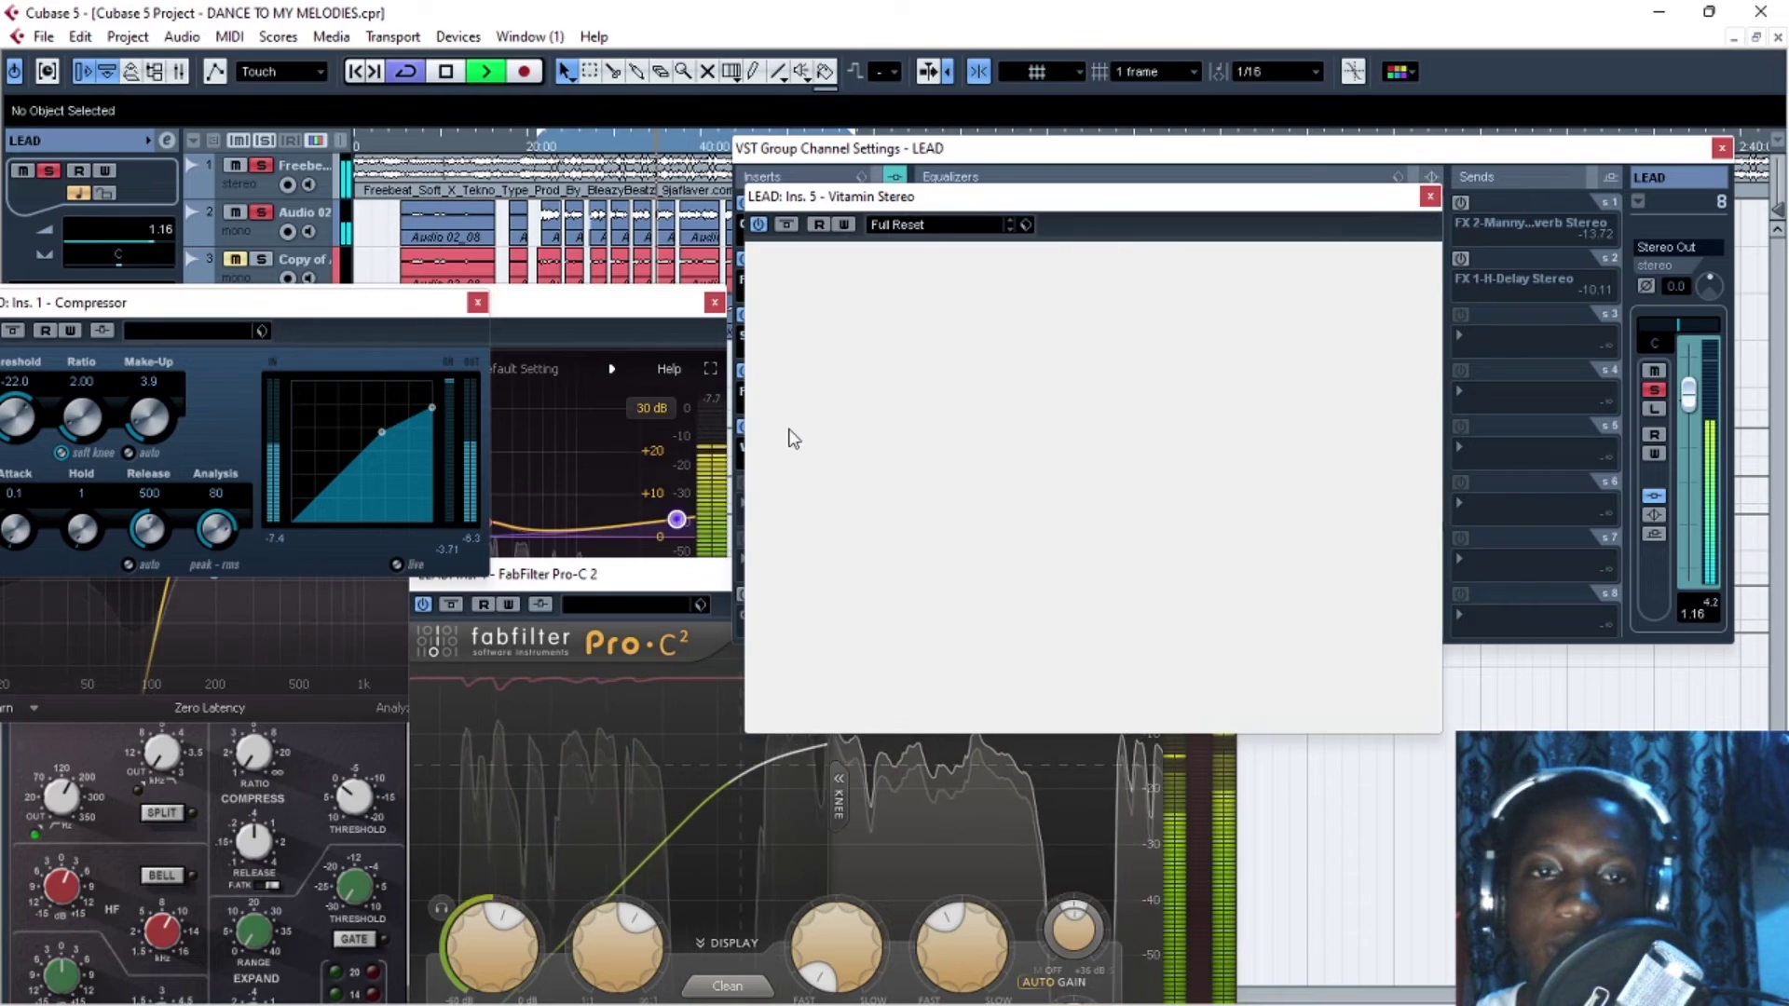
{"action": "left_click_drag", "start_coordinate": [1108, 204], "coordinate": [770, 759]}
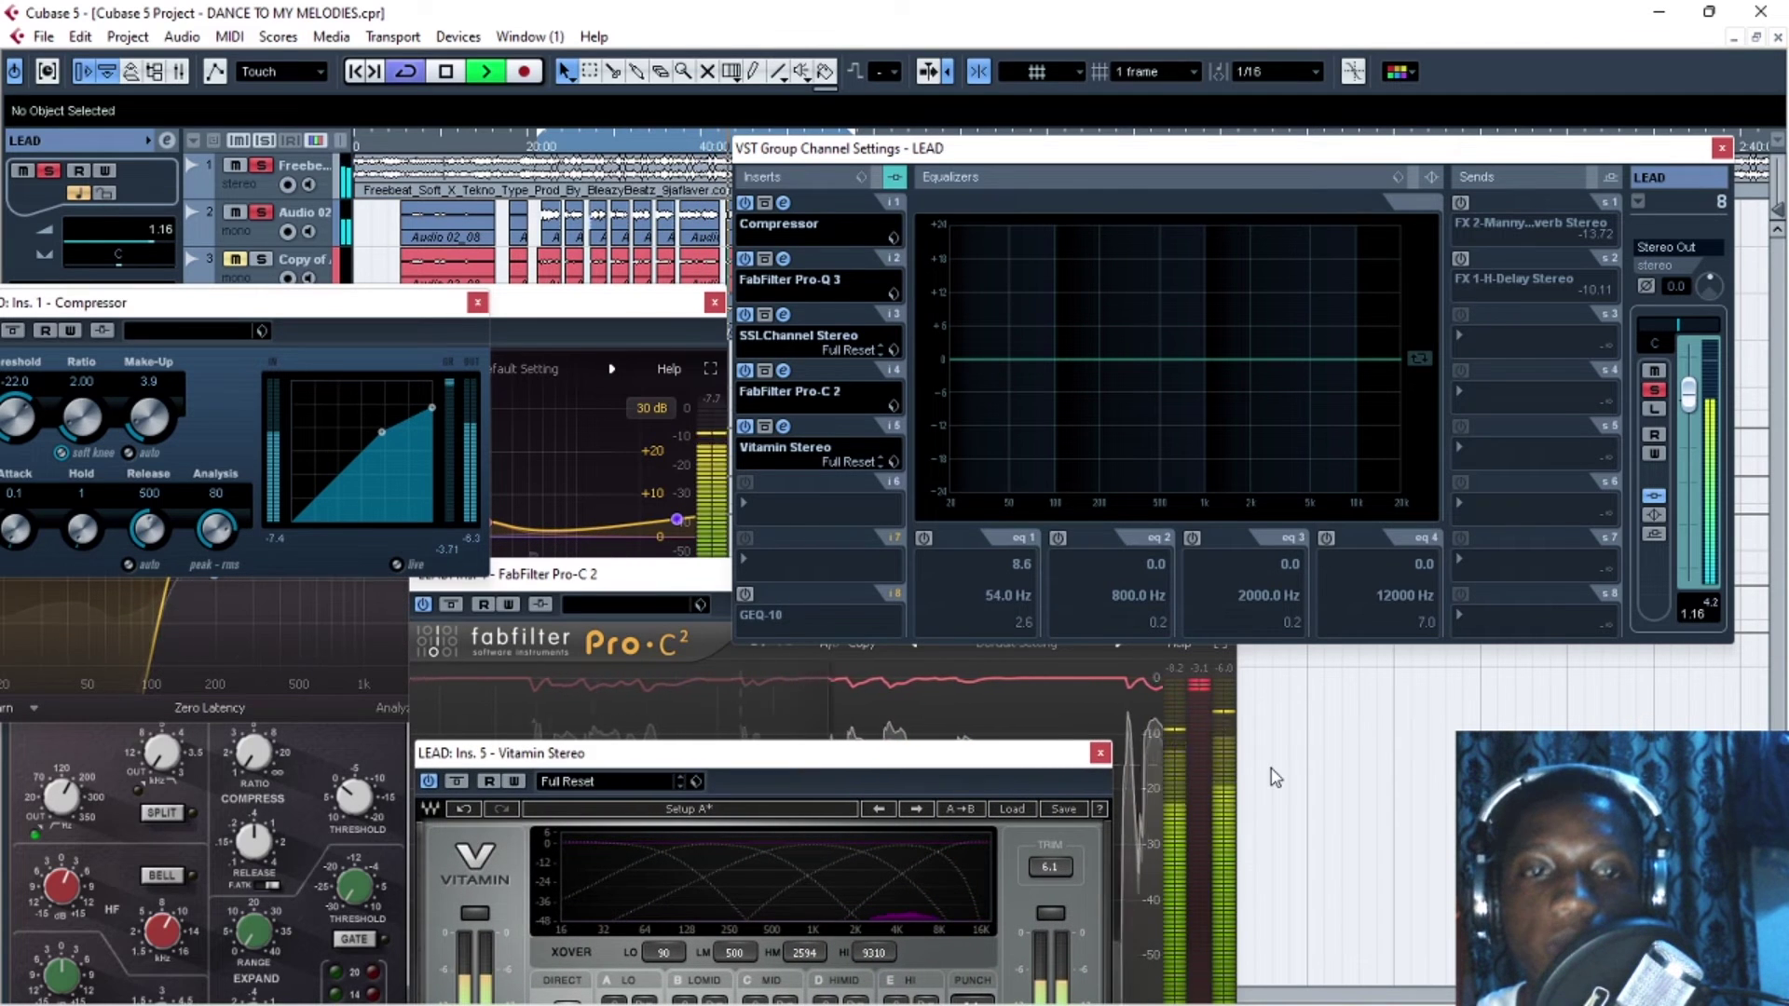
{"action": "left_click_drag", "start_coordinate": [288, 308], "coordinate": [317, 40]}
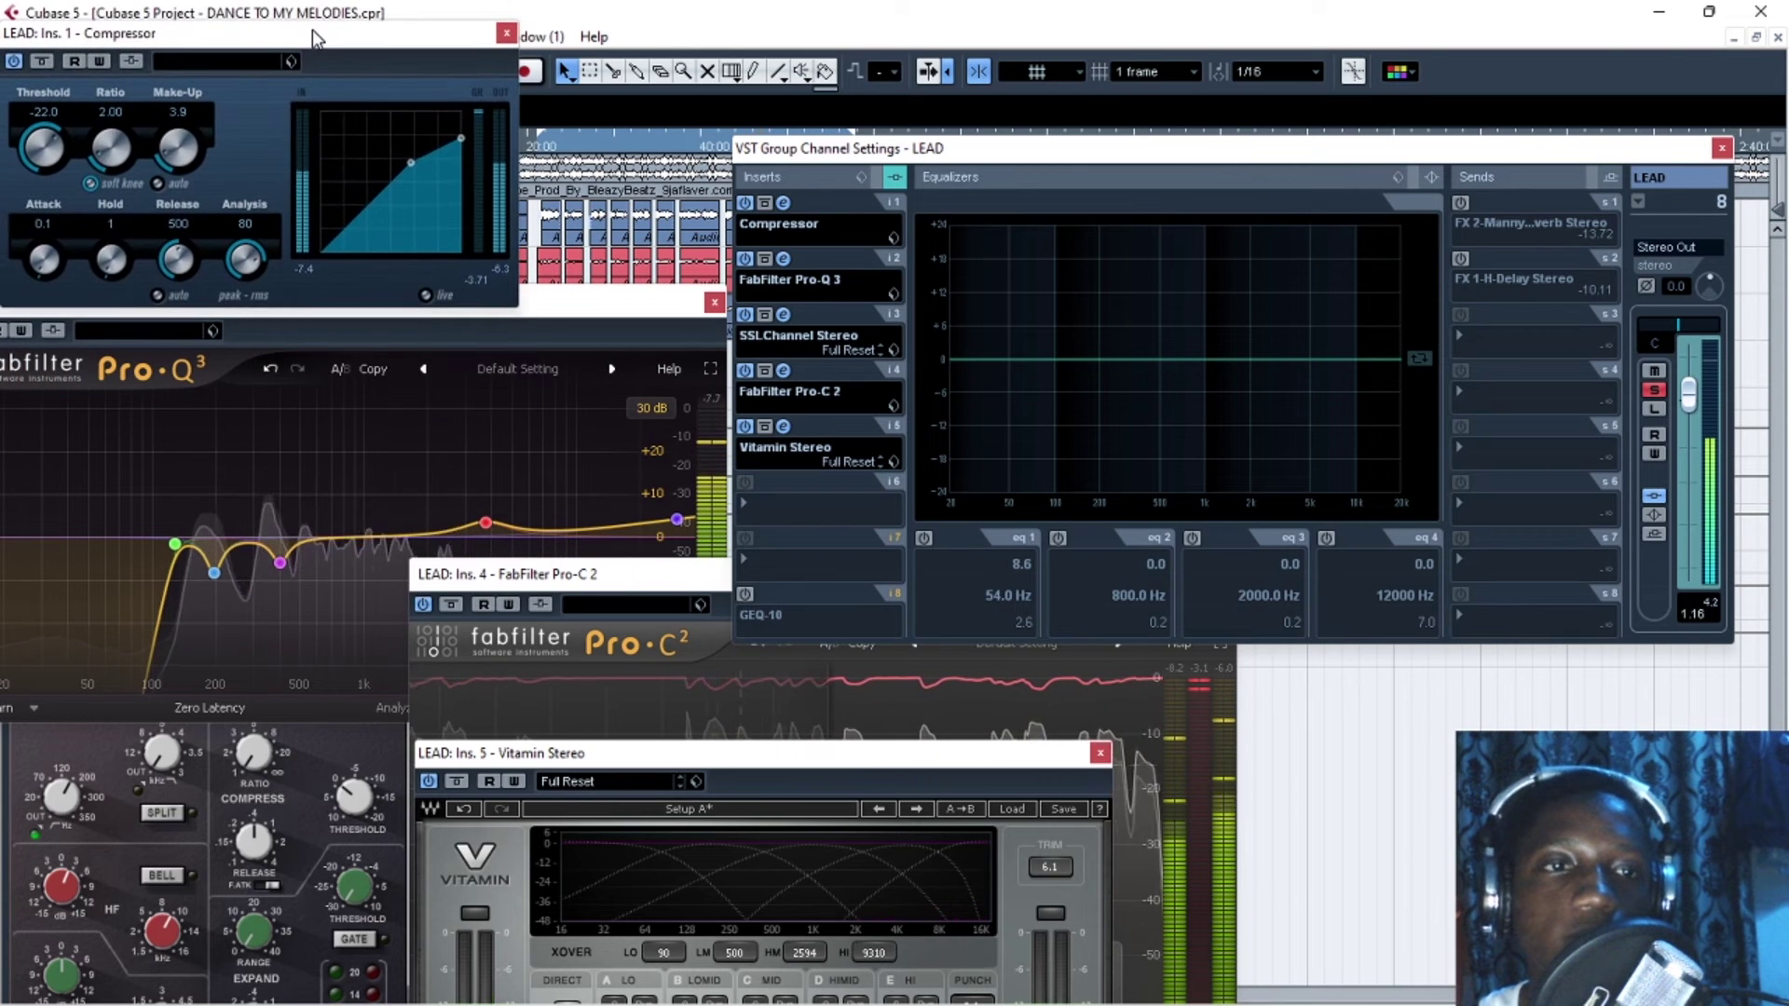
{"action": "left_click_drag", "start_coordinate": [655, 762], "coordinate": [669, 754]}
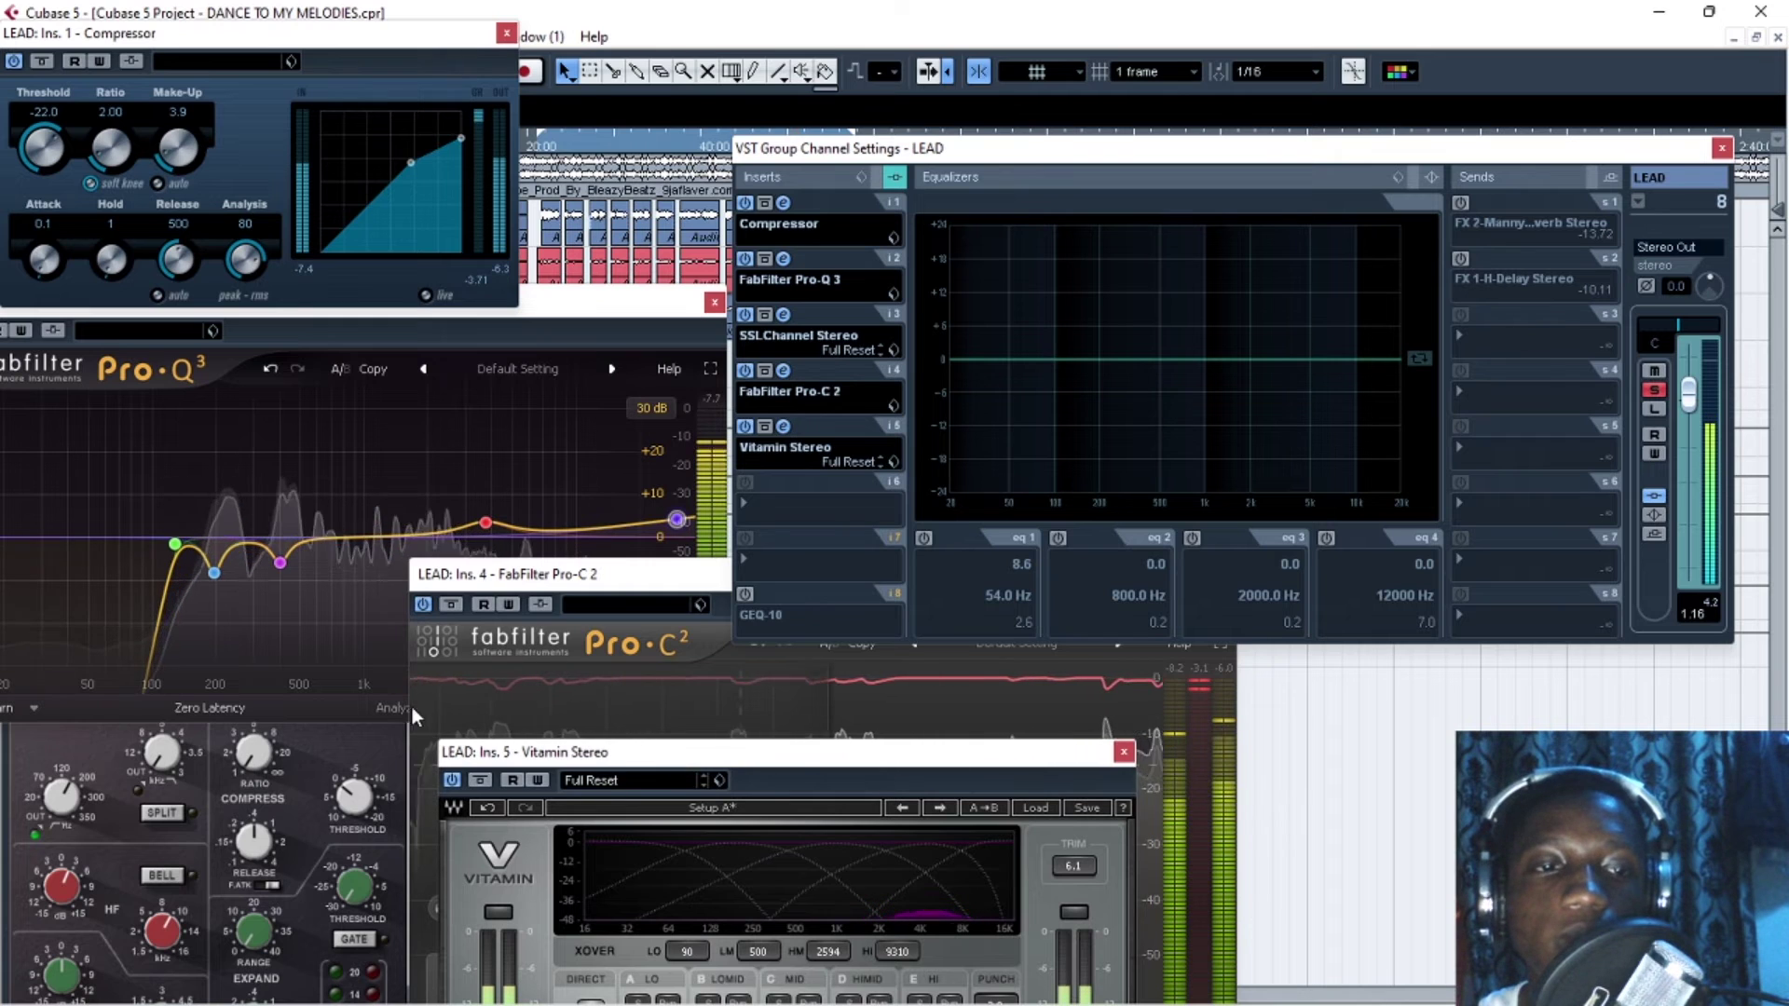
{"action": "left_click", "coordinate": [375, 745]}
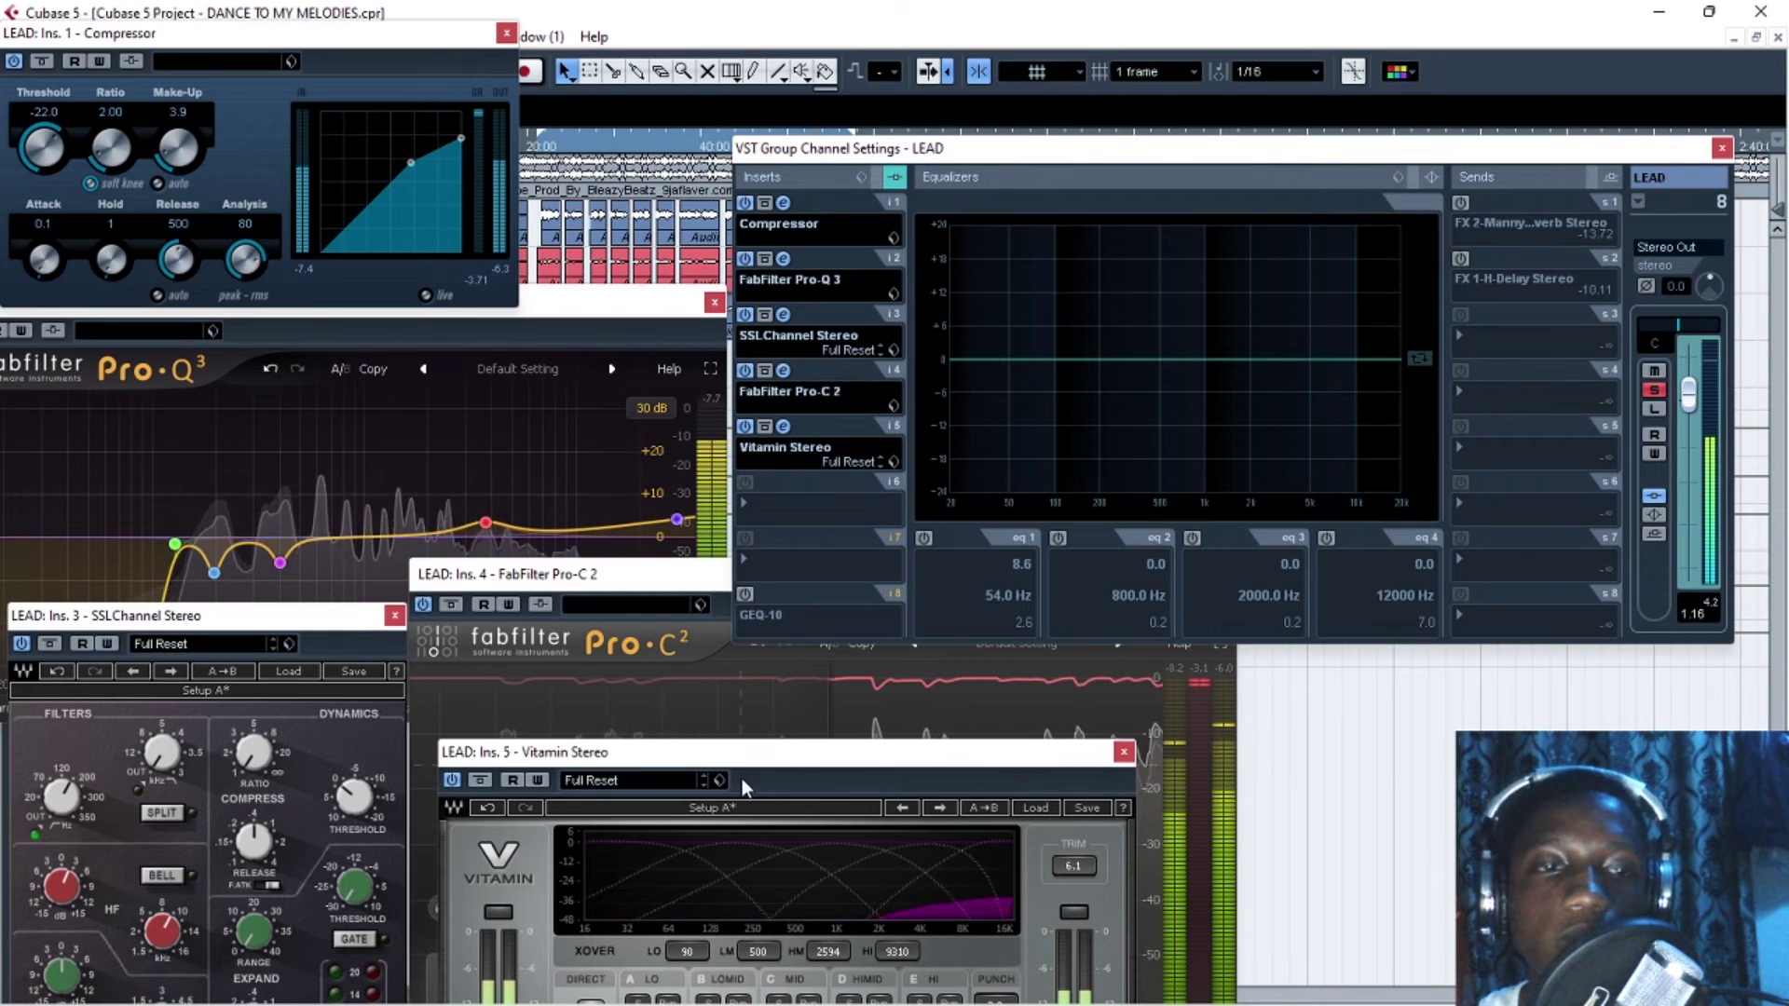
{"action": "left_click_drag", "start_coordinate": [744, 762], "coordinate": [712, 735]}
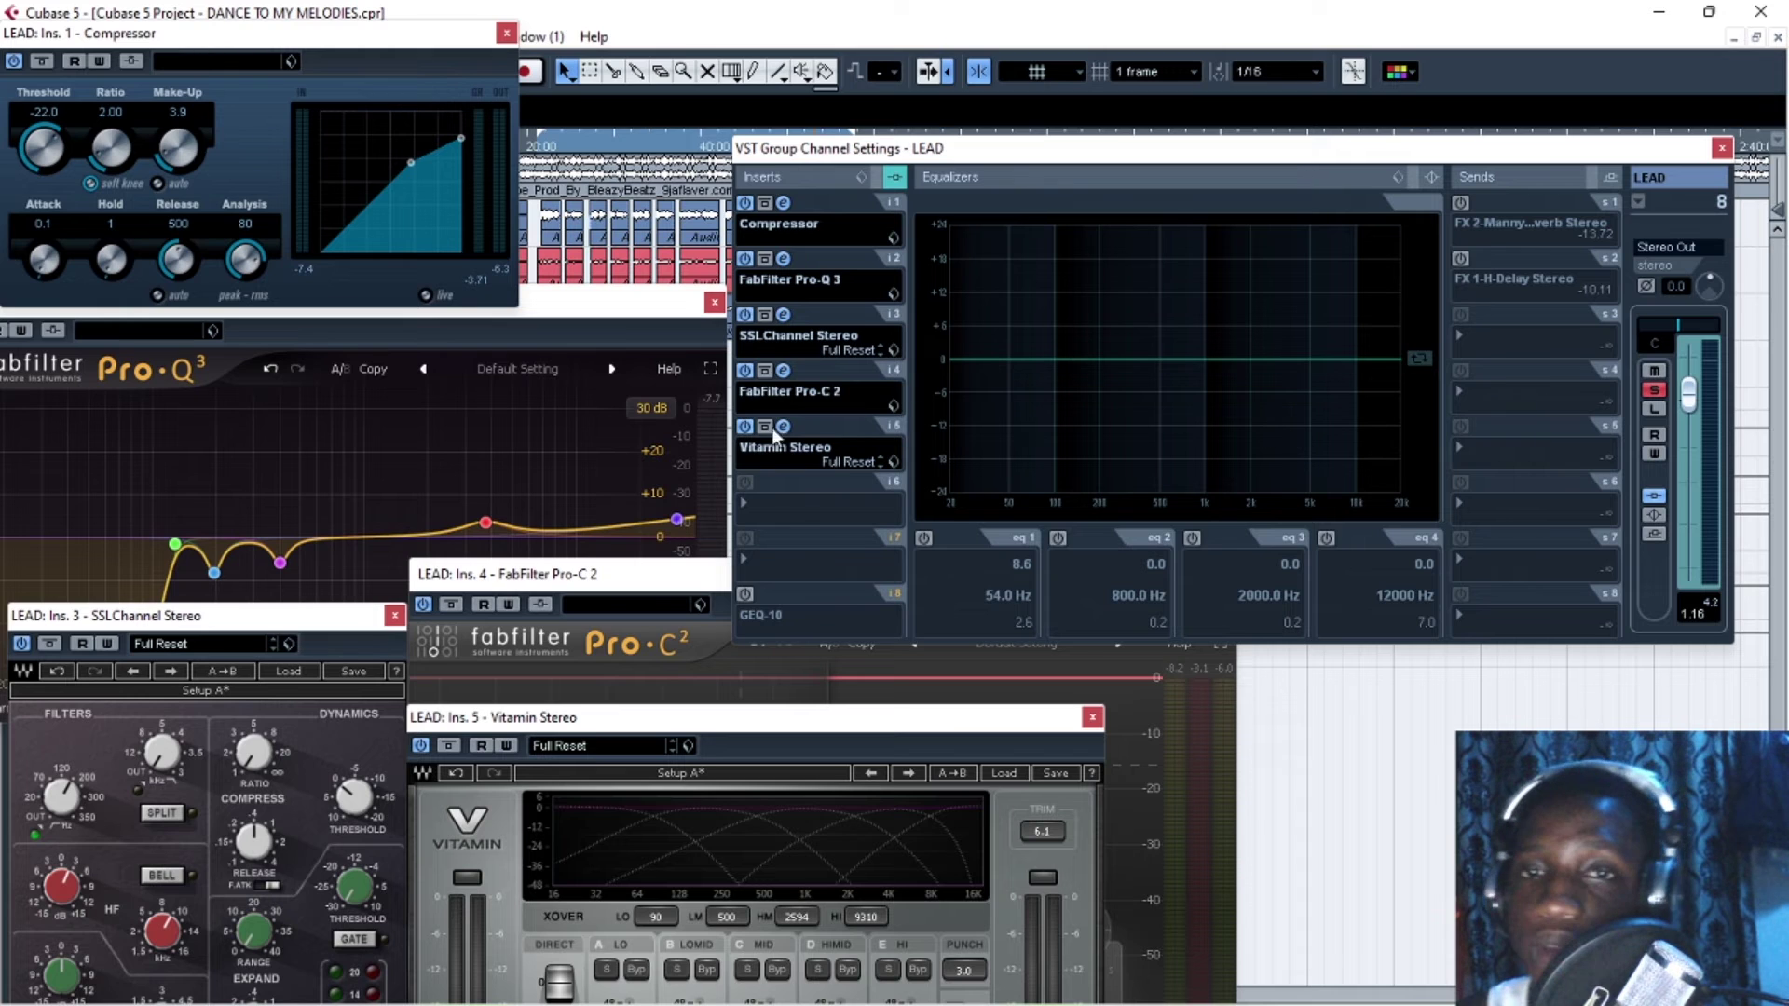
Reposition the LEAD channel settings window and close the Compressor, Pro-Q 3, Vitamin, SSLChannel and Pro-C 2 editors
{"action": "left_click_drag", "start_coordinate": [834, 152], "coordinate": [790, 158]}
{"action": "left_click_drag", "start_coordinate": [1124, 168], "coordinate": [1044, 167]}
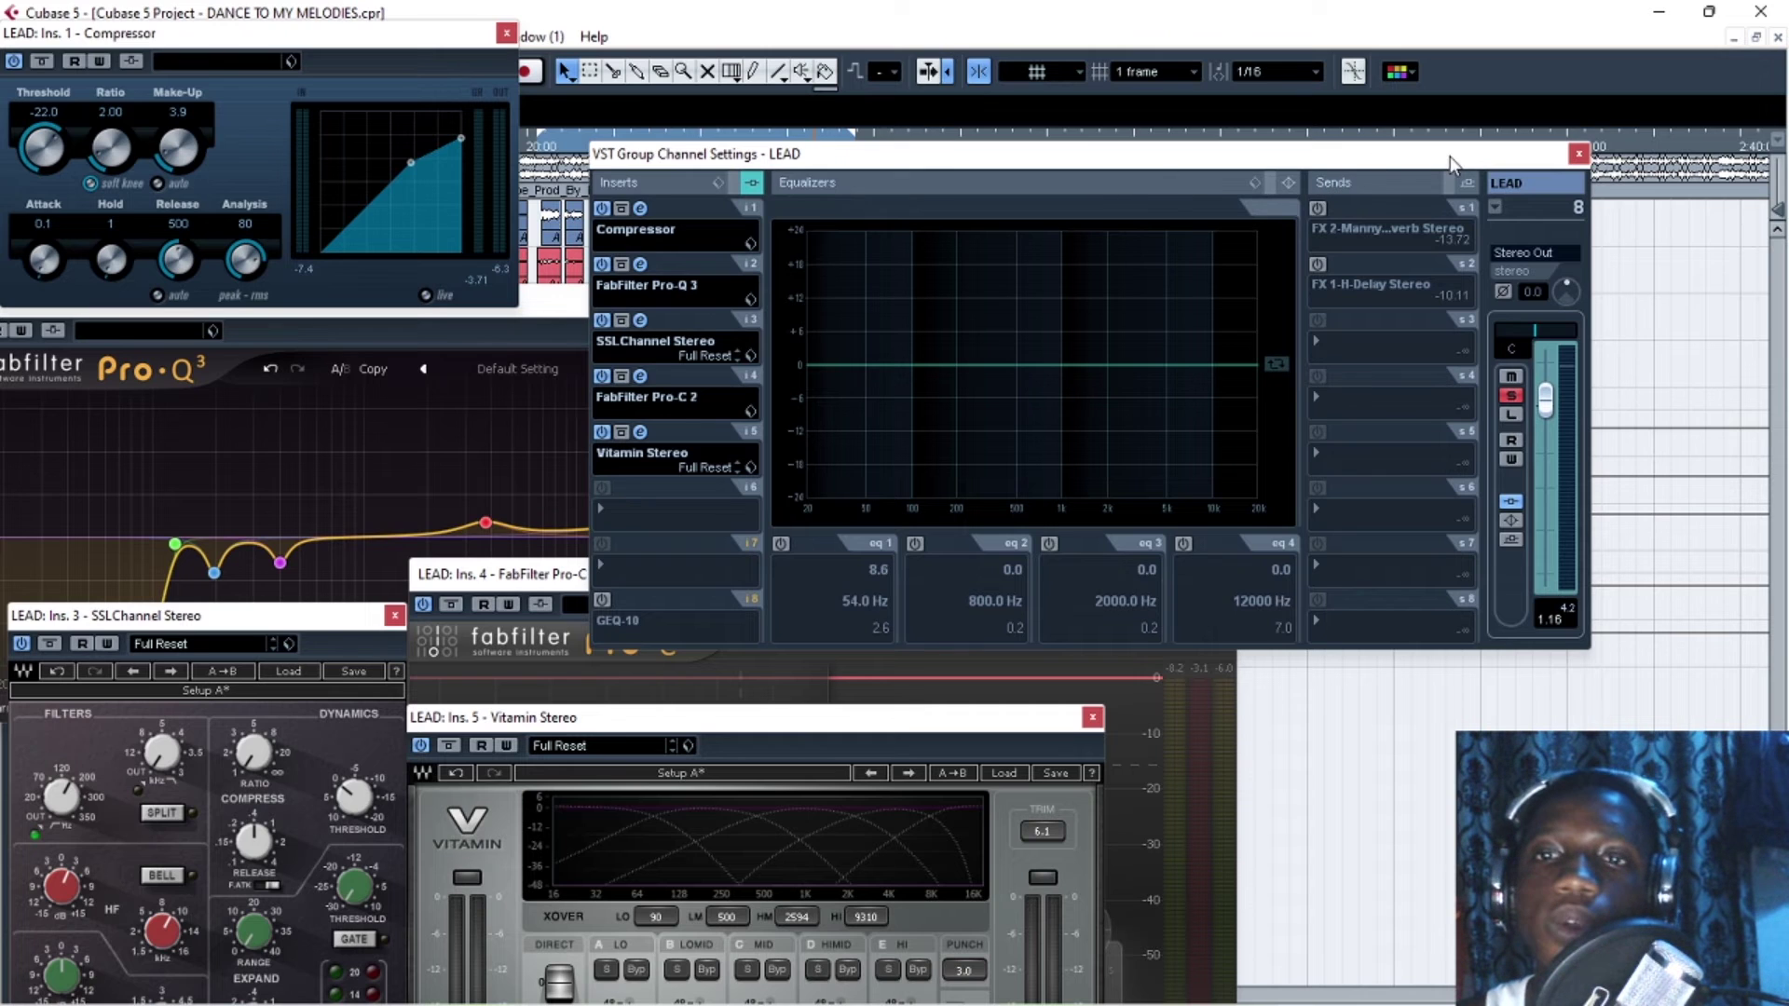
{"action": "left_click", "coordinate": [505, 33]}
{"action": "left_click", "coordinate": [548, 300]}
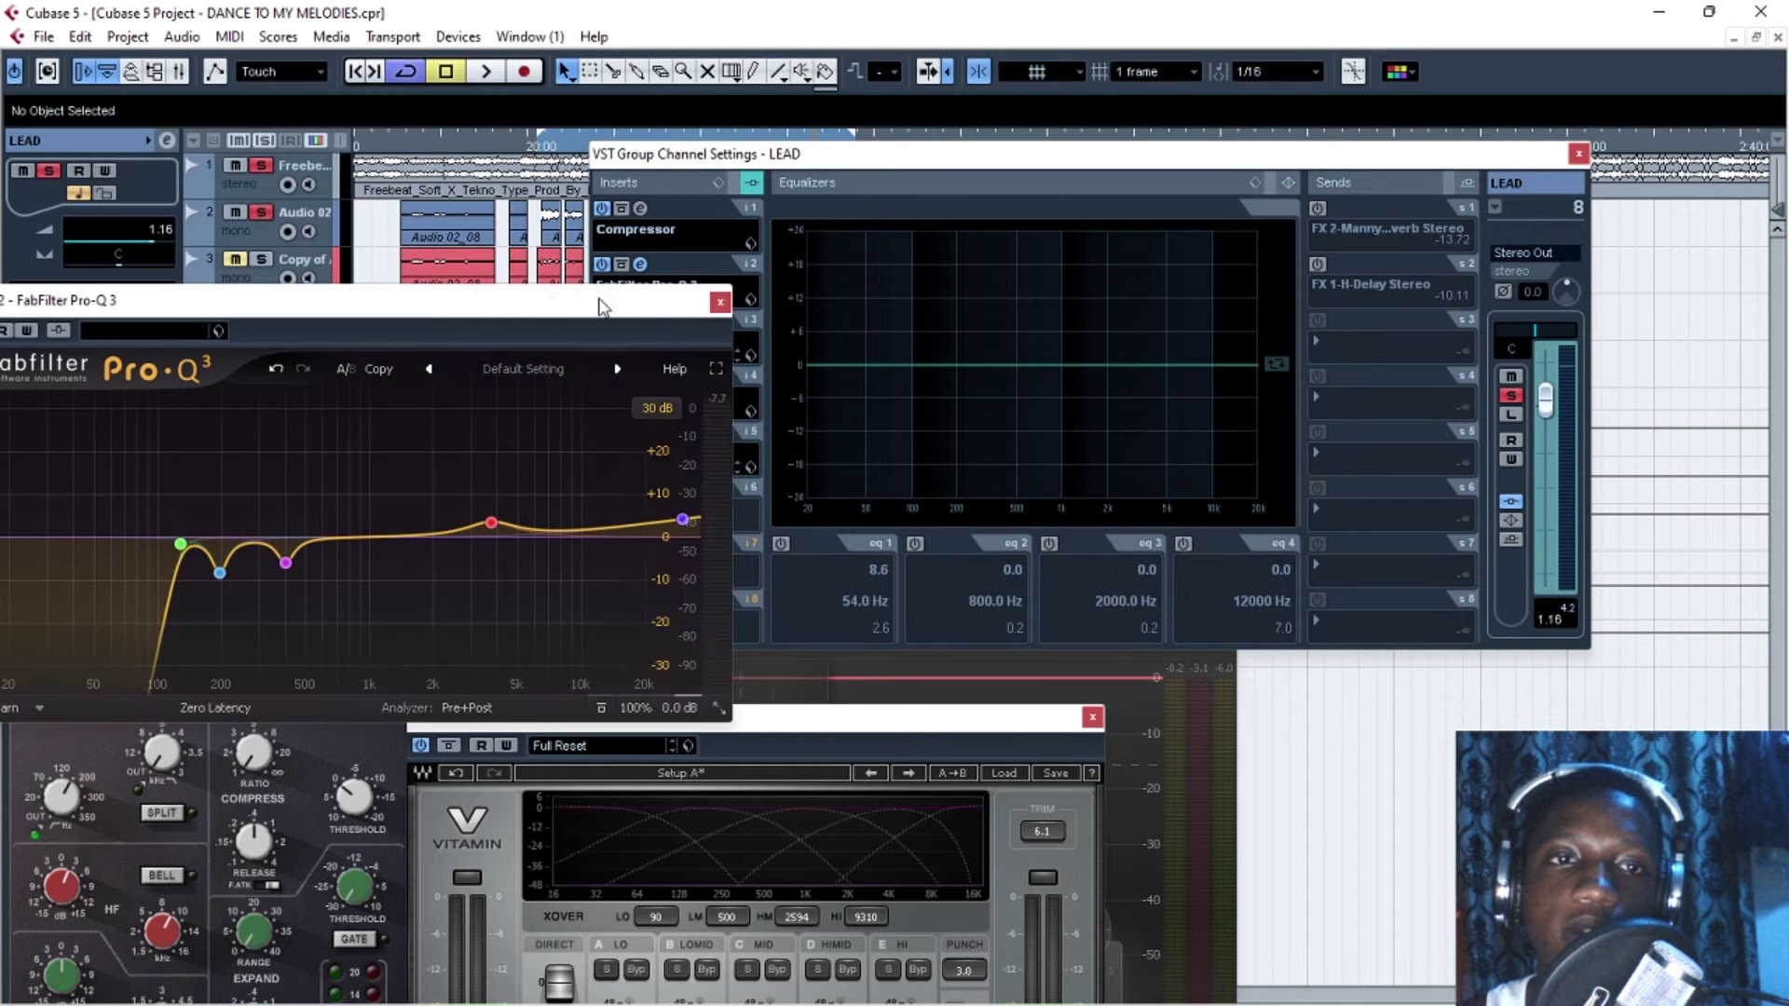
{"action": "left_click", "coordinate": [719, 305]}
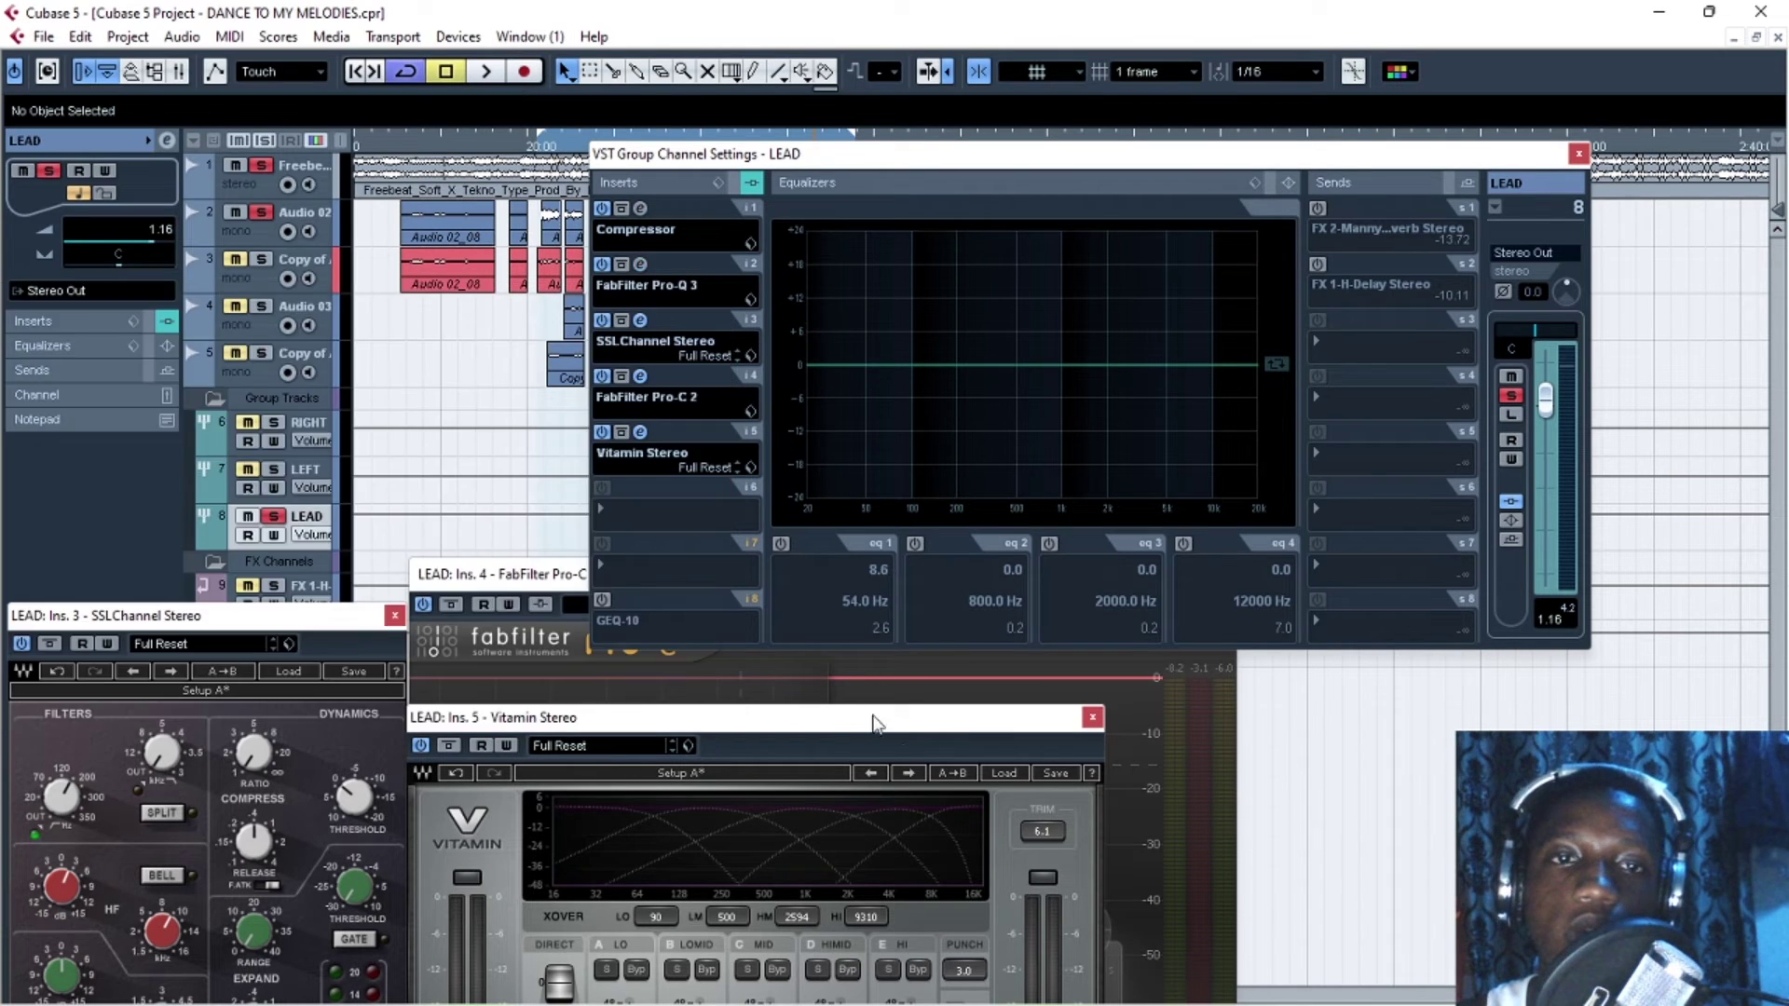
{"action": "left_click", "coordinate": [1090, 718]}
{"action": "left_click", "coordinate": [395, 616]}
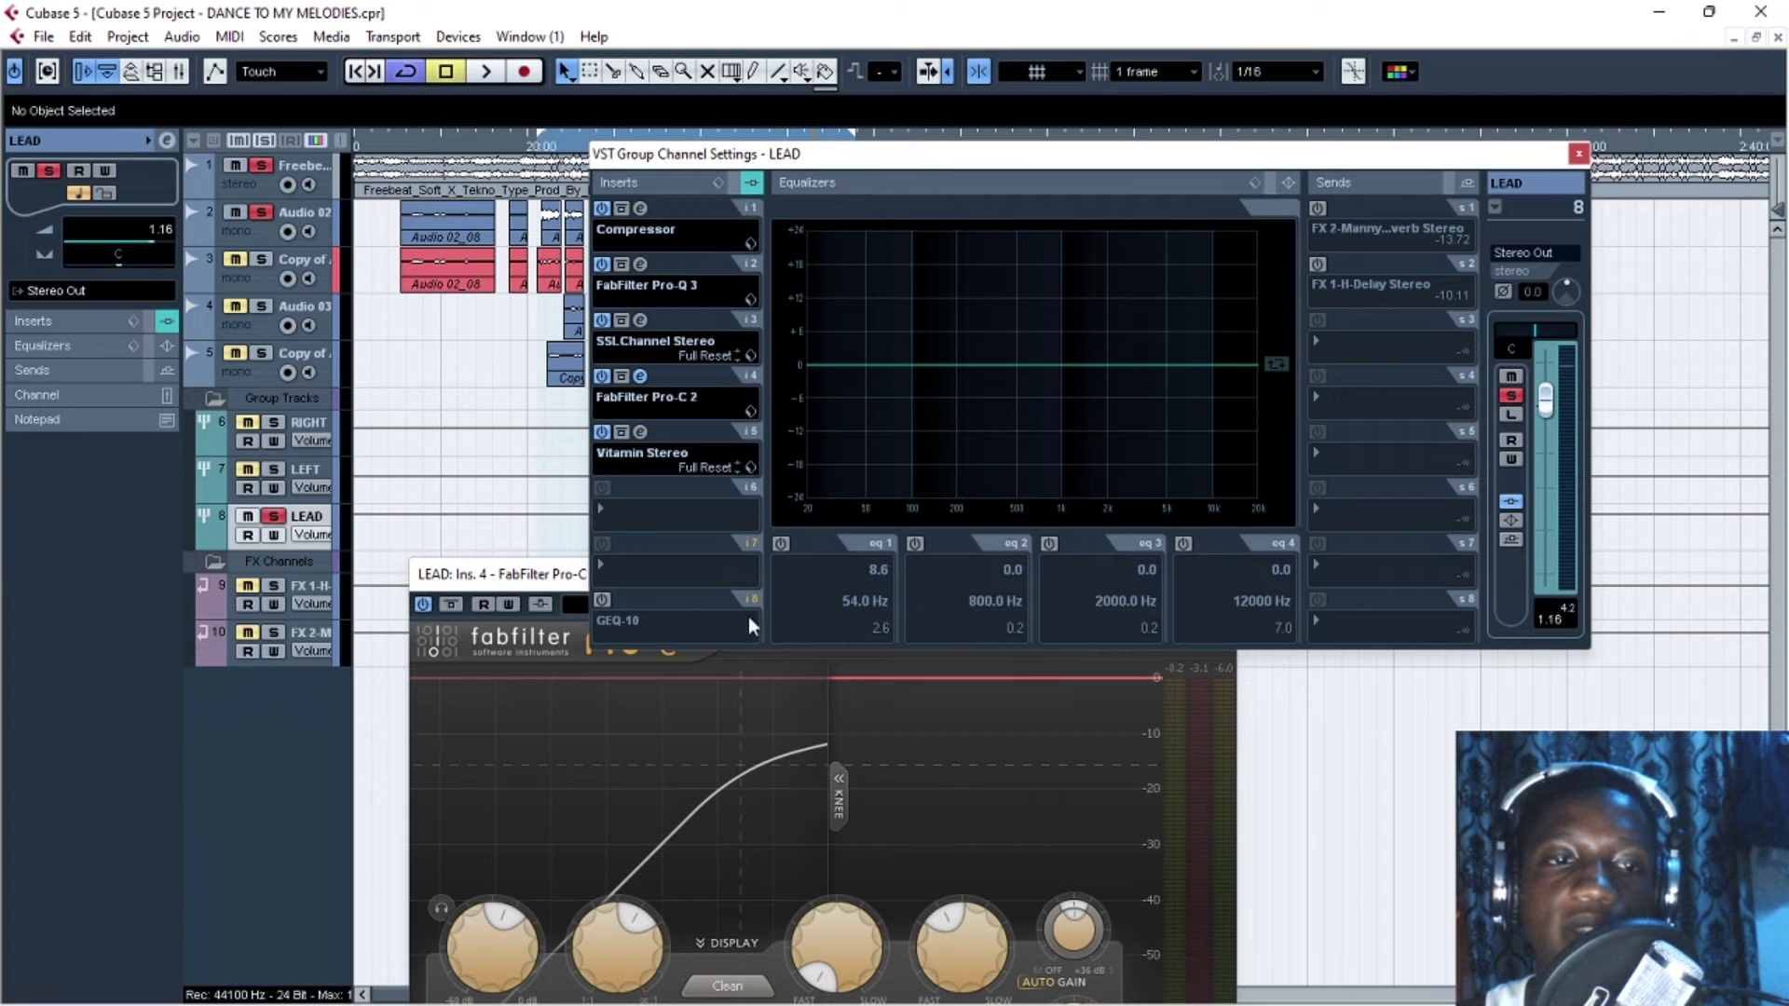
{"action": "left_click", "coordinate": [548, 579]}
{"action": "left_click", "coordinate": [1232, 576]}
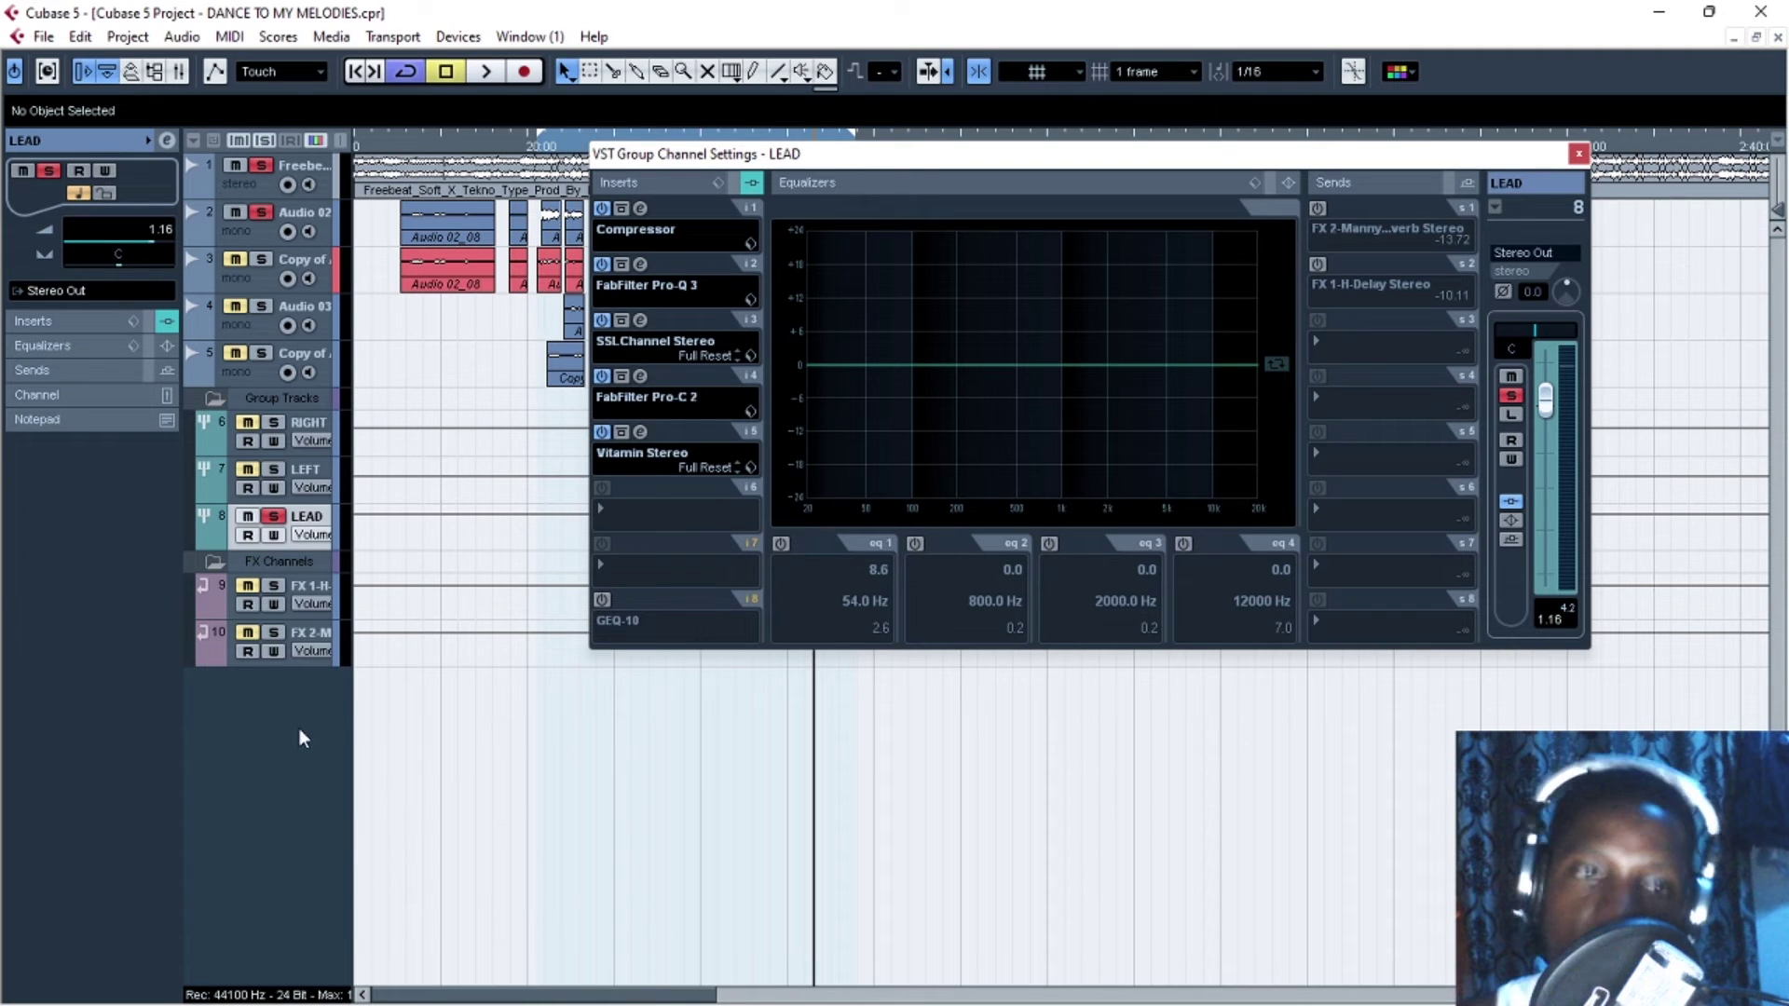
Widen the track list and check the channel settings of the FX 1-H-Delay and FX 2-MannyM Reverb channels
{"action": "left_click", "coordinate": [322, 587]}
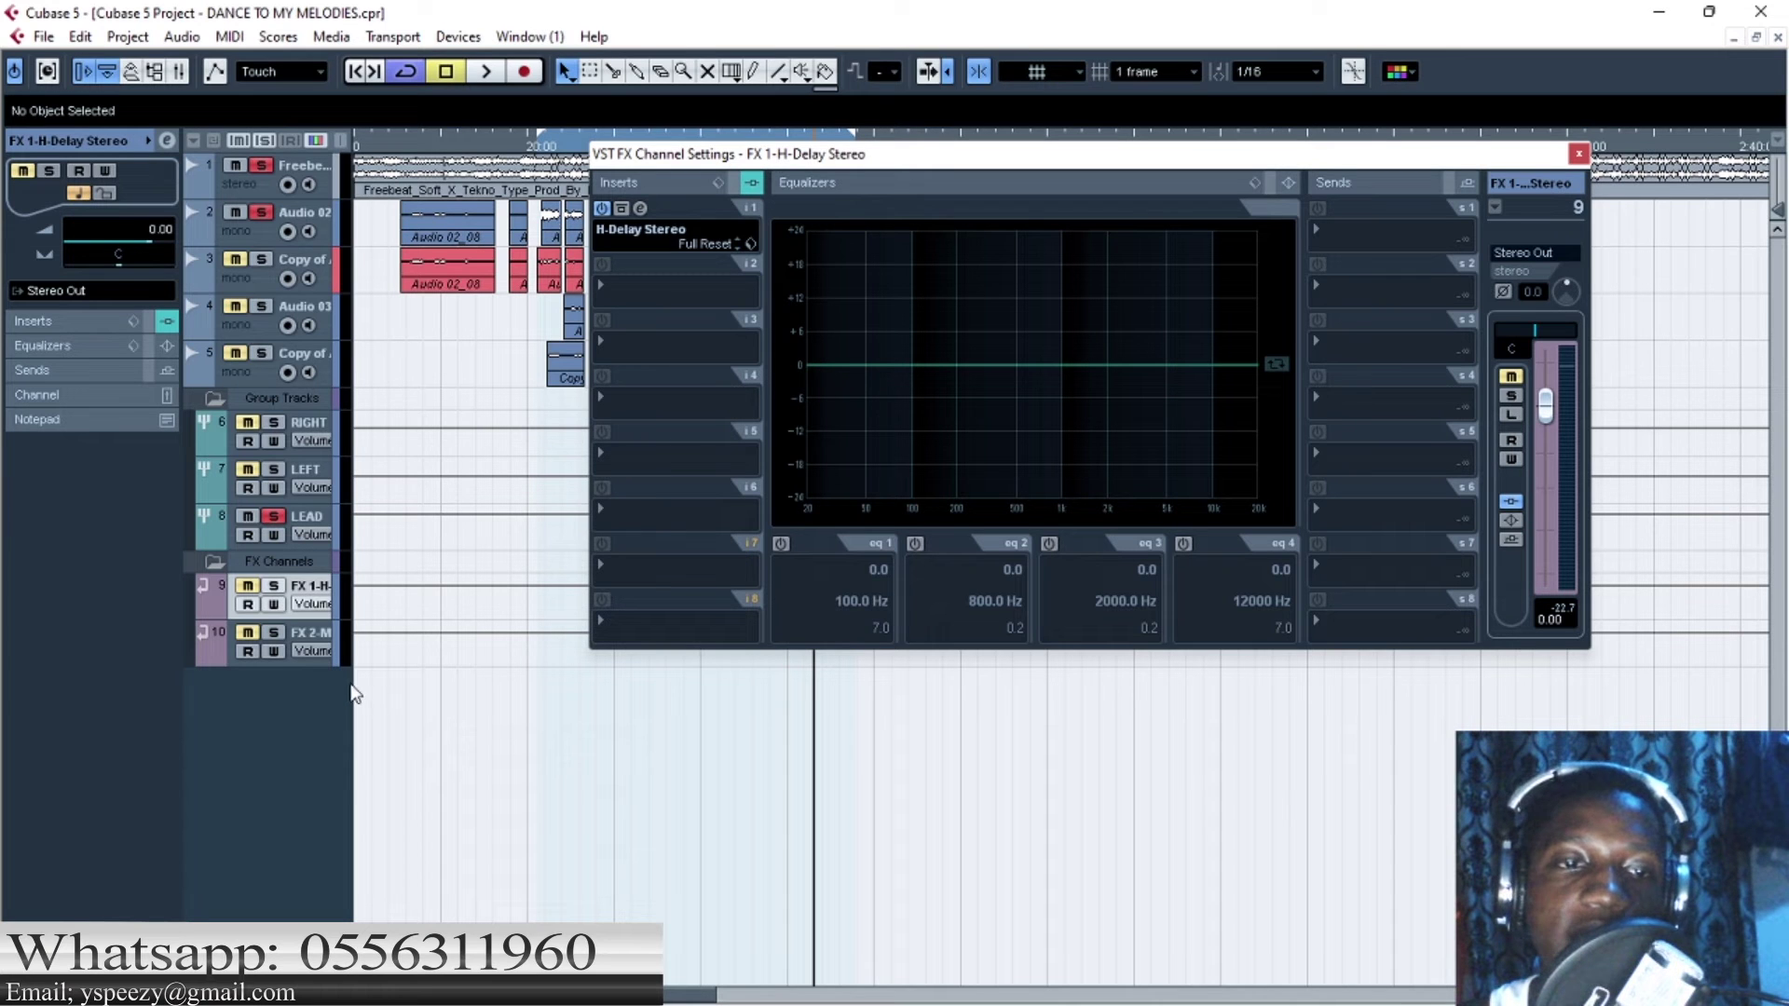
{"action": "left_click_drag", "start_coordinate": [350, 685], "coordinate": [468, 694]}
{"action": "left_click", "coordinate": [412, 587]}
{"action": "left_click", "coordinate": [411, 587]}
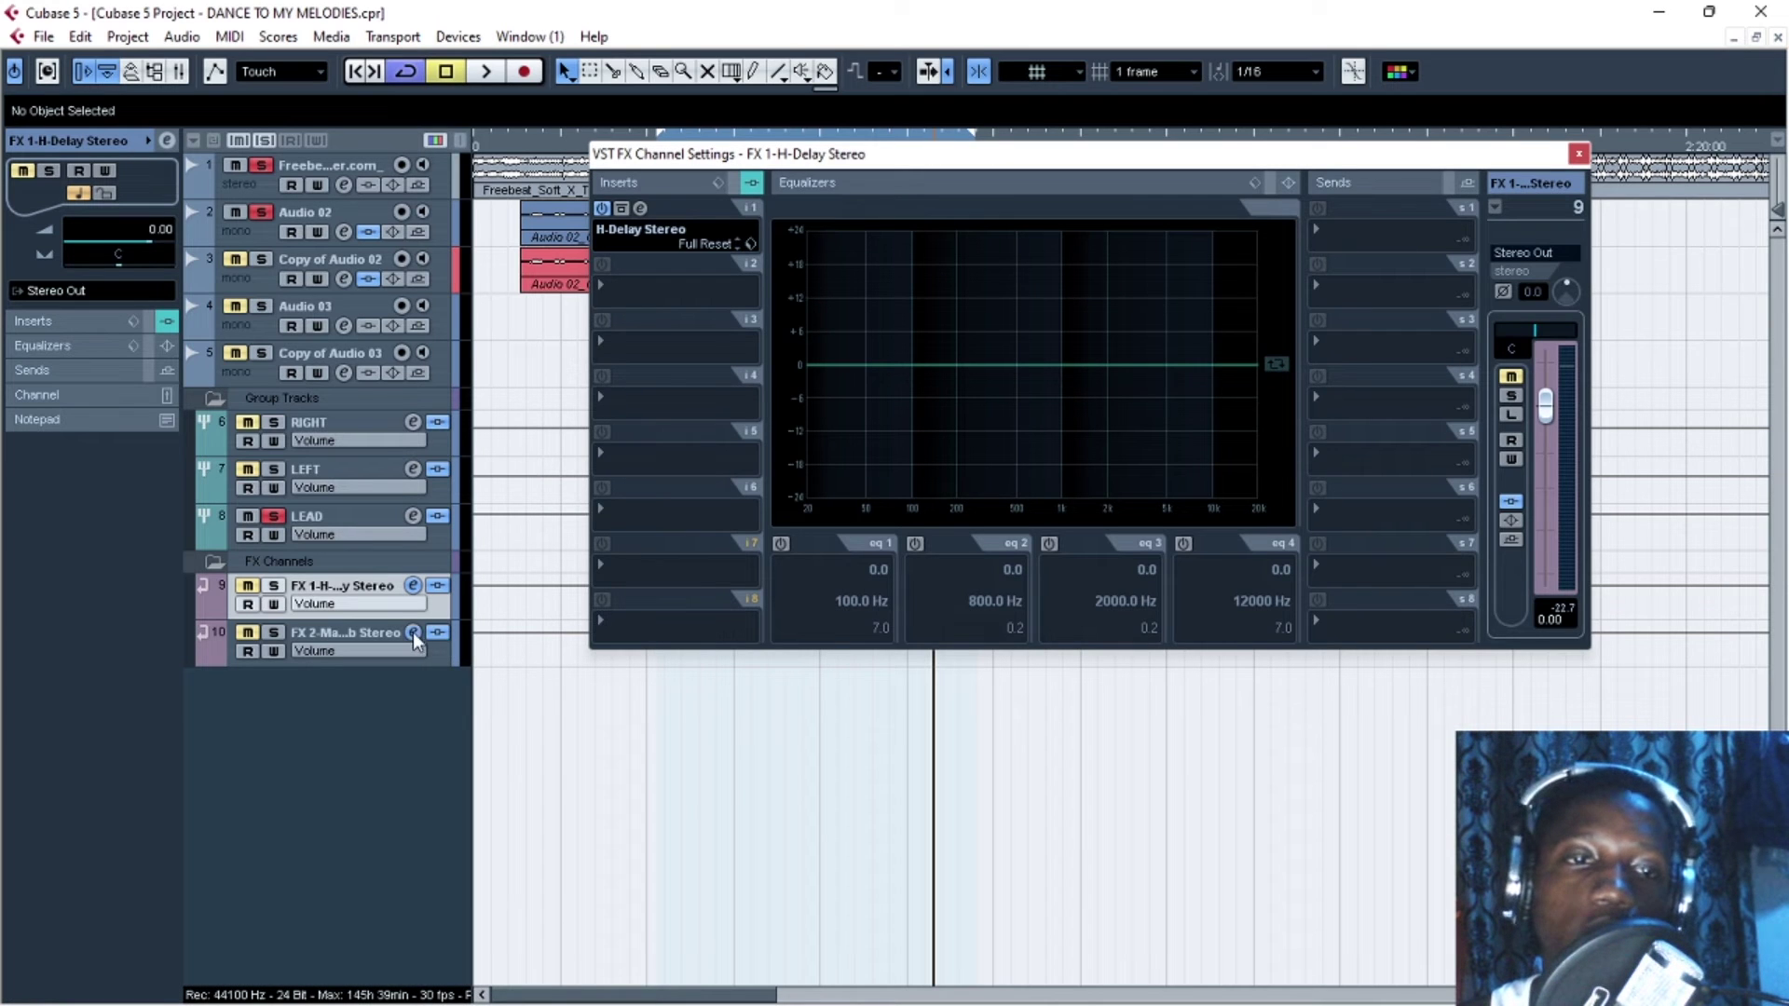
{"action": "left_click", "coordinate": [412, 632]}
{"action": "left_click", "coordinate": [412, 632]}
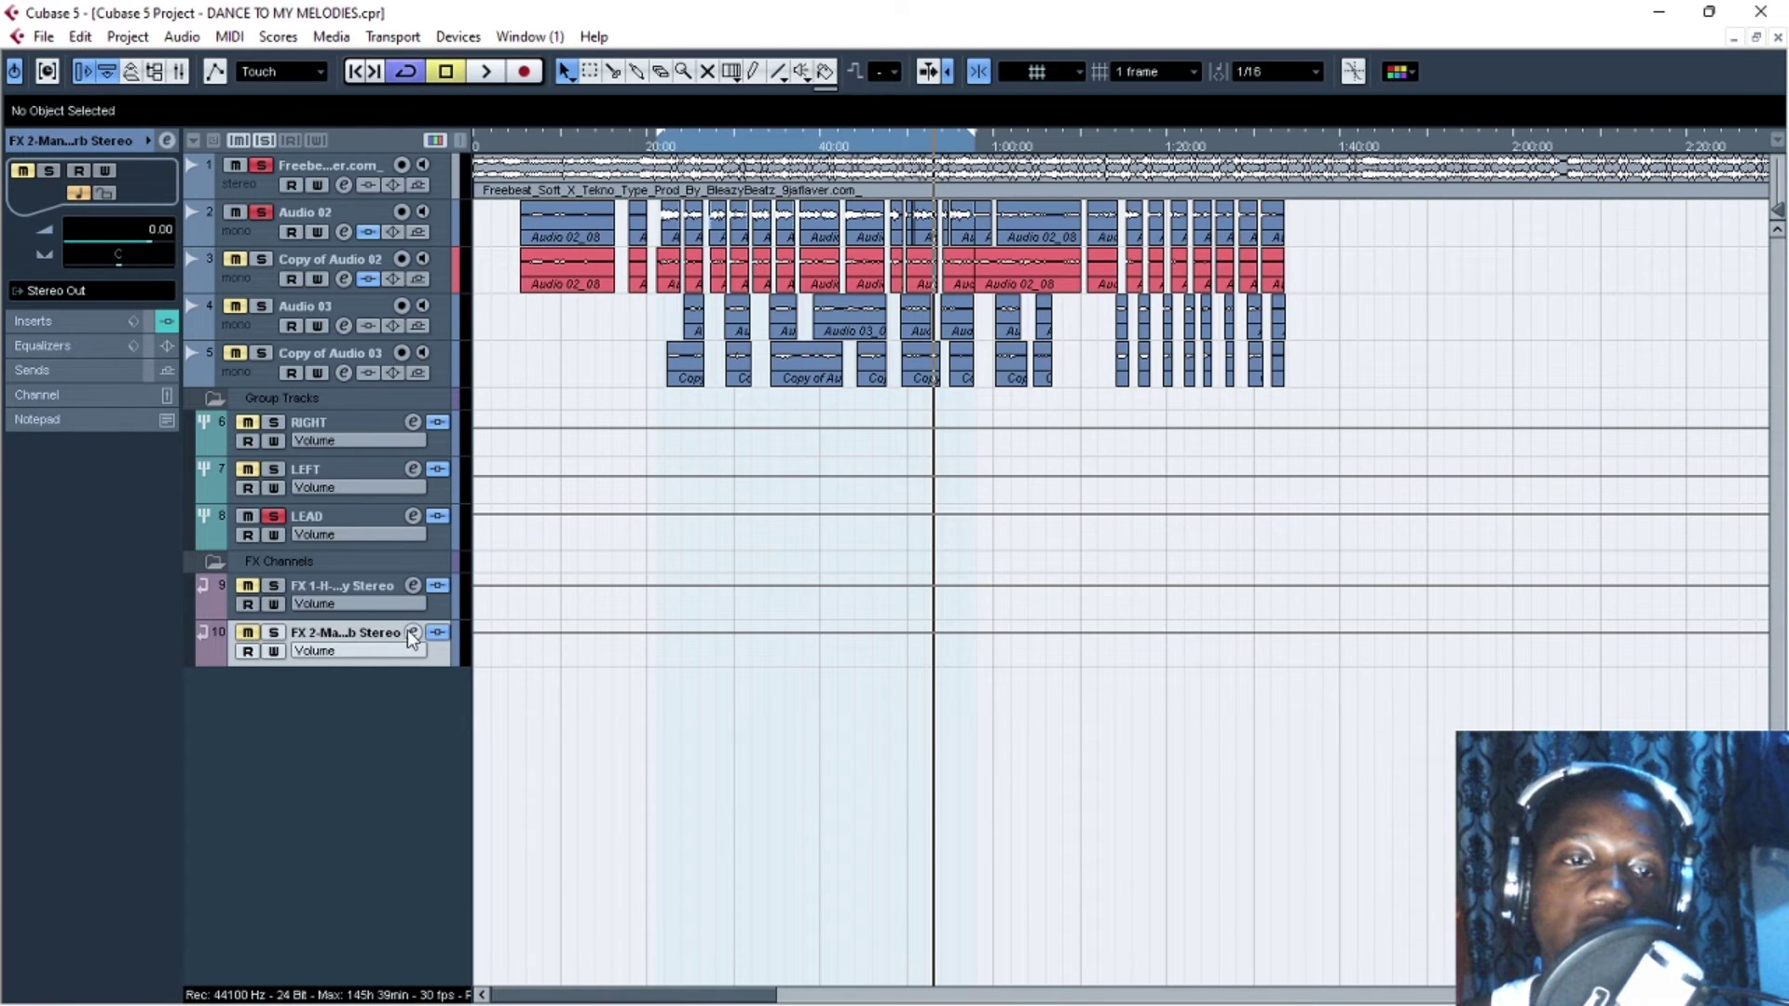
Unmute and solo both FX channels, and open the MannyM Reverb editor on FX 2 with the Plate reverb type selected
{"action": "left_click", "coordinate": [247, 632]}
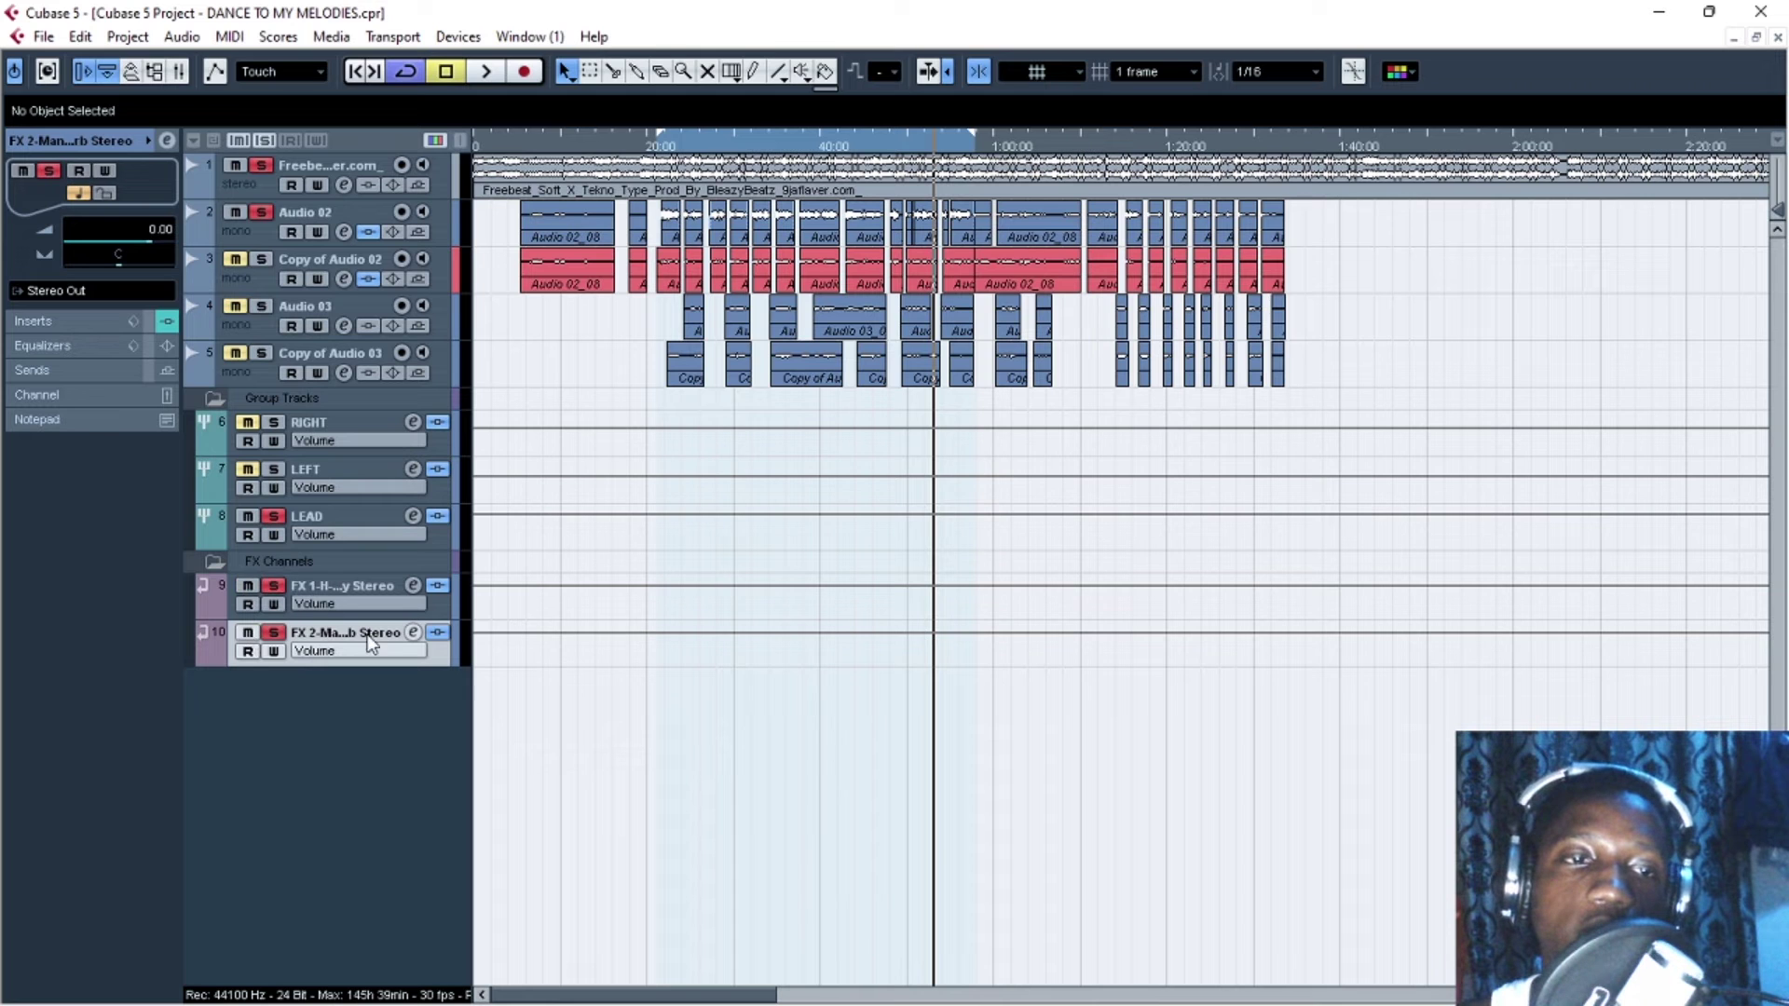
{"action": "left_click", "coordinate": [412, 633]}
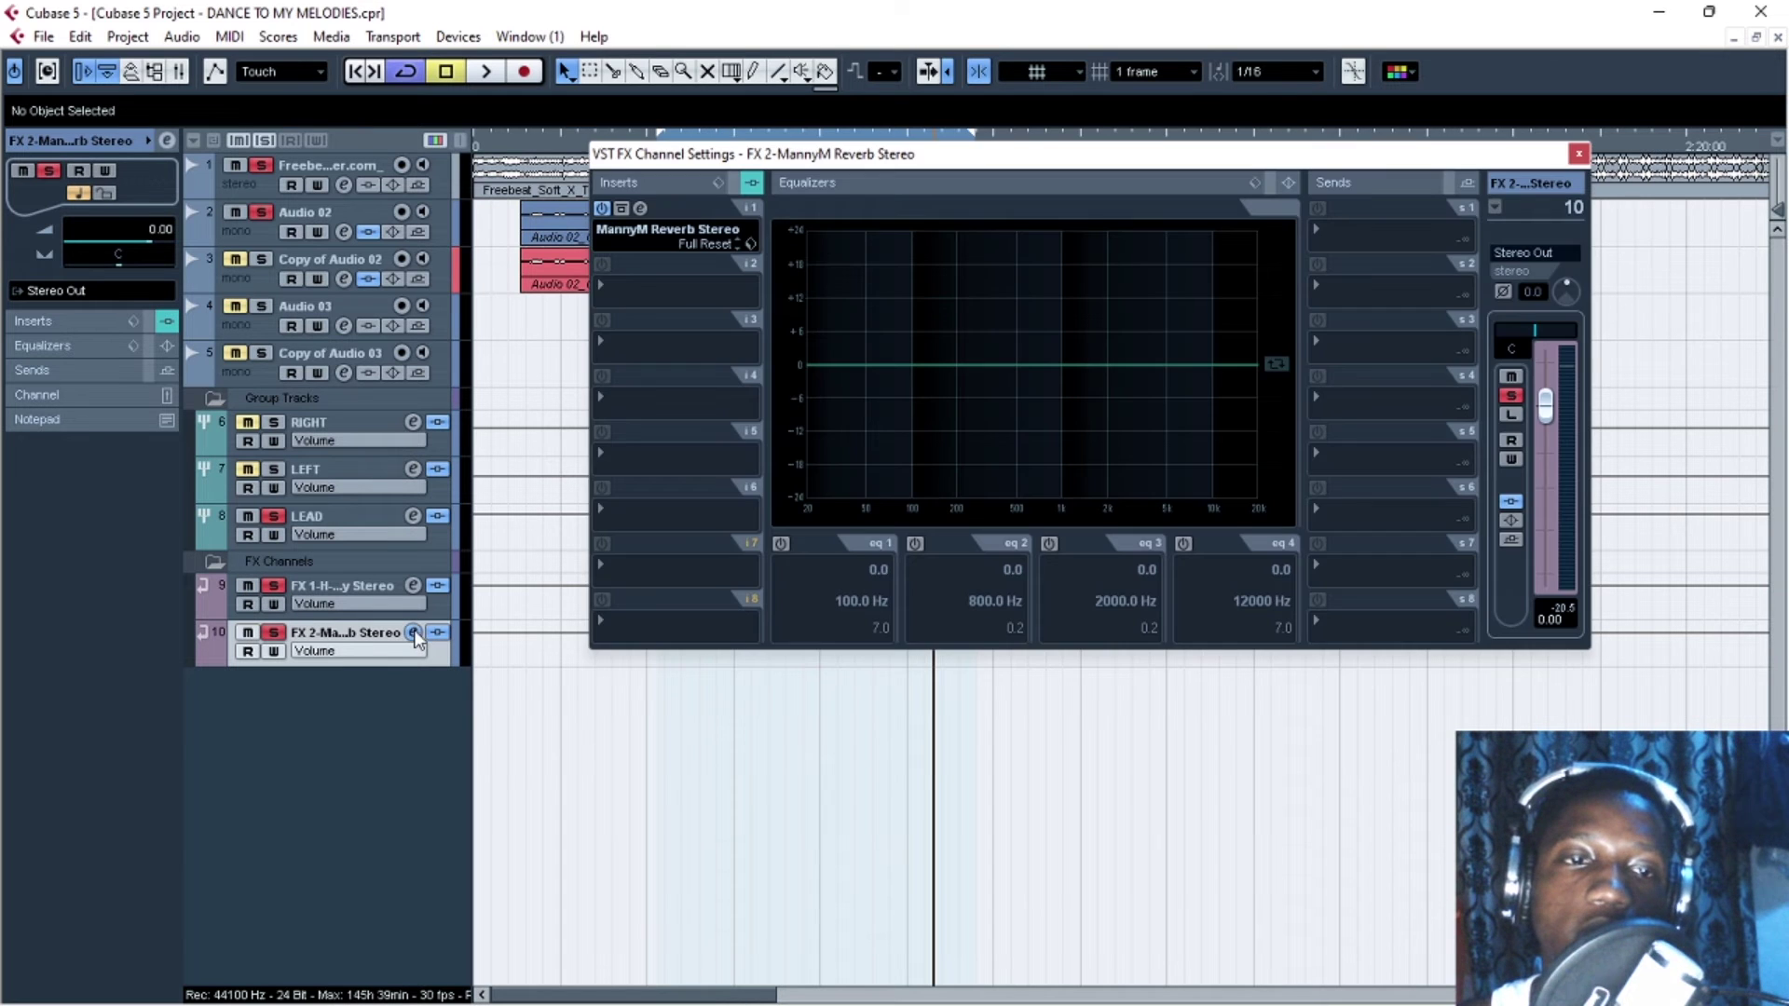
{"action": "left_click", "coordinate": [649, 231]}
{"action": "left_click_drag", "start_coordinate": [934, 255], "coordinate": [1047, 288]}
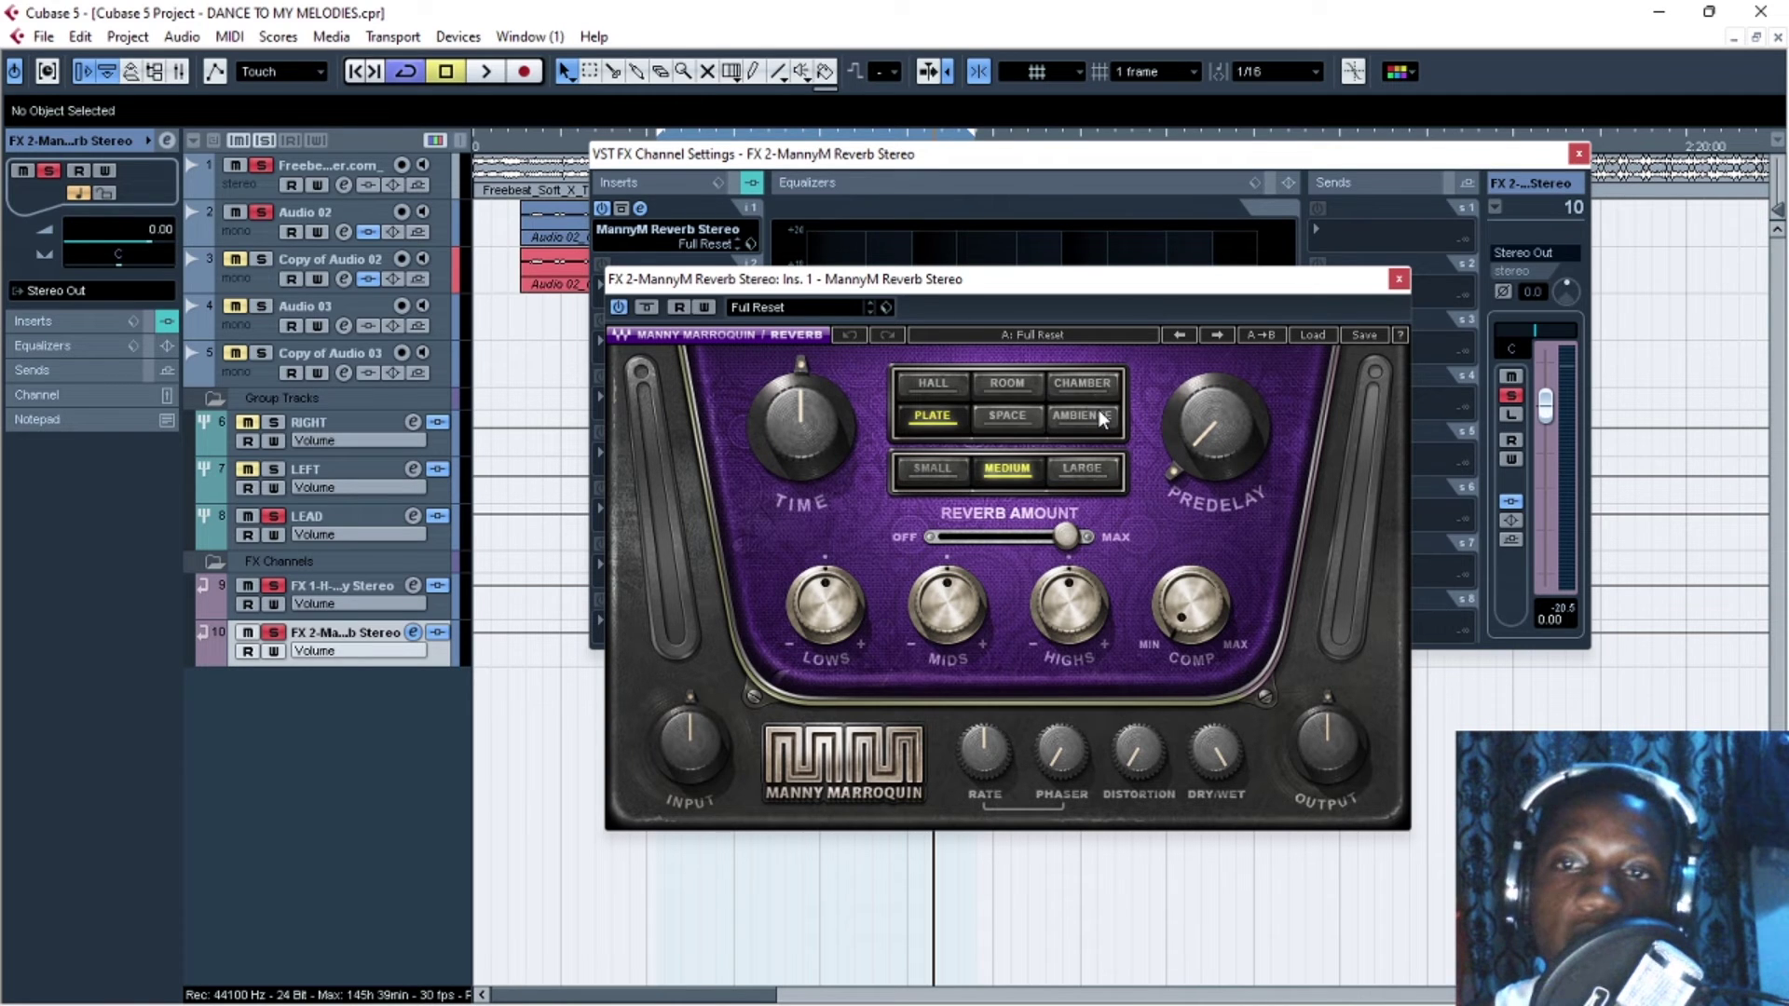
{"action": "left_click", "coordinate": [938, 419]}
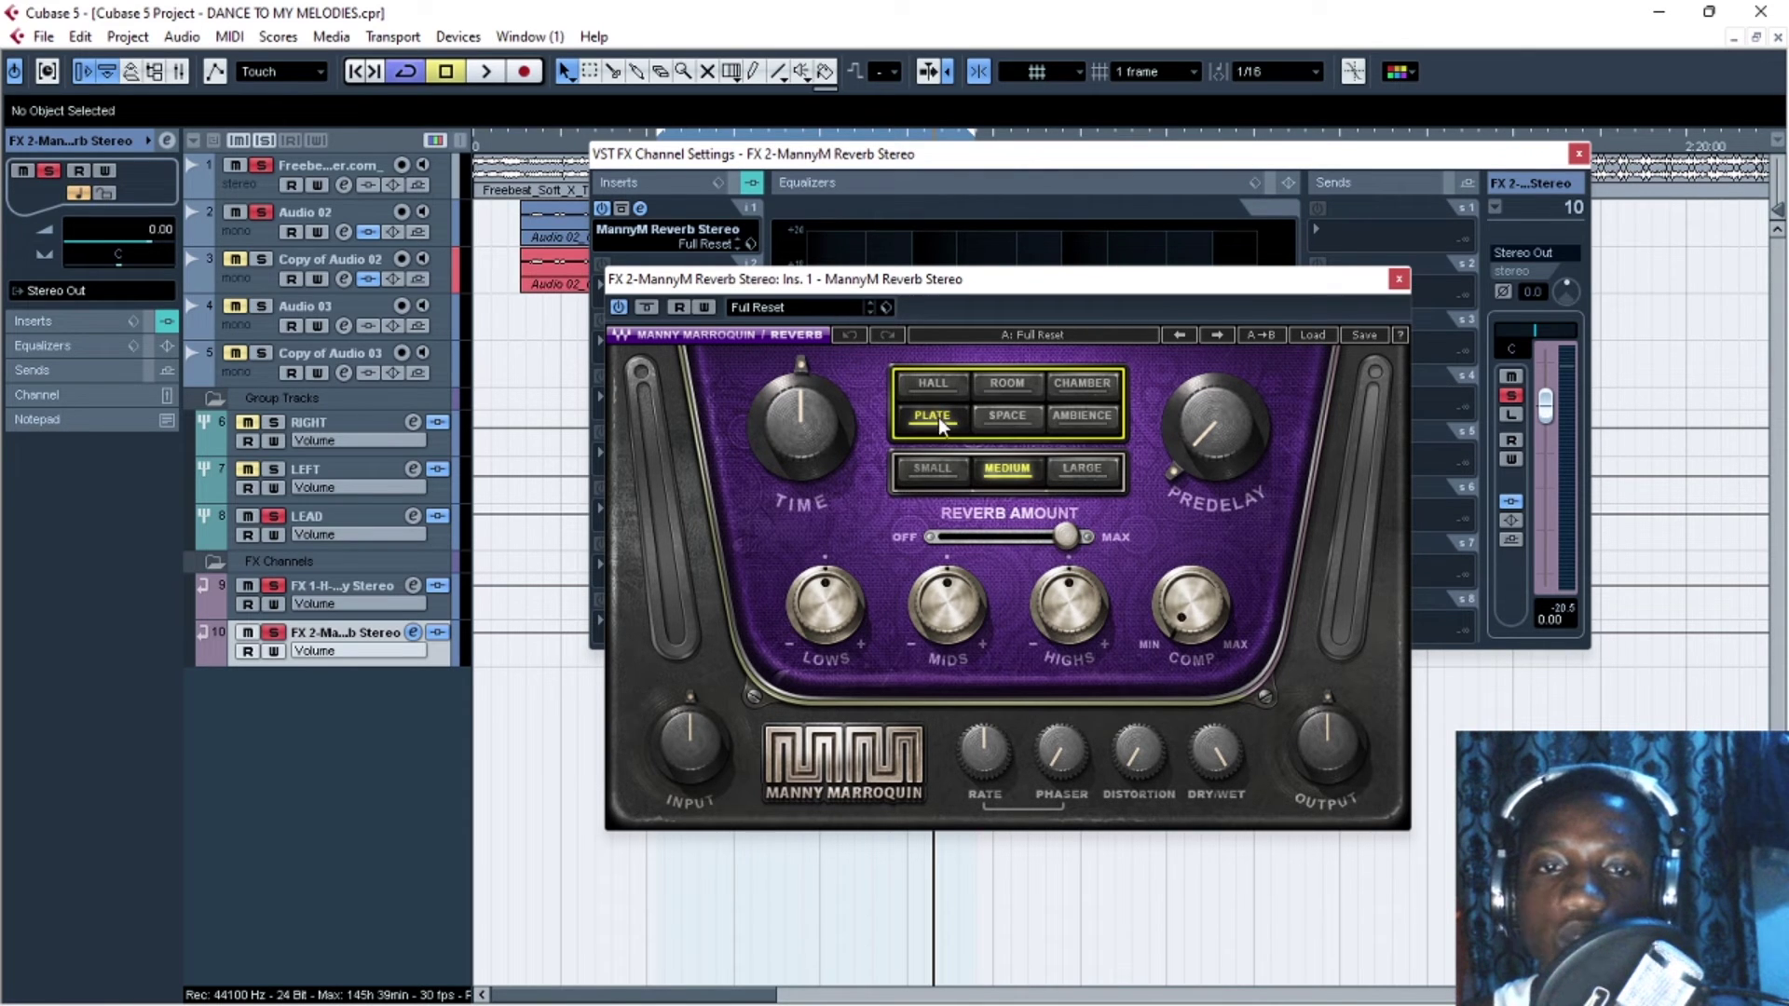
Close the MannyM Reverb editor, enable the LEAD channel's send to FX 2-MannyM Reverb, and return the playhead to the loop start
{"action": "left_click", "coordinate": [1399, 279]}
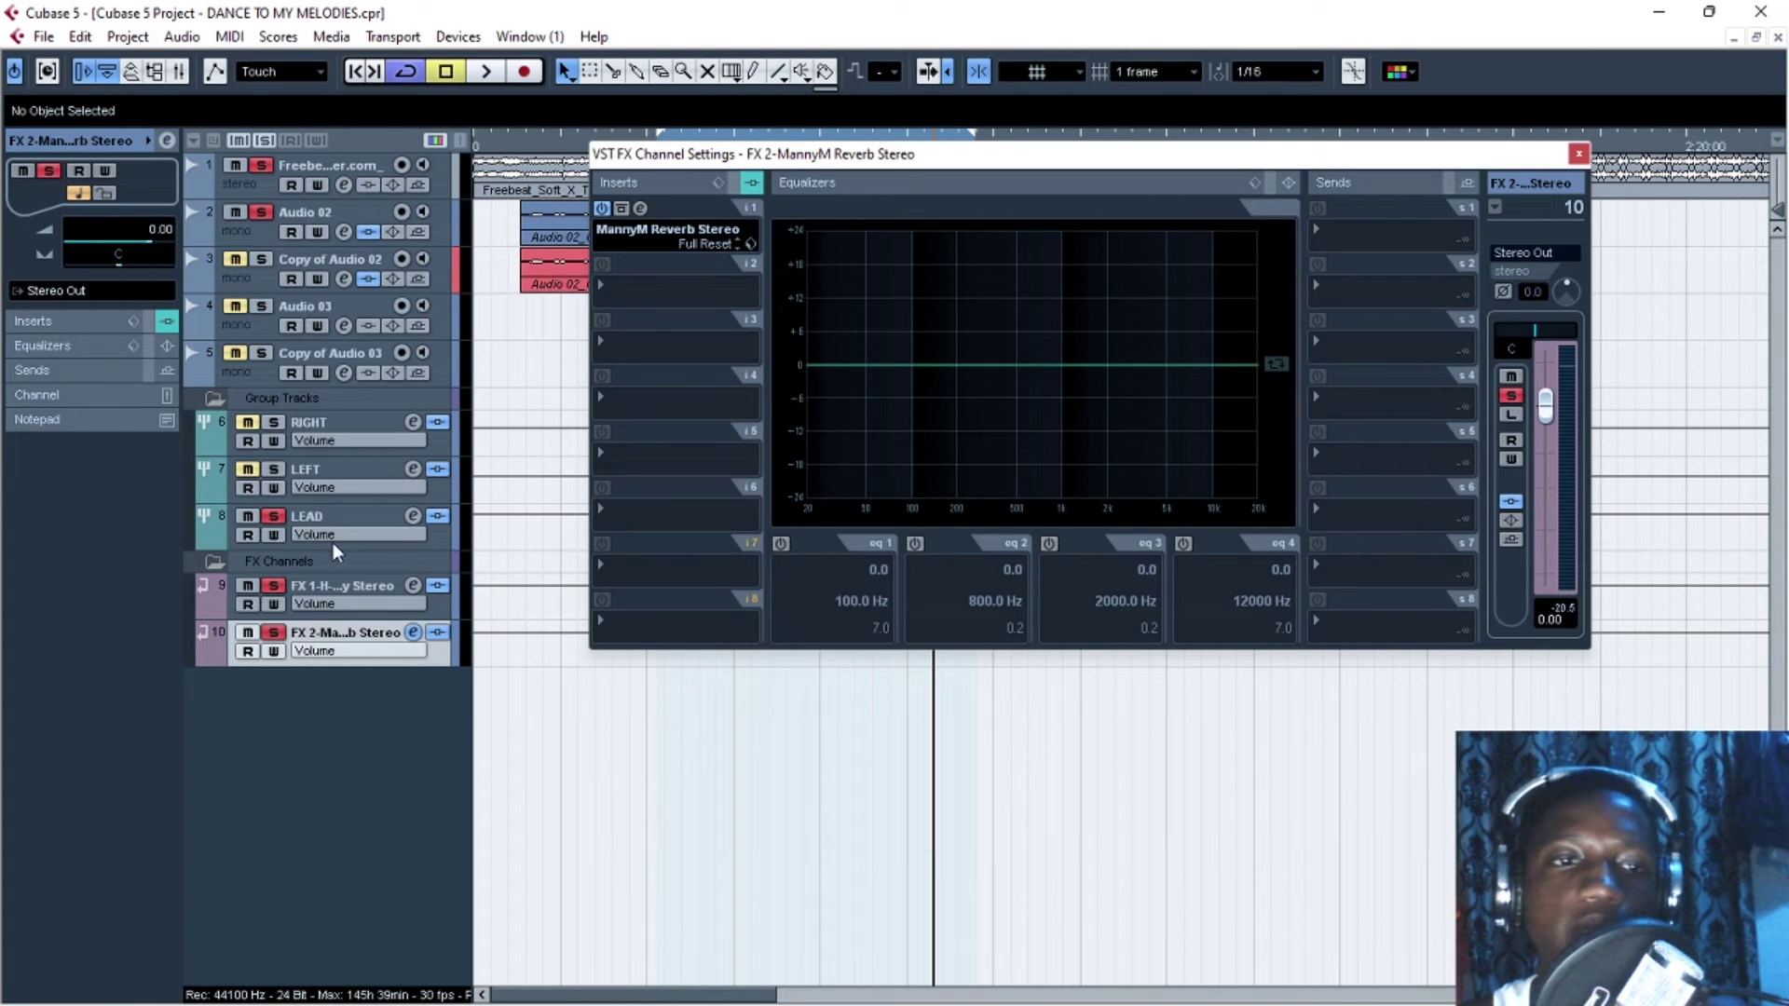
{"action": "left_click", "coordinate": [339, 511]}
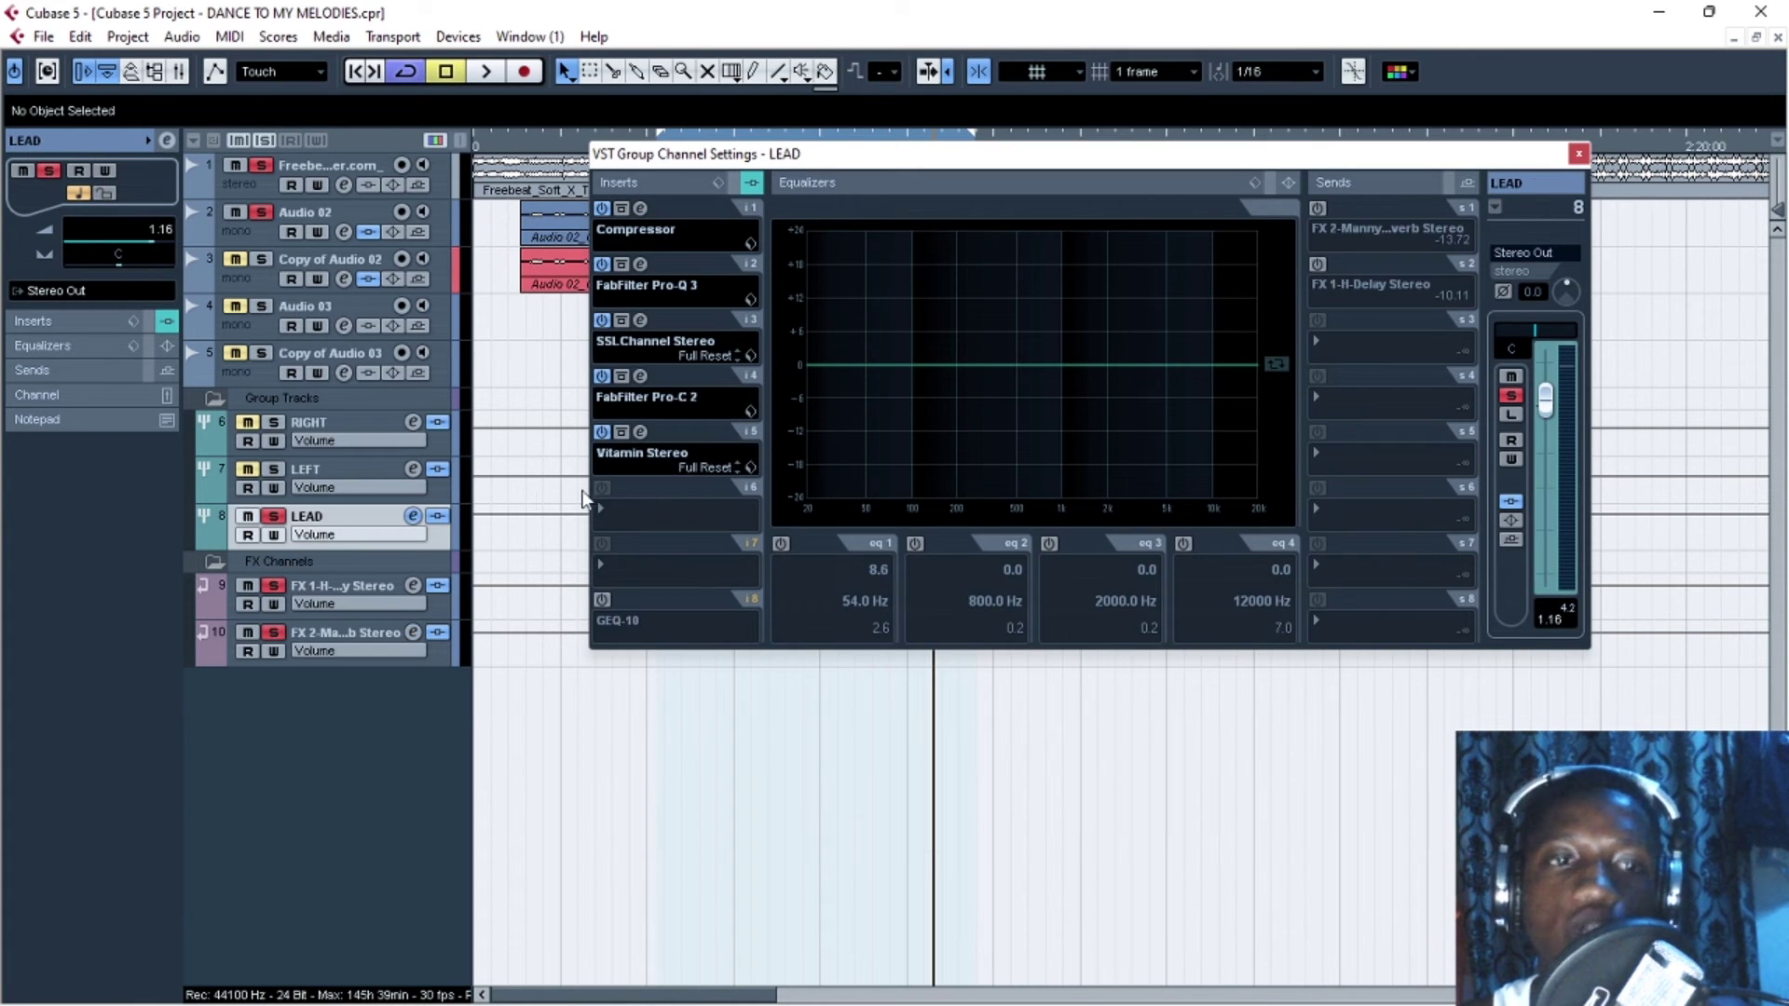
{"action": "left_click", "coordinate": [1318, 208]}
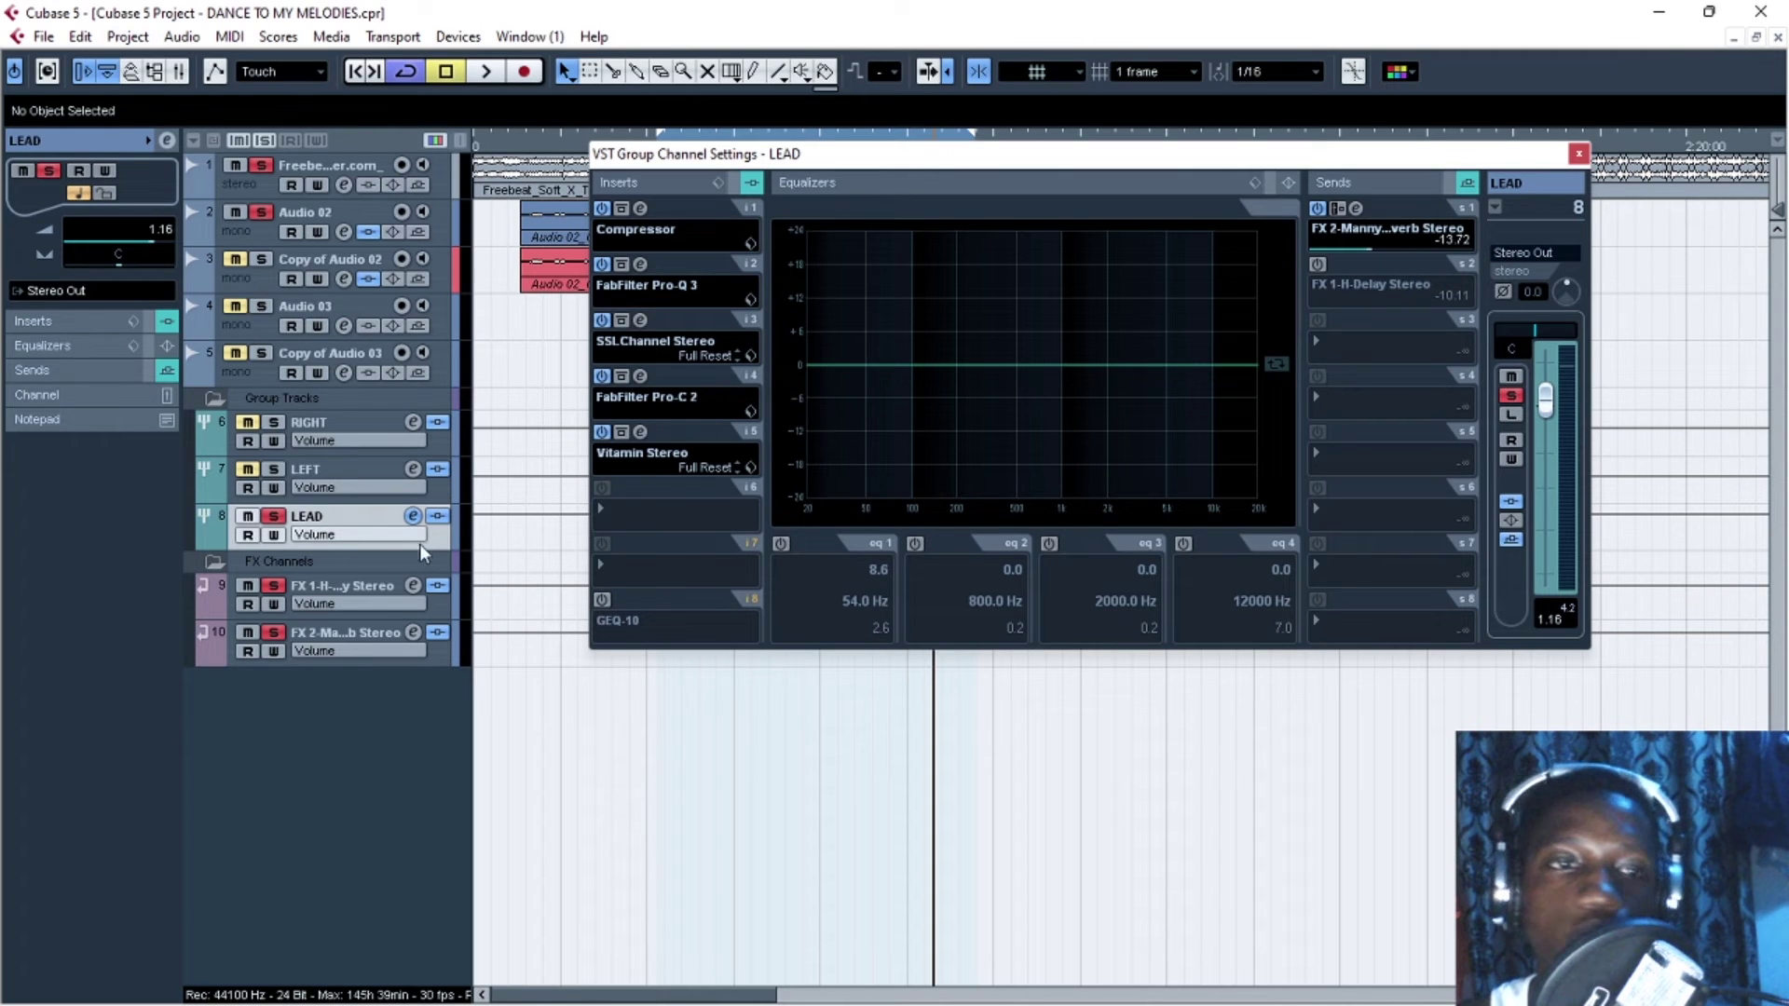
{"action": "left_click_drag", "start_coordinate": [685, 166], "coordinate": [690, 282]}
{"action": "left_click", "coordinate": [659, 153]}
{"action": "left_click_drag", "start_coordinate": [660, 152], "coordinate": [658, 153]}
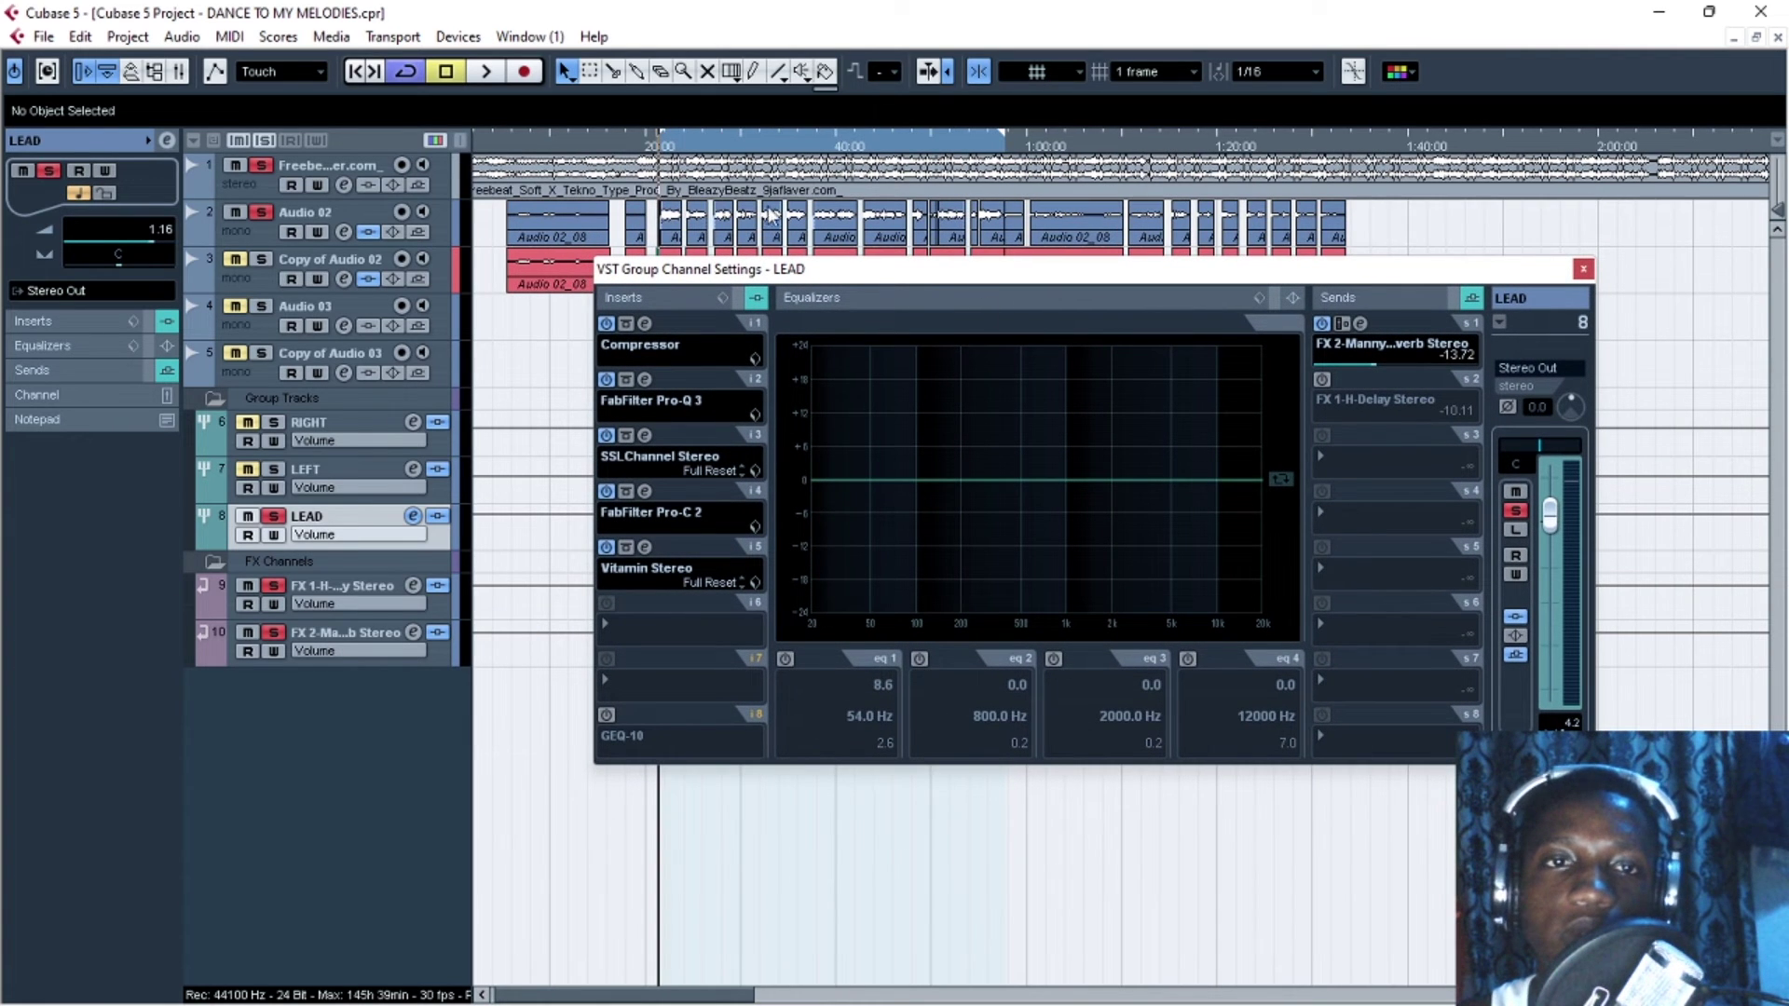
Open the MannyM Reverb editor from the LEAD send and audition the loop while checking the reverb amount
{"action": "left_click", "coordinate": [1358, 324]}
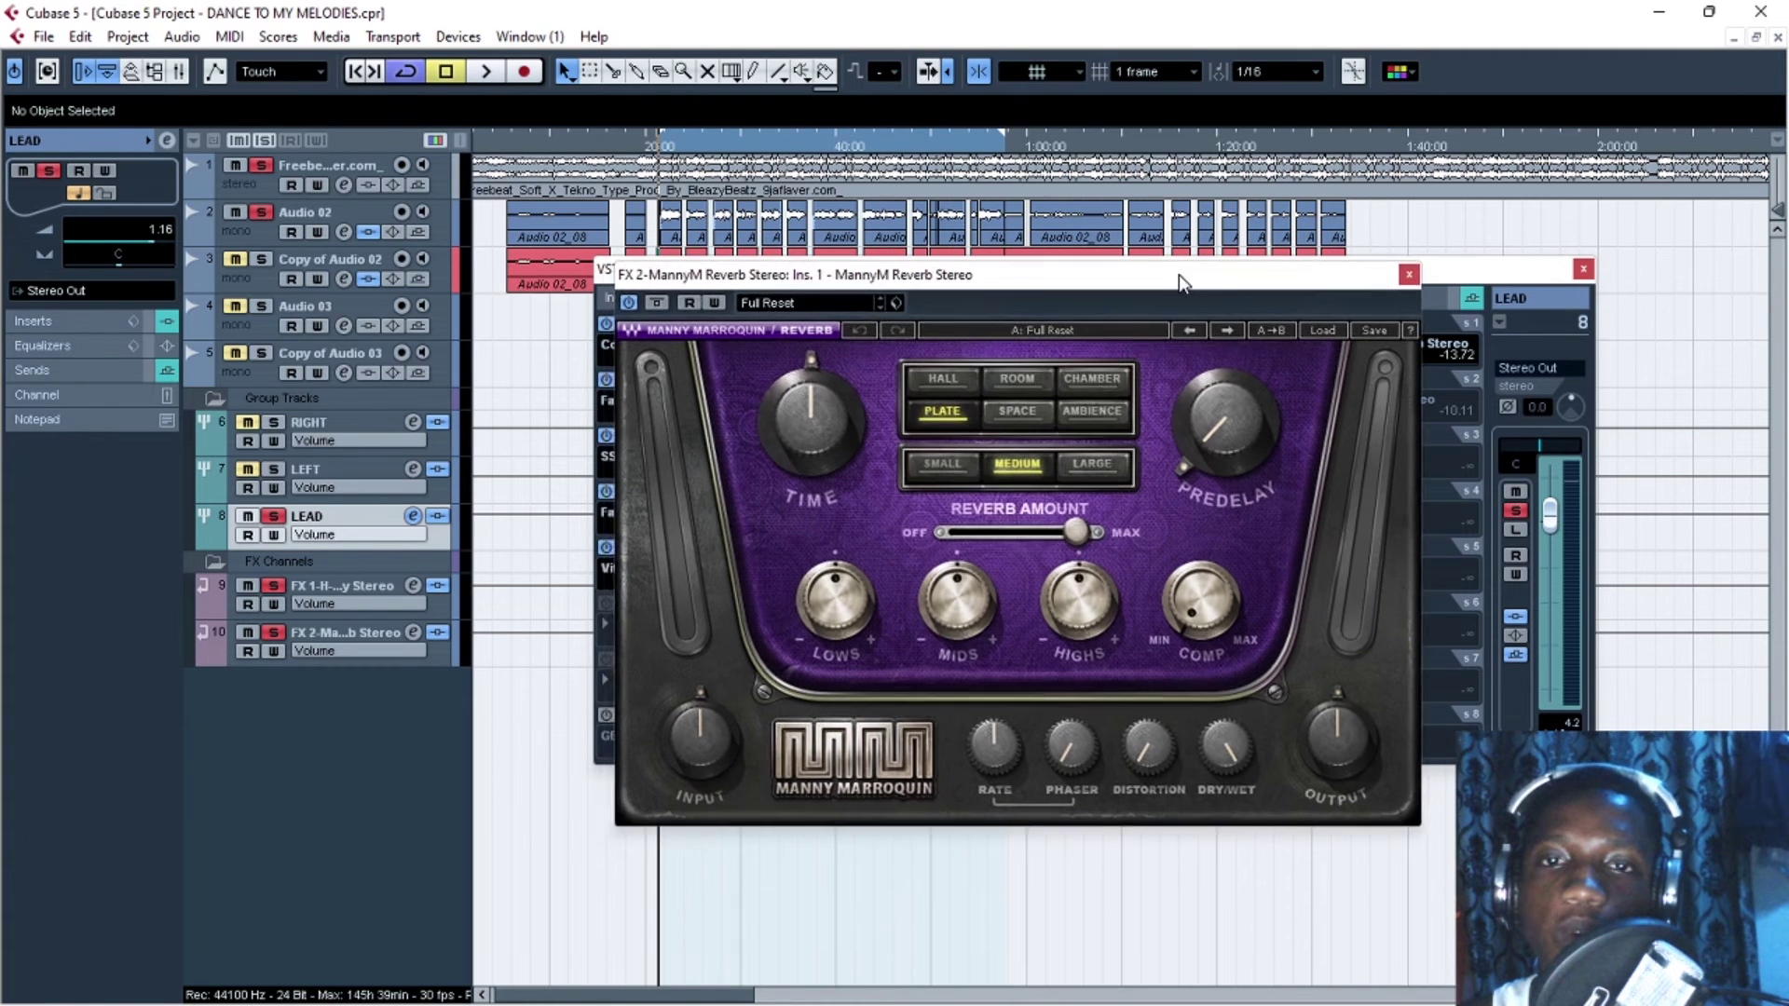
{"action": "left_click_drag", "start_coordinate": [1179, 283], "coordinate": [1144, 289]}
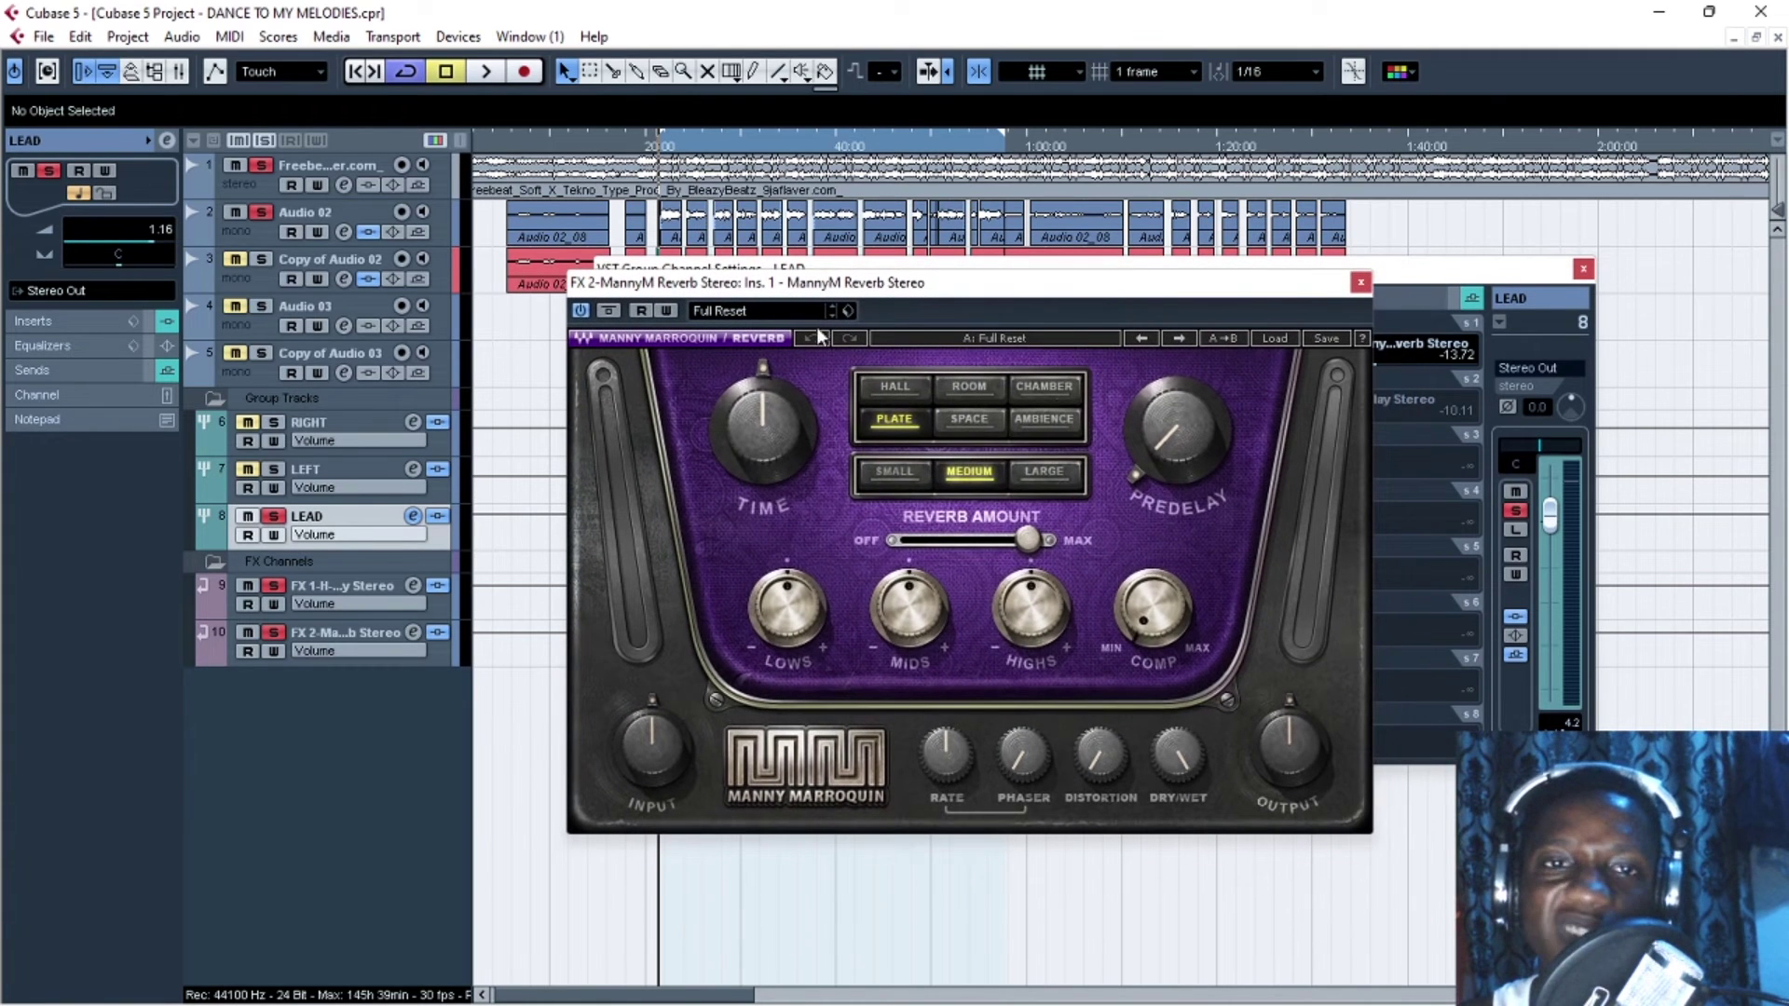
{"action": "key", "text": "space"}
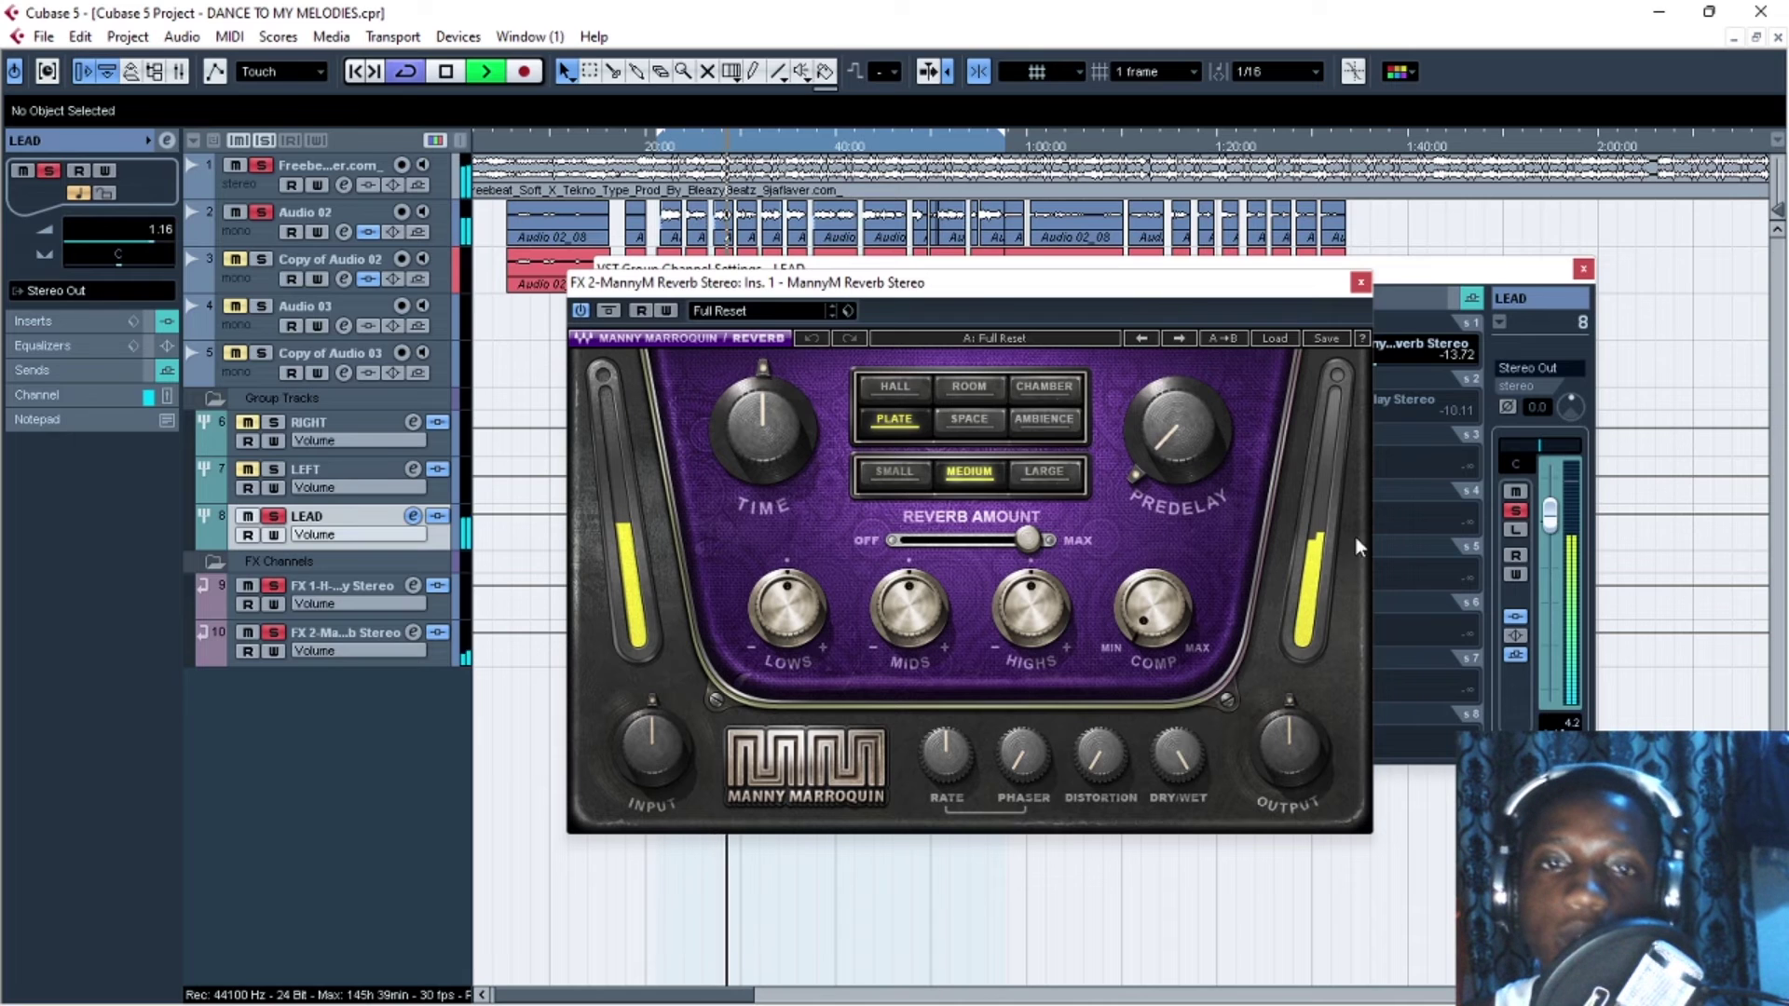
{"action": "left_click_drag", "start_coordinate": [1200, 289], "coordinate": [1162, 318]}
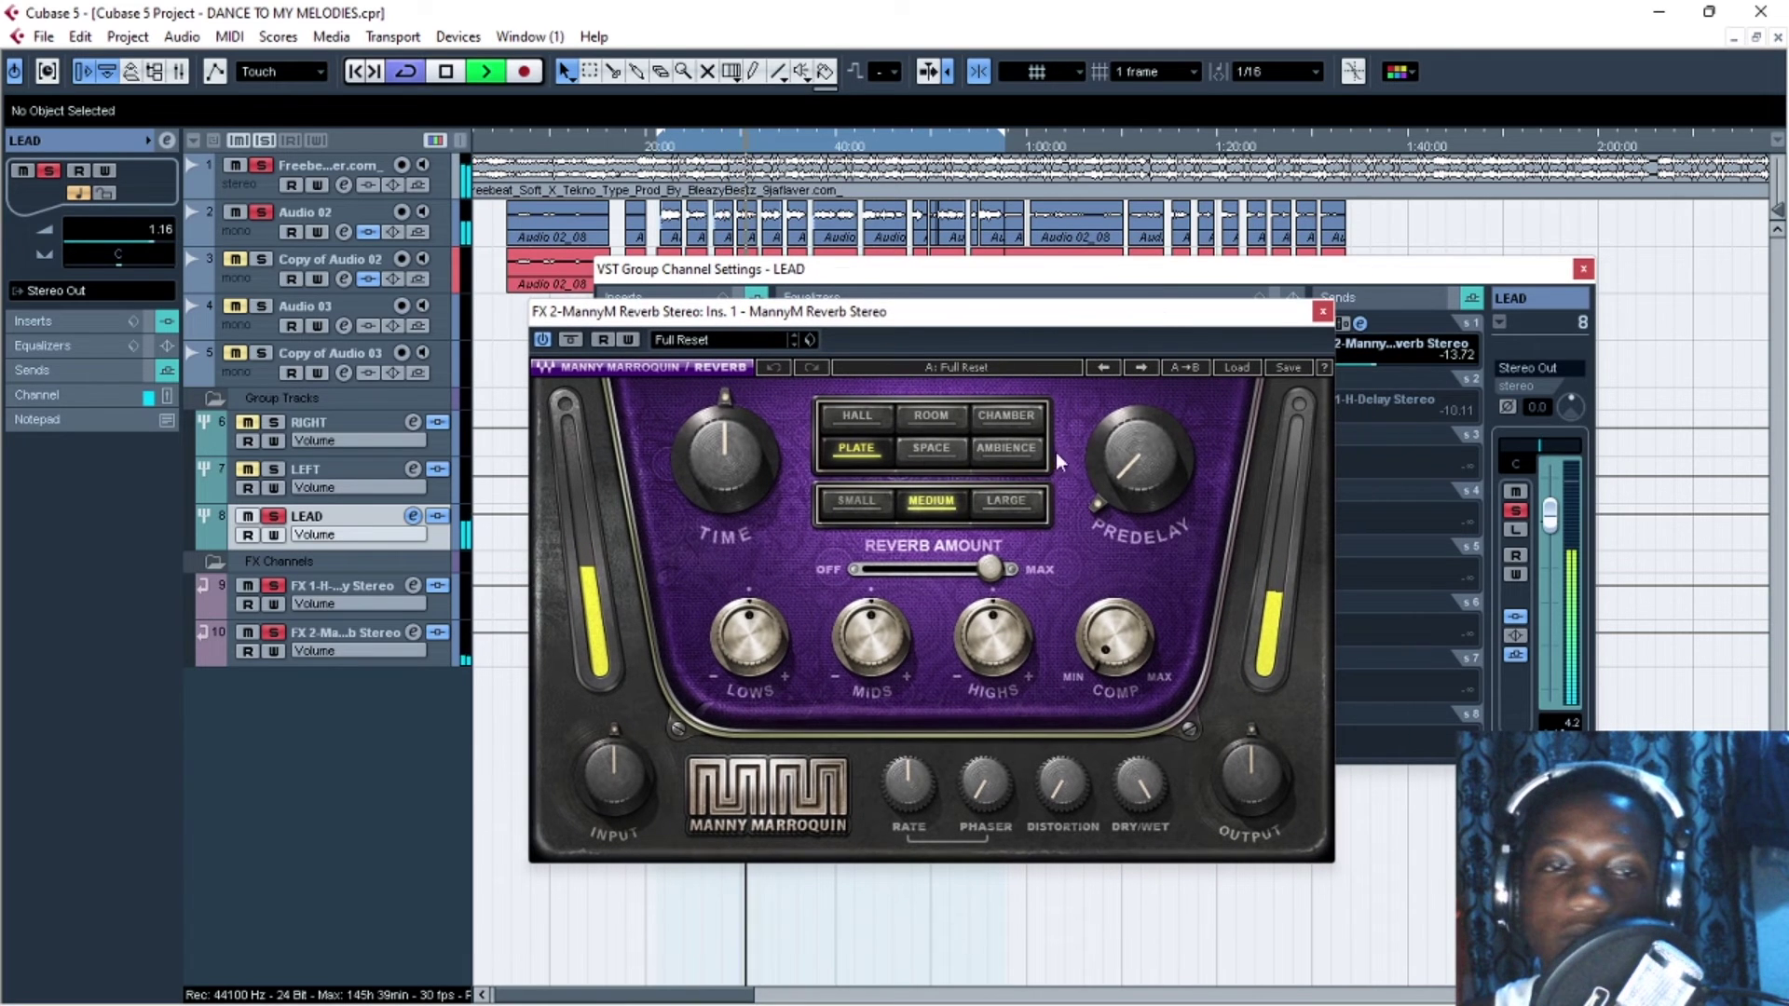
{"action": "mouse_move", "coordinate": [987, 572]}
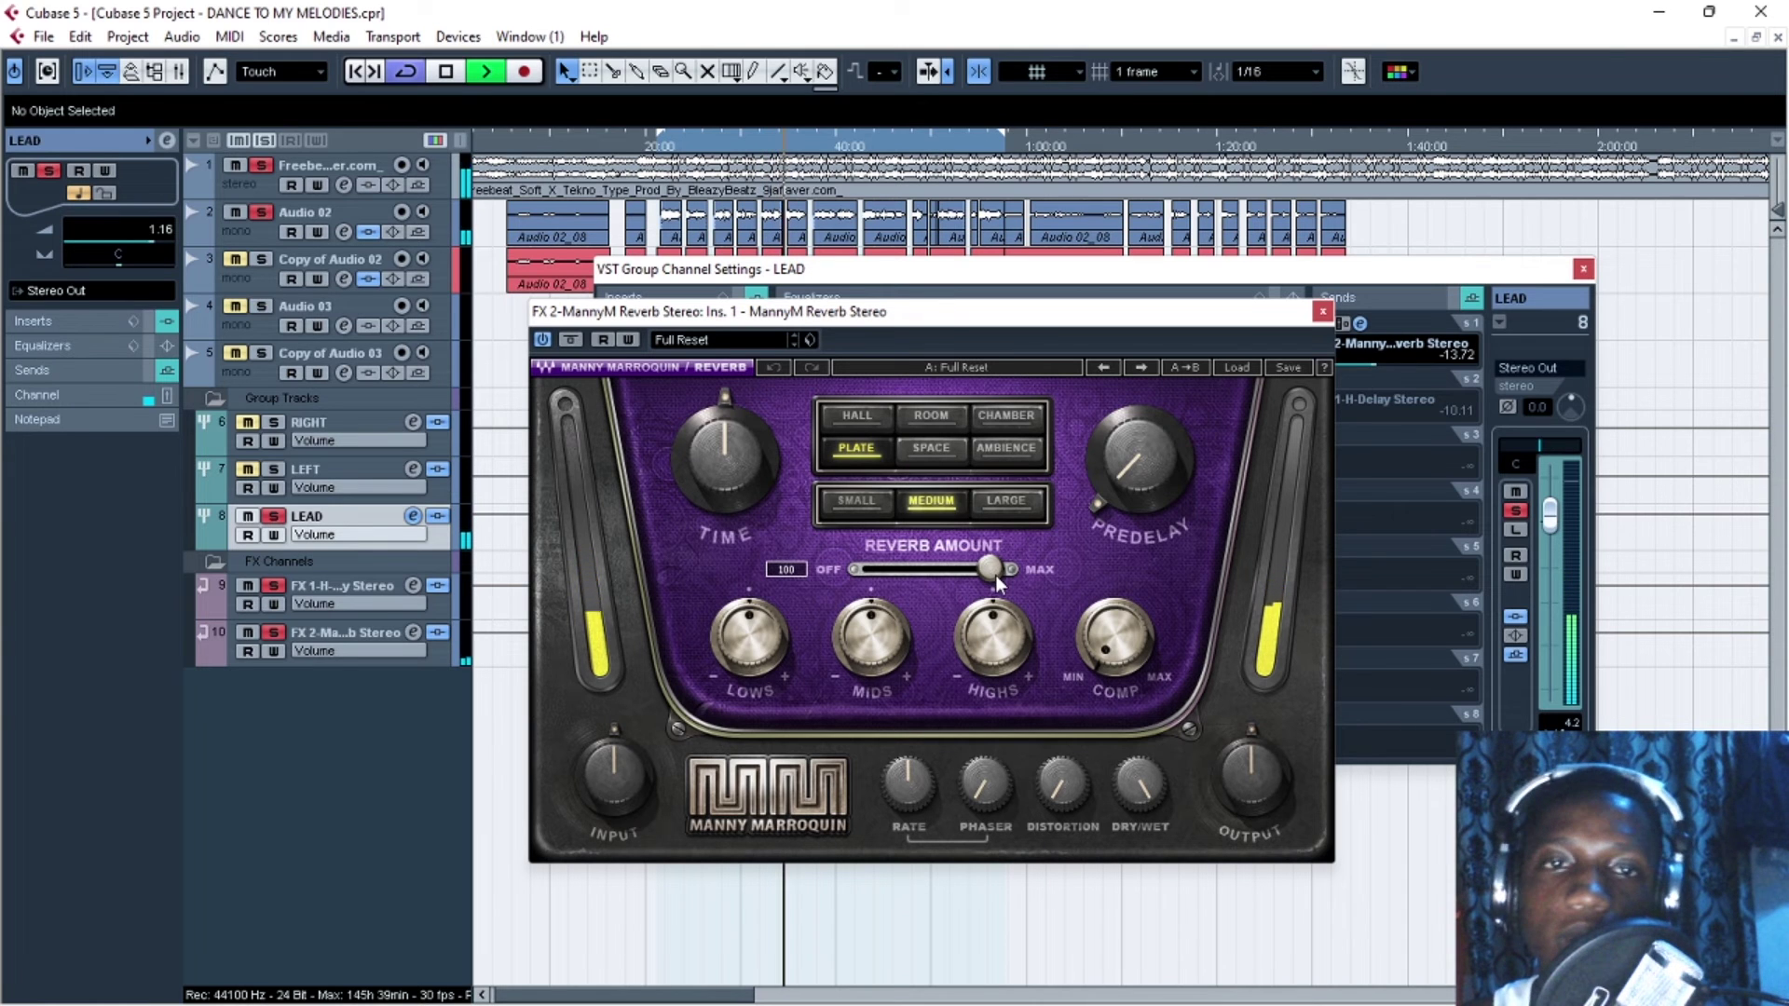
{"action": "key", "text": "space"}
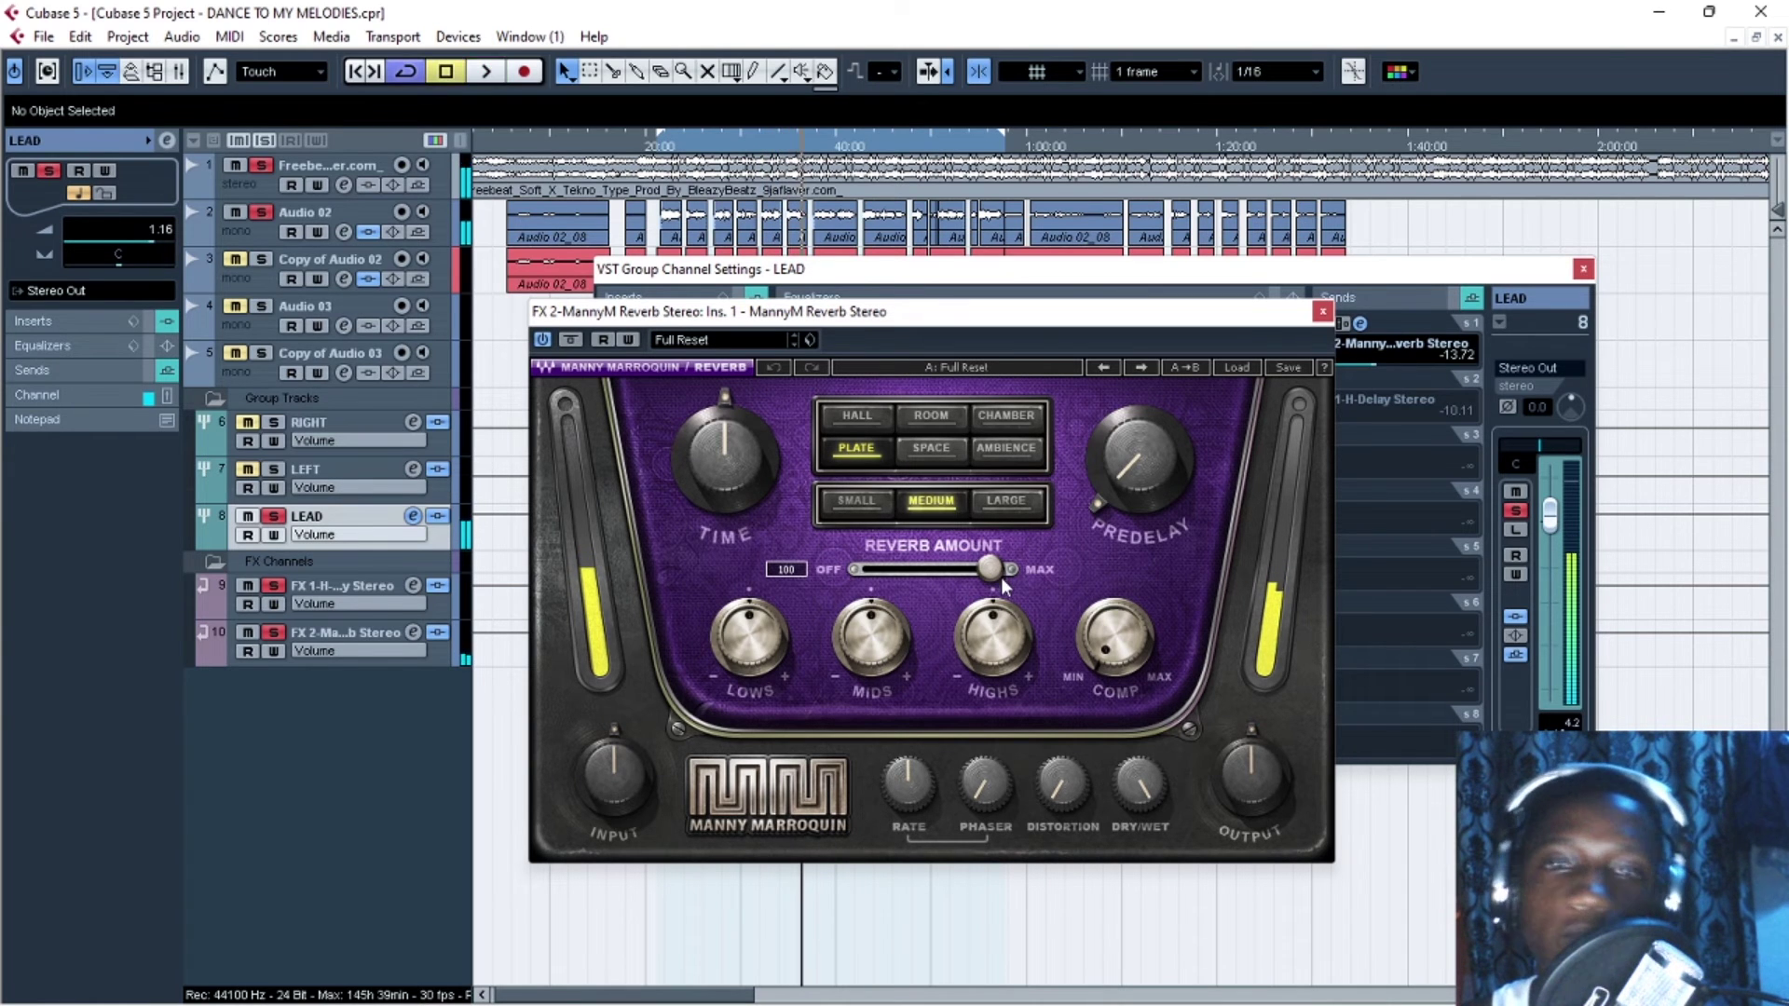
Lower the LEAD channel's MannyM Reverb send to -17.85 and audition the loop with the reverb editor open
{"action": "left_click_drag", "start_coordinate": [1222, 315], "coordinate": [1253, 430]}
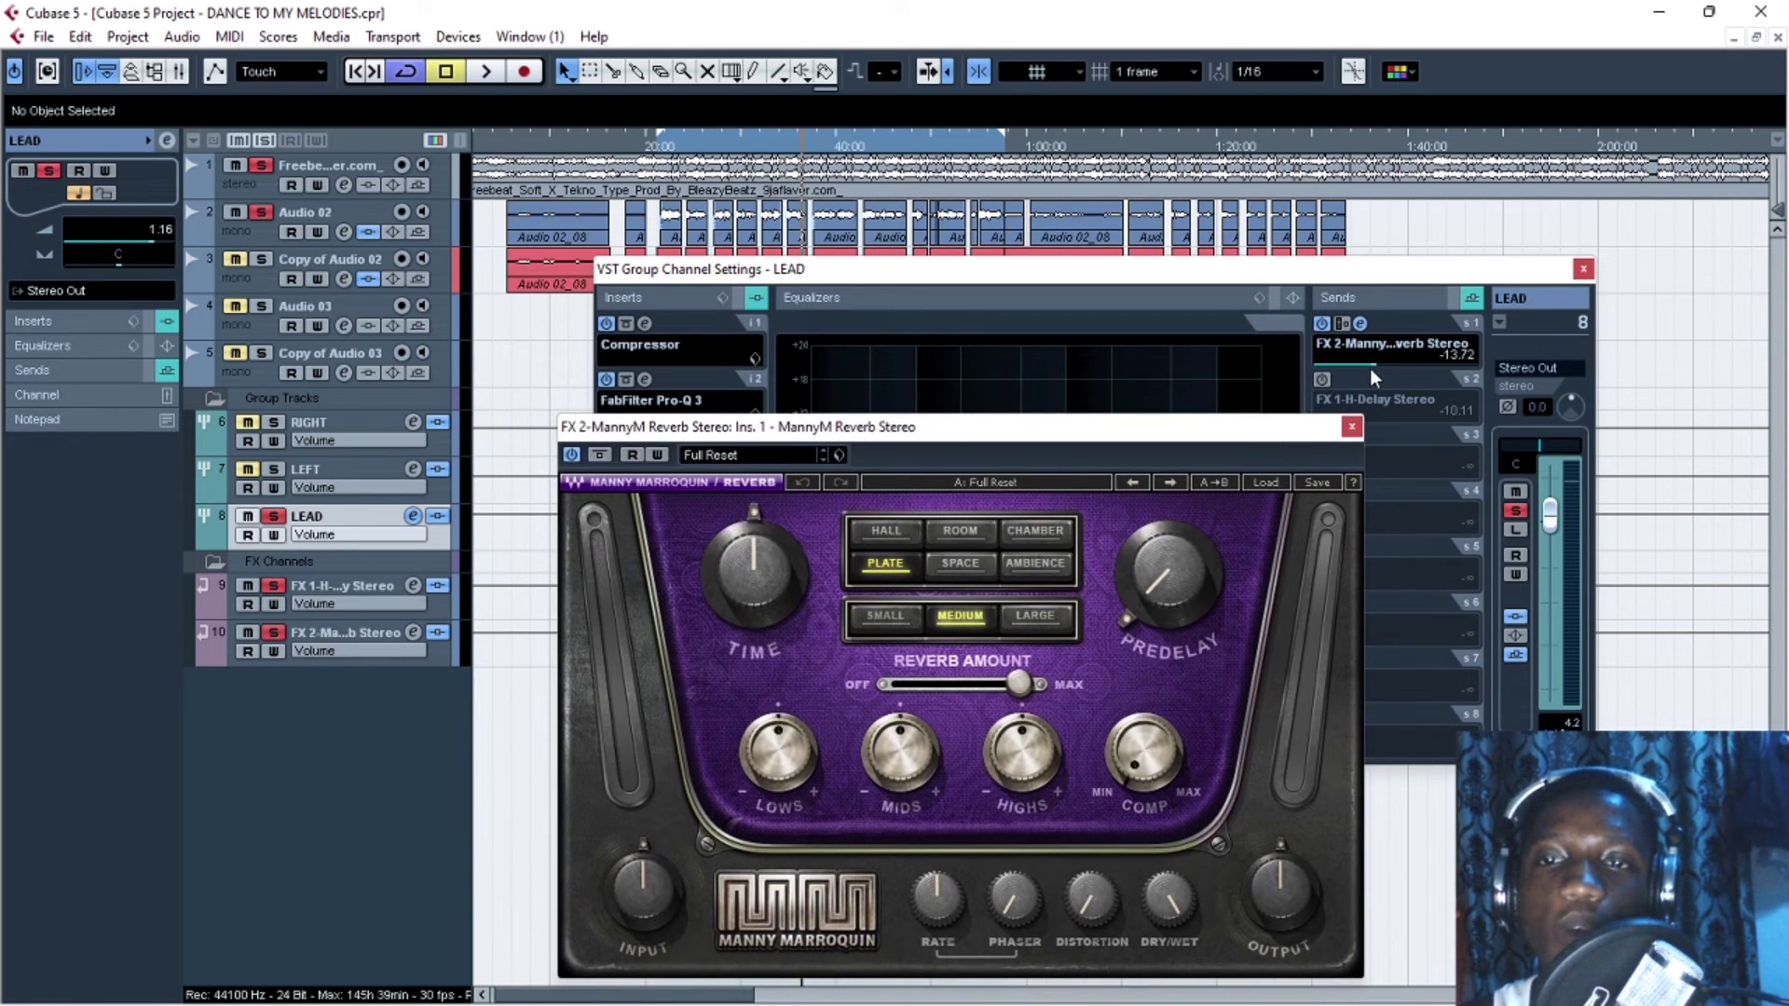
{"action": "left_click_drag", "start_coordinate": [1376, 363], "coordinate": [1364, 367]}
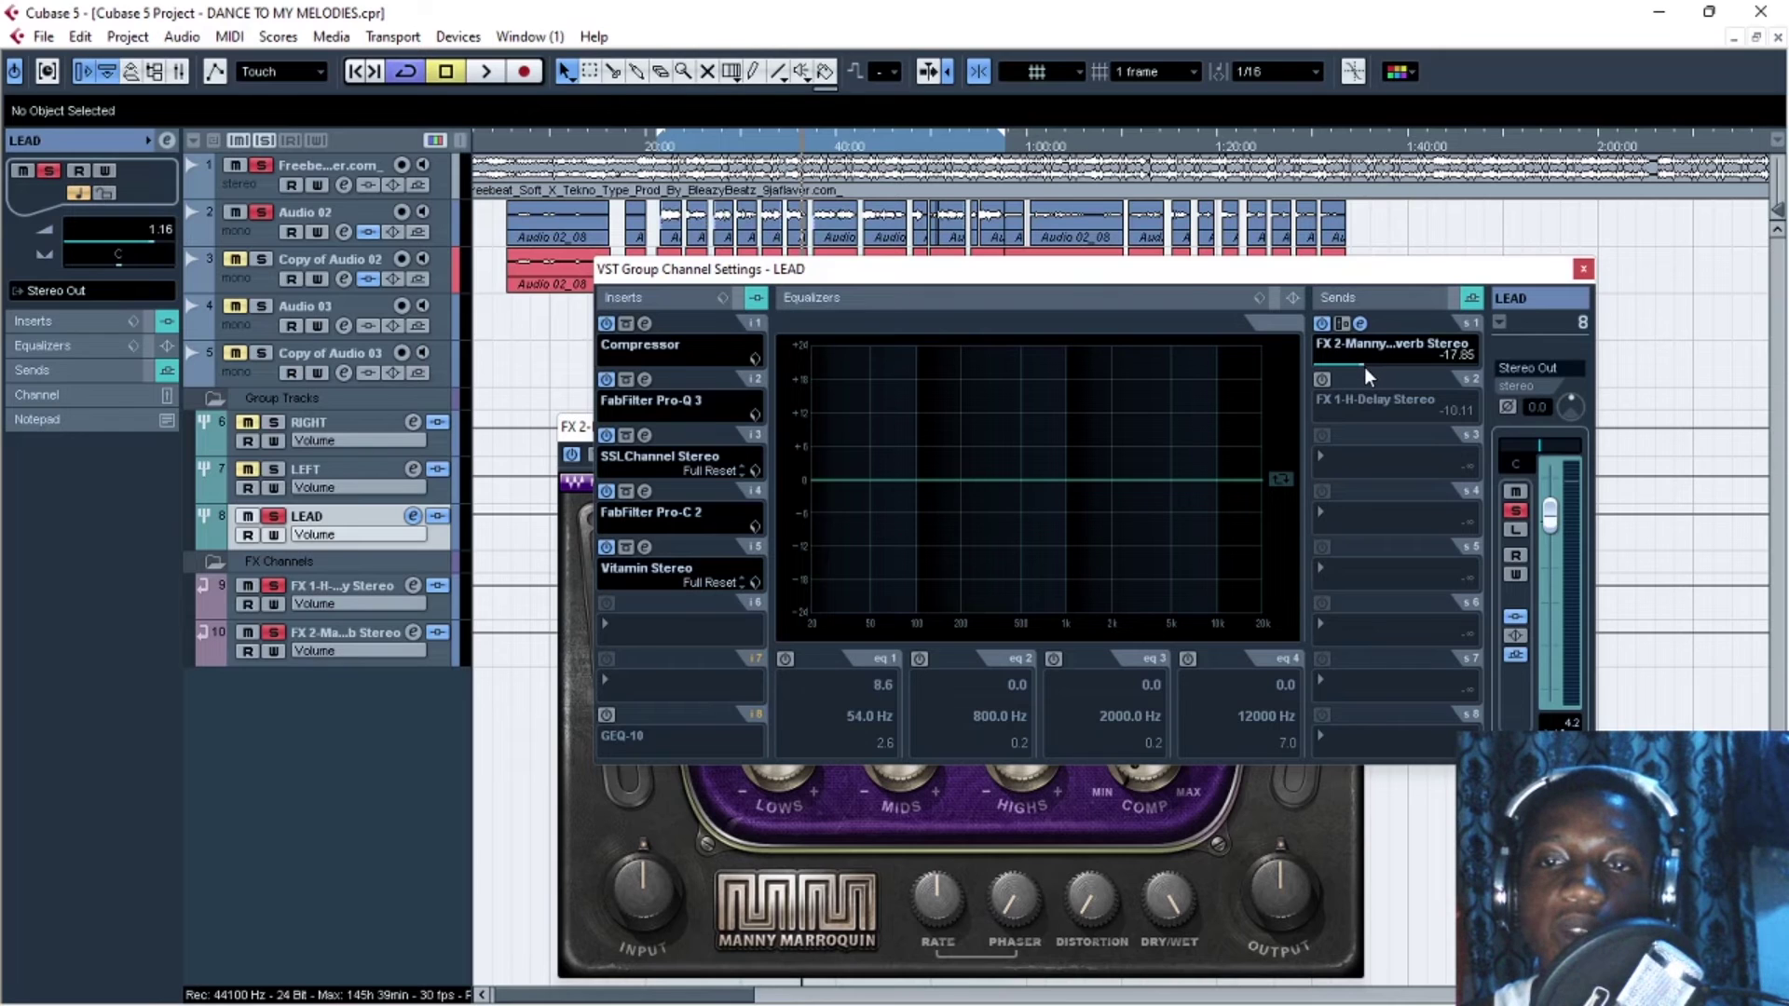
{"action": "left_click", "coordinate": [669, 149]}
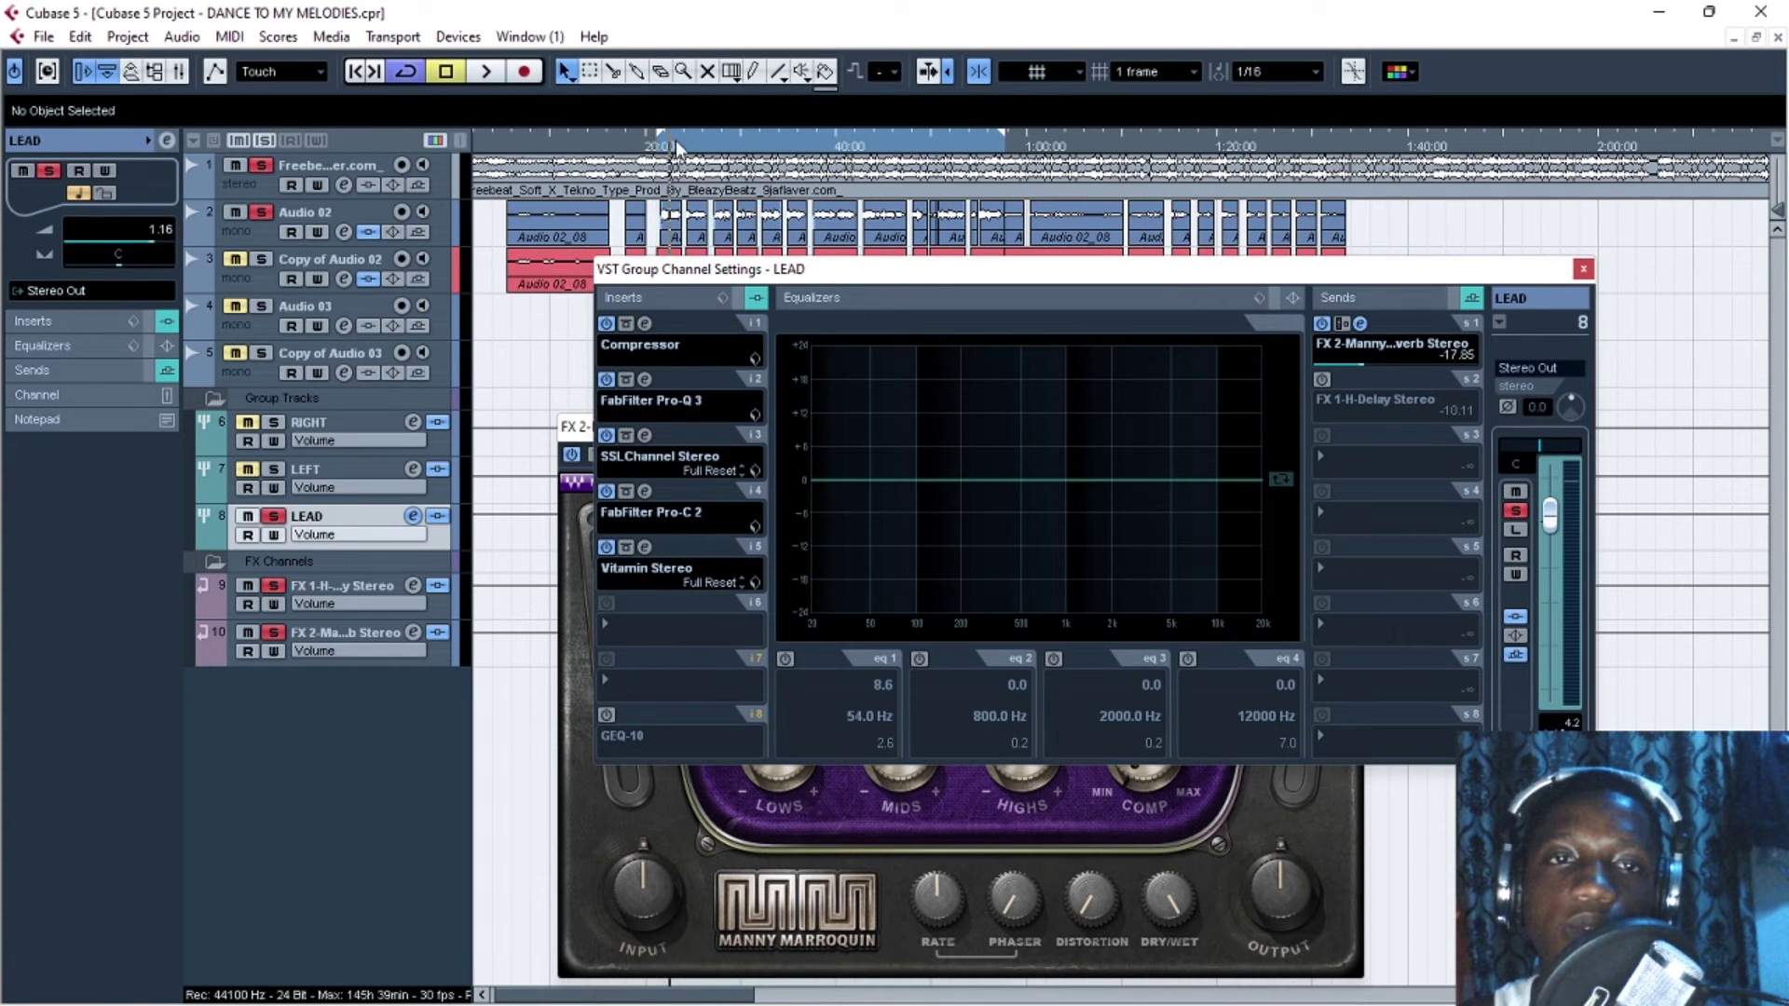
{"action": "key", "text": "space"}
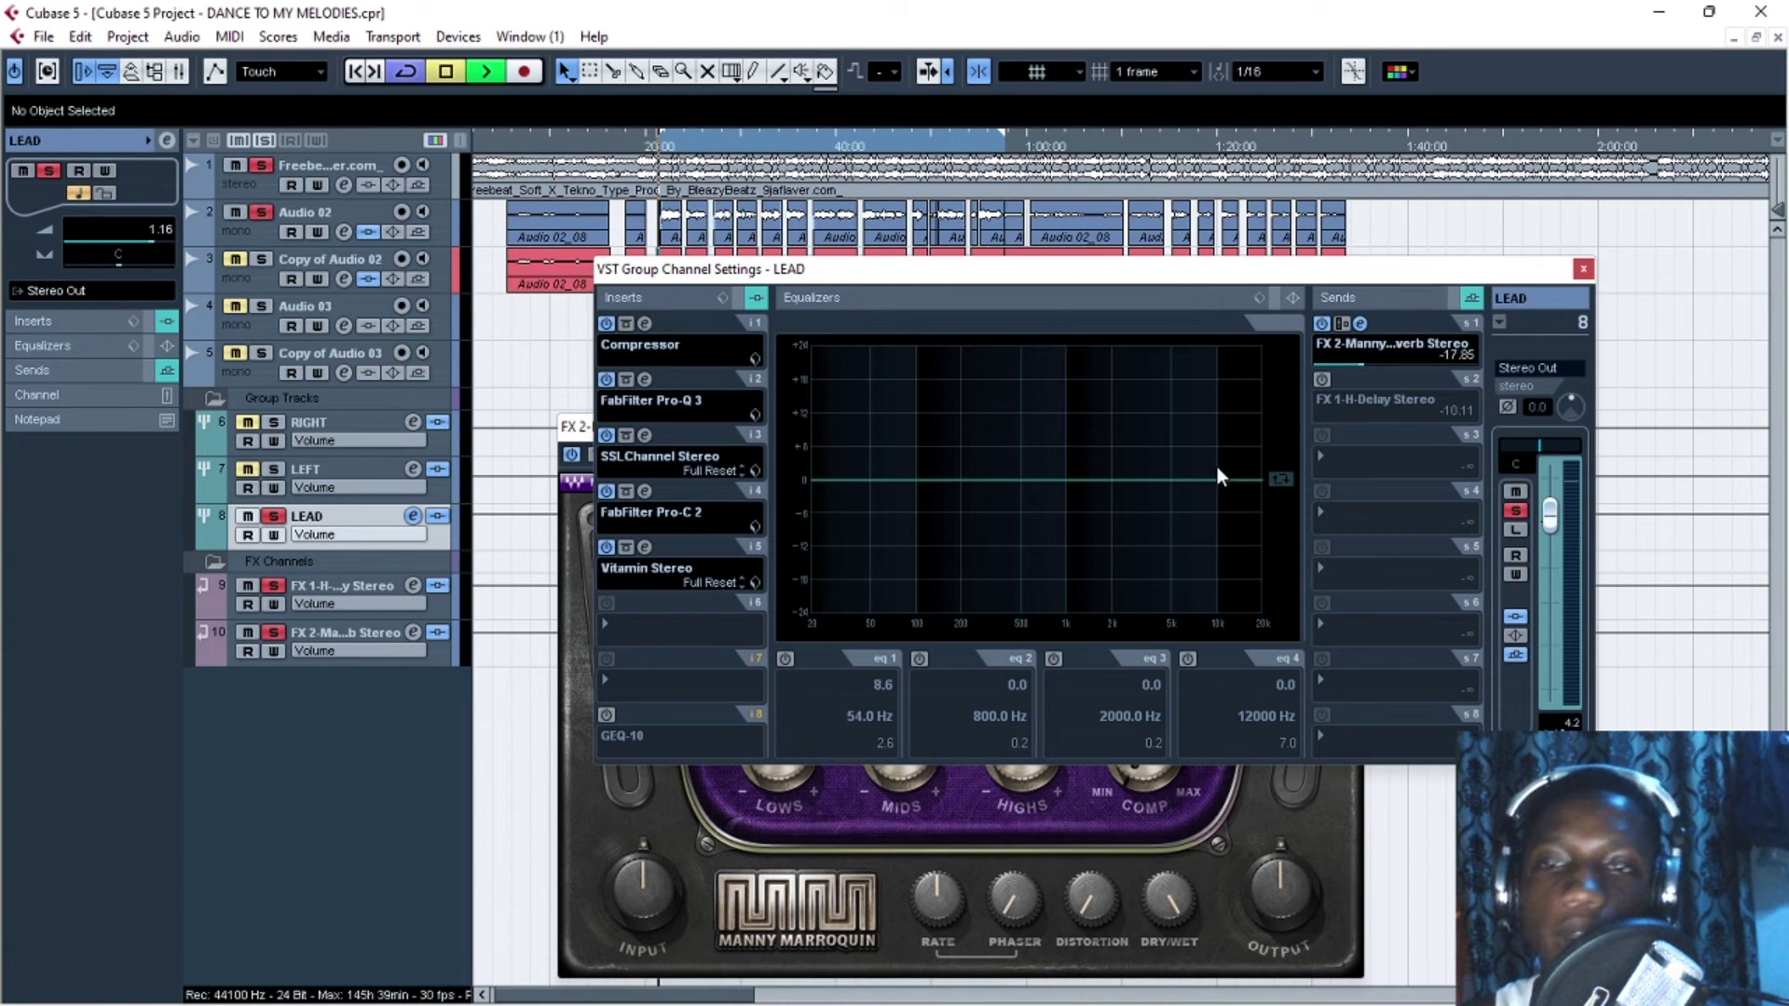
{"action": "left_click", "coordinate": [1359, 324]}
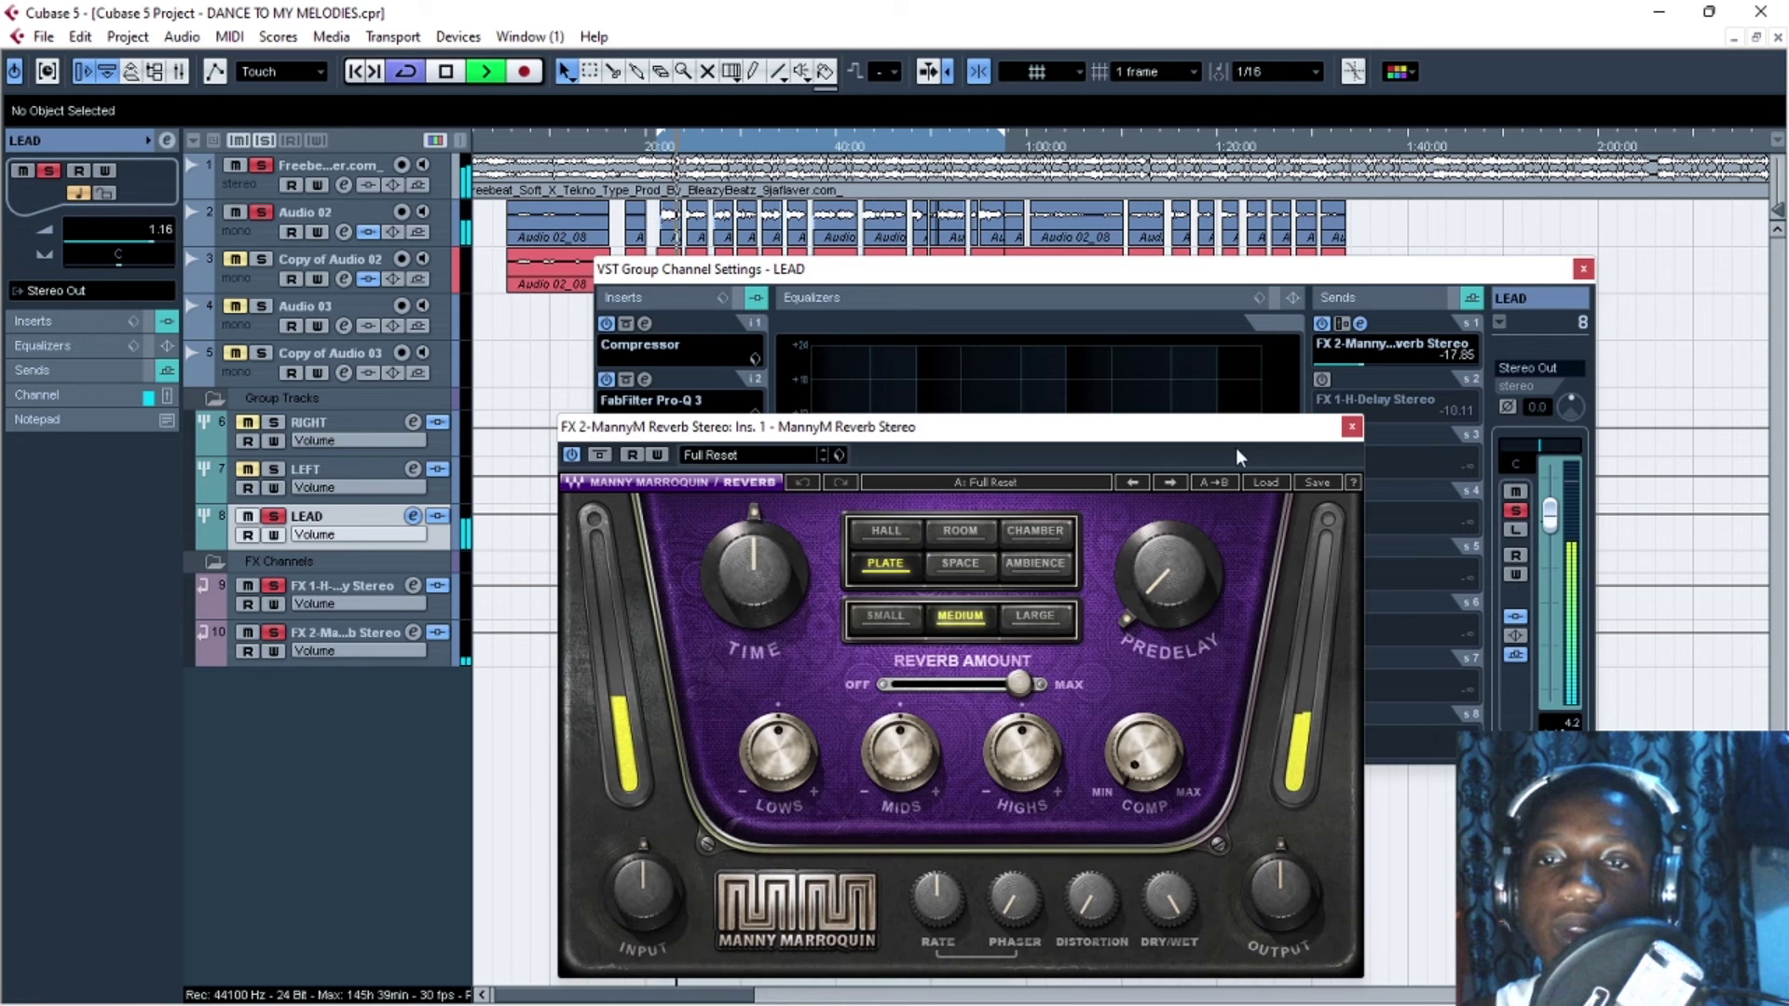
{"action": "left_click_drag", "start_coordinate": [1178, 433], "coordinate": [1174, 345]}
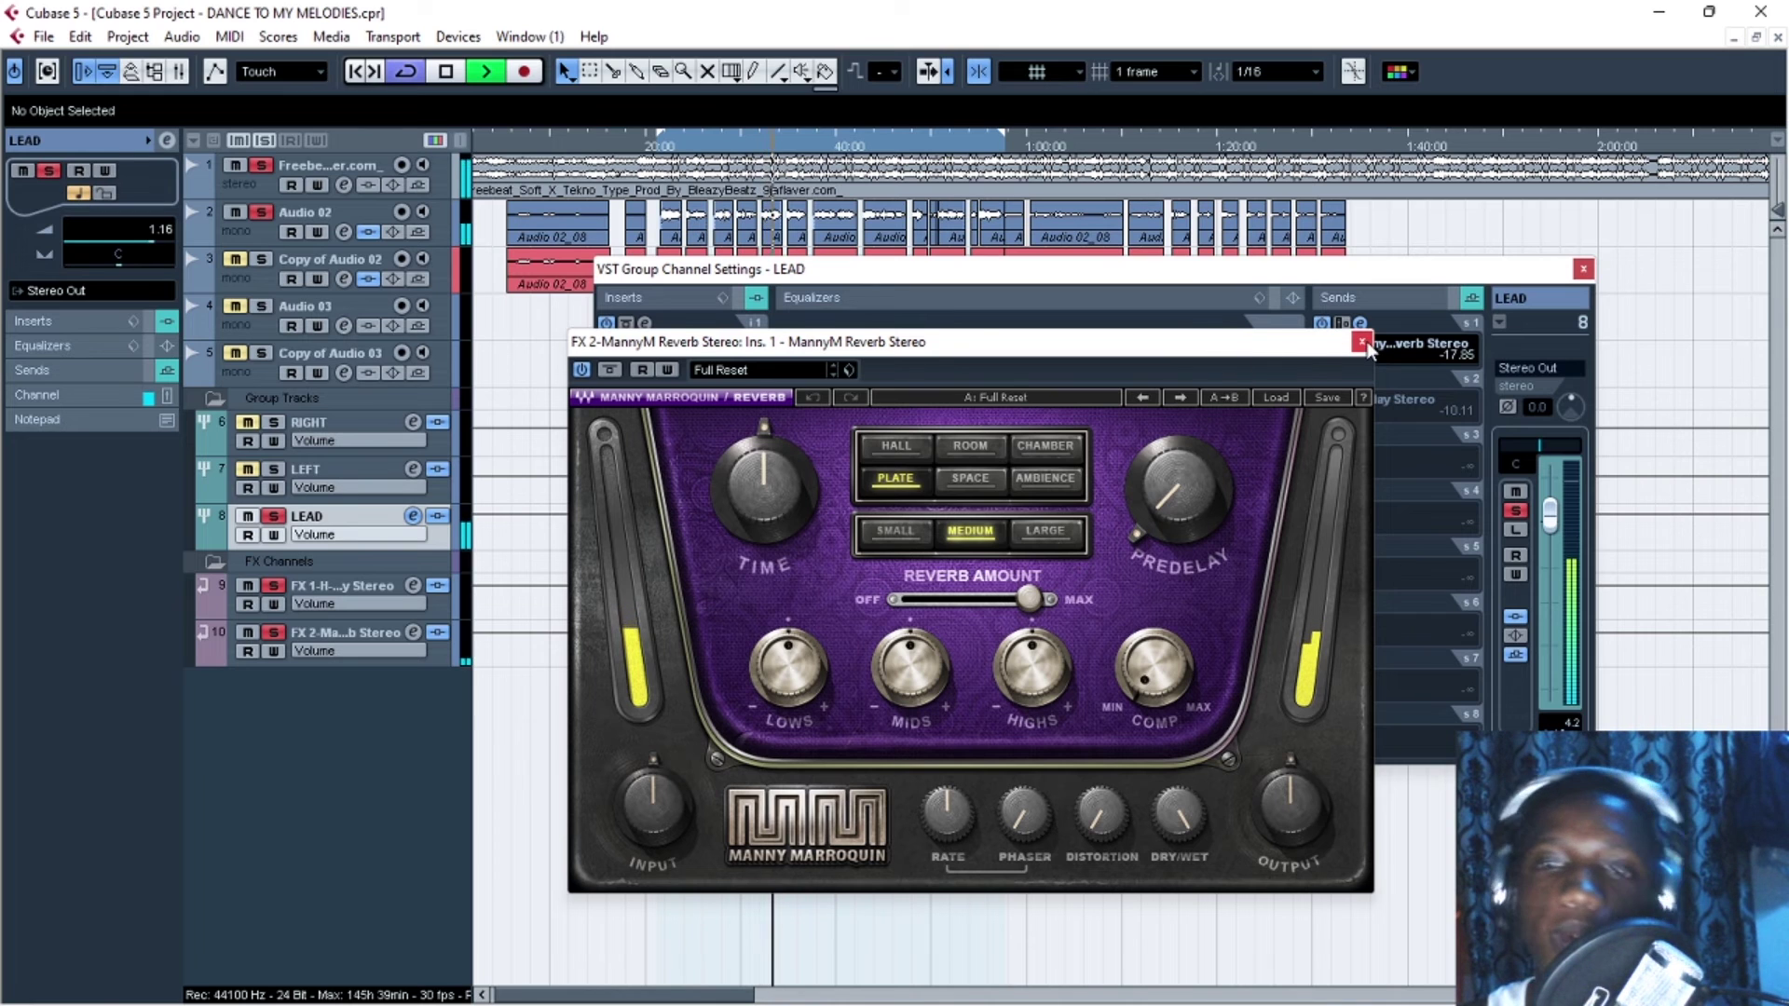
{"action": "key", "text": "space"}
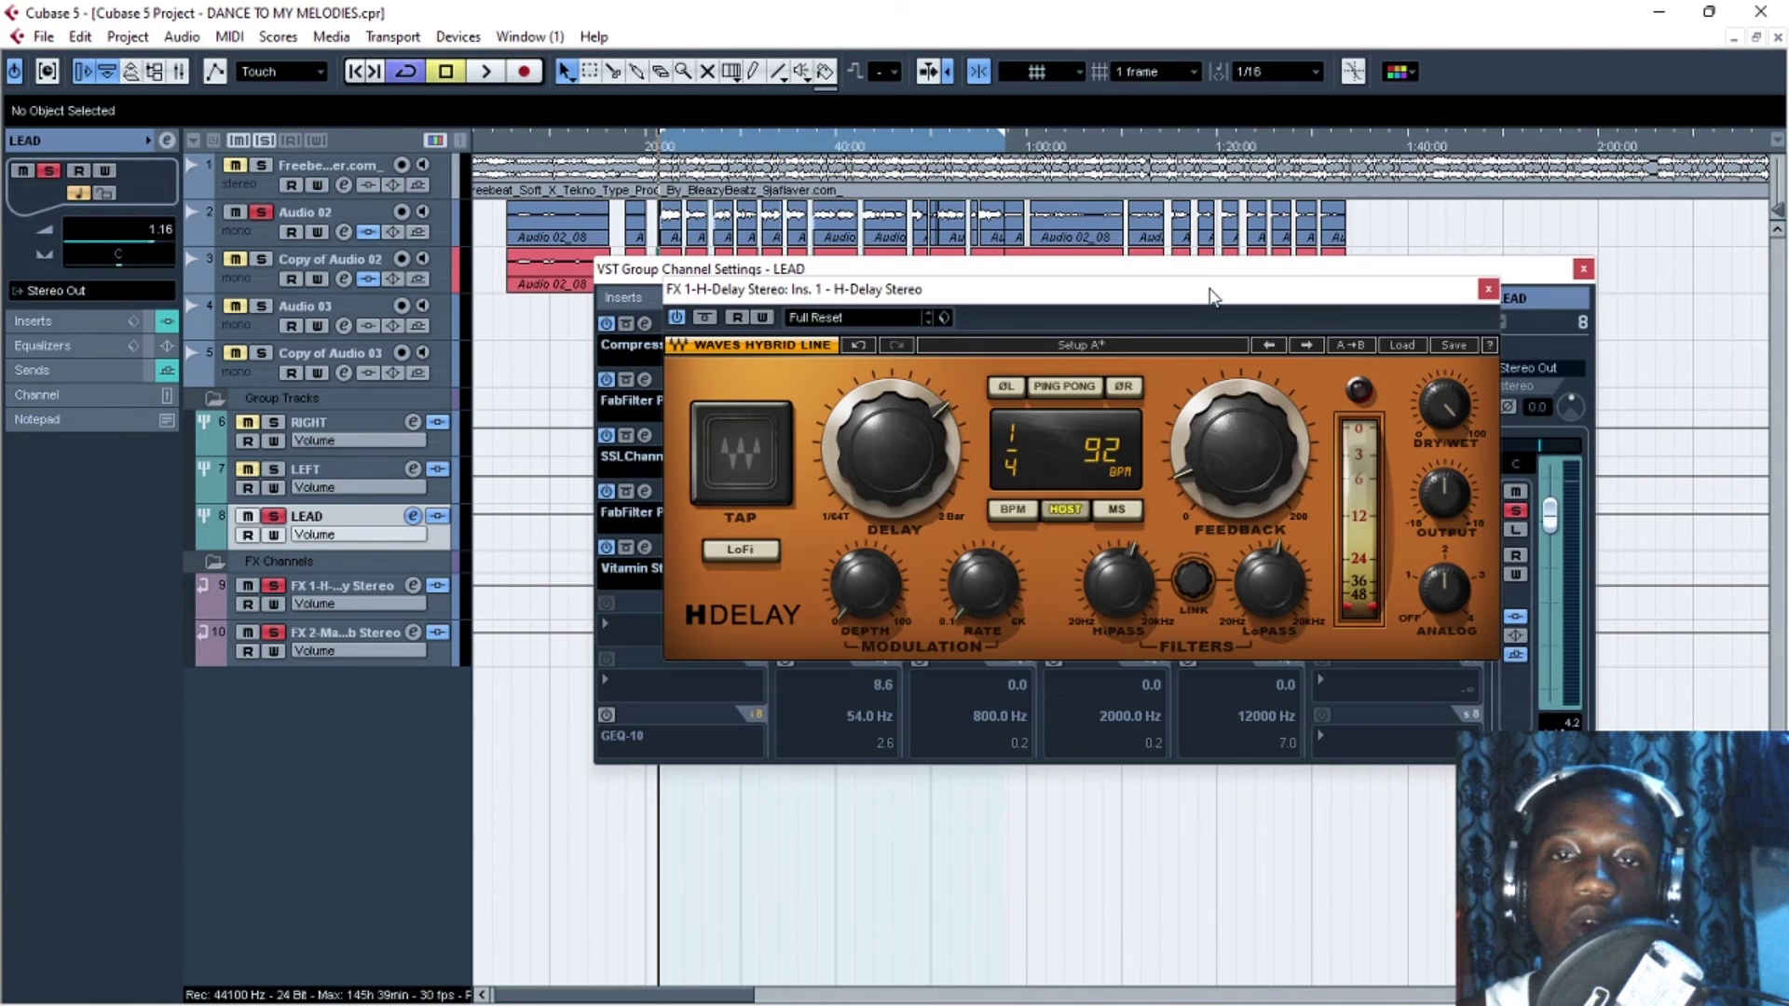
Check the feedback and filter settings in the H-Delay editor on FX 1, then close it
{"action": "left_click_drag", "start_coordinate": [1210, 297], "coordinate": [1068, 383]}
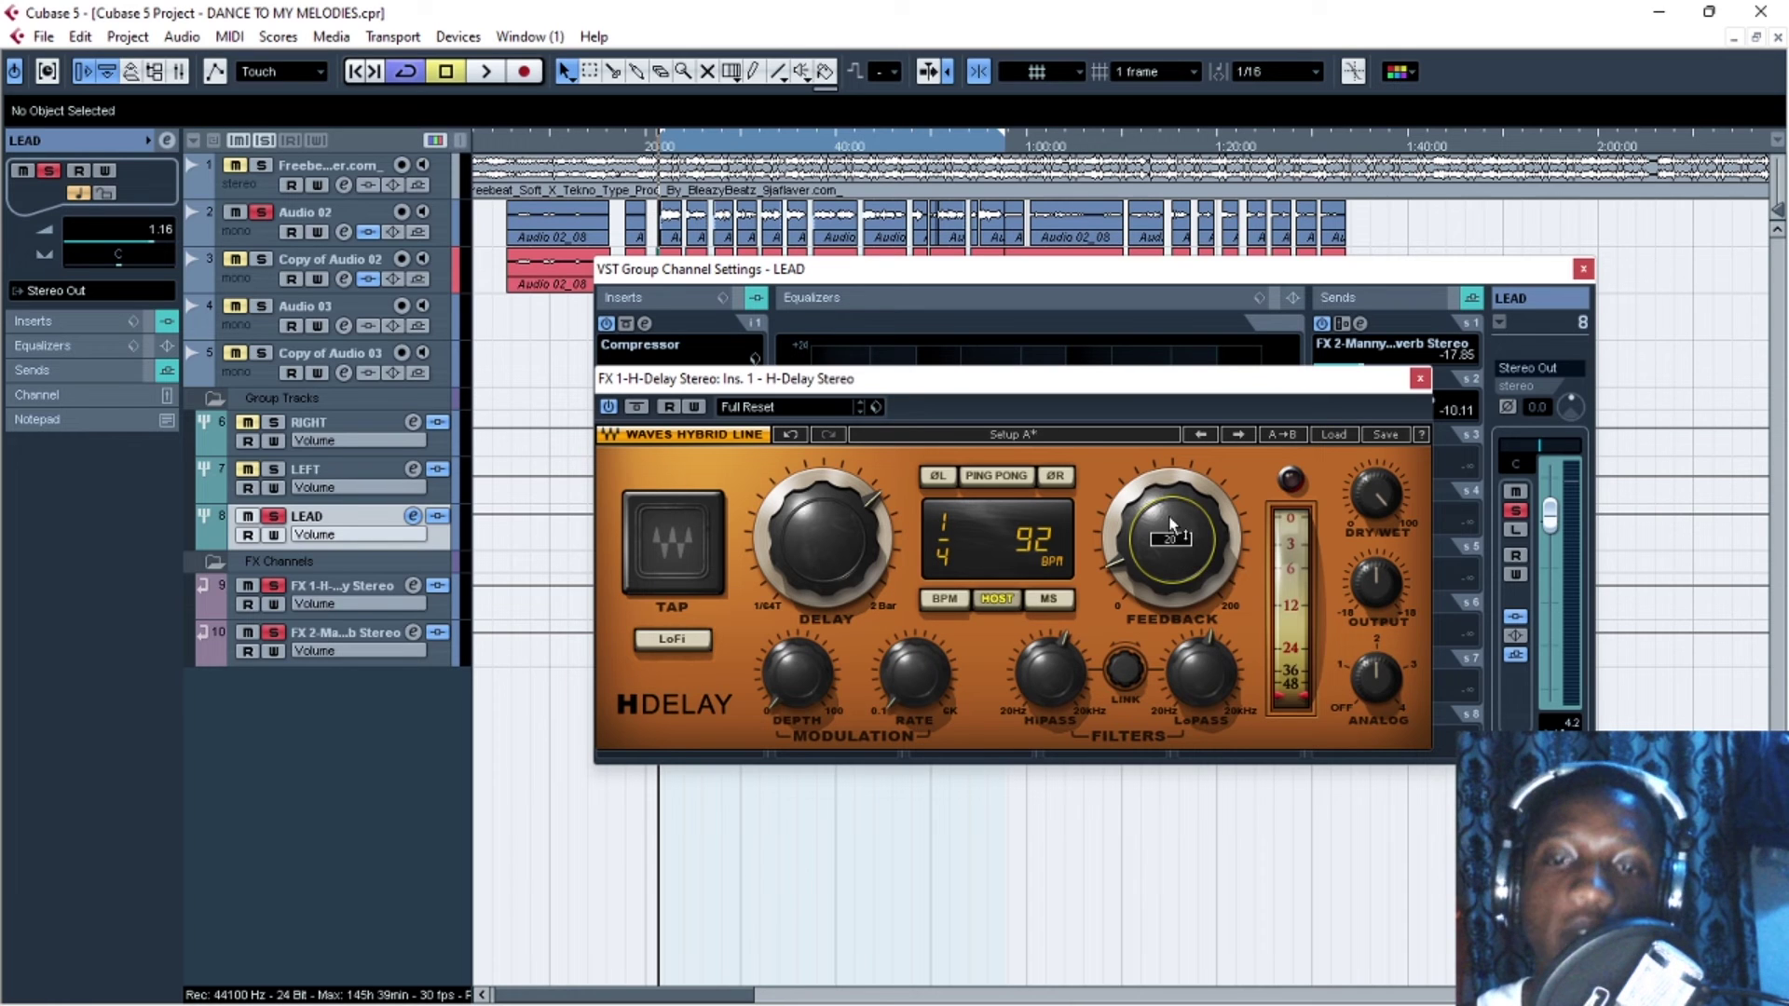
{"action": "mouse_move", "coordinate": [1062, 673]}
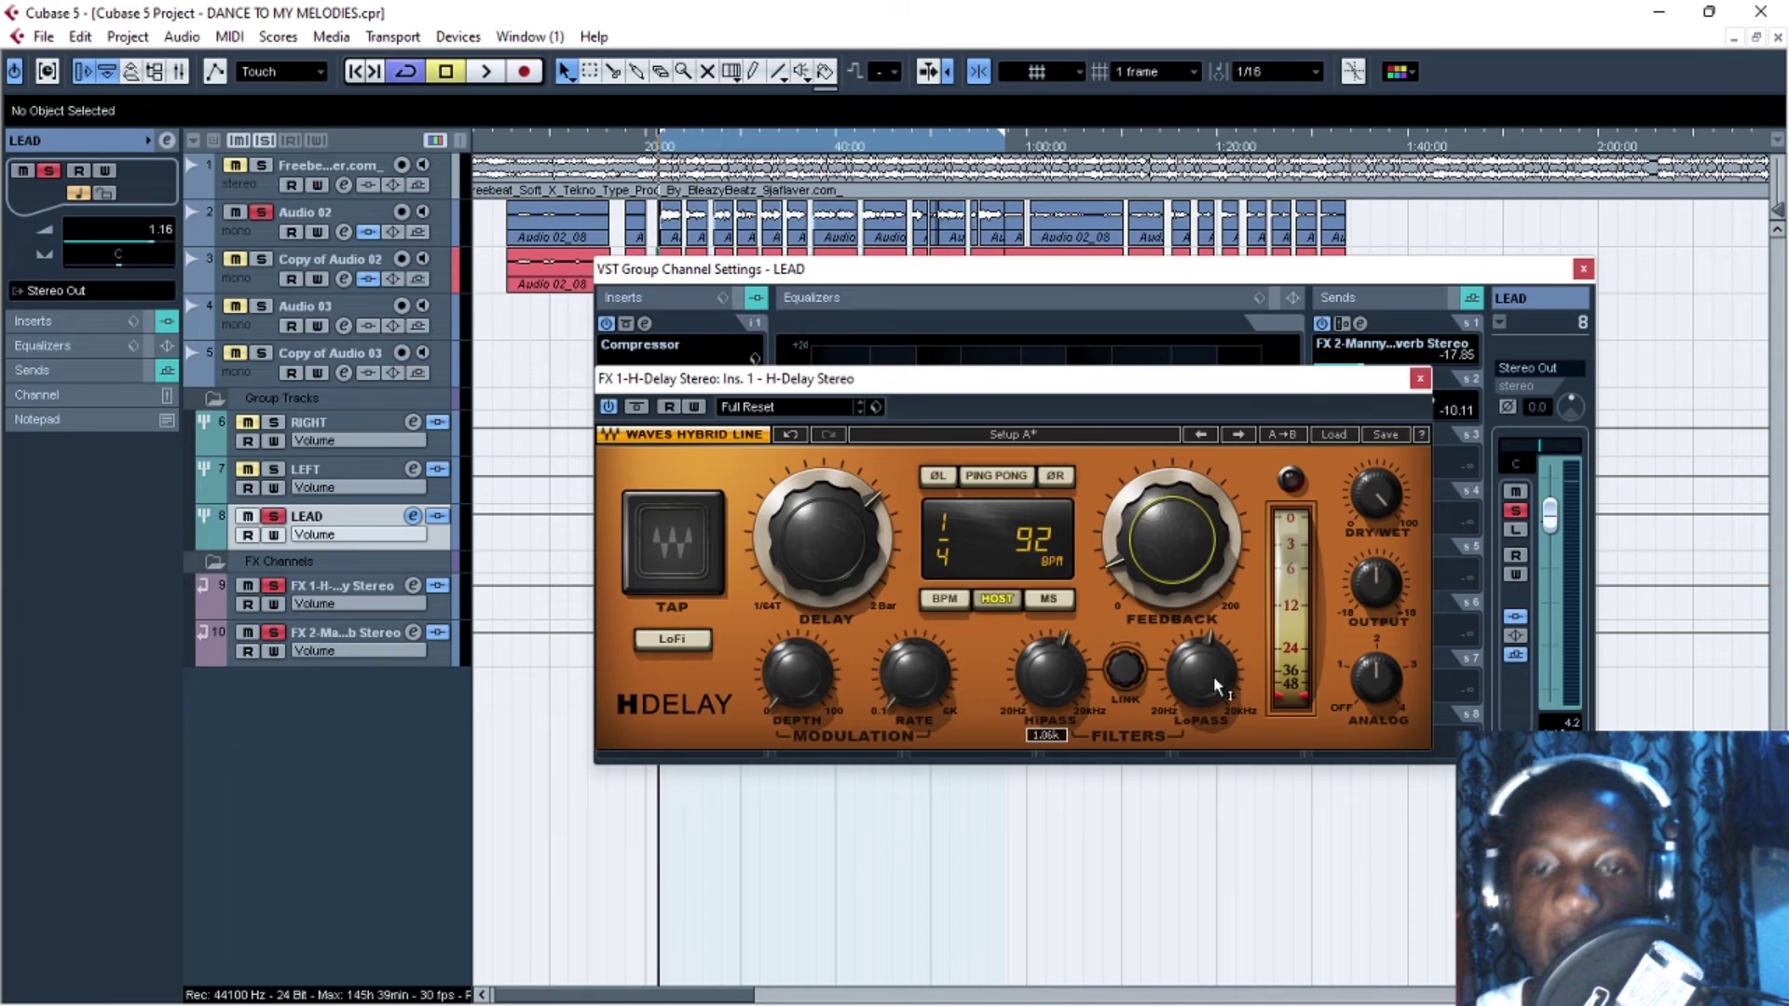
{"action": "left_click", "coordinate": [1419, 379]}
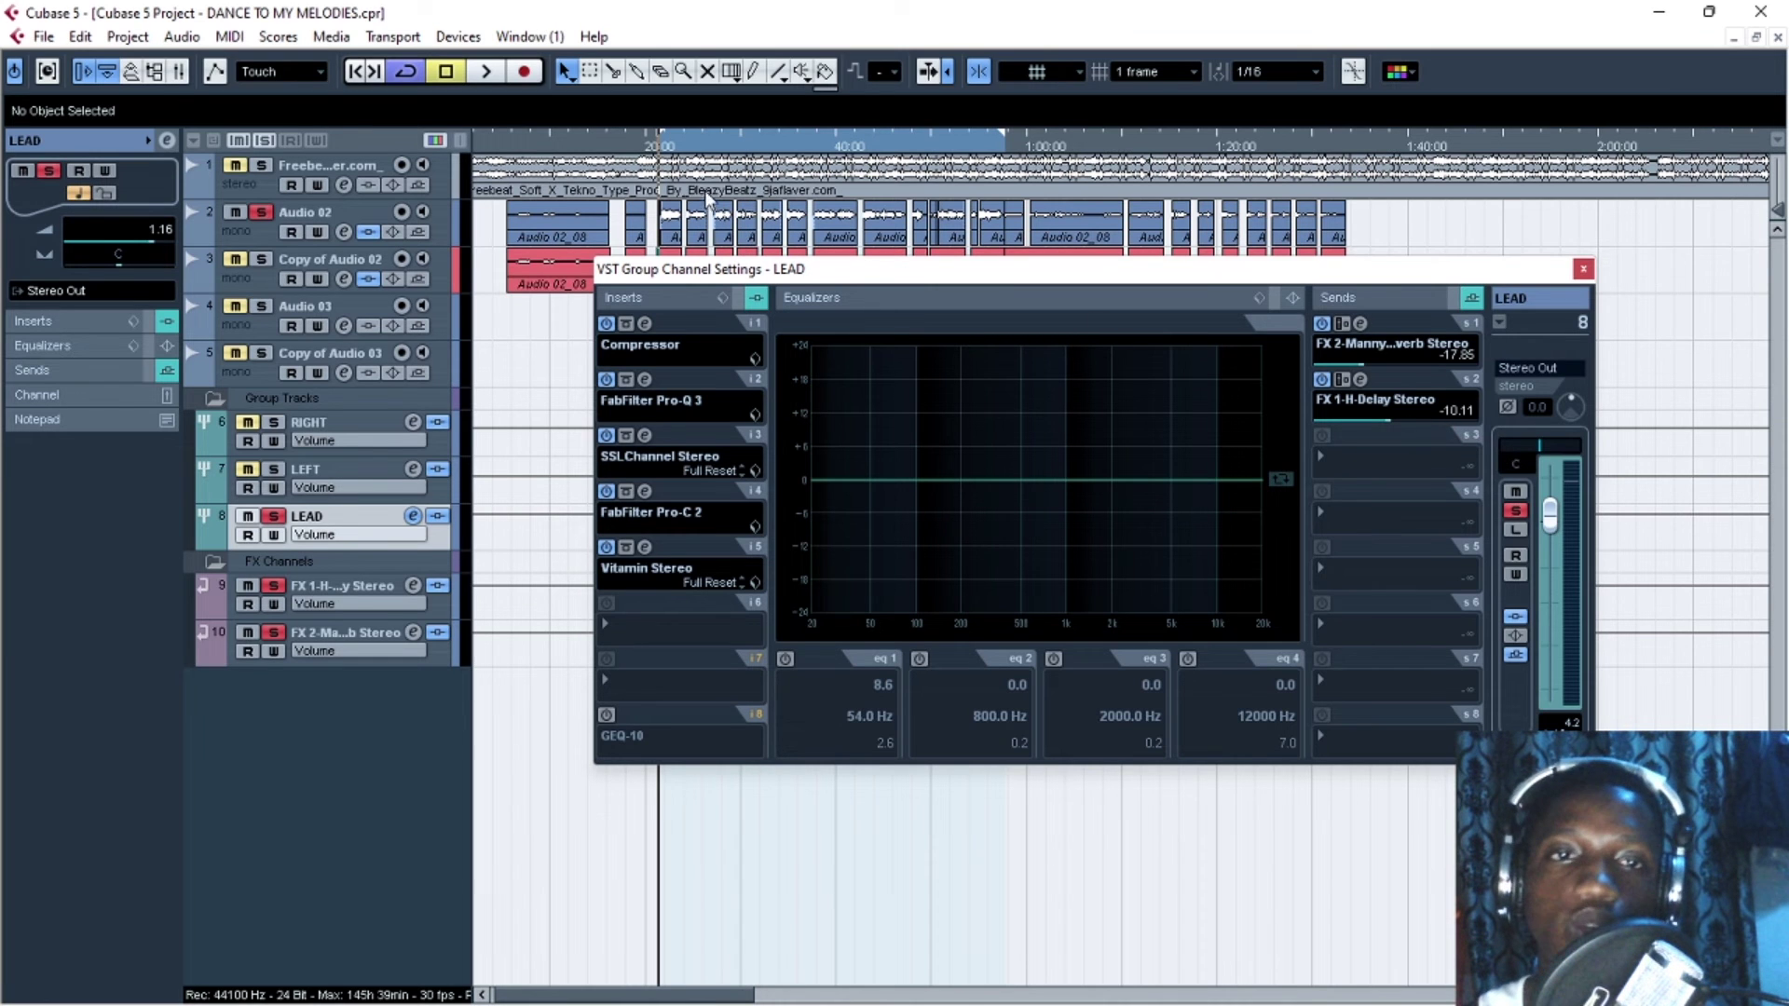
Audition the lead vocal from the loop start with both sends active, viewing the H-Delay editor during playback, then rewind
{"action": "left_click", "coordinate": [659, 160]}
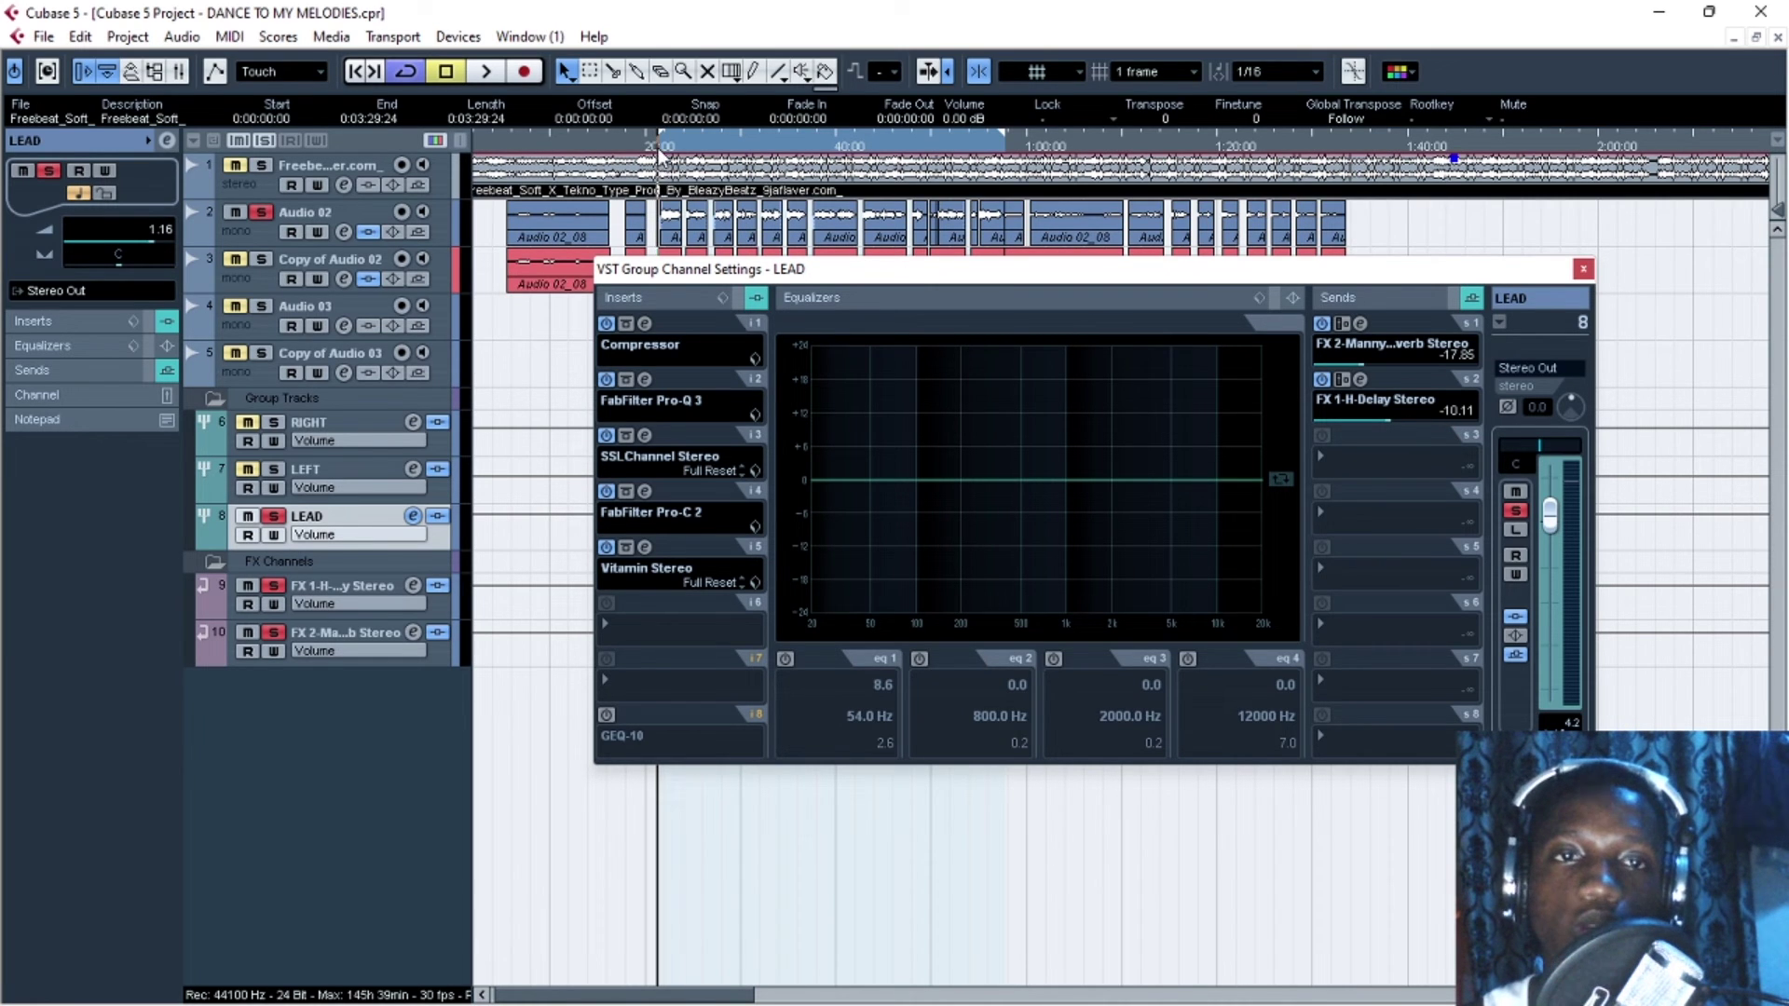
{"action": "key", "text": "space"}
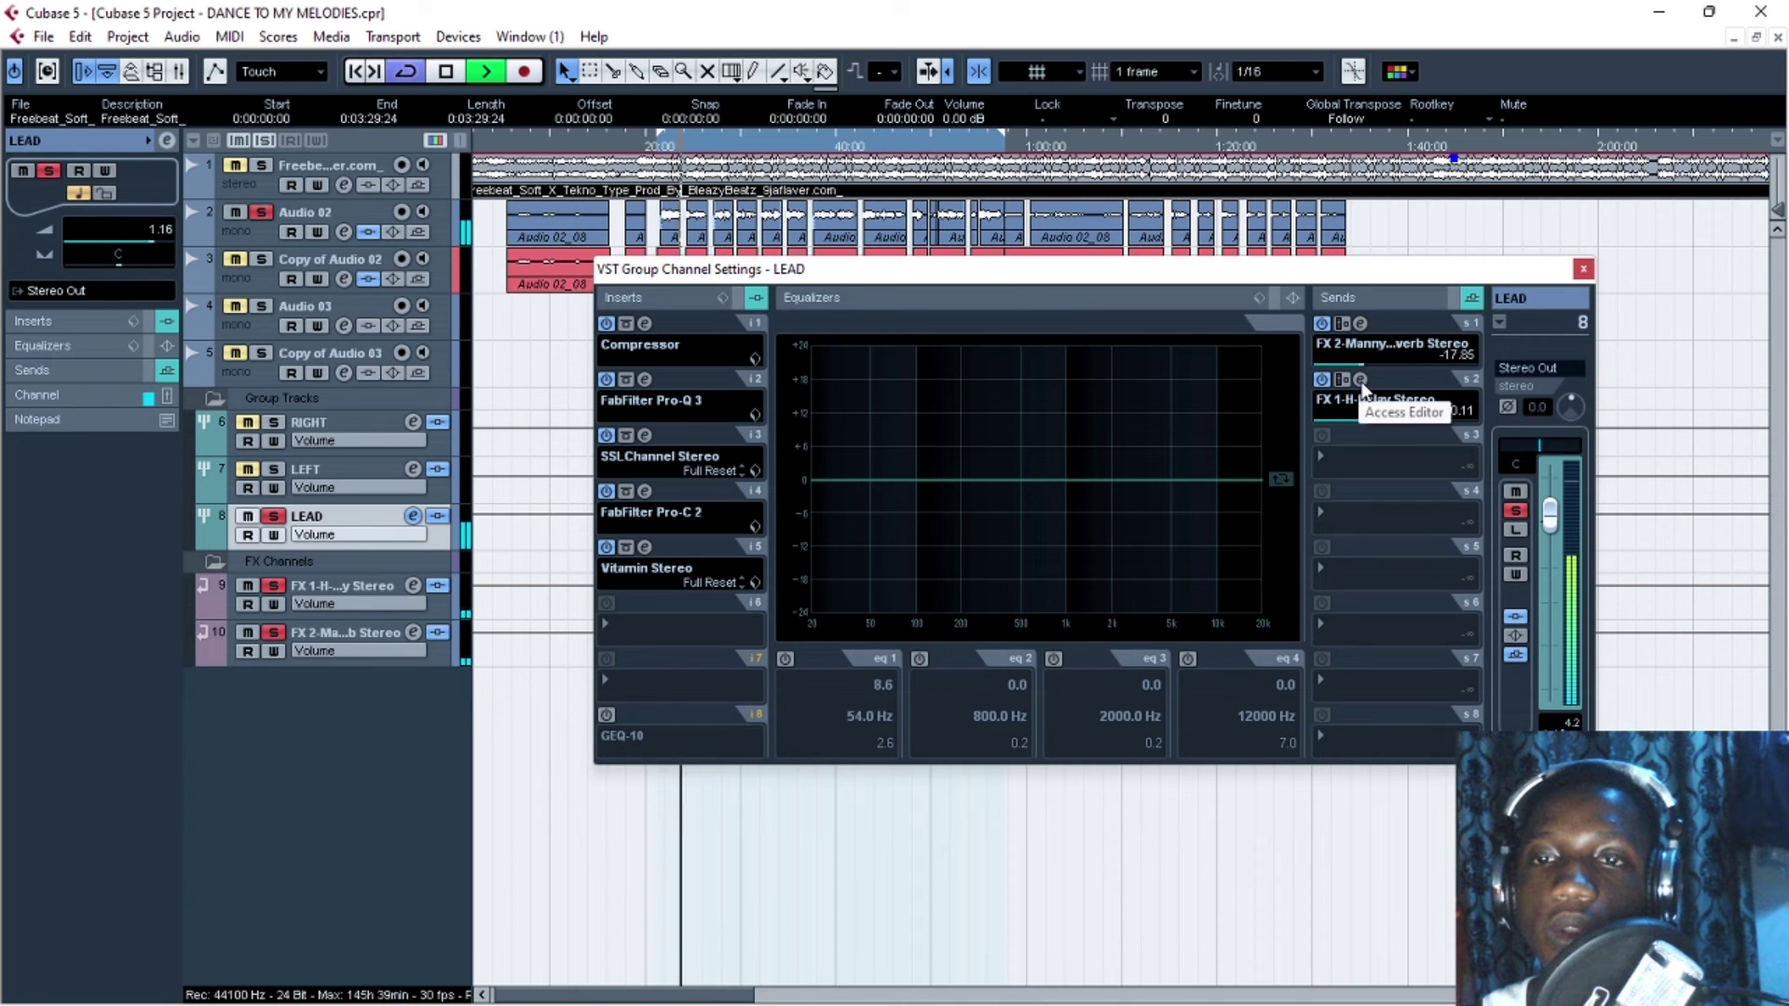
{"action": "key", "text": "space"}
{"action": "key", "text": "space"}
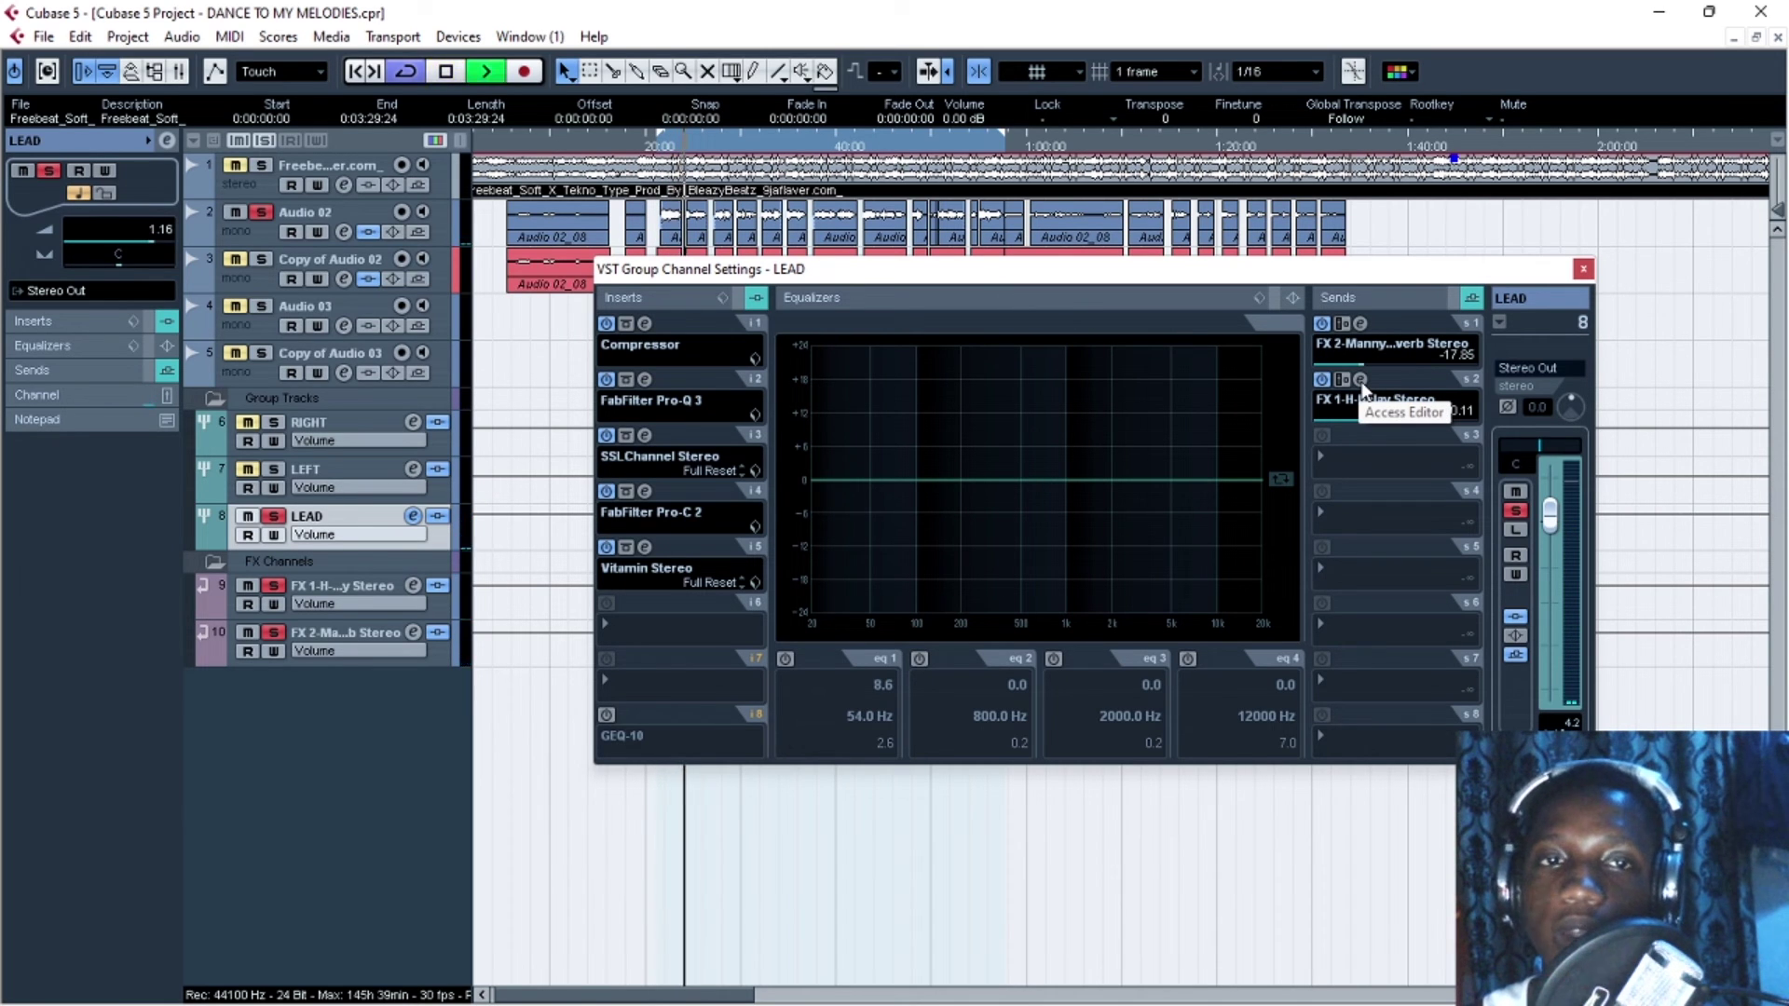
{"action": "left_click", "coordinate": [1361, 380]}
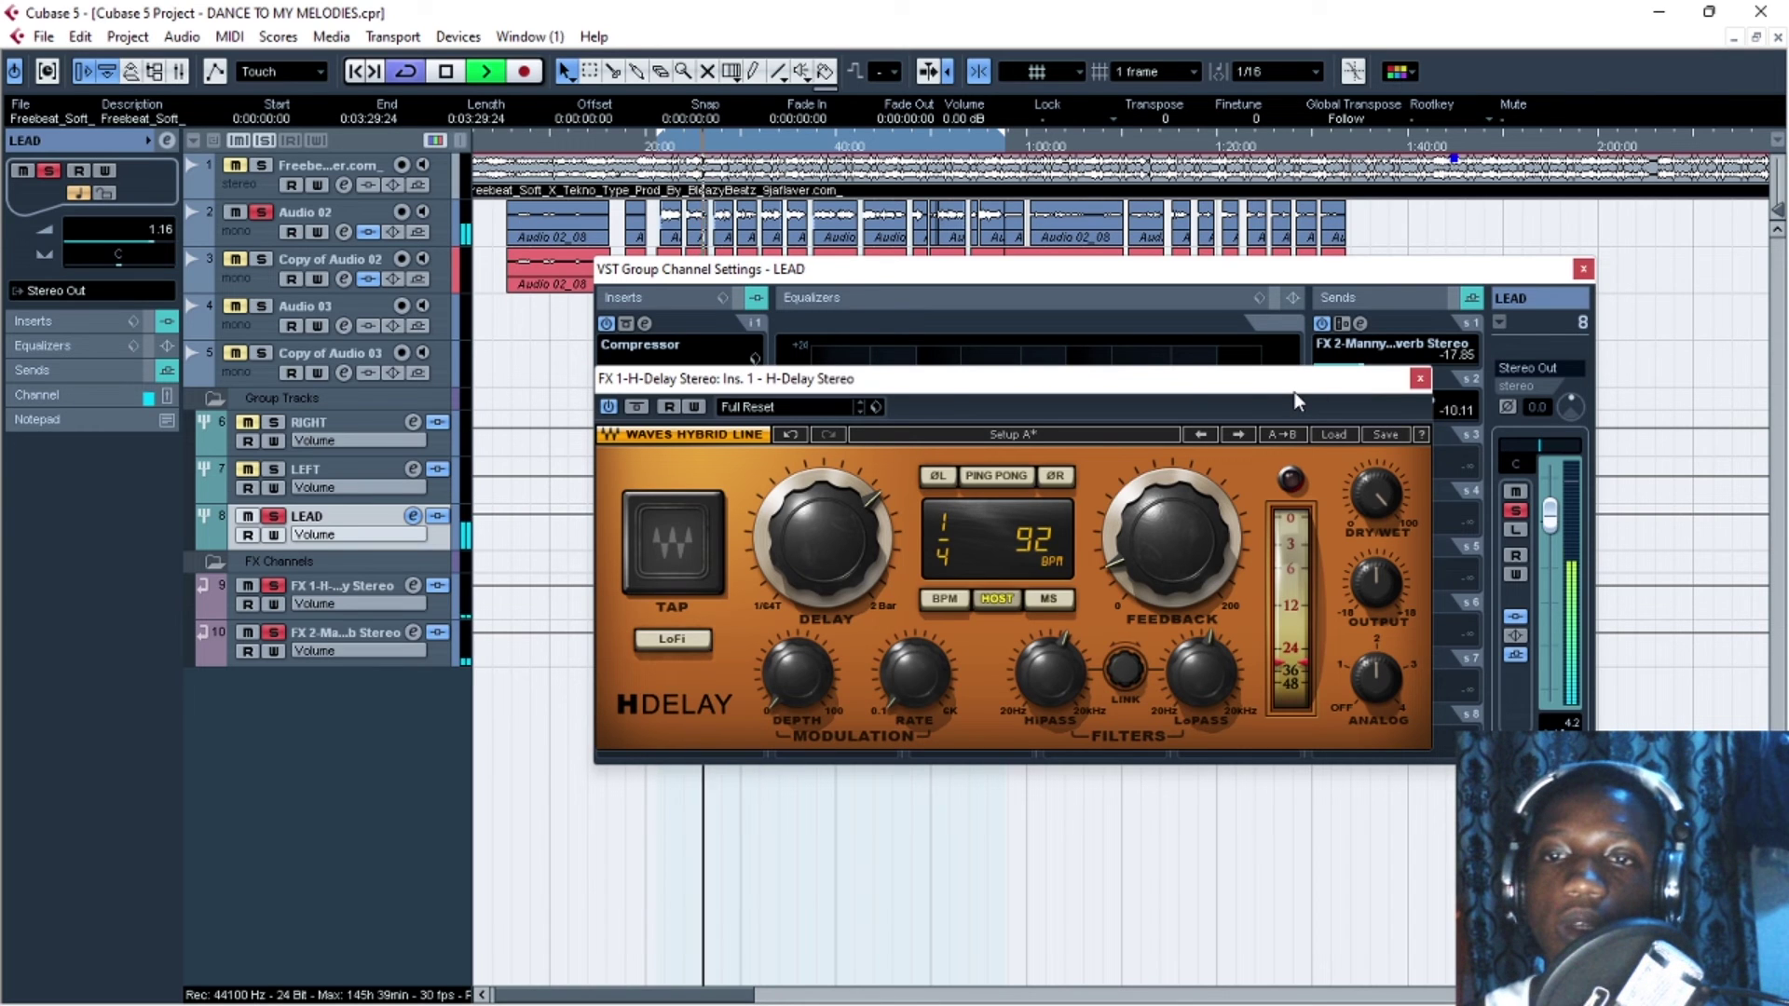
{"action": "key", "text": "space"}
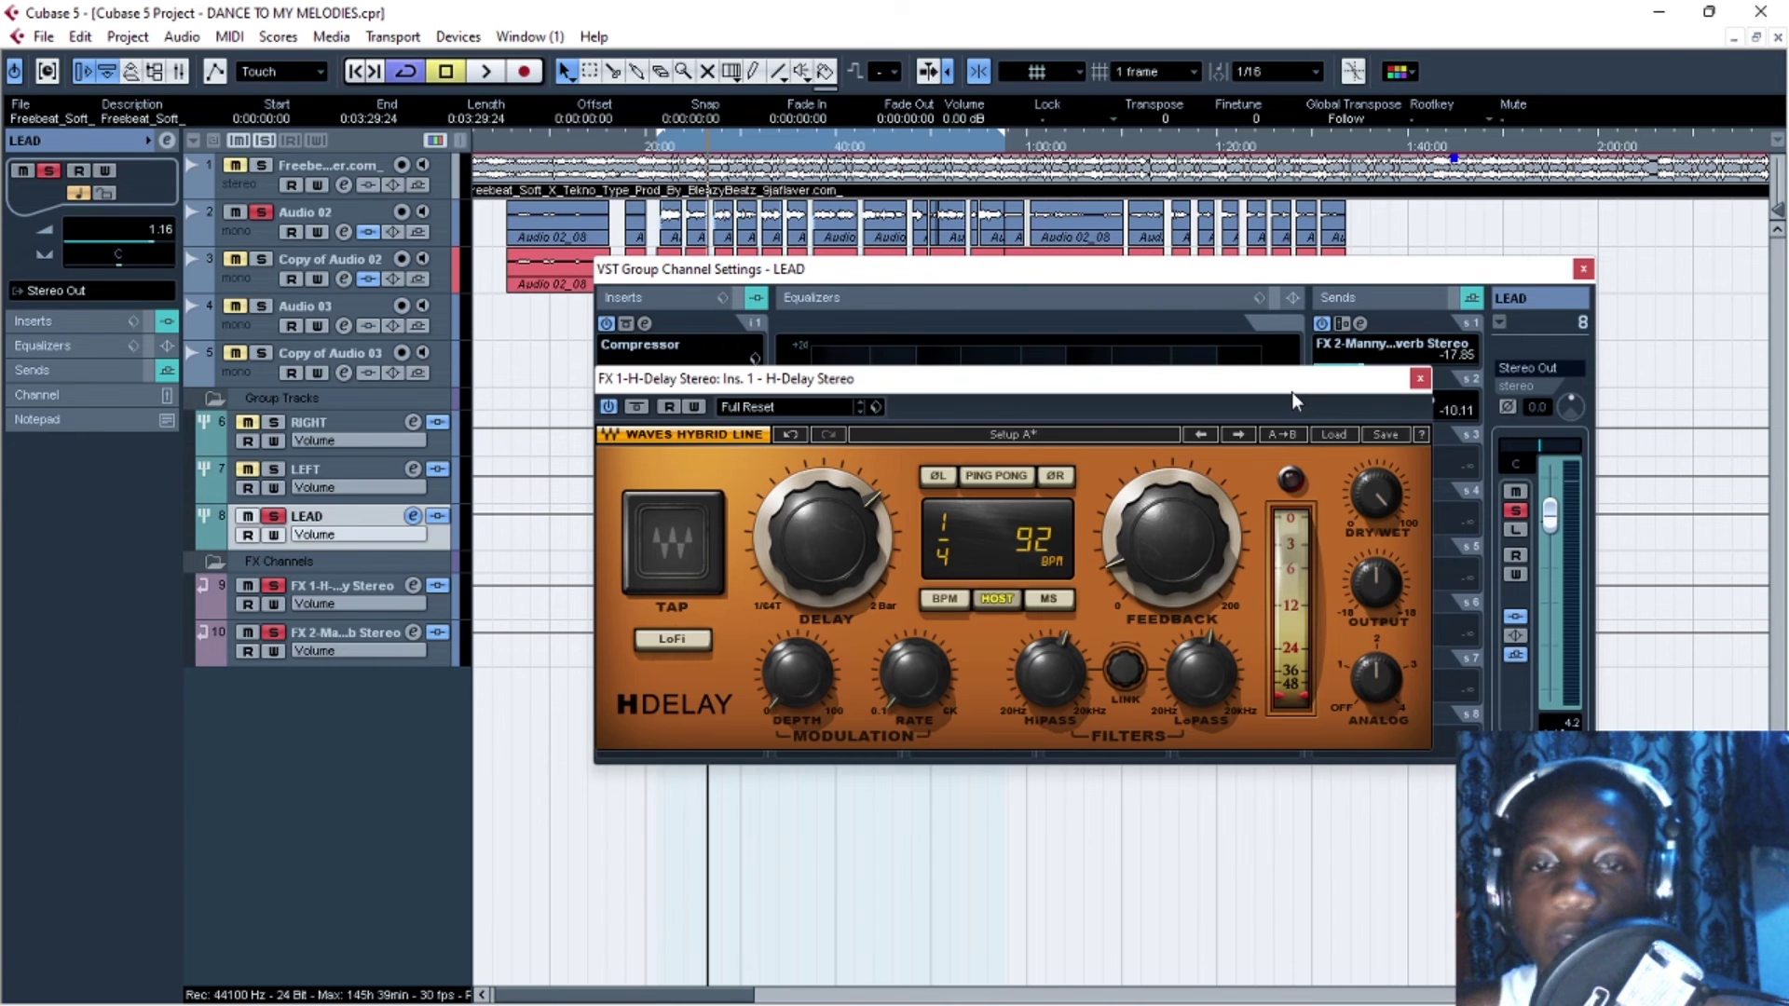
{"action": "key", "text": "space"}
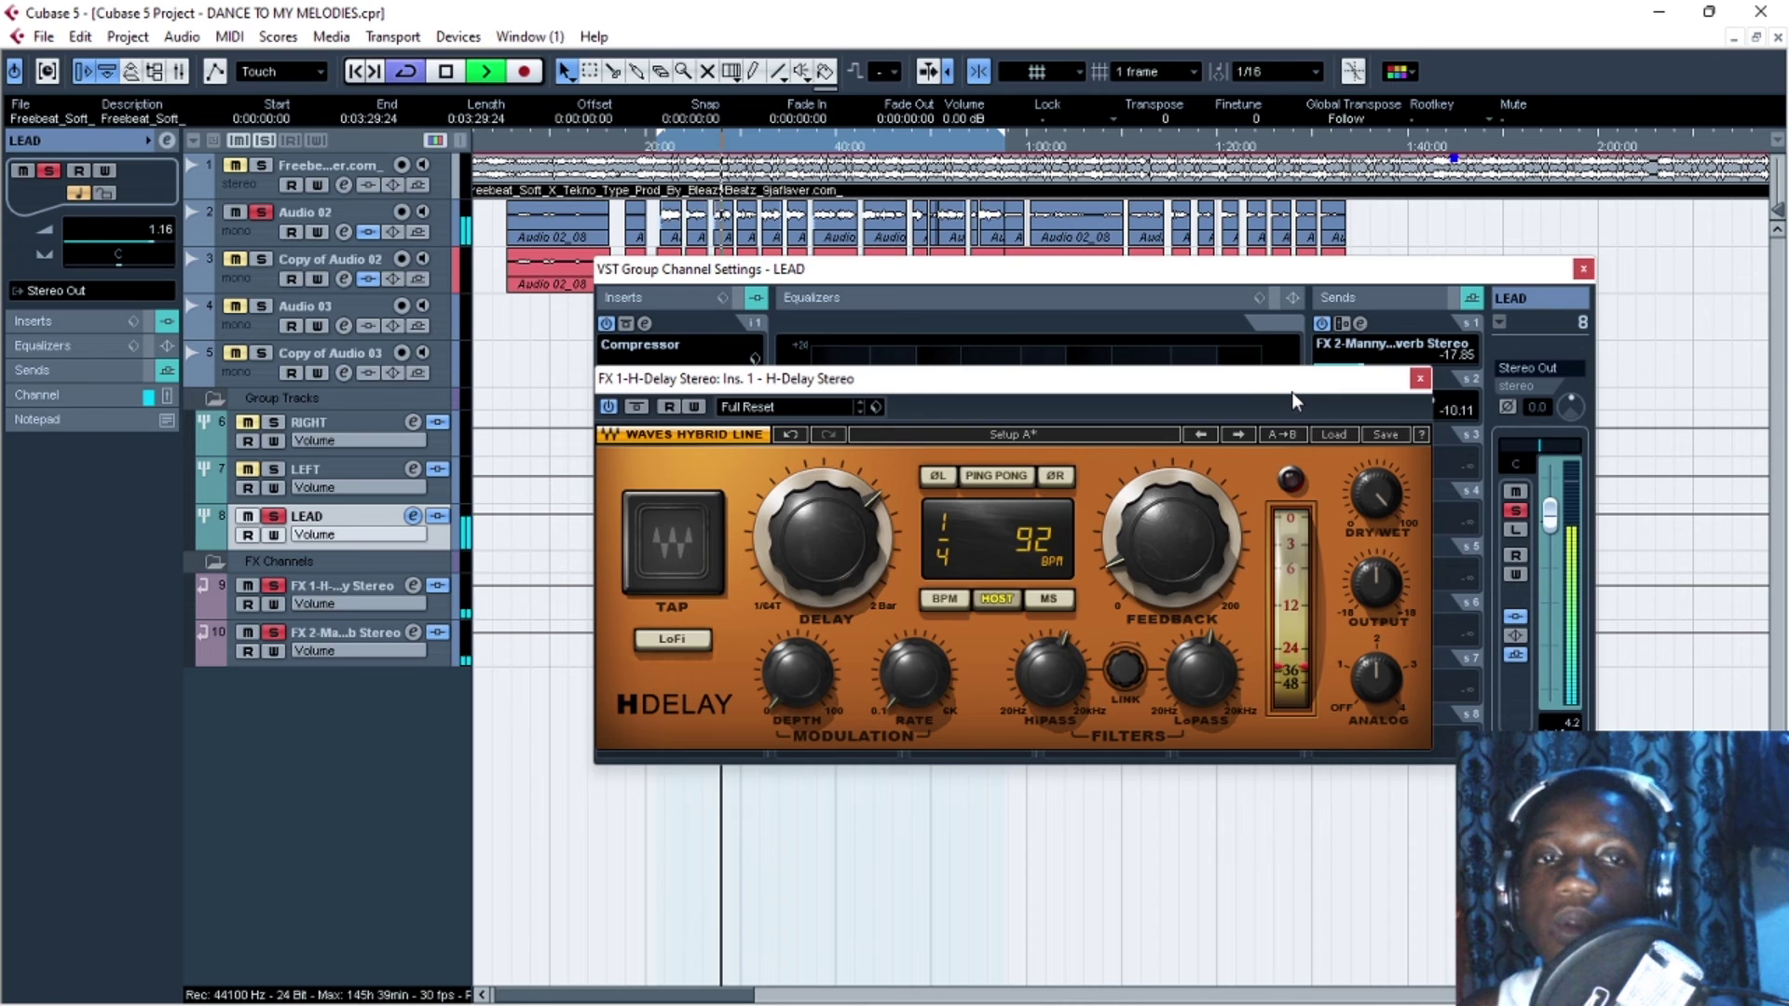
{"action": "key", "text": "space"}
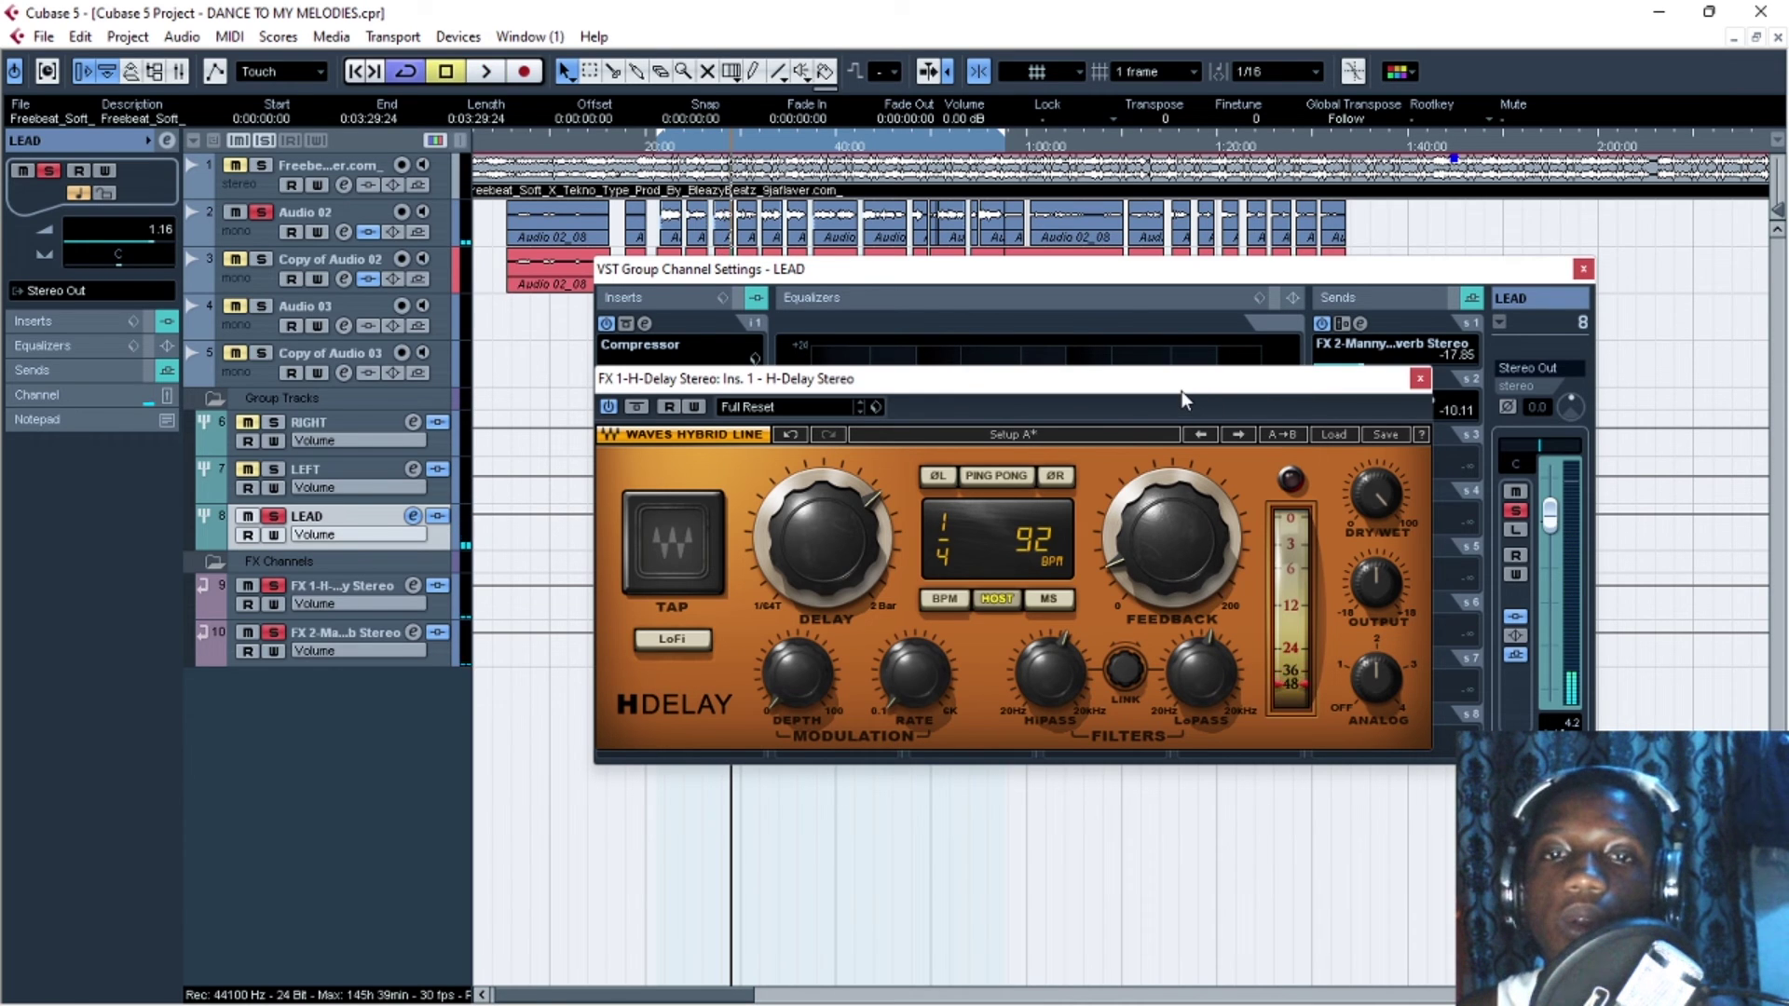
{"action": "key", "text": "space"}
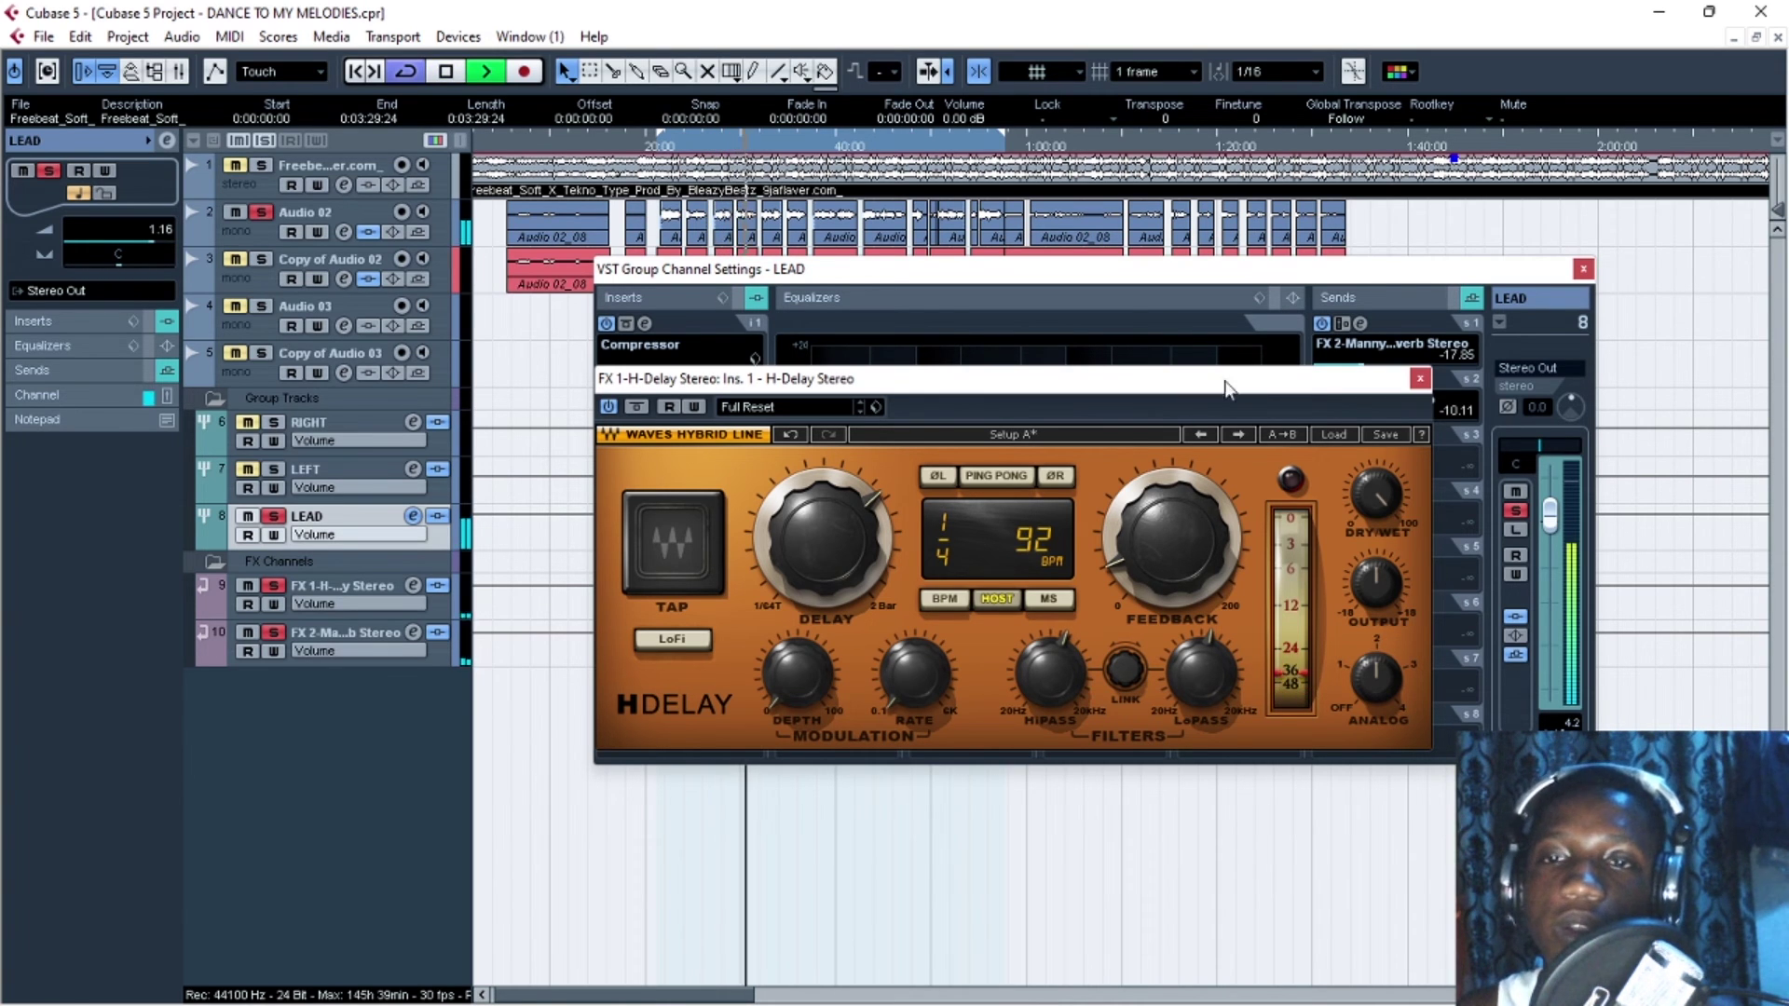
{"action": "left_click", "coordinate": [1420, 379]}
{"action": "key", "text": "space"}
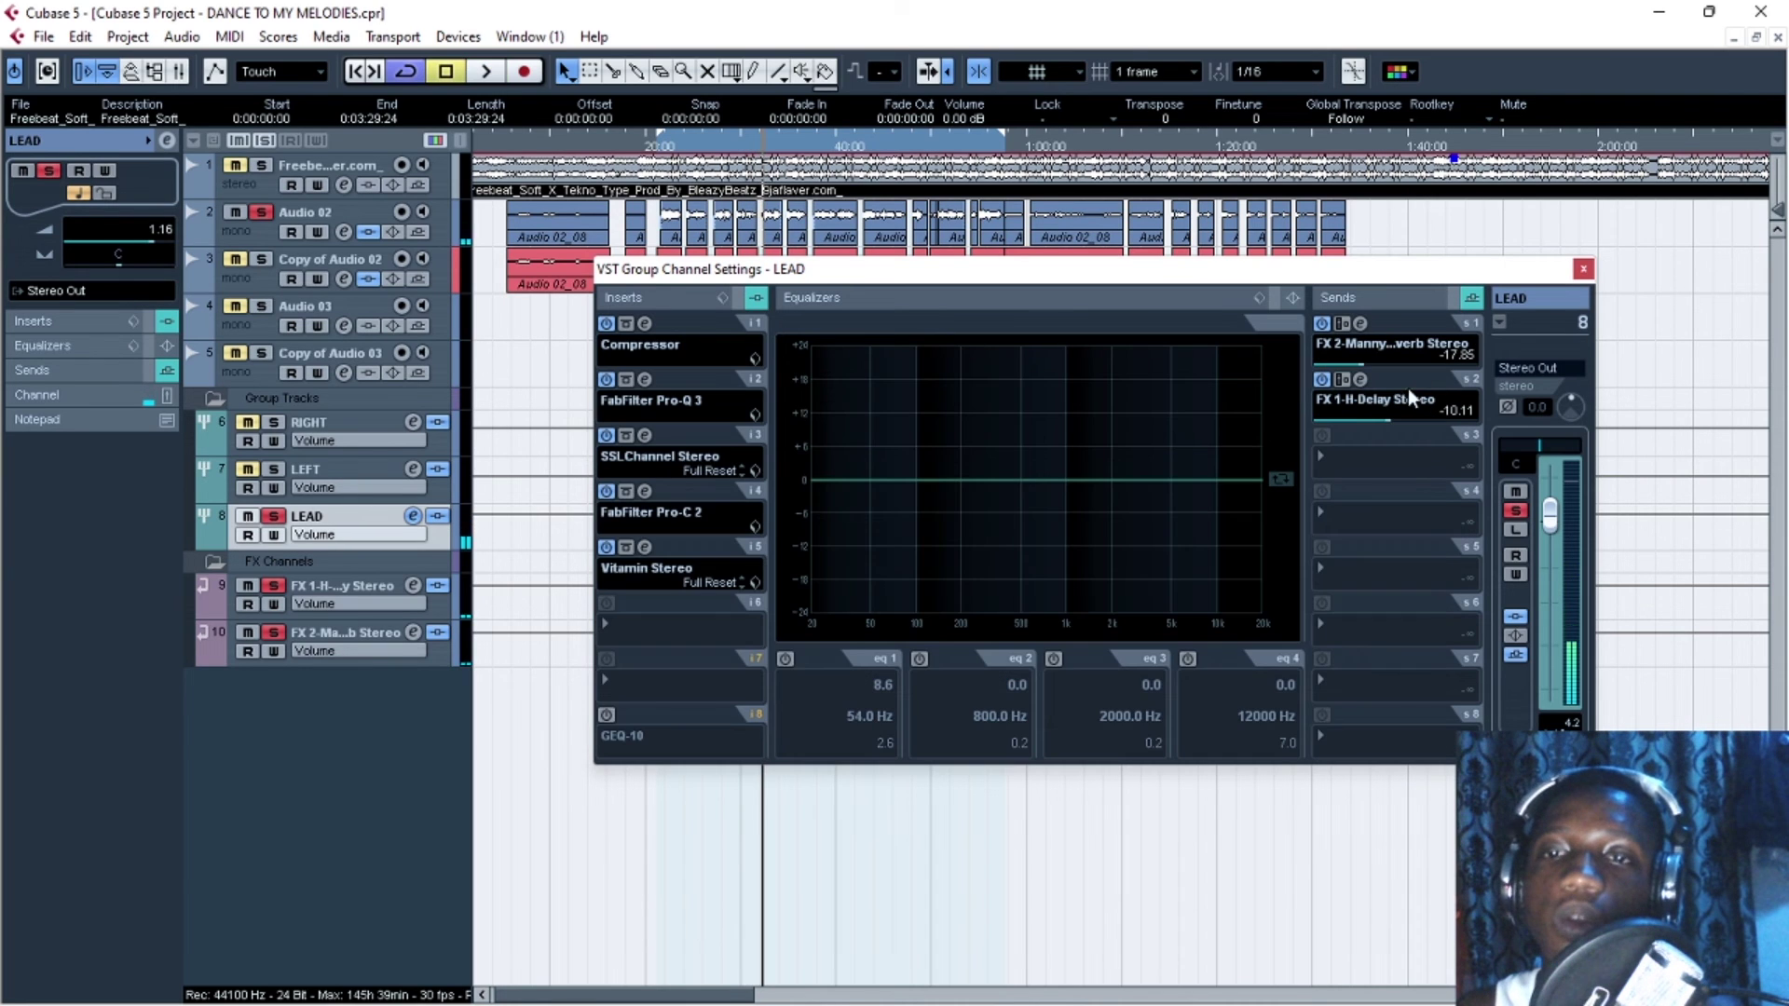
{"action": "left_click", "coordinate": [661, 147]}
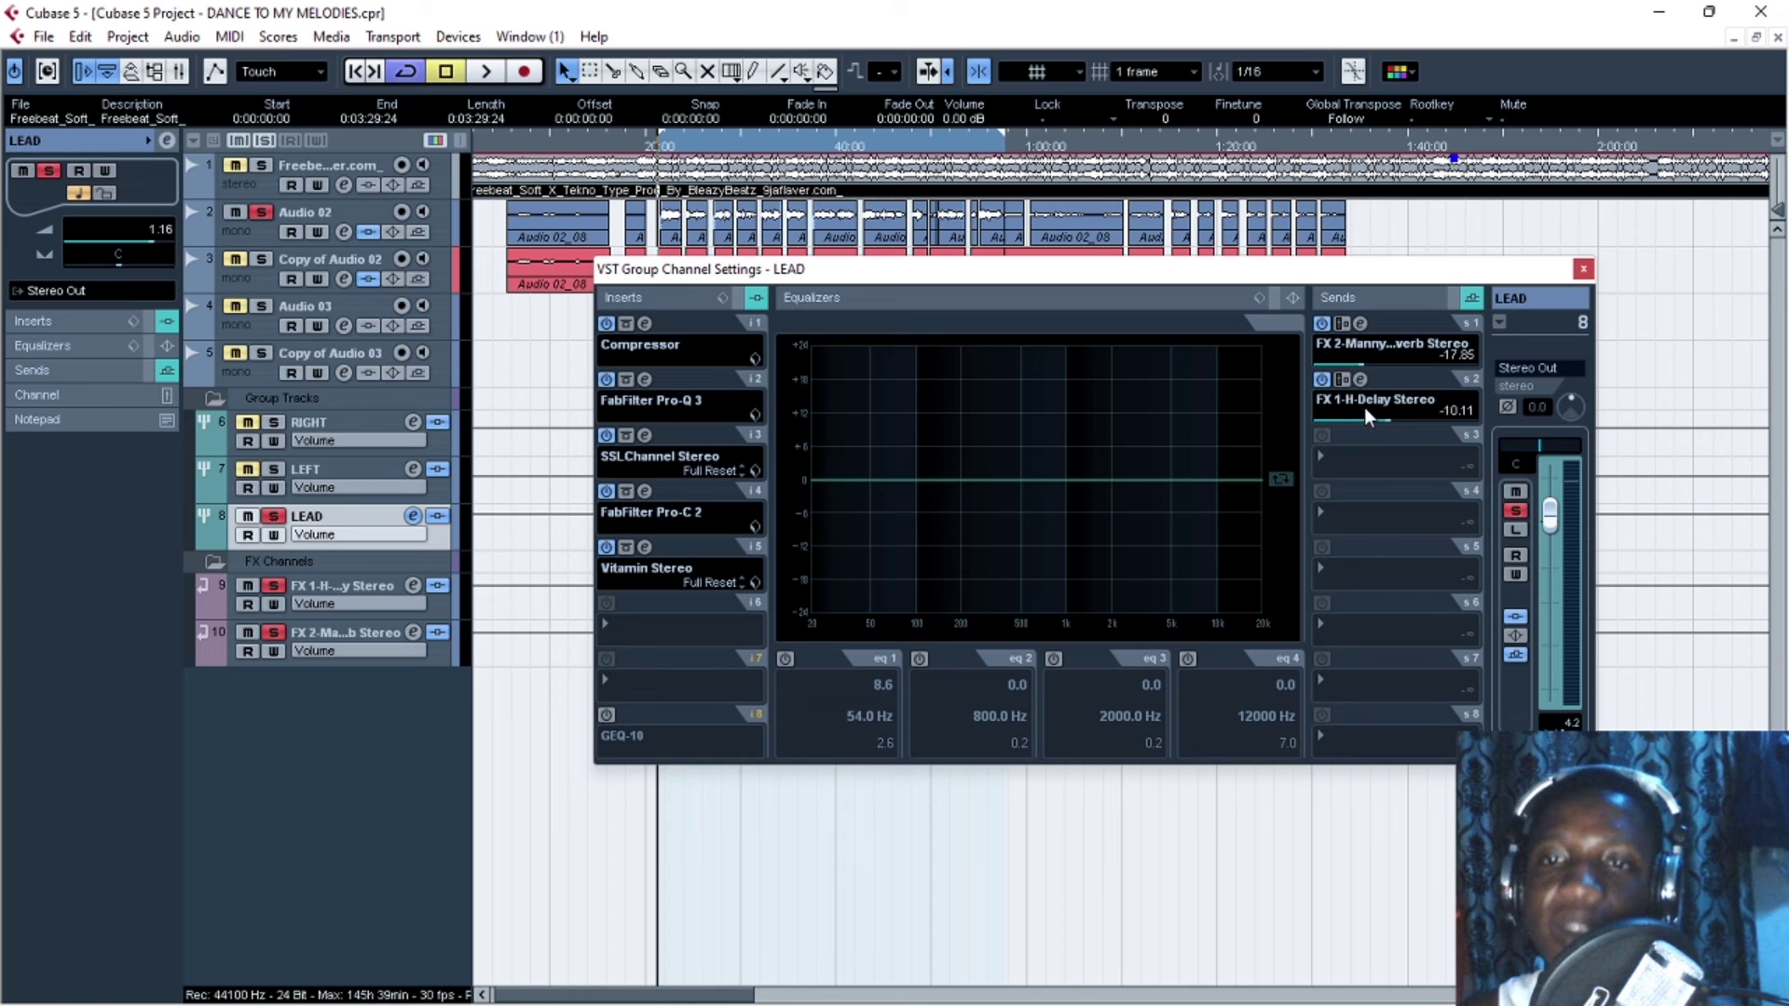
Enable the GEQ-10 equalizer in the LEAD channel's insert 8, open its editor and position it clear of the inserts list
{"action": "left_click", "coordinate": [610, 716]}
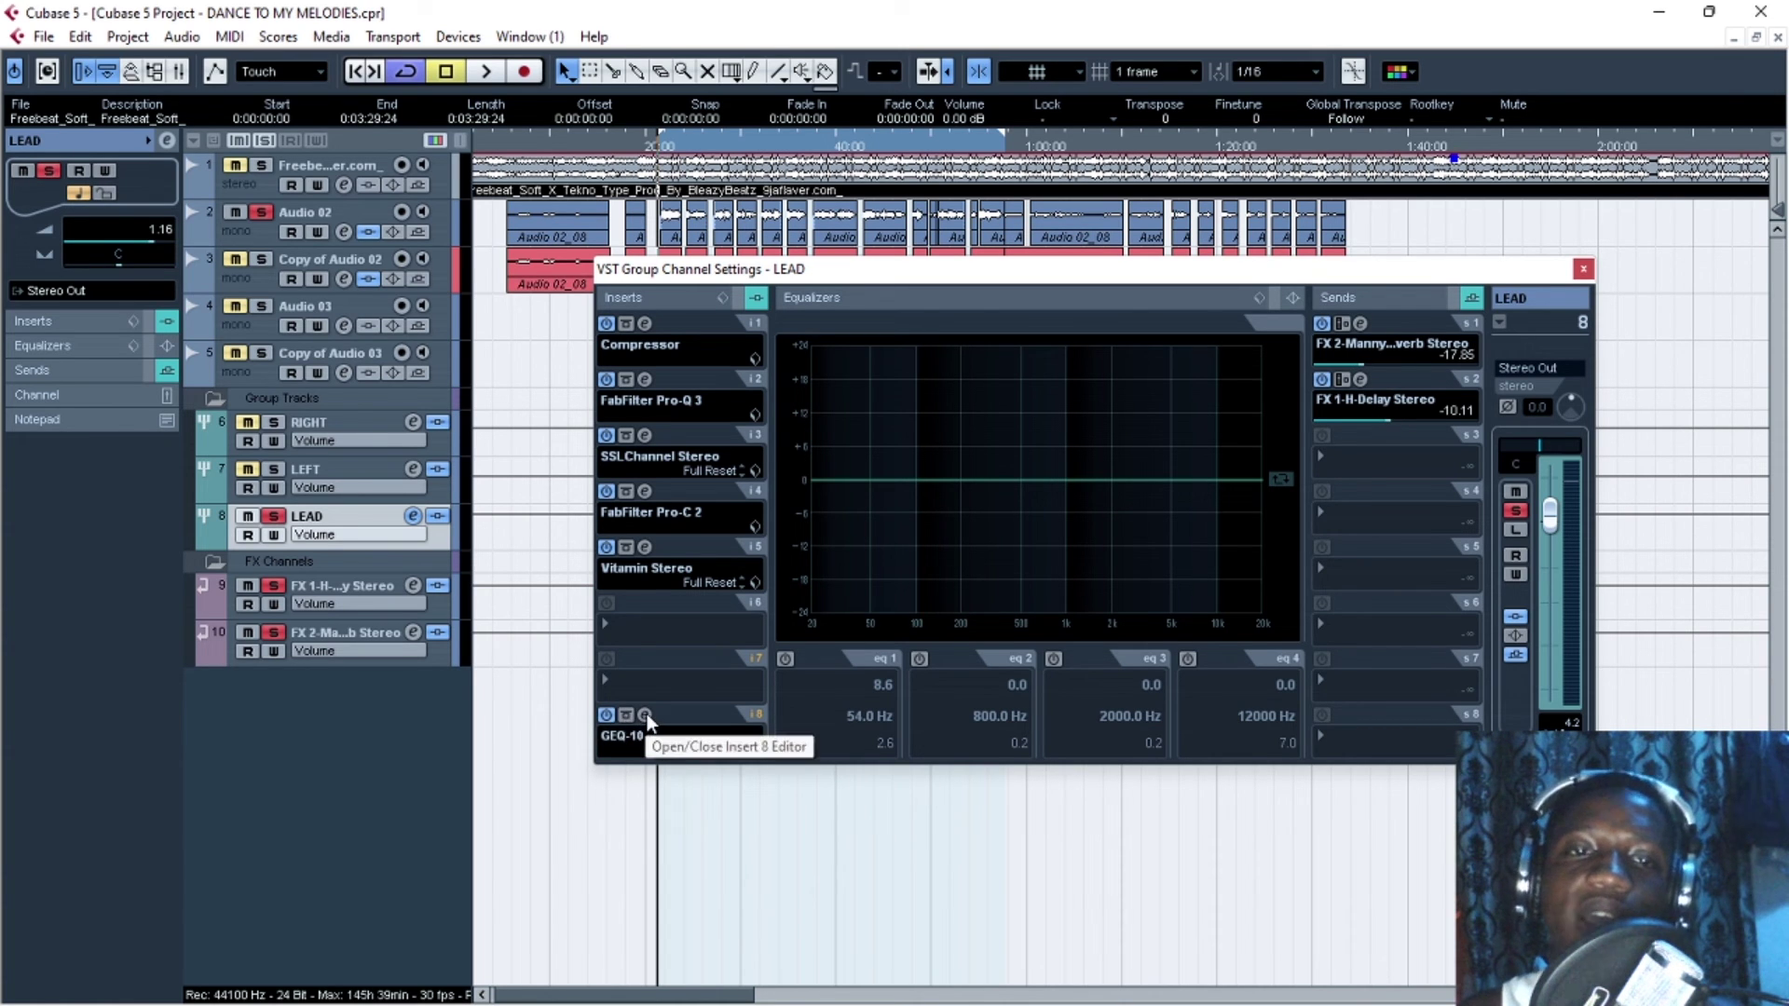
{"action": "left_click", "coordinate": [645, 714]}
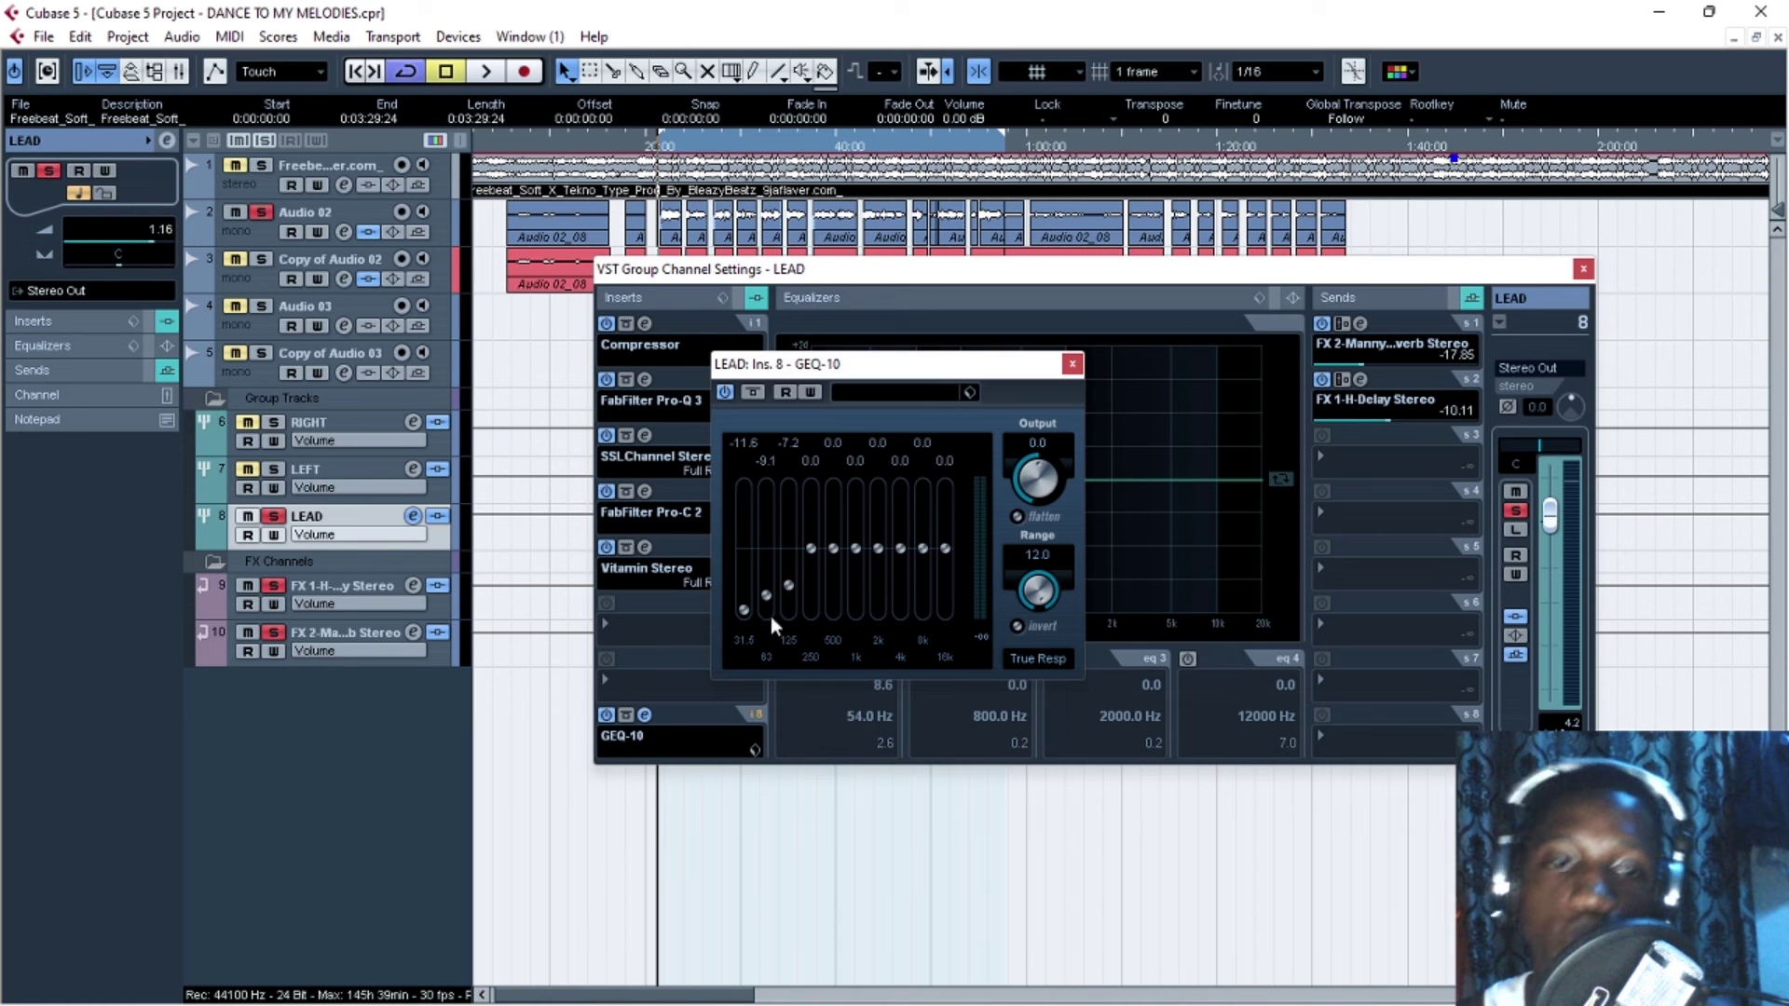
{"action": "left_click_drag", "start_coordinate": [864, 368], "coordinate": [1009, 246]}
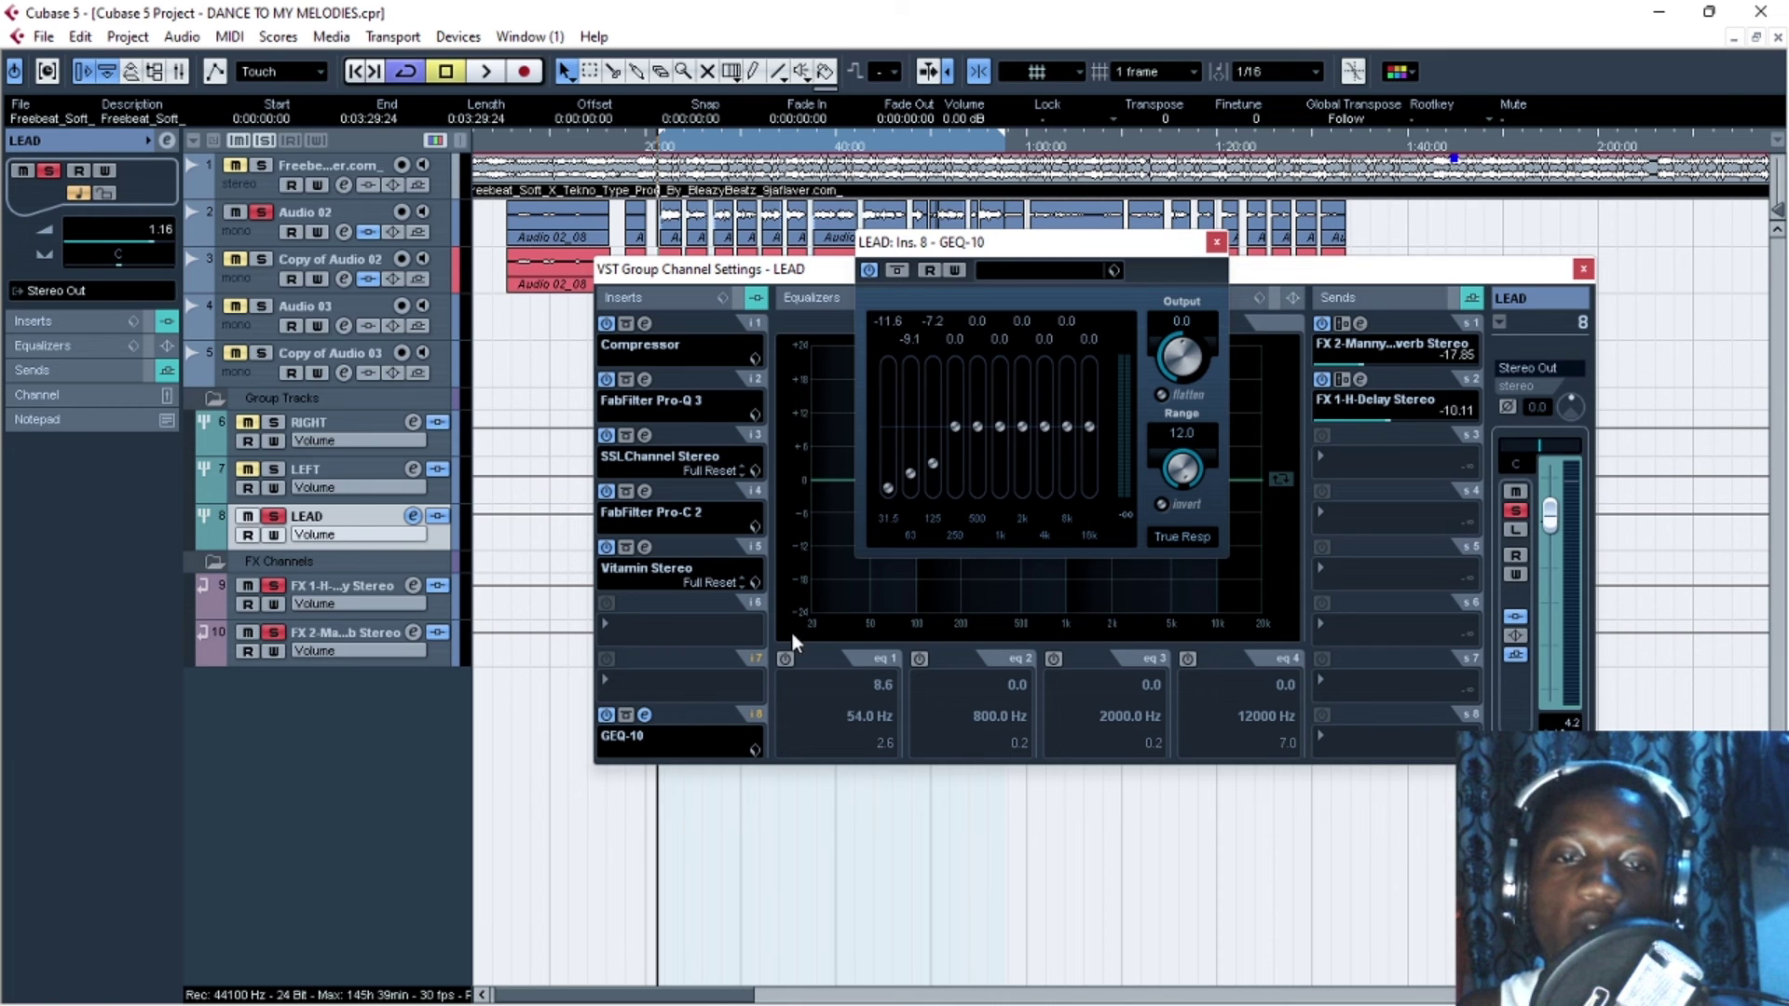
{"action": "left_click_drag", "start_coordinate": [965, 242], "coordinate": [971, 272]}
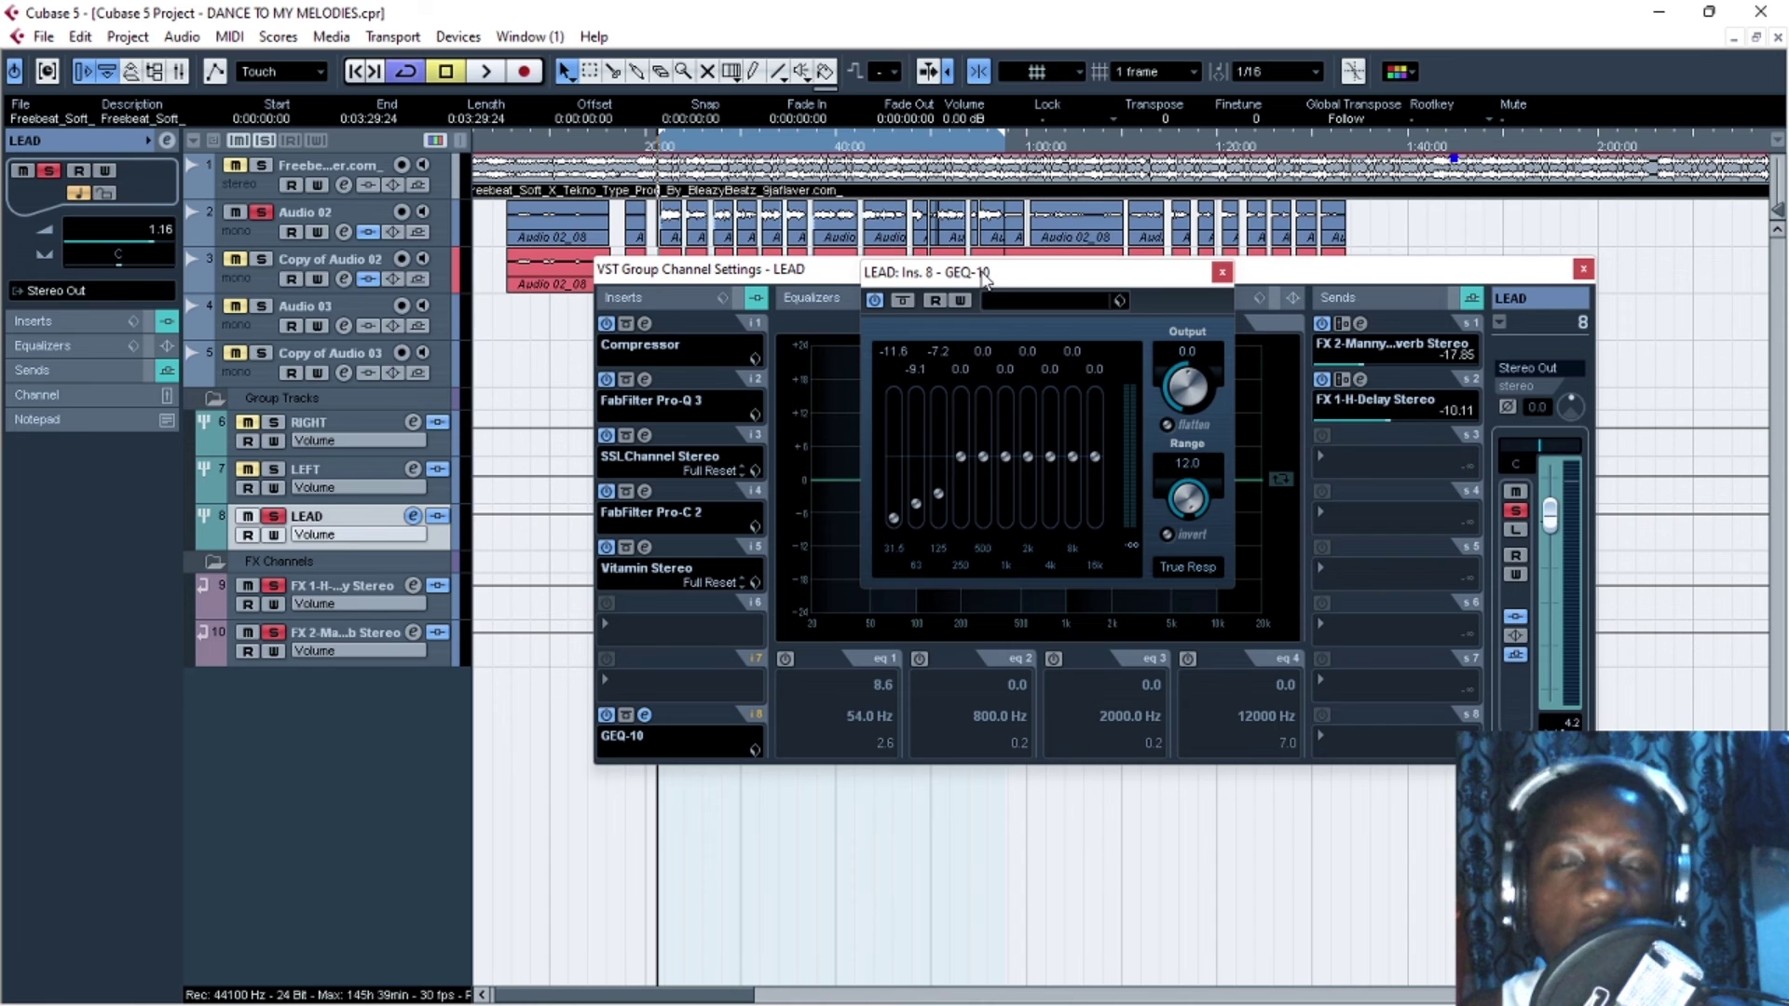
{"action": "left_click_drag", "start_coordinate": [988, 278], "coordinate": [1123, 265]}
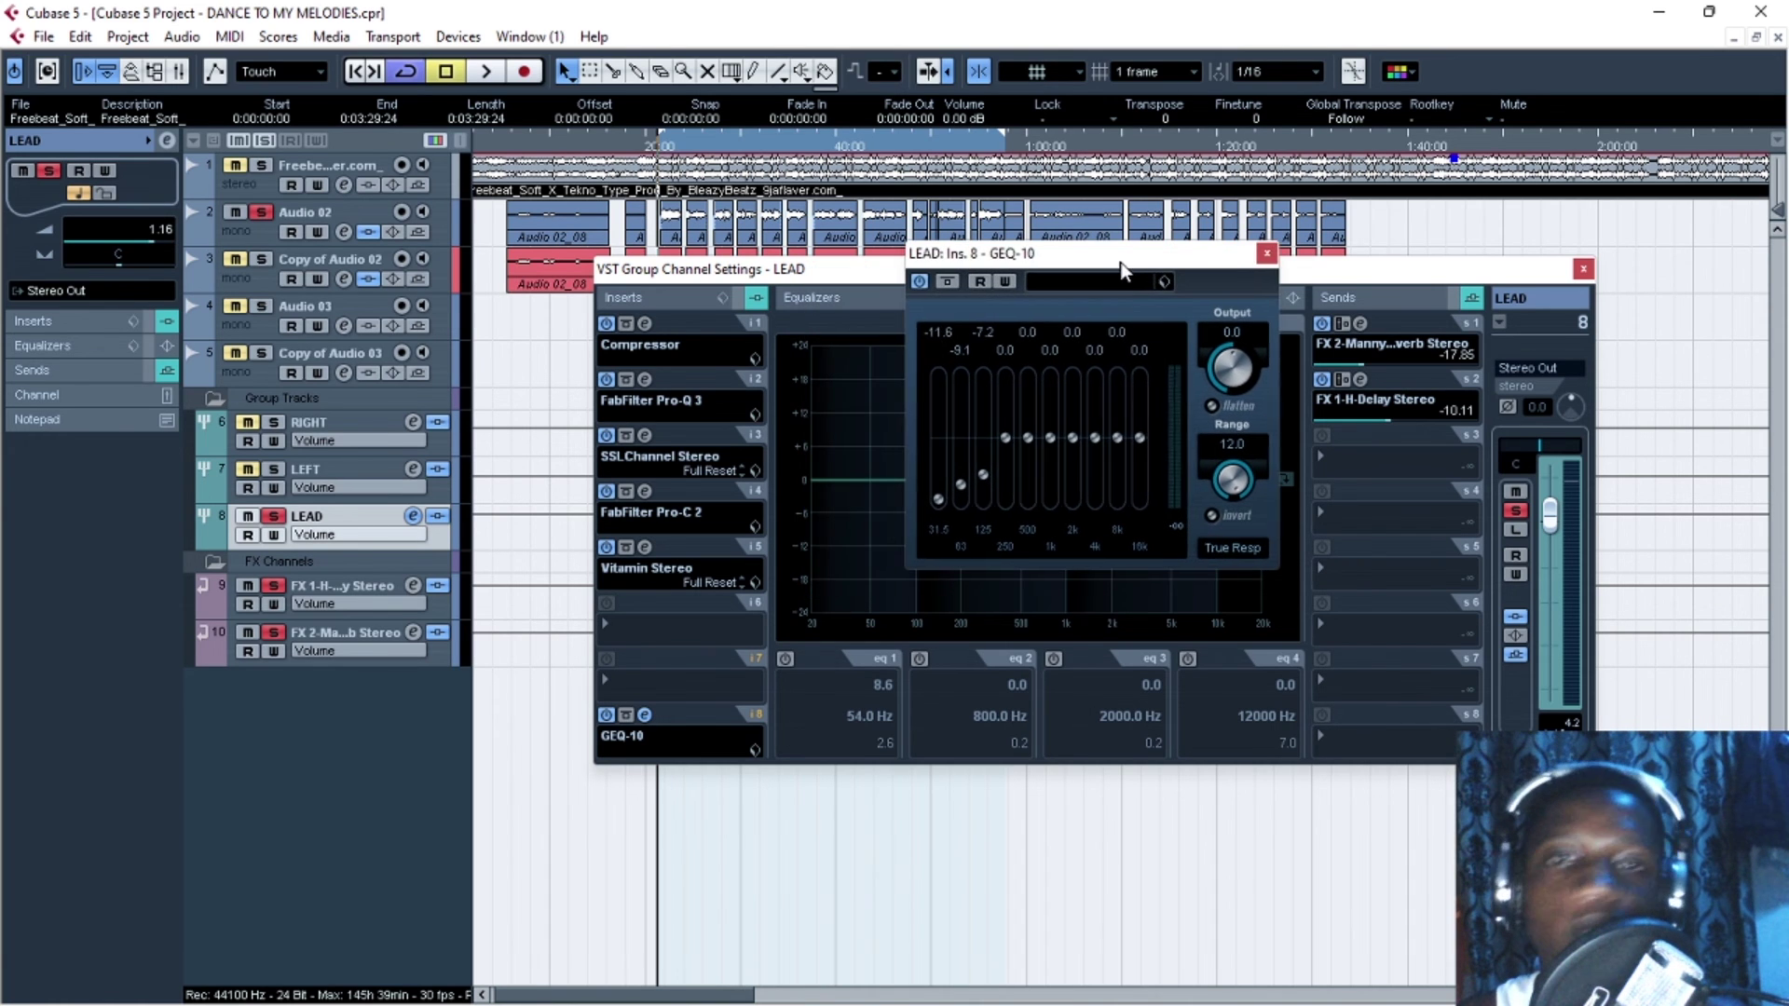
Close the GEQ-10 editor and LEAD channel settings, and bring the beat track back into the mix by unmuting it and clearing all solos
{"action": "left_click", "coordinate": [1267, 255]}
{"action": "left_click", "coordinate": [1582, 270]}
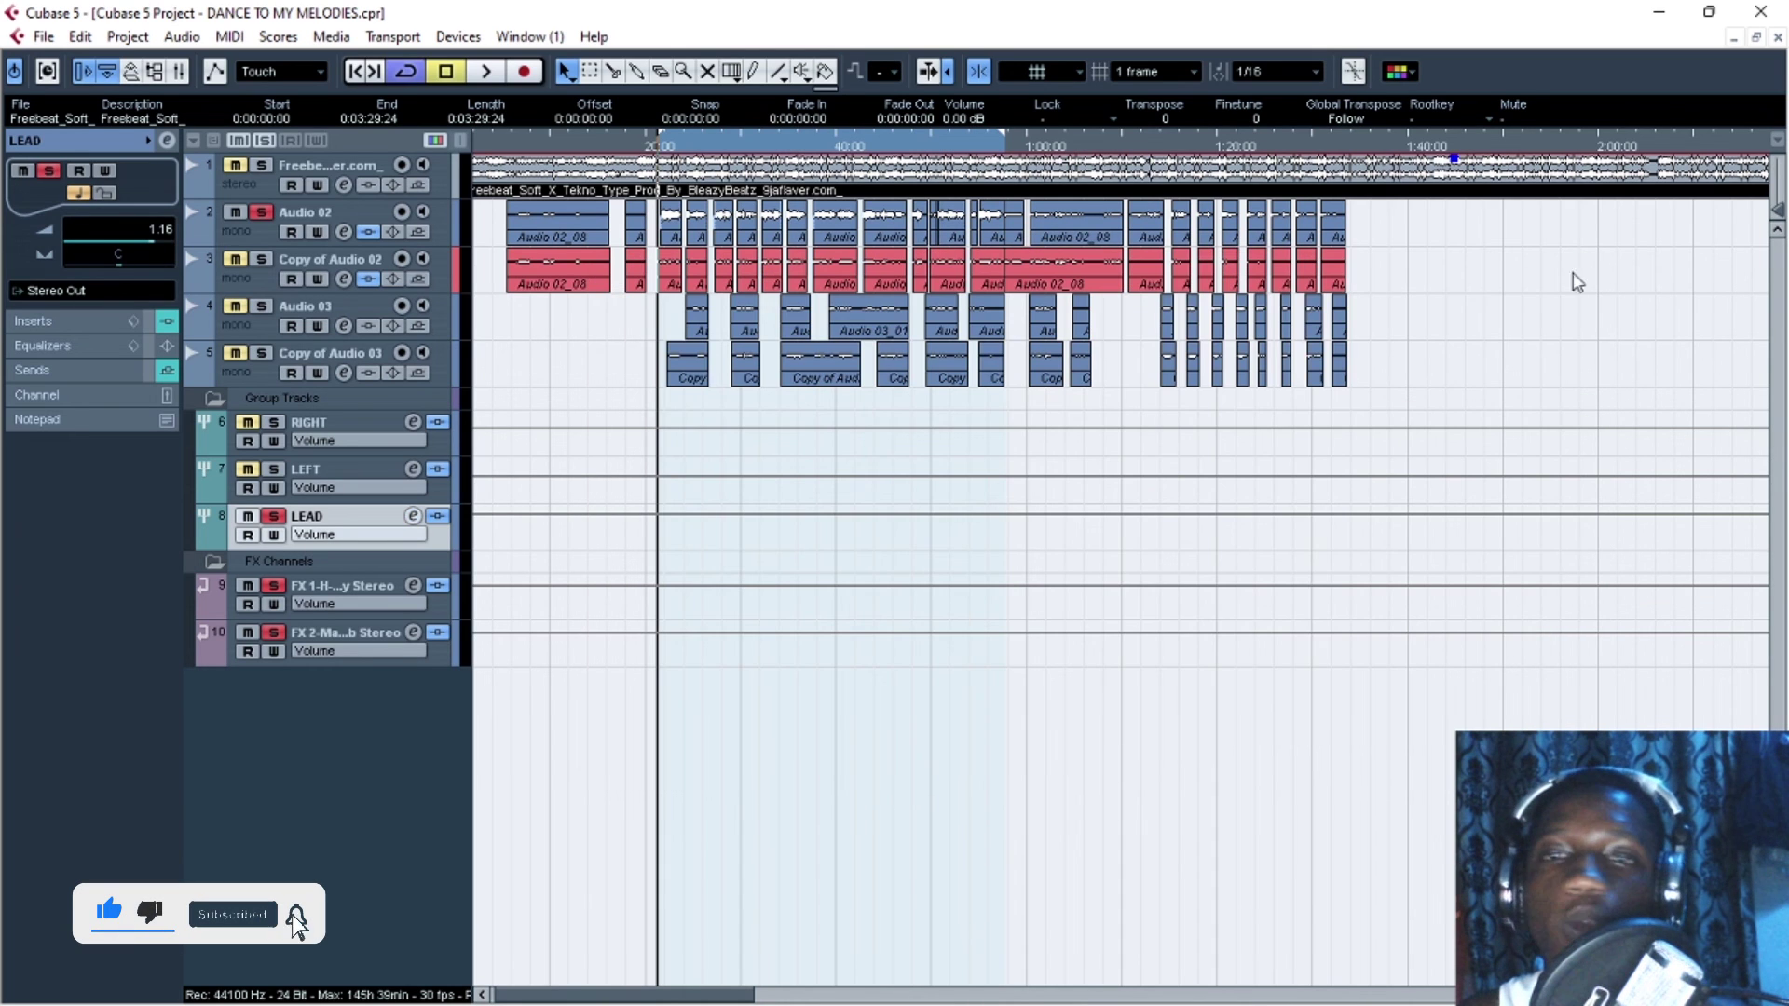
{"action": "left_click", "coordinate": [662, 147]}
{"action": "left_click", "coordinate": [249, 172]}
{"action": "left_click", "coordinate": [260, 170]}
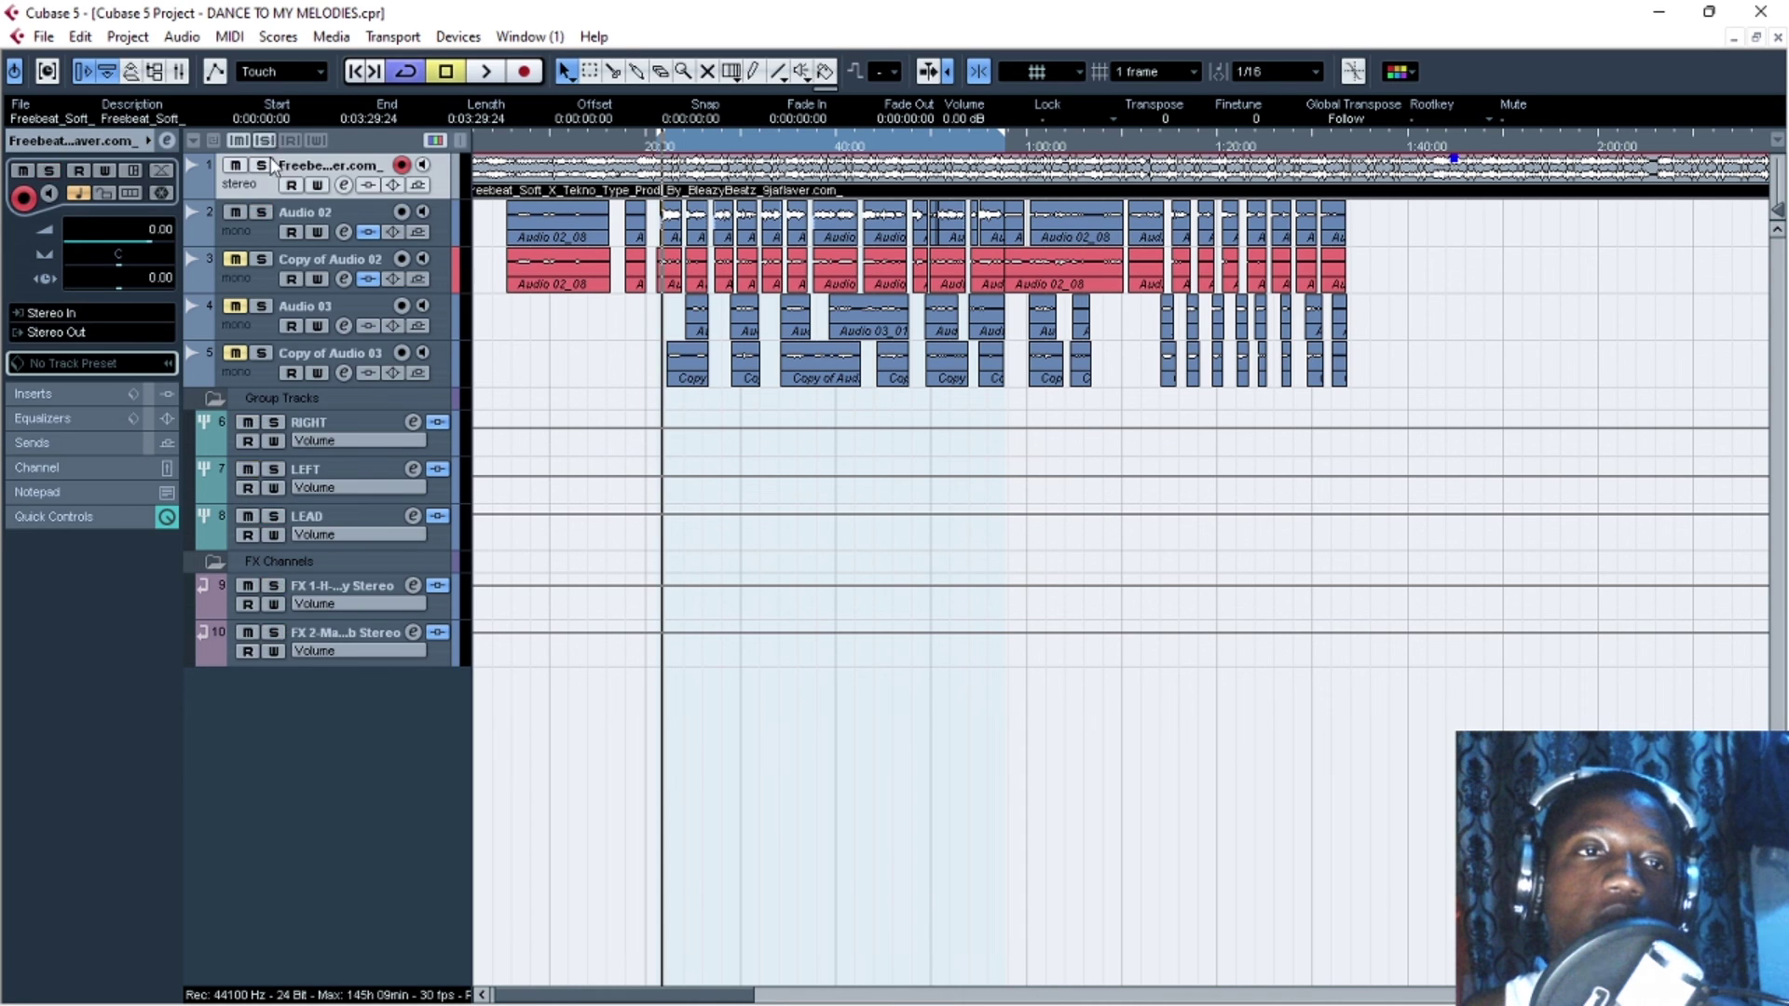
Play the full mix from the loop start and display the LEAD channel's Compressor editor clear of the channel settings
{"action": "left_click", "coordinate": [656, 145]}
{"action": "key", "text": "space"}
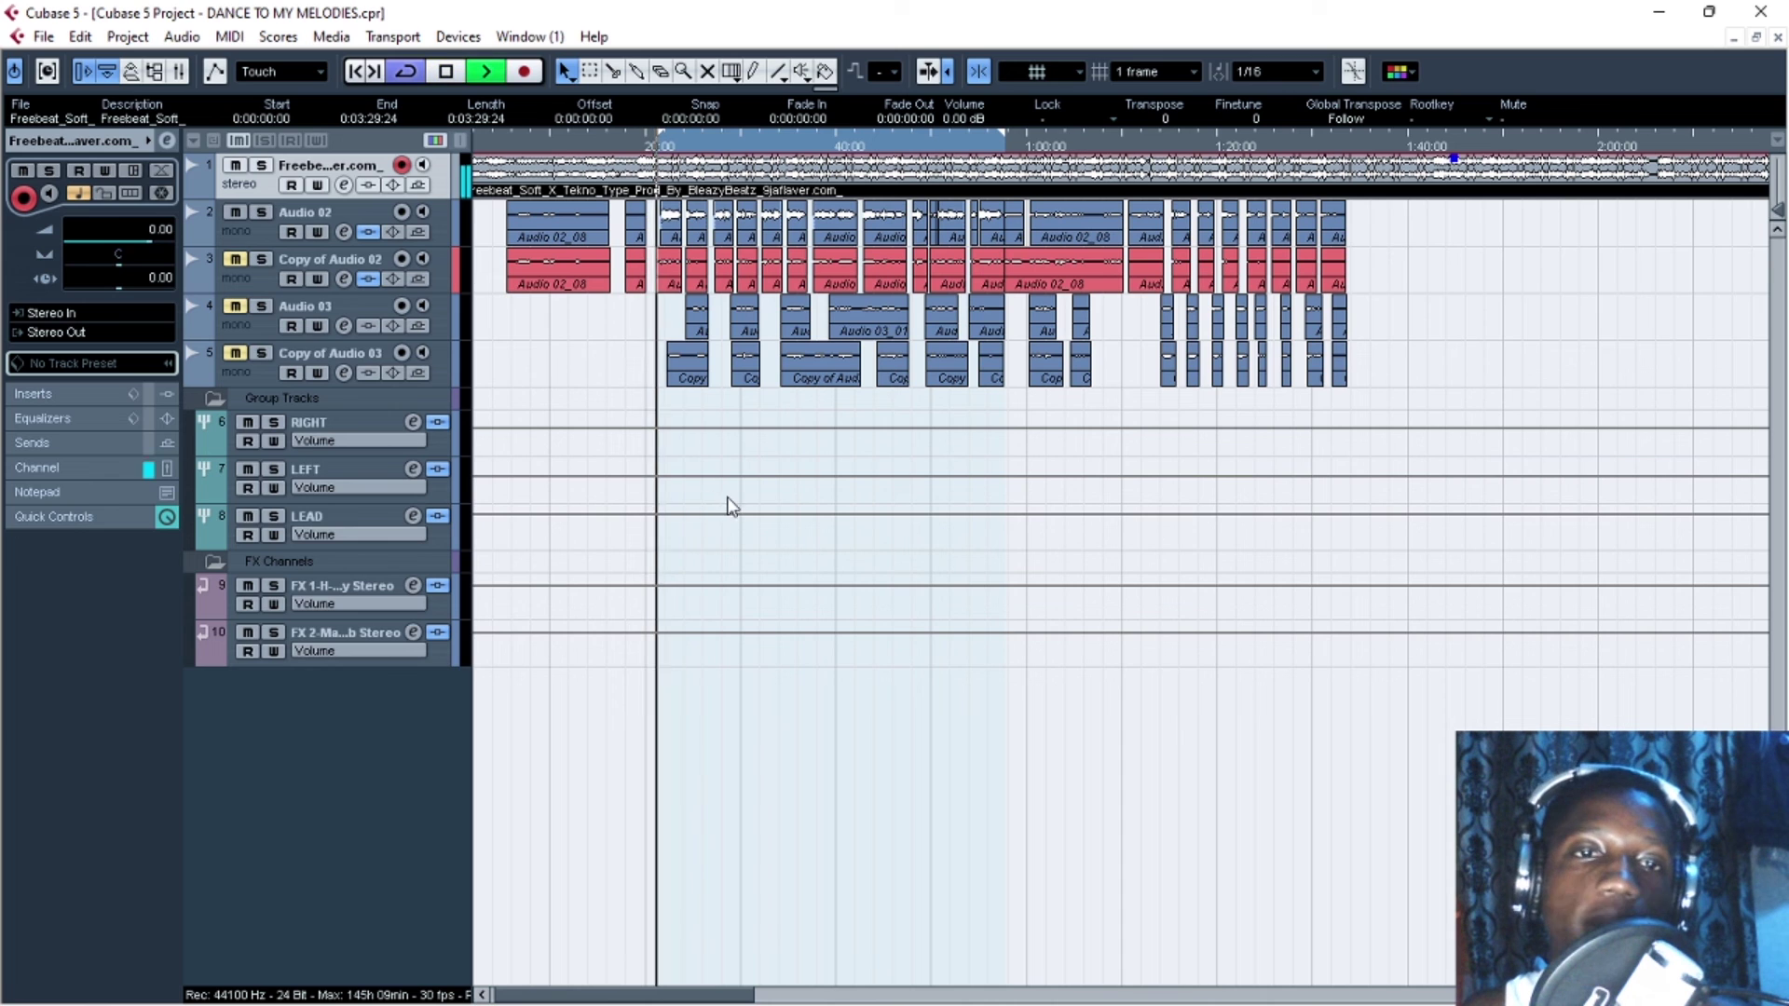
{"action": "left_click", "coordinate": [412, 517]}
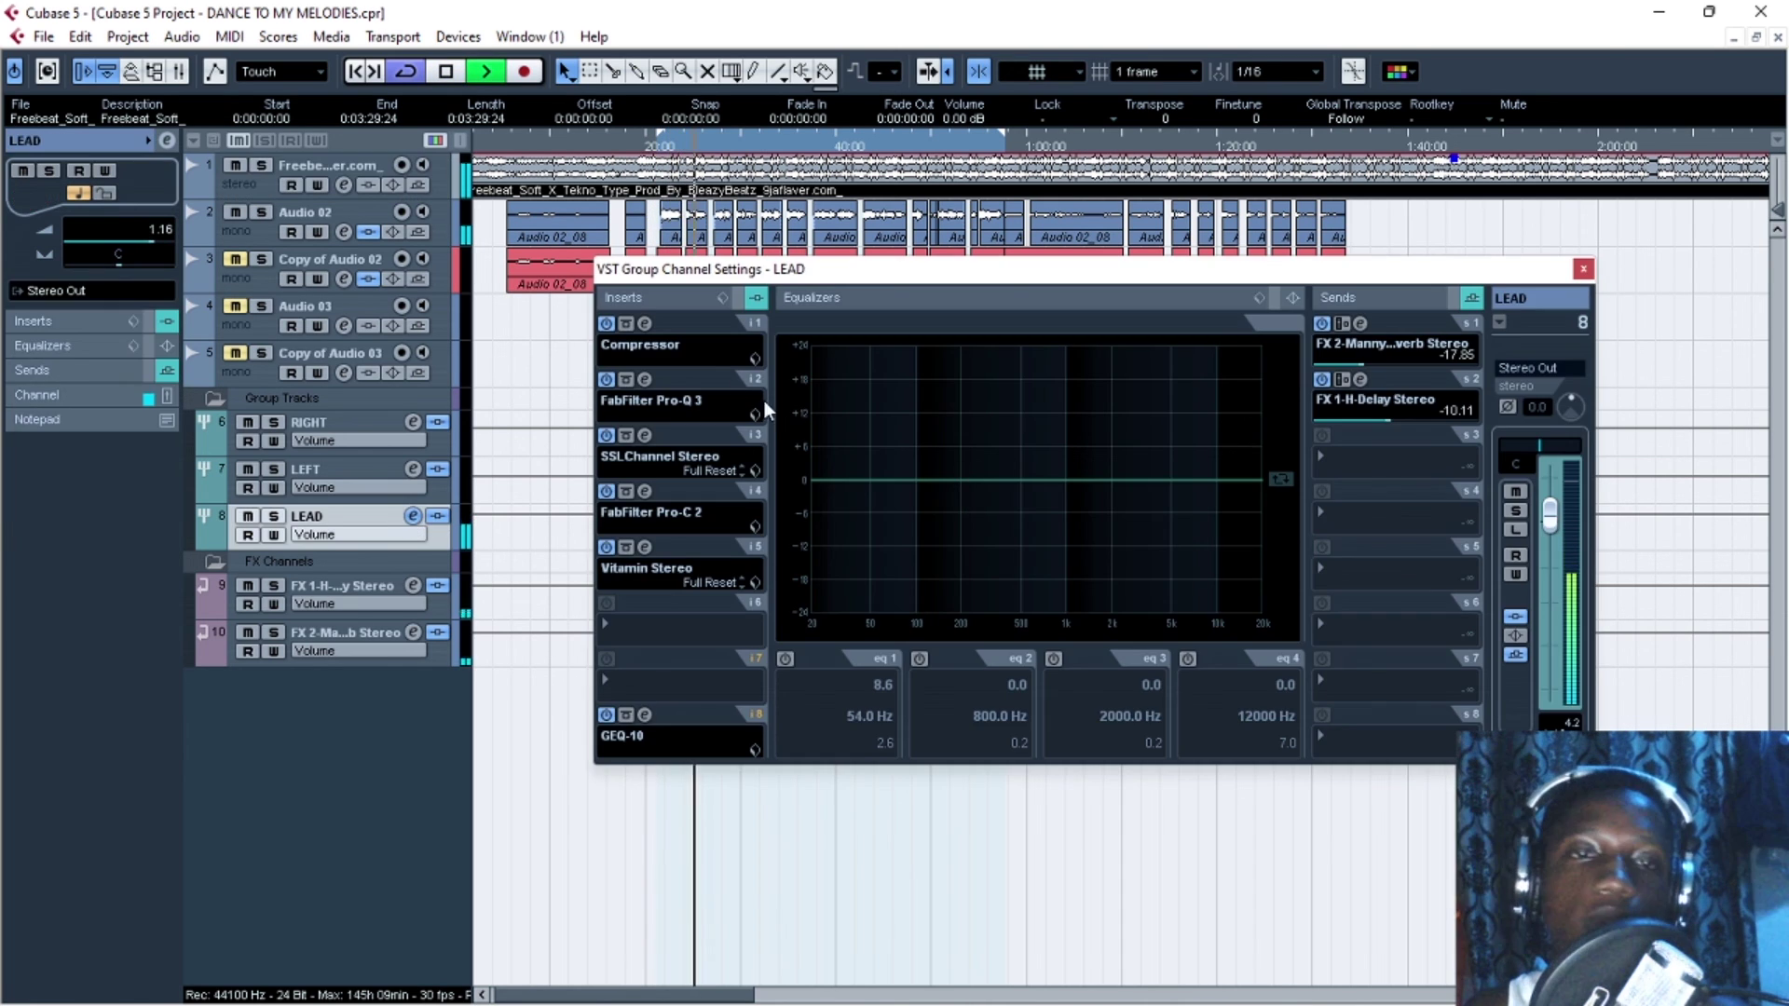
{"action": "left_click", "coordinate": [644, 326]}
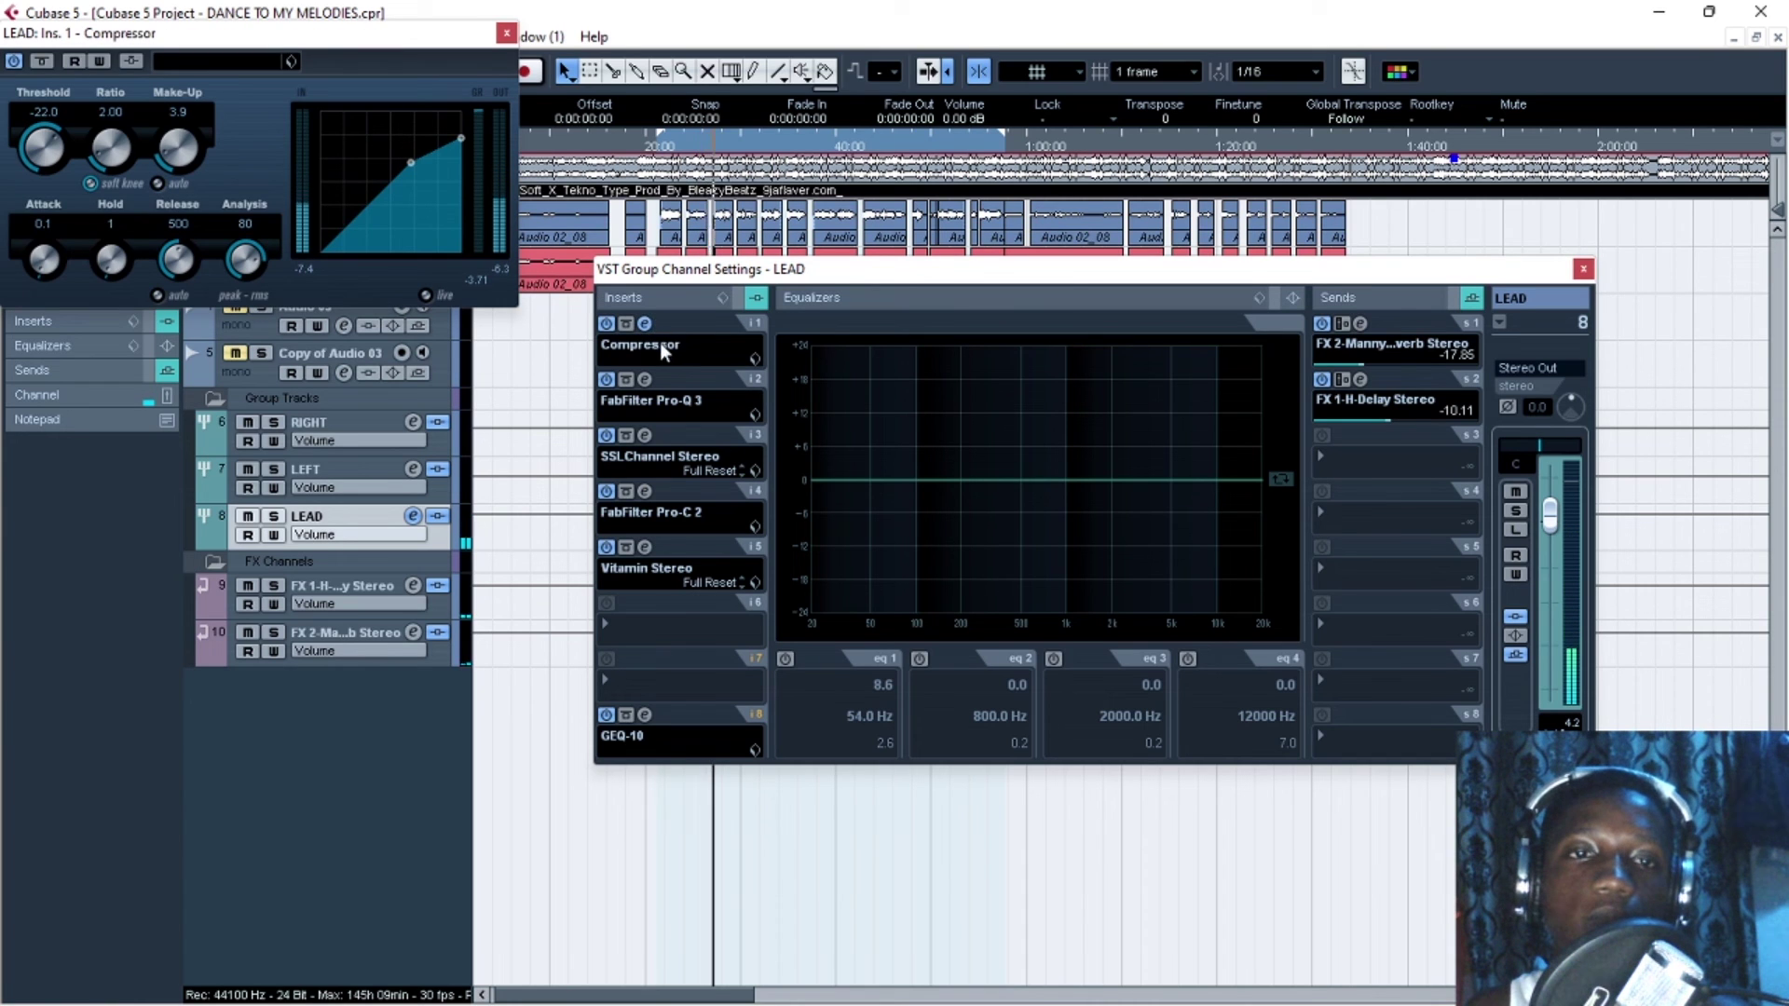
{"action": "left_click_drag", "start_coordinate": [407, 51], "coordinate": [429, 83]}
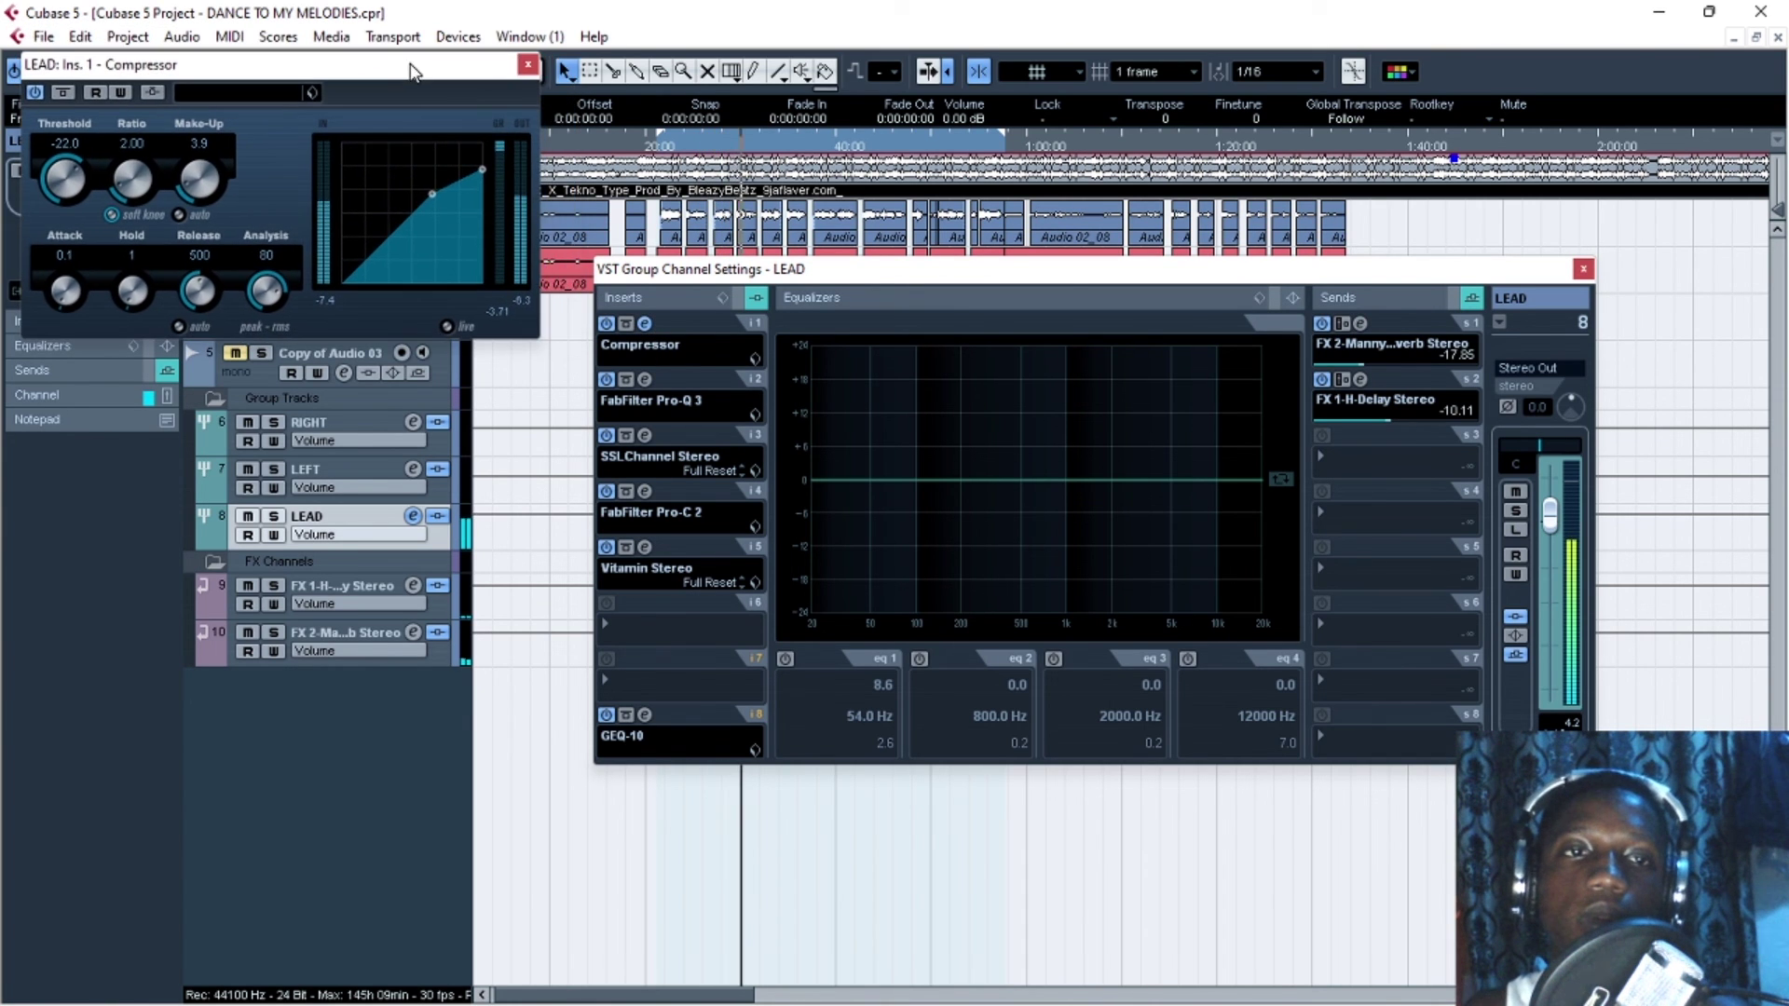
Open the LEAD channel's FabFilter Pro-Q 3, SSLChannel and FabFilter Pro-C 2 editors and spread them around the screen during playback
{"action": "left_click", "coordinate": [644, 379]}
{"action": "left_click_drag", "start_coordinate": [548, 308], "coordinate": [1409, 179]}
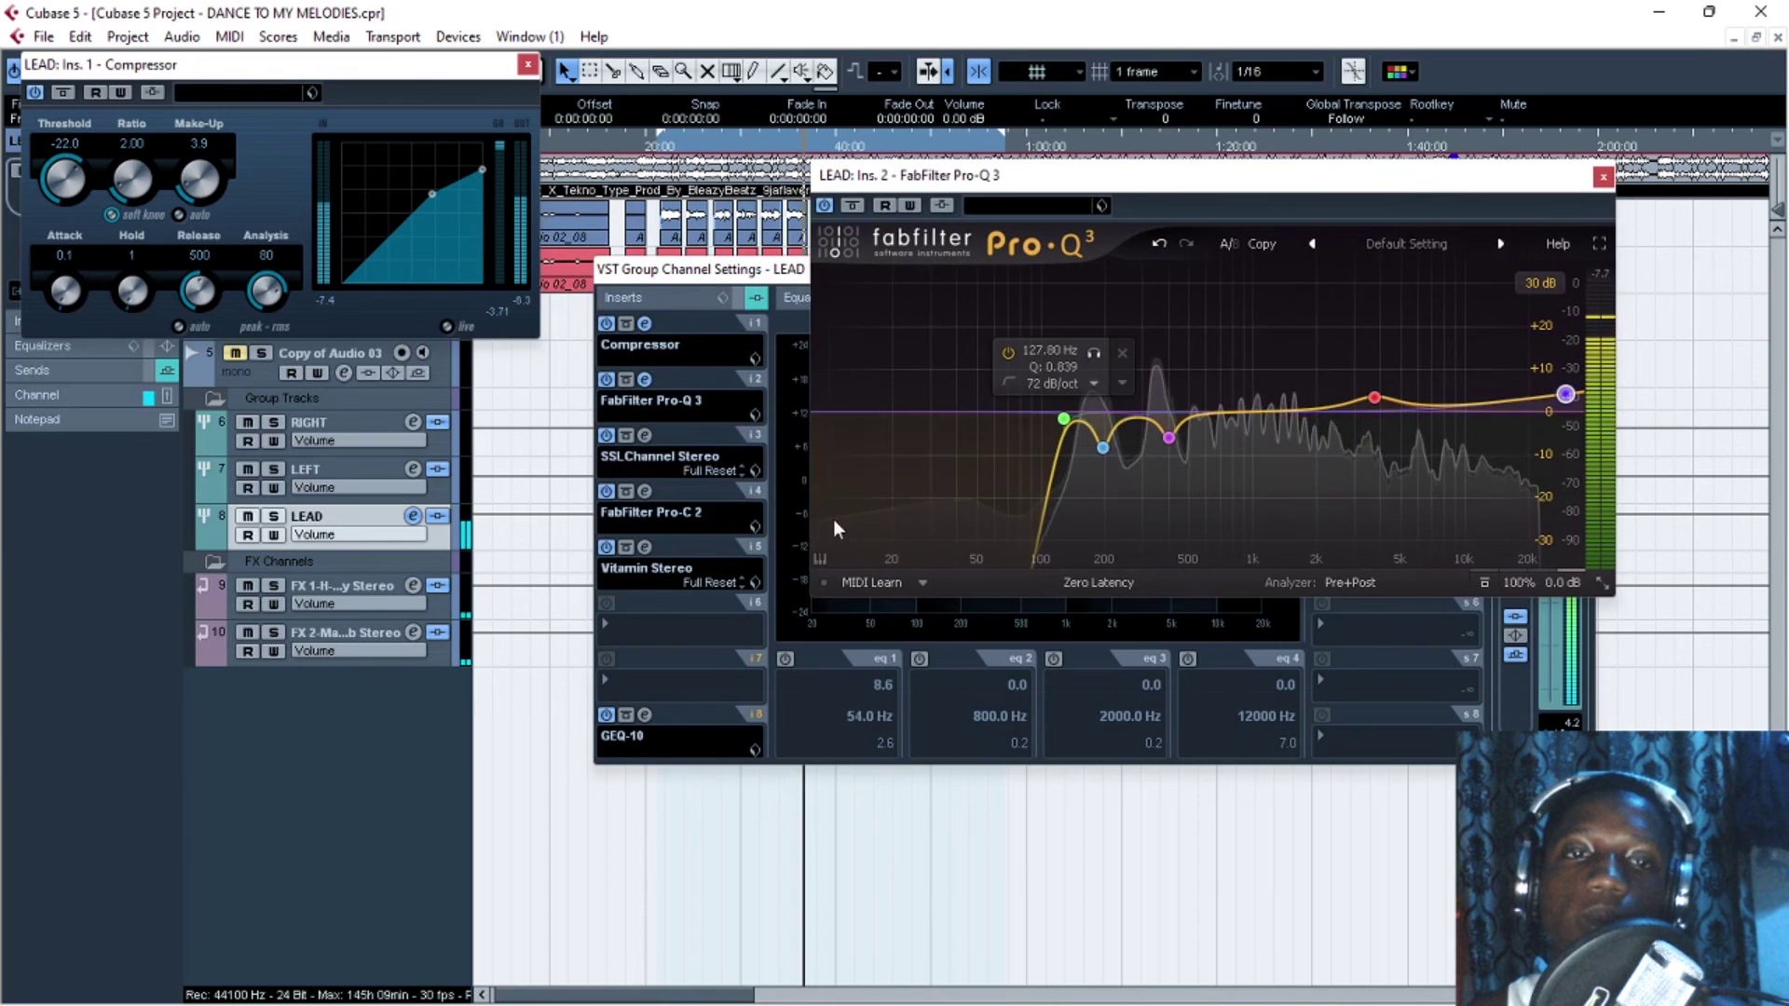
{"action": "left_click", "coordinate": [644, 436]}
{"action": "left_click_drag", "start_coordinate": [293, 622], "coordinate": [295, 263]}
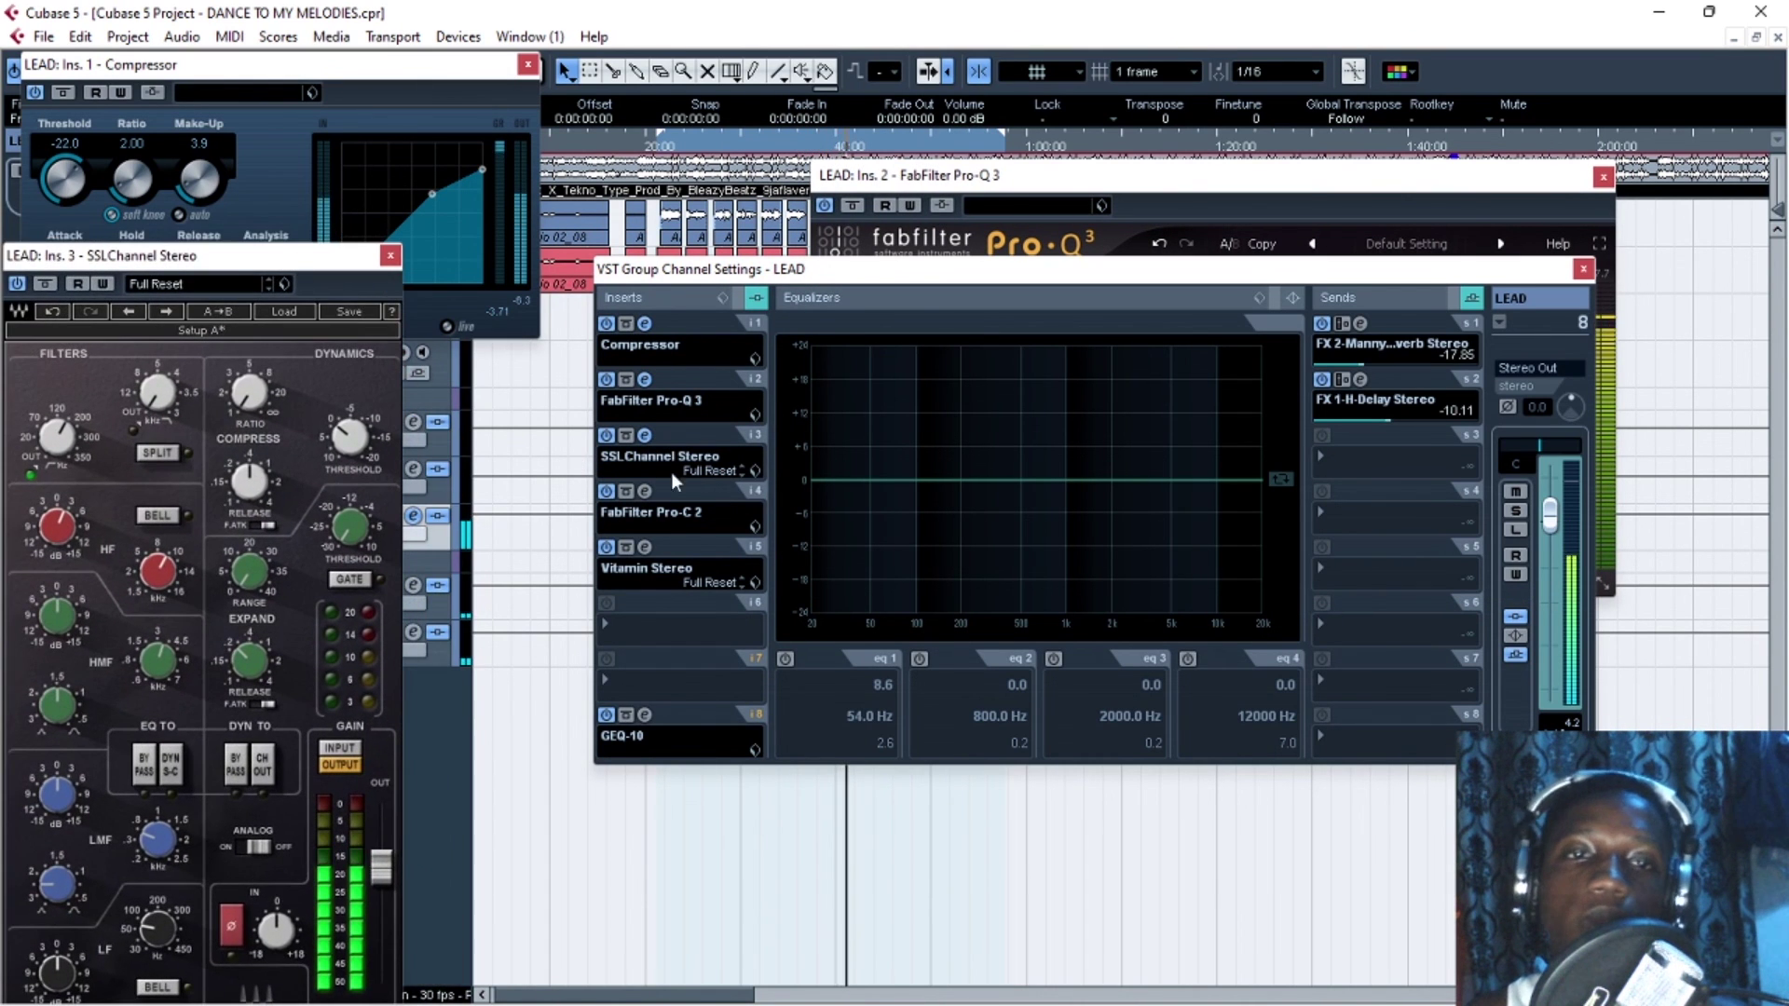
{"action": "left_click", "coordinate": [644, 491]}
{"action": "left_click_drag", "start_coordinate": [769, 608], "coordinate": [1218, 640]}
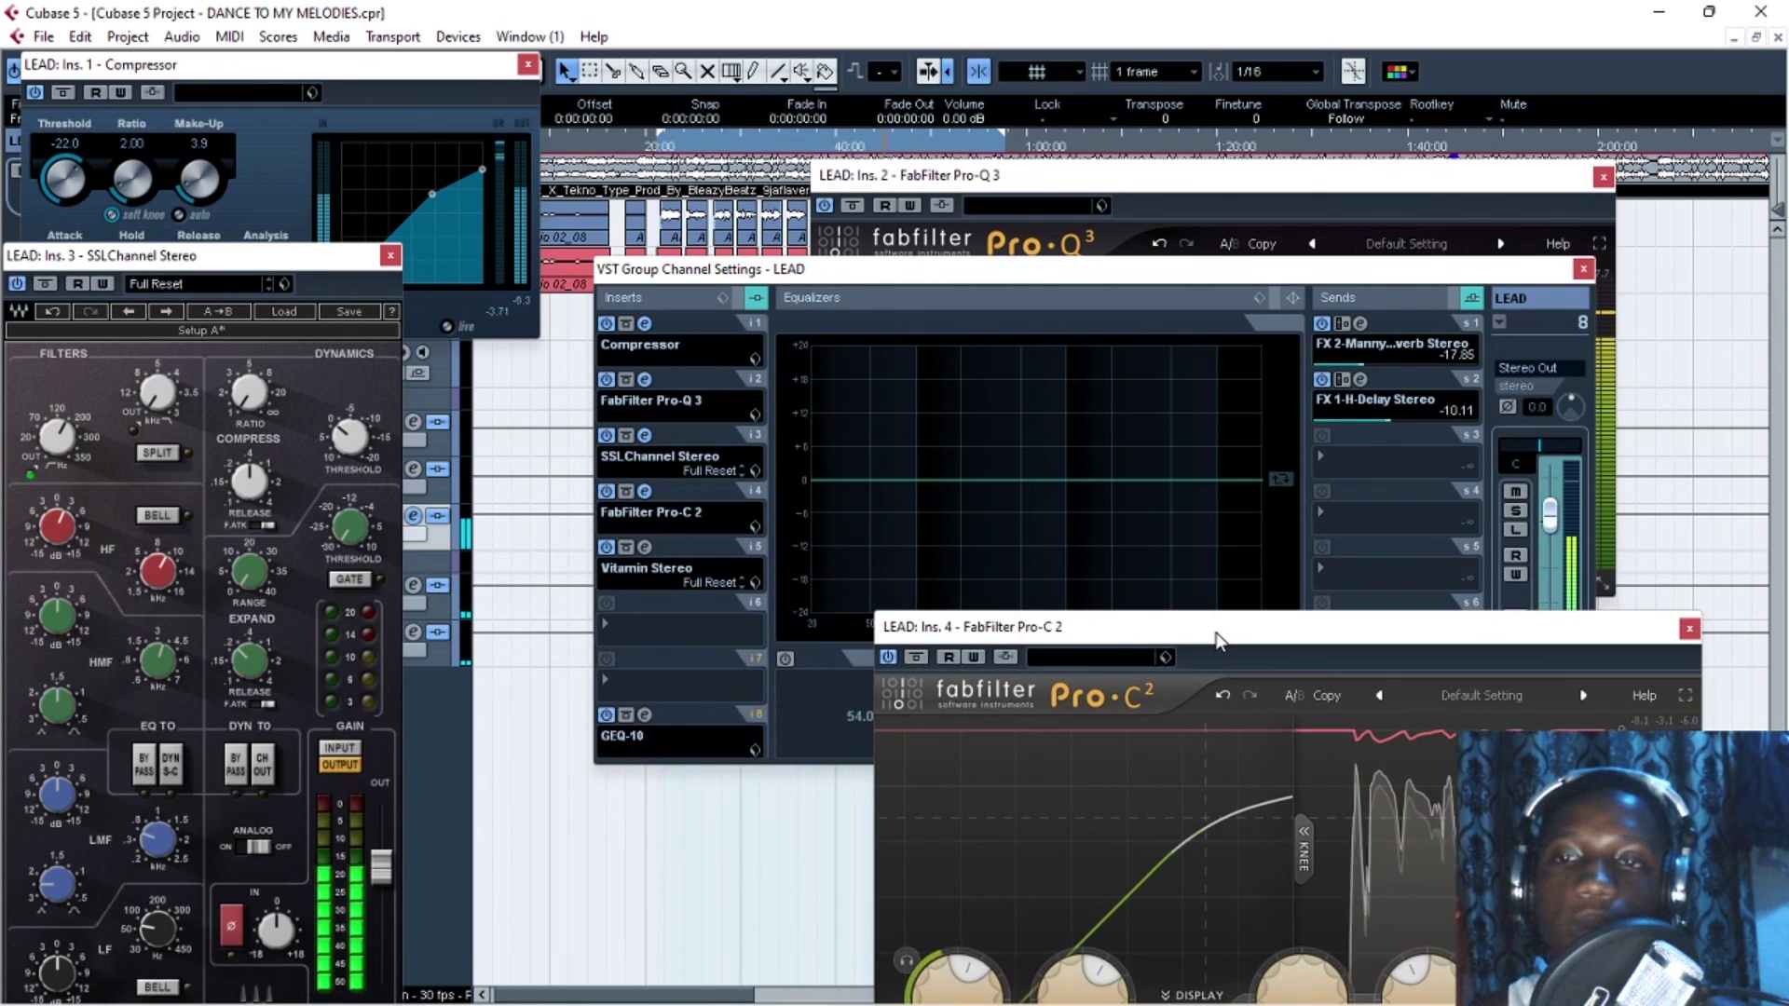
Open the LEAD channel's Vitamin and GEQ-10 editors and arrange them beside the channel settings with the other plugin windows
{"action": "left_click", "coordinate": [651, 547]}
{"action": "left_click", "coordinate": [651, 547]}
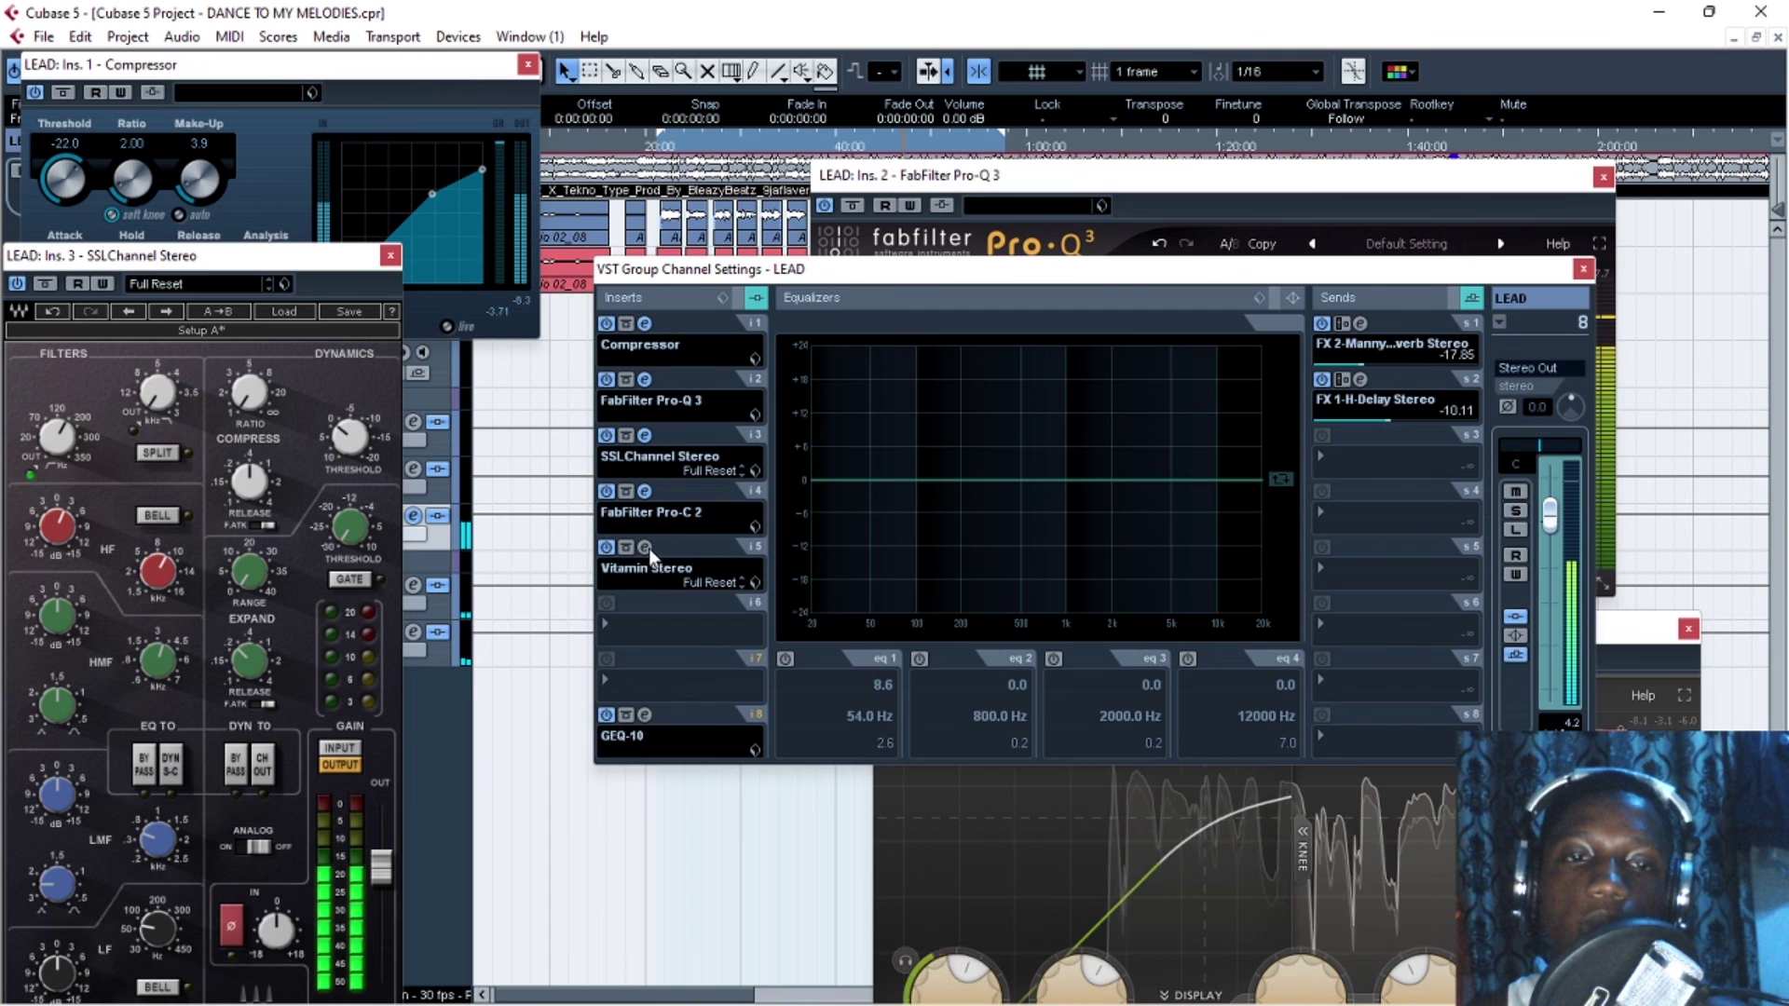
{"action": "left_click_drag", "start_coordinate": [773, 719], "coordinate": [356, 578]}
{"action": "left_click_drag", "start_coordinate": [618, 587], "coordinate": [580, 577]}
{"action": "left_click_drag", "start_coordinate": [997, 269], "coordinate": [1098, 266]}
{"action": "left_click", "coordinate": [749, 712]}
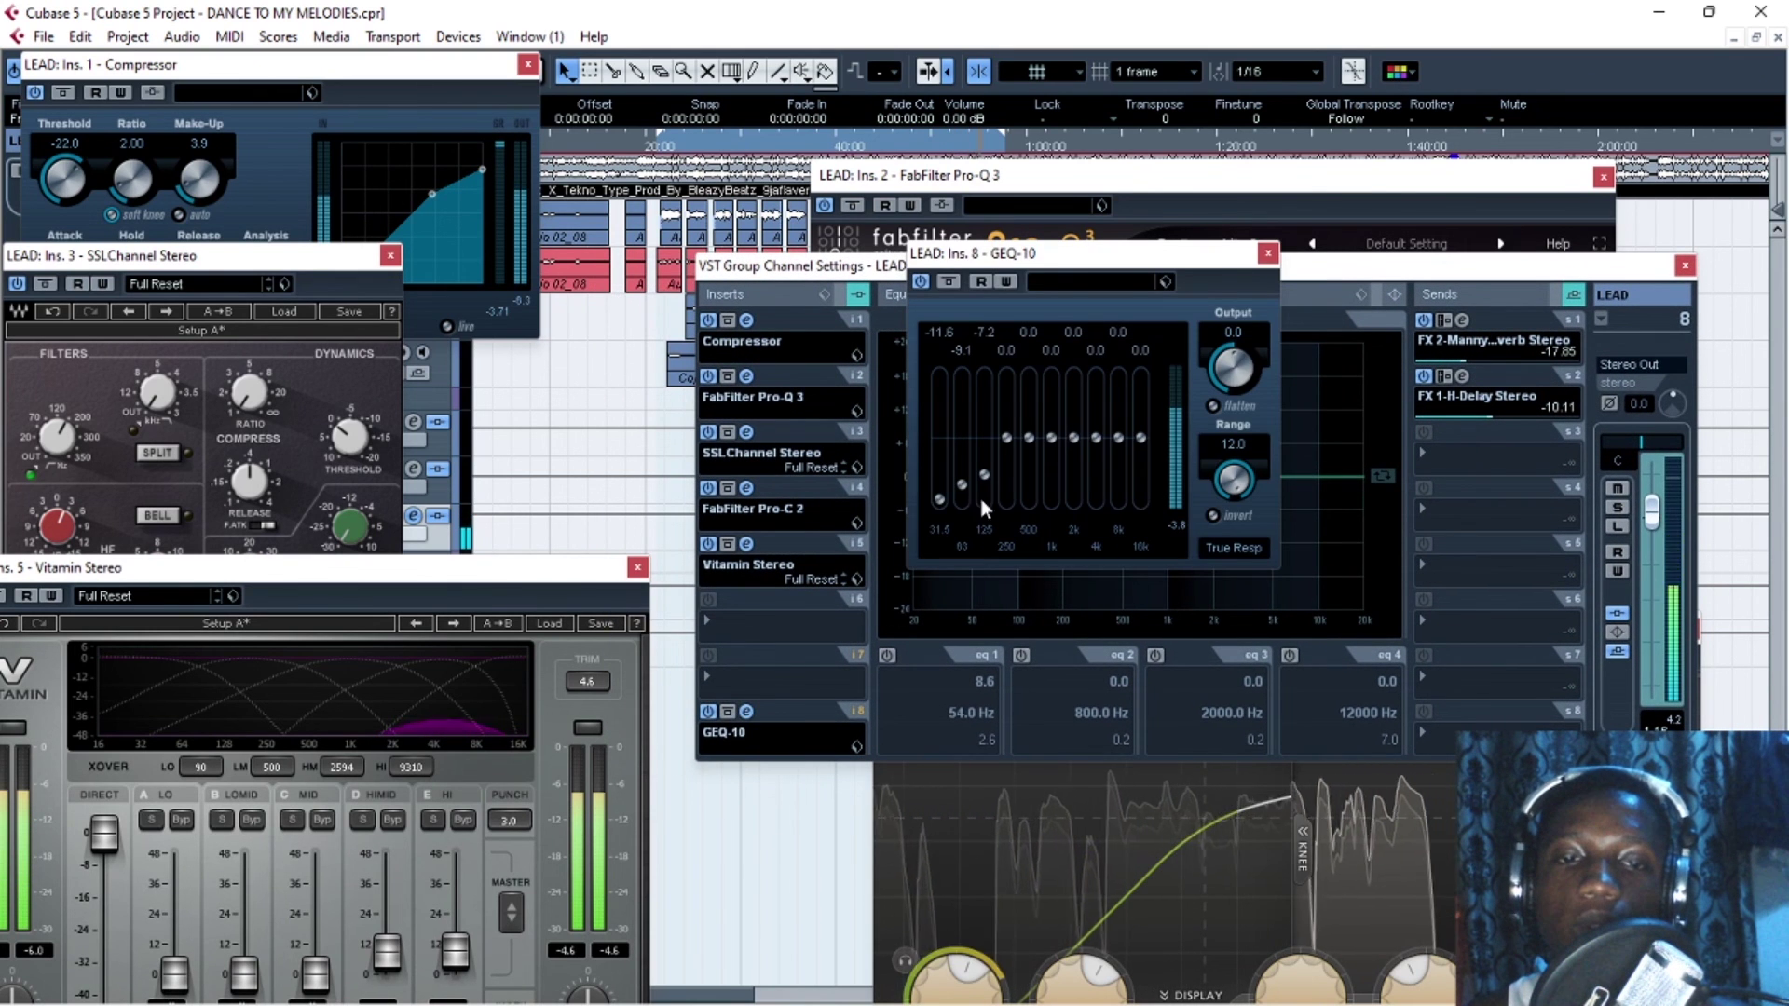
{"action": "left_click_drag", "start_coordinate": [962, 323], "coordinate": [403, 287]}
{"action": "mouse_move", "coordinate": [907, 272]}
{"action": "left_mouse_down"}
{"action": "mouse_move", "coordinate": [939, 255]}
{"action": "mouse_move", "coordinate": [891, 257]}
{"action": "left_mouse_up"}
Open the MannyM Reverb and H-Delay editors from LEAD's sends, place them below the other plugins, and close the LEAD channel settings
{"action": "left_click", "coordinate": [1446, 305]}
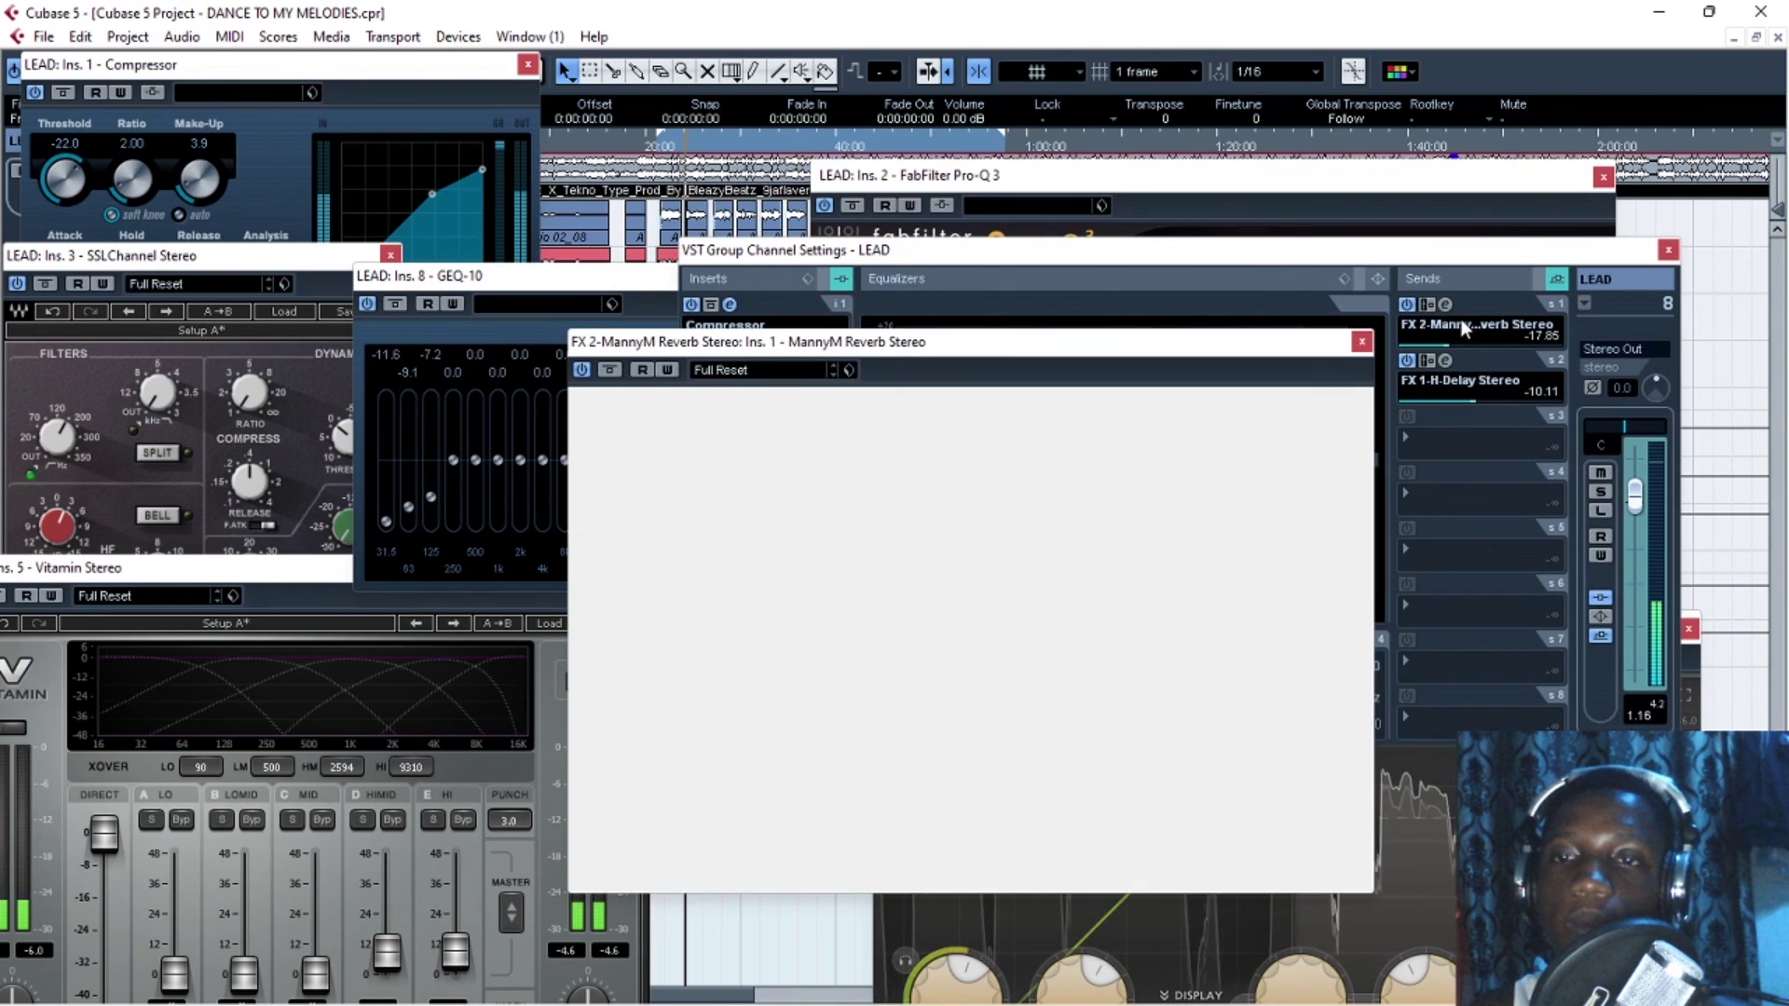
{"action": "left_click_drag", "start_coordinate": [1063, 345], "coordinate": [756, 785]}
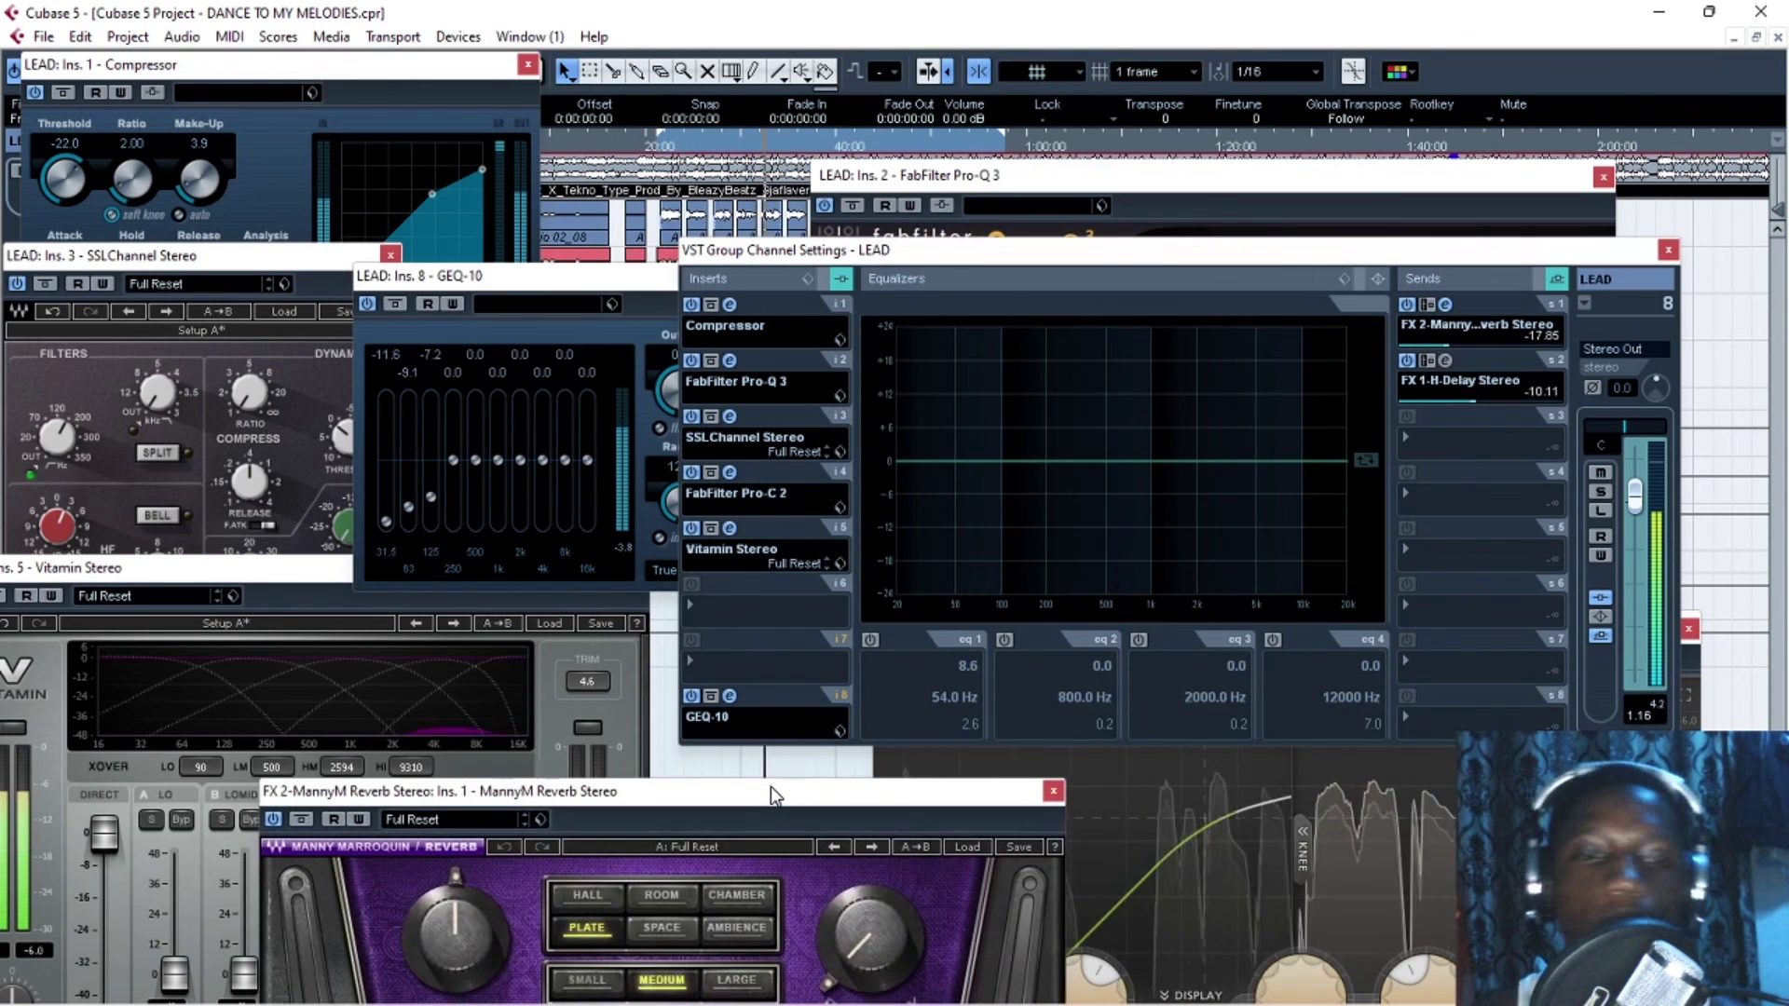
{"action": "left_click", "coordinate": [1444, 360]}
{"action": "left_click_drag", "start_coordinate": [1202, 387], "coordinate": [1360, 657]}
{"action": "left_click_drag", "start_coordinate": [1187, 257], "coordinate": [1085, 240]}
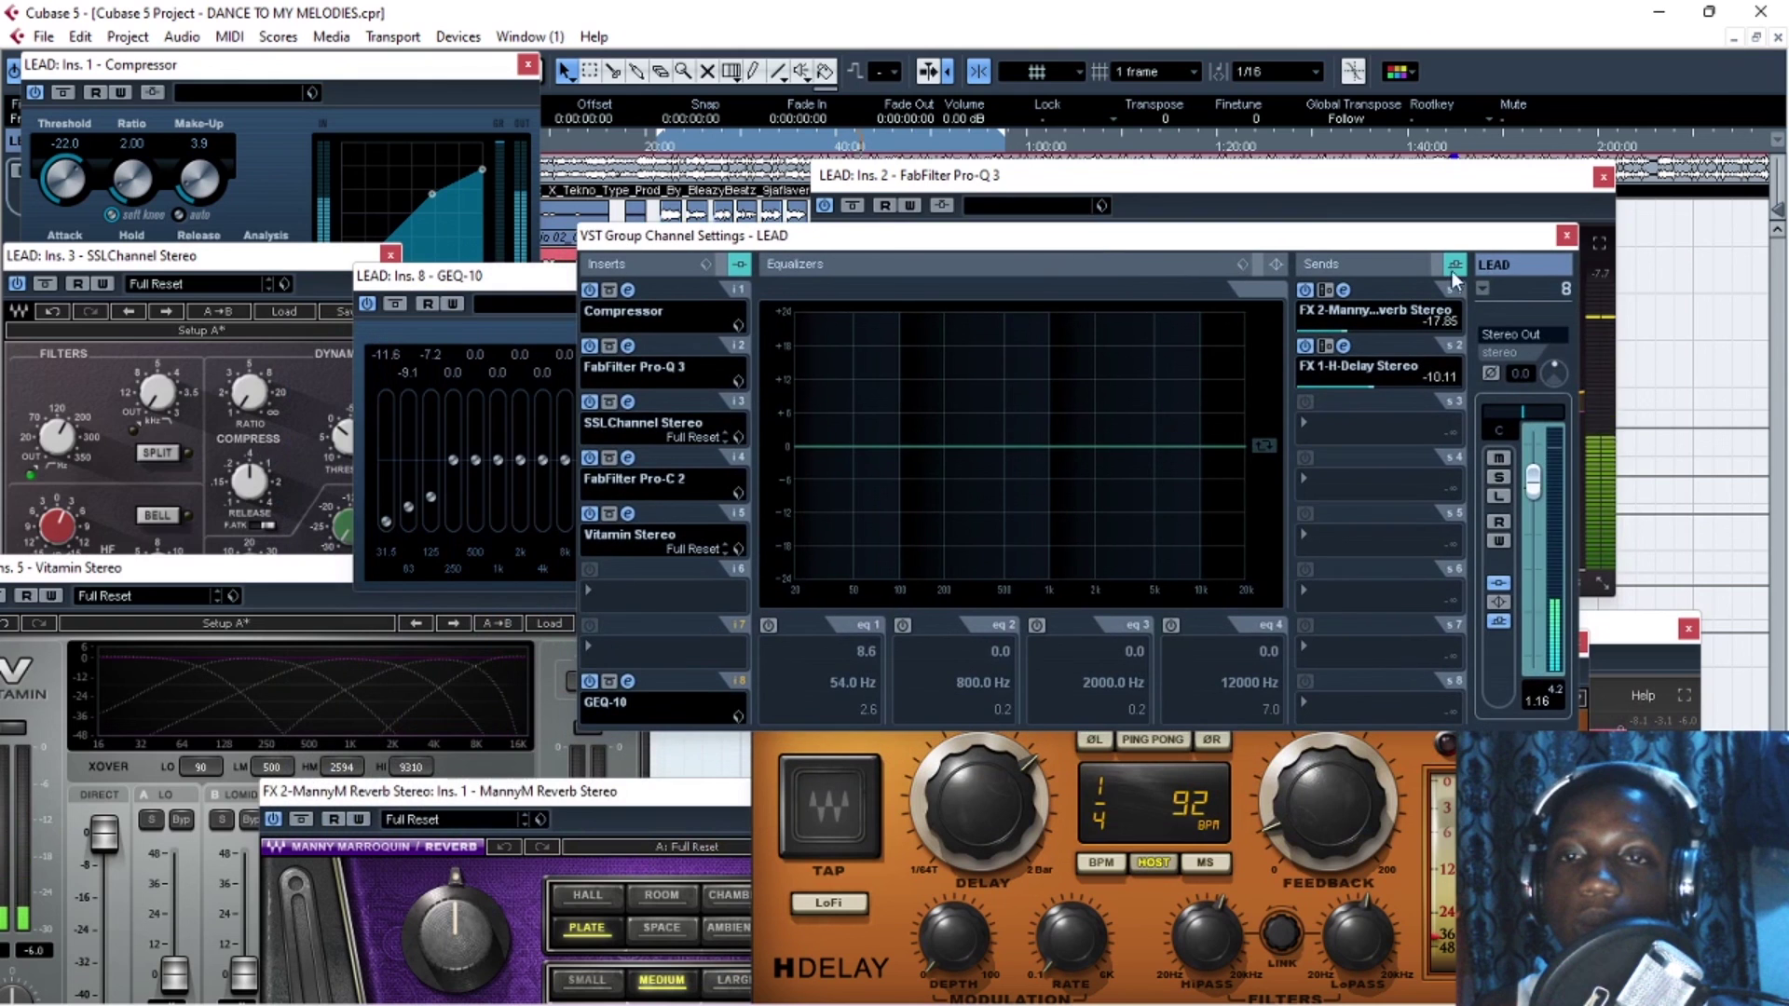
{"action": "left_click", "coordinate": [1566, 239]}
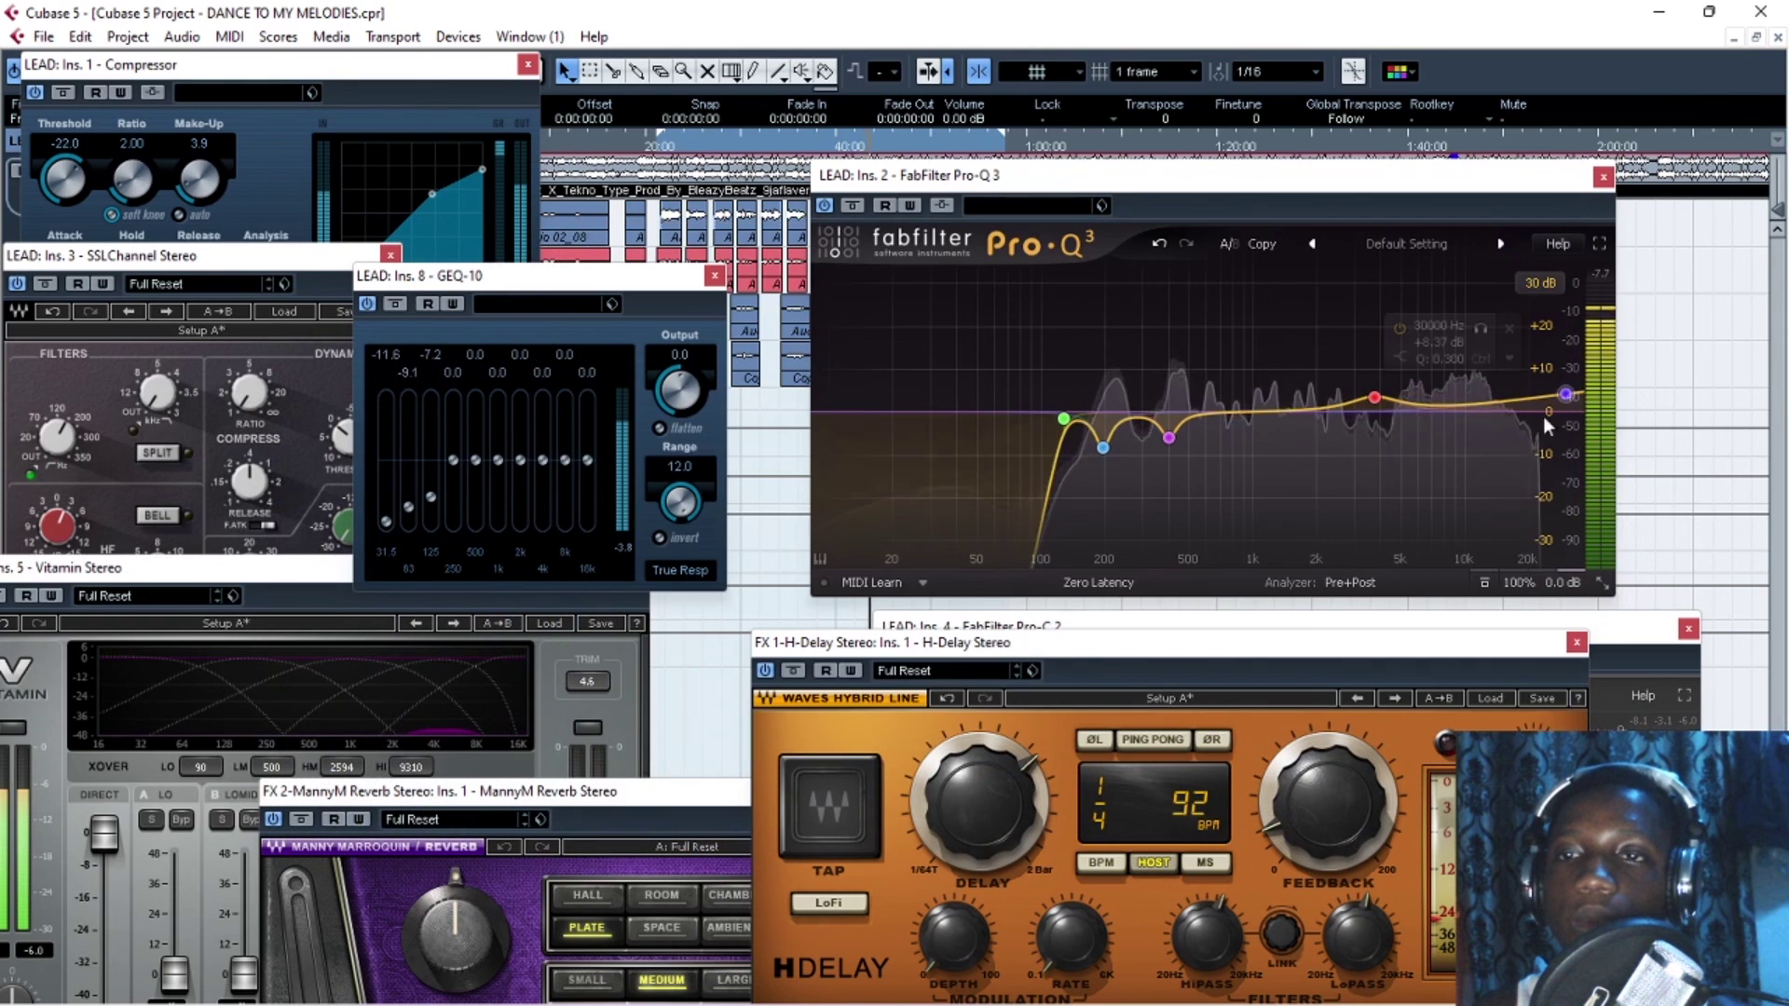
Rearrange the FabFilter Pro-C 2 and H-Delay editors and bring Pro-C 2 to the front so its controls can be read
{"action": "left_click", "coordinate": [1152, 622]}
{"action": "left_click_drag", "start_coordinate": [1086, 595], "coordinate": [1275, 400]}
{"action": "left_click_drag", "start_coordinate": [885, 642], "coordinate": [801, 574]}
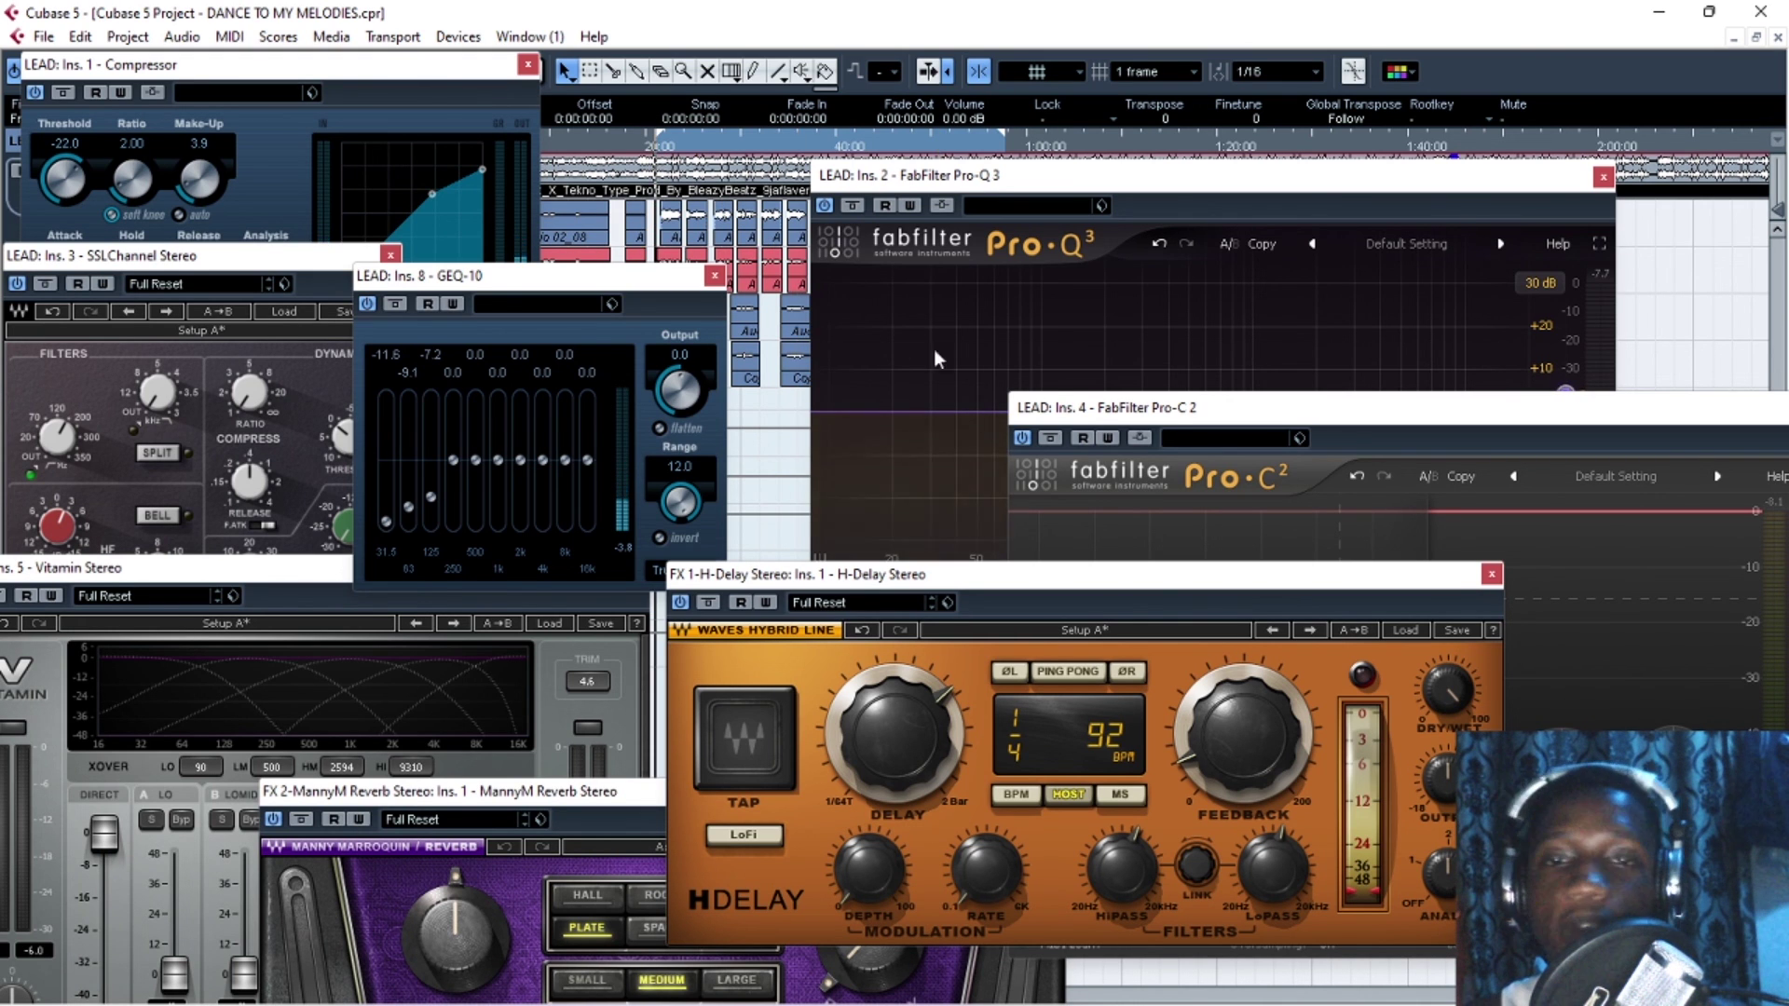
{"action": "left_click", "coordinate": [1170, 415]}
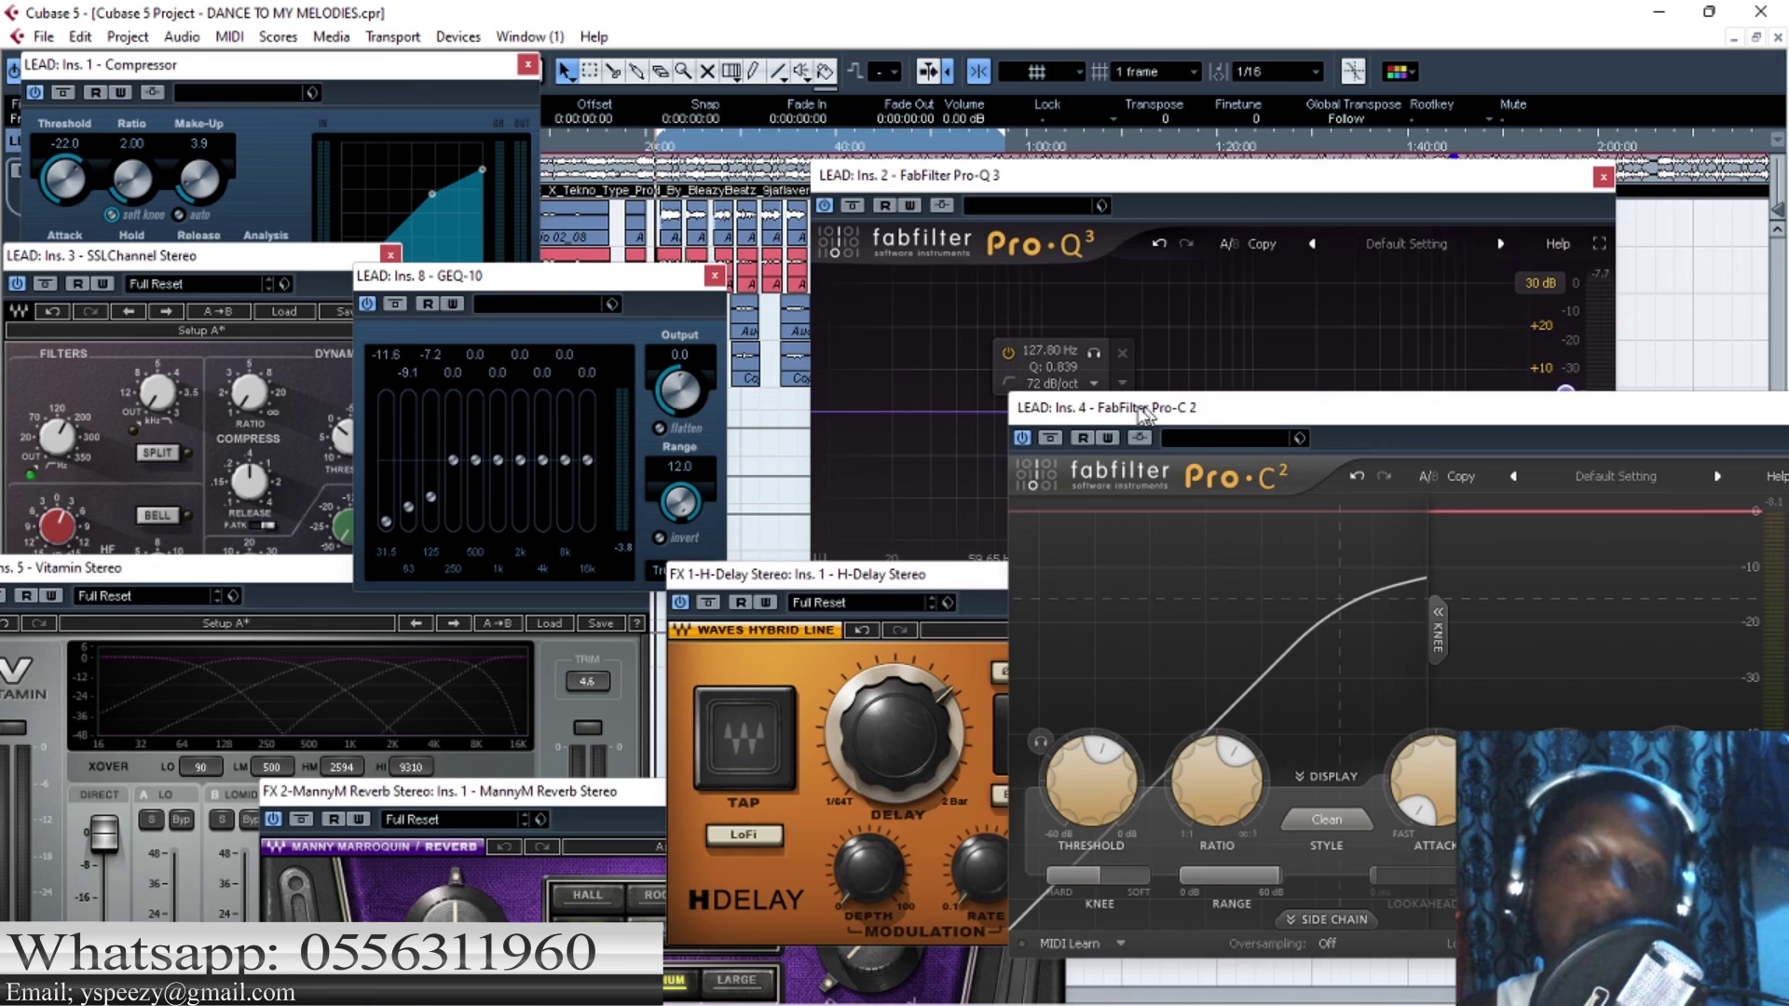
{"action": "left_click_drag", "start_coordinate": [1167, 416], "coordinate": [1133, 414]}
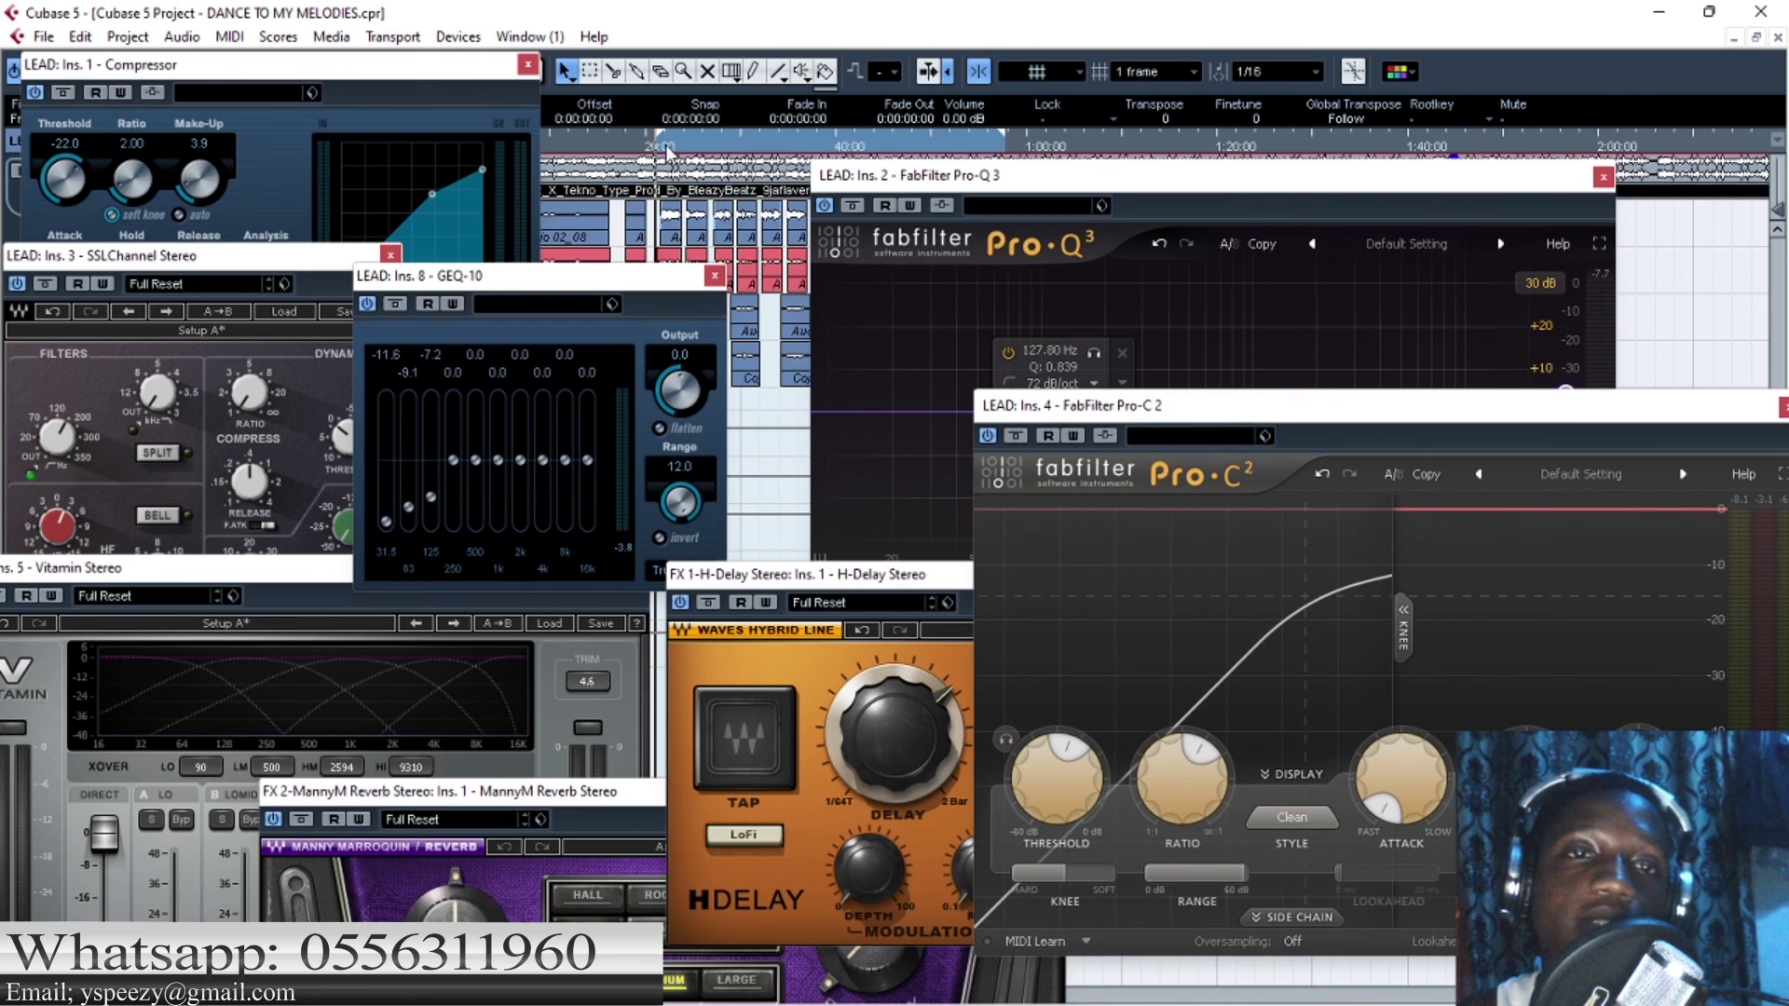